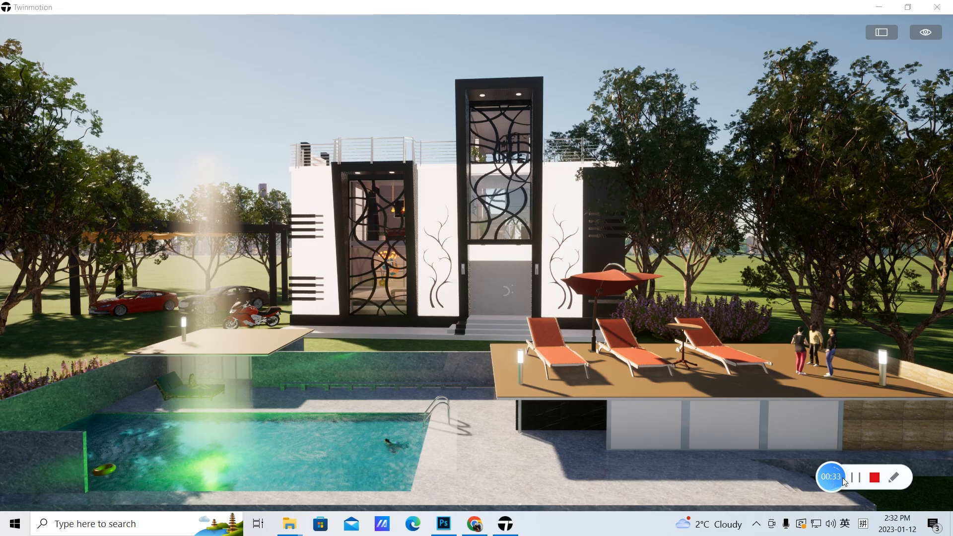
- Watch the full-screen YouTube preview of the modern house animation, pause it near the end, and exit full screen
click(856, 480)
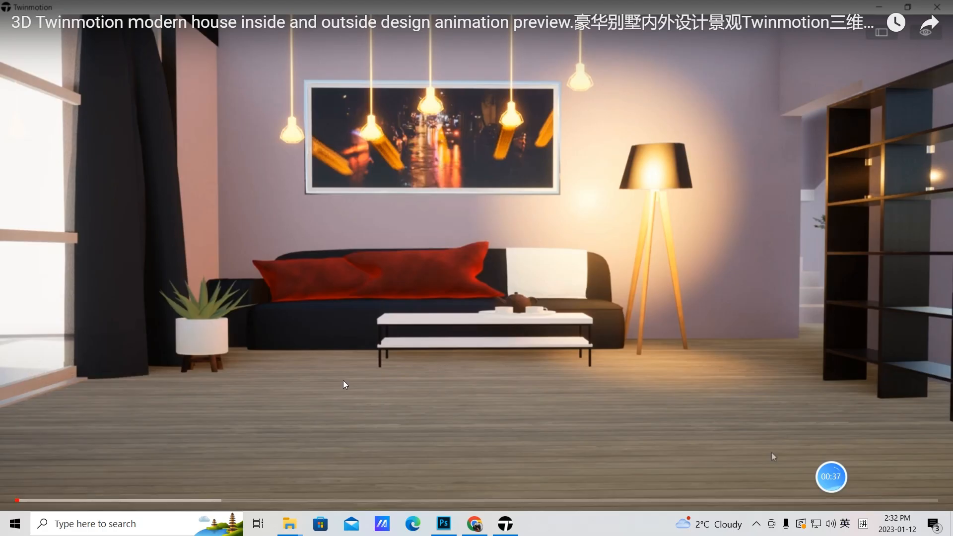
click(335, 433)
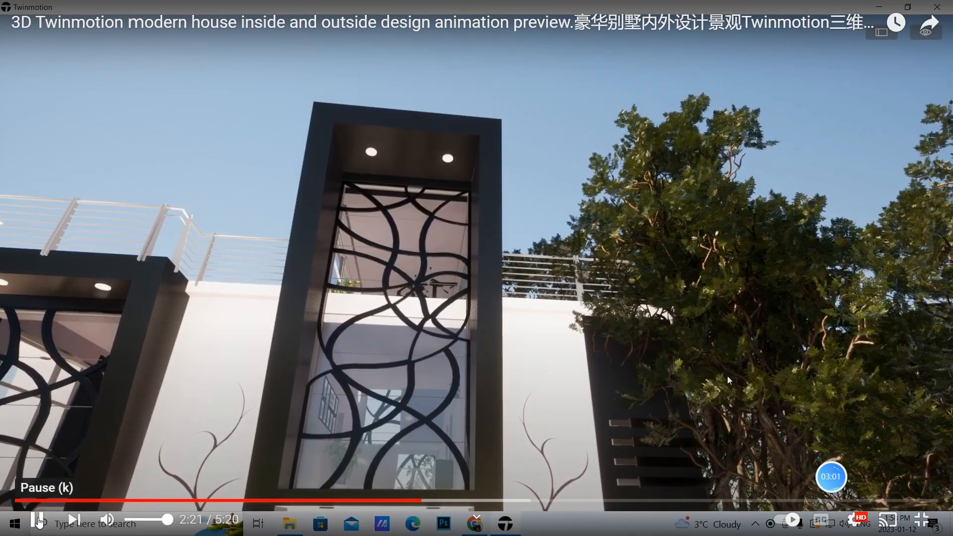
mouse_move(852, 482)
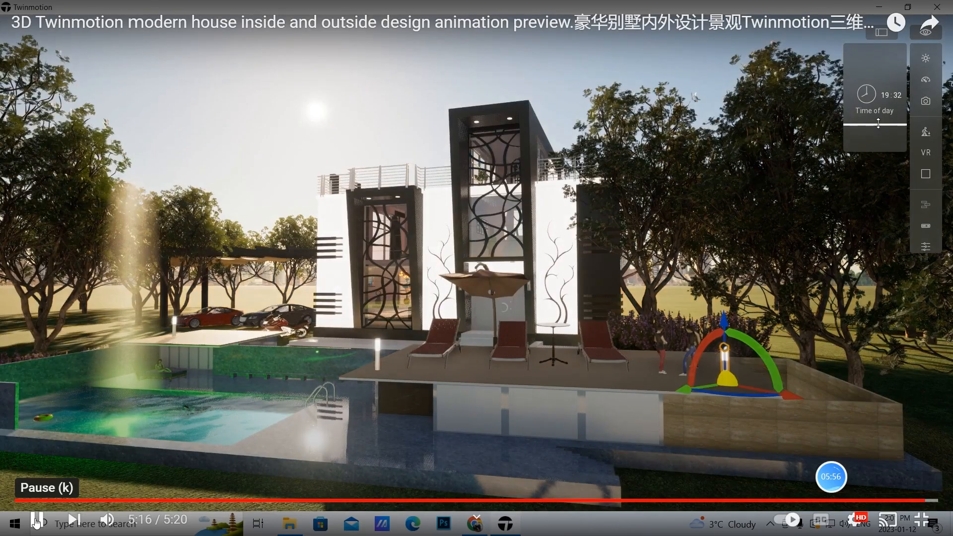
click(36, 521)
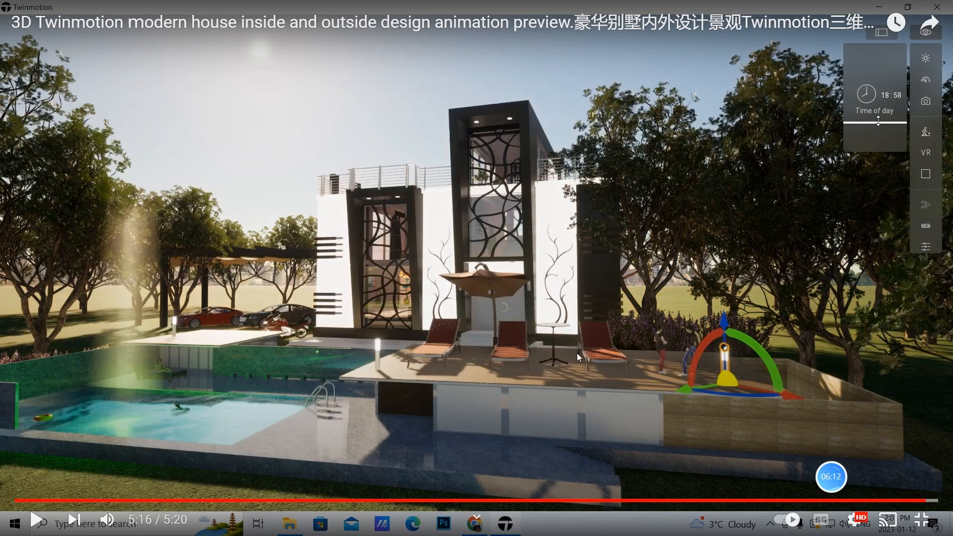
click(918, 522)
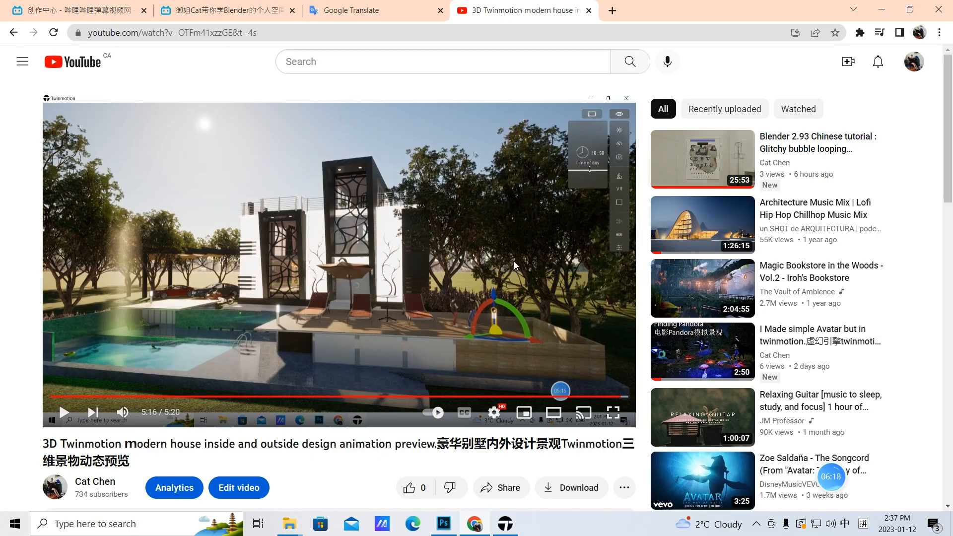
- Switch to Twinmotion, leave the full-screen view of the finished house, and create a new scene
click(504, 525)
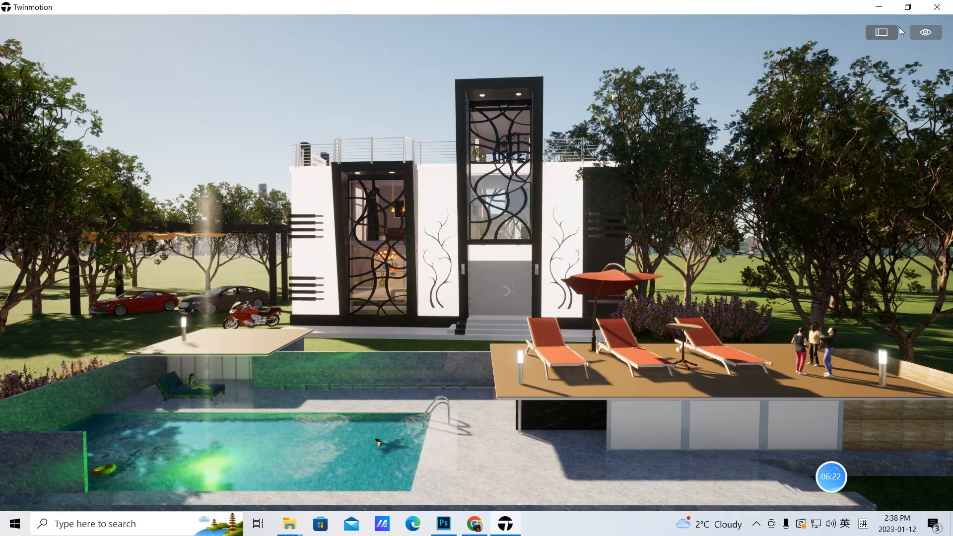
click(883, 31)
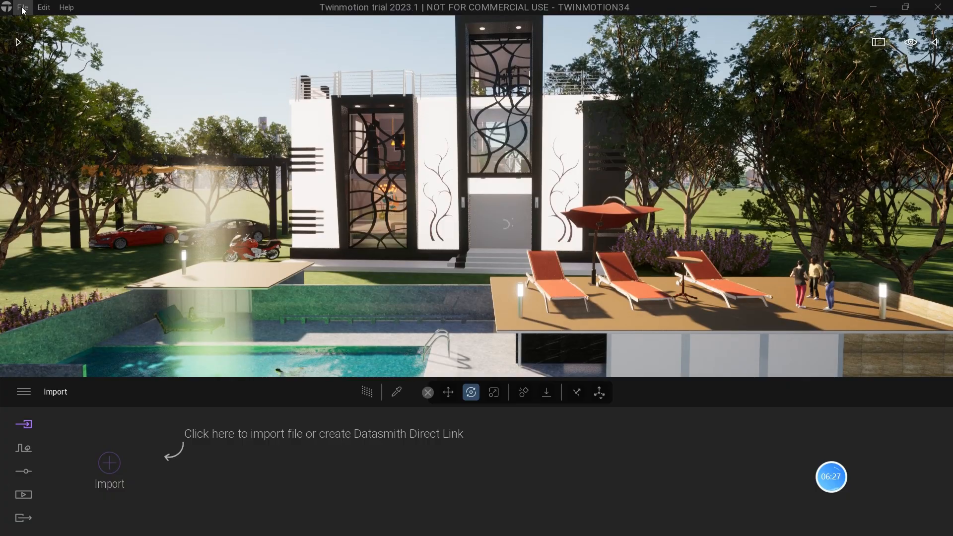
click(22, 8)
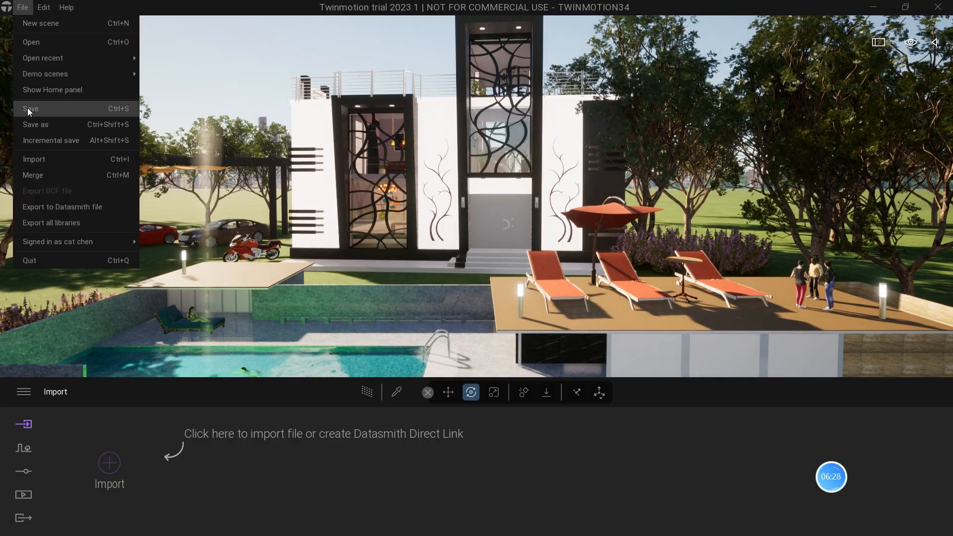
click(21, 6)
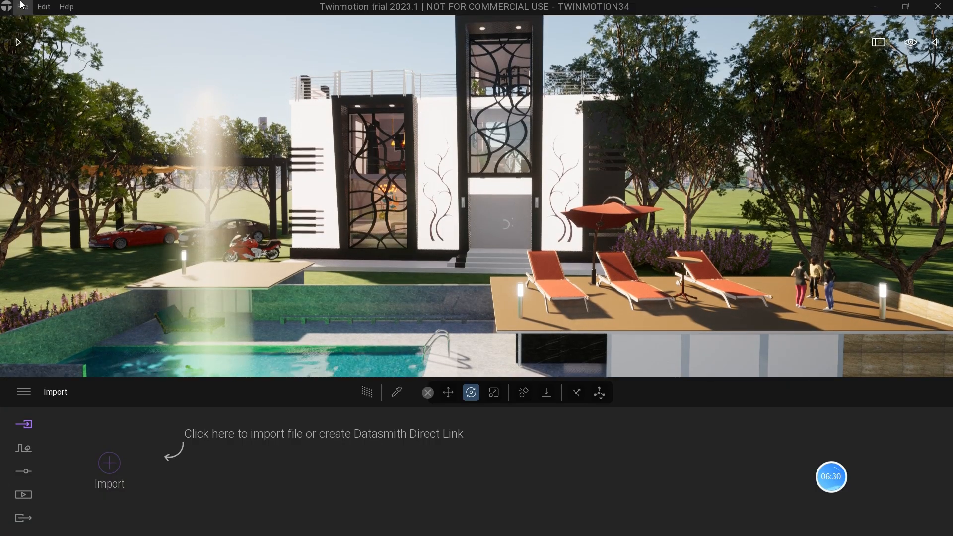
click(23, 8)
click(31, 23)
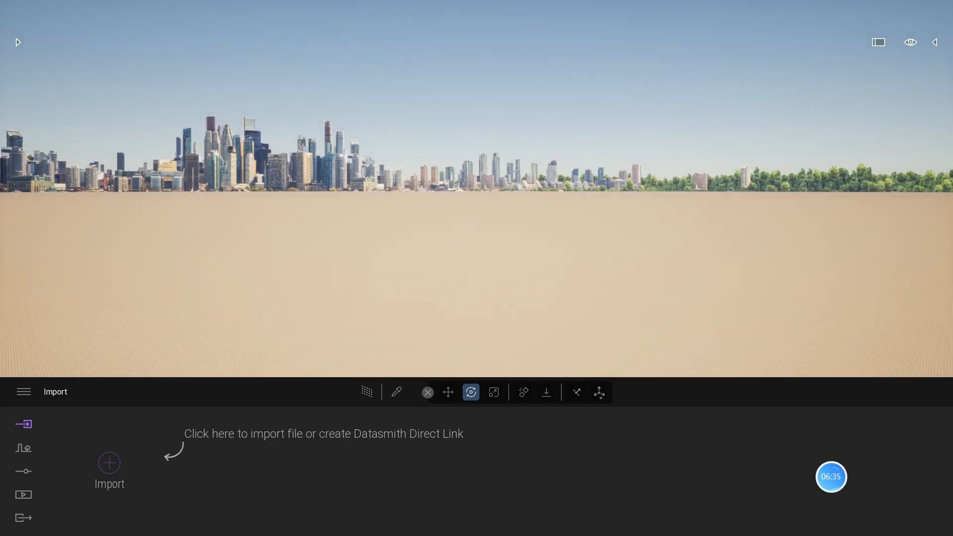
click(23, 6)
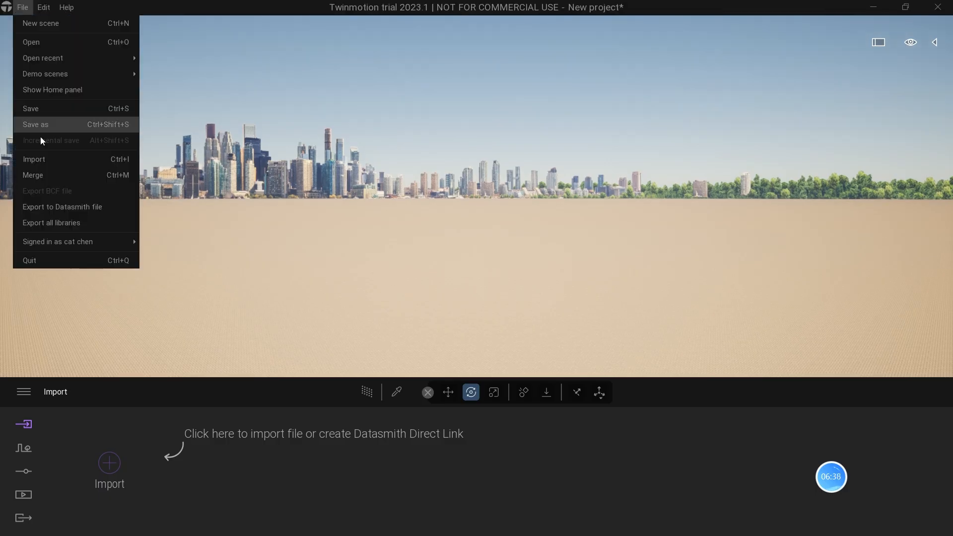
mouse_move(31, 239)
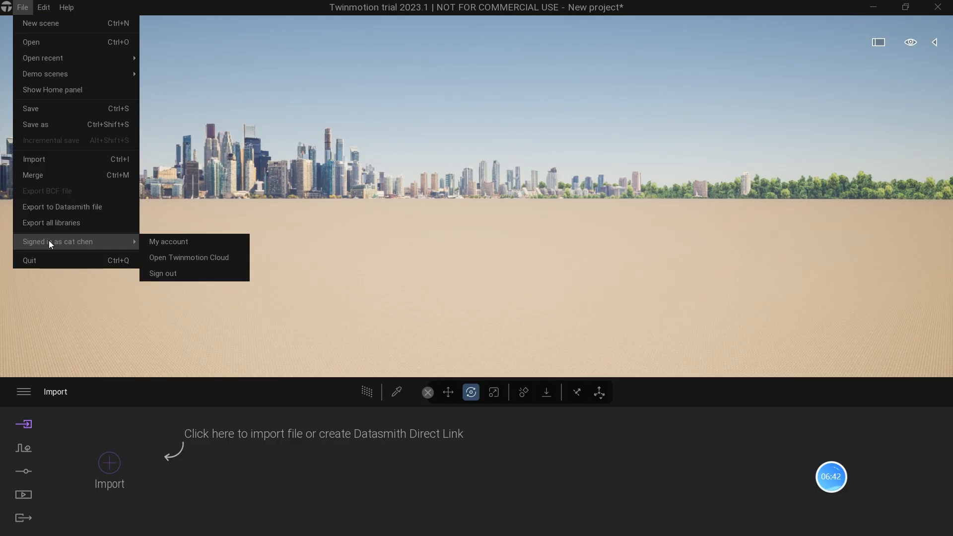
click(313, 252)
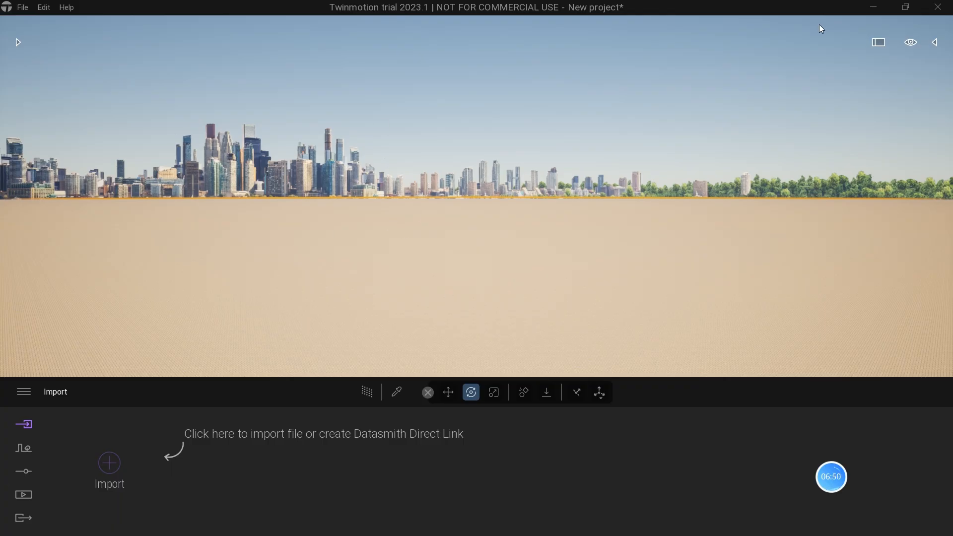
- Switch to the browser and view the Poly Haven and Sketchfab asset sites in a new tab
click(875, 7)
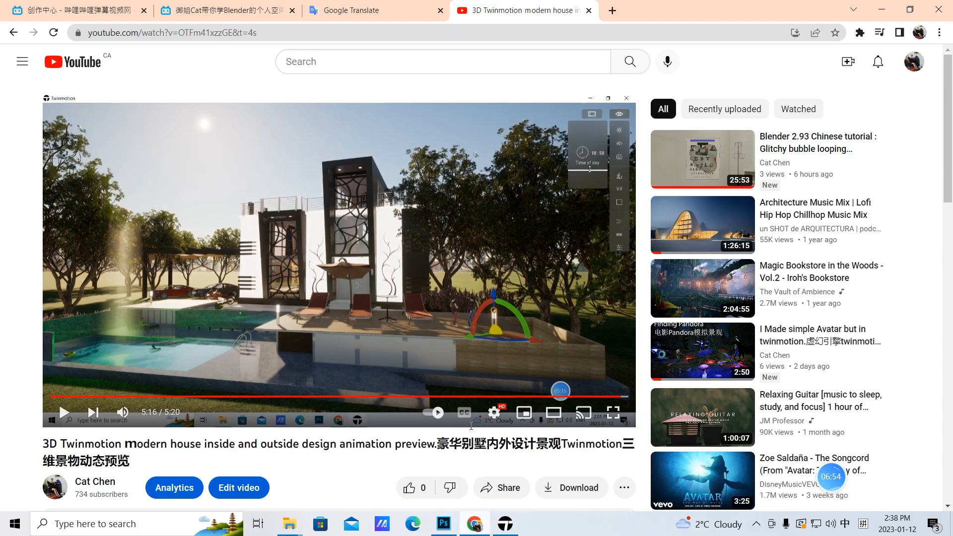
click(612, 10)
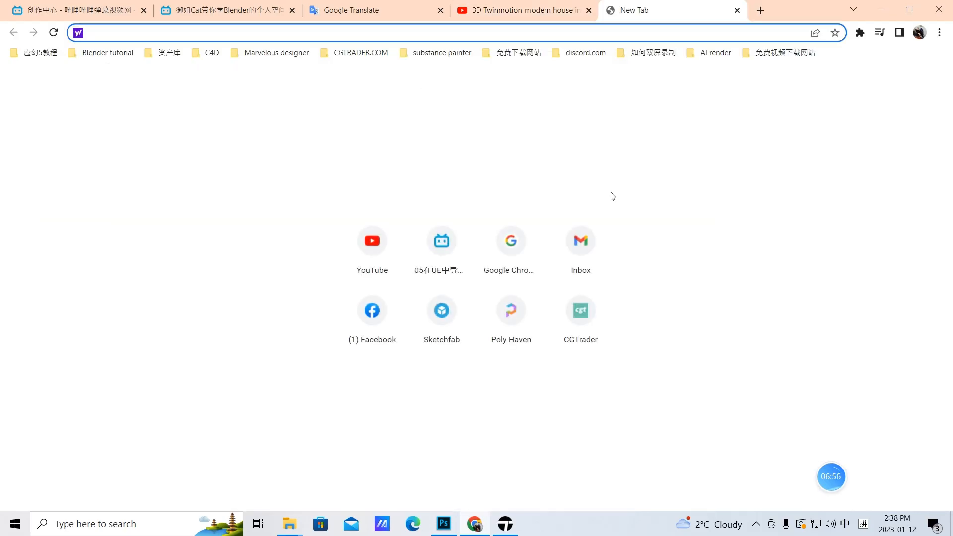
click(511, 312)
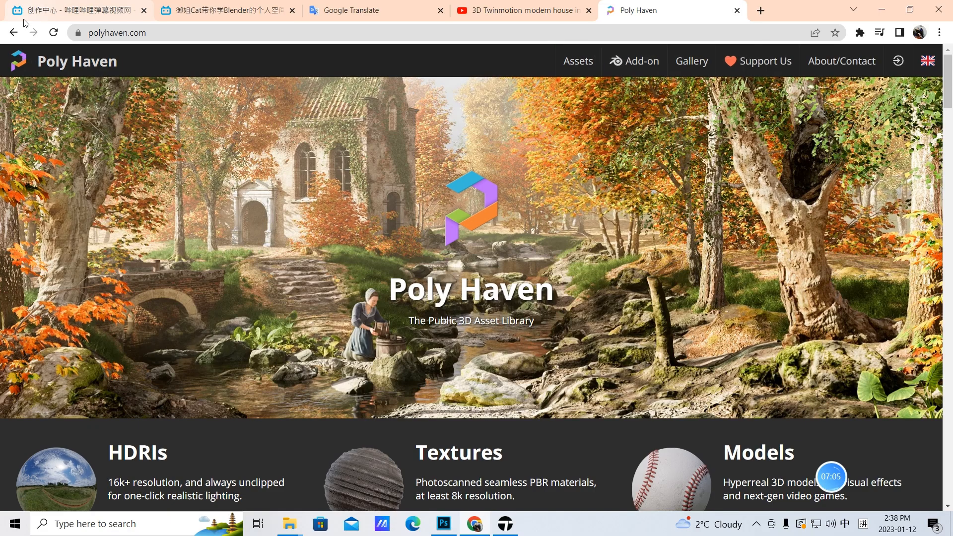
click(13, 33)
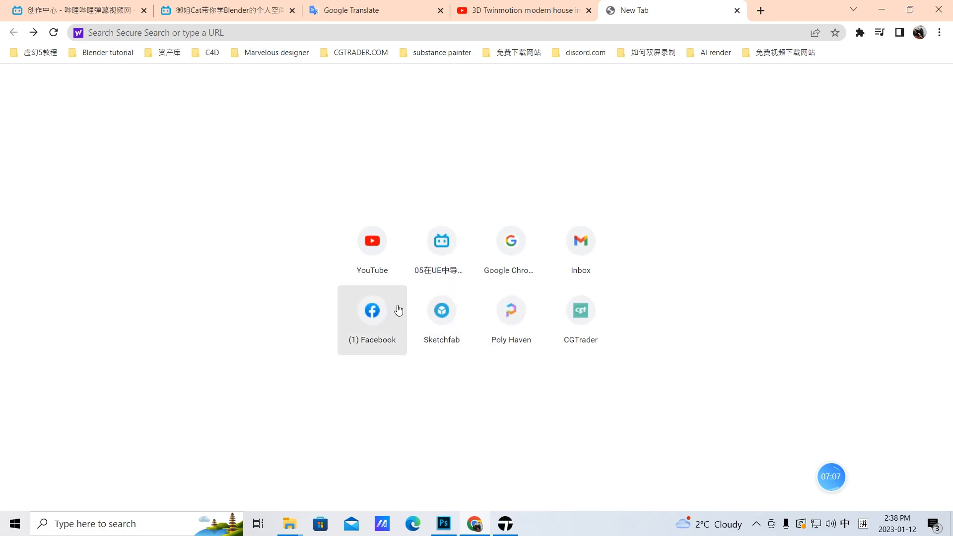
click(441, 315)
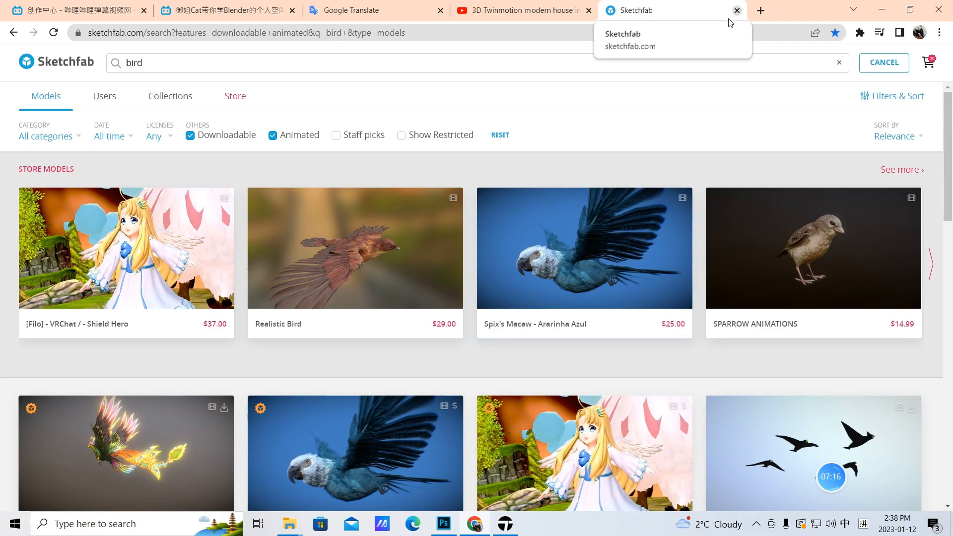
- Switch back to Twinmotion and open the Sketchfab category of the asset library
mouse_move(504, 530)
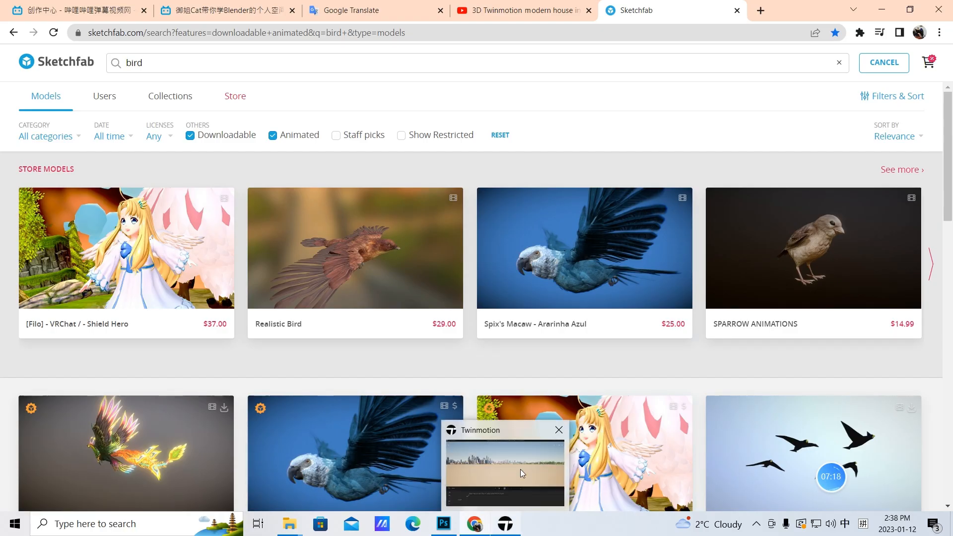
click(503, 529)
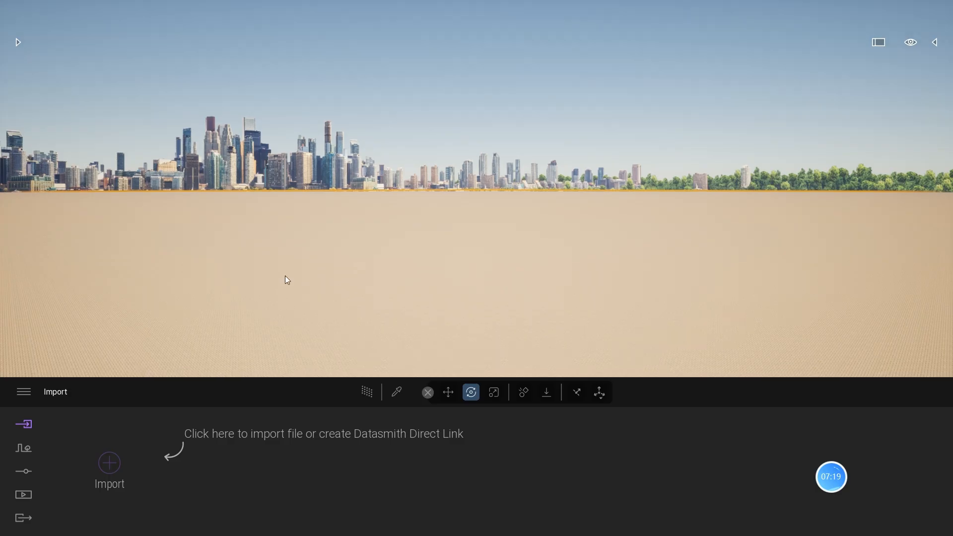
click(19, 42)
click(21, 59)
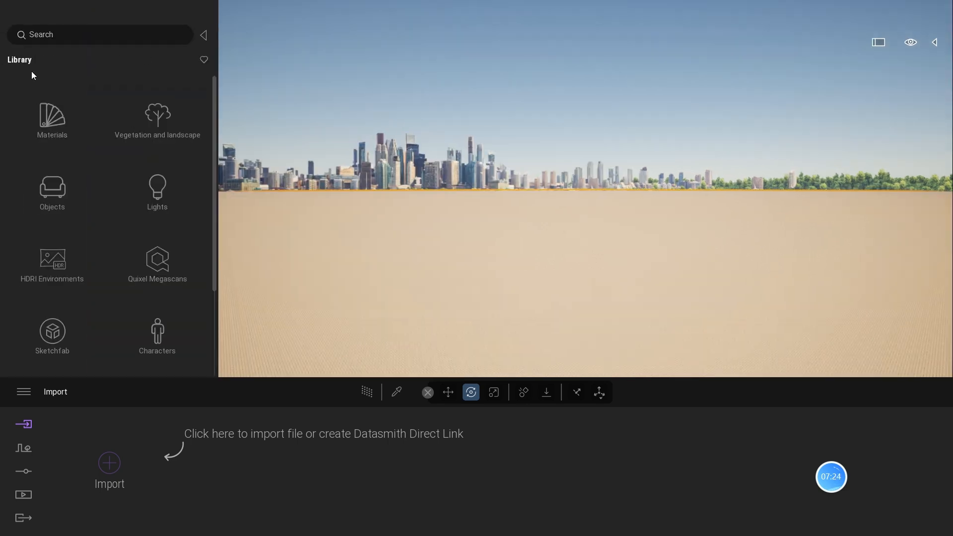
click(52, 332)
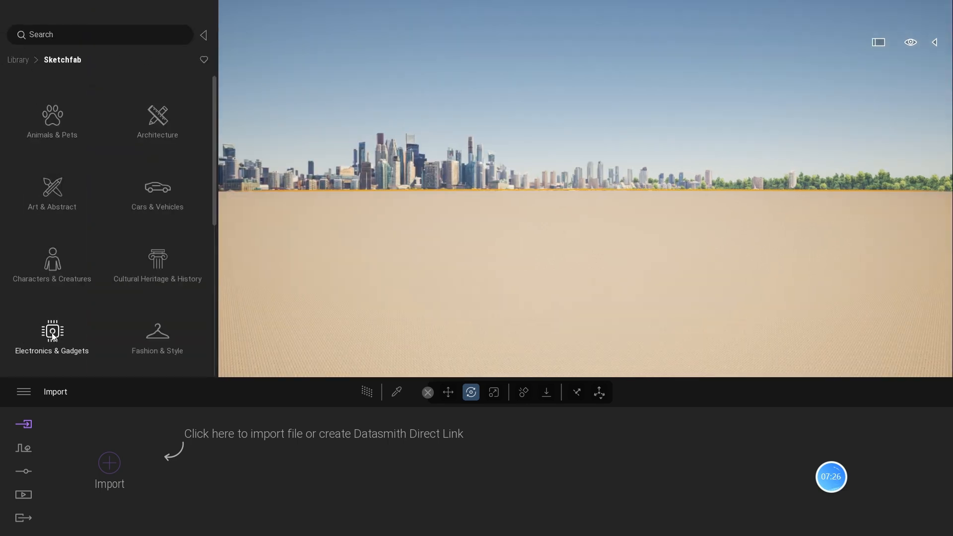
- Enter "modern" as the Sketchfab library search term and change the Windows input language to English
click(54, 31)
text(modern)
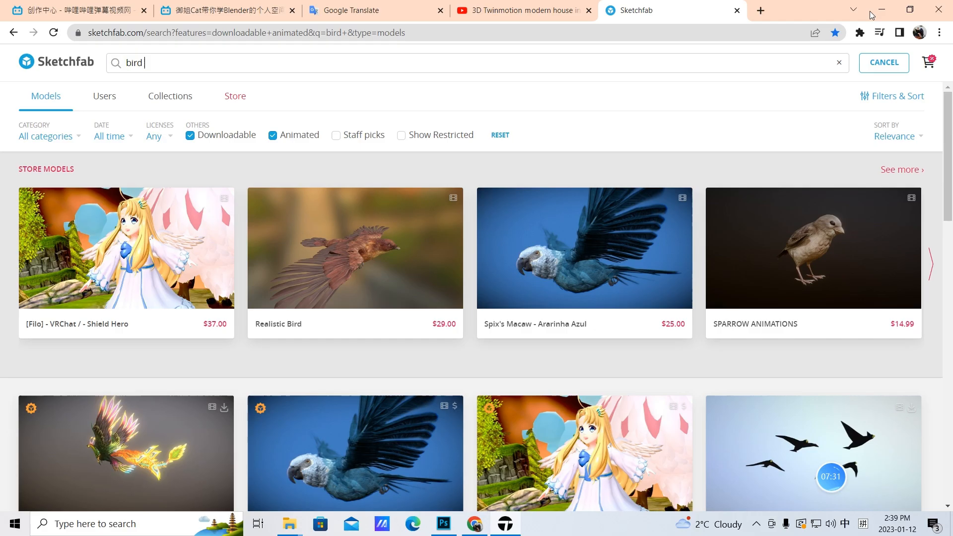
click(873, 9)
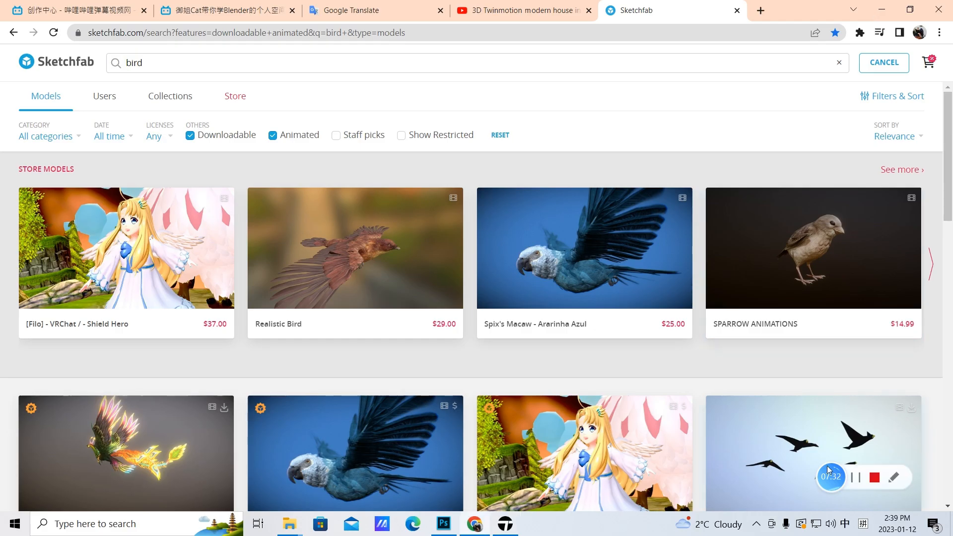
click(863, 524)
click(854, 422)
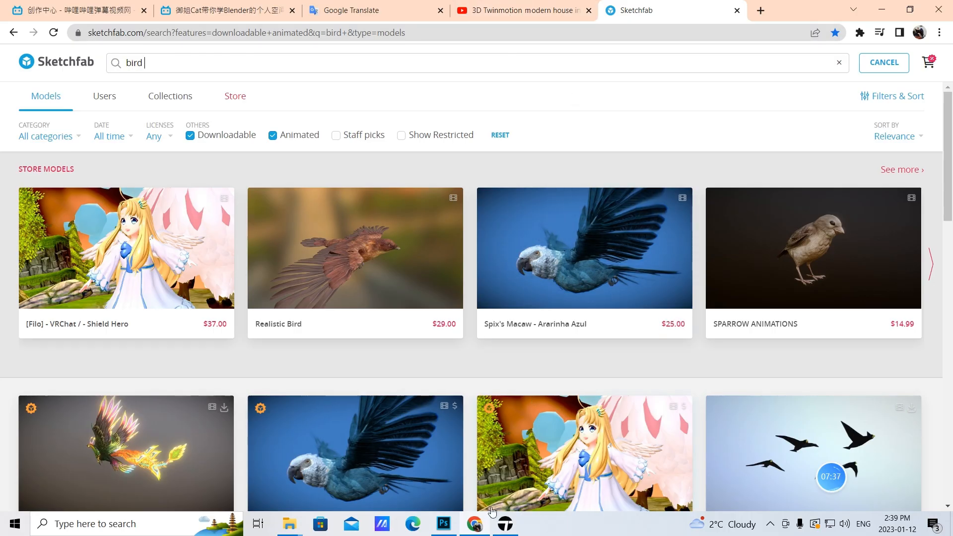
- Return to Twinmotion and search the Sketchfab library for "modern house"
click(506, 523)
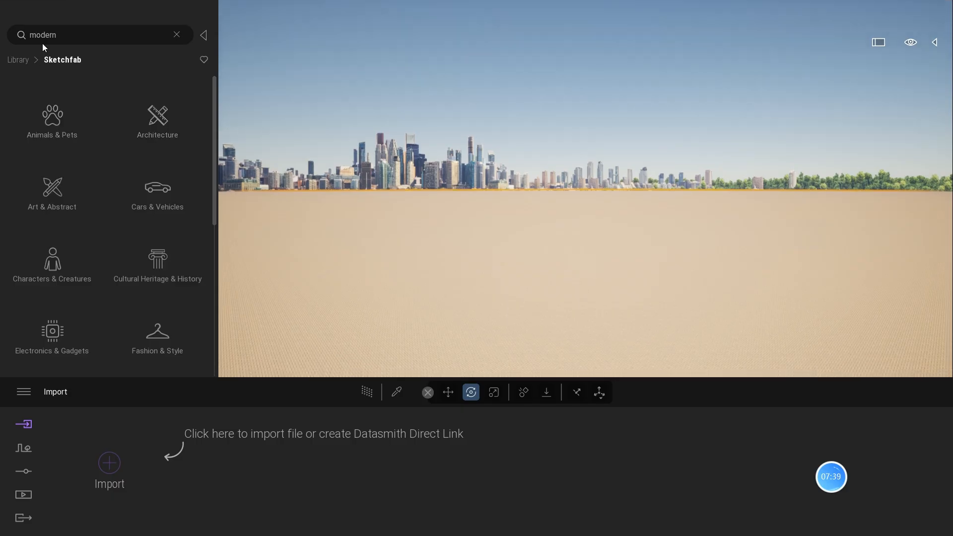
click(75, 33)
text(modern house)
key(Return)
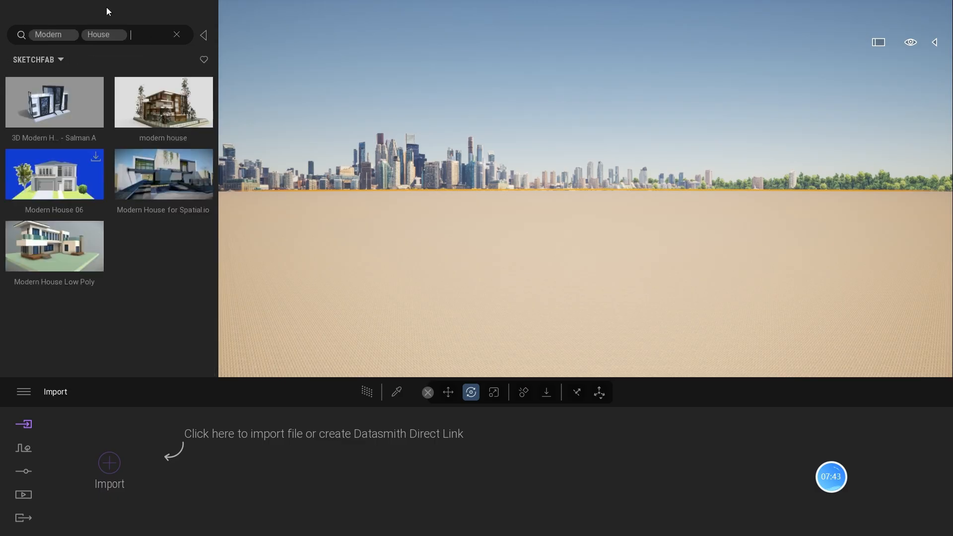
- Place the white and black 3D Modern House model on the ground and rotate its front facade toward the camera
mouse_move(58, 106)
drag(50, 94, 660, 329)
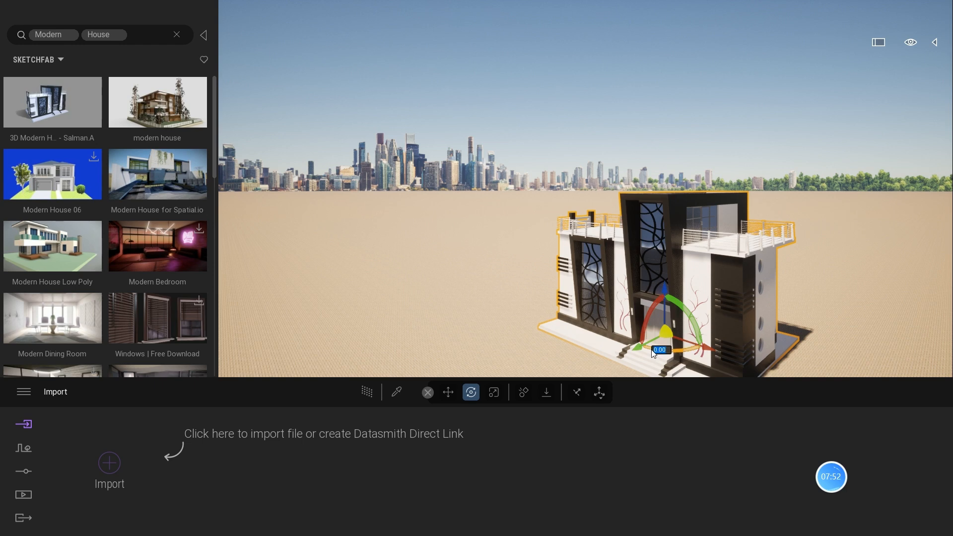
drag(654, 353, 685, 338)
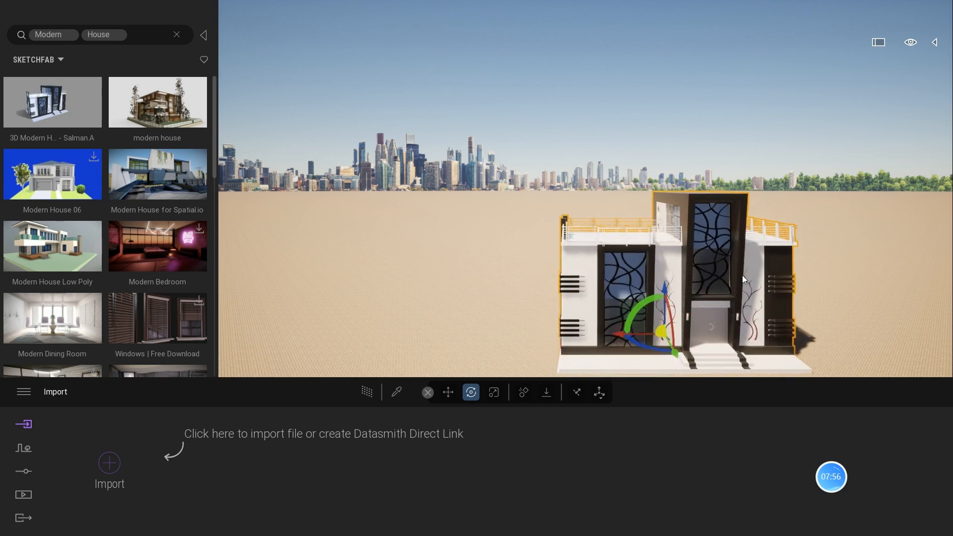
- Show the scene's object list and zoom the view to the 3D Modern House
click(936, 42)
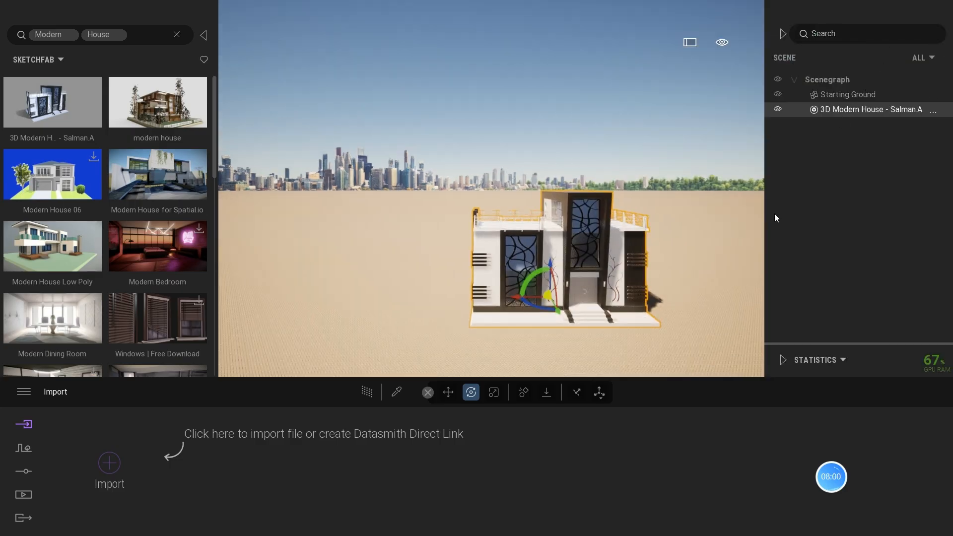
right_click(837, 113)
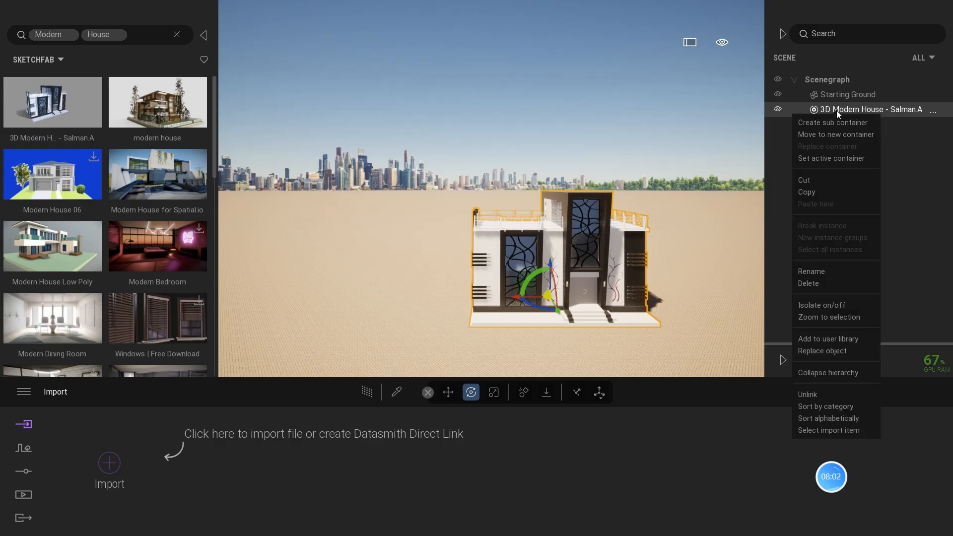
click(816, 318)
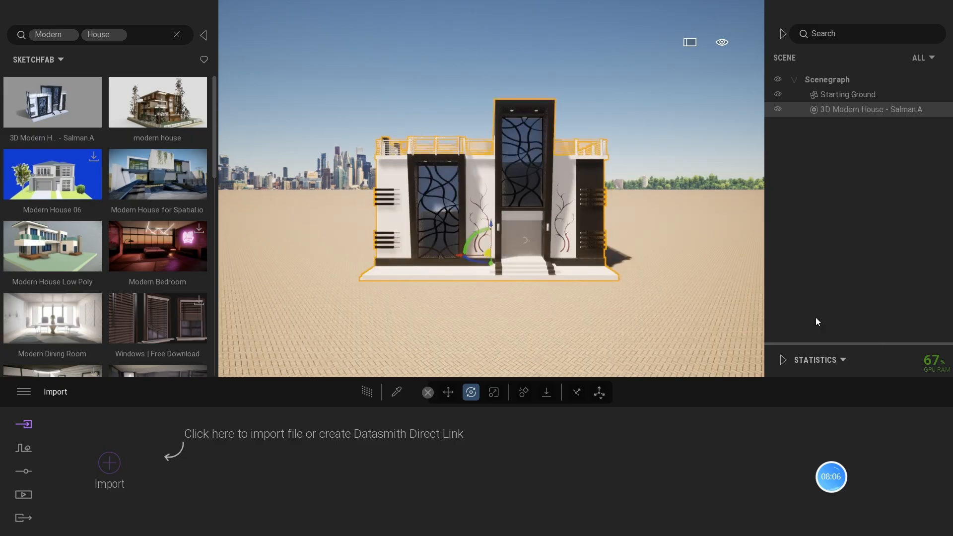
scroll(552, 281, up, 5)
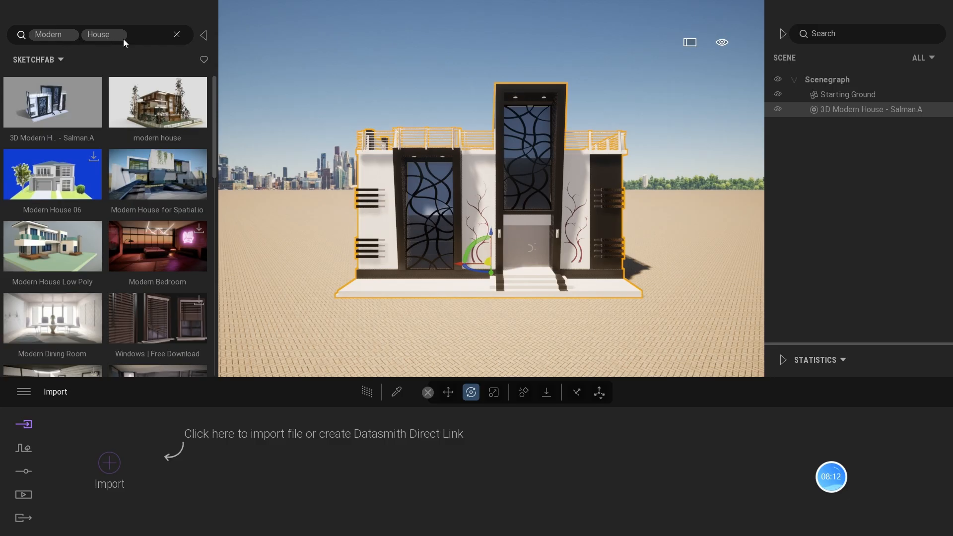
- Clear the modern house search and search the Sketchfab library for swimming pool models
click(175, 35)
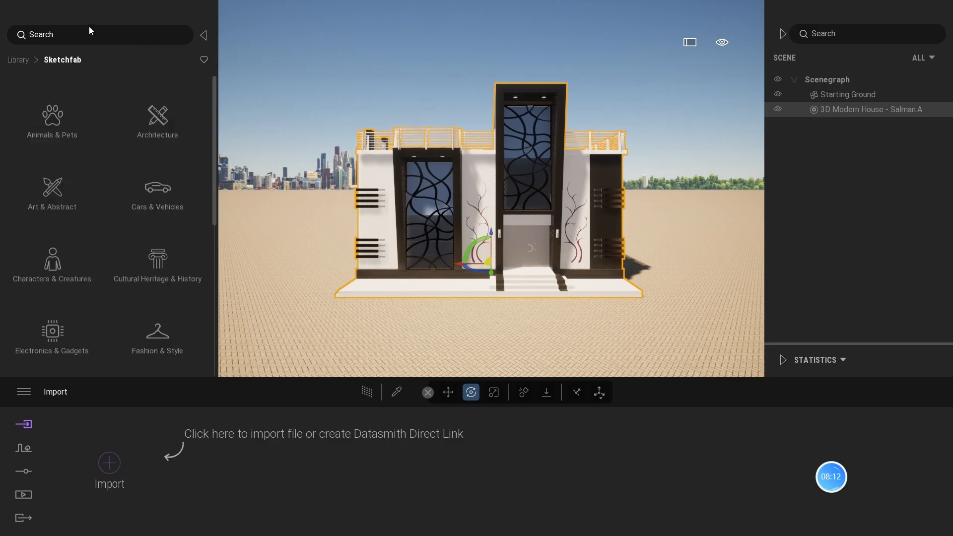
click(63, 39)
text(swimming poo;l)
key(Return)
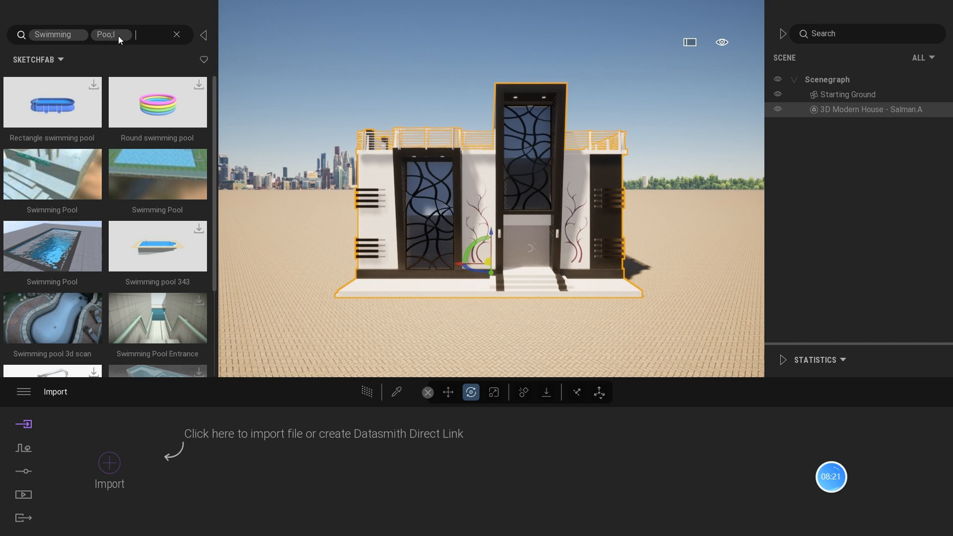
- Replace the misspelled query with a Sketchfab library search for "swimming pool"
click(176, 34)
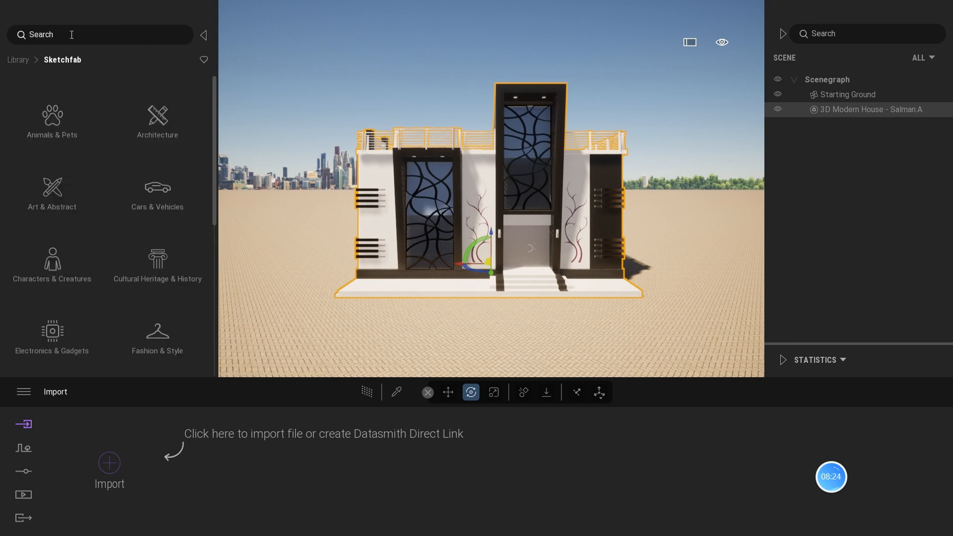
text(swimming pool)
key(Return)
- Place the BarcelonaPalm pool model from the Sketchfab results on the ground in front of the house
mouse_move(99, 83)
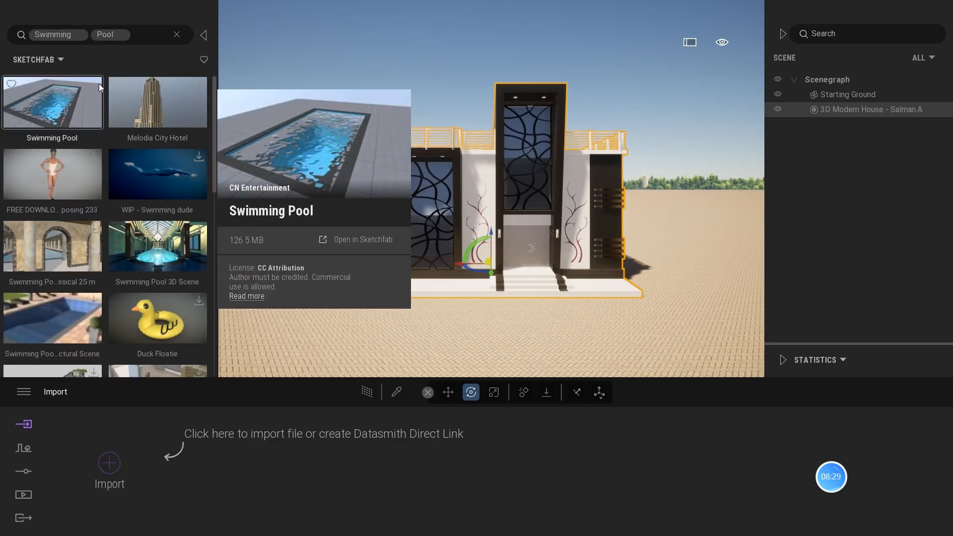
scroll(108, 217, down, 3)
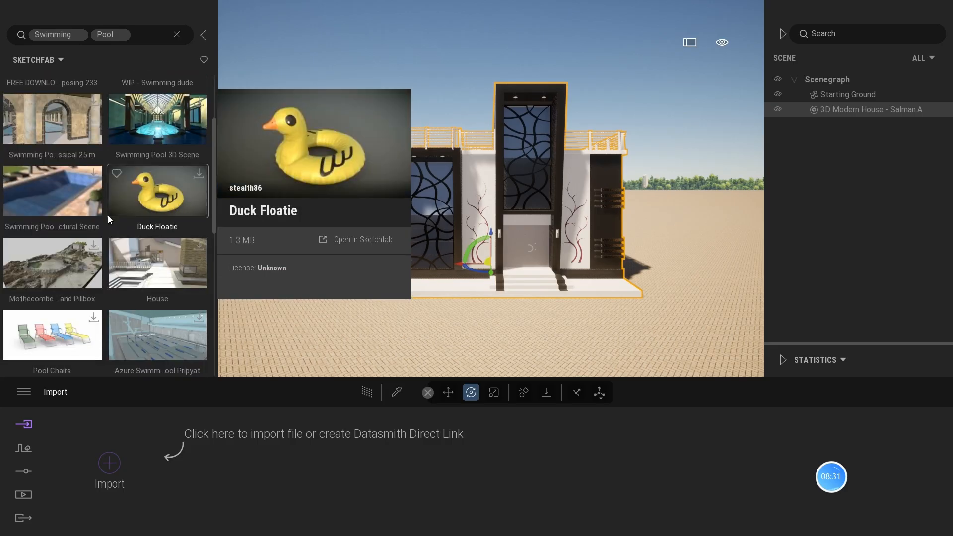
scroll(120, 224, down, 5)
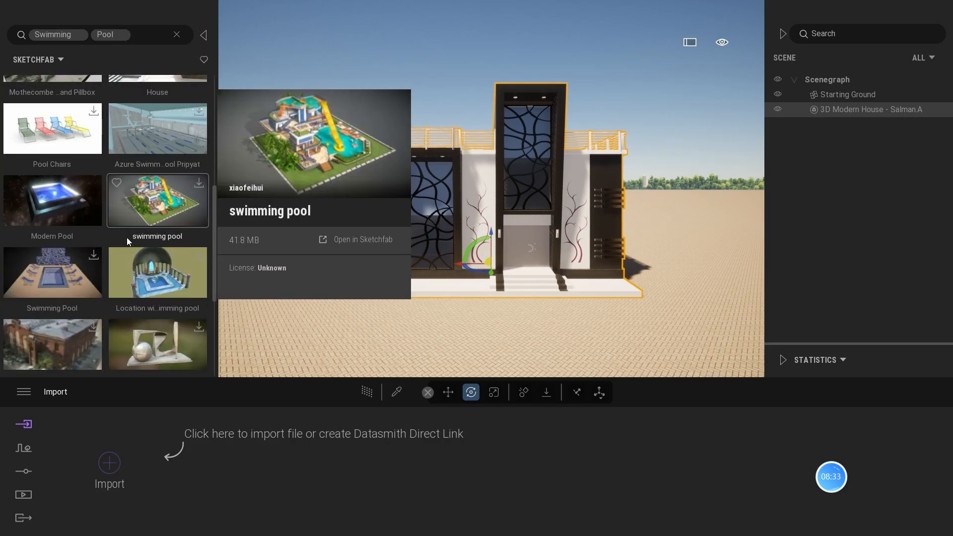
scroll(127, 238, down, 9)
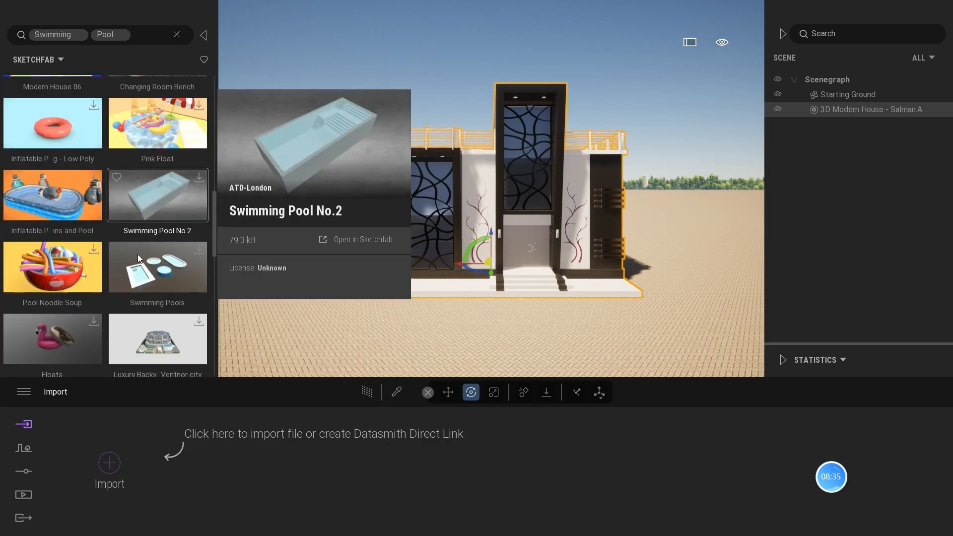
scroll(138, 254, down, 6)
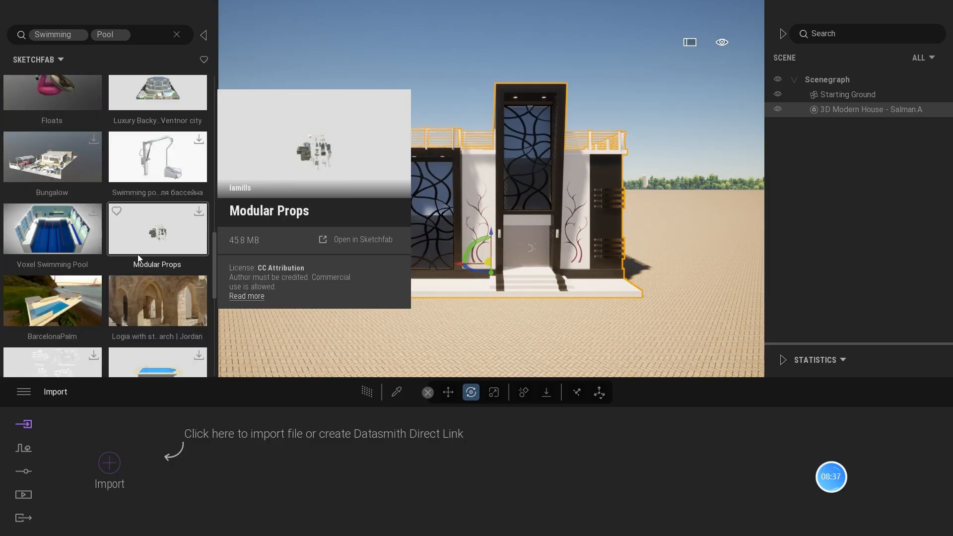
scroll(138, 254, down, 2)
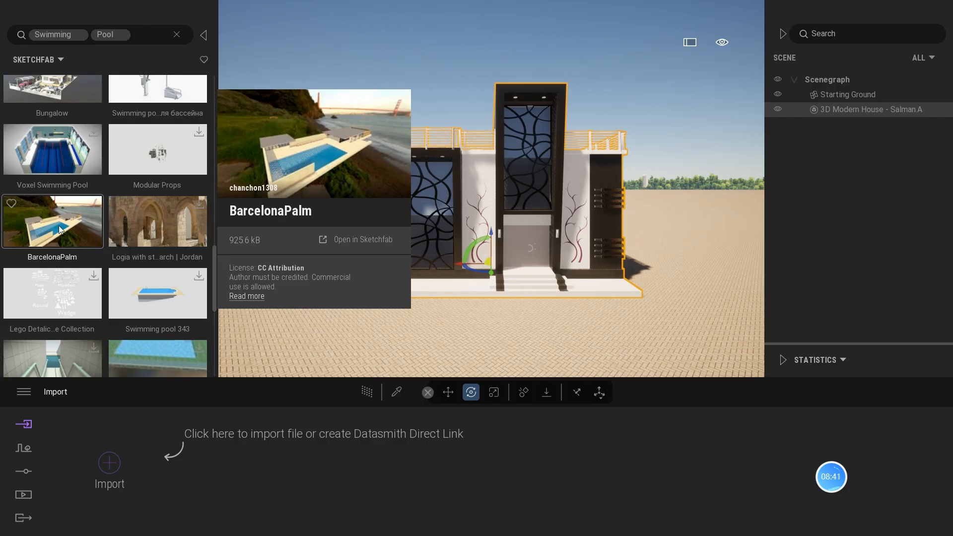
drag(56, 225, 512, 302)
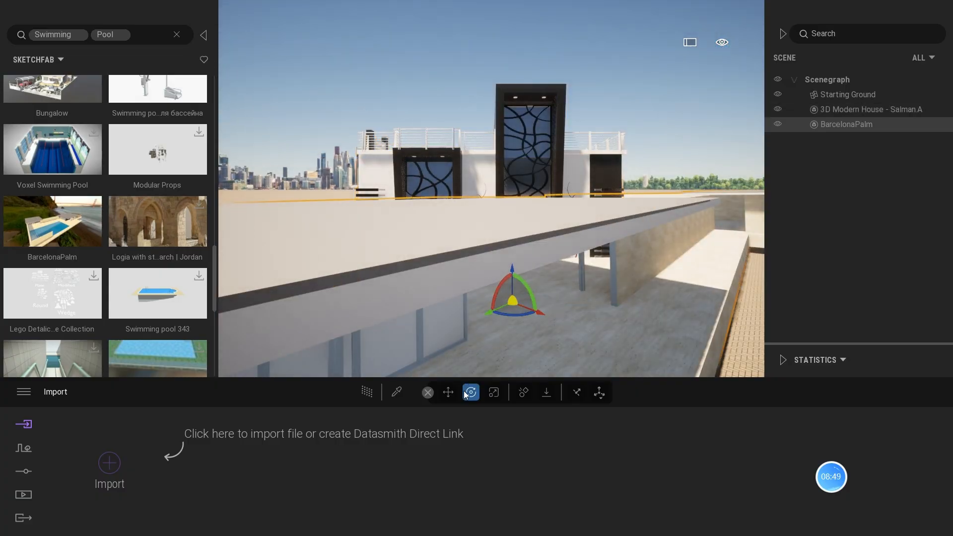
- Scale the BarcelonaPalm model uniformly by 0.5 and rotate it until its front edge runs parallel to the house facade
click(494, 393)
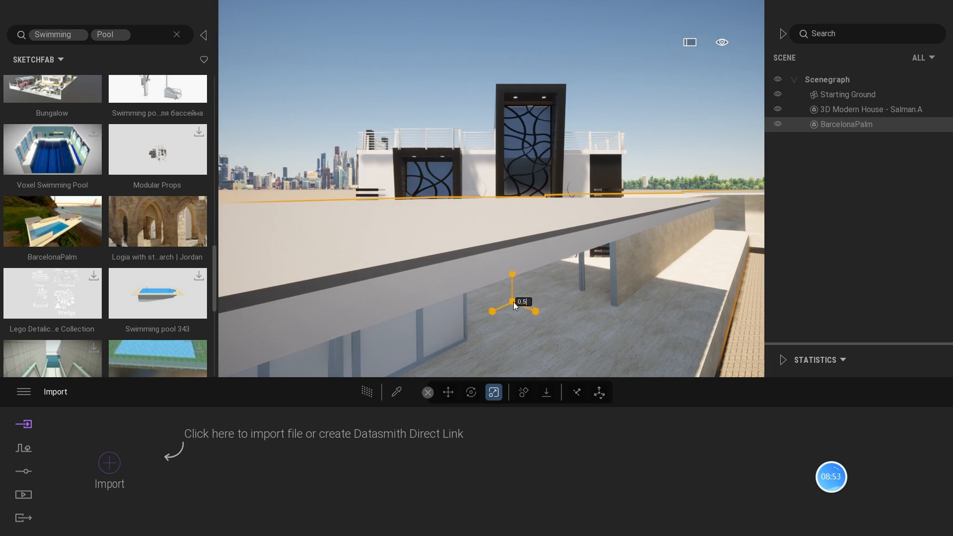
key(Return)
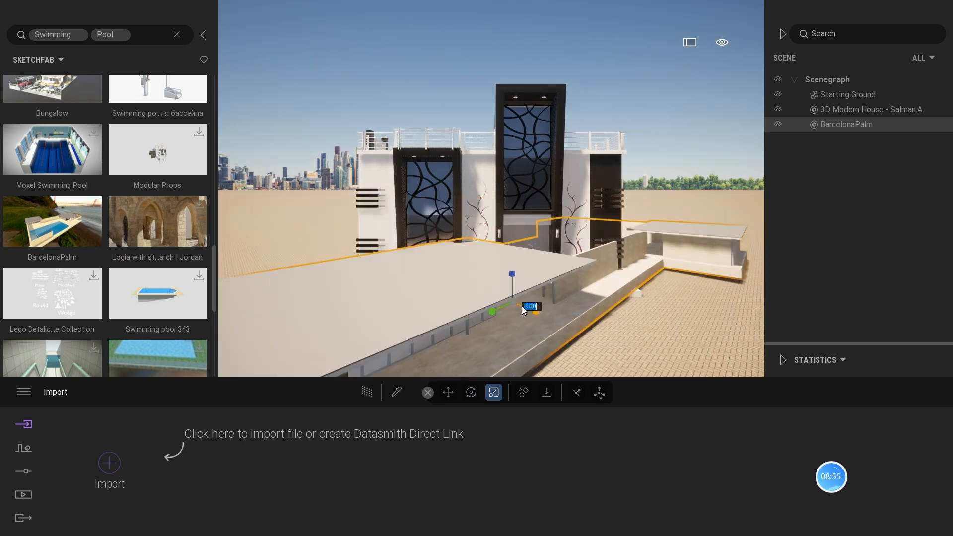
click(471, 394)
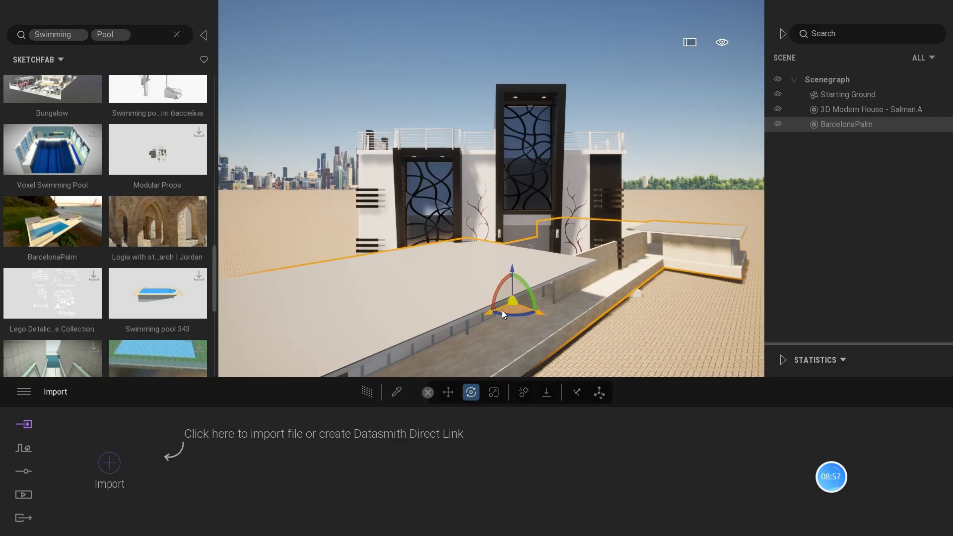
drag(502, 311, 600, 290)
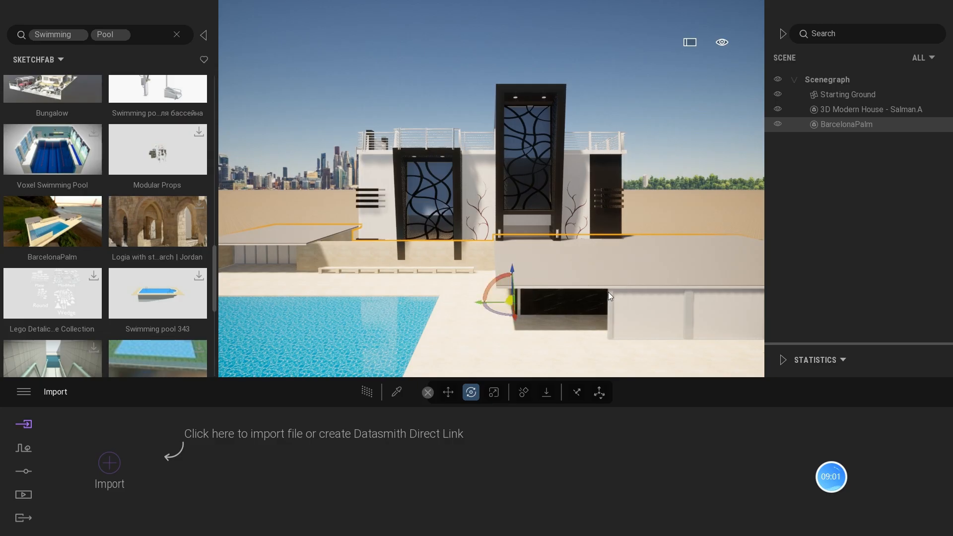
- Scale the BarcelonaPalm model uniformly by 0.7 and move it forward, clear of the house's front entrance
scroll(609, 292, down, 5)
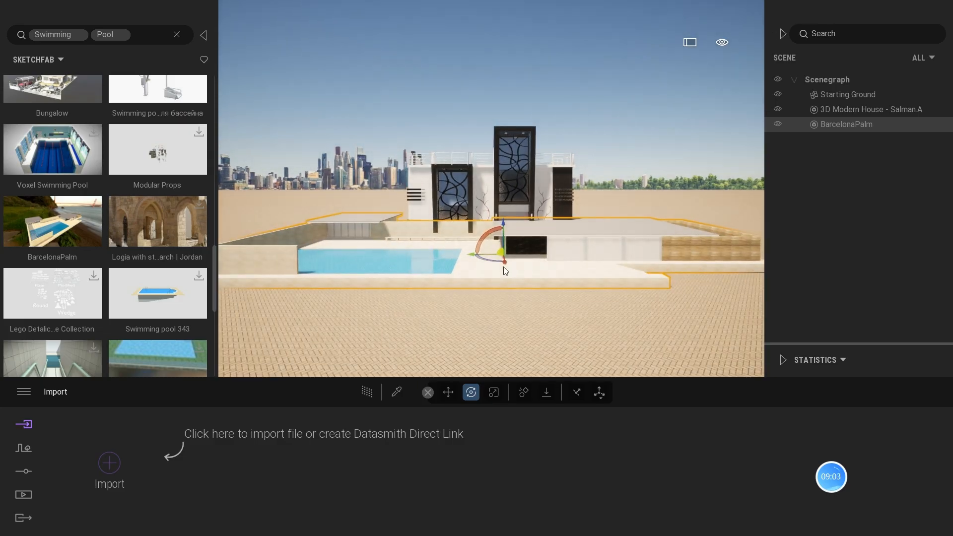
drag(505, 259, 512, 290)
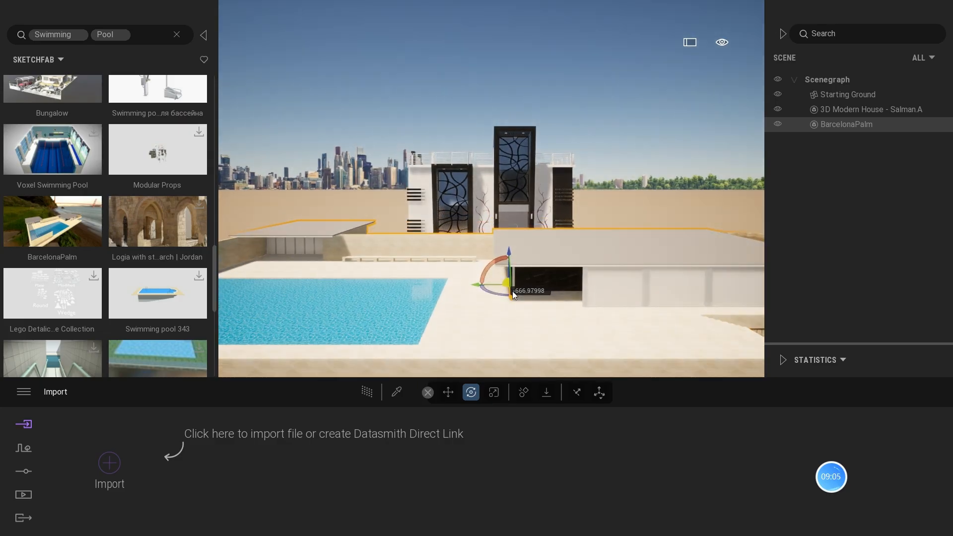
click(493, 392)
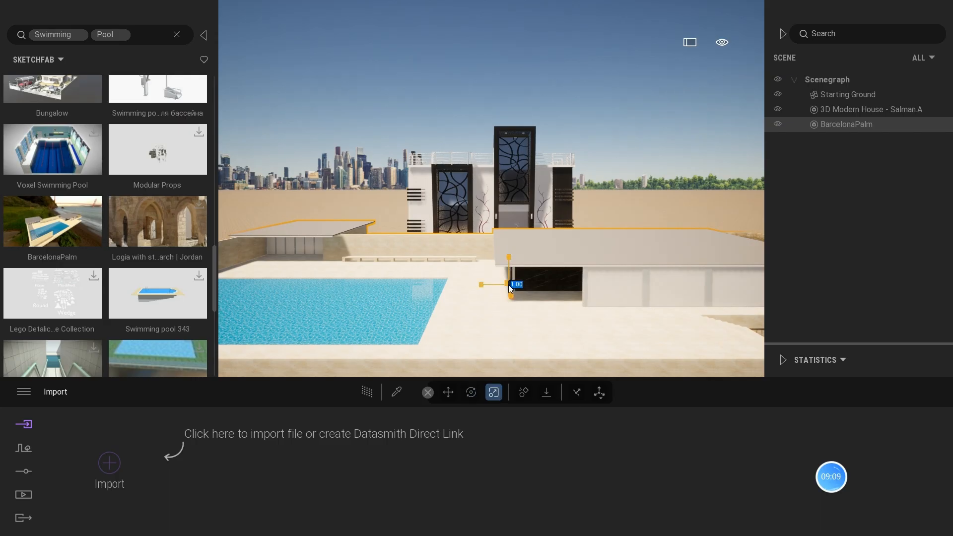
text(0.7]\)
key(Return)
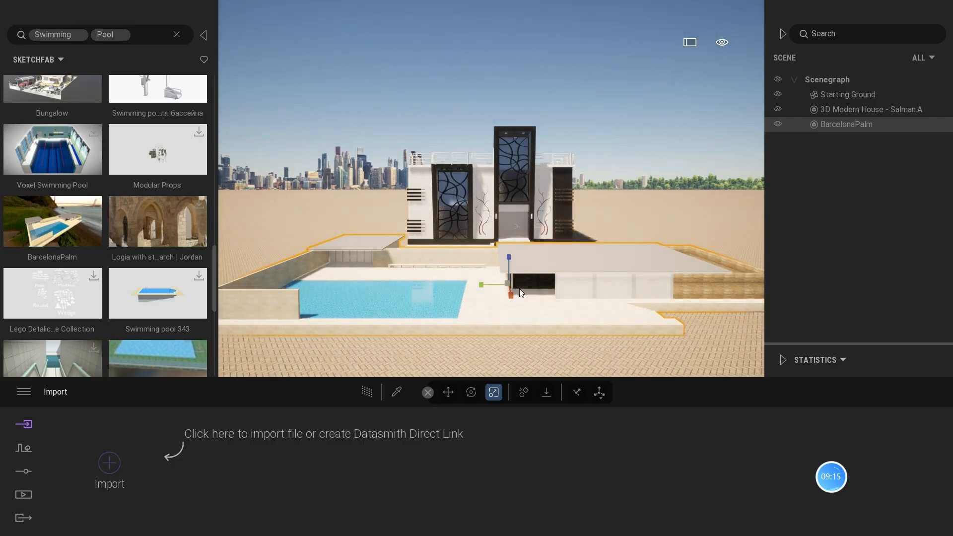
click(448, 391)
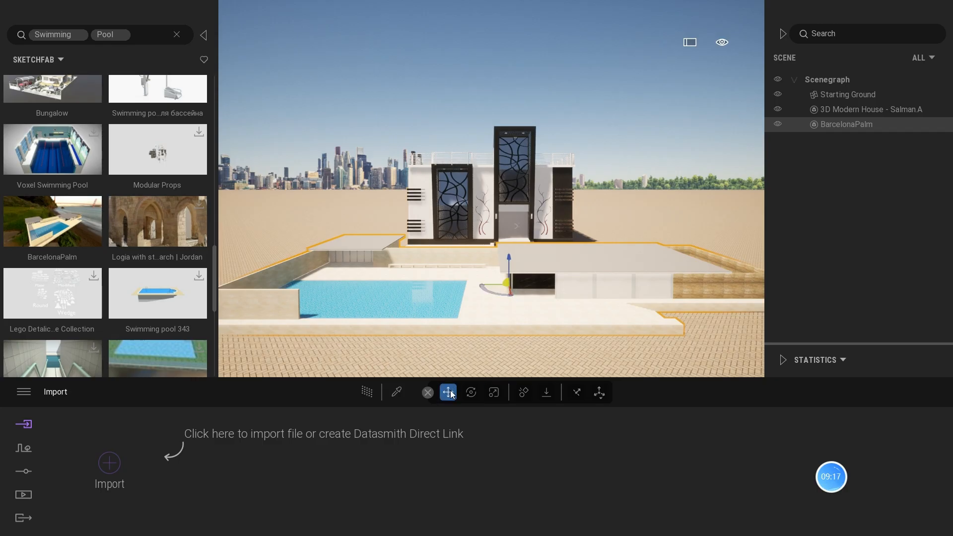
drag(513, 297, 514, 303)
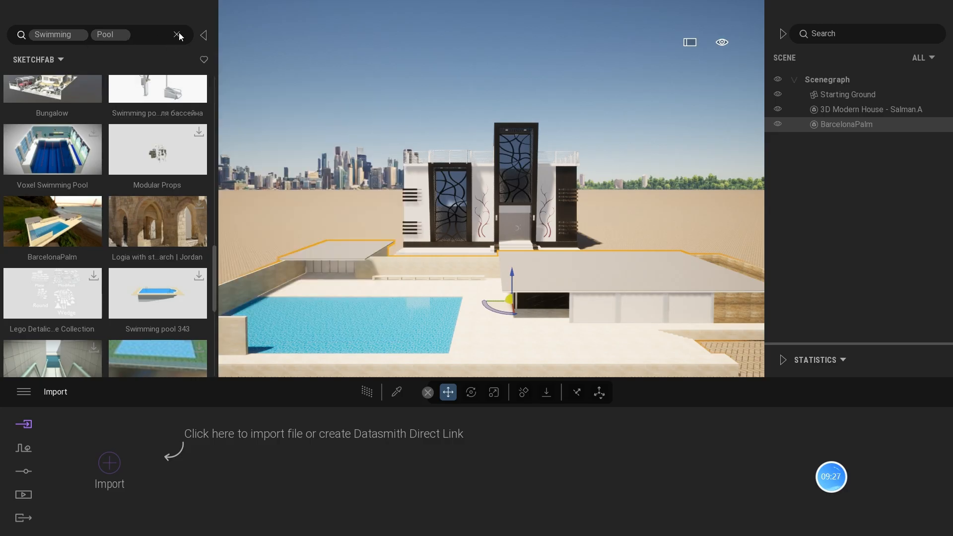
- Clear the pool search and apply the Brass metal material from the library to the house's roof railings
click(178, 35)
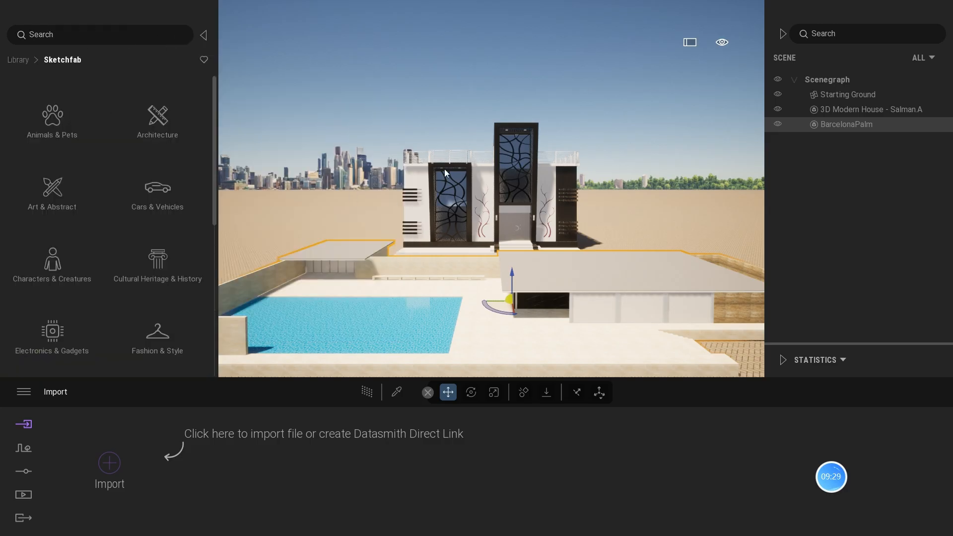
click(19, 59)
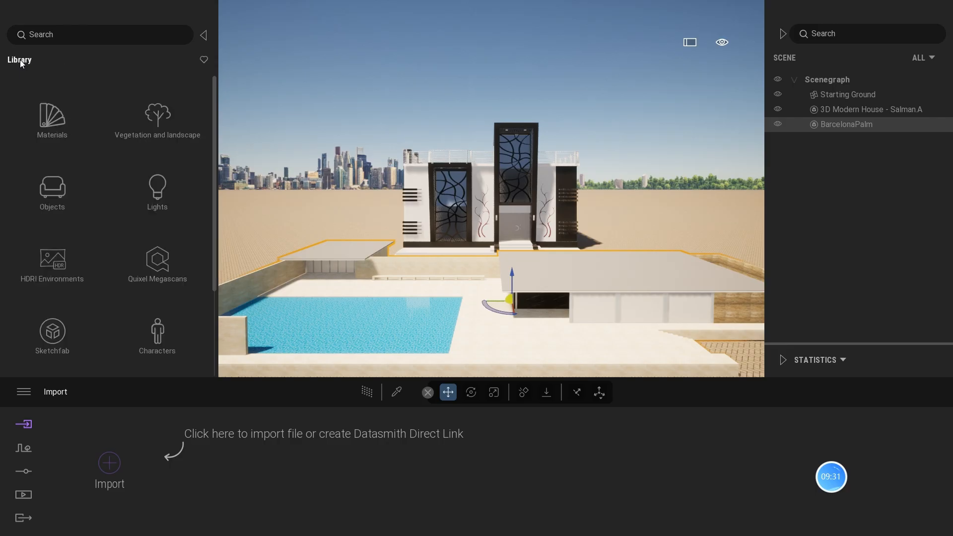
click(43, 122)
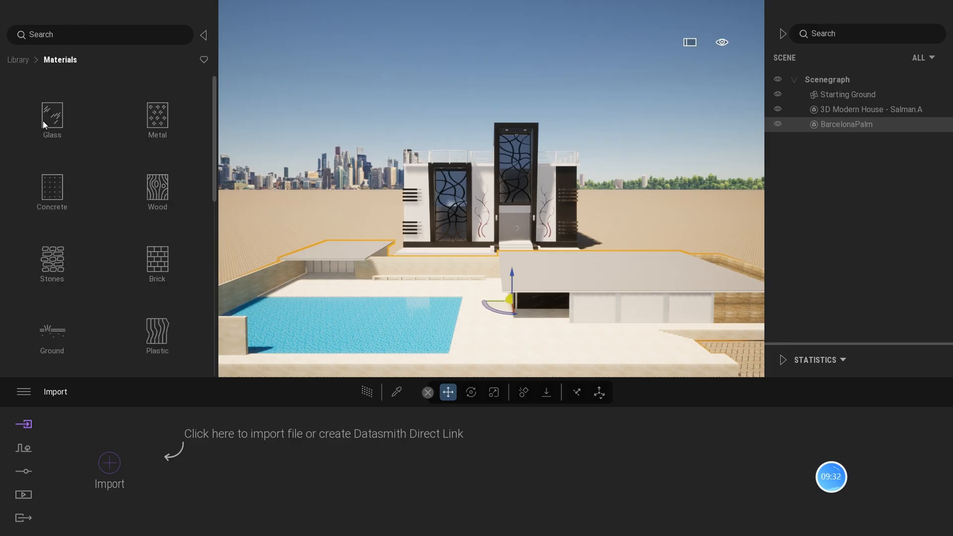
click(158, 117)
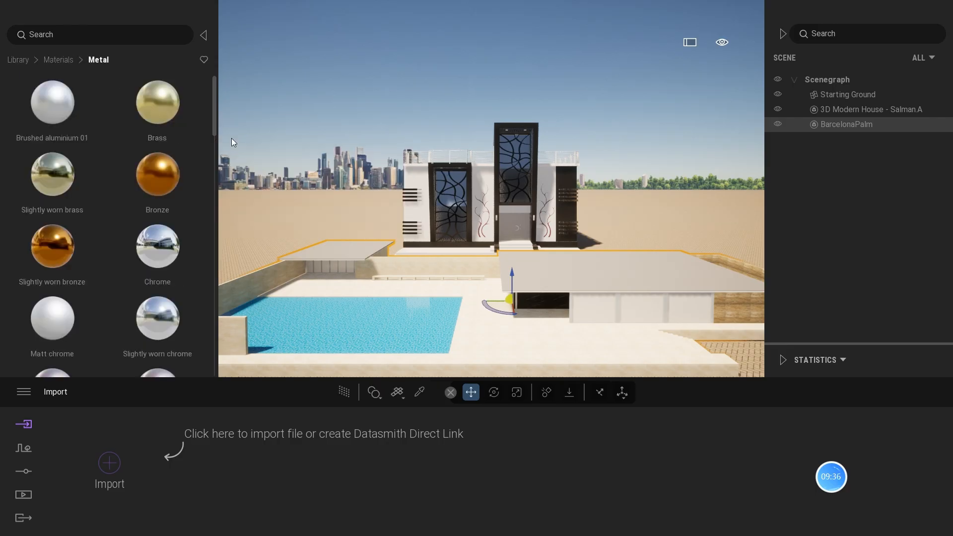
mouse_move(155, 174)
mouse_down()
mouse_move(213, 160)
mouse_move(145, 170)
mouse_up()
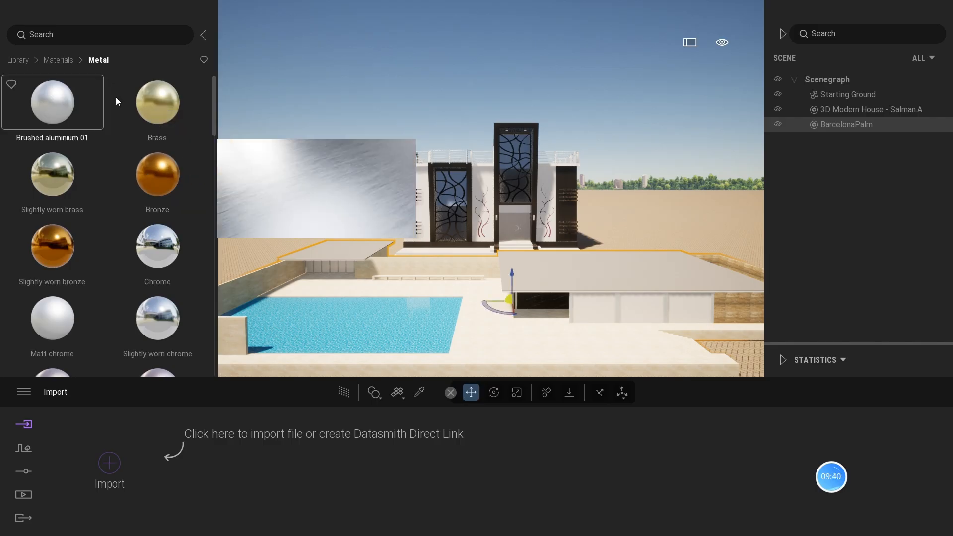
drag(153, 103, 305, 127)
drag(389, 138, 430, 155)
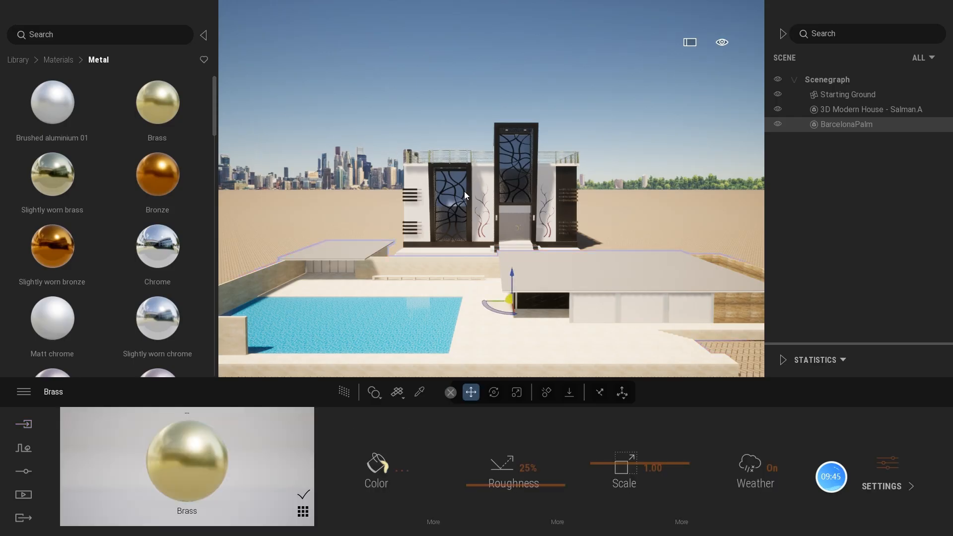
- Apply the Digital pattern glass material to the patterned window panes on the house's front facade
click(56, 59)
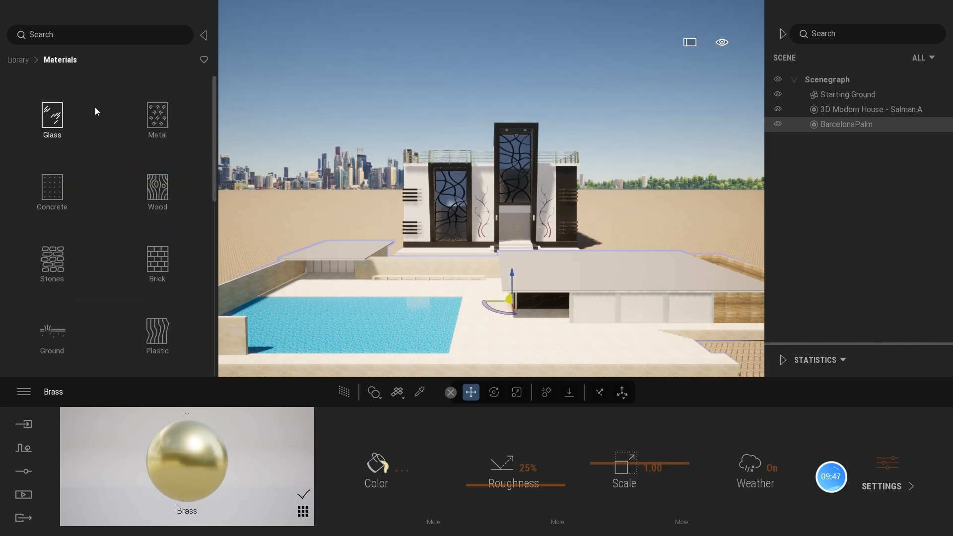
click(57, 116)
scroll(75, 263, down, 2)
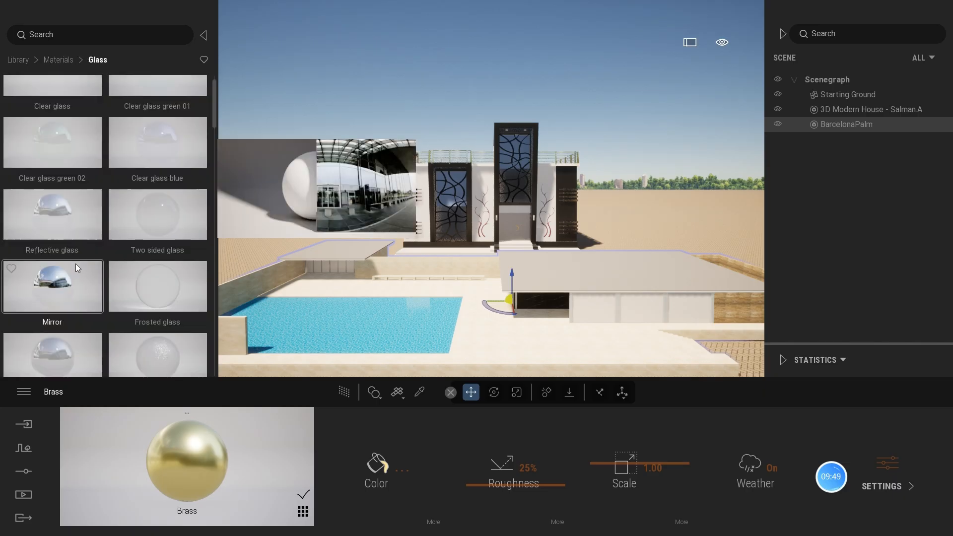
drag(56, 197, 456, 196)
scroll(81, 278, down, 5)
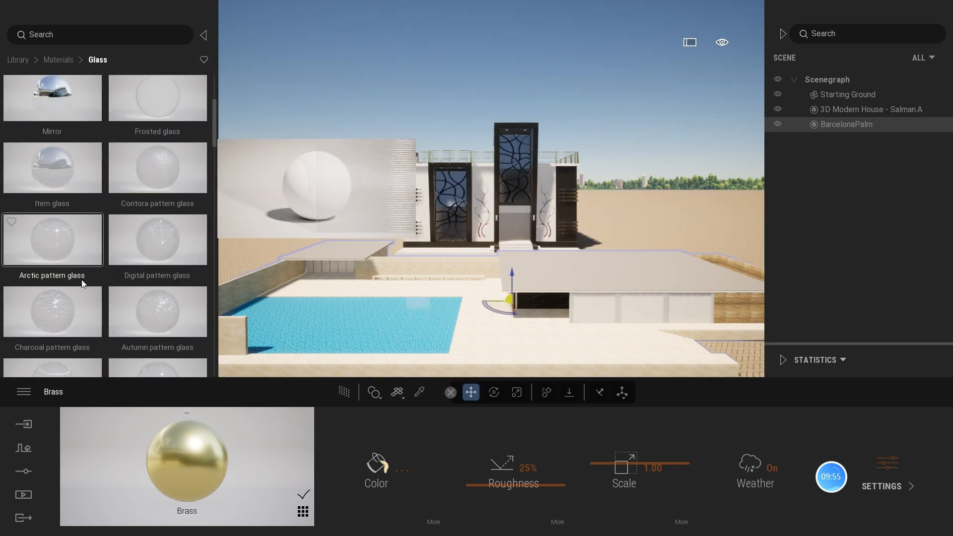
scroll(99, 248, down, 2)
scroll(126, 215, up, 1)
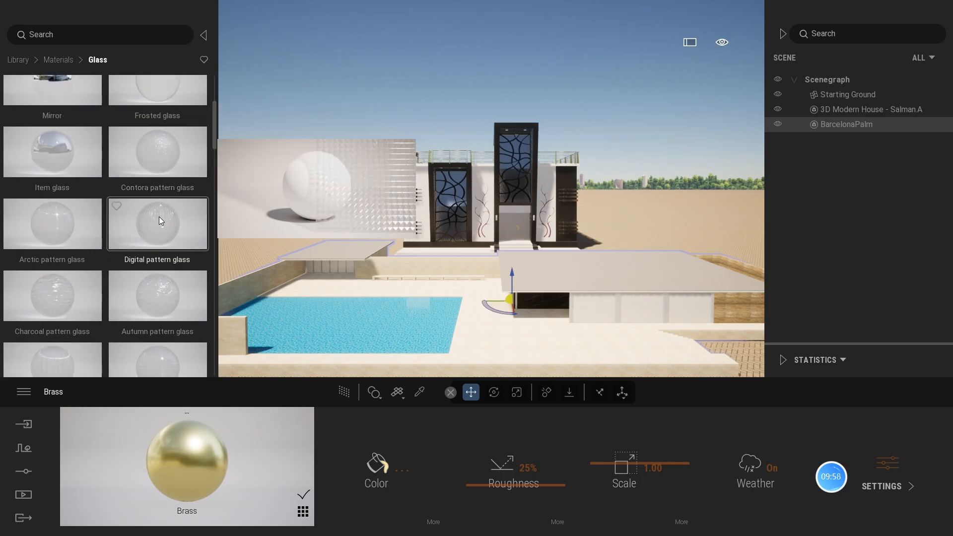
drag(159, 217, 448, 199)
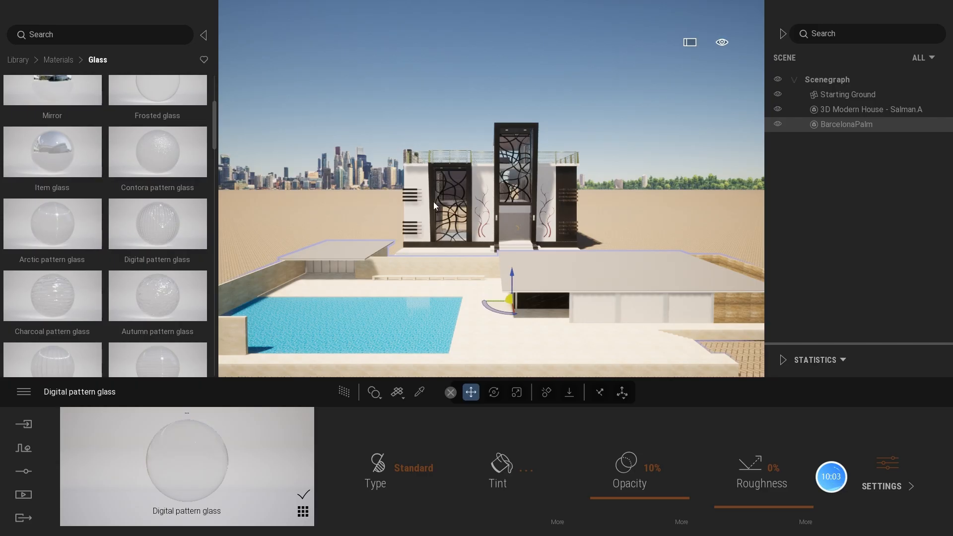
- Apply the Lake 02 water material to the surface of the swimming pool and return to the library's main categories
click(59, 59)
scroll(70, 225, down, 8)
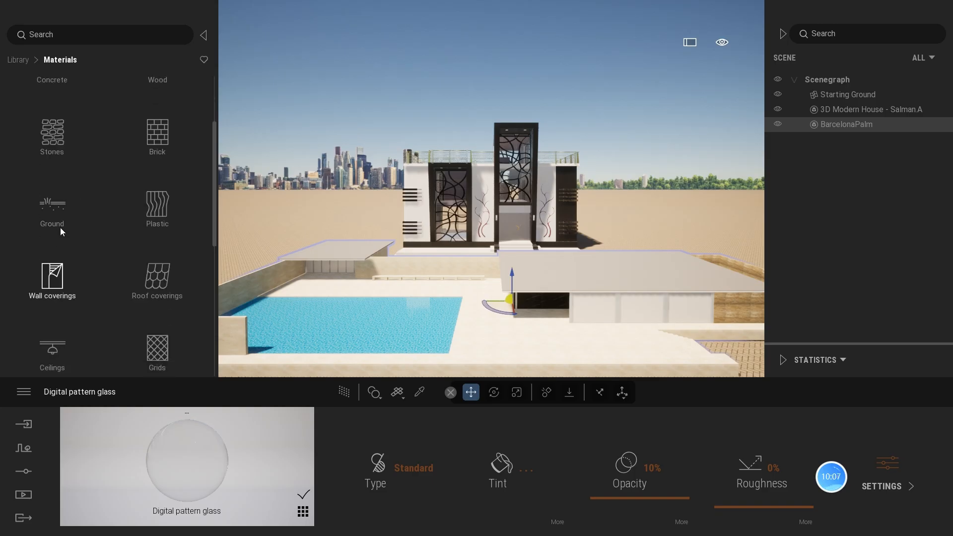
scroll(55, 261, down, 3)
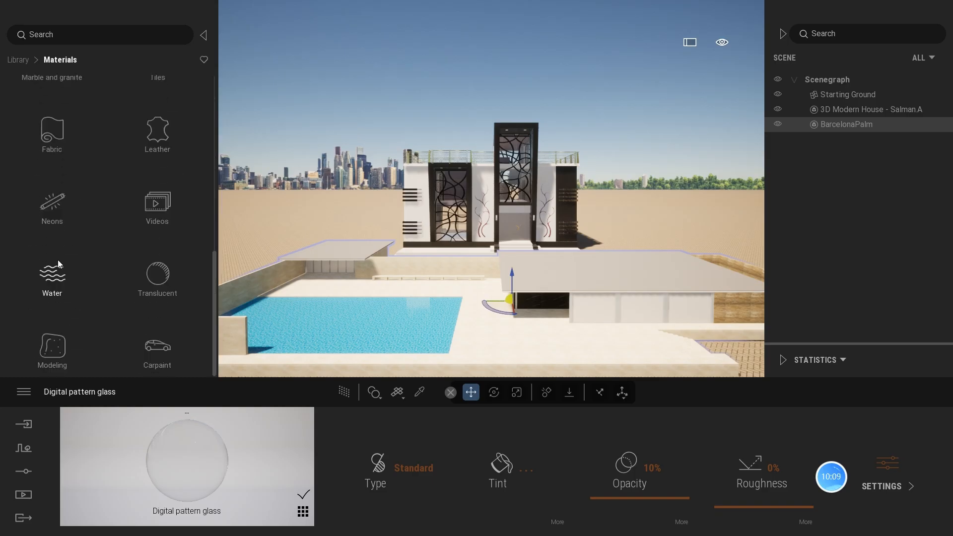
click(59, 260)
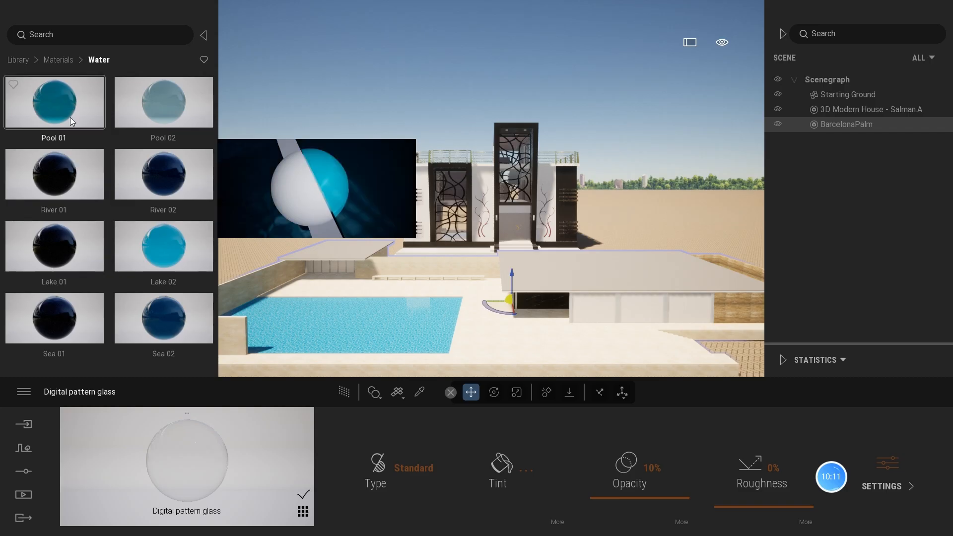
drag(157, 242, 357, 310)
scroll(454, 219, down, 5)
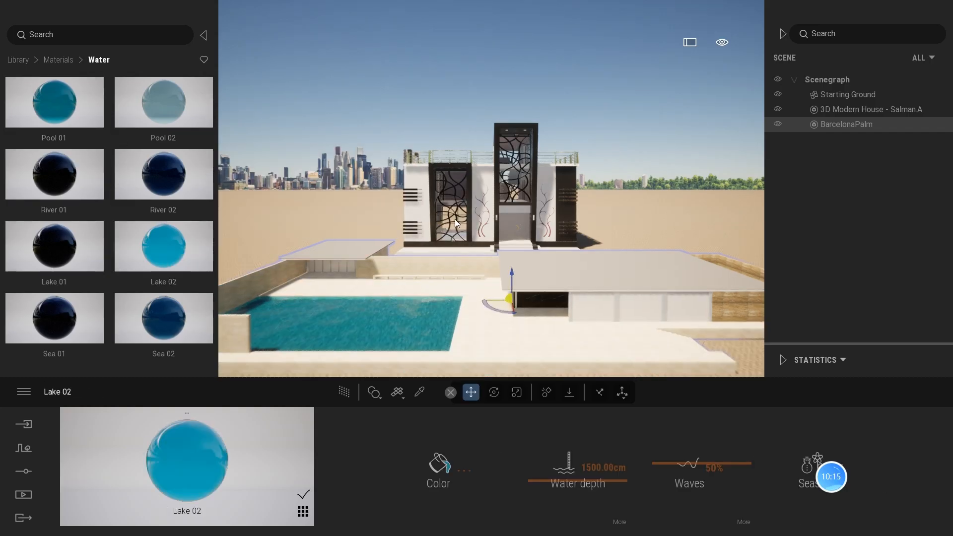
scroll(454, 219, up, 2)
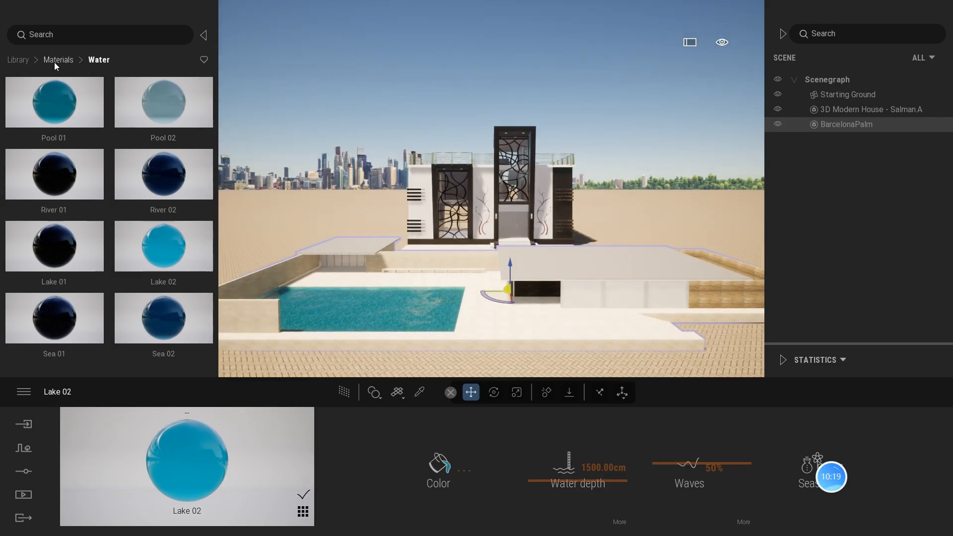
click(19, 60)
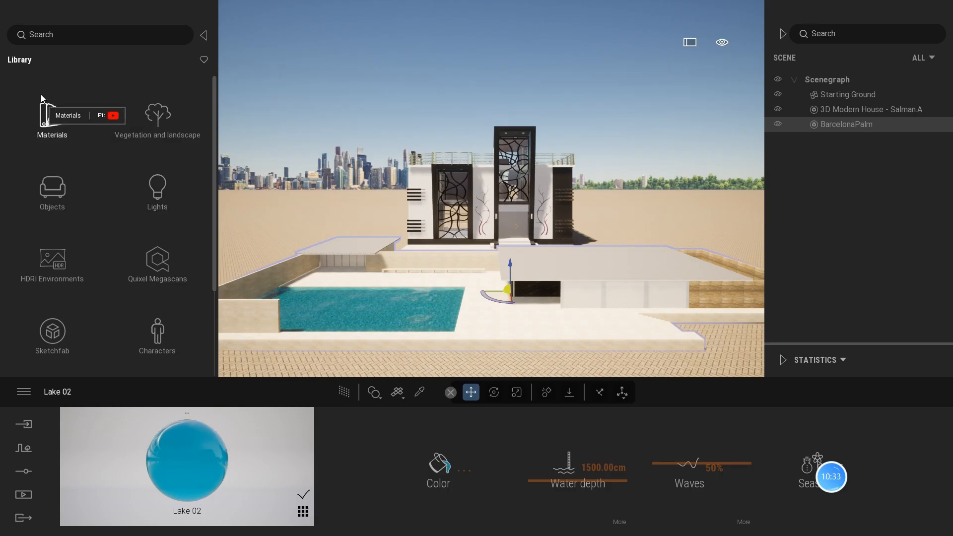
- Place a Box Reflection Probe from the library's Tools category in front of the house's entrance
scroll(112, 267, down, 3)
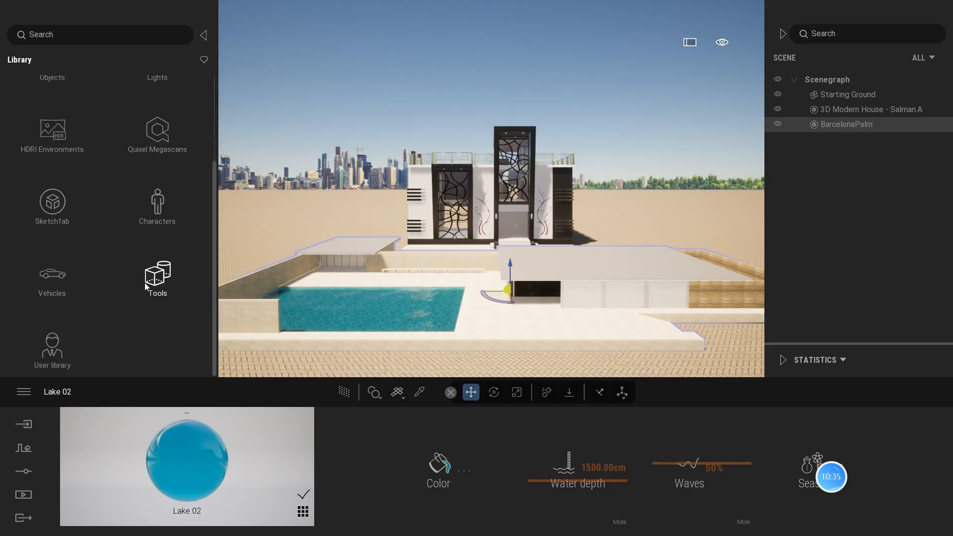
click(145, 282)
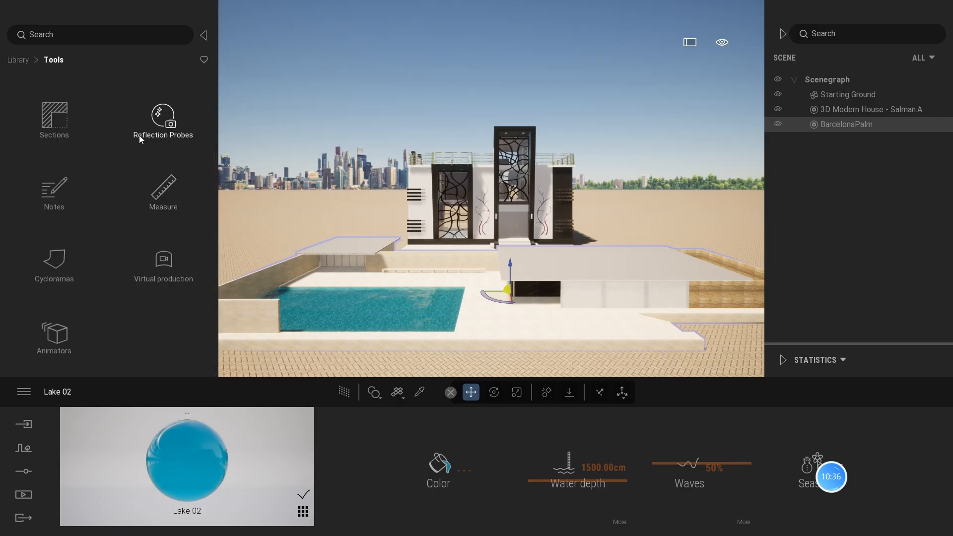
click(162, 121)
drag(152, 99, 487, 251)
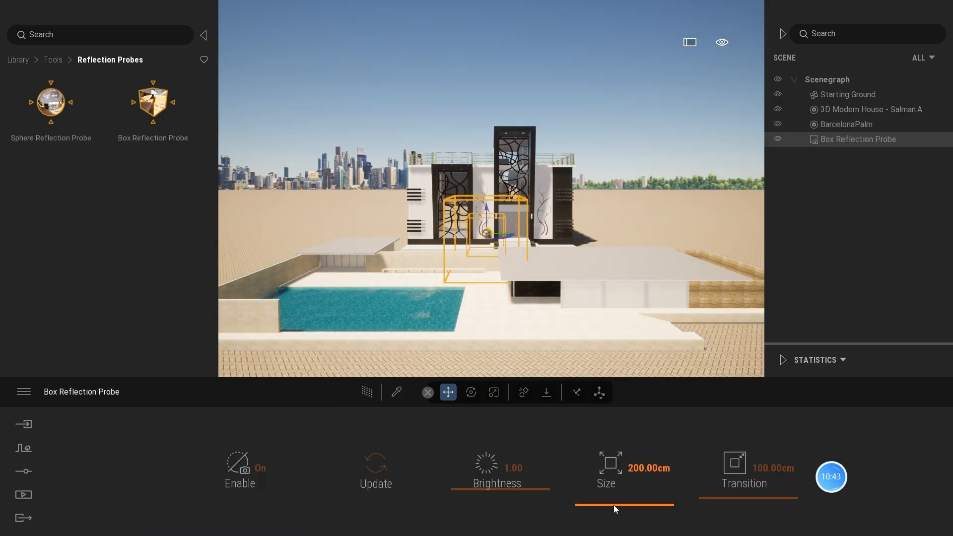
- Set the box reflection probe's size to about 2299 cm and its brightness to 0.20
drag(614, 504, 638, 486)
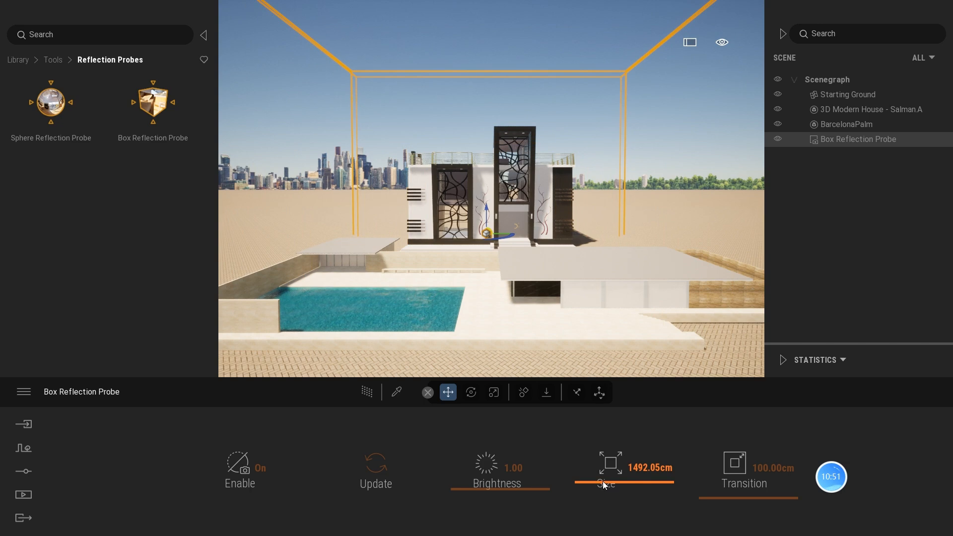
mouse_move(493, 489)
mouse_down()
mouse_move(493, 481)
mouse_move(498, 504)
mouse_up()
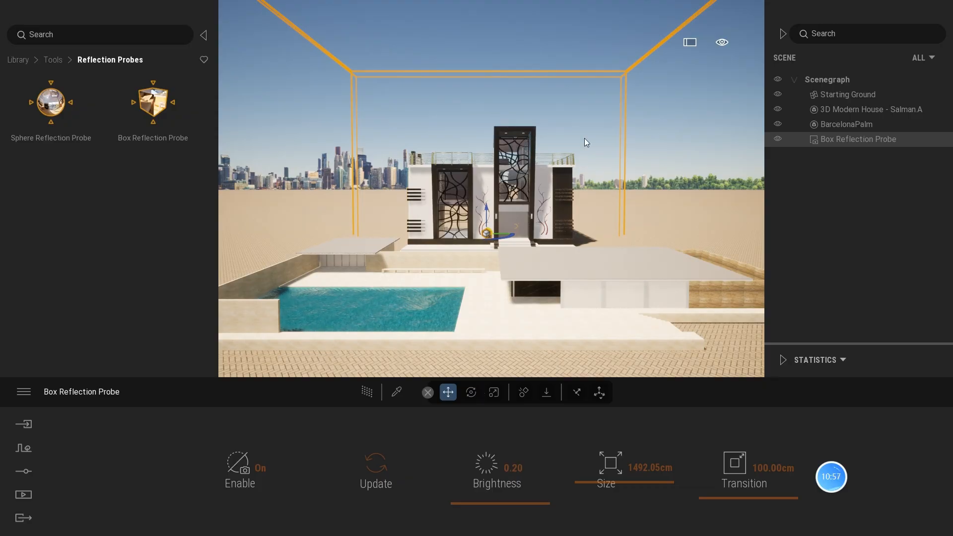
mouse_move(606, 484)
mouse_down()
mouse_move(610, 451)
mouse_move(610, 469)
mouse_up()
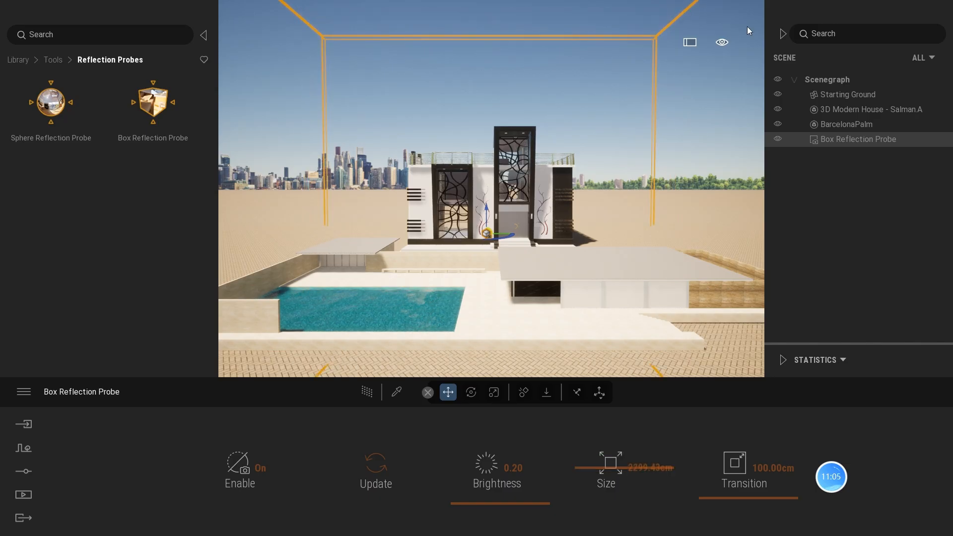
- Adjust the time of day slightly to shift the sunlight and shadows on the house
click(722, 43)
mouse_move(723, 73)
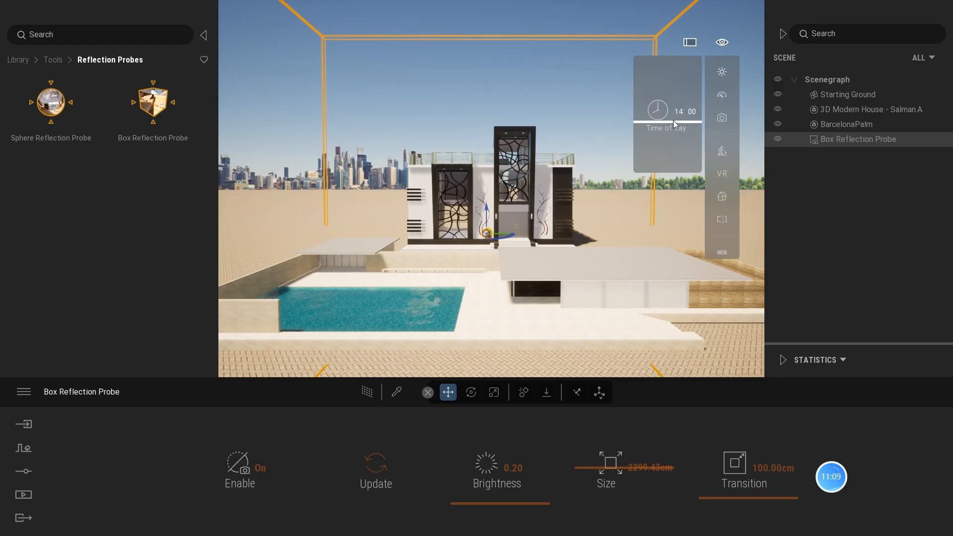
mouse_move(679, 123)
mouse_down()
mouse_move(676, 142)
mouse_move(674, 127)
mouse_up()
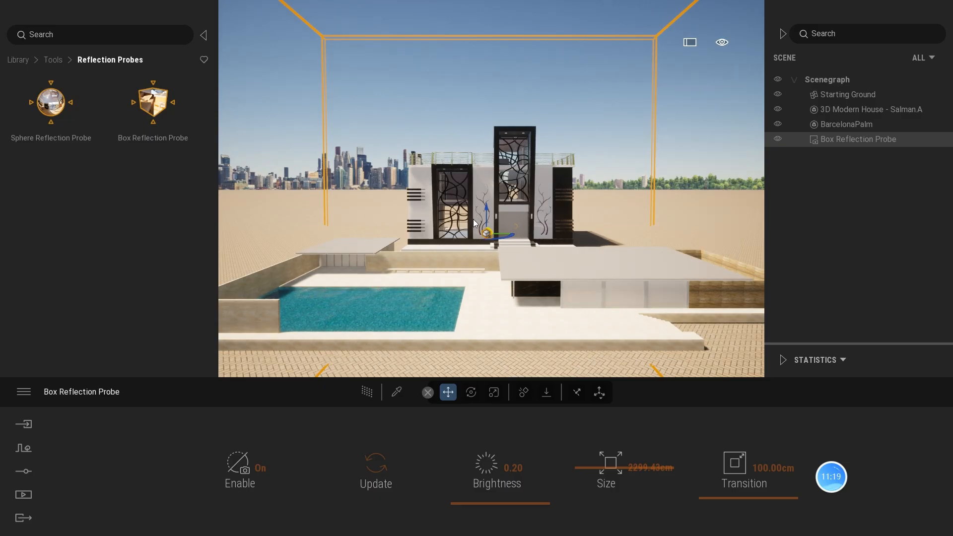
- Enter the empty room behind the house's patterned front window and search the Sketchfab models for "modern living room"
click(20, 60)
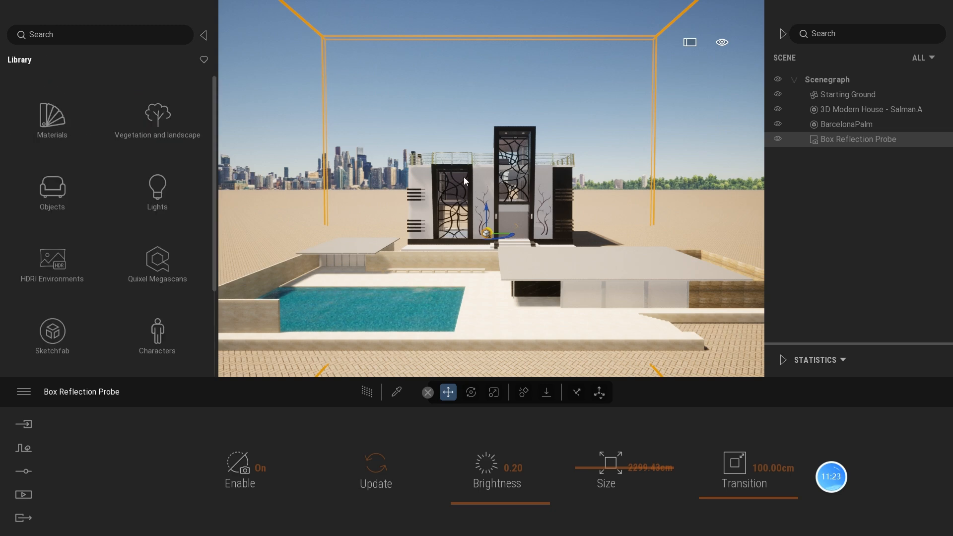
scroll(468, 210, up, 5)
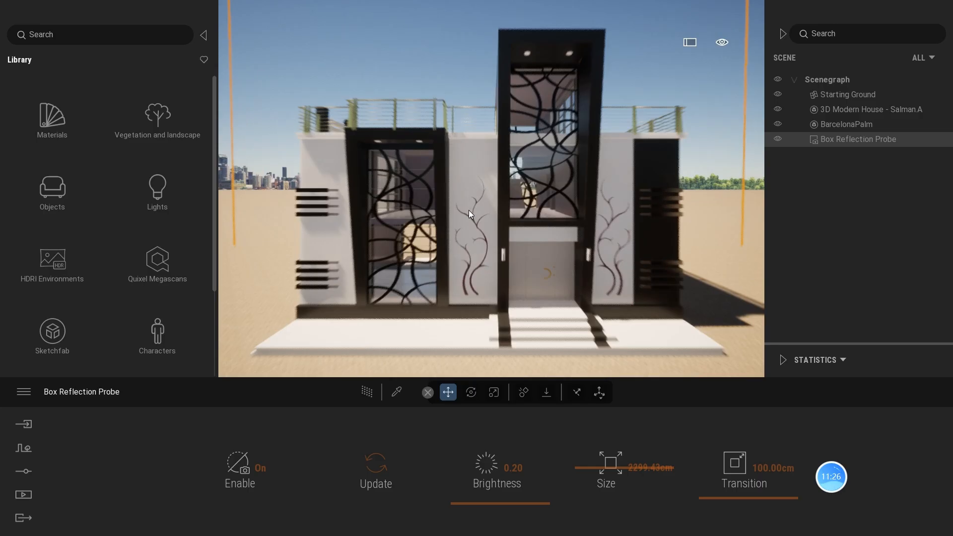
scroll(469, 210, up, 3)
middle_drag(487, 227, 538, 240)
scroll(487, 218, up, 5)
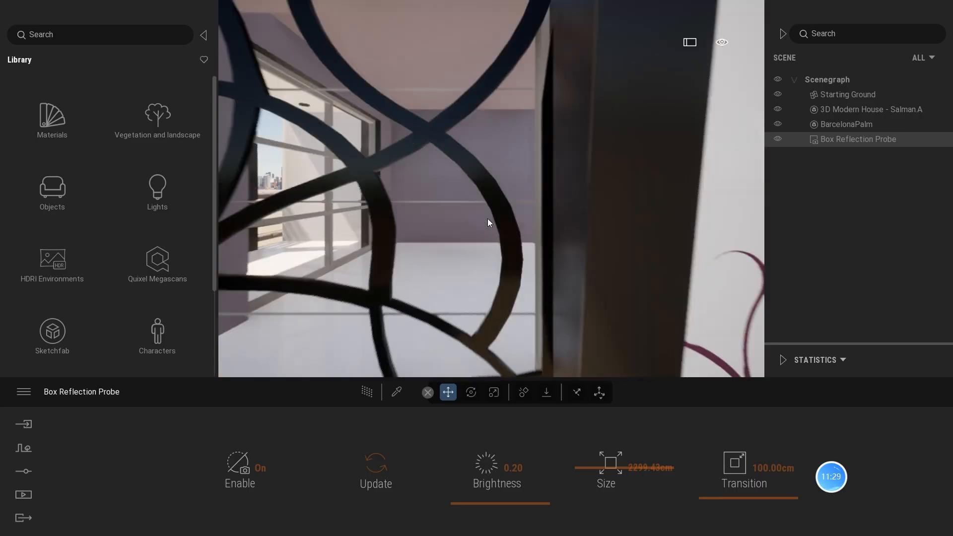
scroll(503, 221, up, 5)
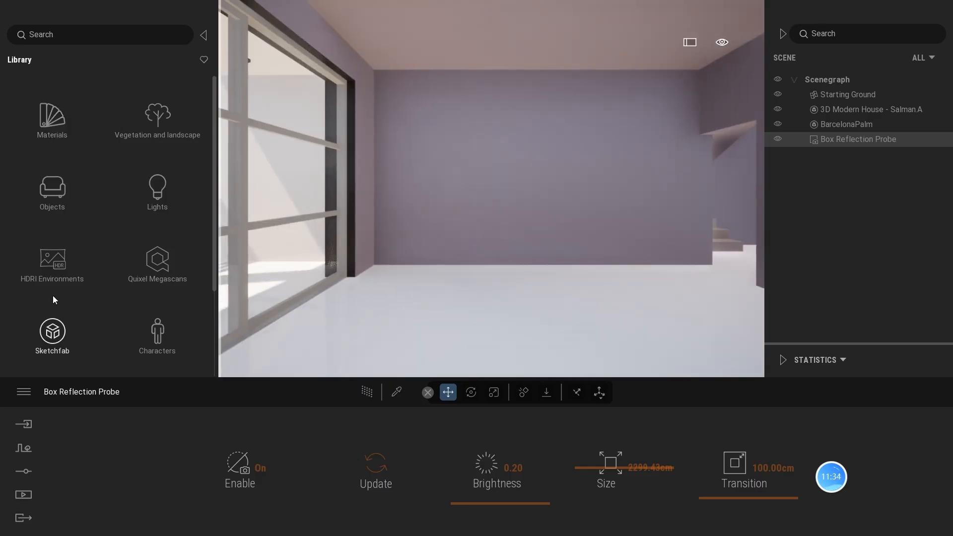
click(52, 333)
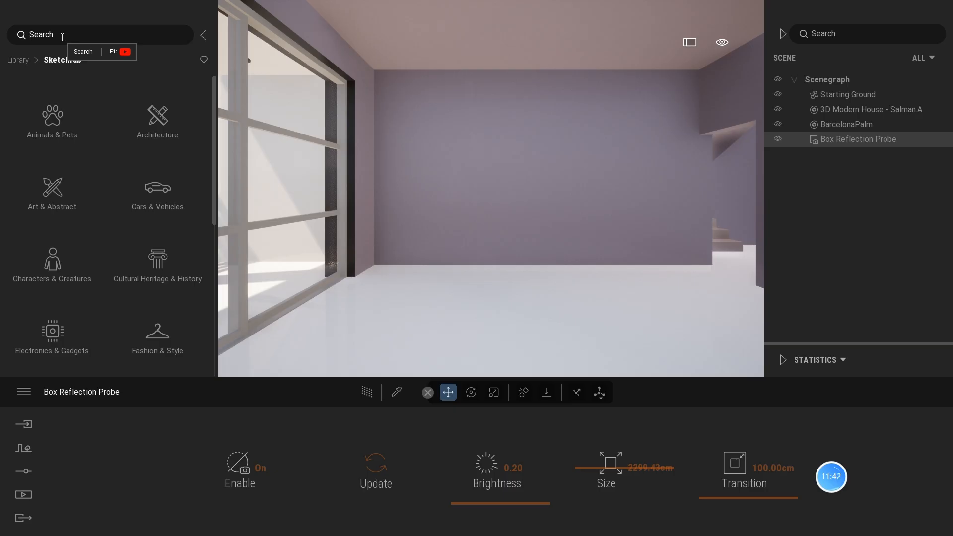
text(modern living room)
key(Return)
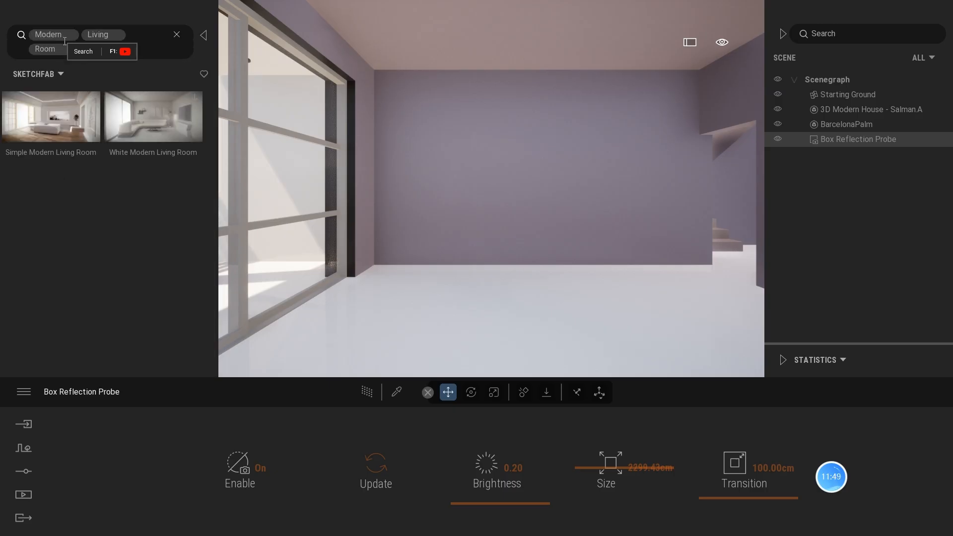
scroll(138, 237, down, 1)
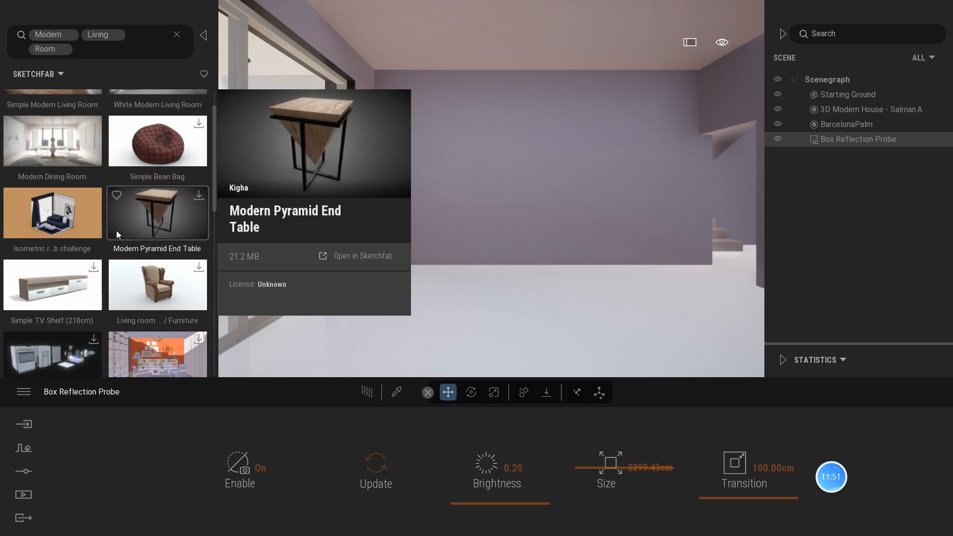
scroll(122, 221, up, 1)
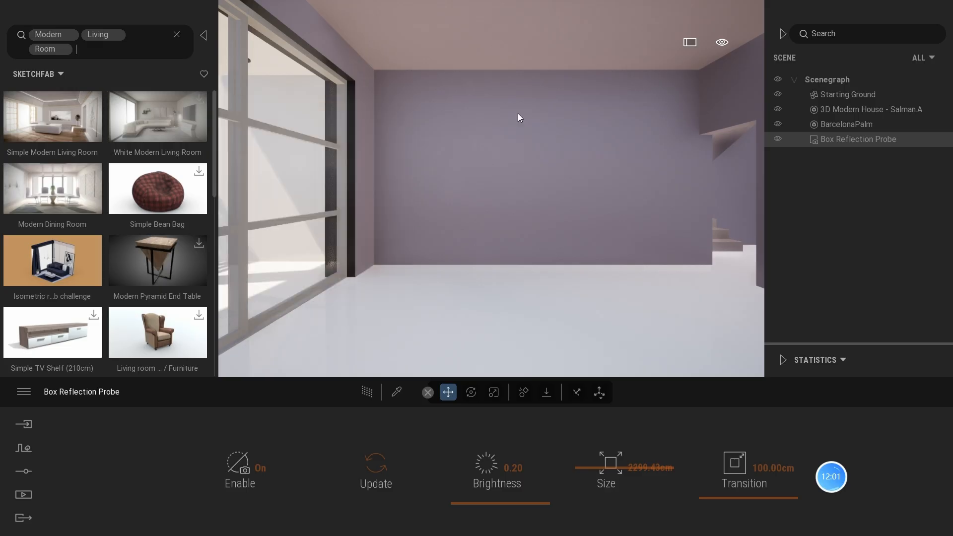
- Place the Simple Modern Living Room model on the empty room's floor and scale it uniformly by 0.1
mouse_move(59, 114)
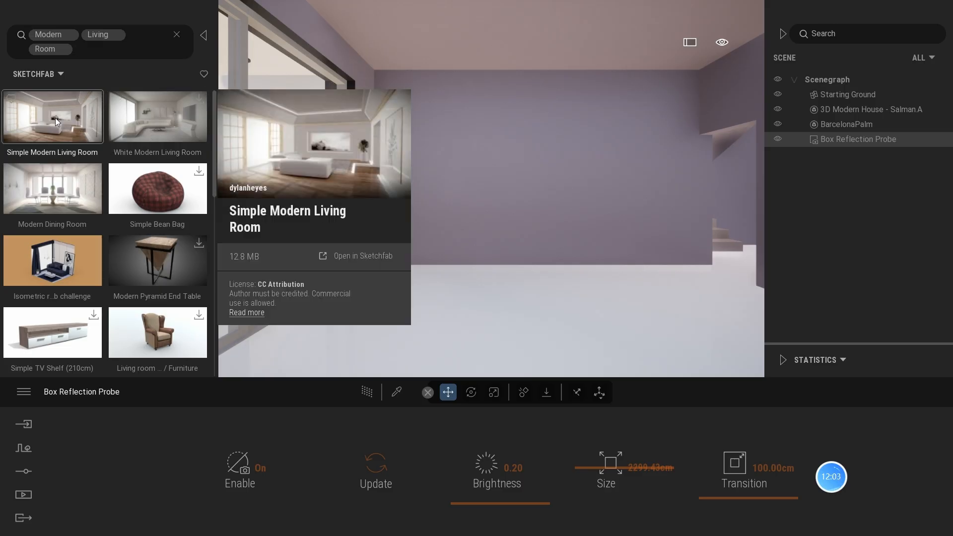
mouse_move(55, 118)
mouse_down()
mouse_move(92, 142)
mouse_move(51, 129)
mouse_move(502, 242)
mouse_move(513, 269)
mouse_move(505, 264)
mouse_up()
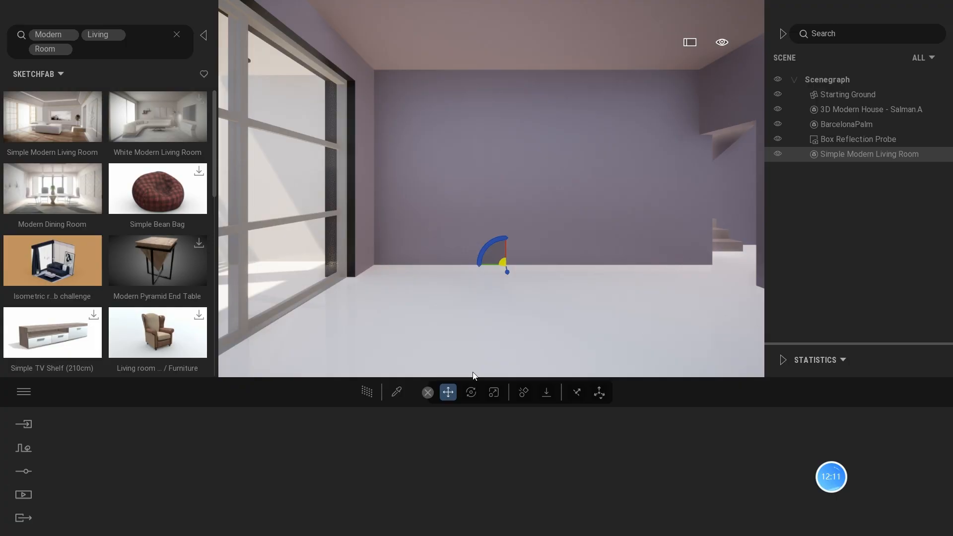
click(494, 392)
click(511, 264)
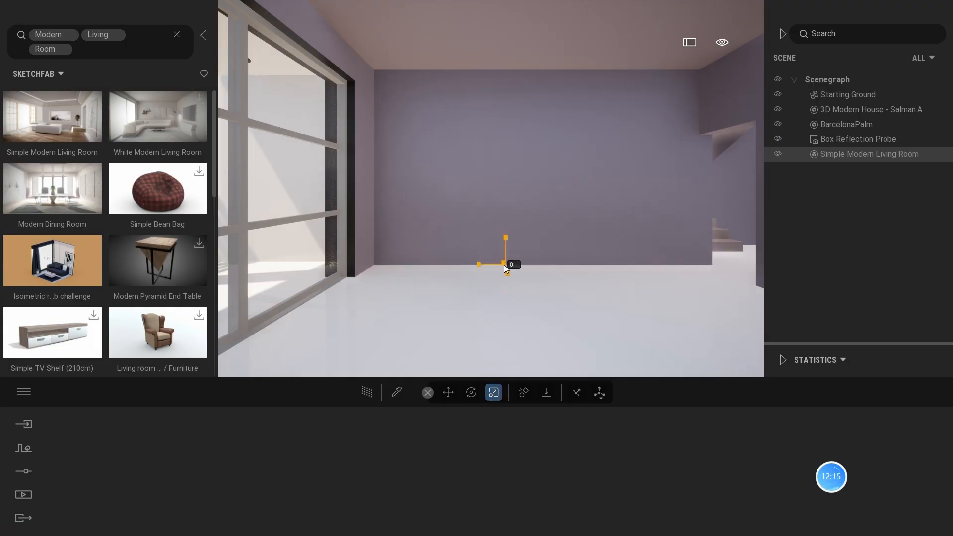
text(0.1)
key(Return)
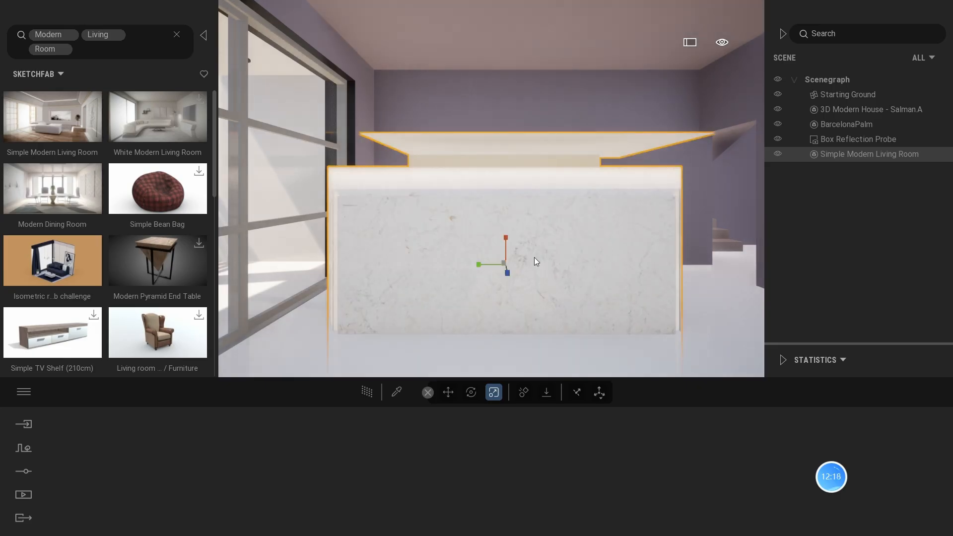
- Rotate the living room model so that its open side faces the house's front window
click(471, 393)
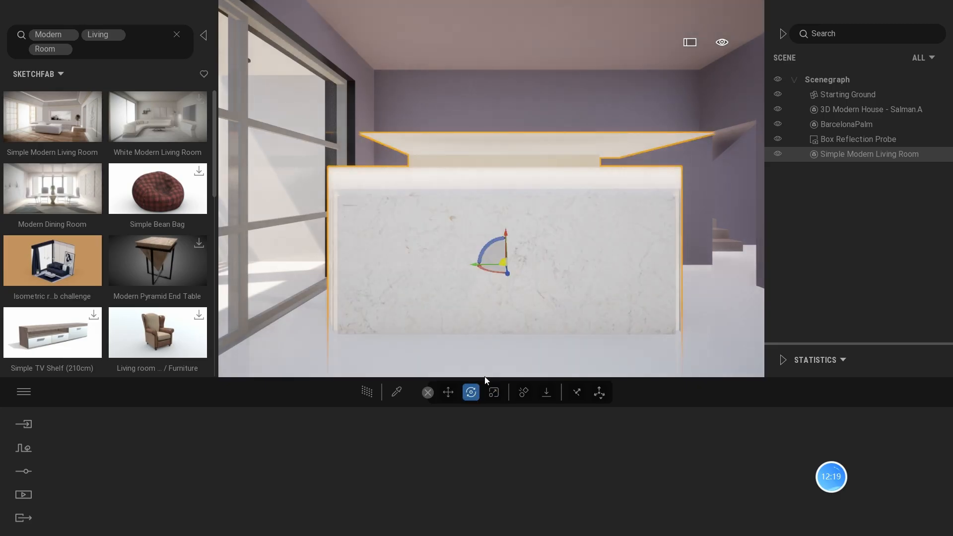
text(-75)
key(Return)
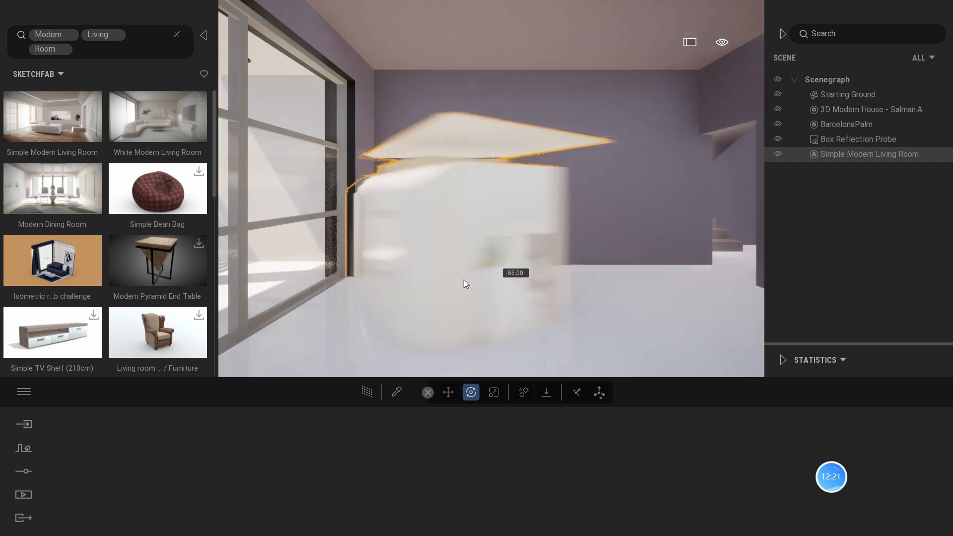
drag(448, 281, 360, 249)
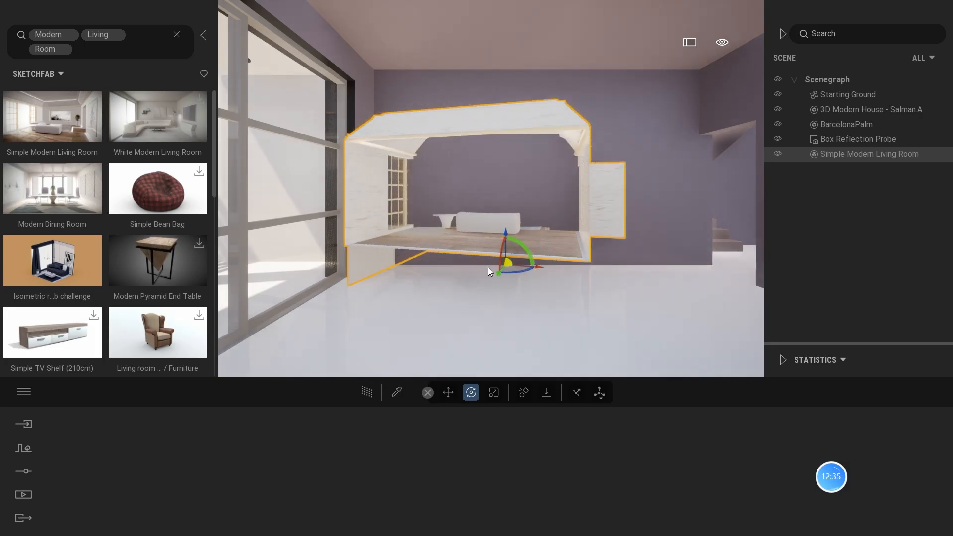
drag(509, 272, 513, 226)
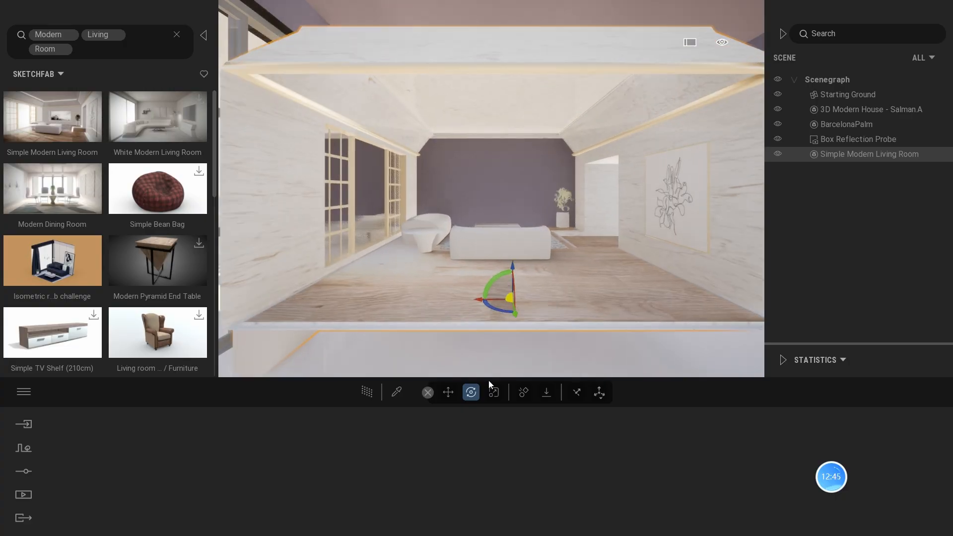
- Enlarge the living room model slightly overall and stretch its width along the red axis to fill the room
click(493, 391)
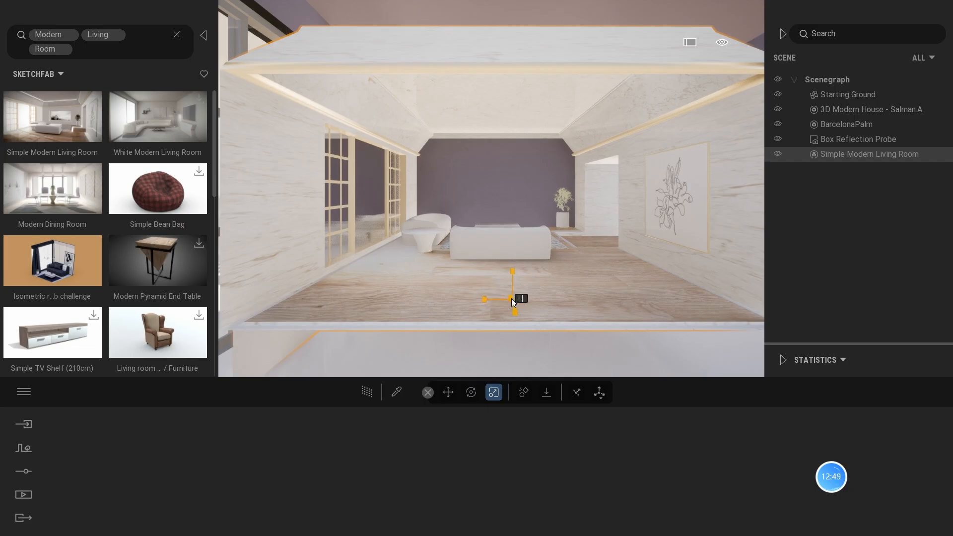
key(Return)
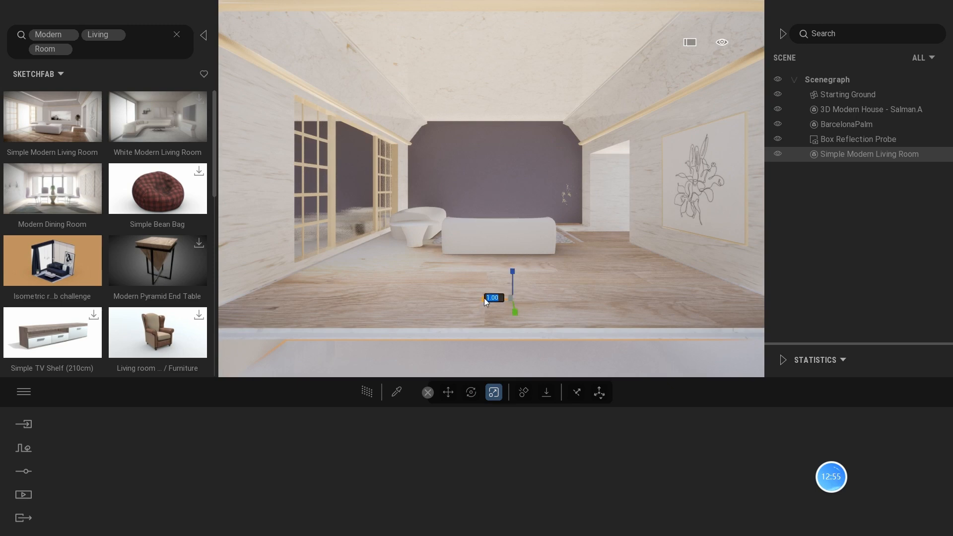
drag(484, 300, 454, 294)
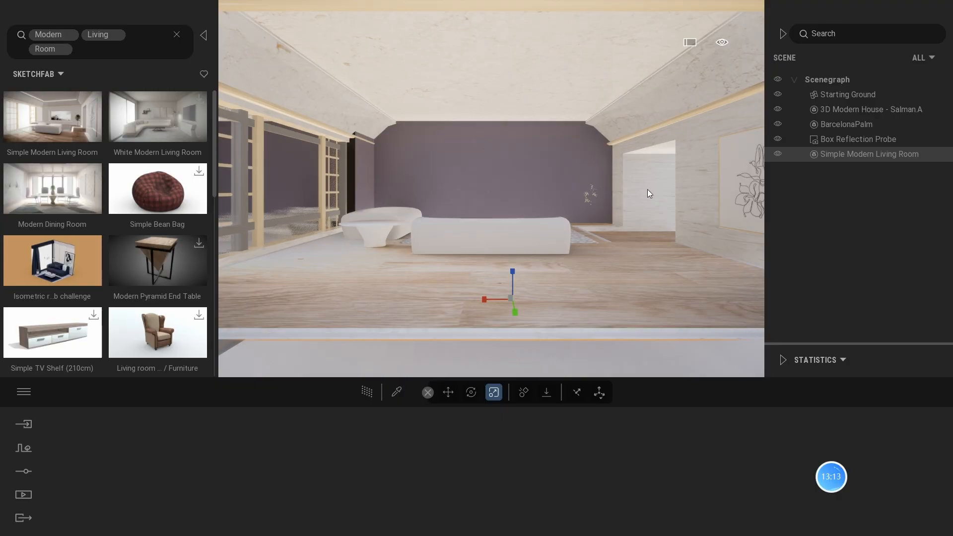
- Lower the living room model toward the house's floor and stretch its height along the blue axis toward the ceiling
key(f)
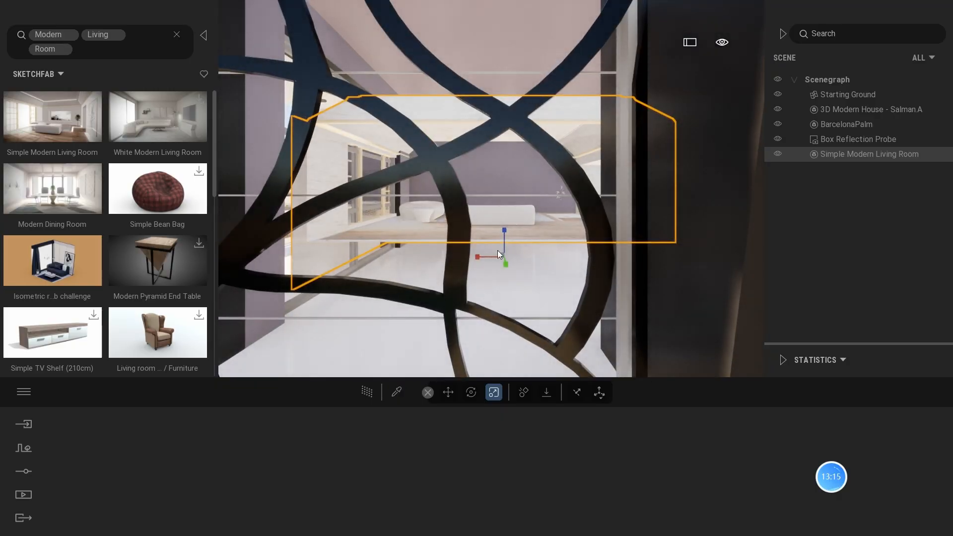
click(449, 392)
drag(508, 230, 492, 279)
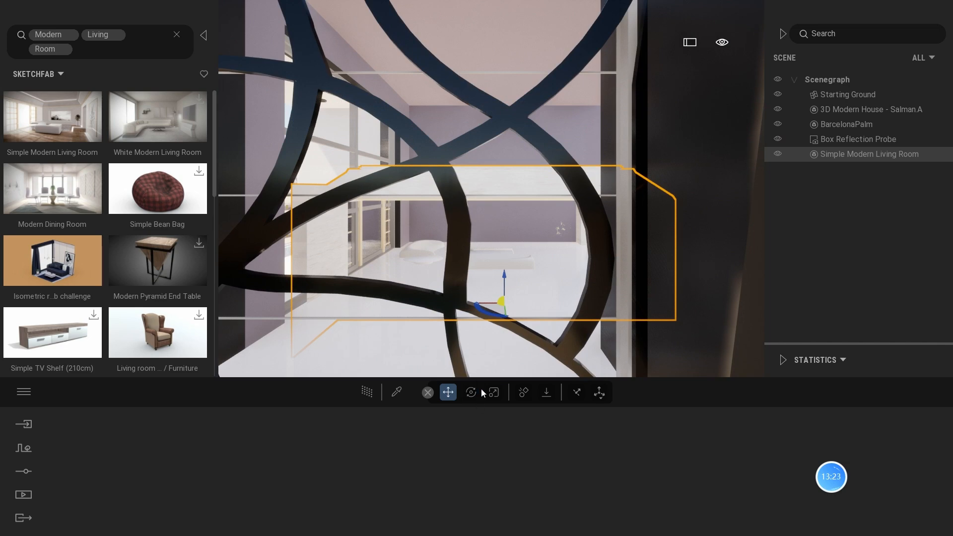
click(493, 393)
drag(507, 276, 502, 226)
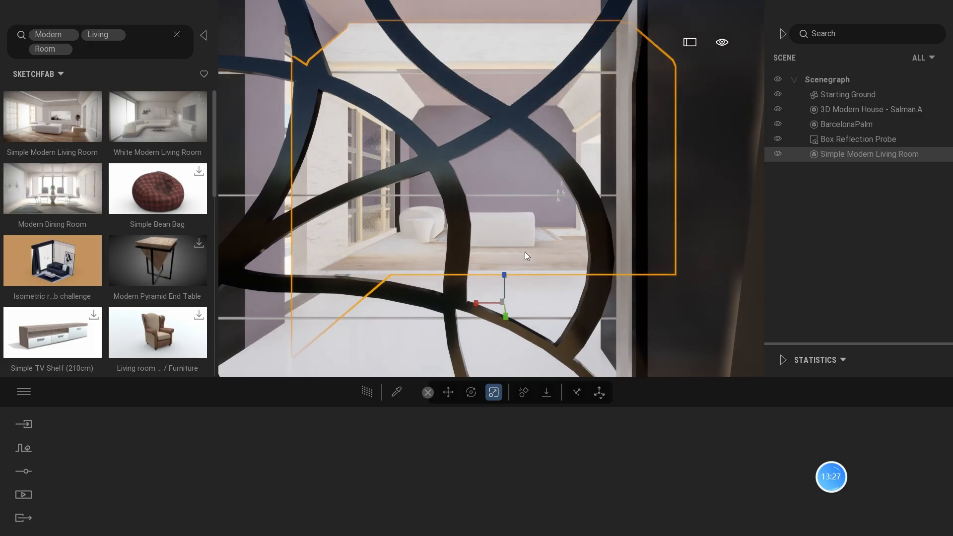
- Widen the living room model slightly along the red axis by a factor of about 1.02 to fit the house's room
scroll(528, 248, down, 5)
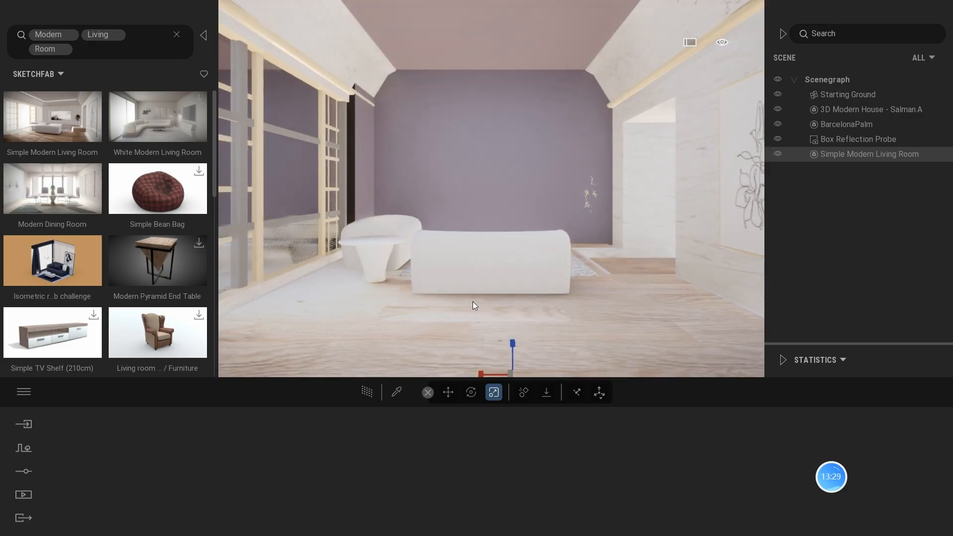
click(447, 392)
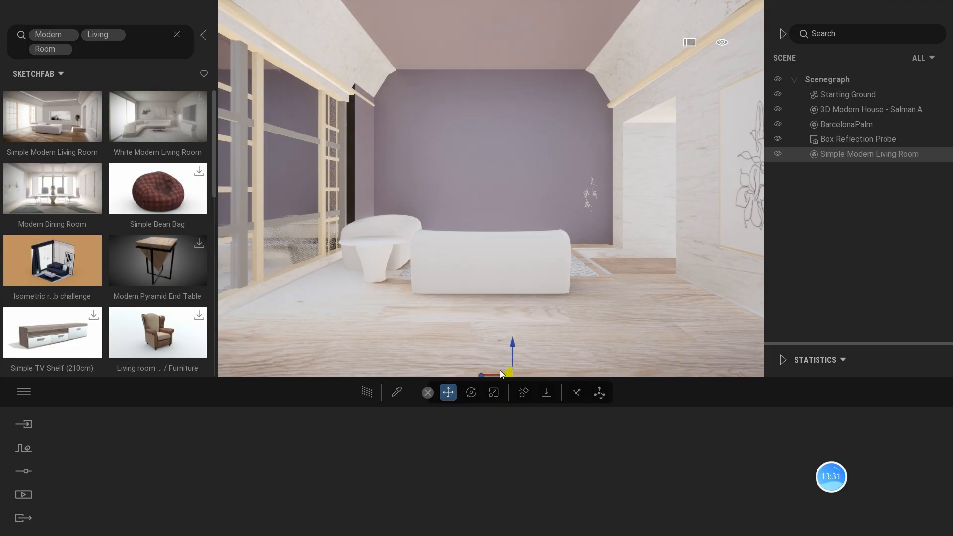
click(493, 392)
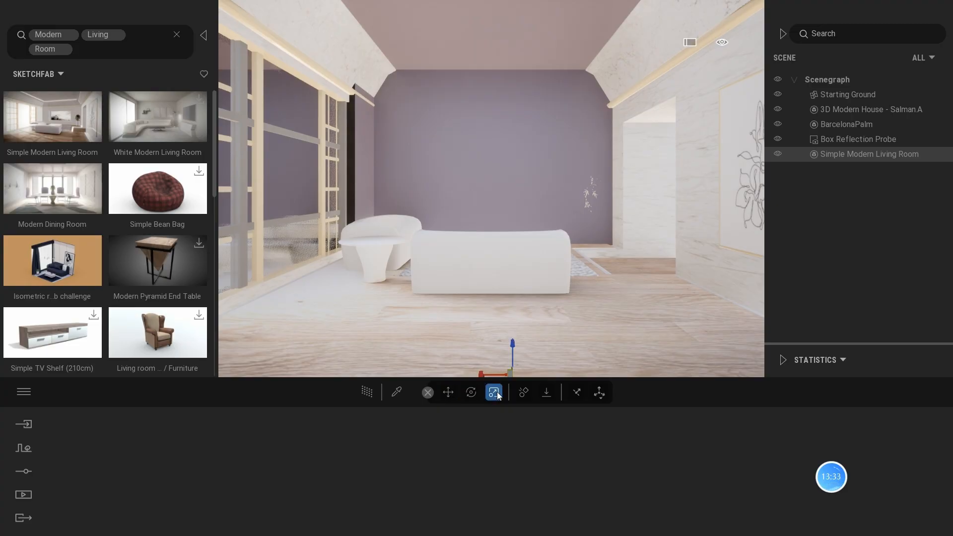
text(1.04)
key(Return)
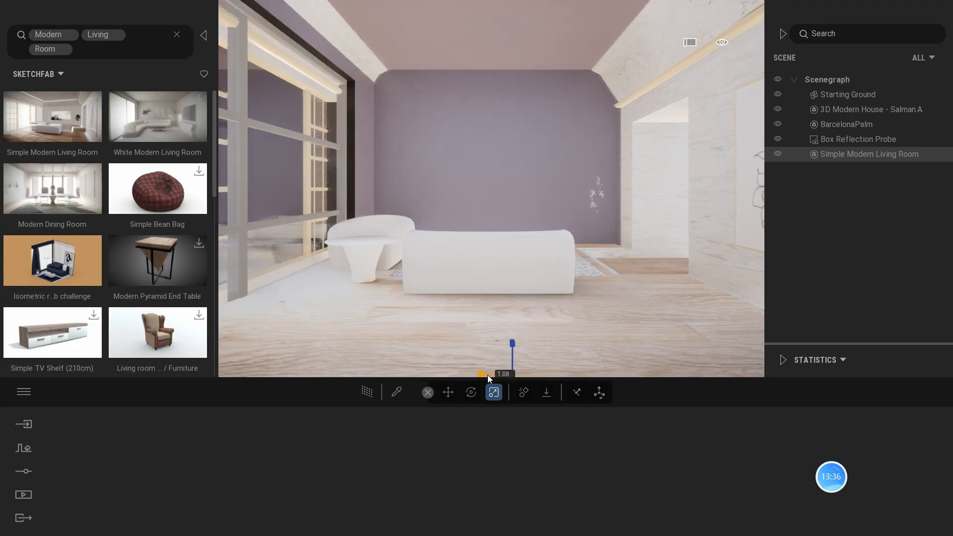
drag(492, 377, 493, 377)
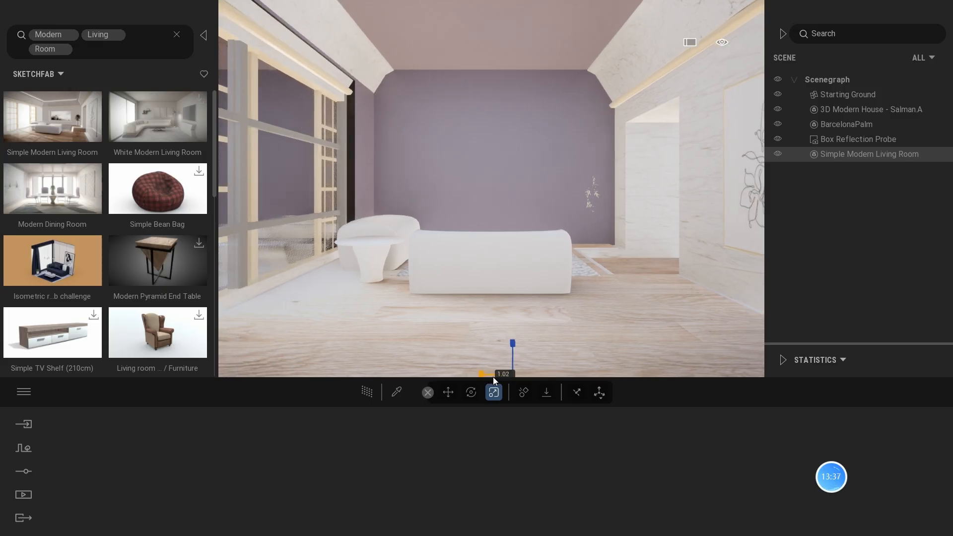
scroll(463, 264, down, 10)
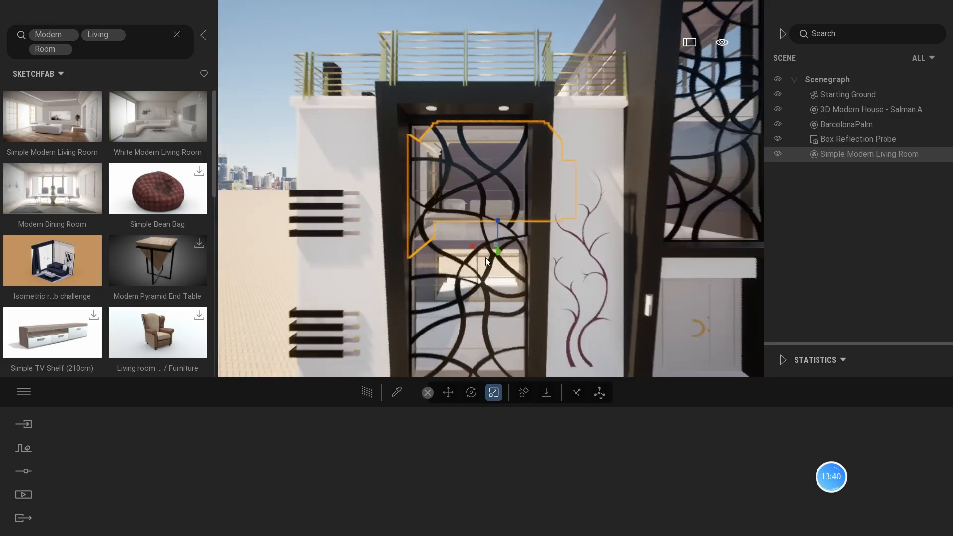
mouse_move(502, 279)
shift+middle_down()
mouse_move(536, 288)
mouse_move(511, 272)
shift+middle_up()
scroll(510, 272, up, 8)
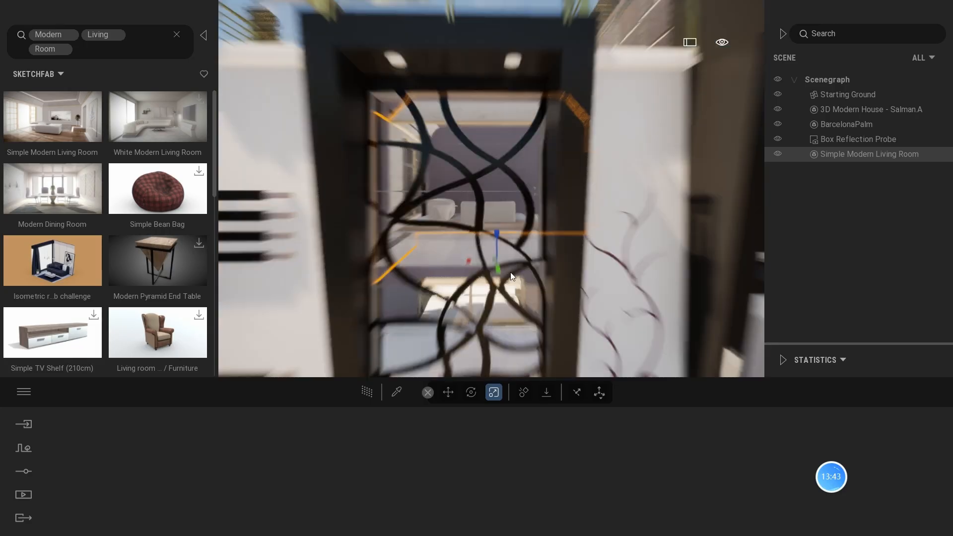
scroll(510, 272, down, 3)
scroll(504, 268, up, 2)
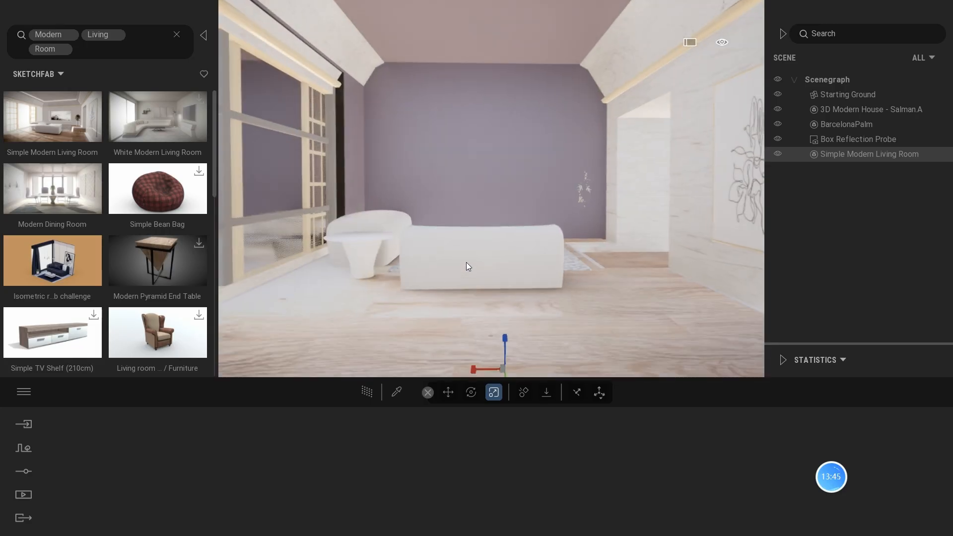
- Apply the Clear glass material from the library's glass materials to the living room model's window panes
mouse_move(167, 164)
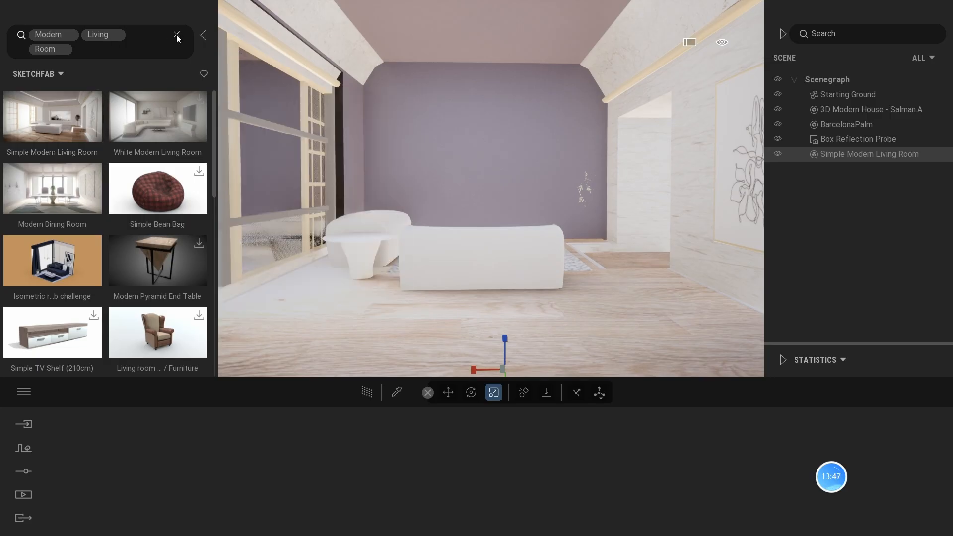
click(177, 34)
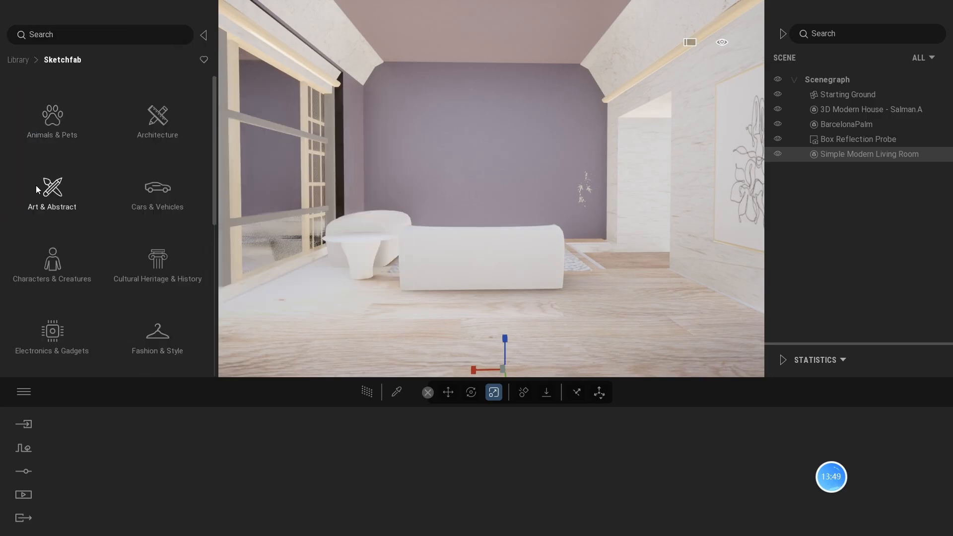
click(18, 61)
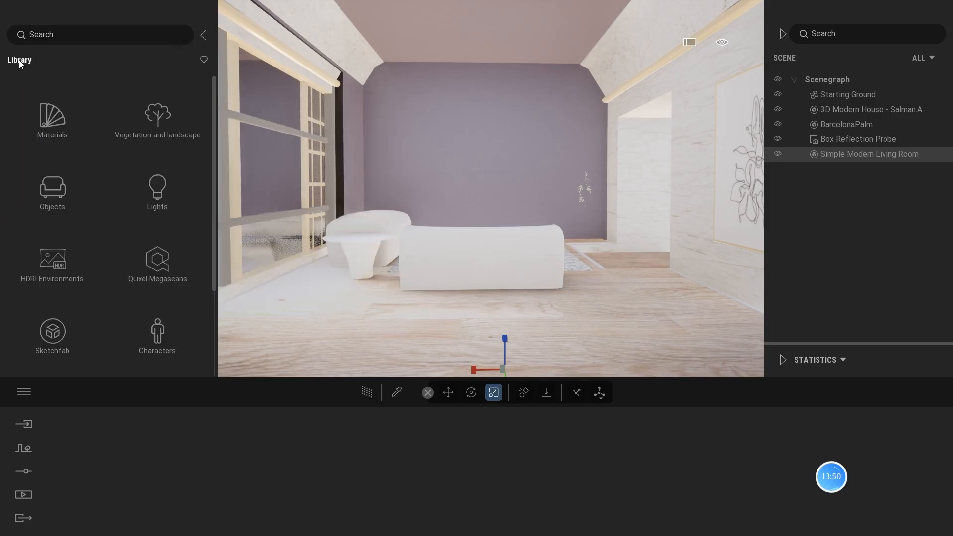
click(56, 127)
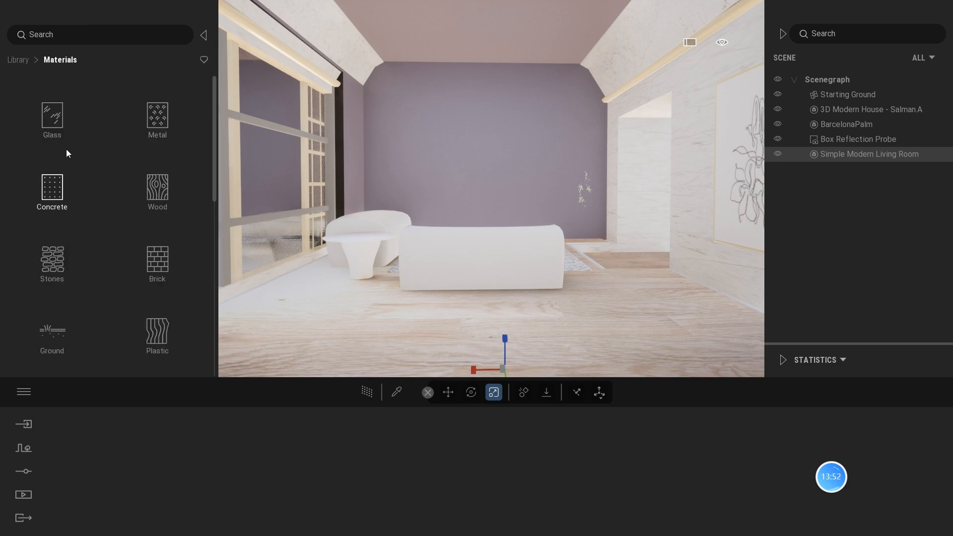
click(47, 128)
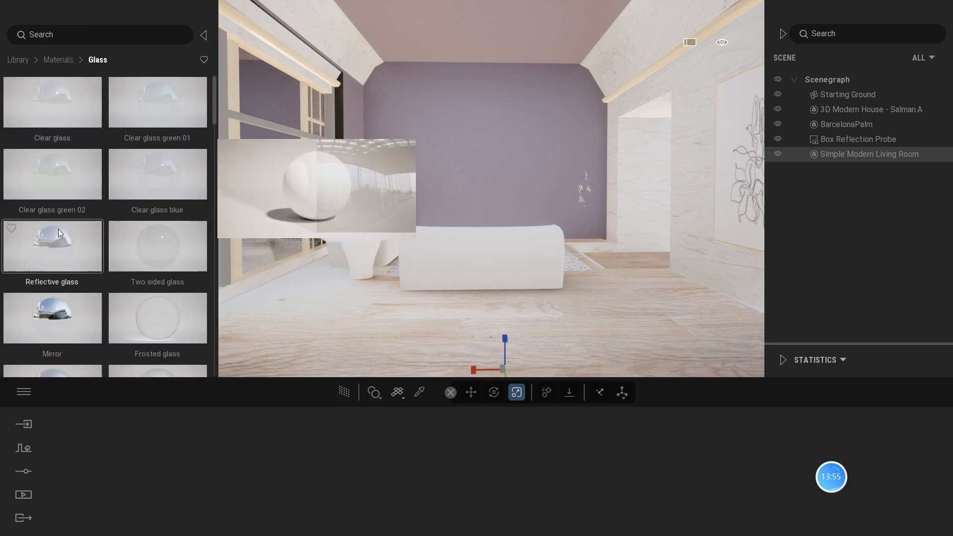
scroll(56, 204, down, 1)
scroll(54, 228, down, 2)
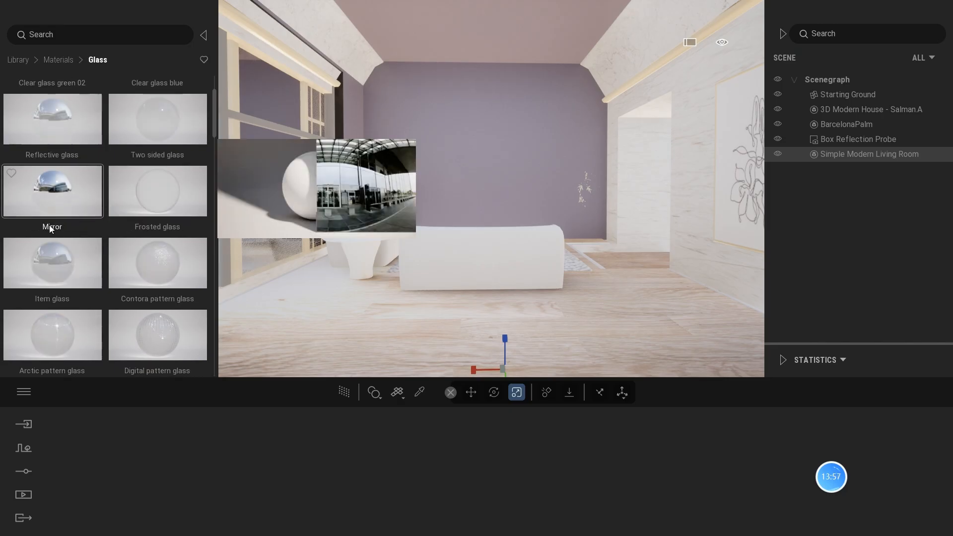
scroll(81, 209, up, 3)
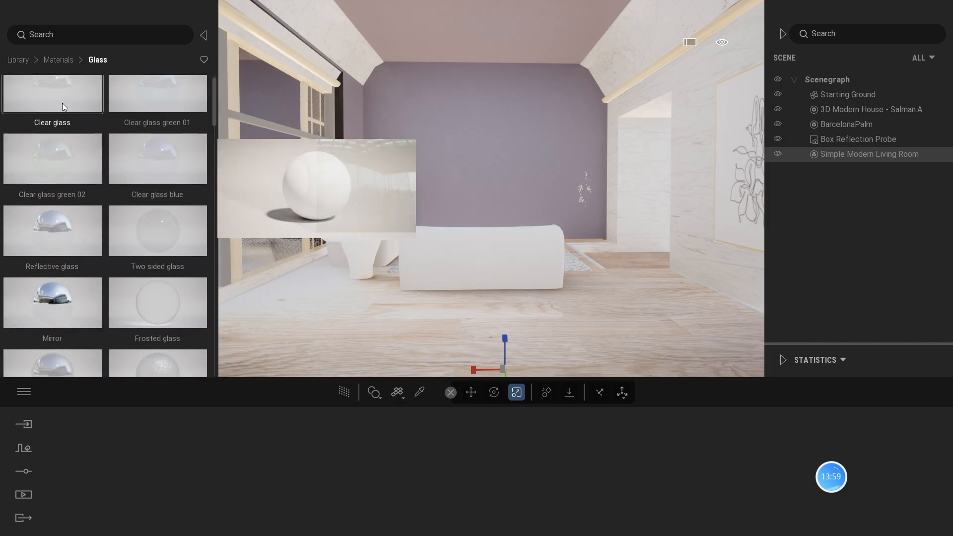
drag(61, 102, 272, 168)
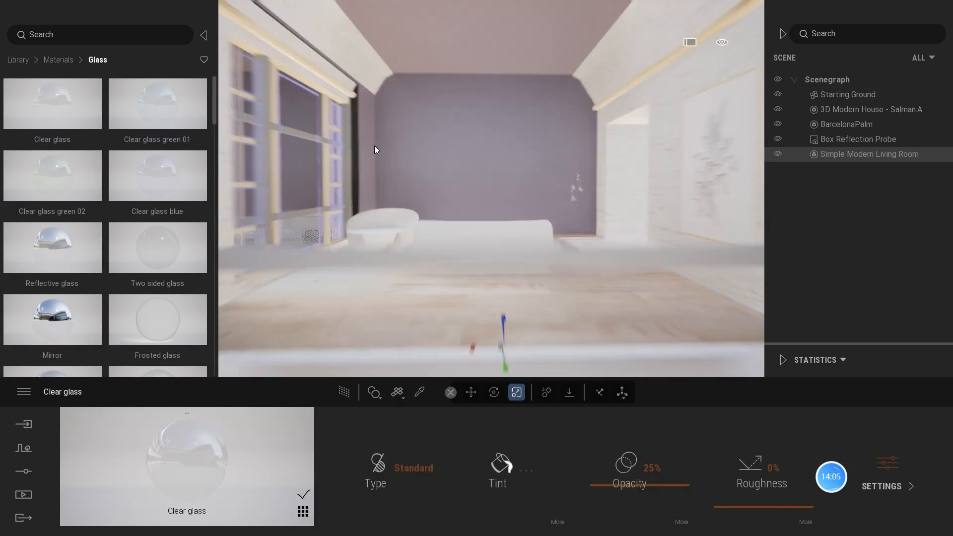
scroll(364, 173, down, 8)
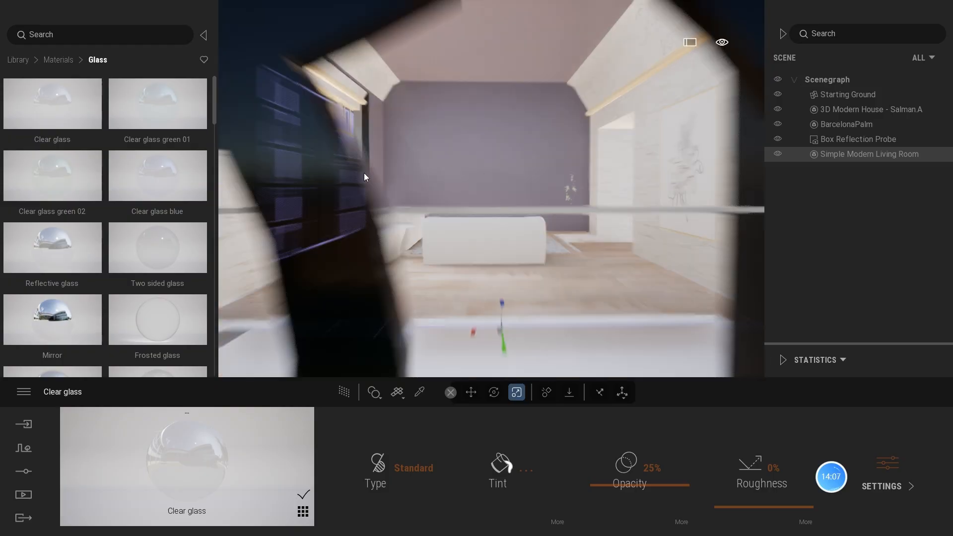
scroll(416, 198, up, 8)
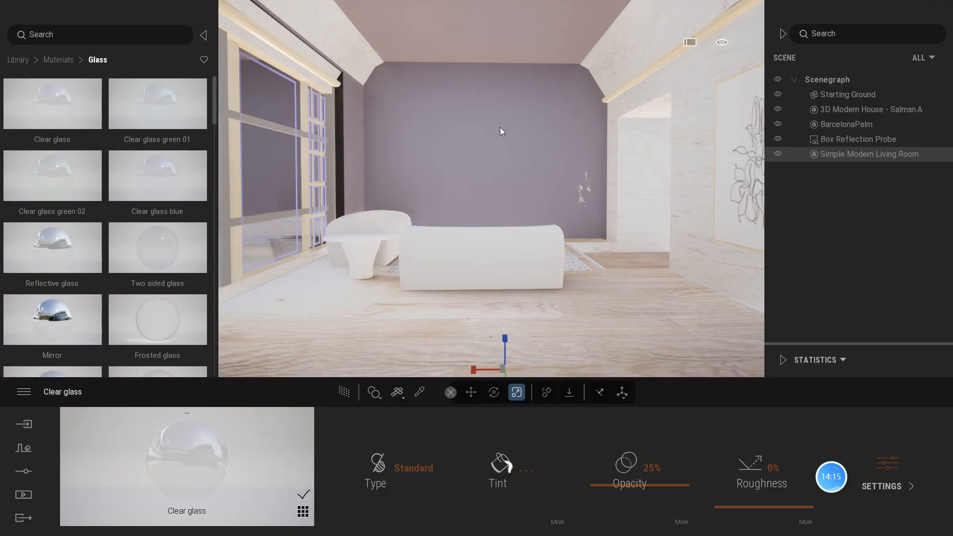
- Place the Library VQU cabinet from the home living room storage objects on the floor, deleting the first copy dropped on the back wall
click(18, 60)
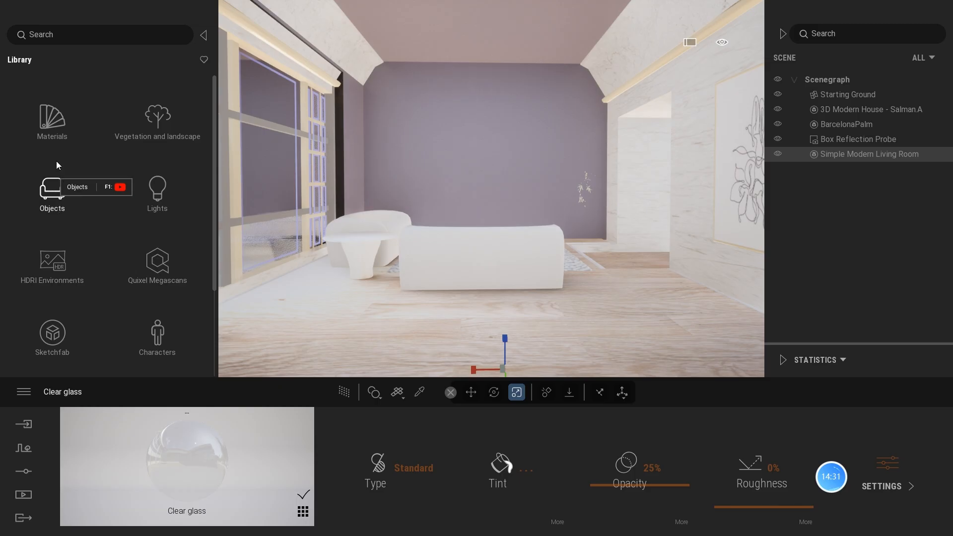
click(50, 186)
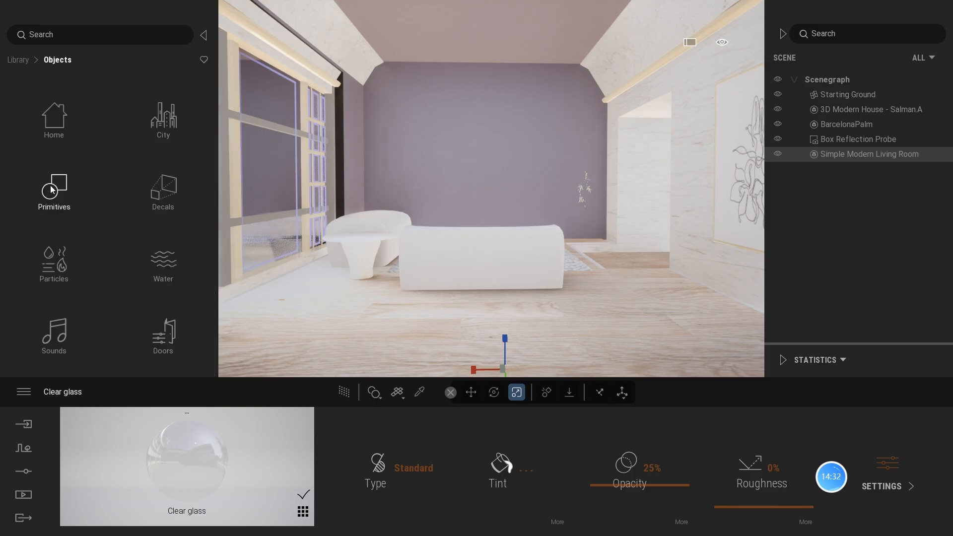
click(55, 121)
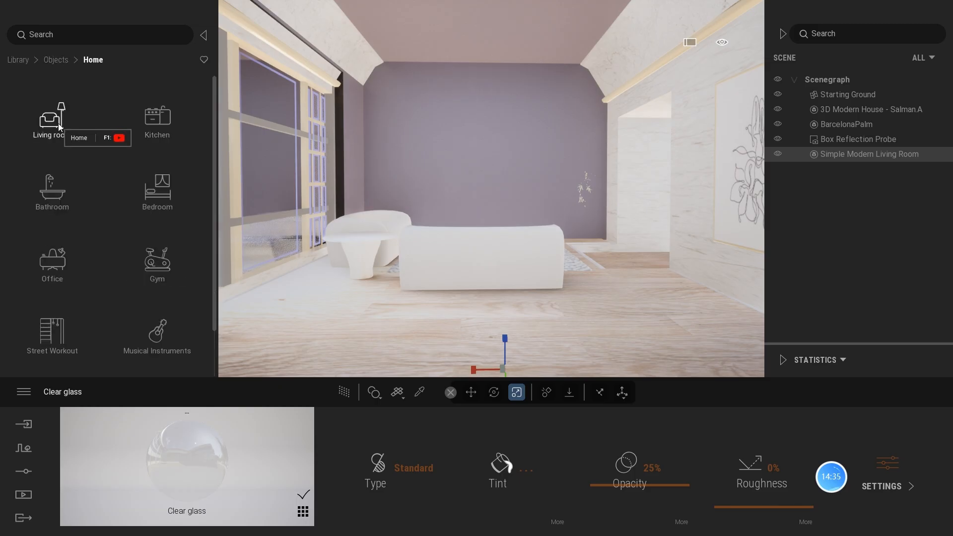
click(61, 126)
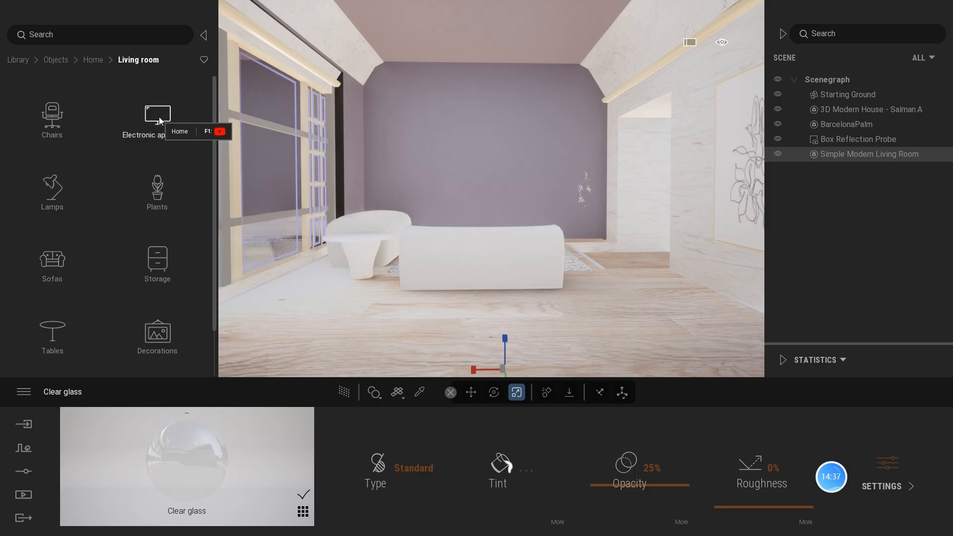
click(158, 263)
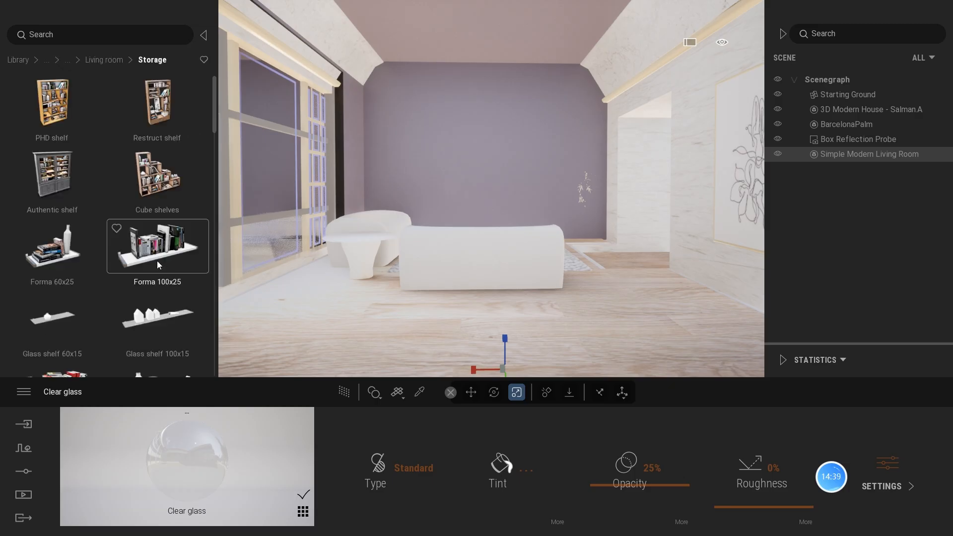
scroll(167, 217, down, 5)
scroll(167, 218, down, 5)
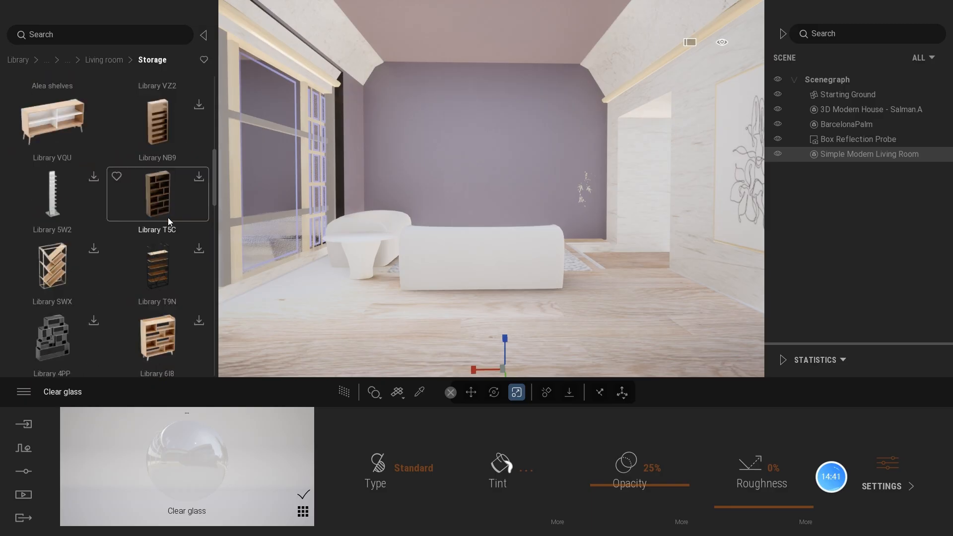
scroll(168, 217, up, 2)
drag(55, 211, 480, 170)
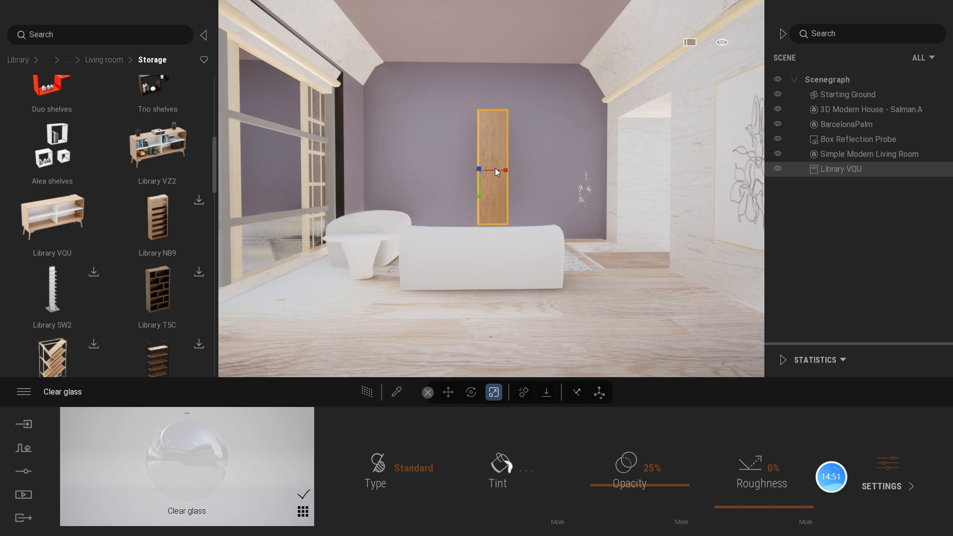
key(Delete)
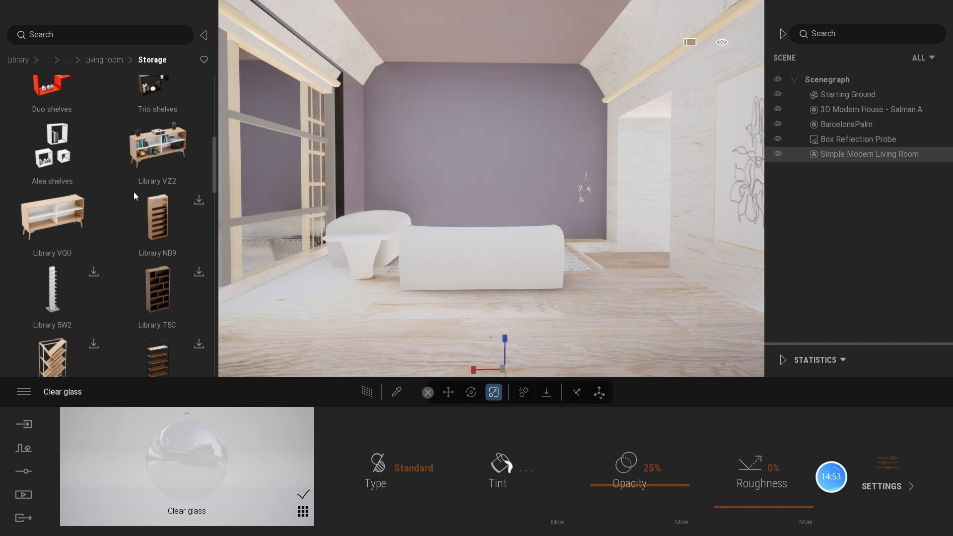
drag(49, 209, 519, 297)
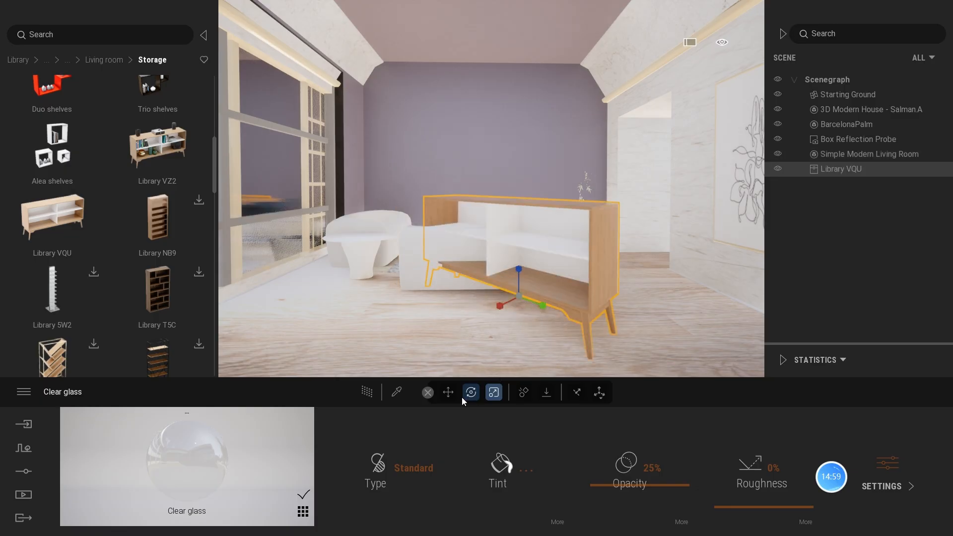
- Move the Library VQU cabinet behind the white sofa toward the purple back wall and rotate it so its open shelves face the front
click(449, 393)
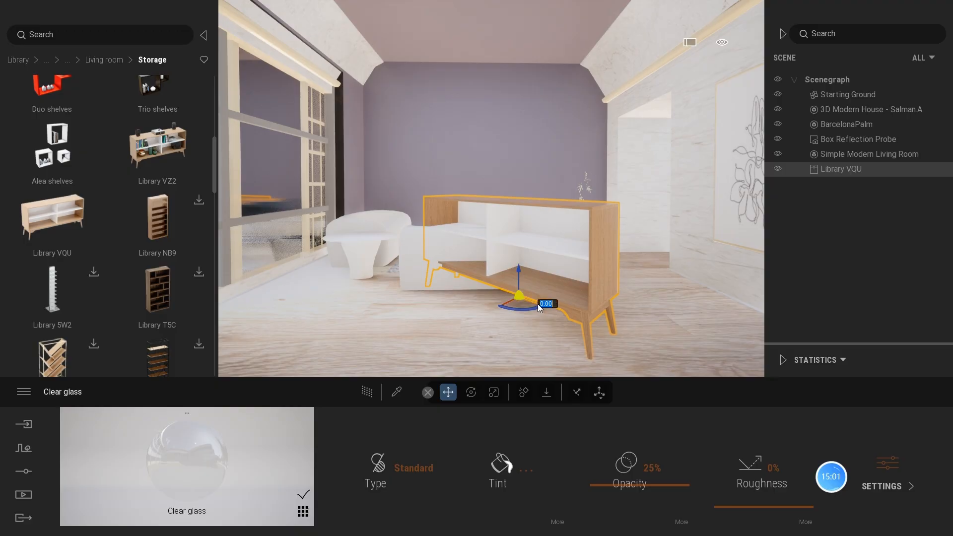
drag(537, 303, 410, 219)
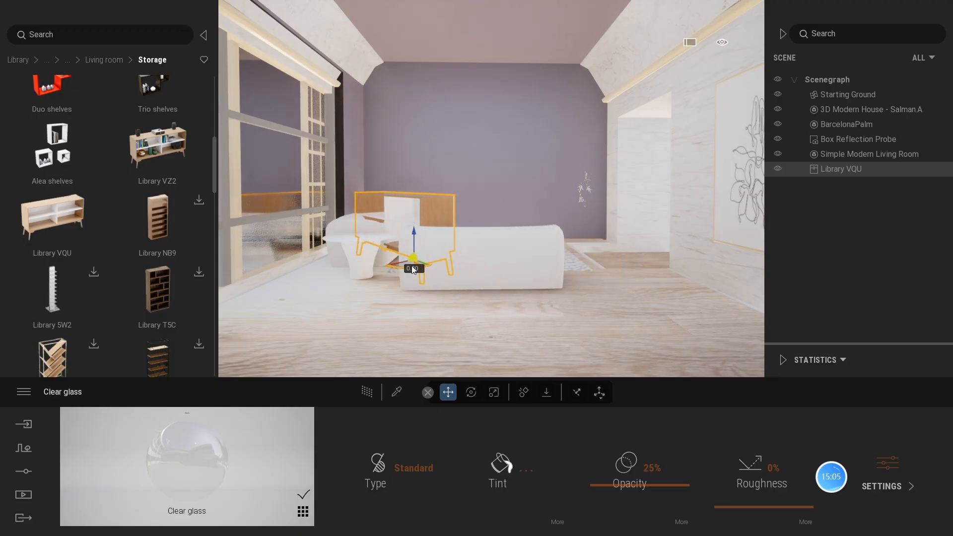
drag(412, 266, 439, 255)
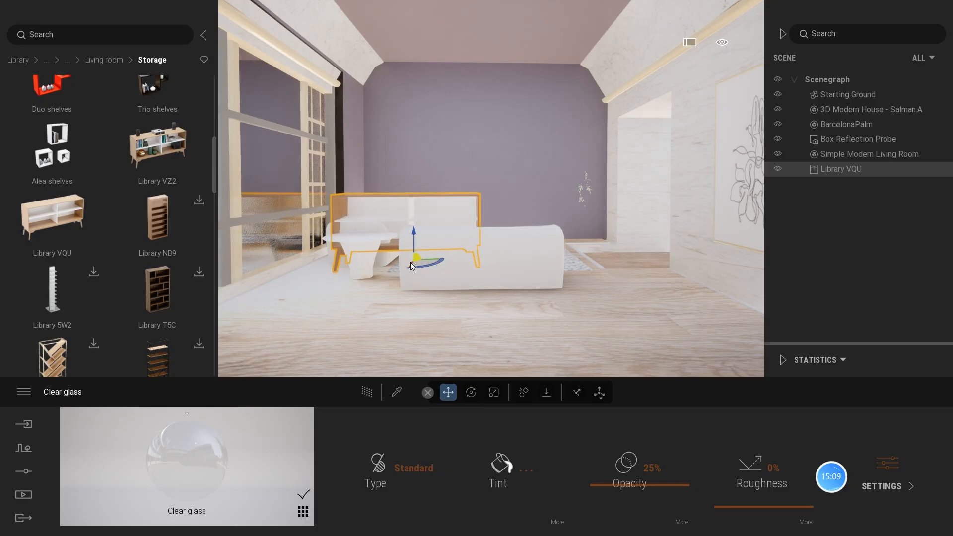
drag(410, 264, 433, 243)
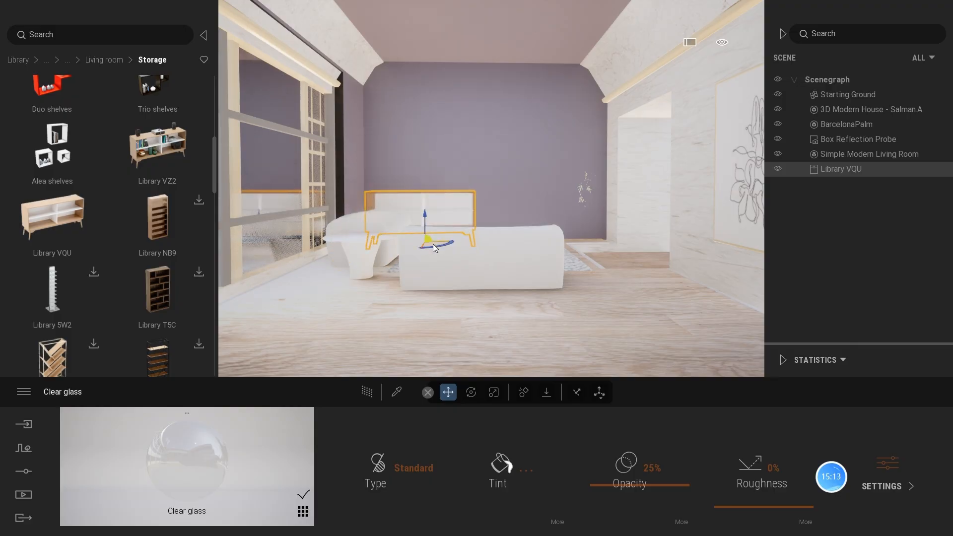
shift+middle_drag(436, 240, 449, 254)
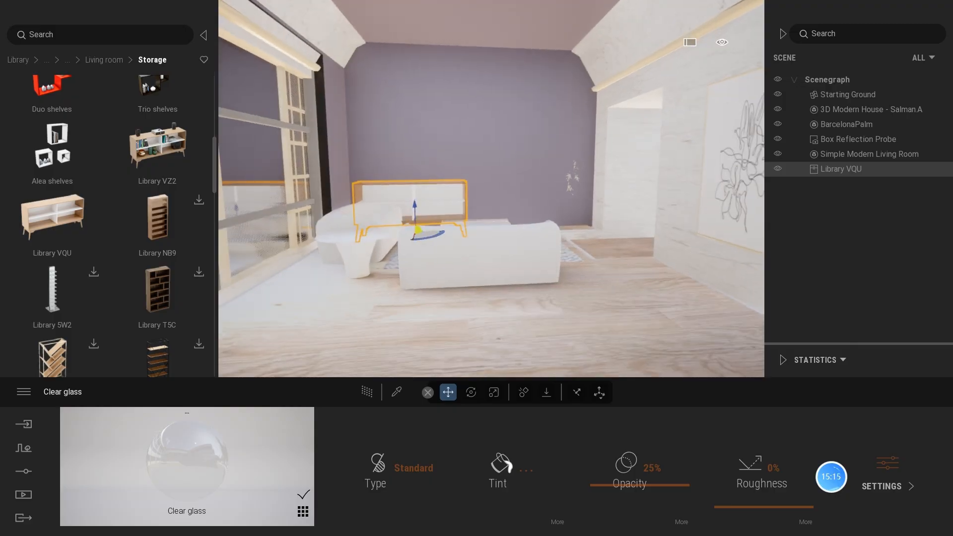
drag(428, 233, 478, 228)
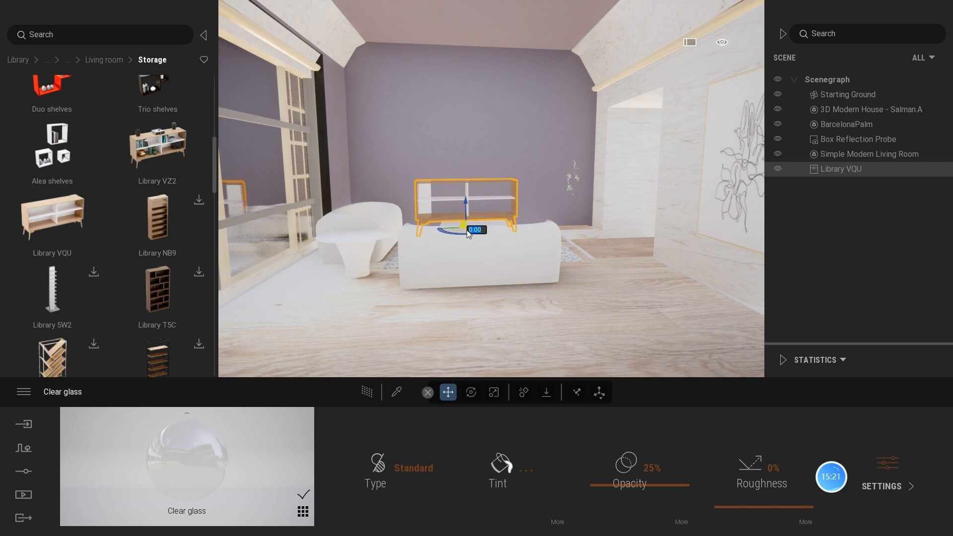
click(467, 230)
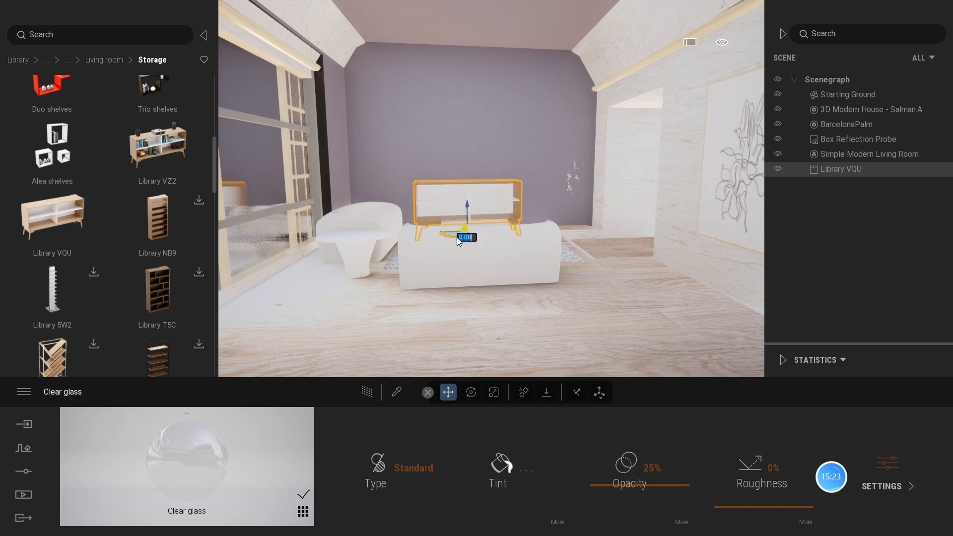
right_drag(503, 285, 490, 269)
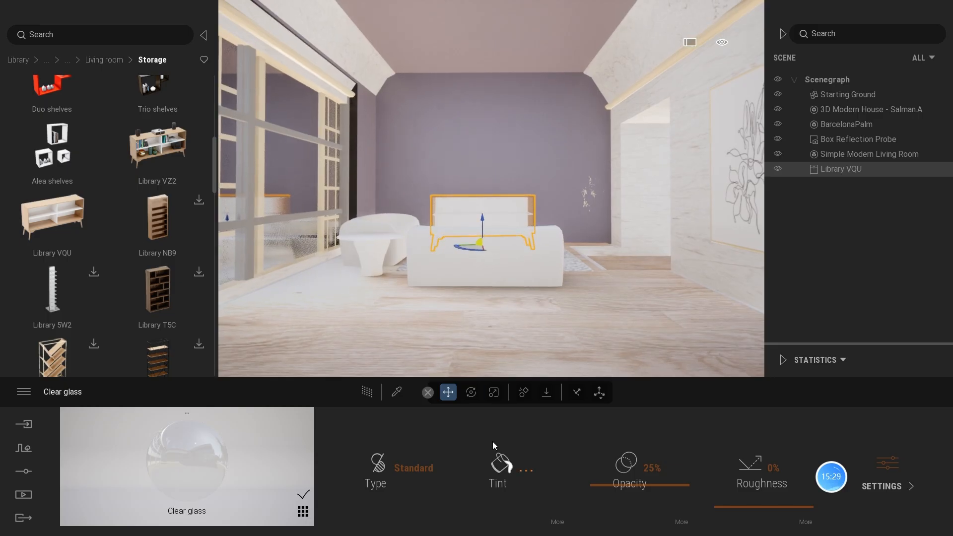
- Set the Clear glass material's tint colour to black (000000) and check its extra tint settings
click(497, 466)
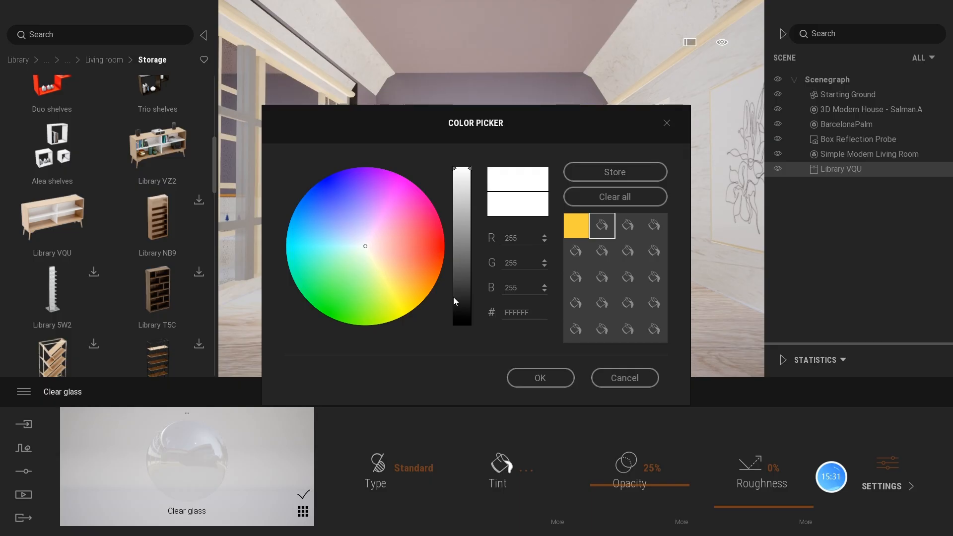
drag(473, 173, 460, 328)
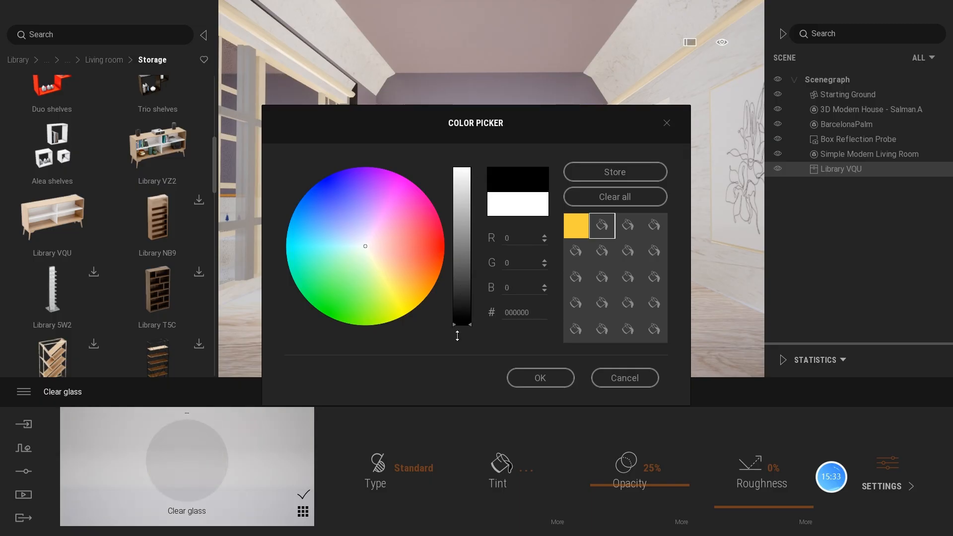
click(537, 373)
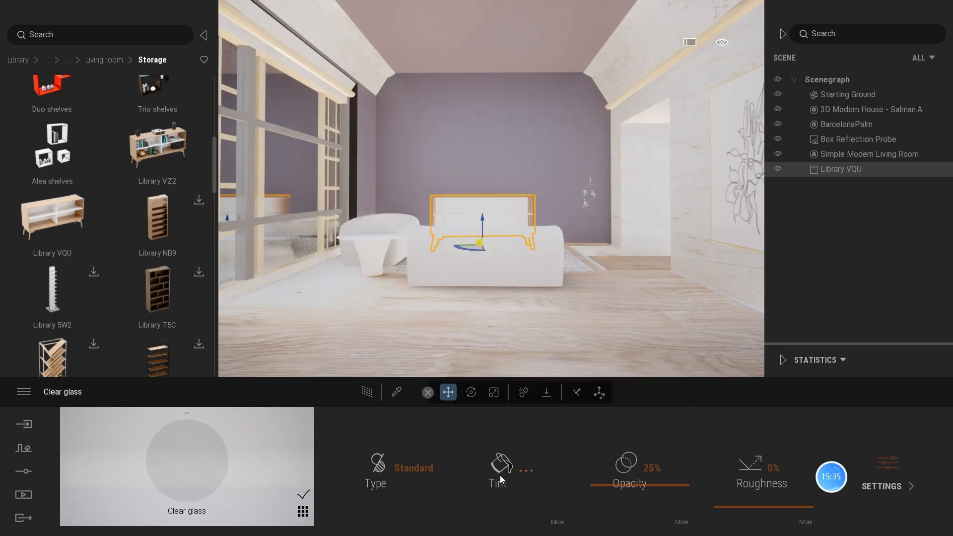
click(557, 522)
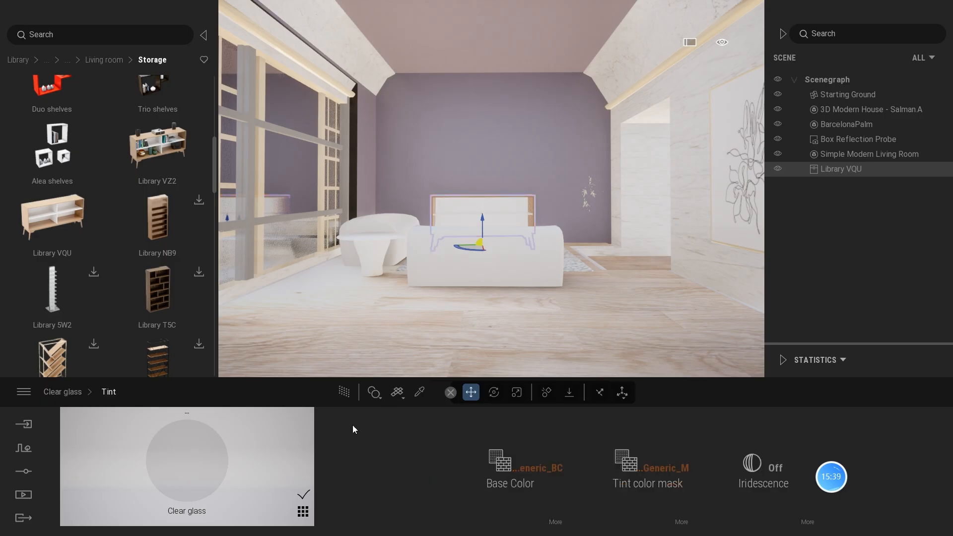
click(62, 392)
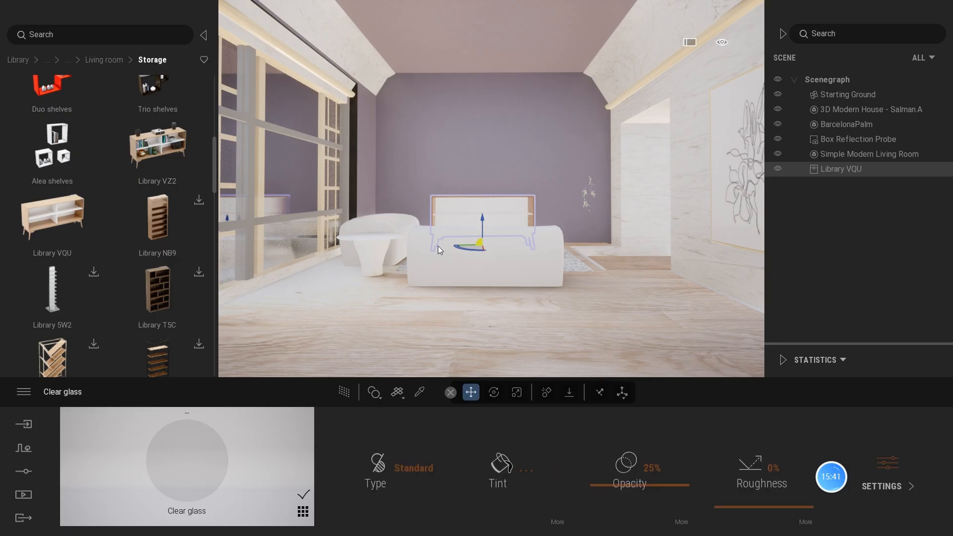
- Widen the Library VQU cabinet along the green axis to nearly the white sofa's width and reposition it behind the sofa
click(516, 392)
drag(457, 240, 428, 234)
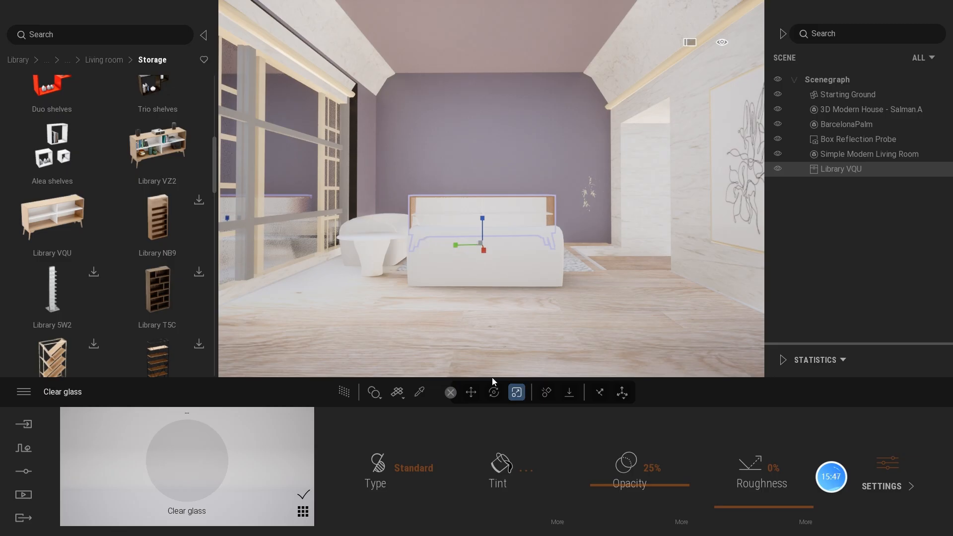
click(471, 392)
drag(479, 214, 475, 234)
shift+middle_drag(496, 288, 501, 322)
mouse_move(470, 213)
shift+middle_down()
mouse_move(484, 258)
mouse_move(466, 224)
shift+middle_up()
drag(484, 196, 517, 246)
shift+middle_drag(508, 273, 512, 239)
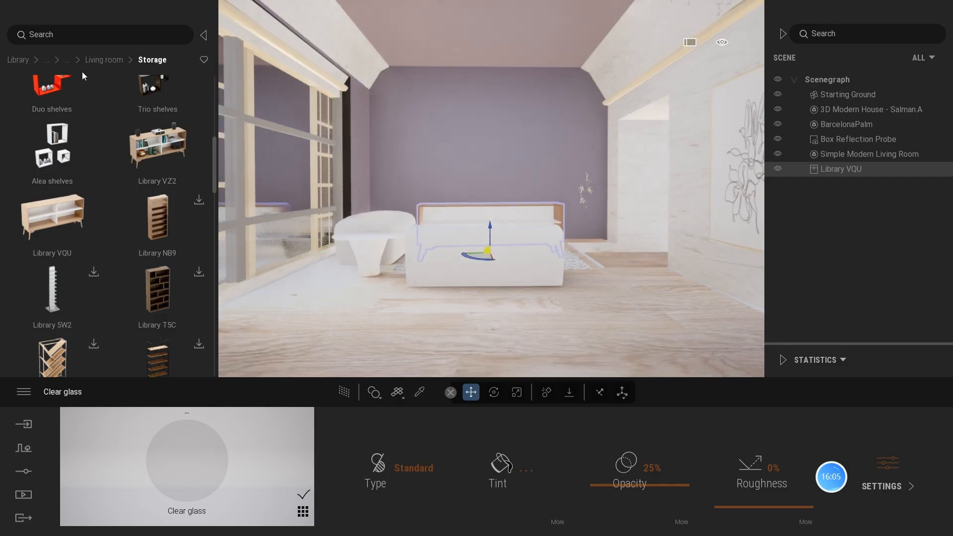
- Place the Wall tv 02 from the living room electronic appliances on the purple back wall above the cabinet
click(105, 60)
click(158, 115)
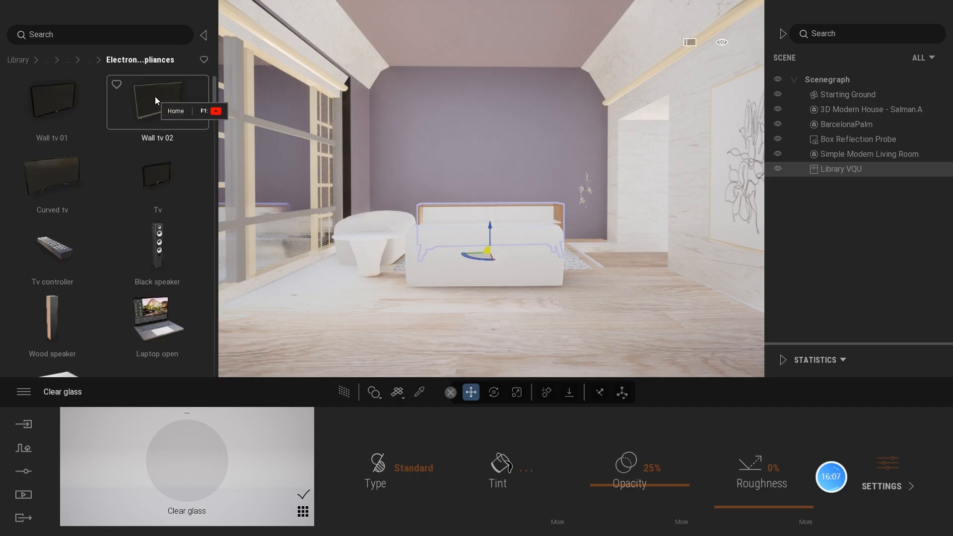
drag(155, 96, 487, 179)
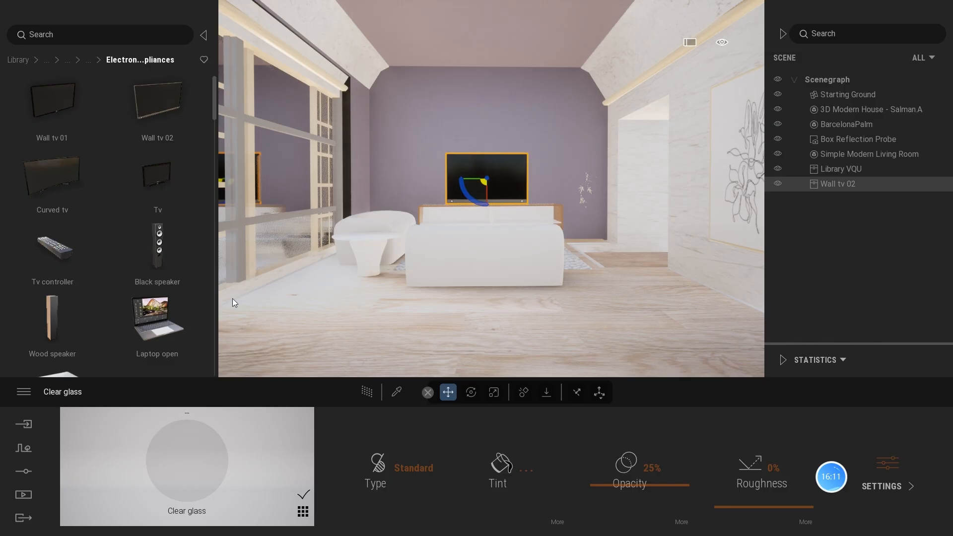
- Apply the Video sample material from the library's video materials to the wall TV's screen
click(87, 60)
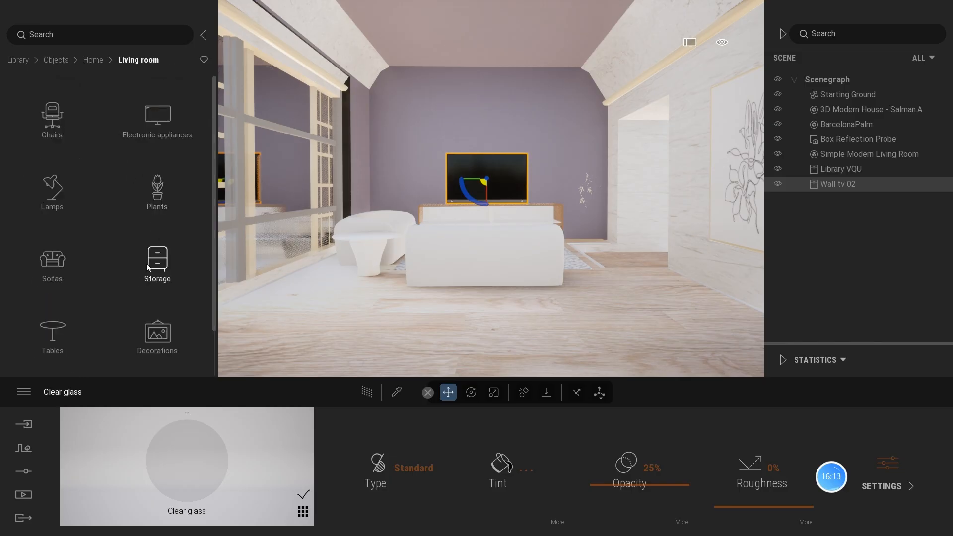
click(54, 61)
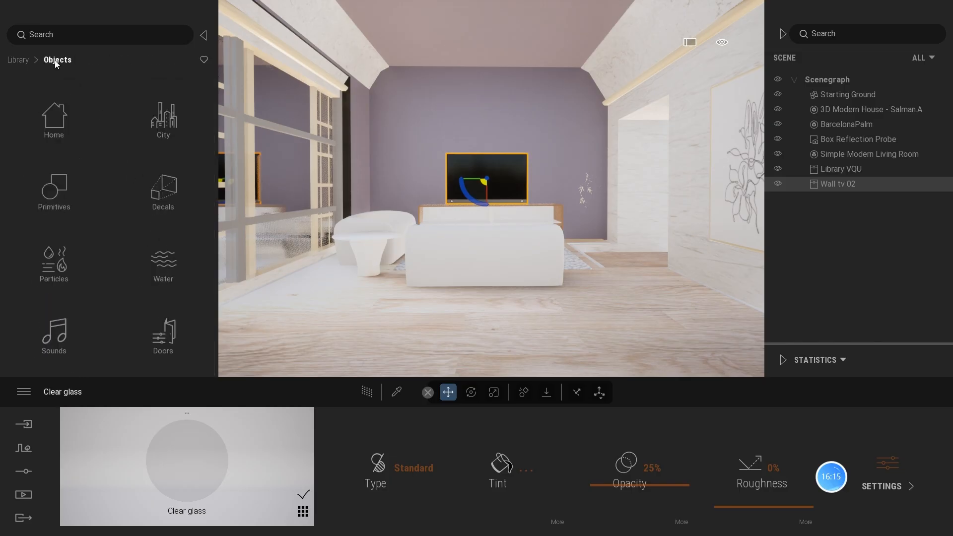
click(15, 60)
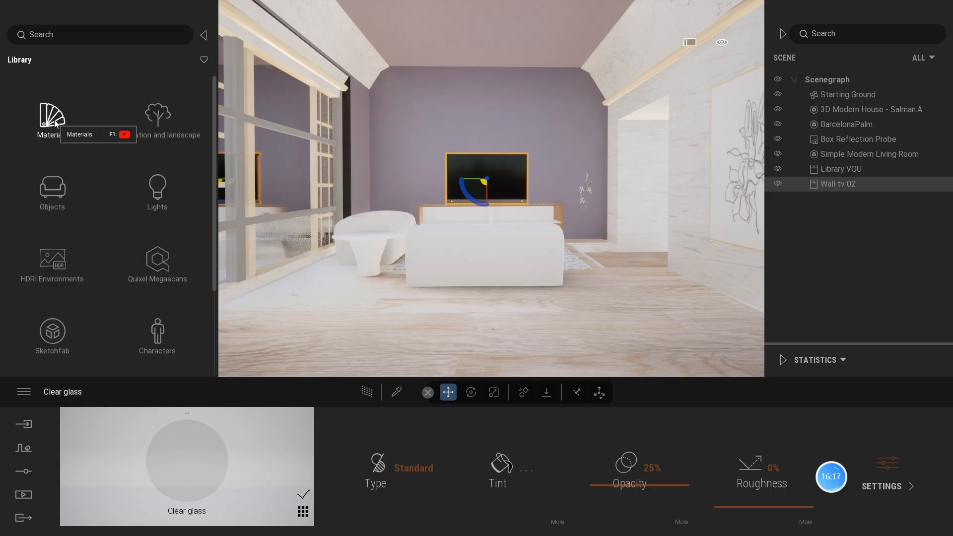
click(52, 73)
scroll(77, 203, down, 3)
scroll(77, 208, down, 4)
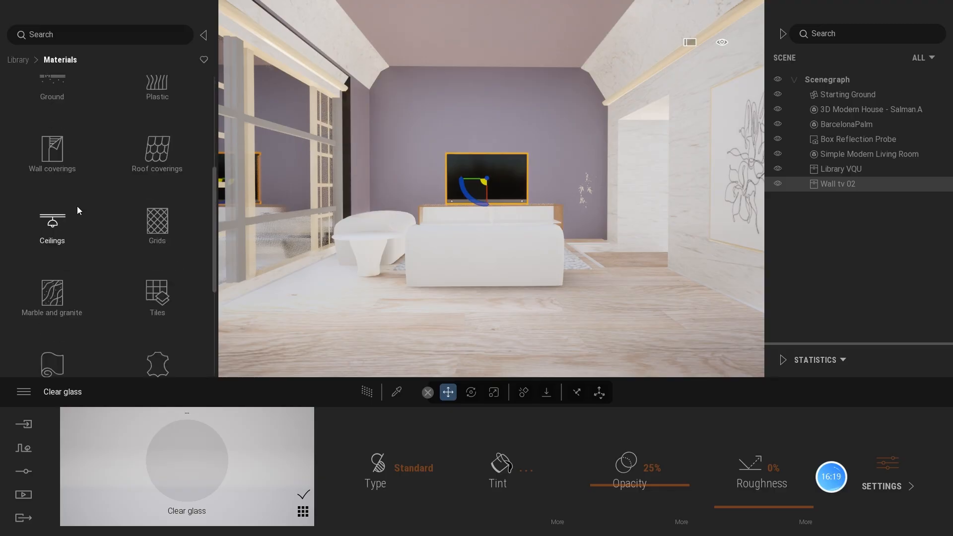
click(160, 268)
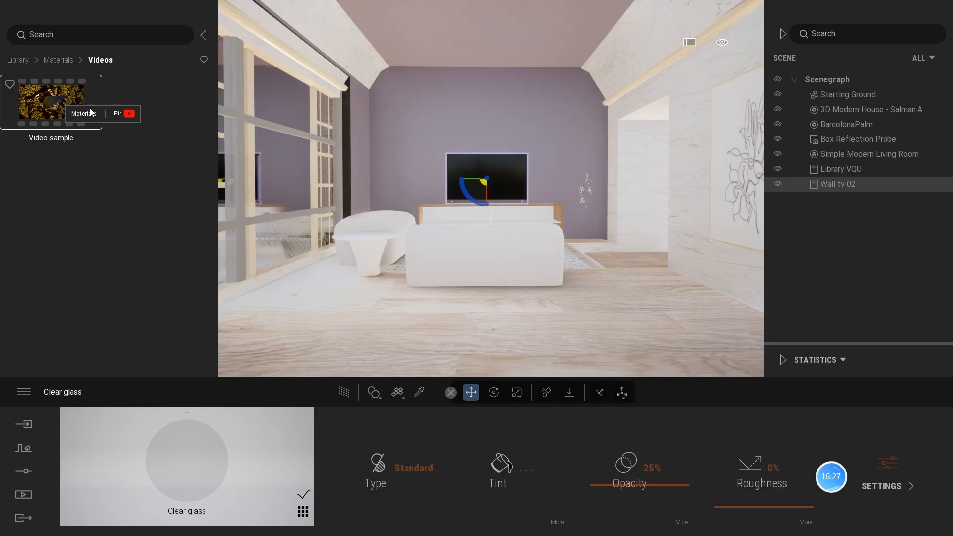
drag(56, 101, 474, 179)
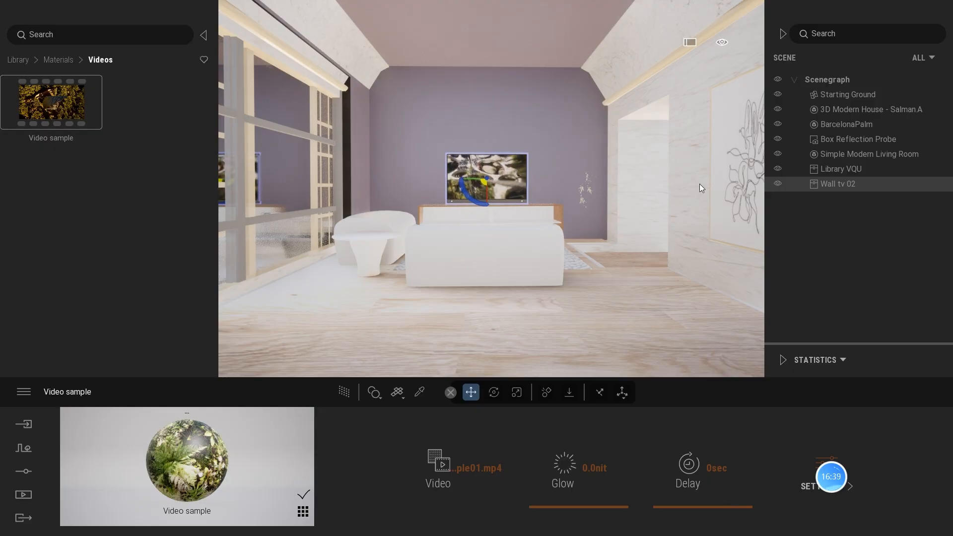
scroll(479, 137, down, 2)
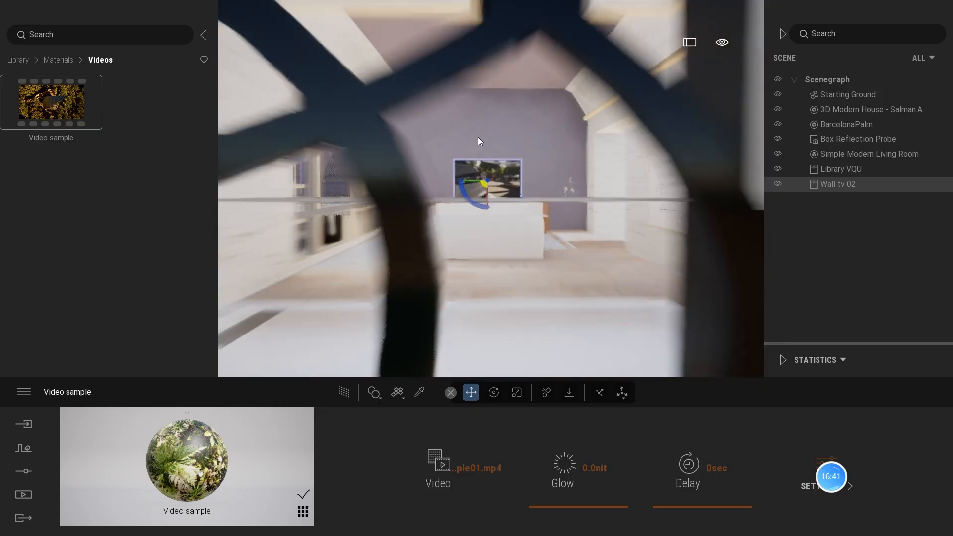
scroll(479, 138, up, 5)
scroll(481, 138, down, 3)
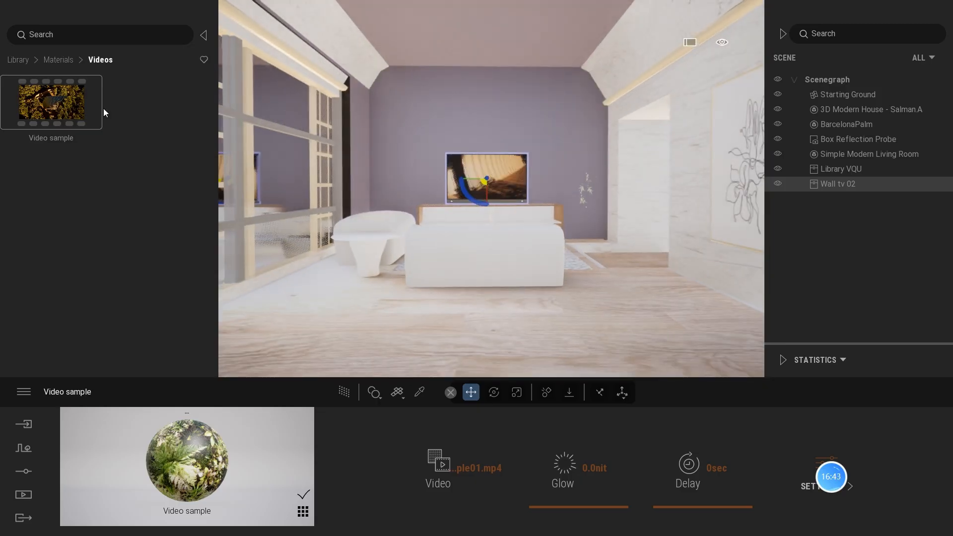
- Look through the home object categories and the living room decorations, and check the room for a place to decorate
click(51, 60)
click(22, 61)
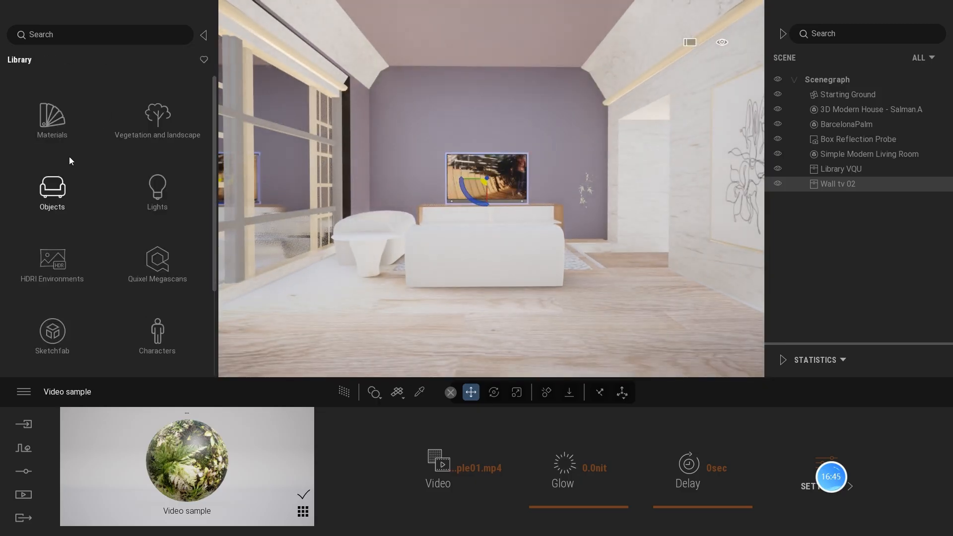
click(51, 189)
click(55, 116)
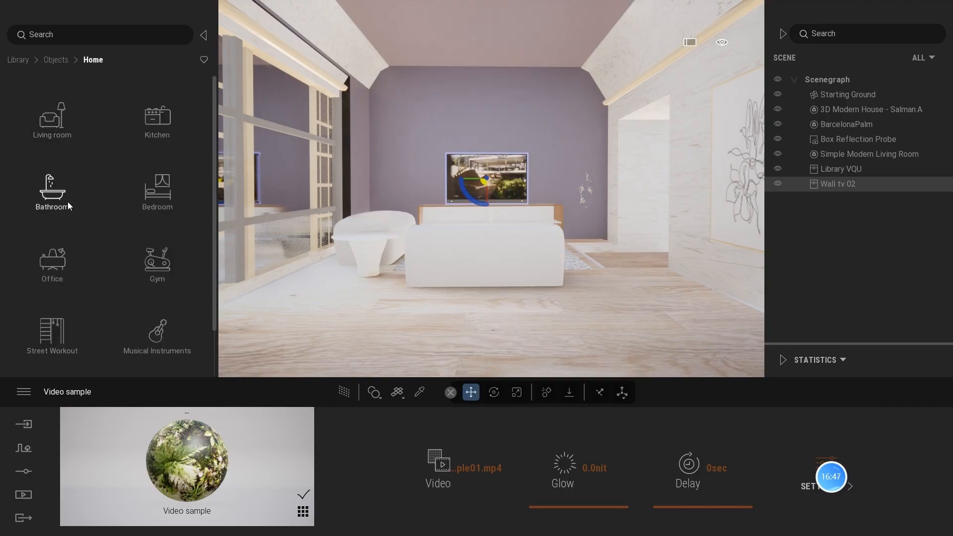
scroll(165, 273, down, 2)
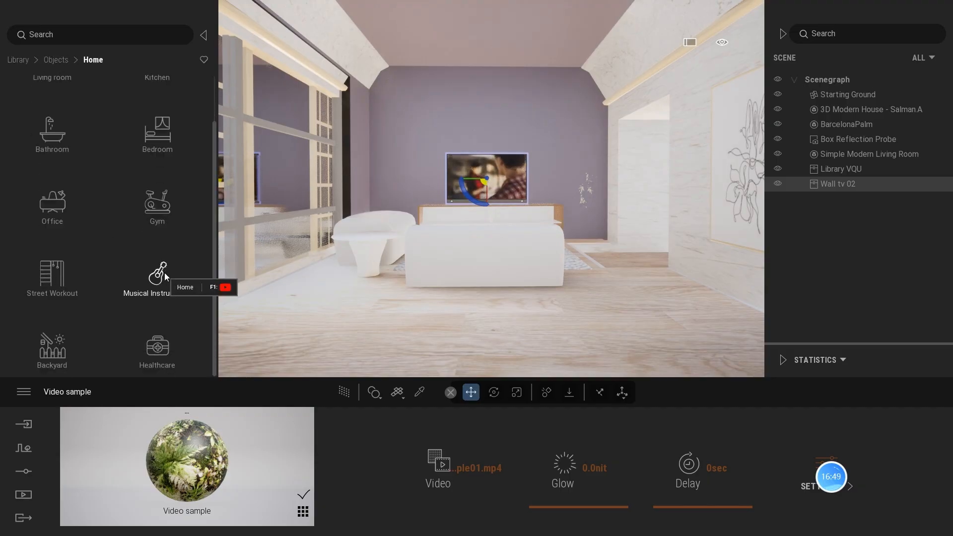
scroll(162, 207, up, 2)
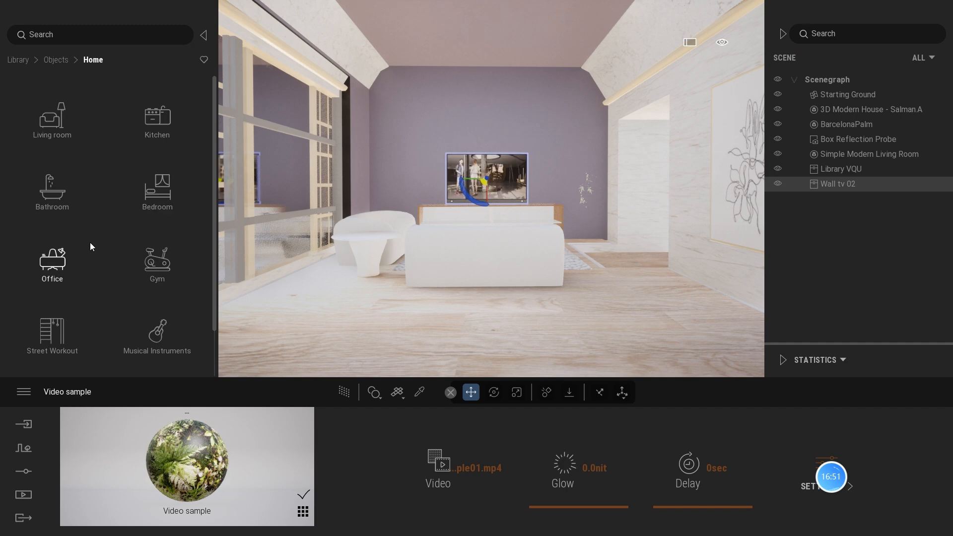
click(55, 129)
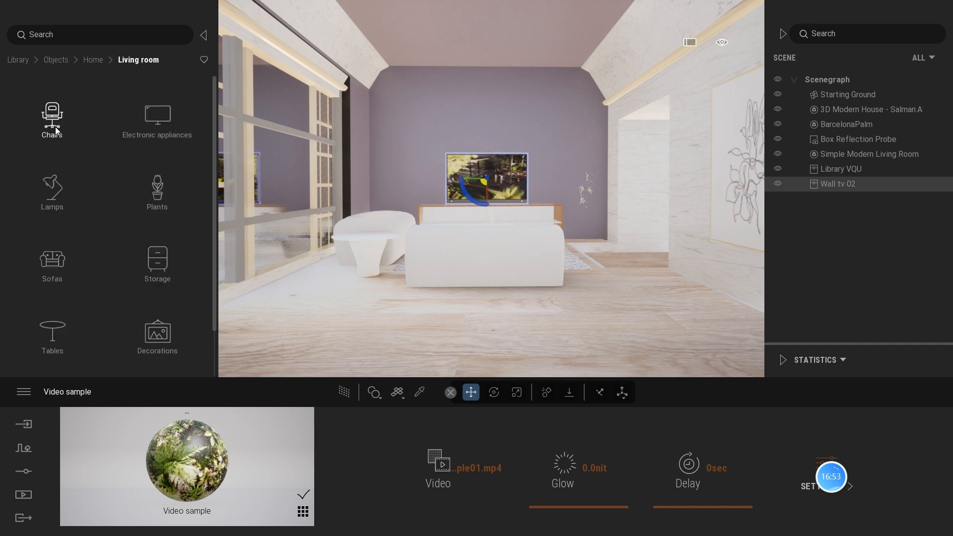
scroll(149, 198, down, 2)
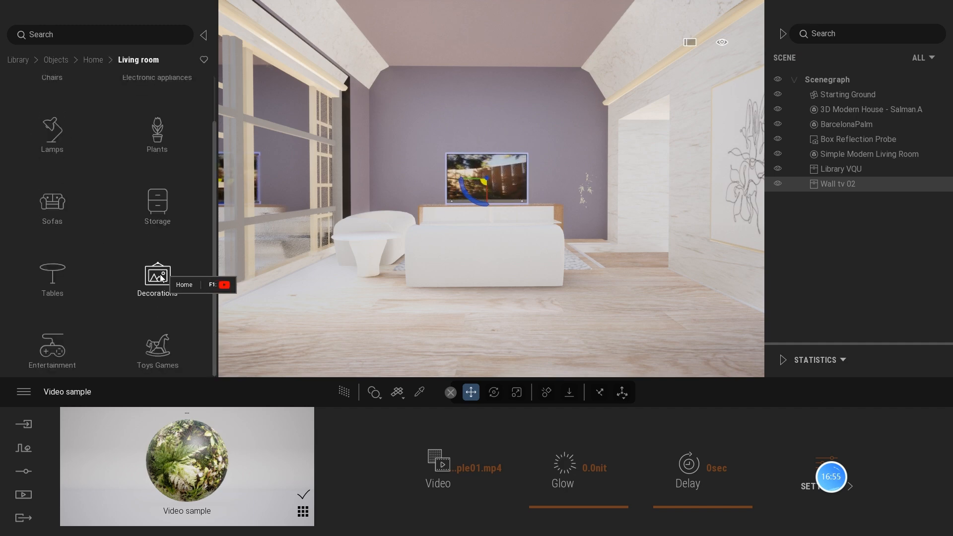
click(160, 278)
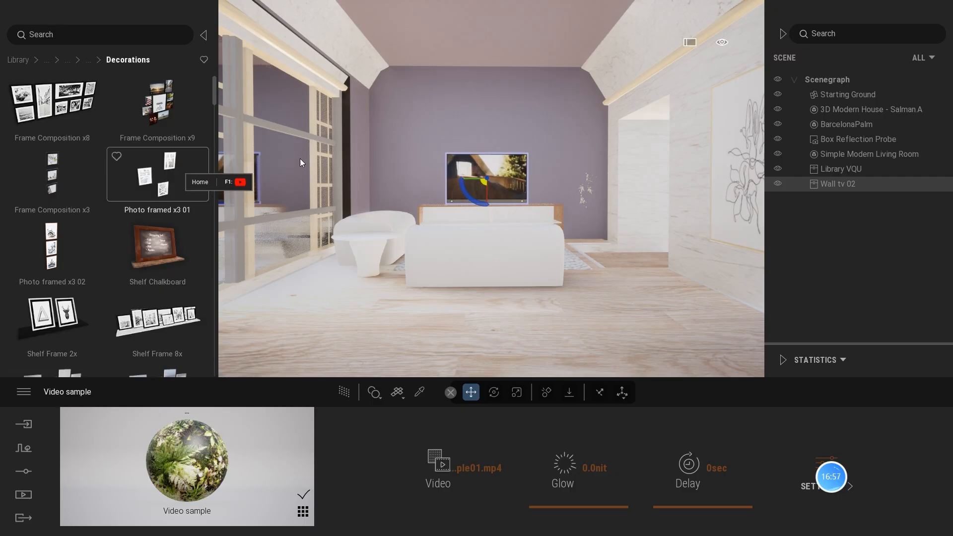
scroll(695, 172, down, 4)
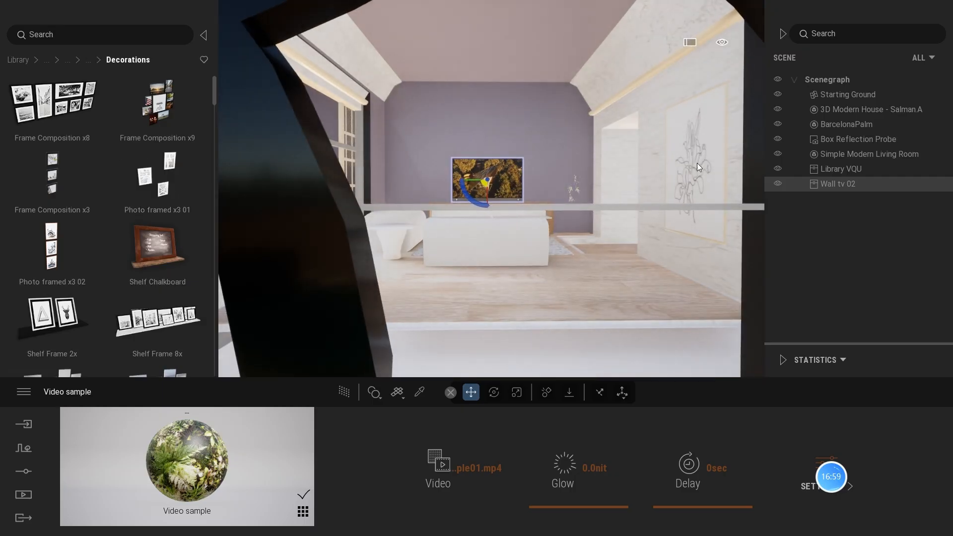
scroll(697, 163, up, 4)
scroll(377, 230, down, 4)
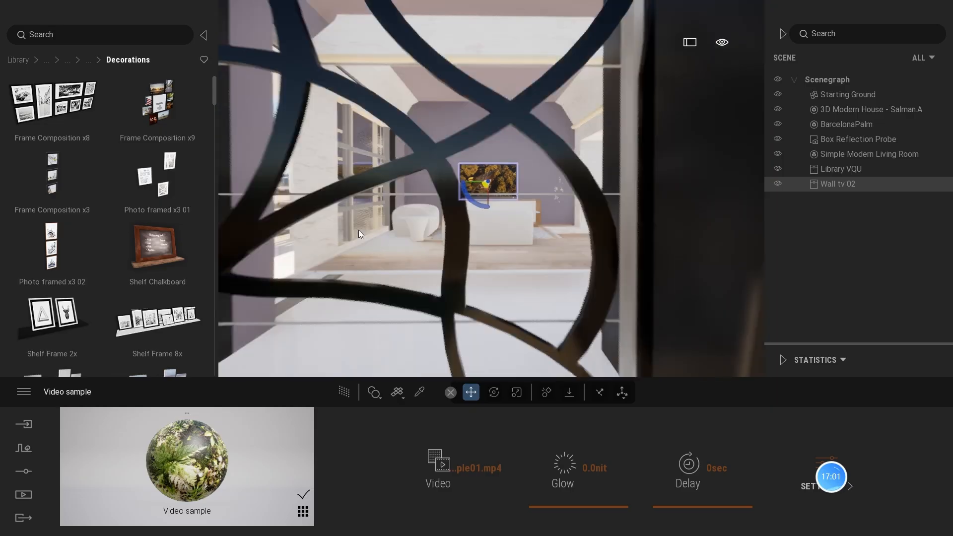
scroll(403, 174, up, 4)
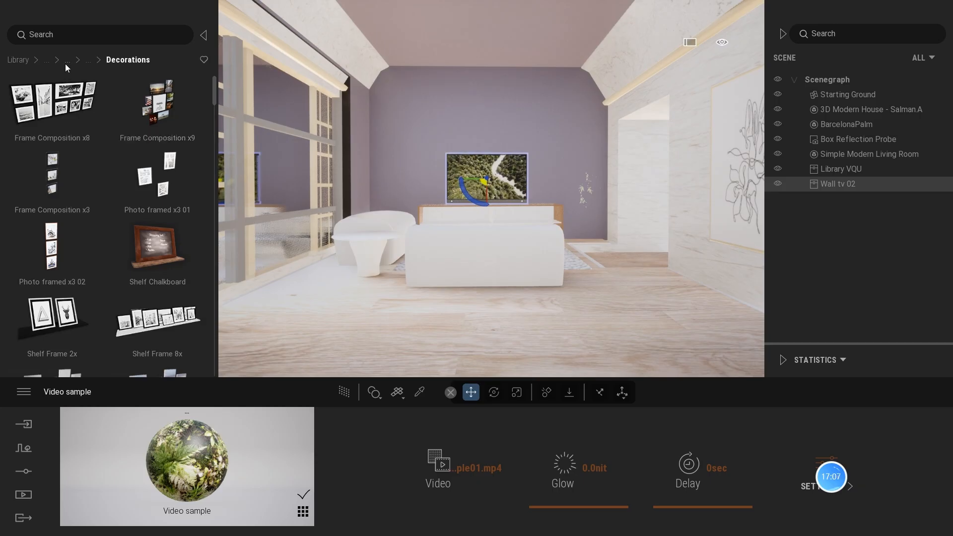
- Apply the Chestnut 01 A material from the library's wood materials to the living room floor
click(89, 60)
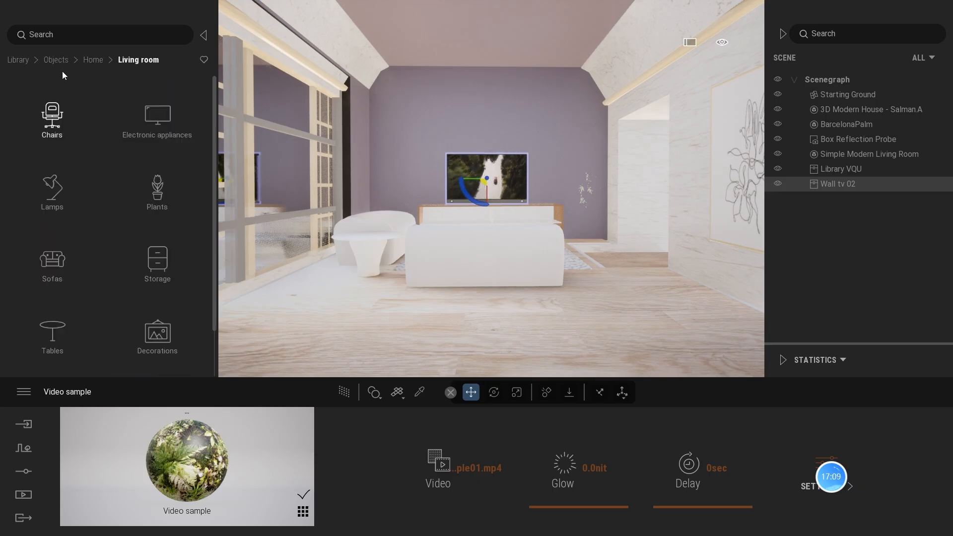
click(18, 60)
click(52, 114)
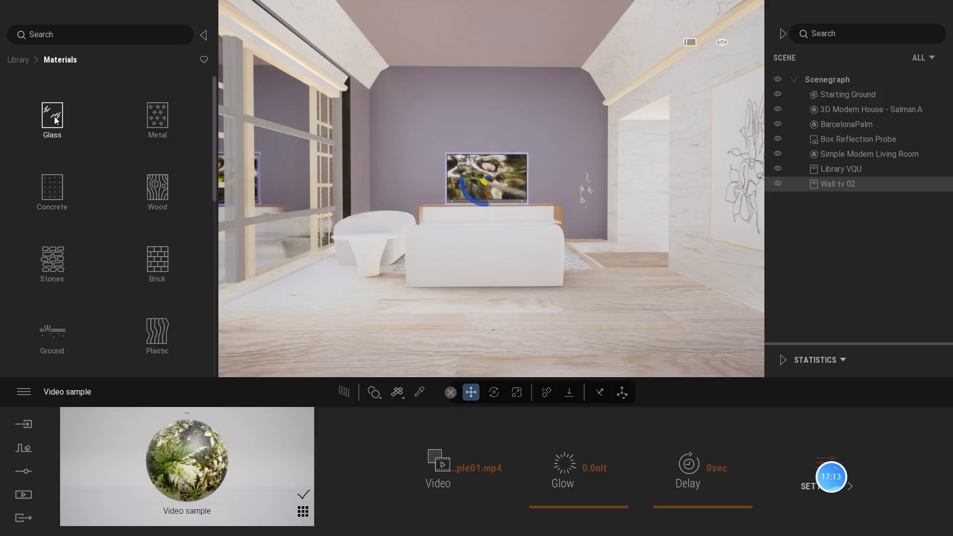
click(164, 196)
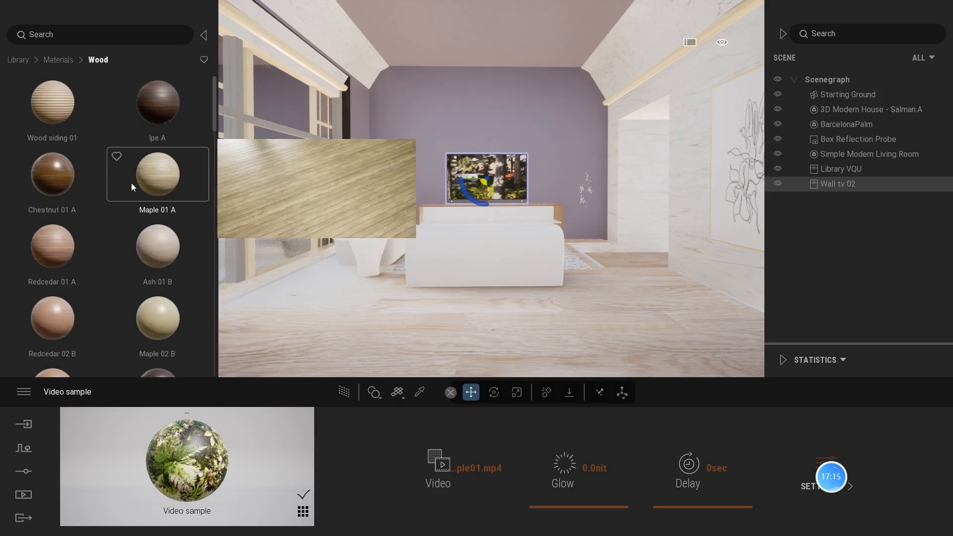
drag(61, 178, 351, 321)
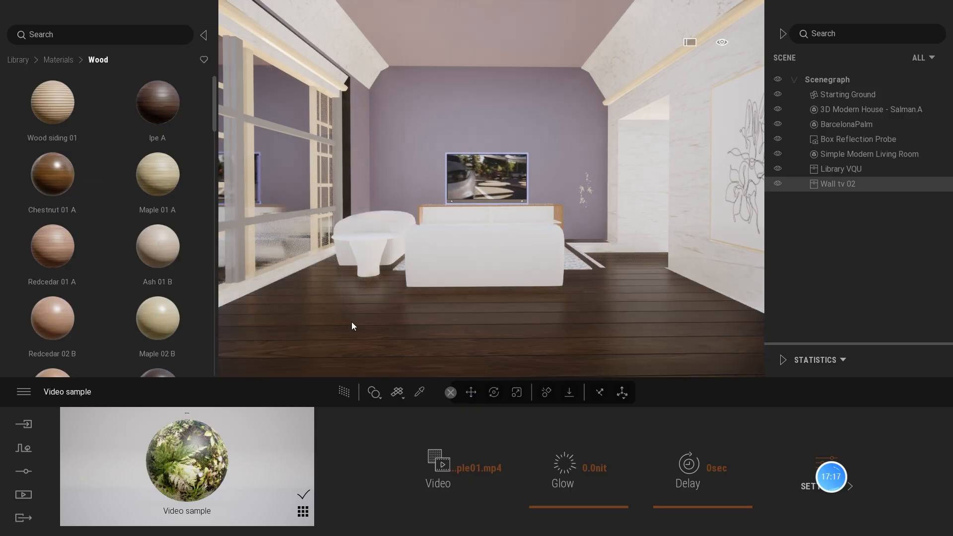
click(570, 261)
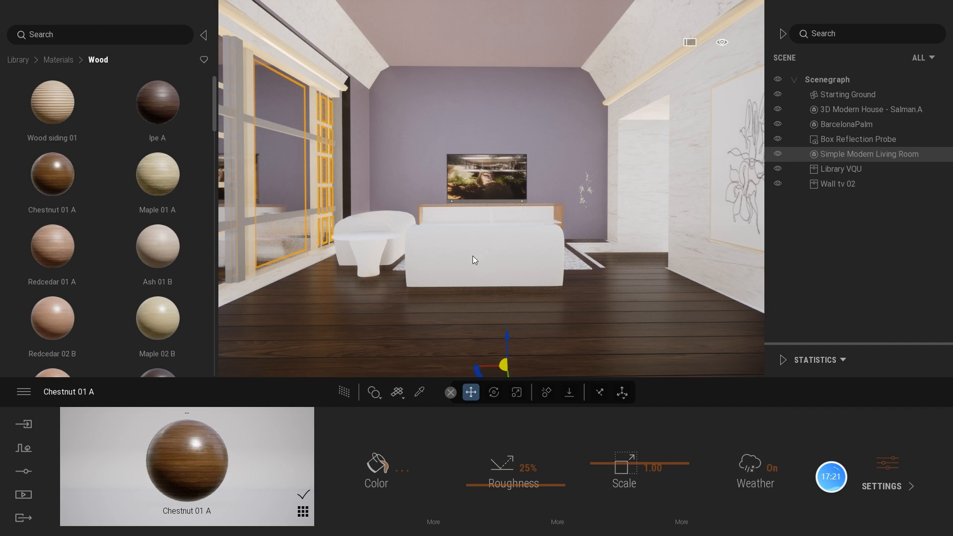
- Open the library's fabric materials and look through the carpet, wool and mesh fabrics for a sofa covering
click(66, 58)
scroll(49, 252, down, 3)
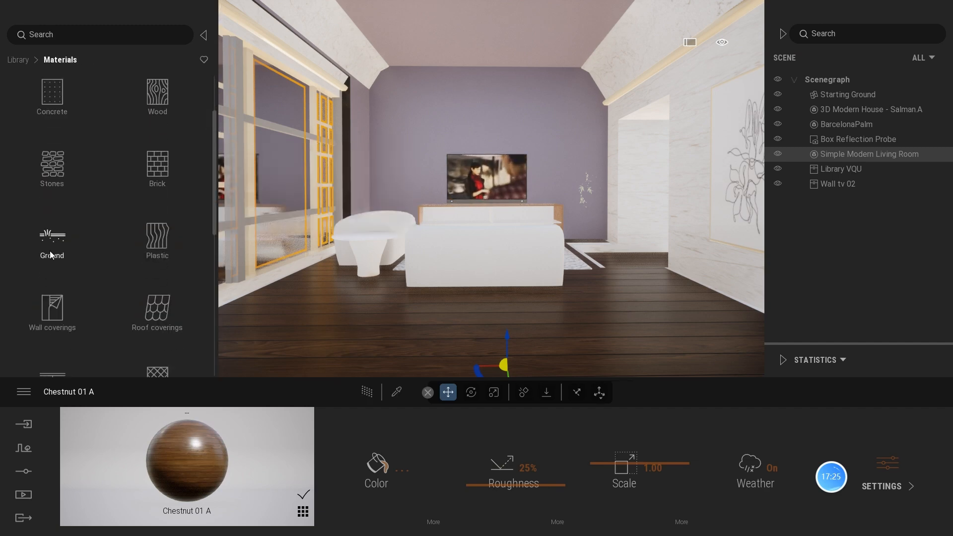
scroll(66, 263, down, 3)
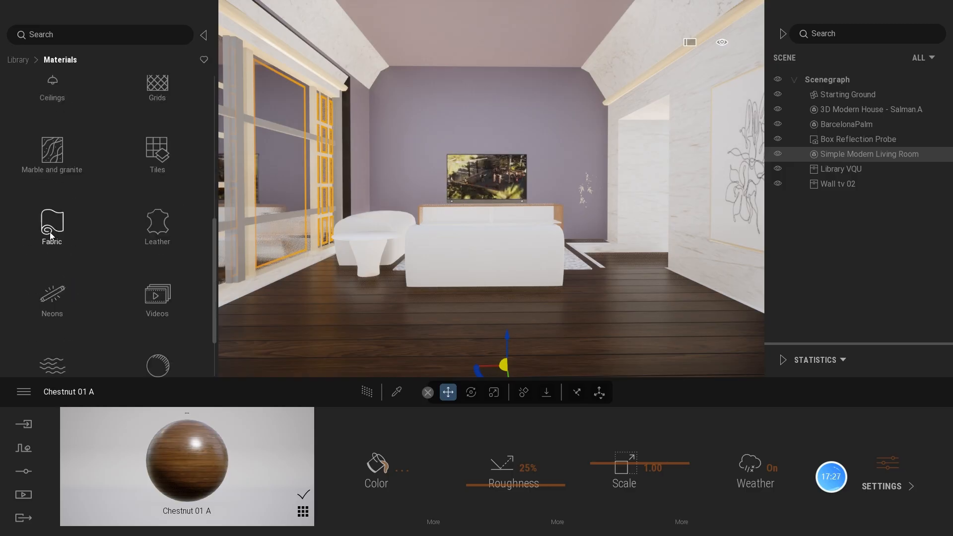
click(47, 213)
scroll(161, 246, down, 3)
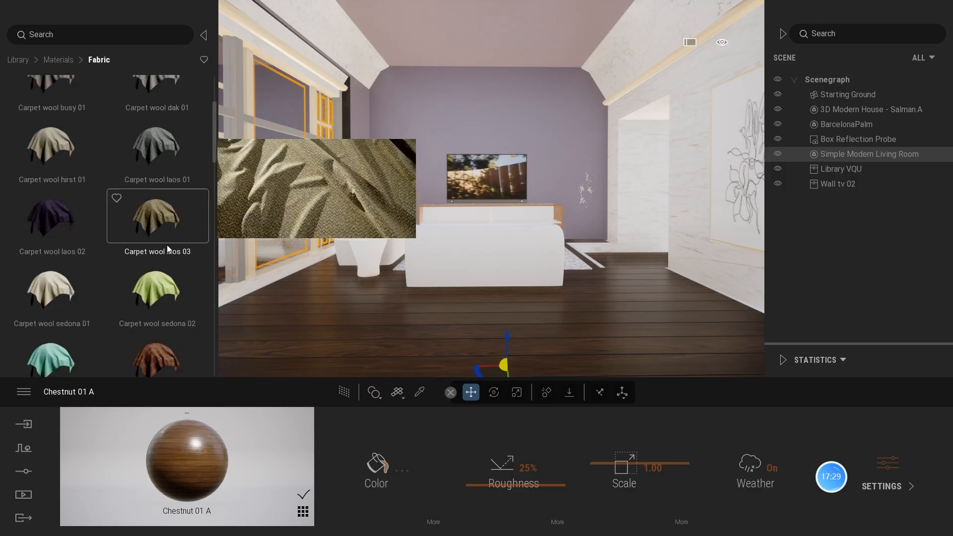
scroll(171, 253, down, 1)
scroll(171, 252, down, 2)
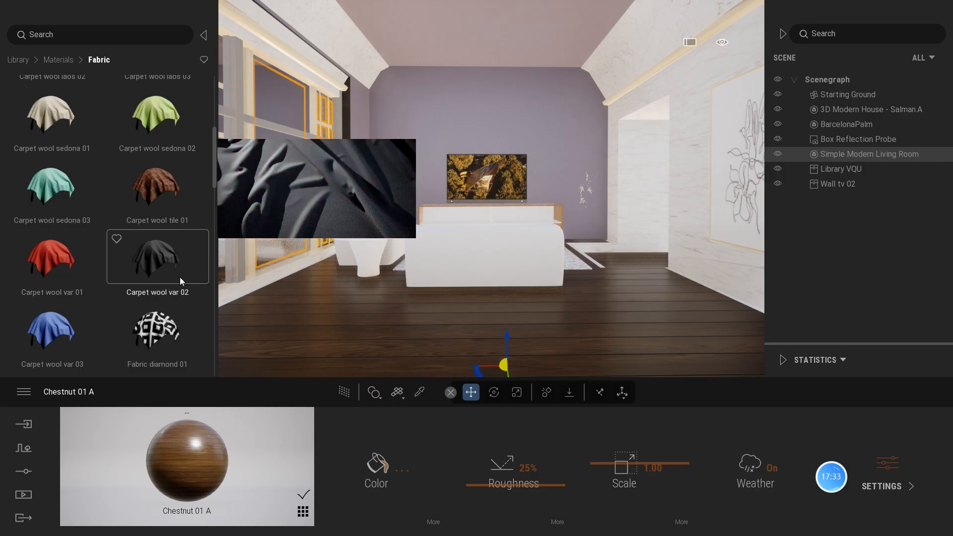
mouse_move(49, 246)
mouse_down()
mouse_move(575, 263)
mouse_move(112, 275)
mouse_move(68, 261)
mouse_move(61, 132)
mouse_move(41, 249)
mouse_up()
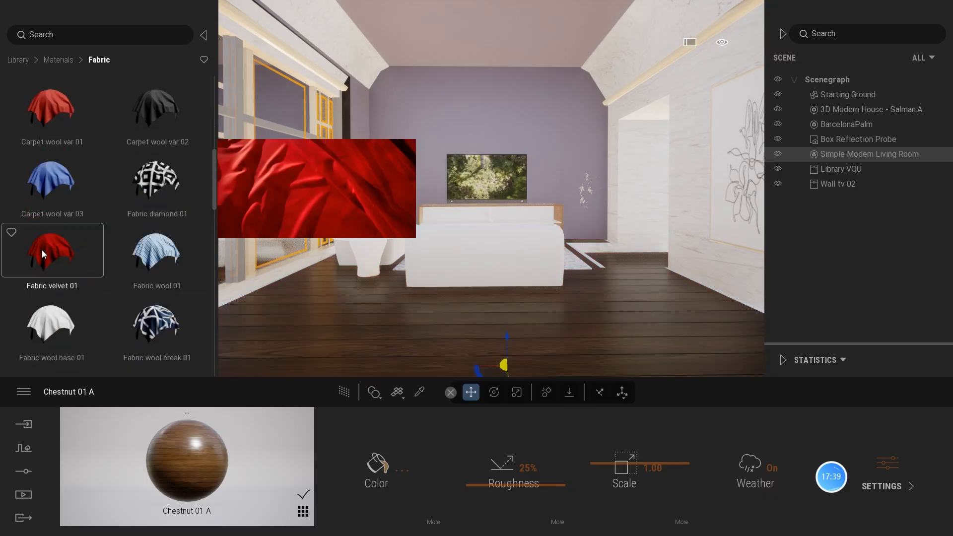
scroll(141, 283, down, 4)
scroll(151, 272, down, 3)
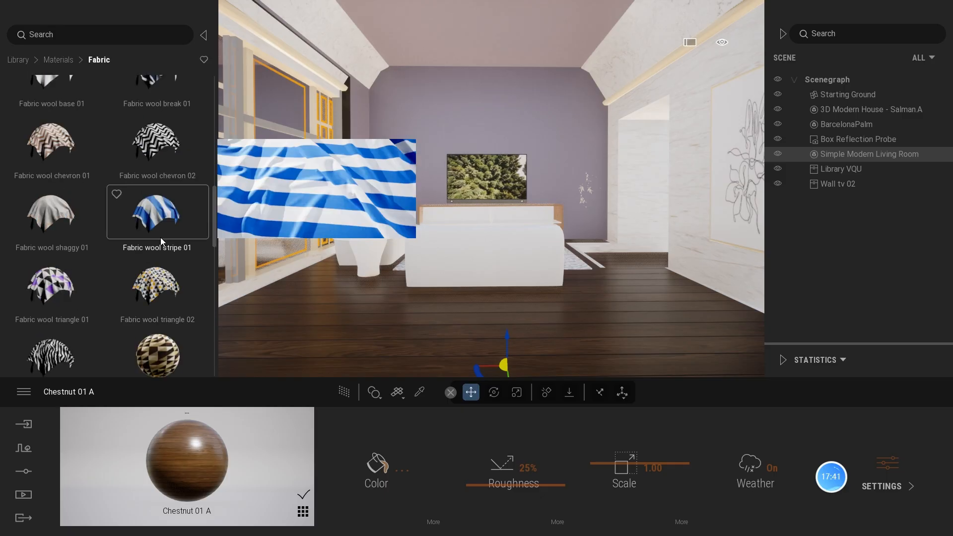
scroll(169, 229, down, 5)
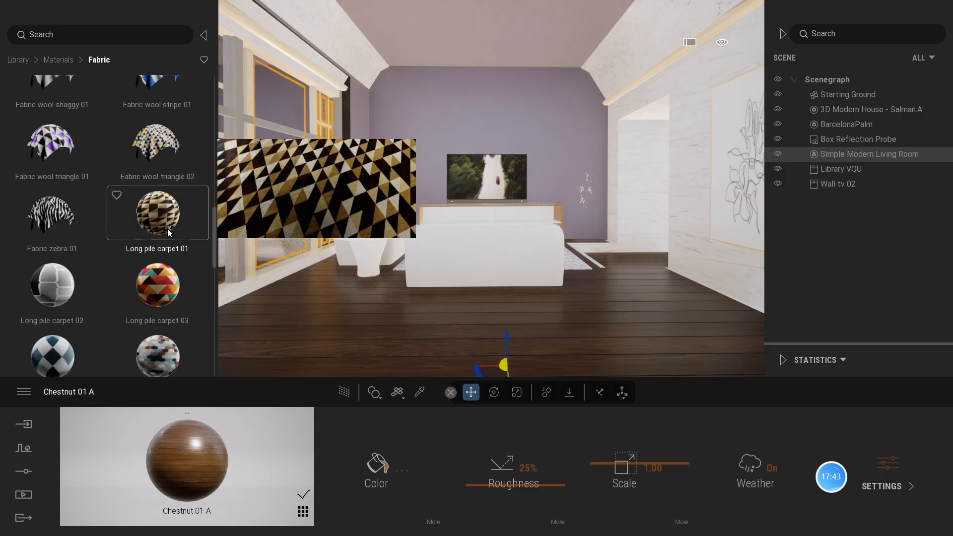
scroll(176, 237, down, 4)
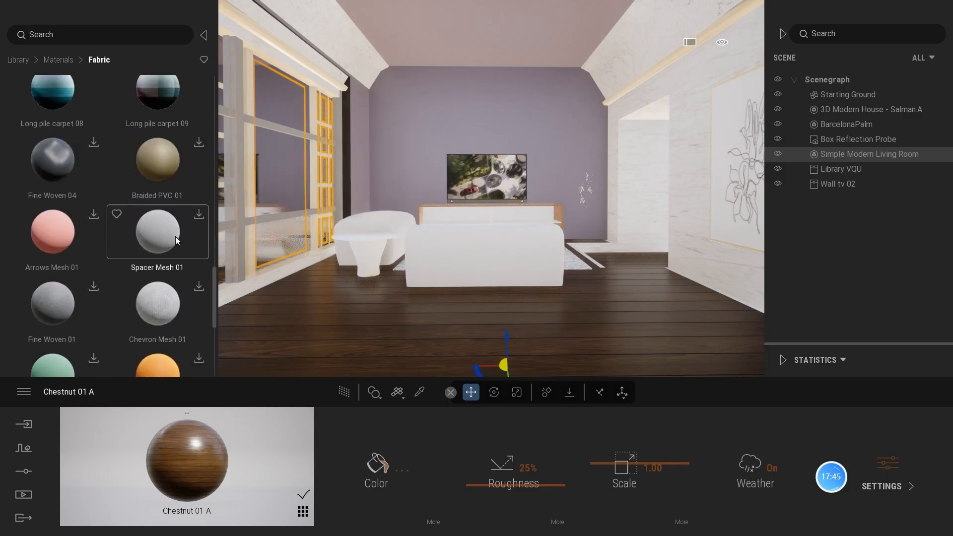
scroll(174, 222, down, 3)
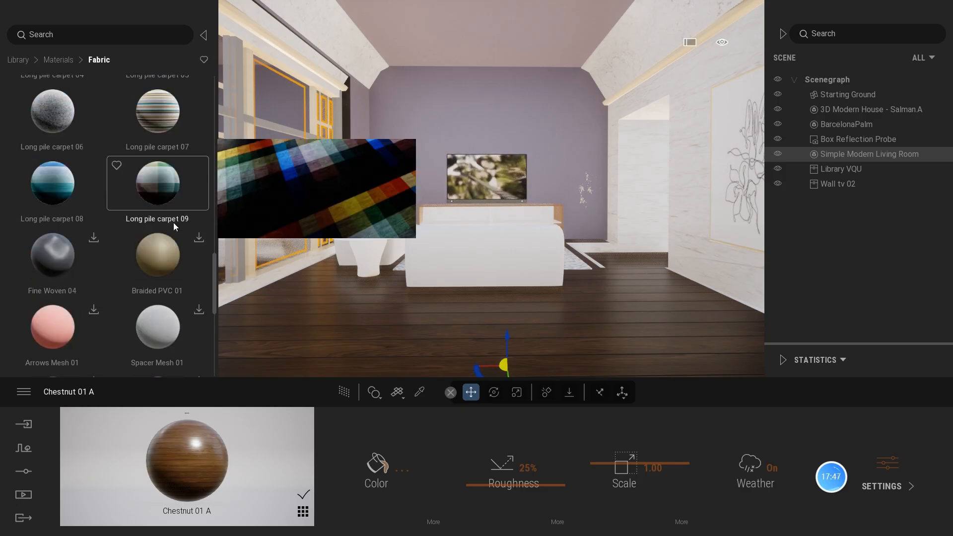
- Search the fabric materials for "lether" and for "leather", and clear the search
click(88, 35)
text(le)
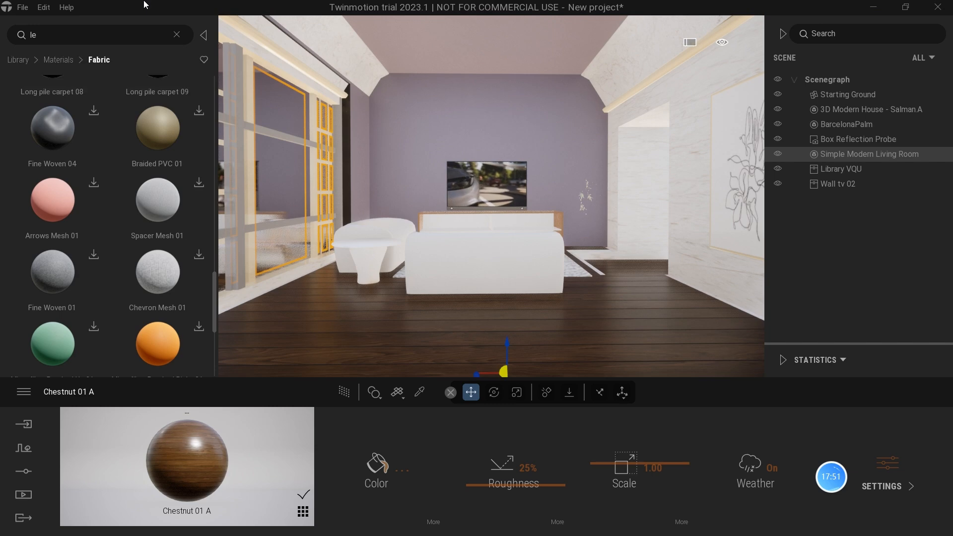
text(ther)
key(Return)
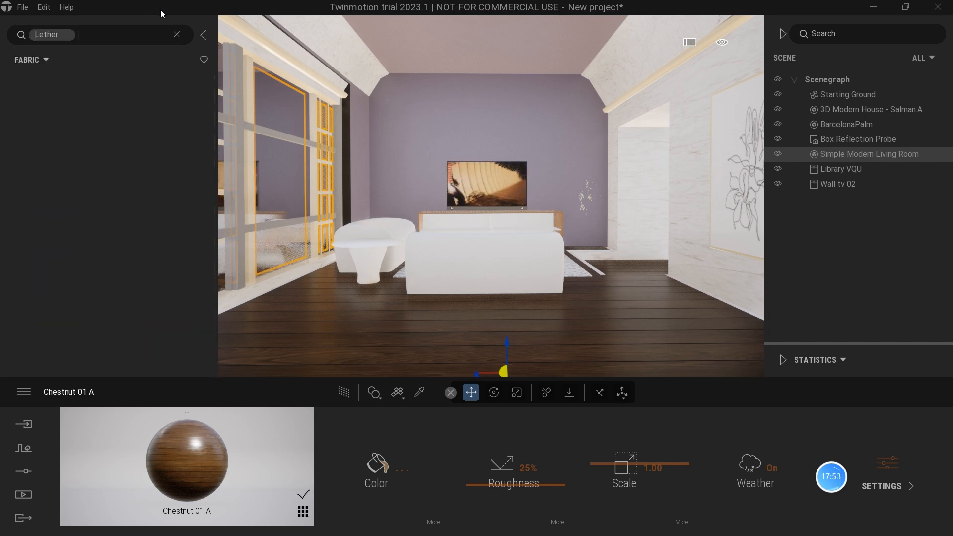
click(177, 34)
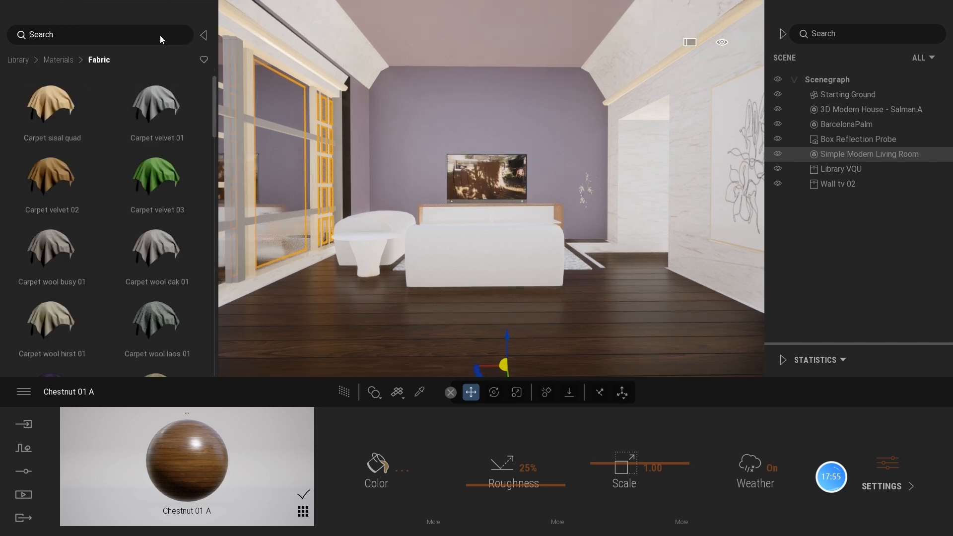
click(49, 35)
text(lea)
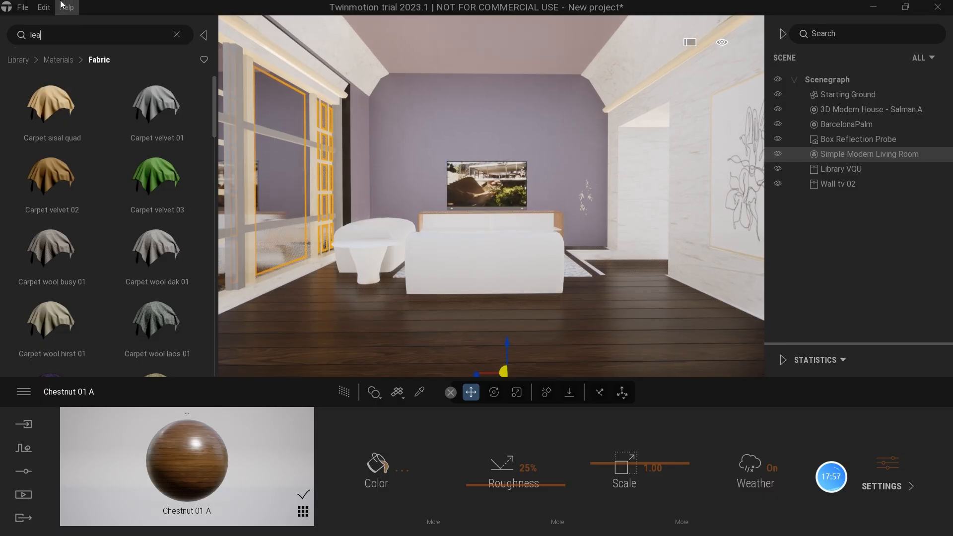
text(th)
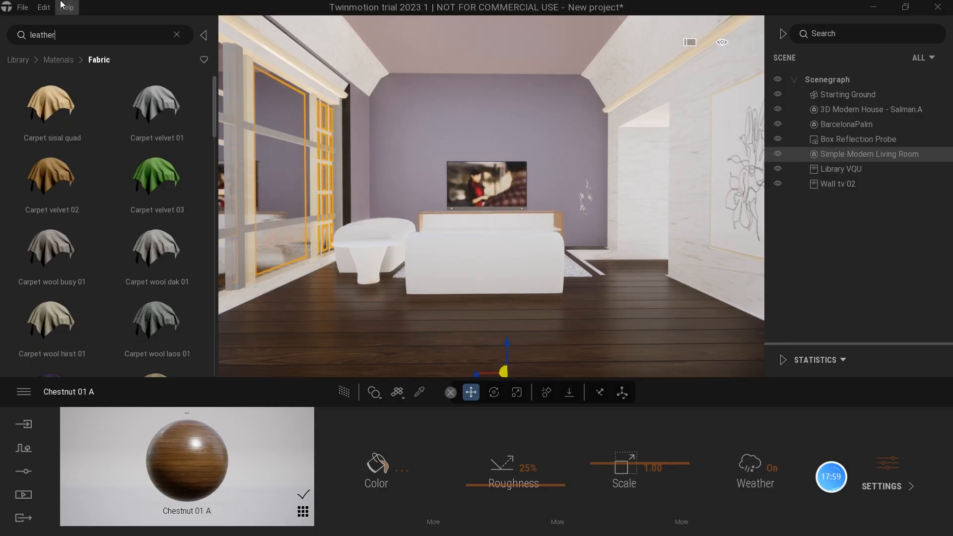
text(er)
key(Return)
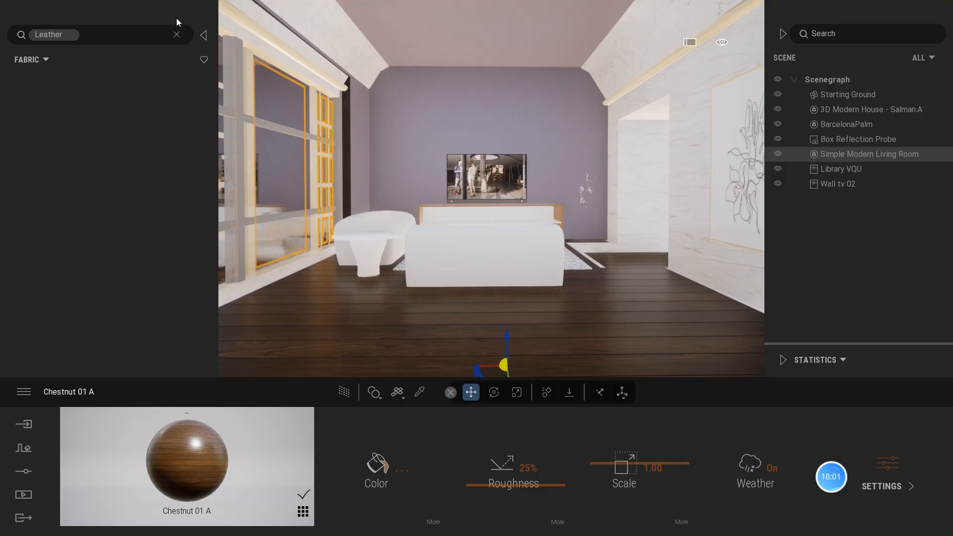
click(176, 34)
- Look through the complete list of fabric materials again, down to Braided PVC 02
scroll(119, 154, down, 10)
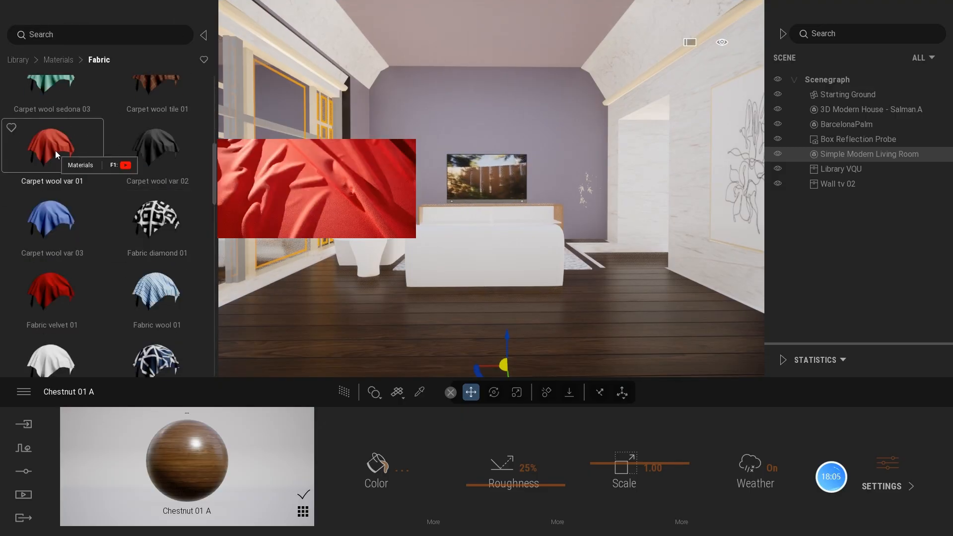
drag(162, 252, 55, 231)
scroll(135, 279, down, 1)
scroll(148, 262, down, 5)
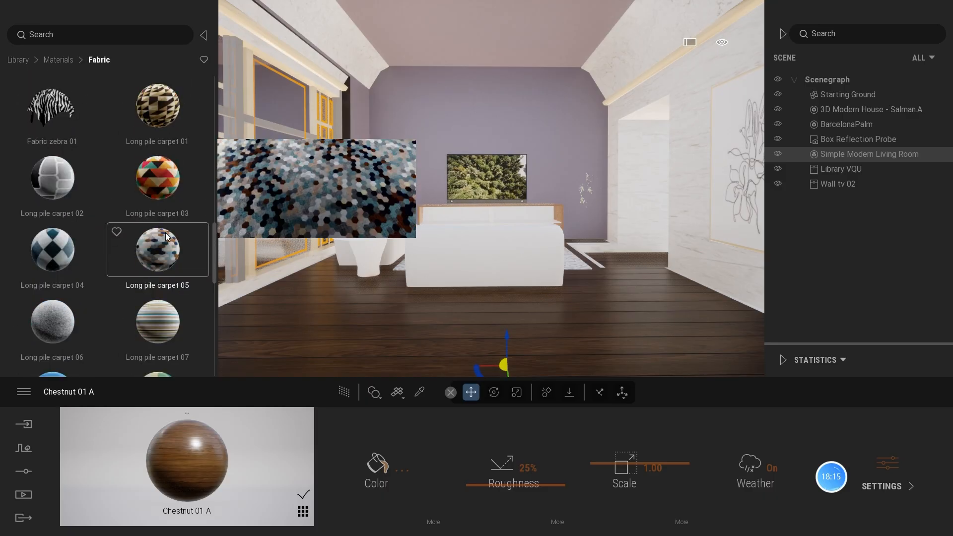
drag(153, 171, 118, 284)
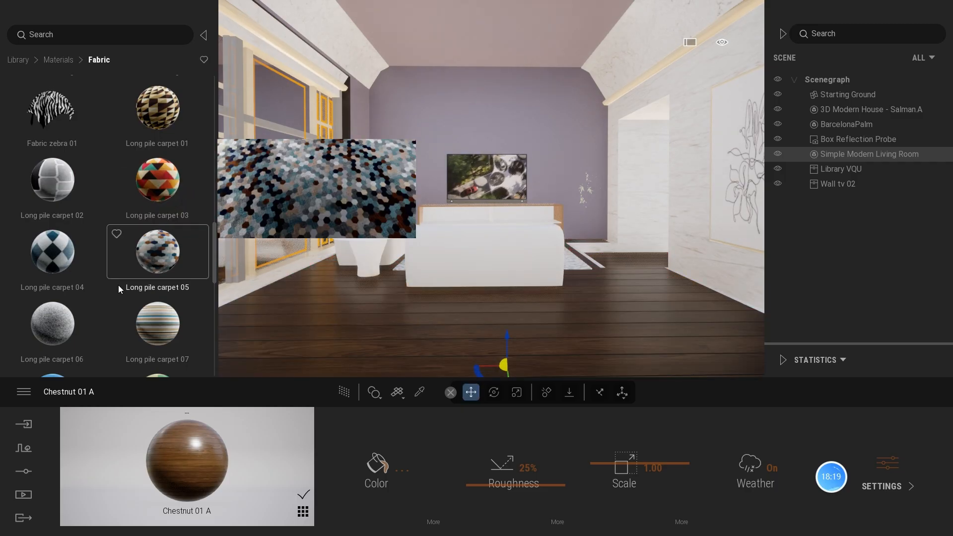
scroll(129, 260, down, 5)
scroll(144, 228, down, 5)
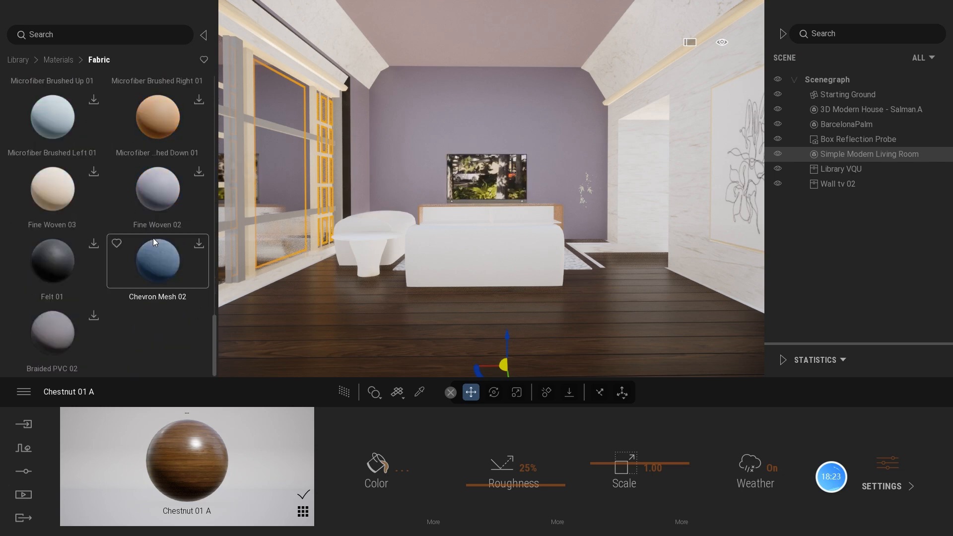
- Try the Carpet velvet 01 material on the sofa and armchair, and undo it
scroll(153, 240, up, 1)
scroll(155, 242, up, 6)
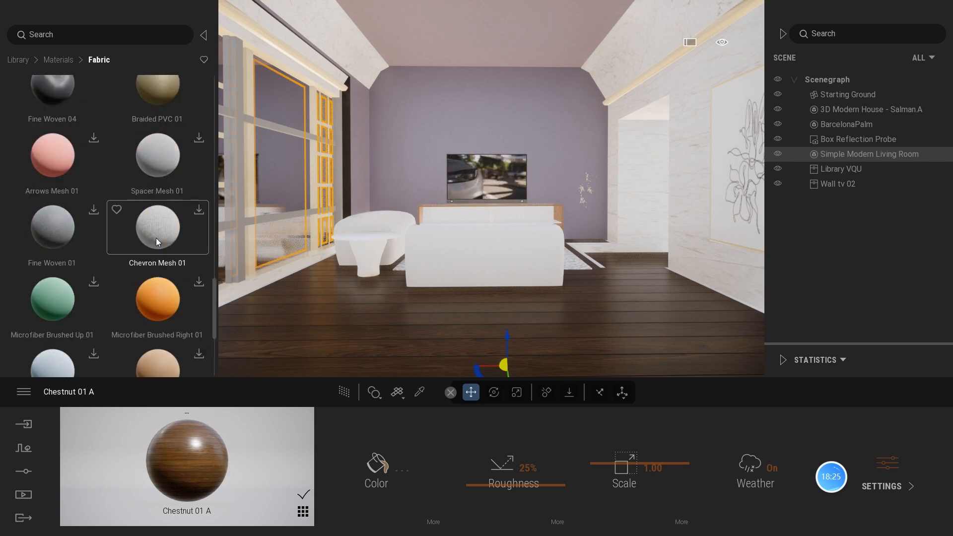
scroll(157, 233, up, 5)
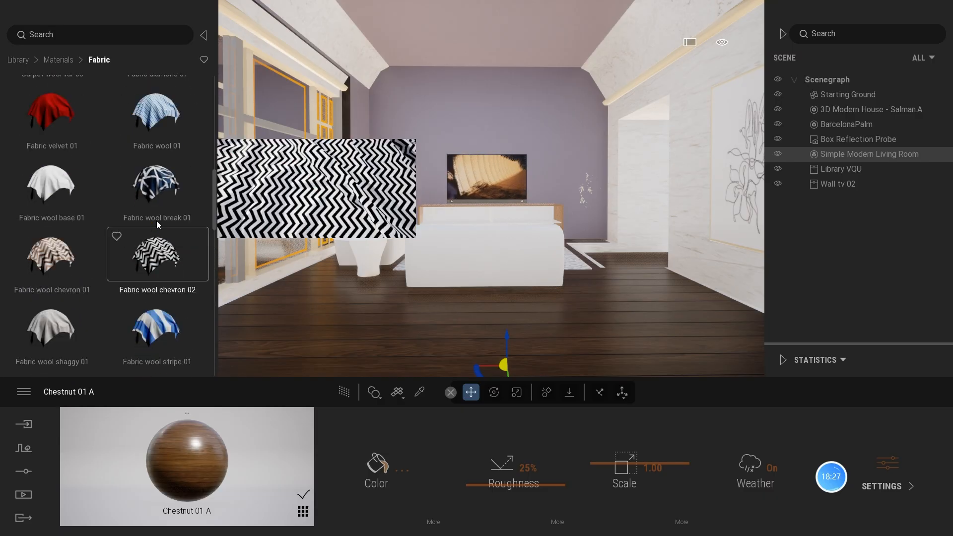
scroll(158, 219, up, 3)
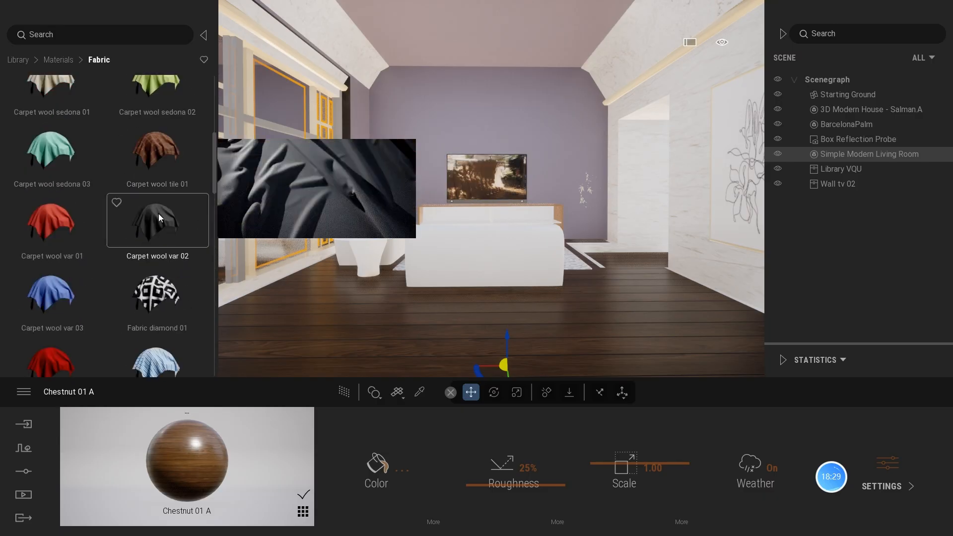
scroll(164, 221, up, 3)
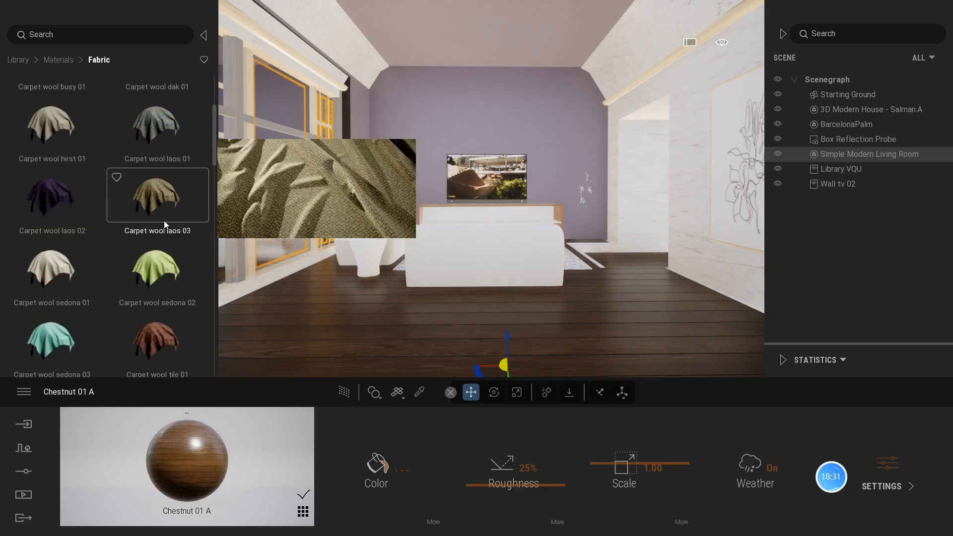
scroll(156, 173, up, 1)
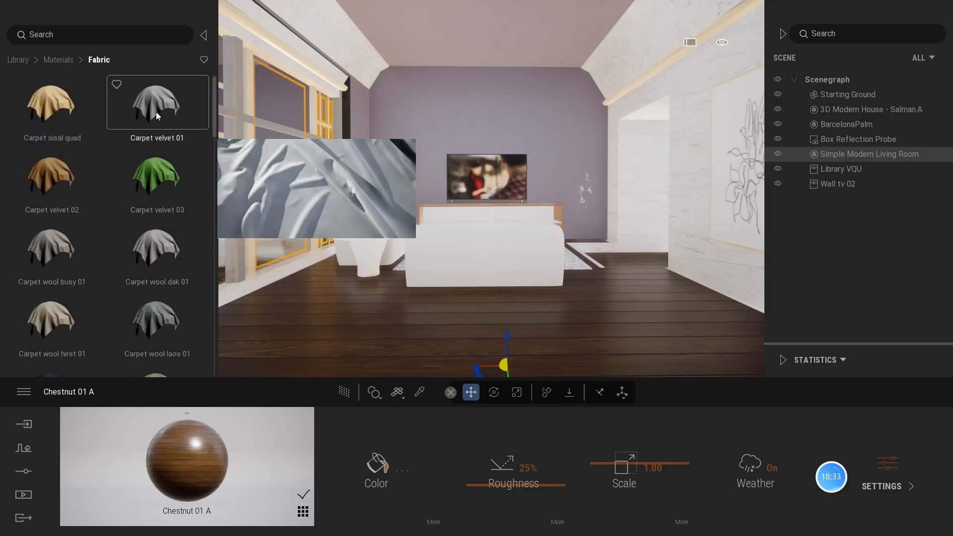
drag(156, 112, 394, 222)
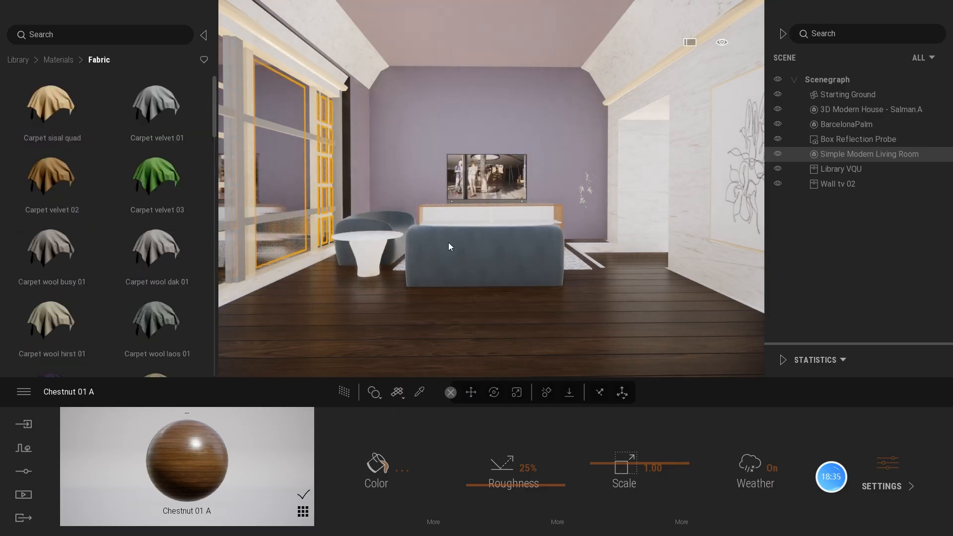
key(ctrl+z)
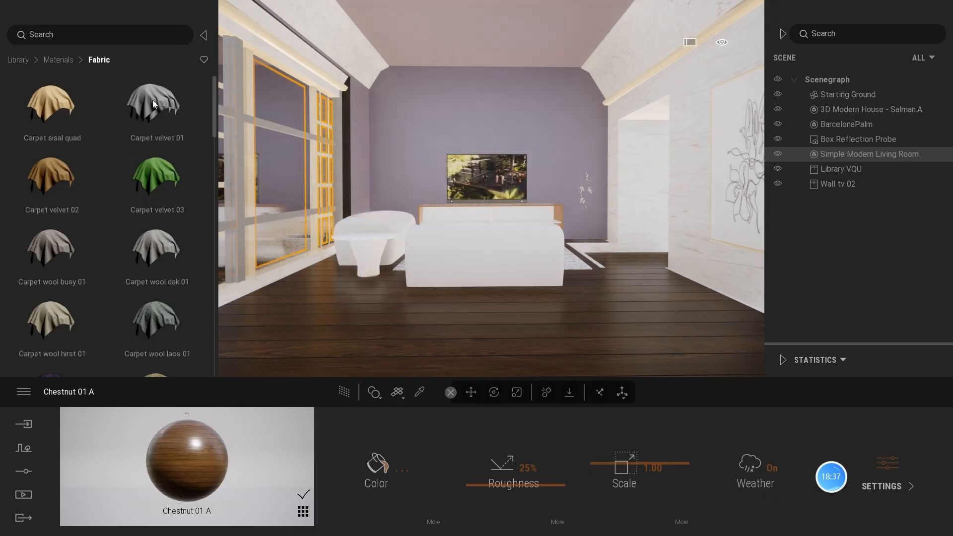
- Apply the Carpet wool sedona 01 material from the fabric materials to the sofa and armchair
scroll(148, 271, down, 2)
scroll(147, 273, down, 2)
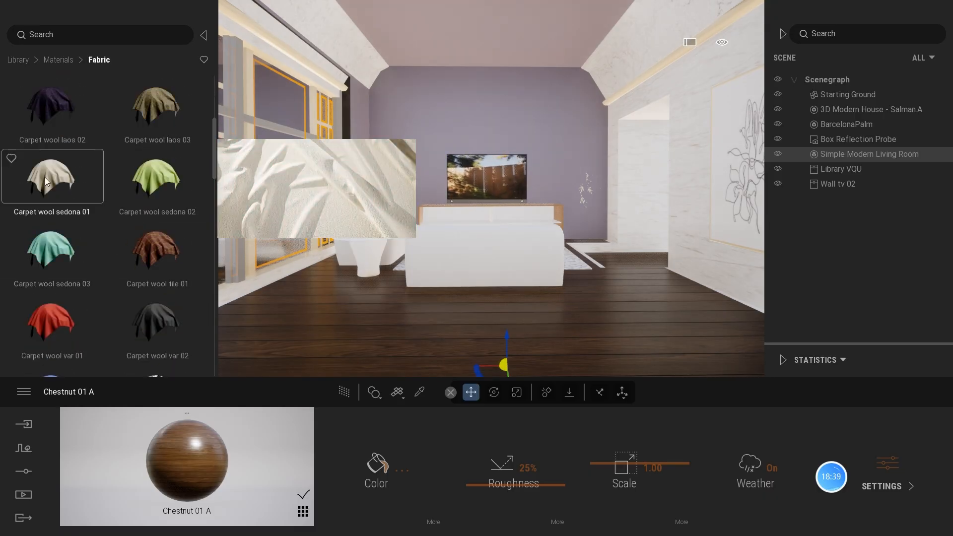
drag(47, 173, 464, 262)
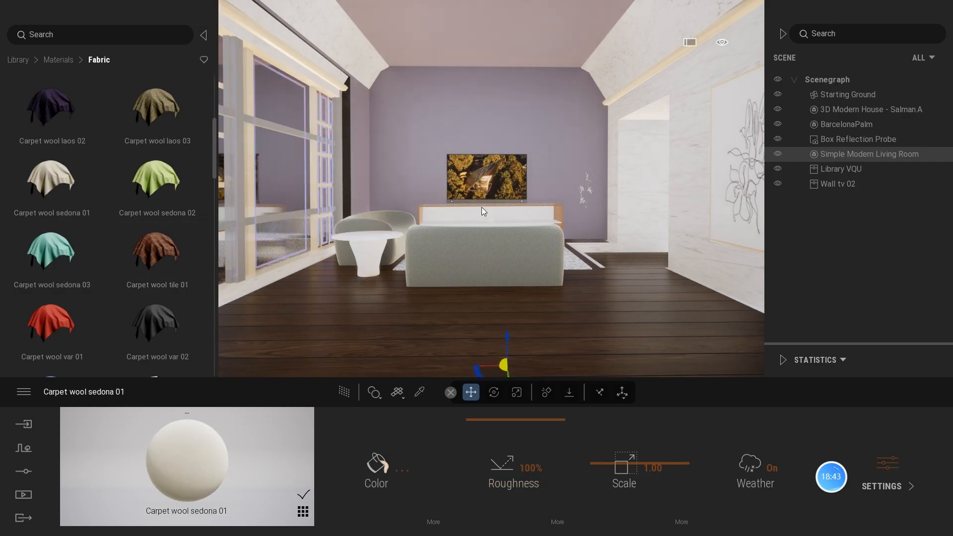
- Sample the white MI_PlasticEggshell01 material of the cabinet under the TV and change its color to black
click(495, 215)
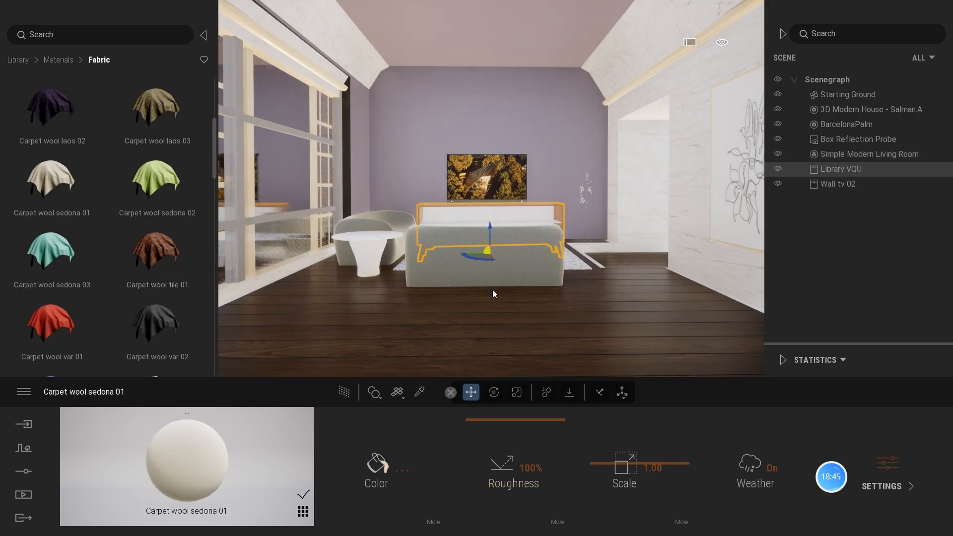
click(419, 392)
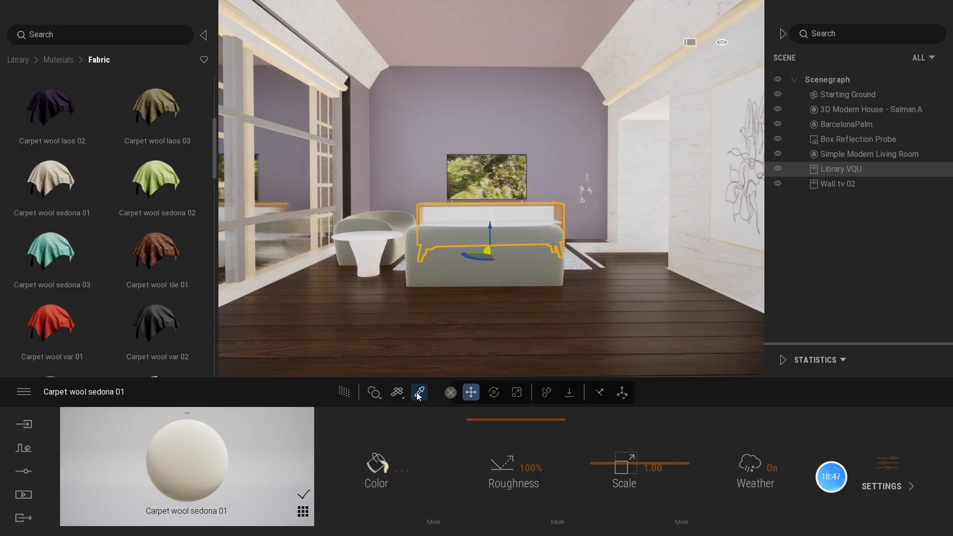
click(480, 213)
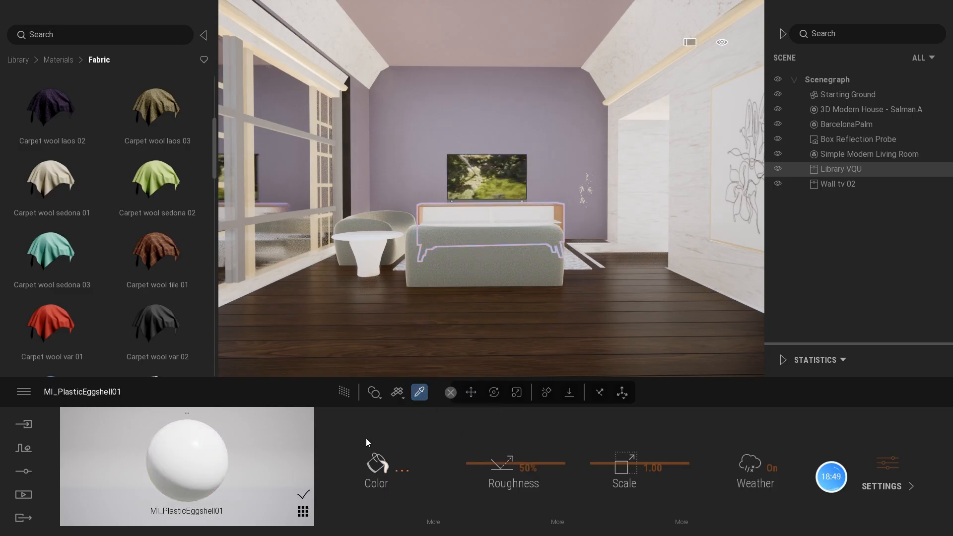
click(377, 463)
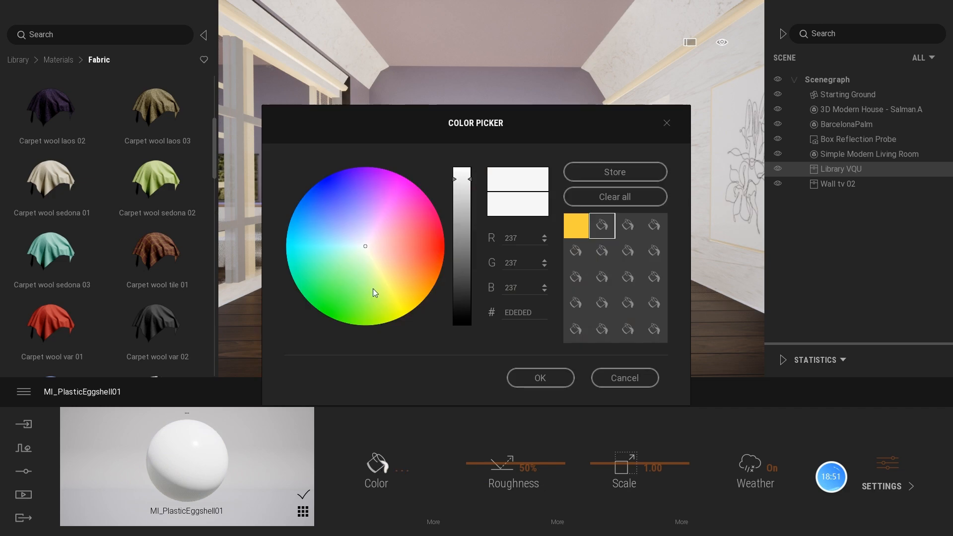
drag(476, 180, 473, 325)
click(518, 375)
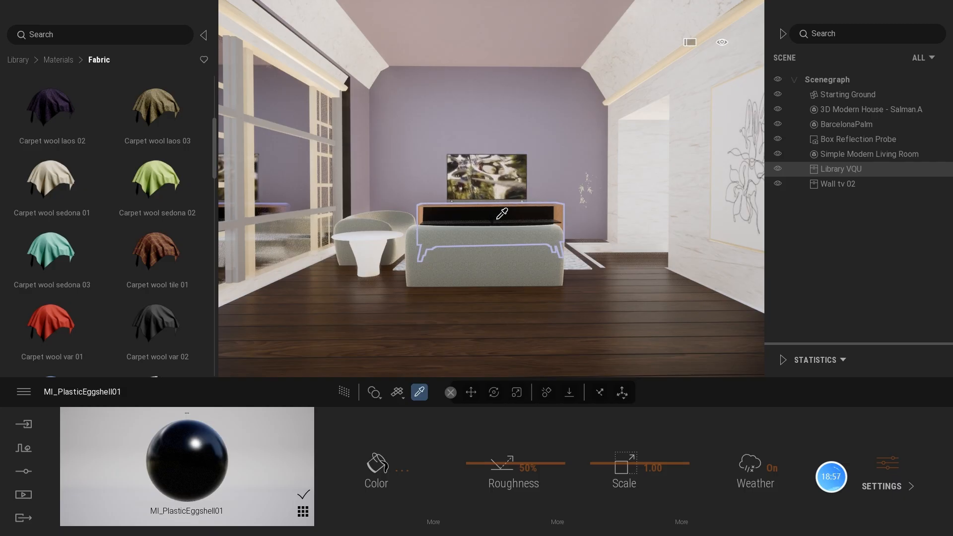
- Sample the MI_WoodGlossy01Pine material of the cabinet under the TV and change its color to light gray C3BFC7
click(422, 210)
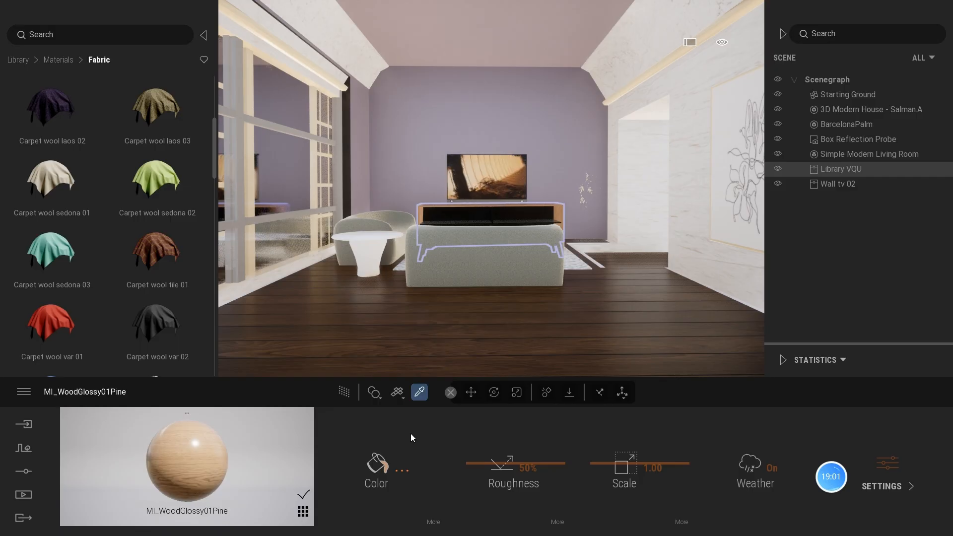
click(382, 466)
click(366, 243)
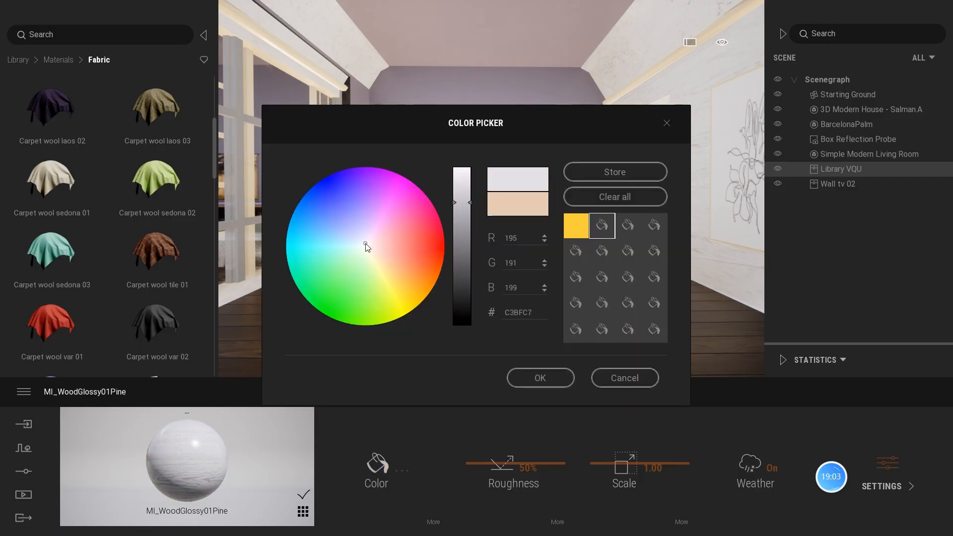
click(523, 375)
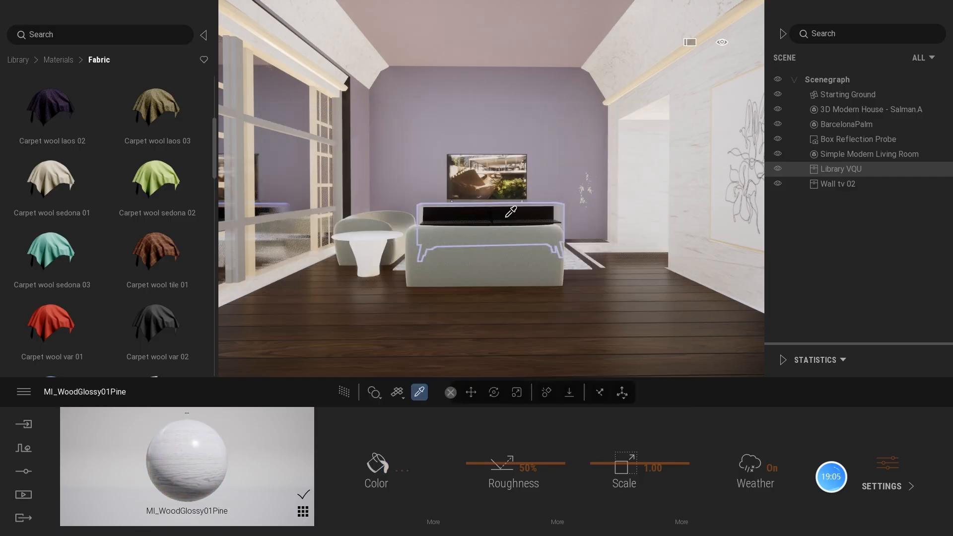
- Sample the cabinet's MI_PlasticEggshell01 material and change its color to white
click(458, 214)
click(369, 466)
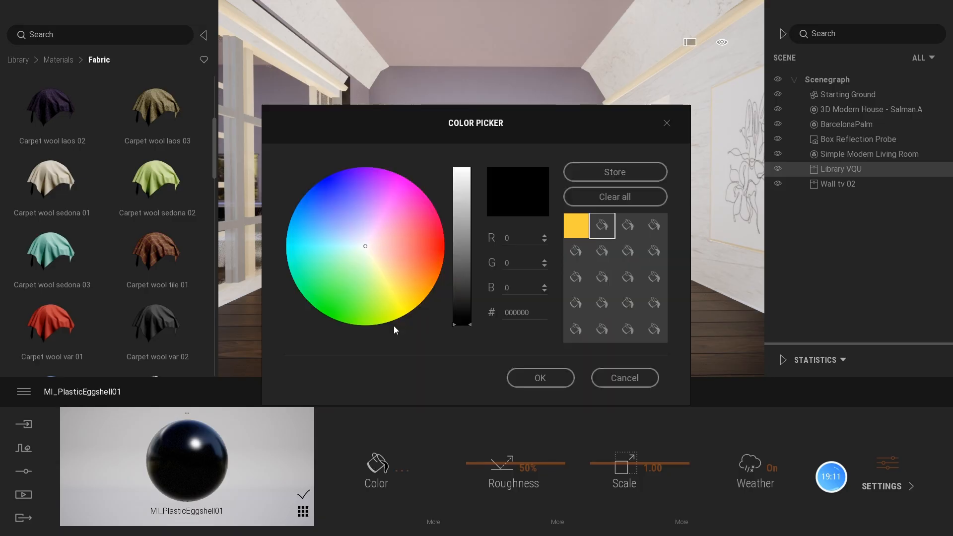
mouse_move(469, 325)
mouse_down()
mouse_move(483, 286)
mouse_move(474, 168)
mouse_up()
click(529, 380)
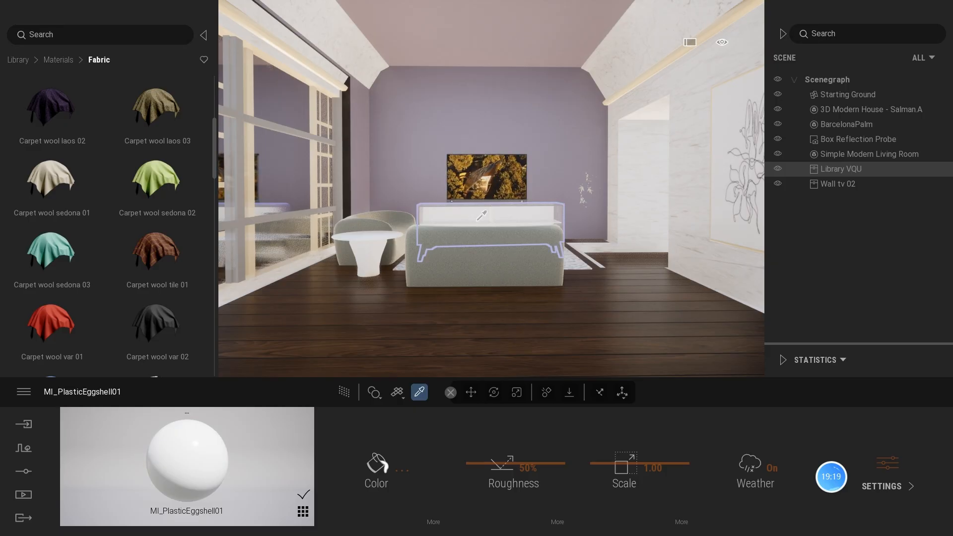
- Place an Orchid 04 from the living room plants on the white side table beside the sofa
scroll(494, 284, up, 3)
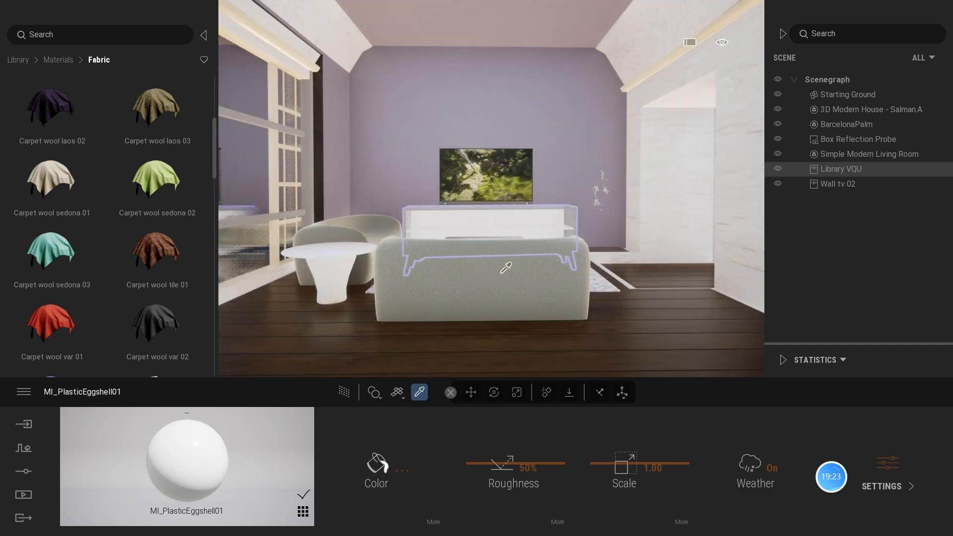
click(22, 59)
click(54, 187)
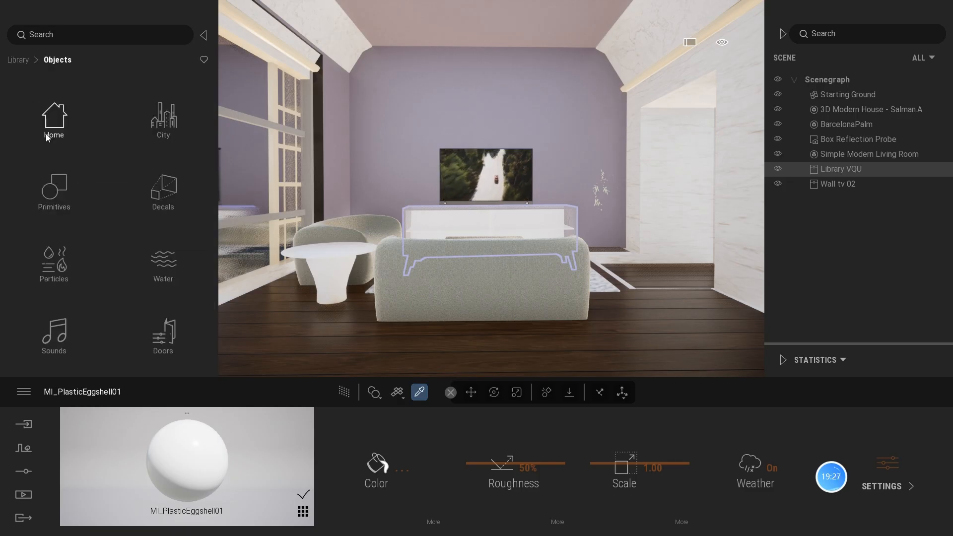
click(44, 128)
scroll(181, 201, down, 1)
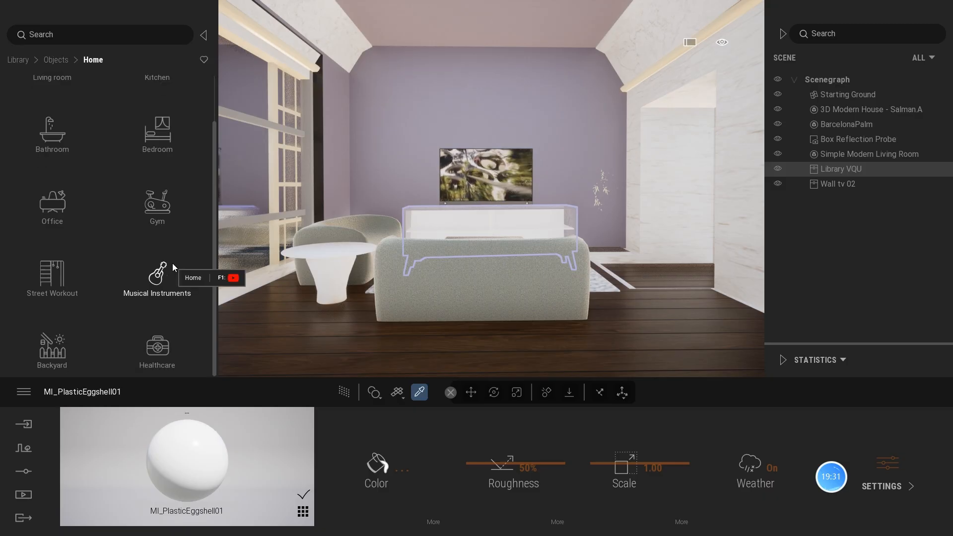
scroll(169, 268, up, 1)
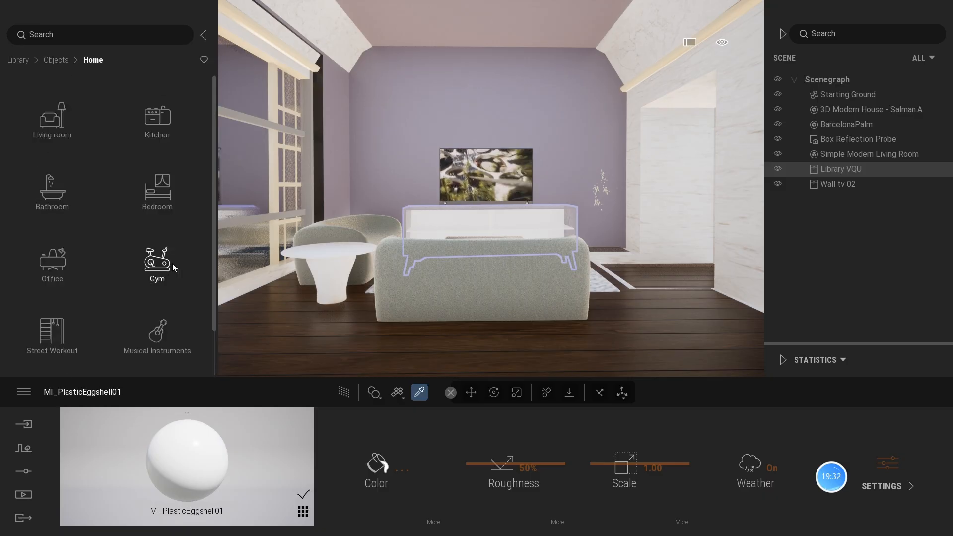
click(52, 119)
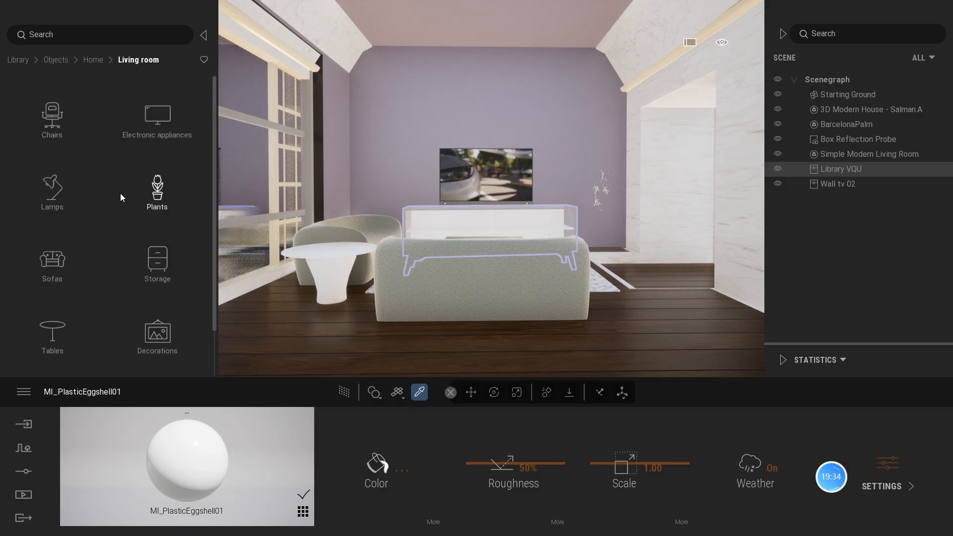
click(158, 187)
drag(156, 184, 330, 254)
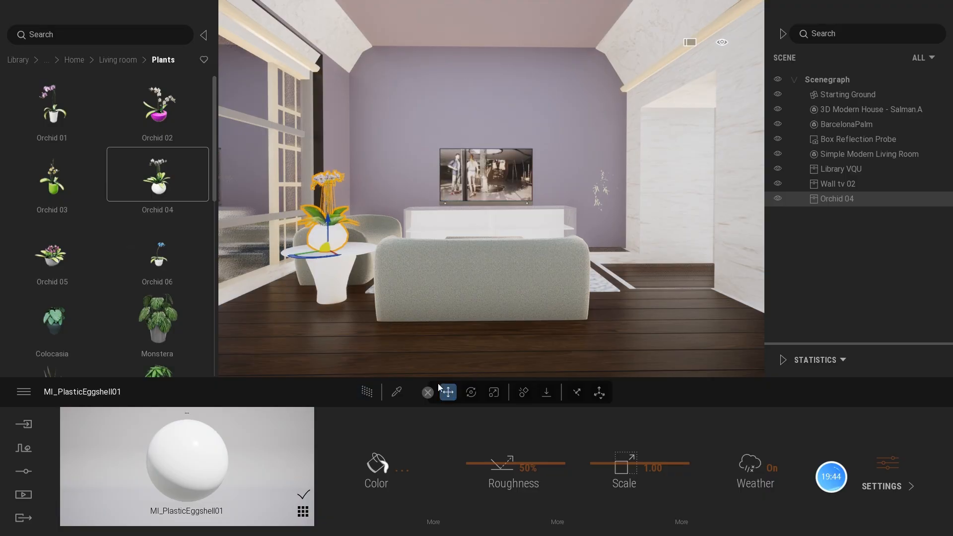
- Sample the MI_CeramicBase01 material of the orchid's pot and open the glass materials in the library
click(398, 392)
click(333, 231)
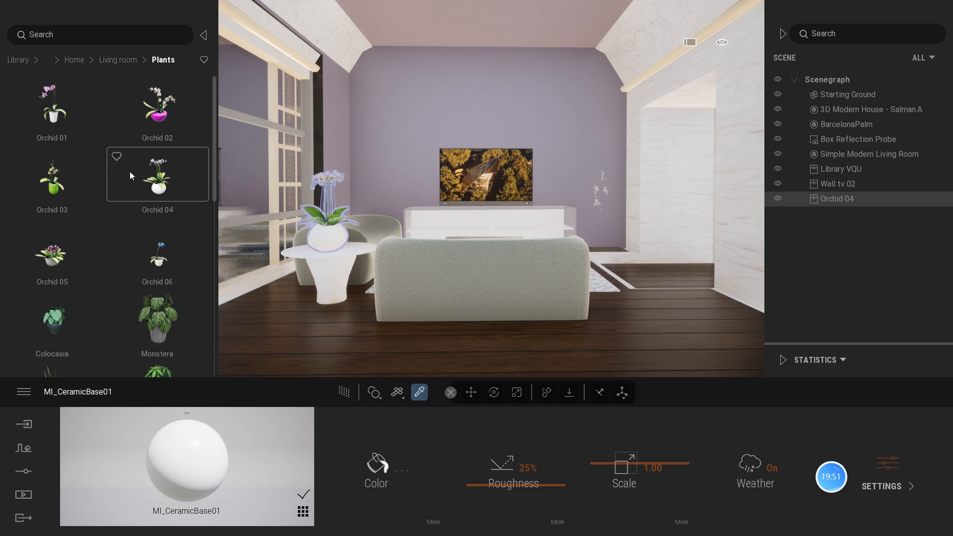
click(22, 59)
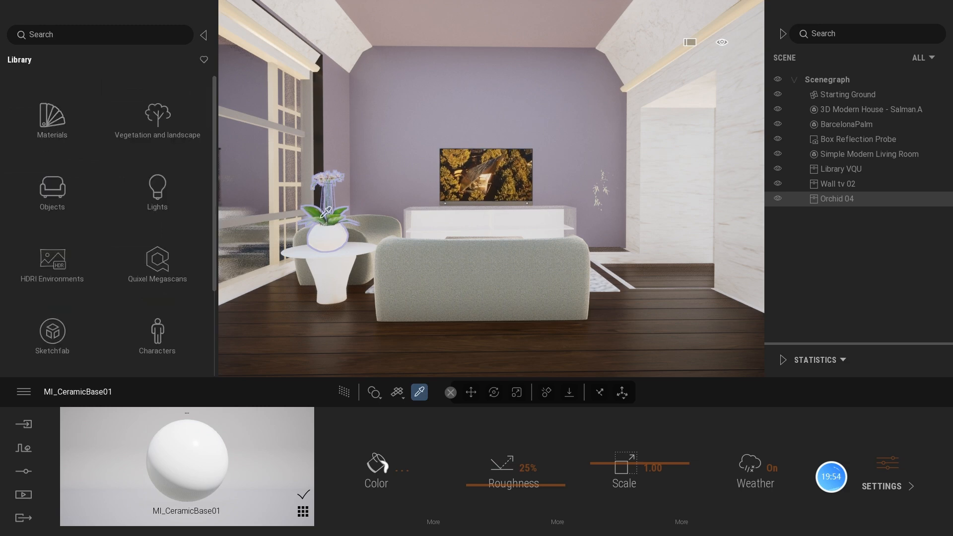
click(52, 117)
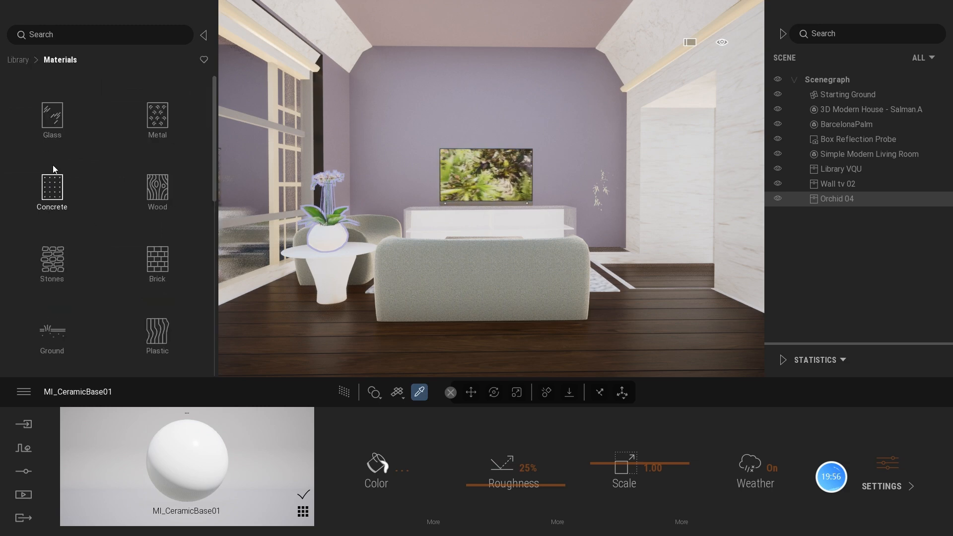
click(49, 111)
- Try the Blue bubbles glass brick material on the orchid's pot, and undo it
scroll(76, 267, down, 5)
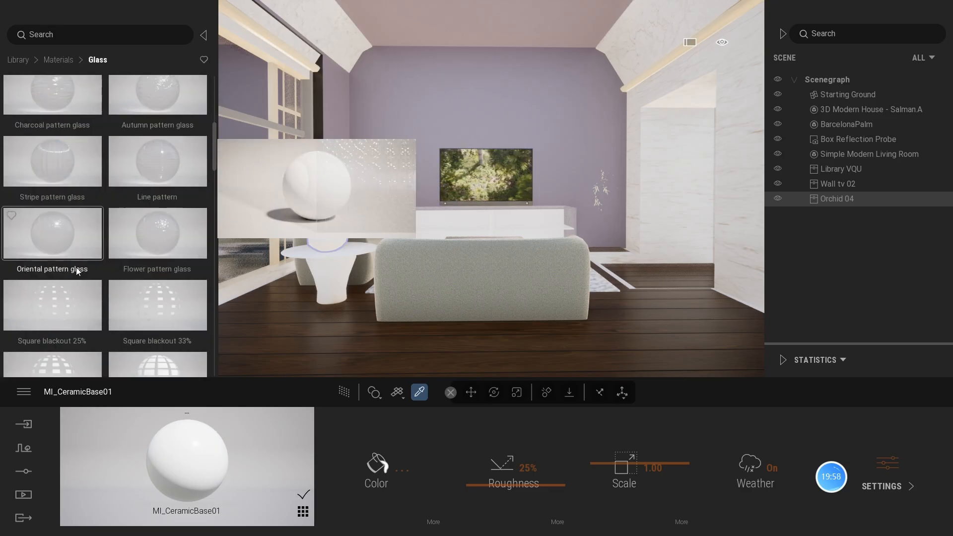
scroll(76, 267, down, 10)
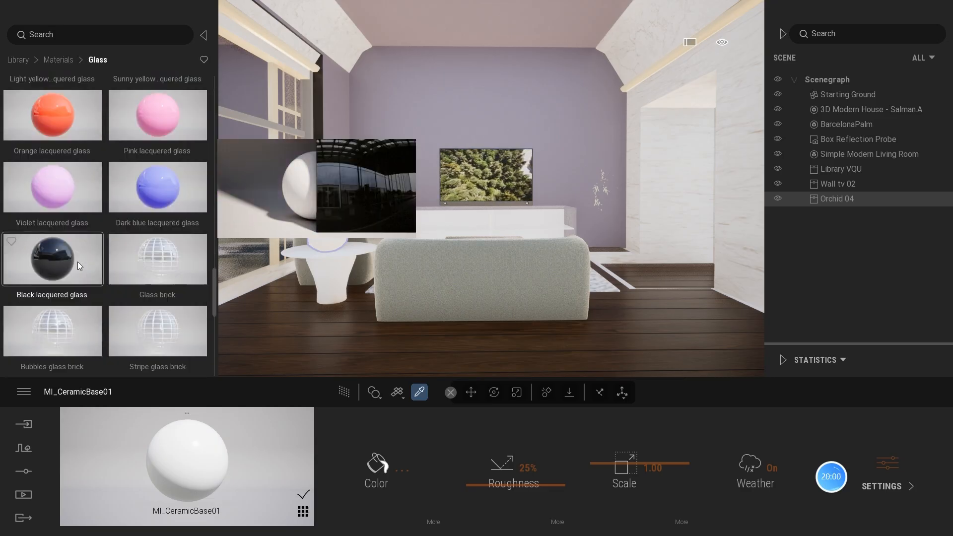
scroll(78, 261, down, 5)
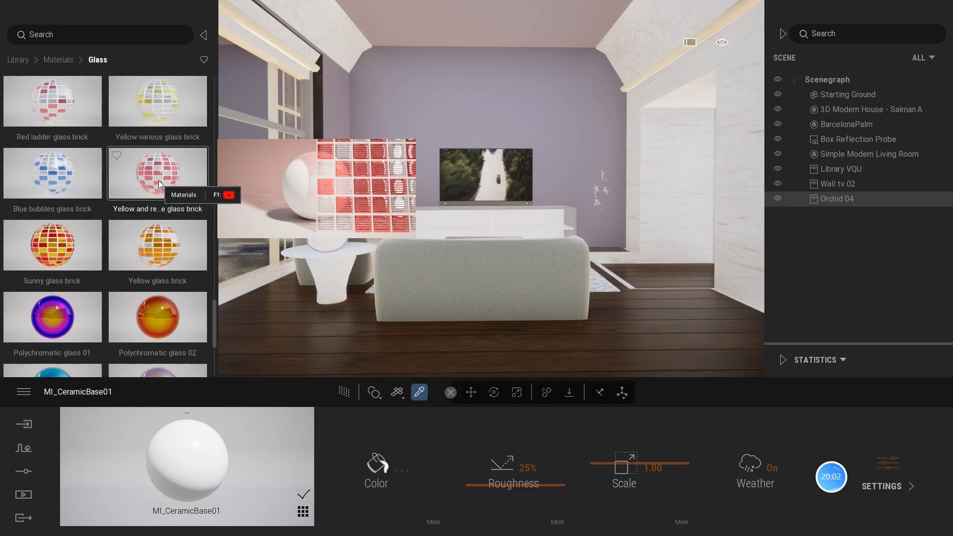
drag(79, 179, 324, 237)
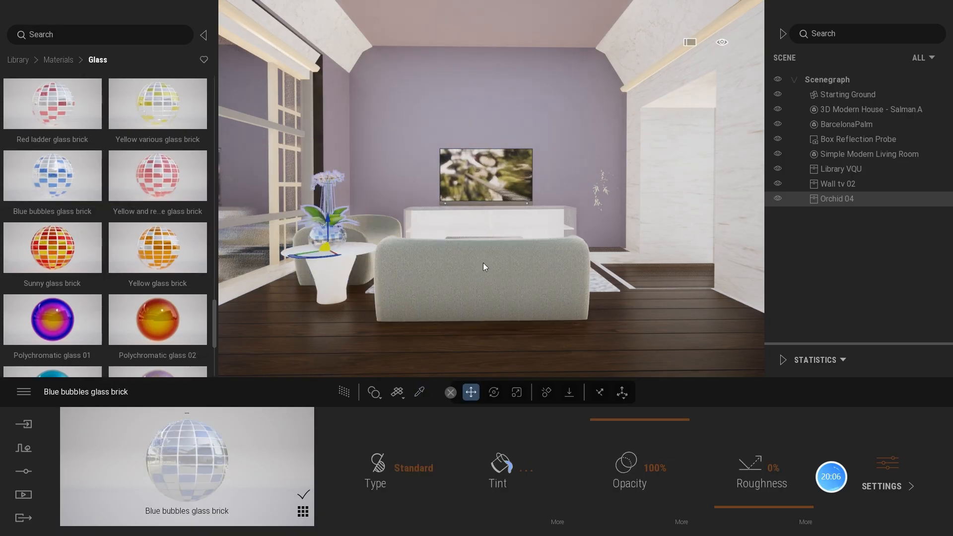
click(331, 200)
- Apply the Polychromatic glass 04 material to the orchid's pot and deselect the orchid
mouse_move(177, 173)
scroll(137, 161, up, 3)
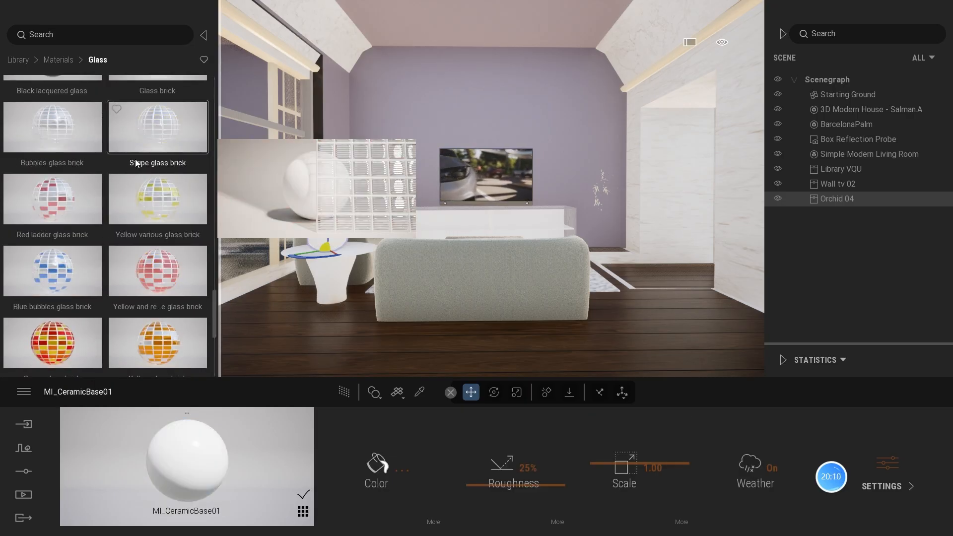
scroll(130, 201, down, 10)
drag(158, 171, 332, 230)
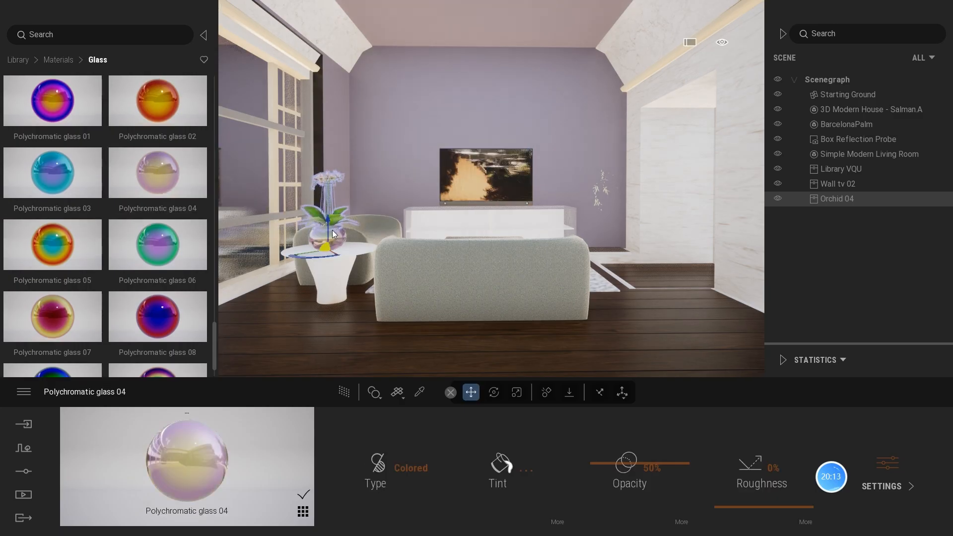
click(386, 165)
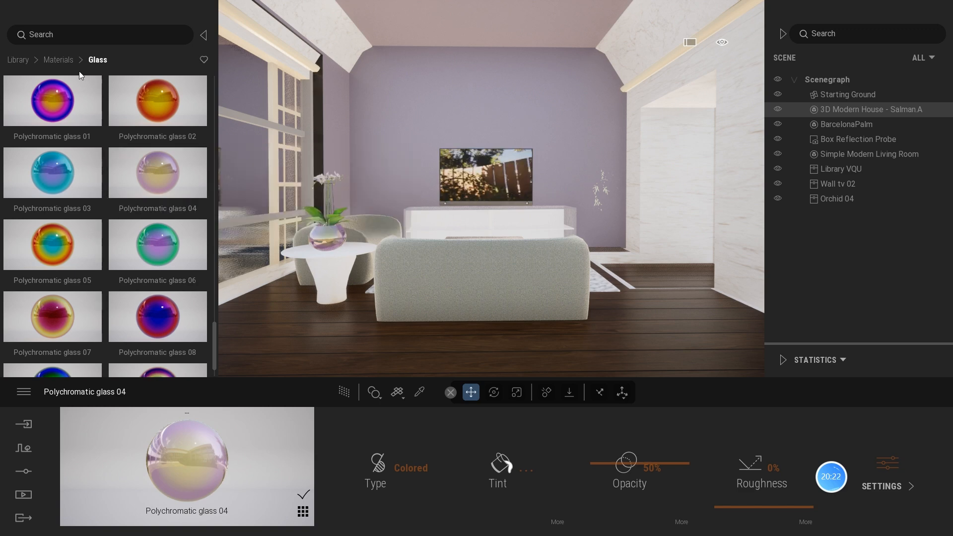
- Place a Pachira from the living room plants on the floor beside the TV cabinet, near the doorway
click(47, 61)
click(18, 60)
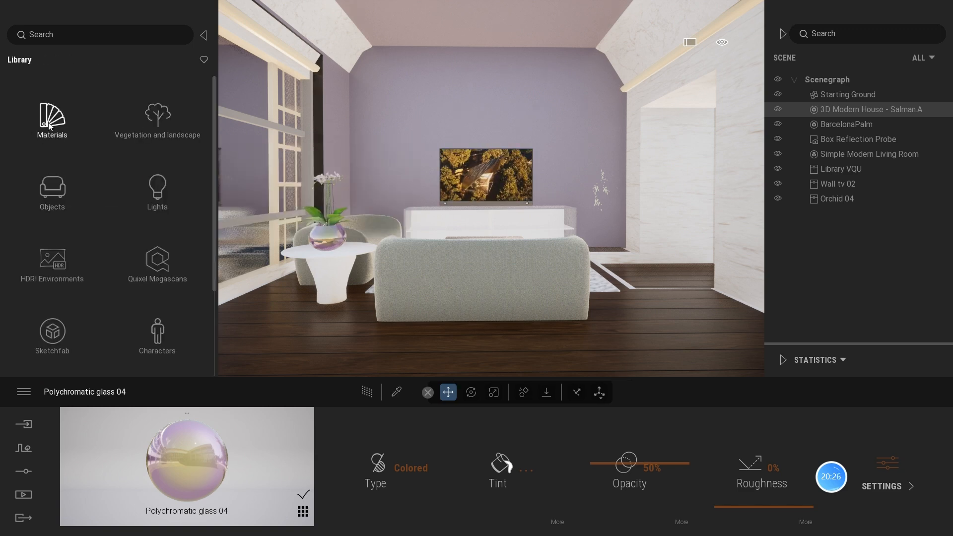
click(61, 153)
click(25, 61)
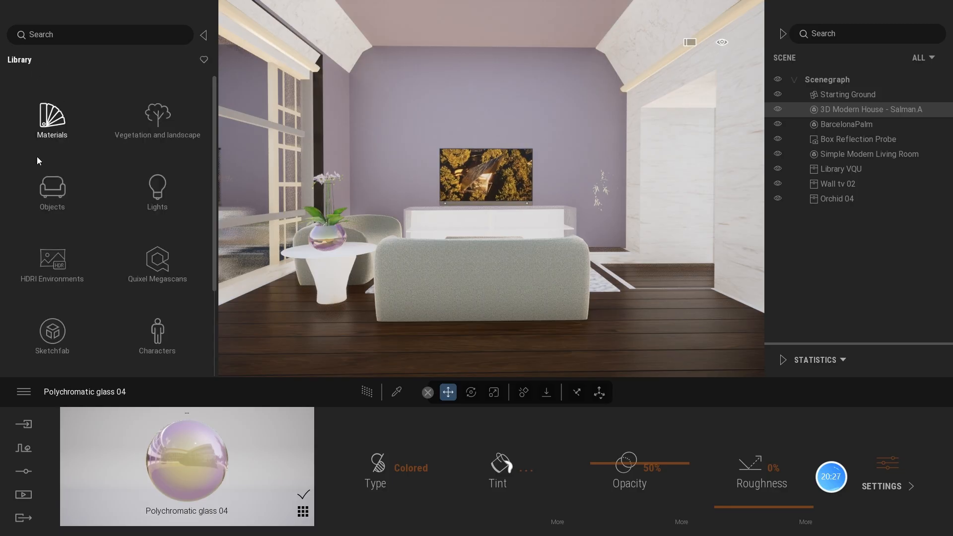
click(50, 189)
click(60, 124)
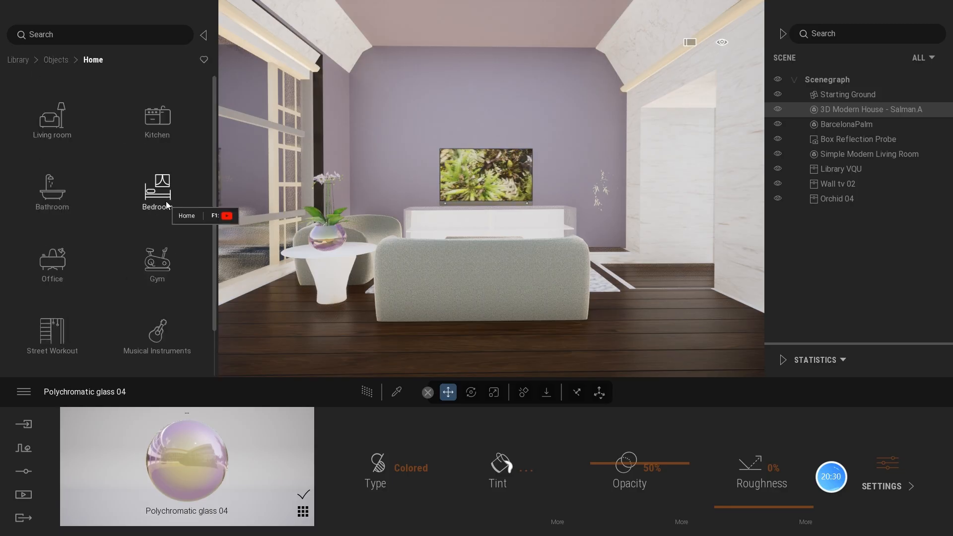
click(67, 114)
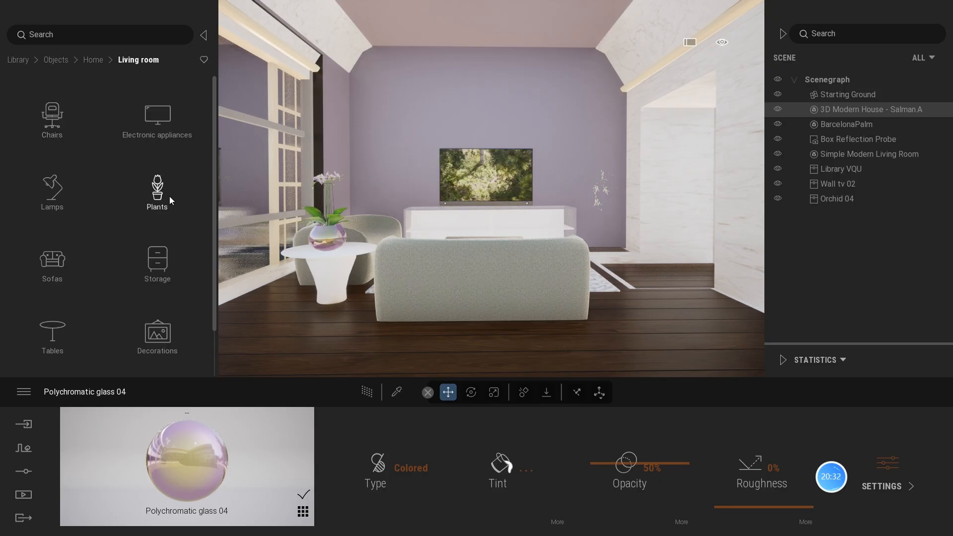
click(157, 191)
scroll(158, 225, down, 3)
scroll(168, 198, up, 2)
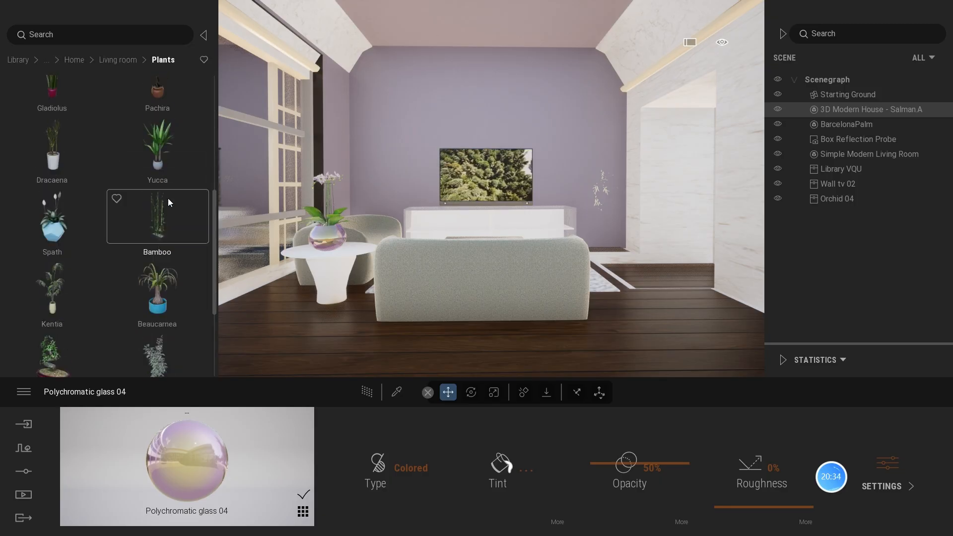
drag(164, 198, 607, 164)
- Adjust the rotation of the Pachira beside the TV cabinet and deselect it
click(470, 394)
mouse_move(606, 165)
shift+middle_down()
mouse_move(607, 186)
mouse_move(606, 153)
shift+middle_up()
drag(607, 203, 608, 215)
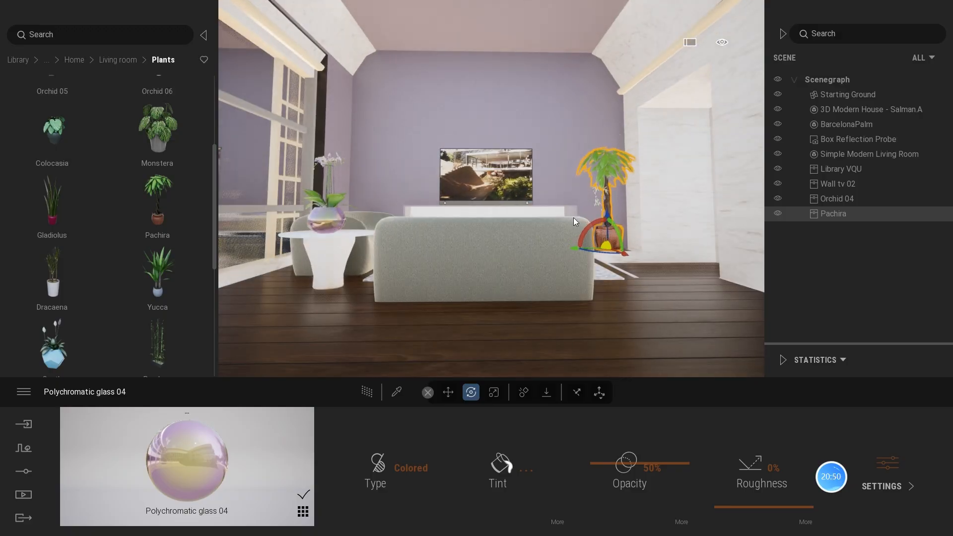
click(570, 99)
scroll(614, 233, down, 3)
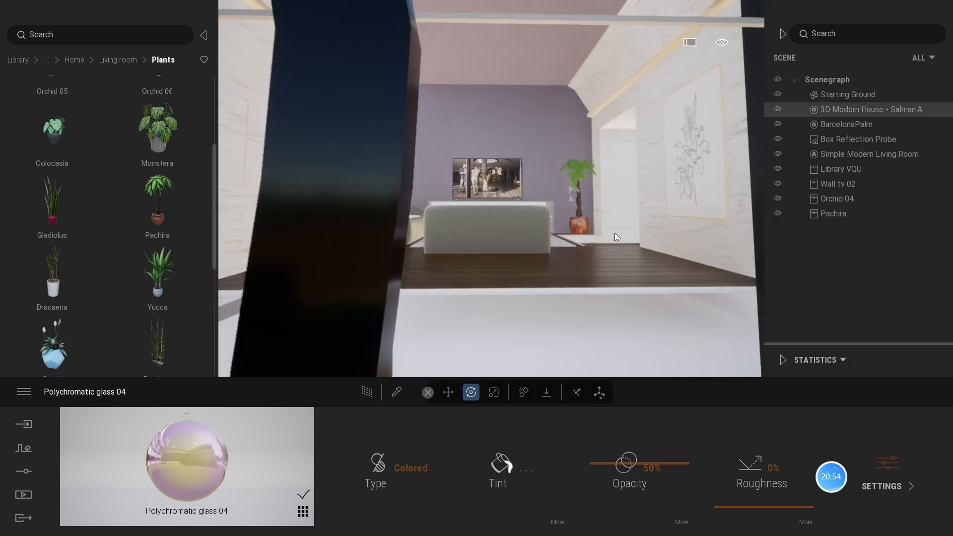
scroll(615, 234, up, 3)
scroll(659, 207, down, 3)
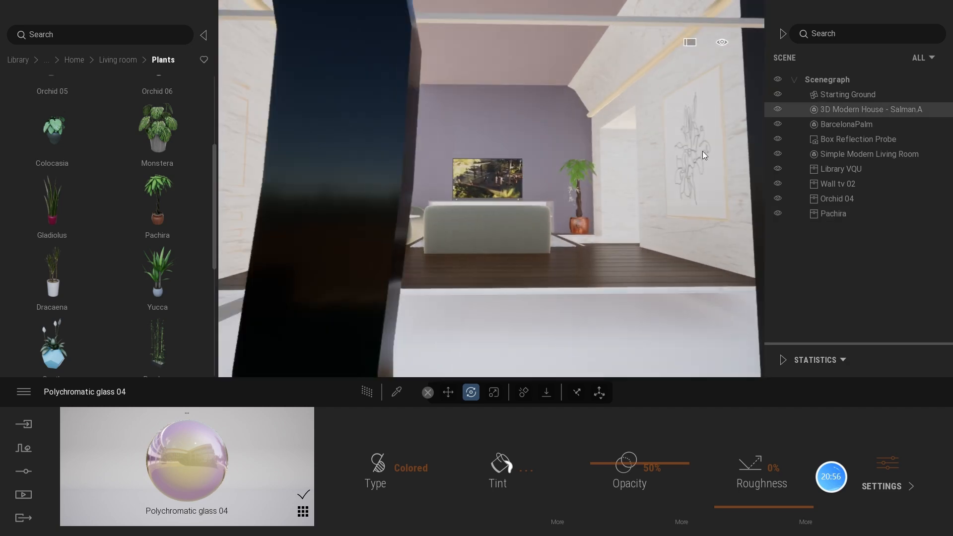
scroll(684, 177, up, 3)
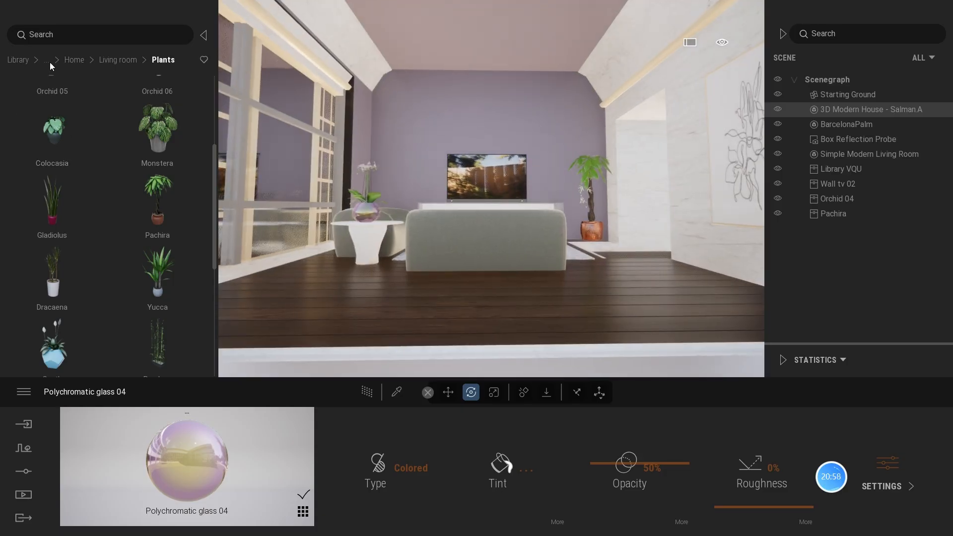
- Place the Painting framed 133x54 02 from the living room decorations on the white marble side wall of the living room
click(19, 60)
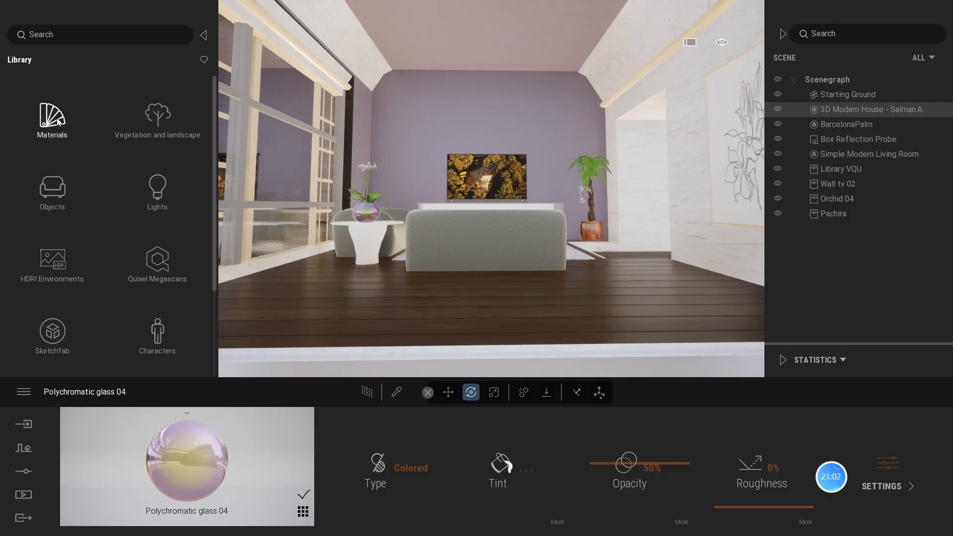
click(50, 188)
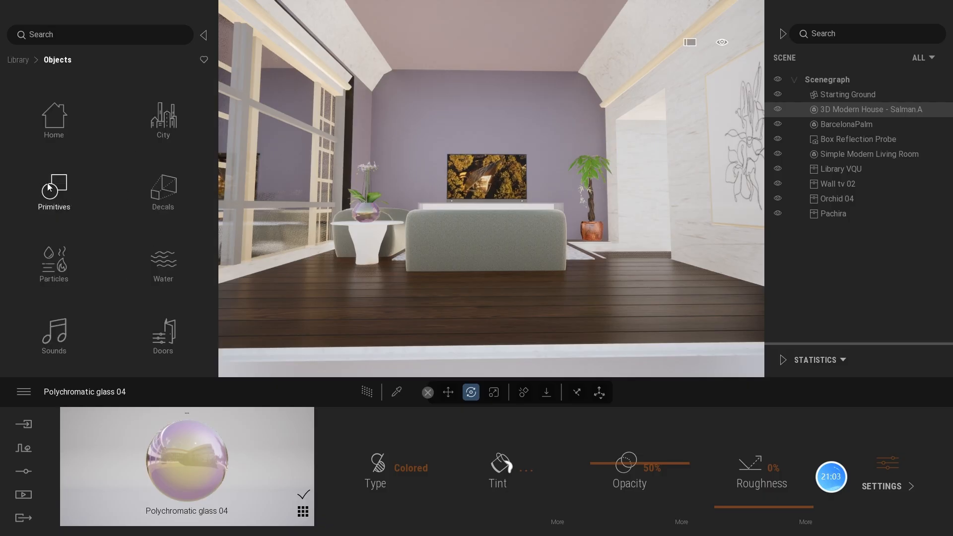
click(54, 116)
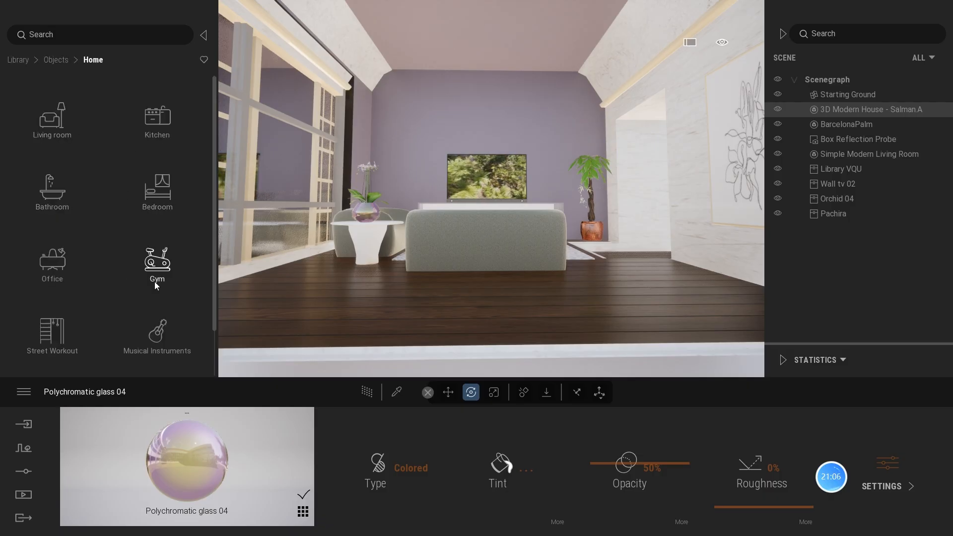
click(57, 128)
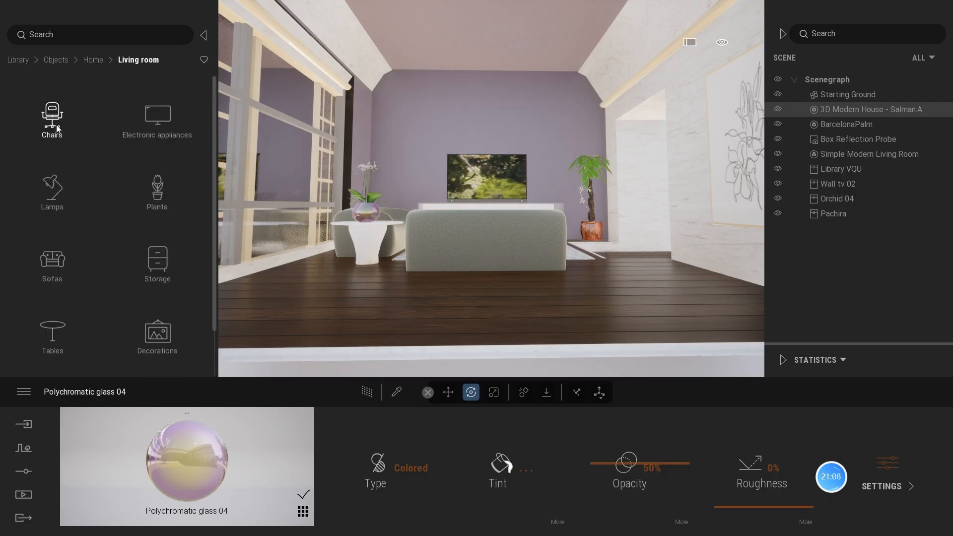
scroll(142, 249, down, 1)
click(158, 276)
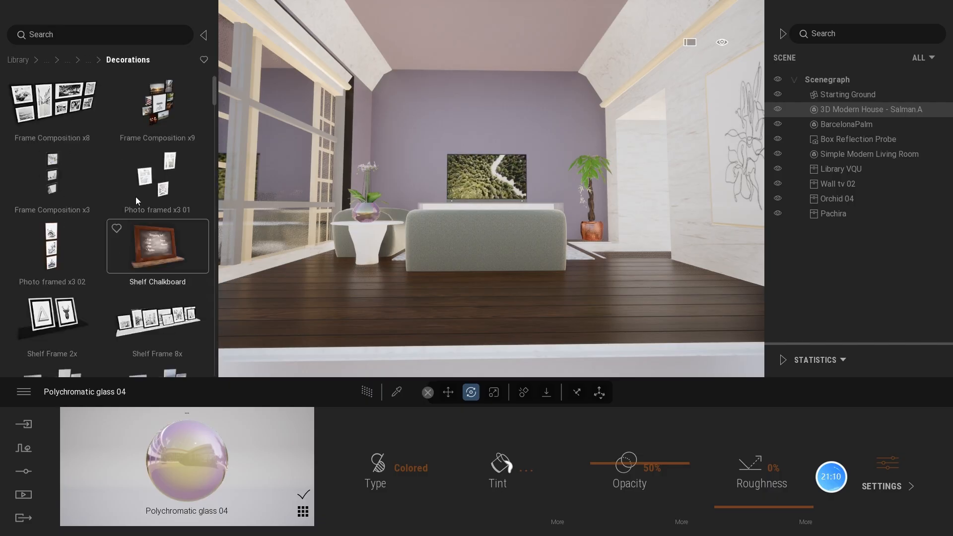
scroll(135, 197, down, 5)
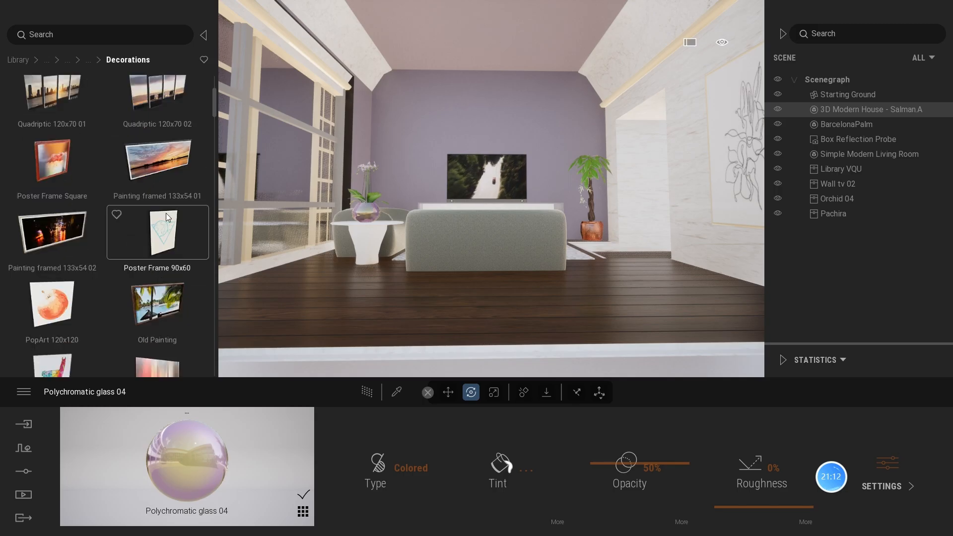
scroll(166, 213, down, 1)
mouse_move(52, 183)
mouse_down()
mouse_move(636, 178)
mouse_move(776, 135)
mouse_move(758, 139)
mouse_up()
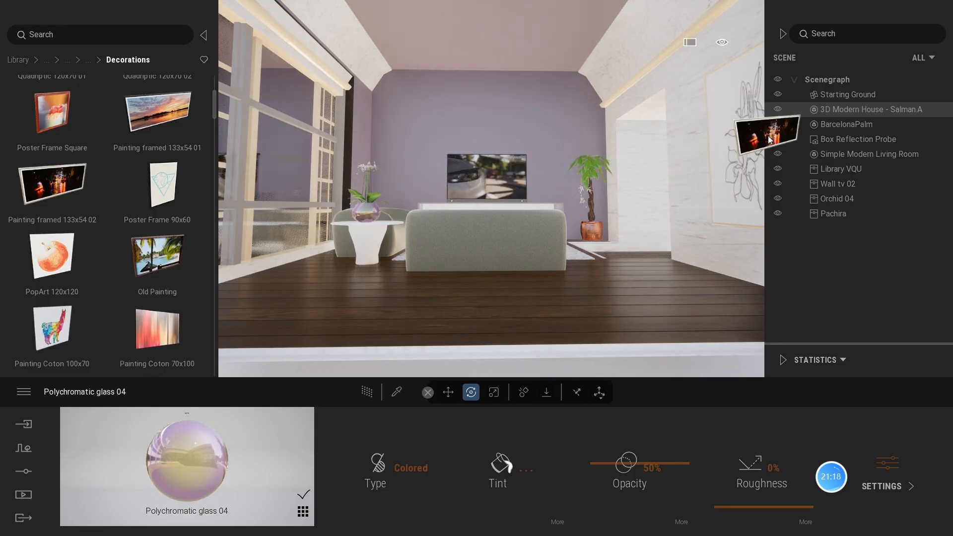
- Scale up the framed painting on the living room's marble wall
scroll(758, 136, down, 3)
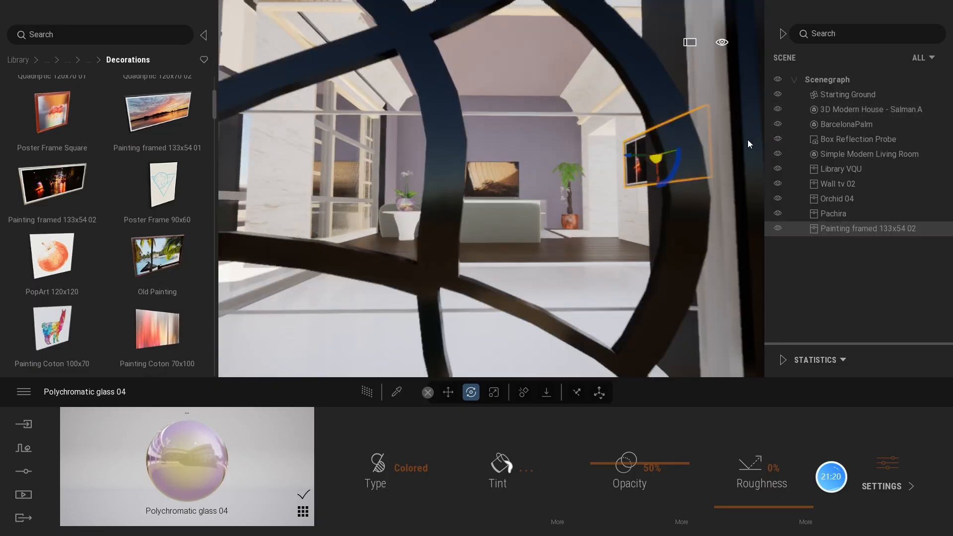
scroll(744, 141, up, 1)
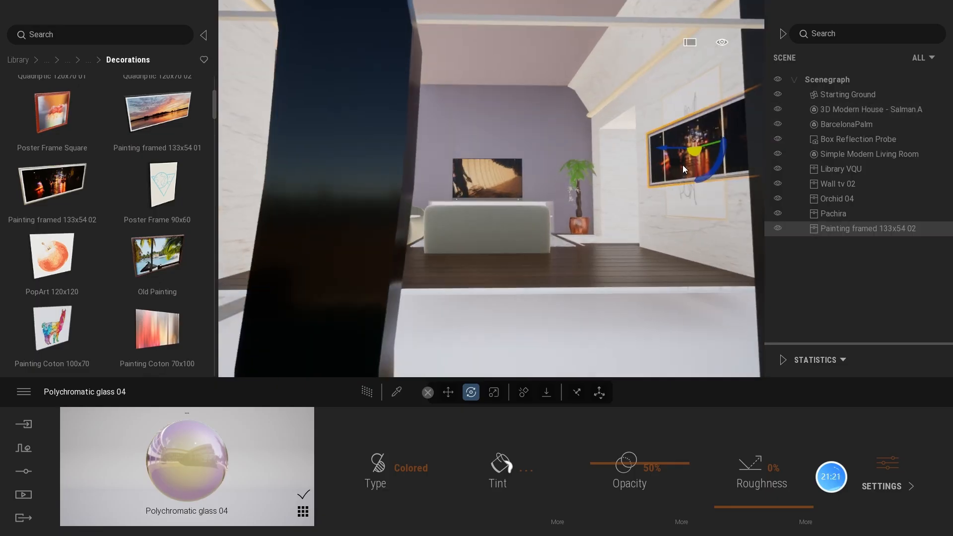
click(494, 393)
drag(698, 178, 699, 243)
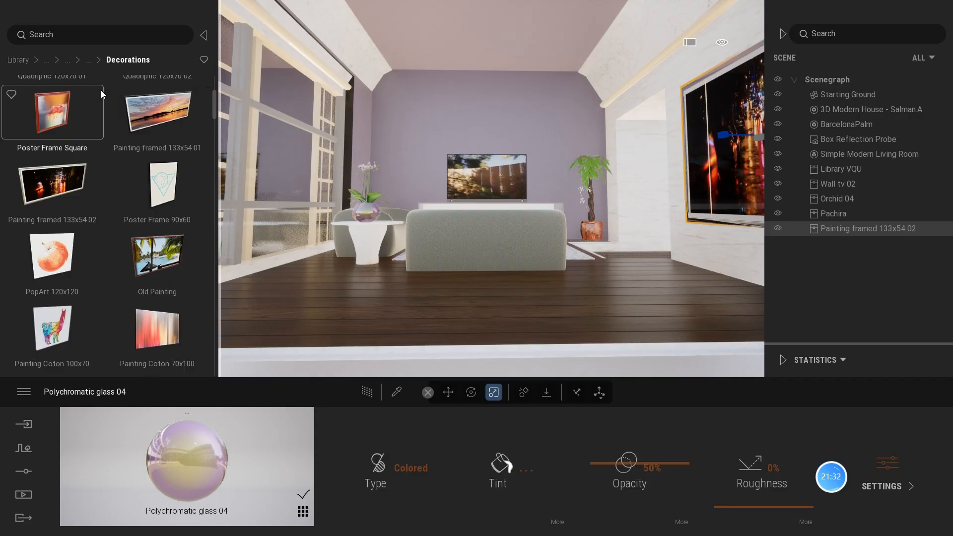
- Go down to the empty room below the living room and examine its floor, walls and large window
scroll(415, 95, down, 6)
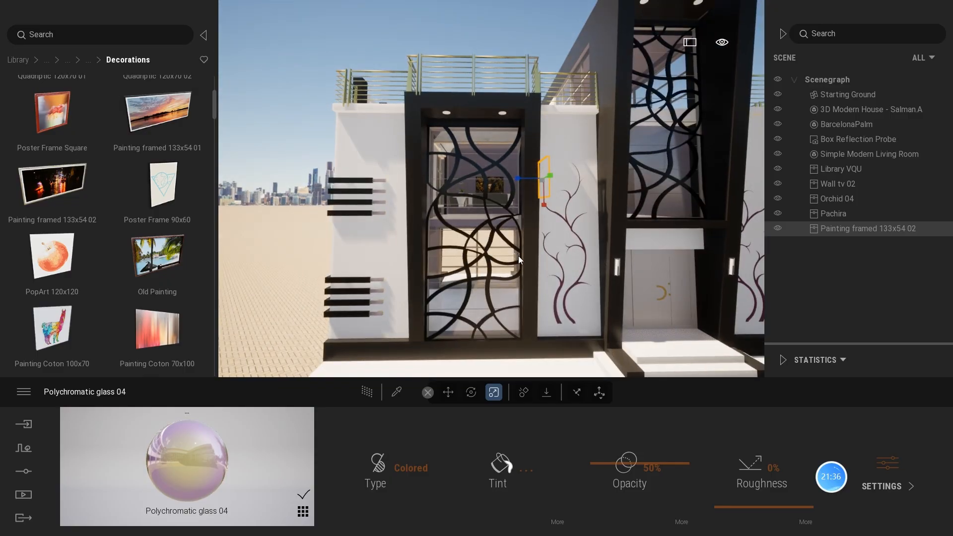
scroll(518, 255, up, 5)
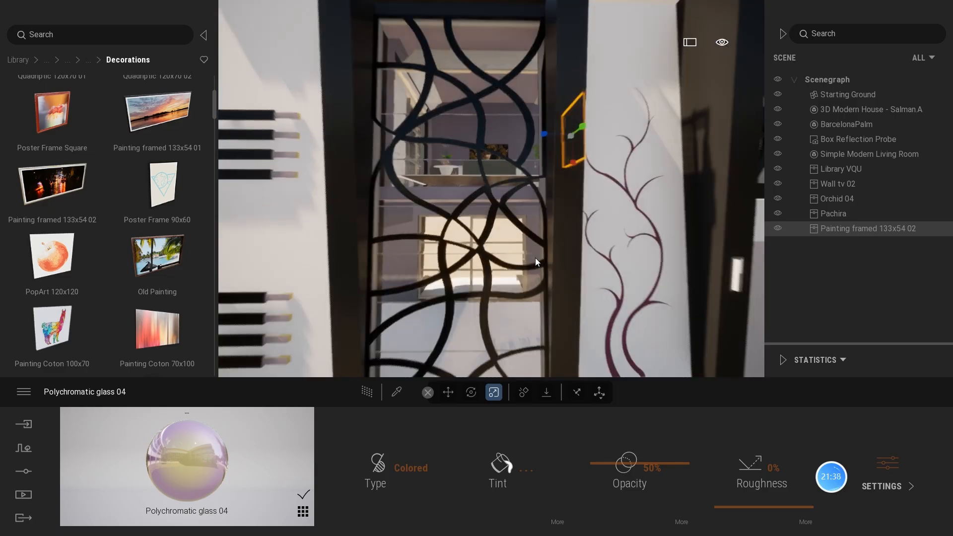
scroll(537, 262, up, 5)
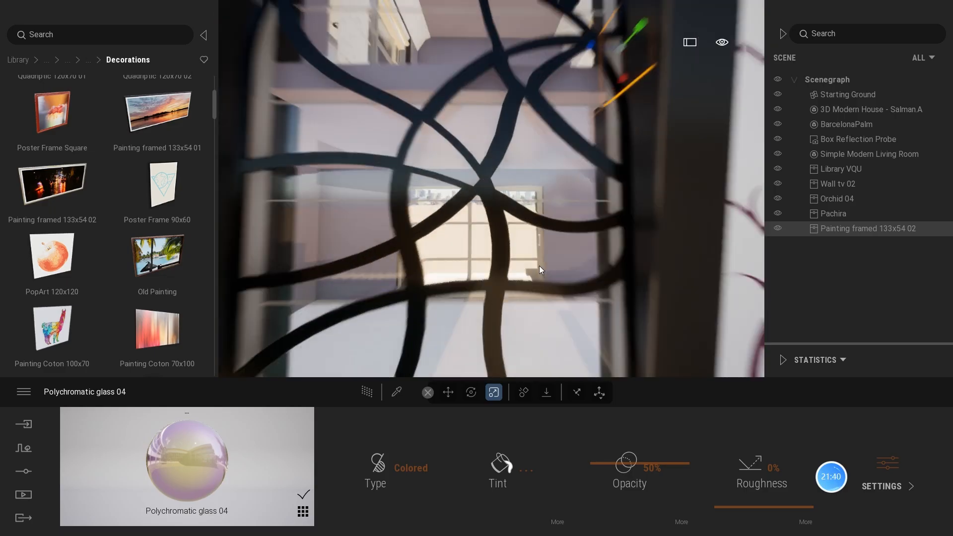
scroll(541, 268, up, 4)
scroll(553, 285, down, 3)
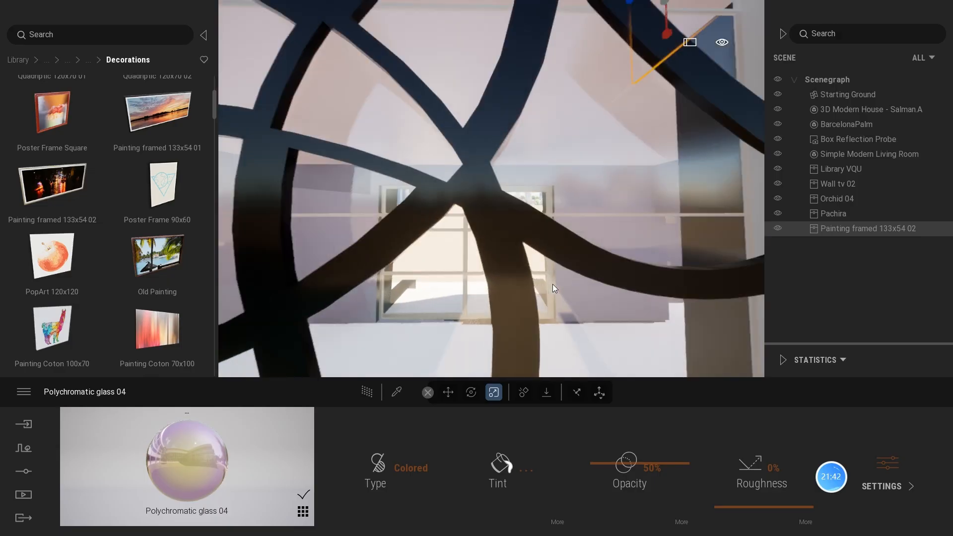
scroll(552, 284, up, 5)
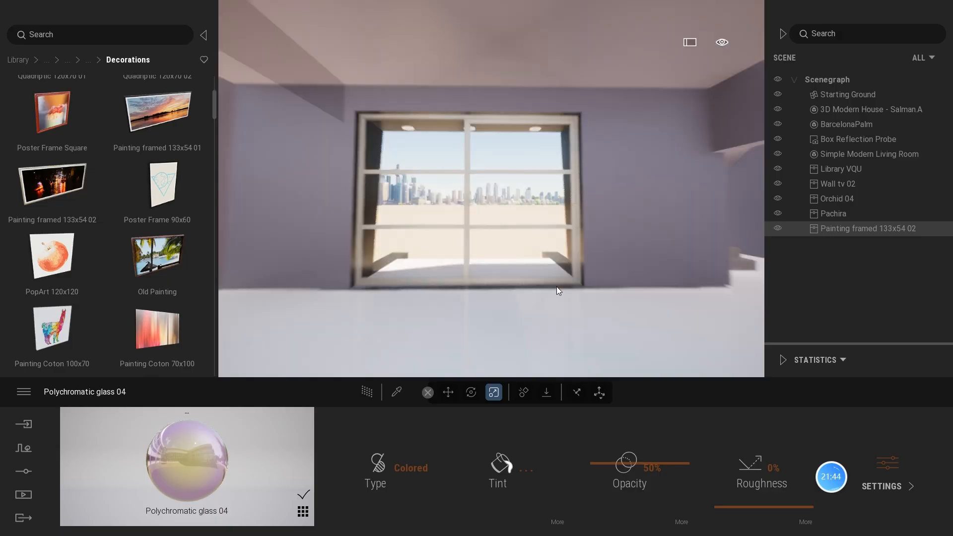
scroll(557, 290, up, 1)
scroll(556, 291, down, 3)
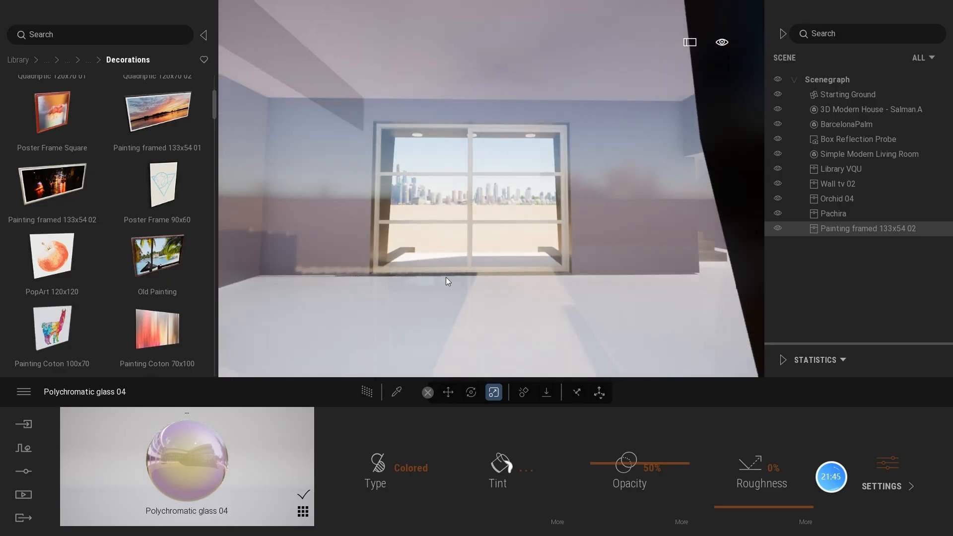
- Search the Sketchfab library for "modern living room" and look over the resulting models
click(18, 60)
click(45, 335)
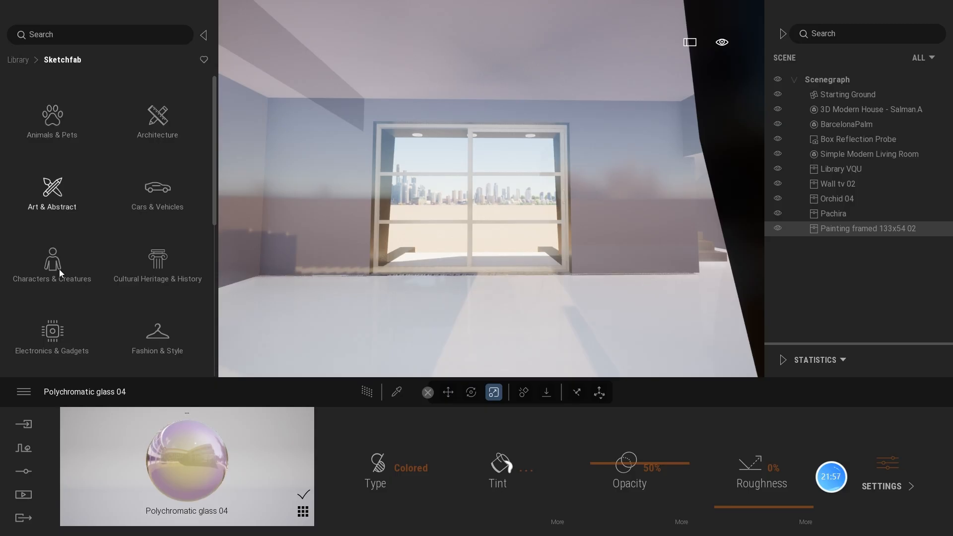
click(18, 60)
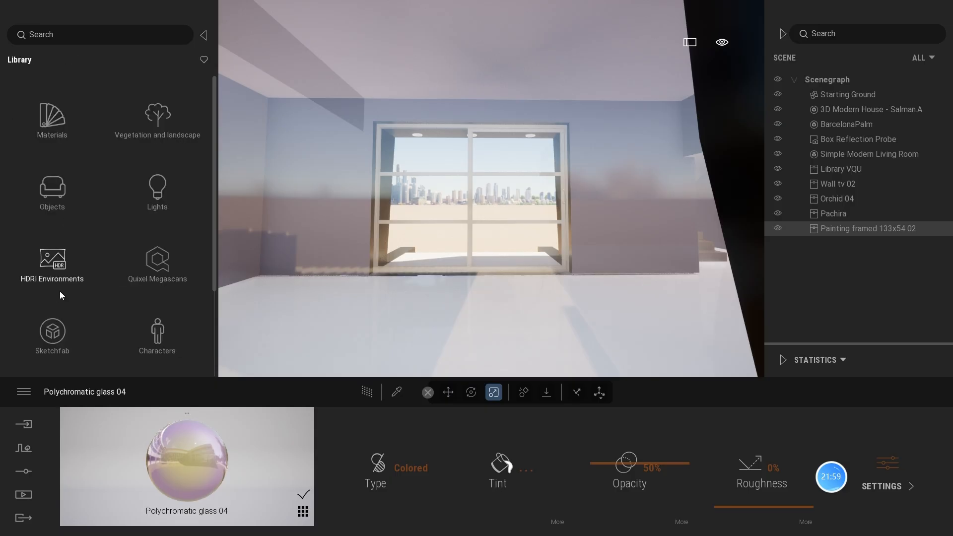
click(53, 331)
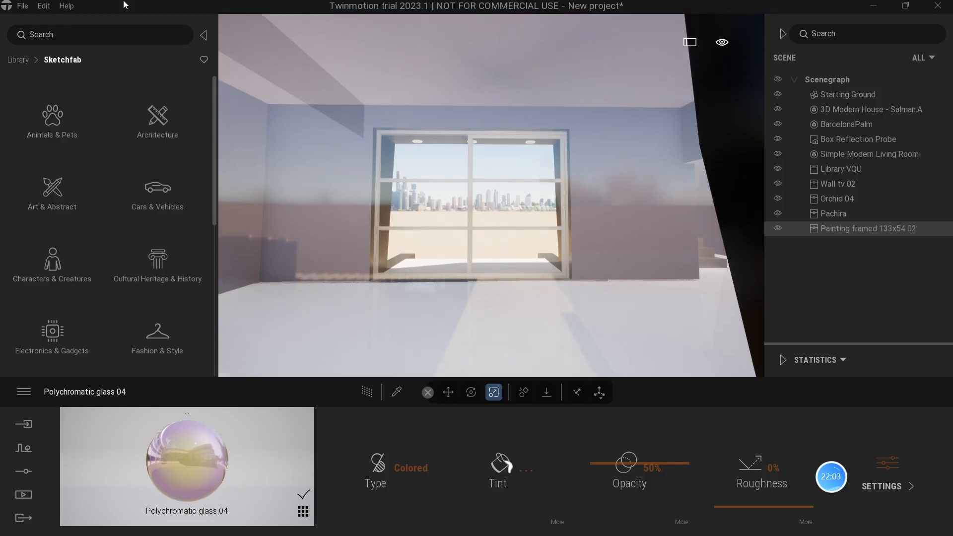
text(mod)
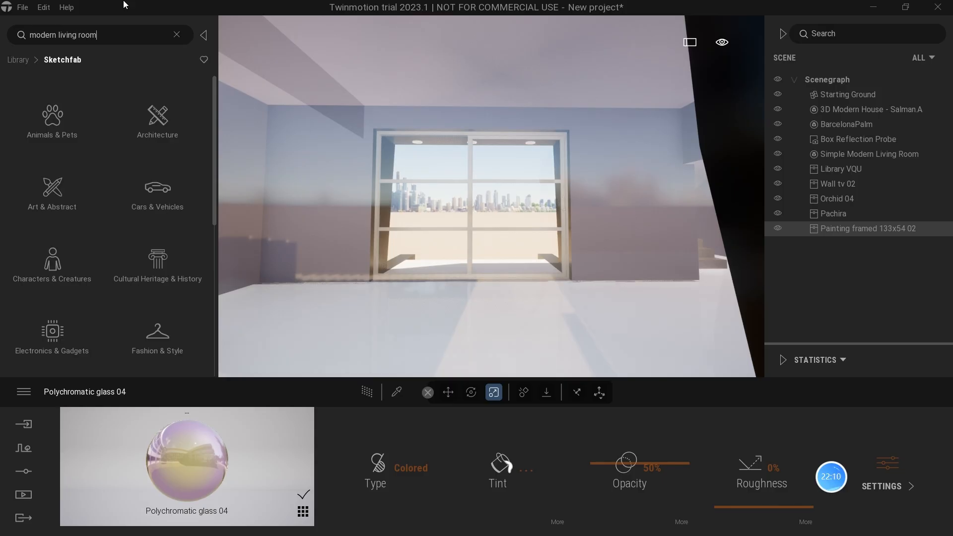
text(ern living room)
key(Return)
mouse_move(144, 211)
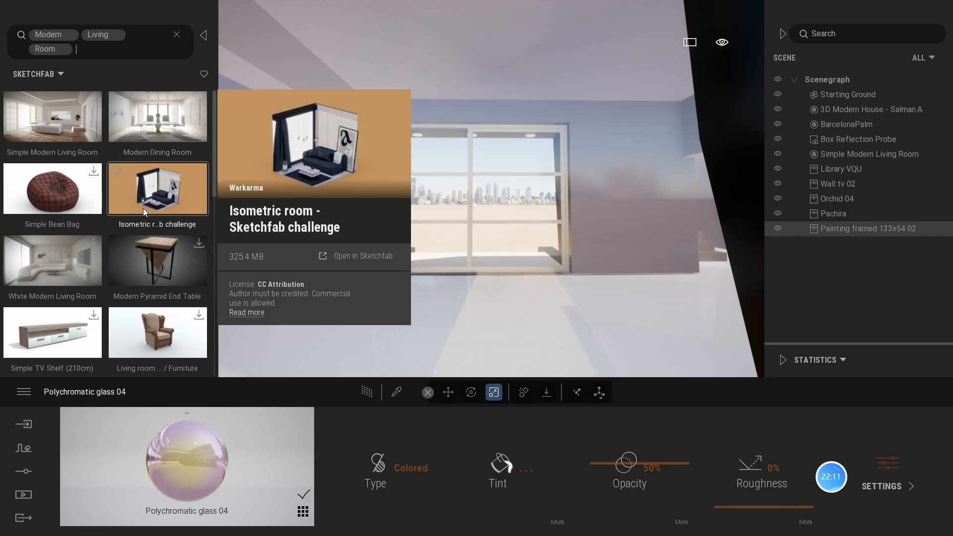
mouse_move(131, 297)
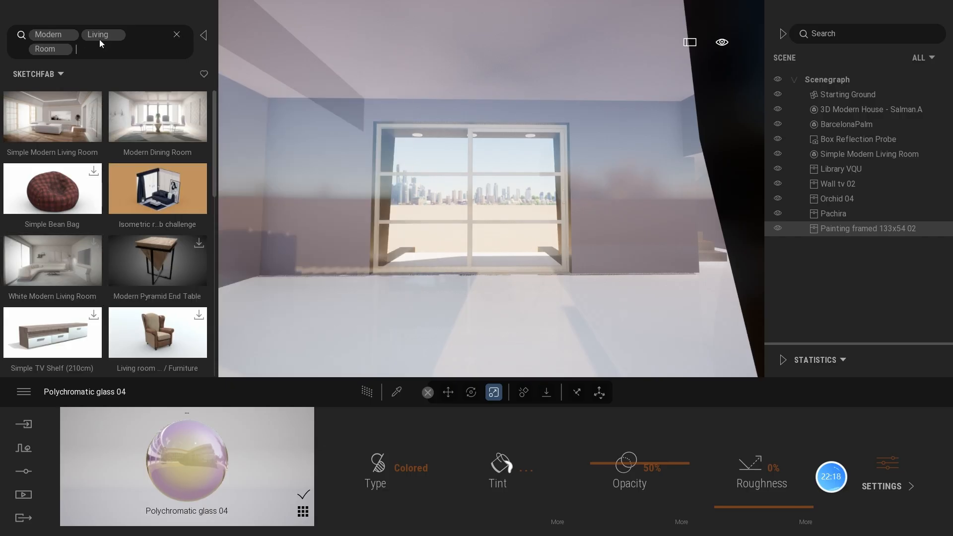
- Remove the Living keyword from the Sketchfab search, check the models found and clear the search
click(115, 37)
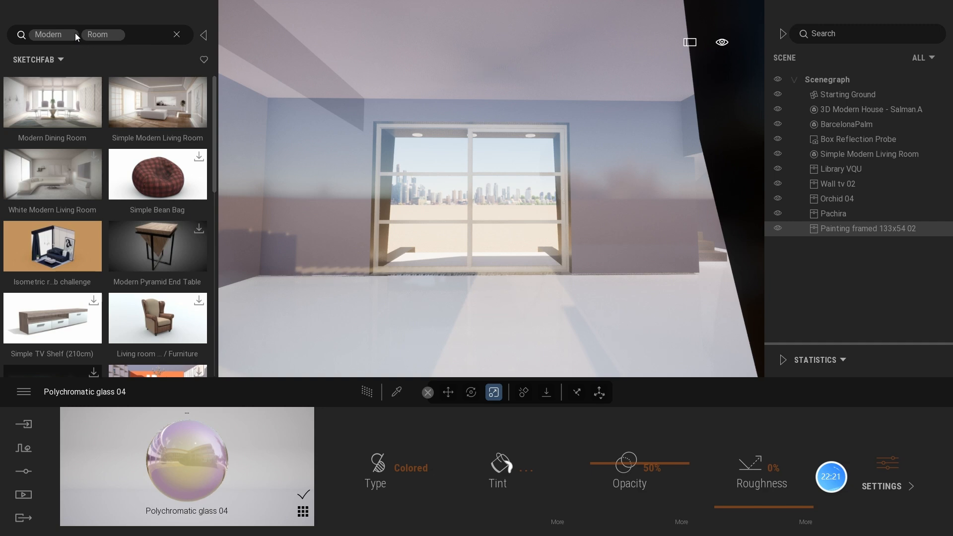
mouse_move(123, 111)
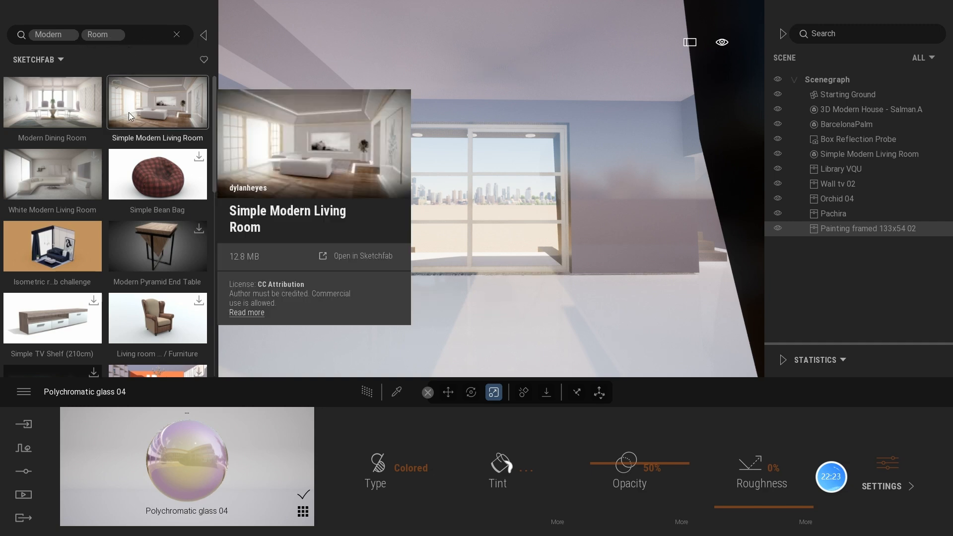
click(177, 35)
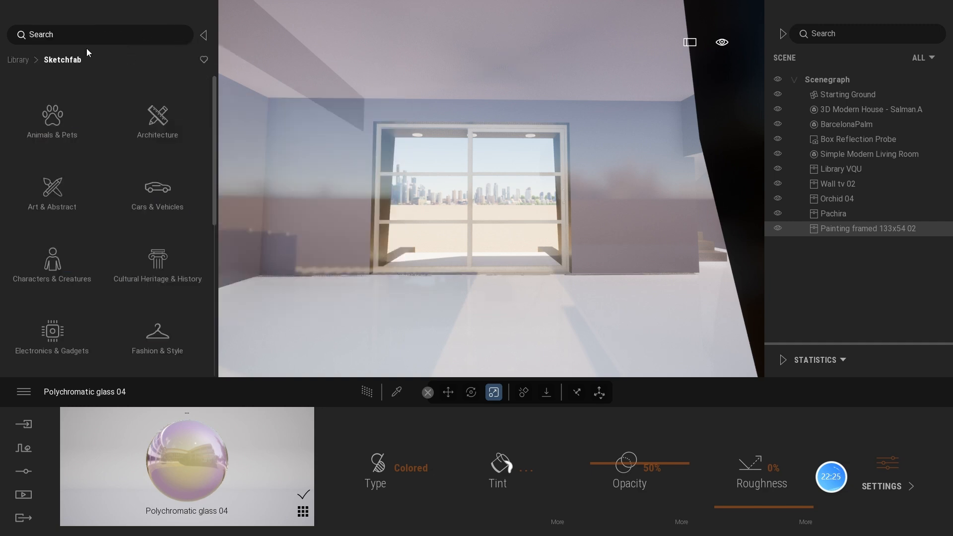
- Search the Sketchfab library for "modern bedroom"
click(61, 33)
text(modern b)
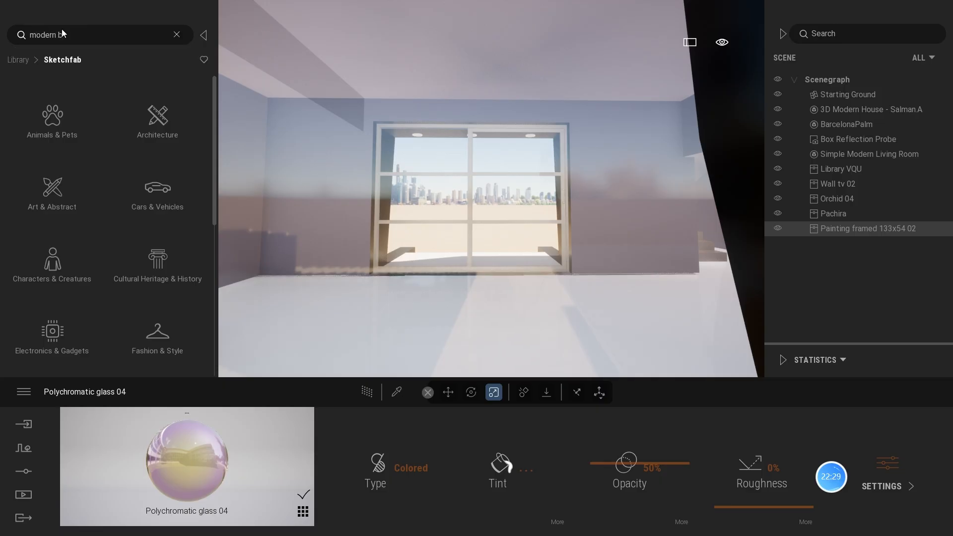
text(edrr)
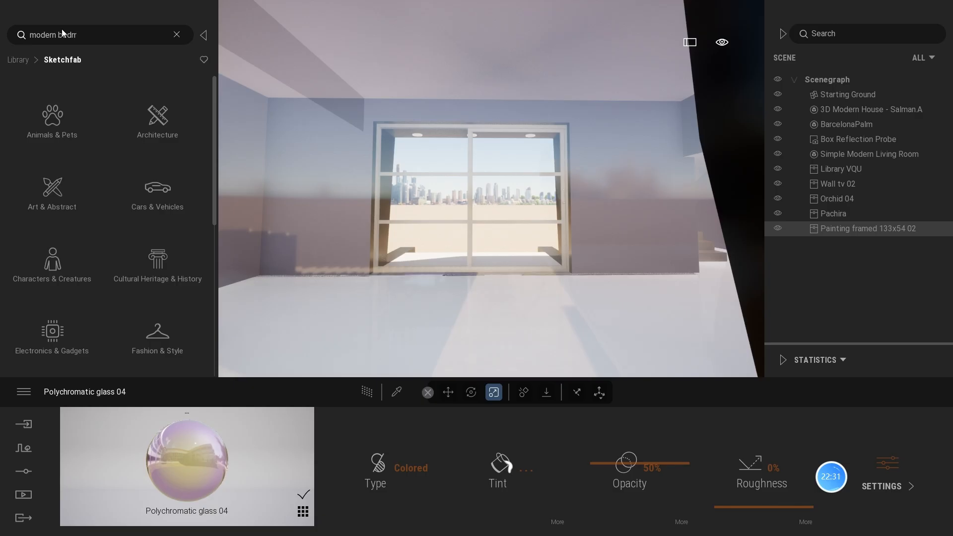
key(BackSpace)
text(oom)
mouse_move(178, 1)
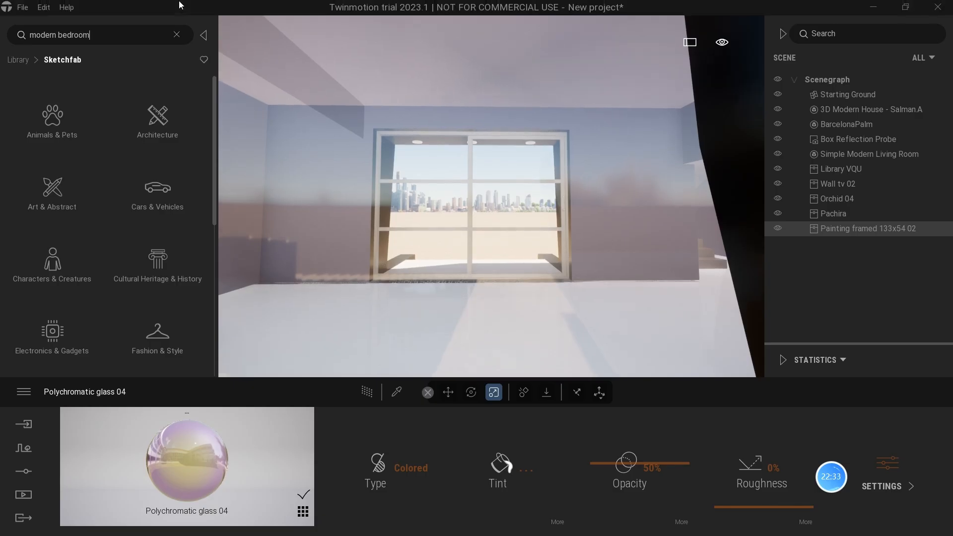
key(Return)
- Try to place the Minimalistic Modern Bedroom model on the floor of the empty room
mouse_move(57, 97)
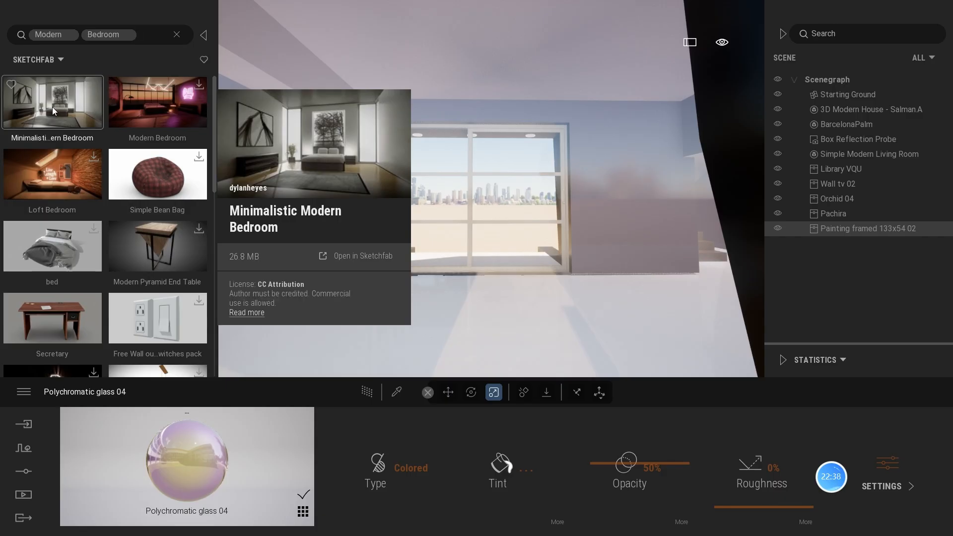
drag(53, 107, 535, 309)
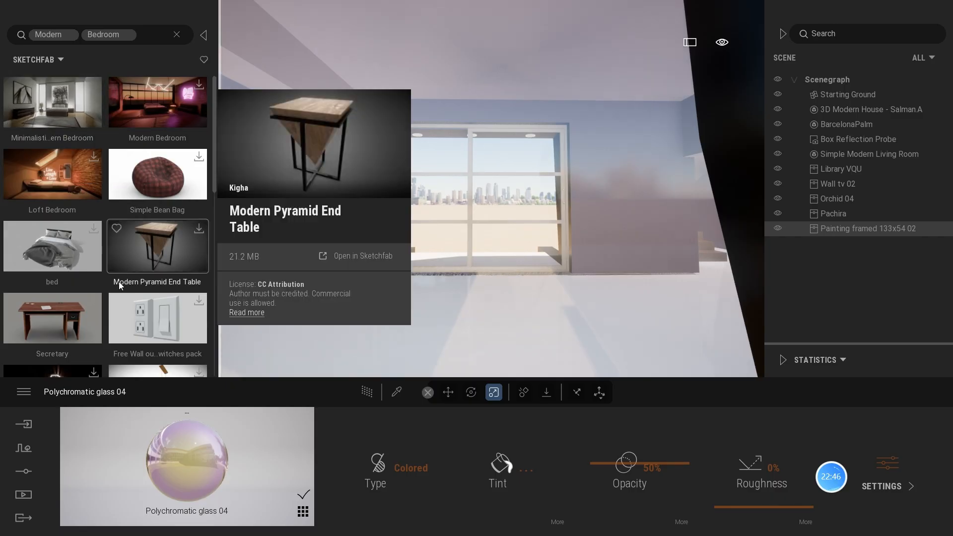
- Look through the Sketchfab results for modern bedroom models, comparing the beds and complete bedroom sets that could furnish the empty room
scroll(119, 271, down, 5)
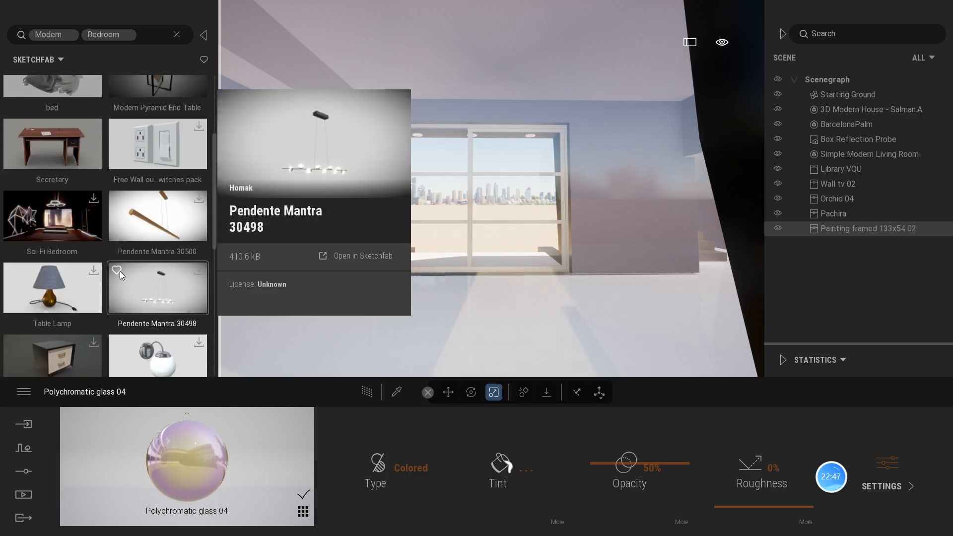
scroll(109, 254, down, 10)
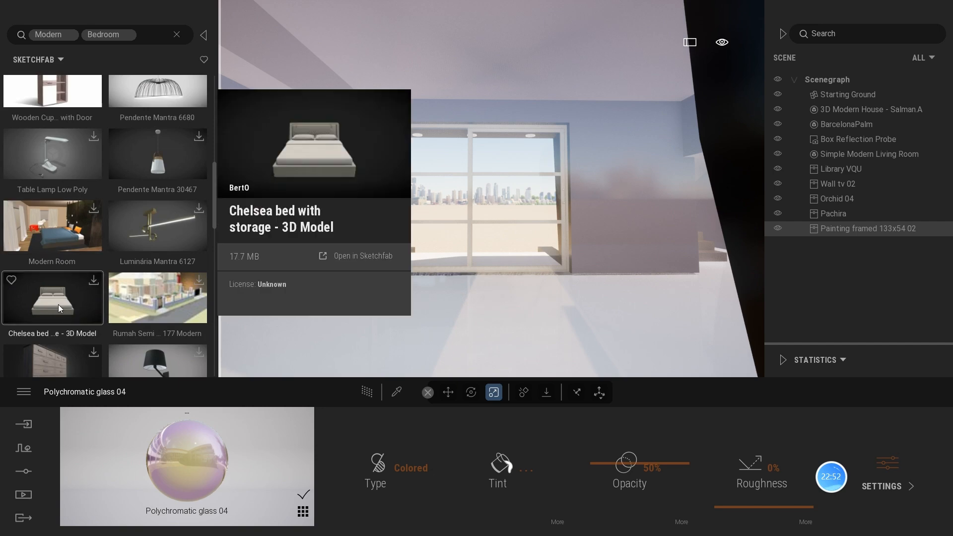
mouse_move(74, 228)
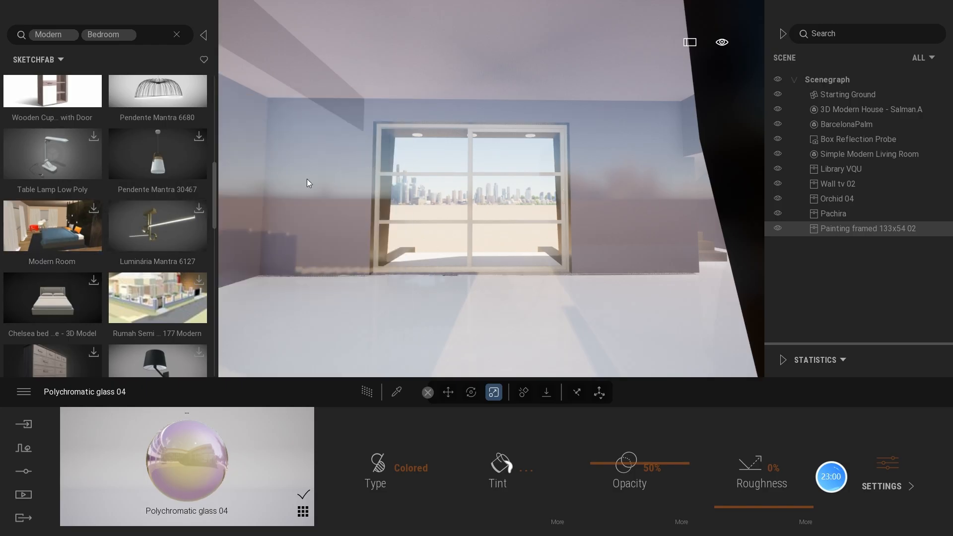
scroll(670, 247, down, 3)
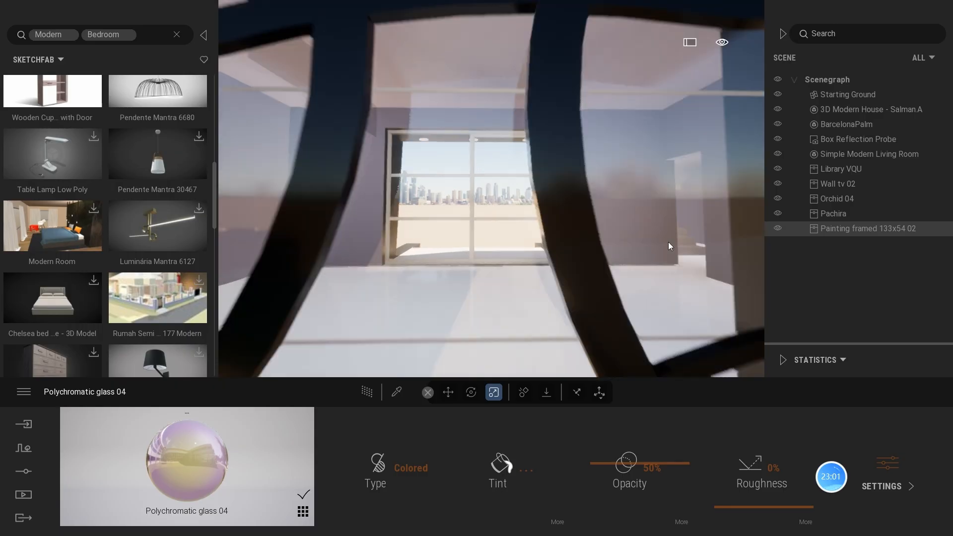
scroll(667, 236, up, 4)
scroll(157, 243, down, 2)
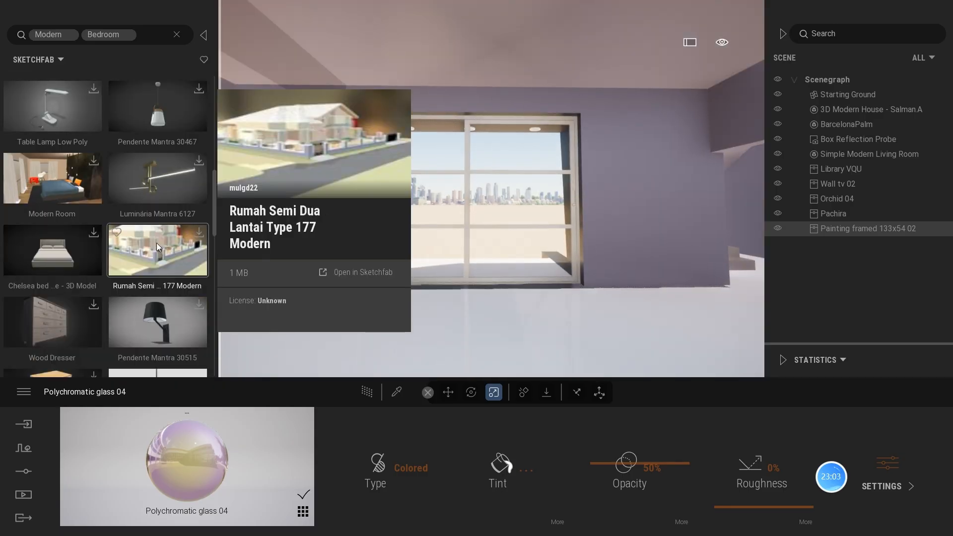
scroll(155, 243, down, 5)
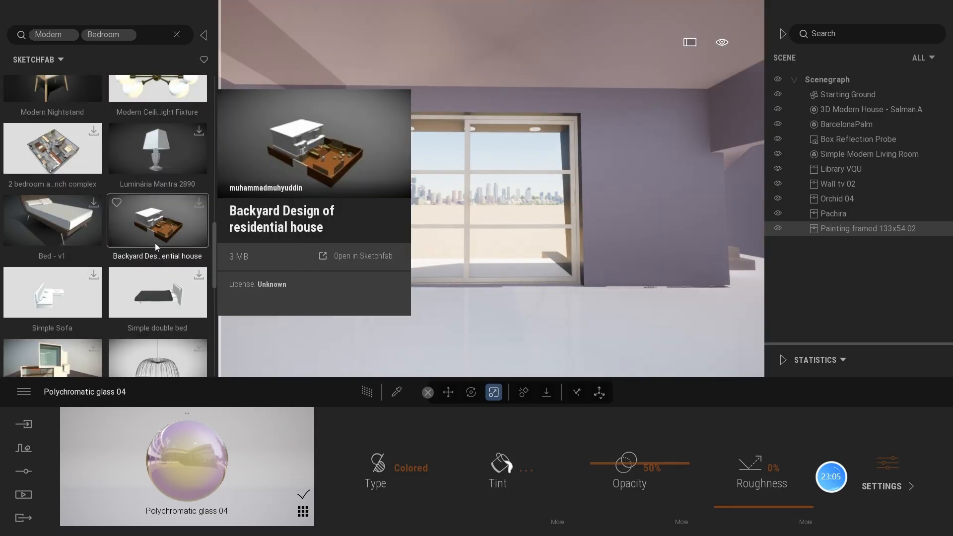
scroll(155, 243, down, 2)
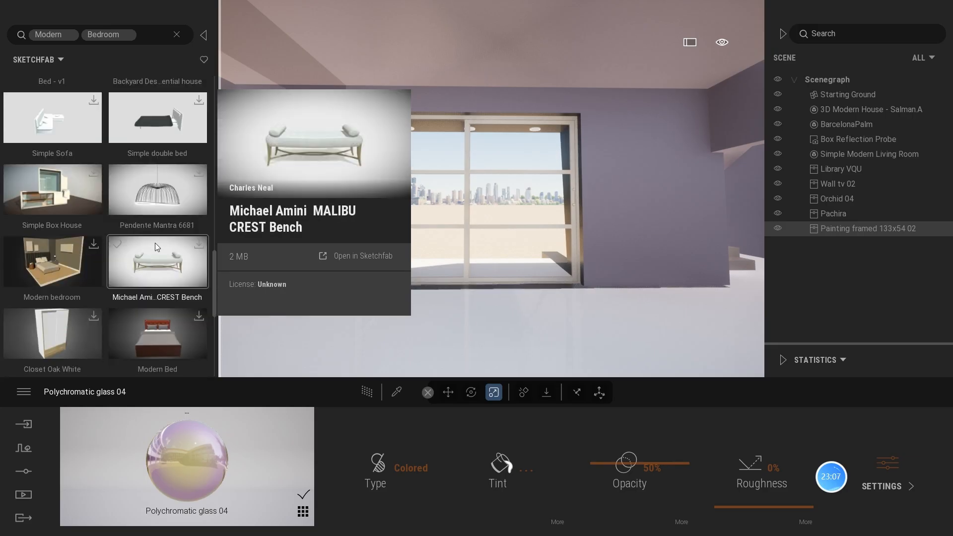
scroll(155, 243, down, 1)
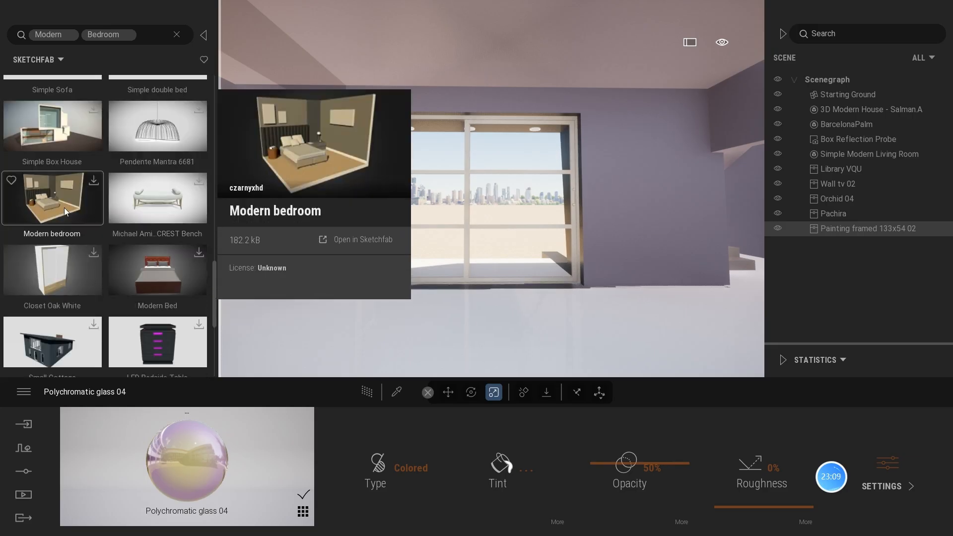
scroll(130, 253, down, 2)
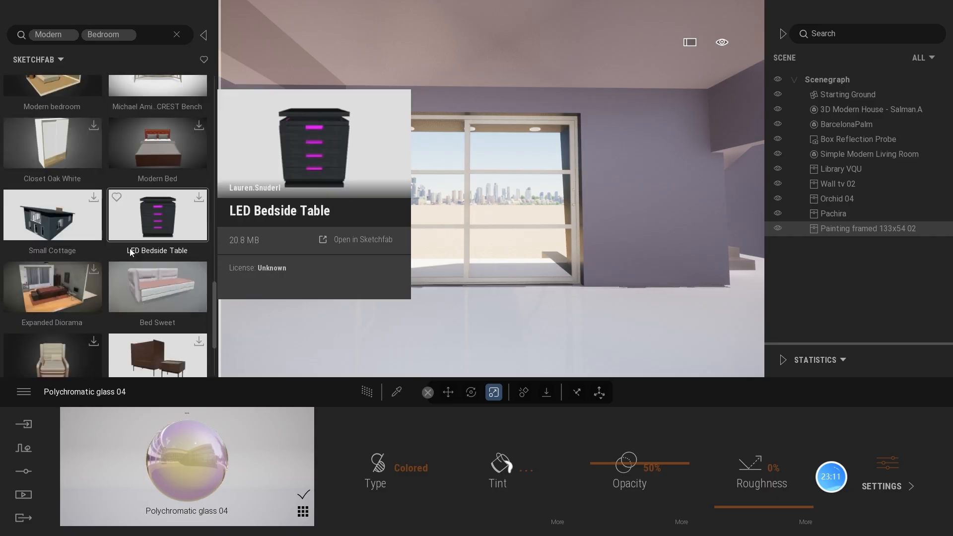
scroll(131, 252, down, 1)
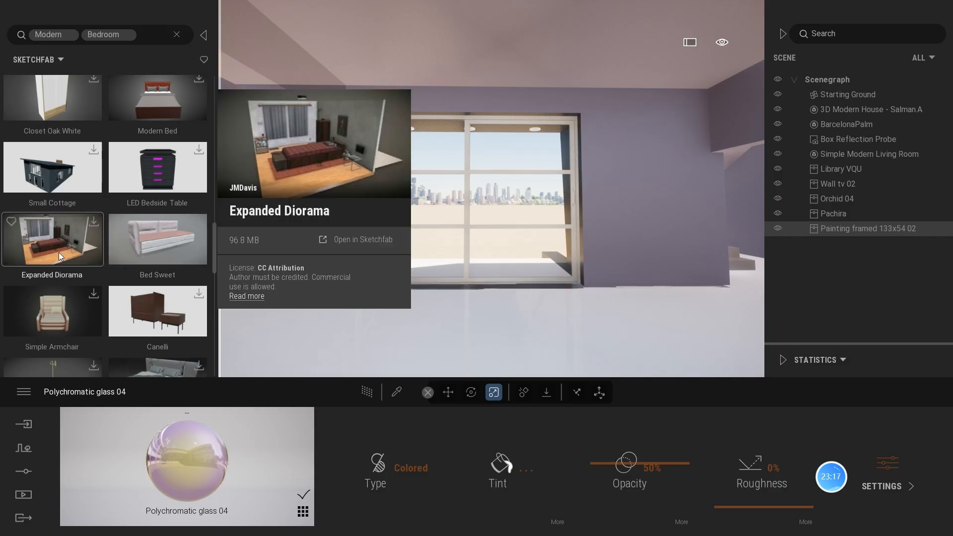
scroll(59, 252, down, 1)
scroll(156, 256, down, 4)
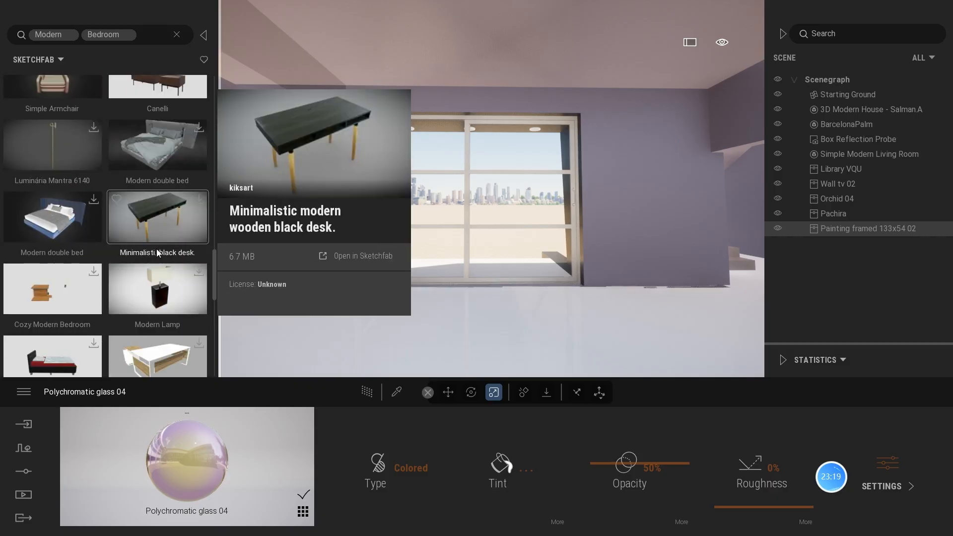
scroll(158, 253, down, 1)
scroll(159, 253, down, 1)
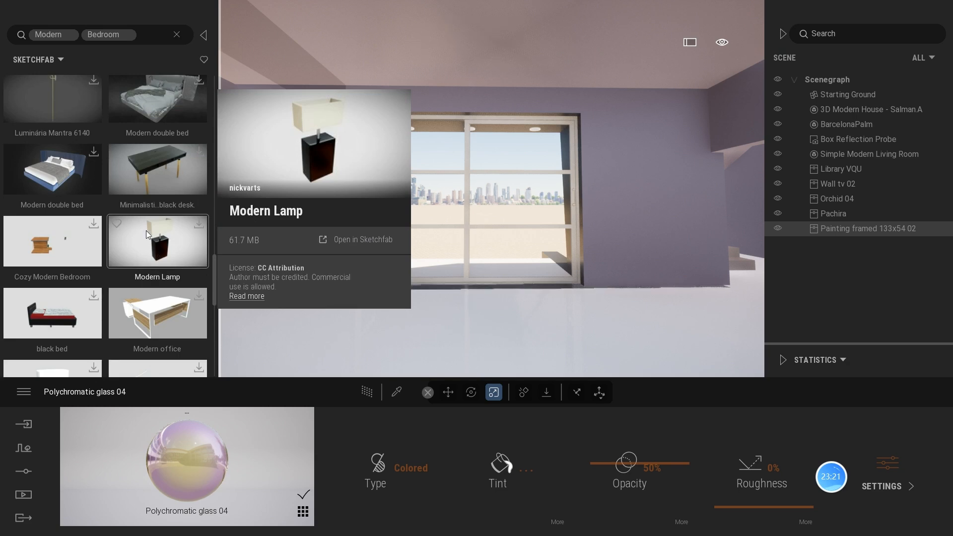
scroll(146, 231, down, 4)
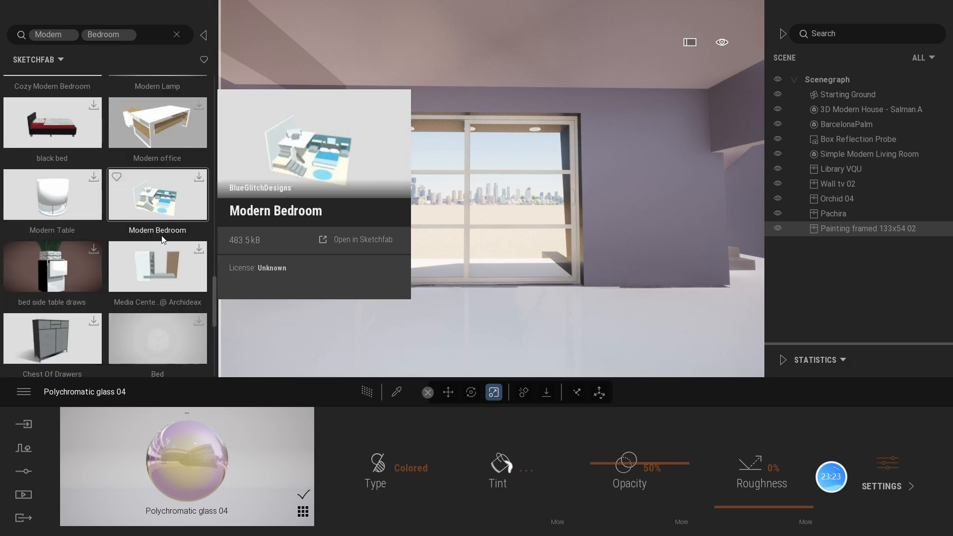
scroll(161, 236, up, 8)
scroll(162, 236, up, 8)
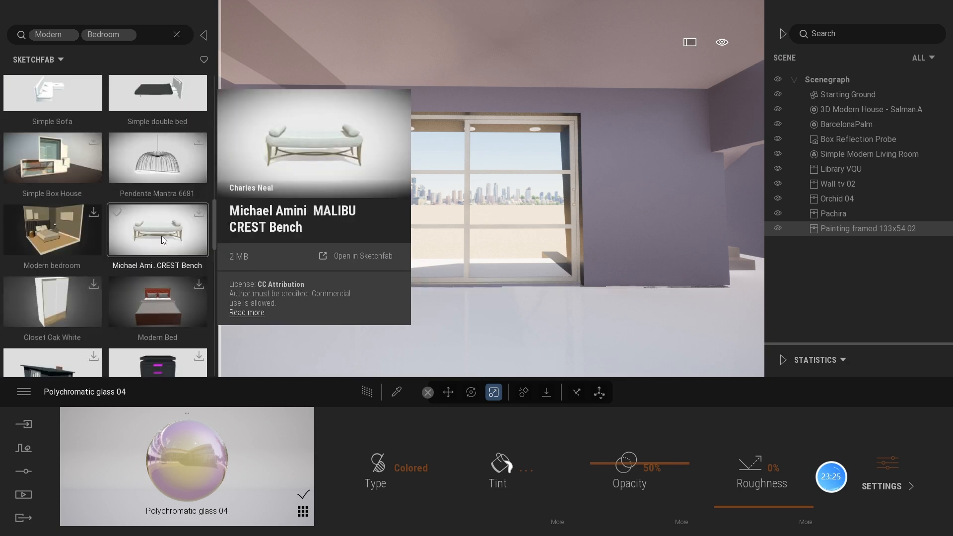
- Download the Modern Room model from the Sketchfab results and place it on the floor in front of the window
scroll(161, 236, up, 3)
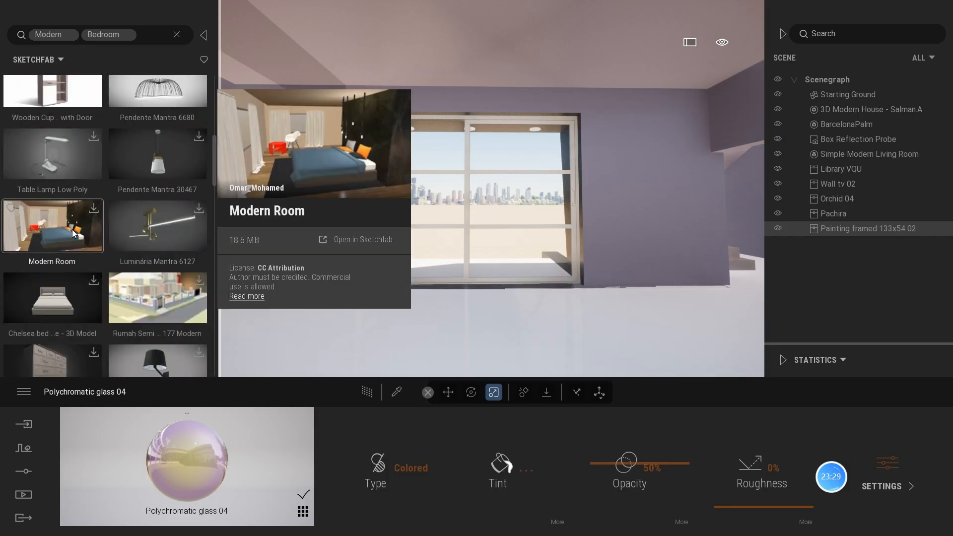
drag(72, 230, 497, 311)
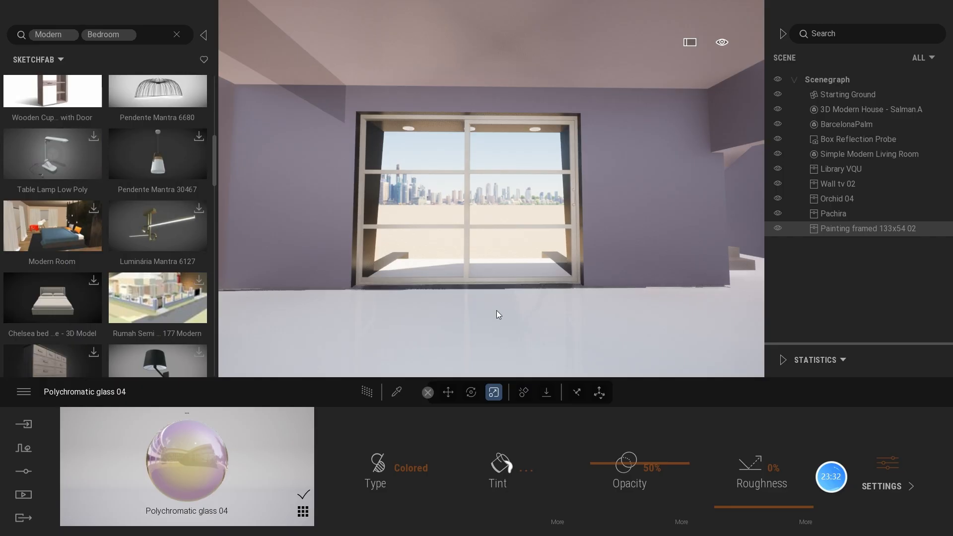
mouse_move(85, 222)
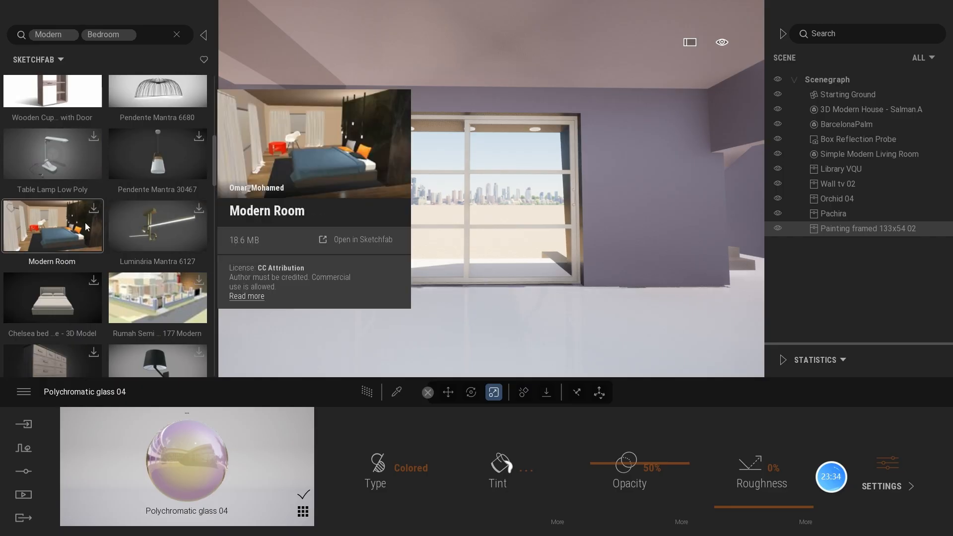
click(95, 212)
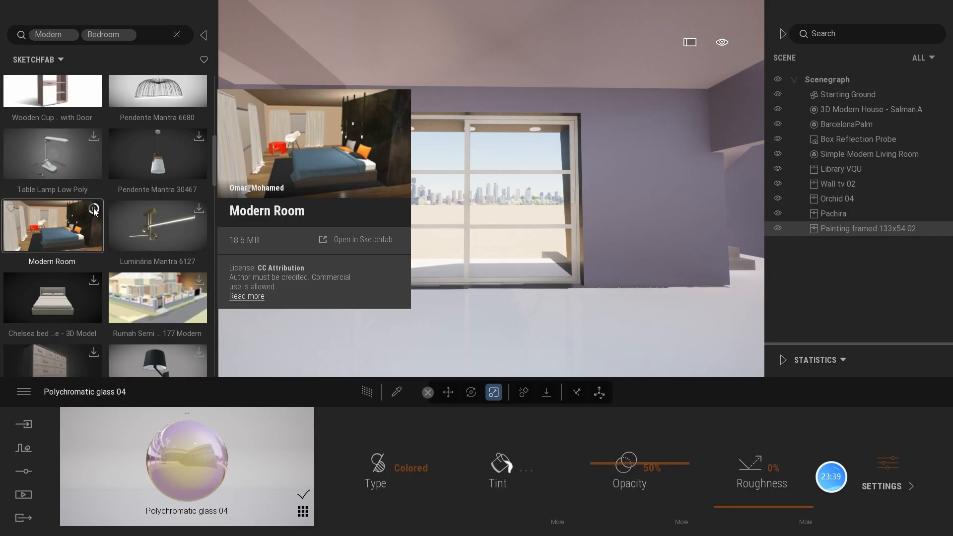
drag(53, 231, 498, 353)
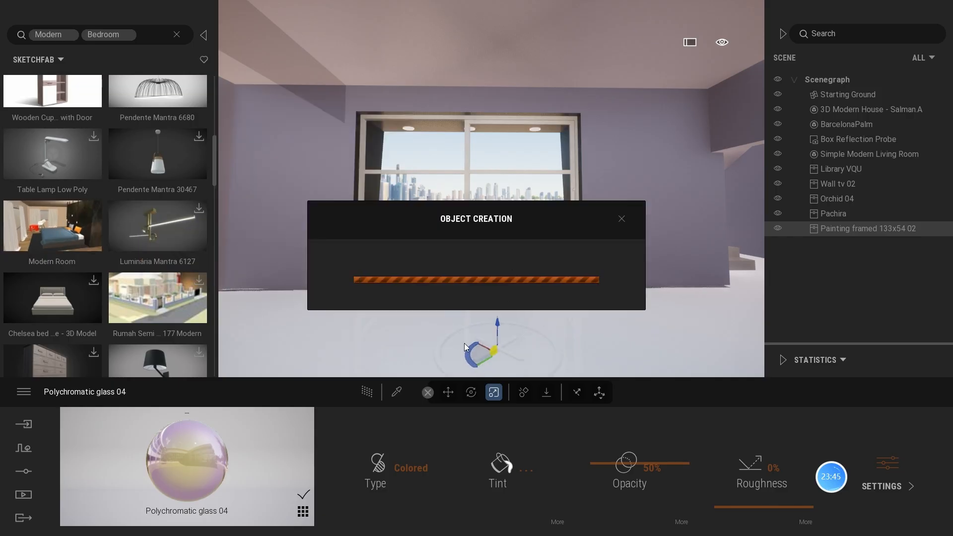
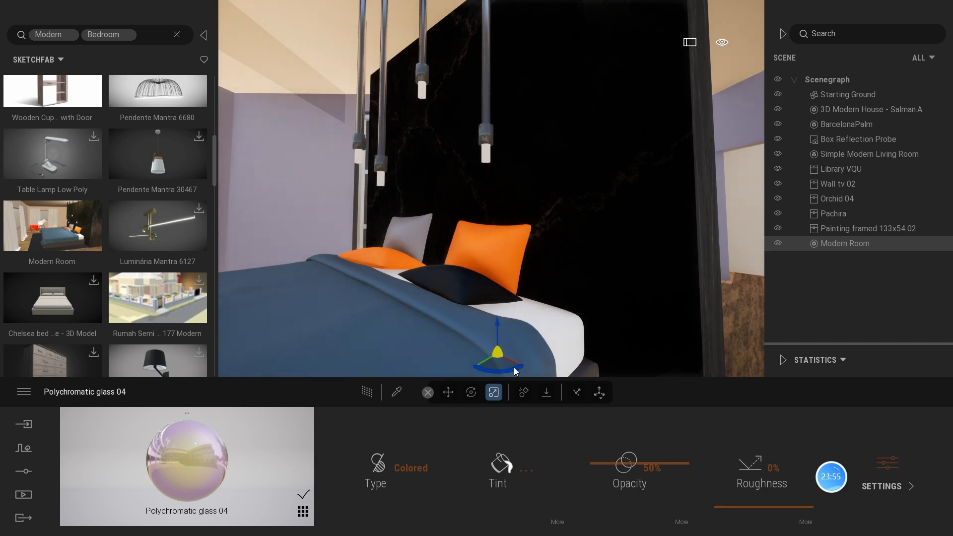
- Move the Modern Room sideways until its bed no longer covers the window, and scale the model down uniformly
drag(514, 367, 565, 354)
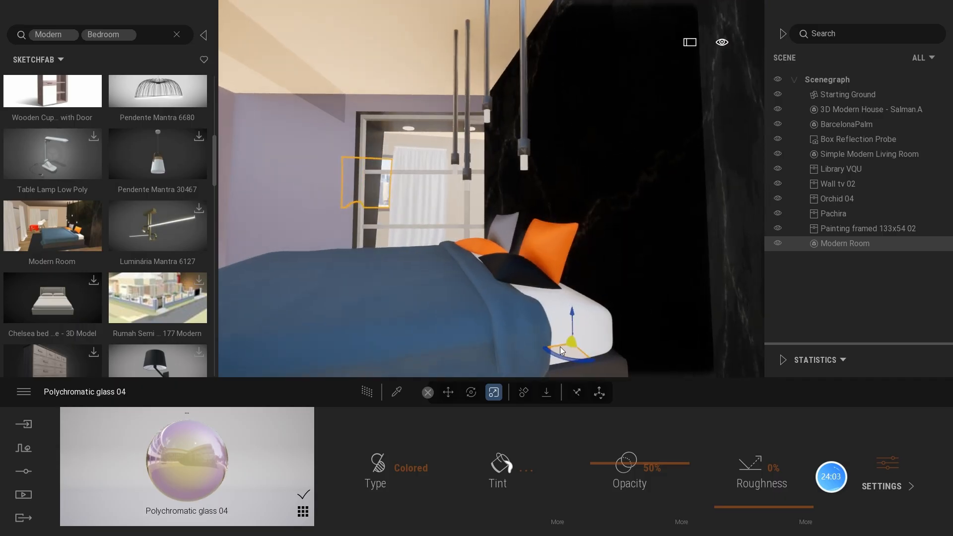
drag(560, 347, 725, 332)
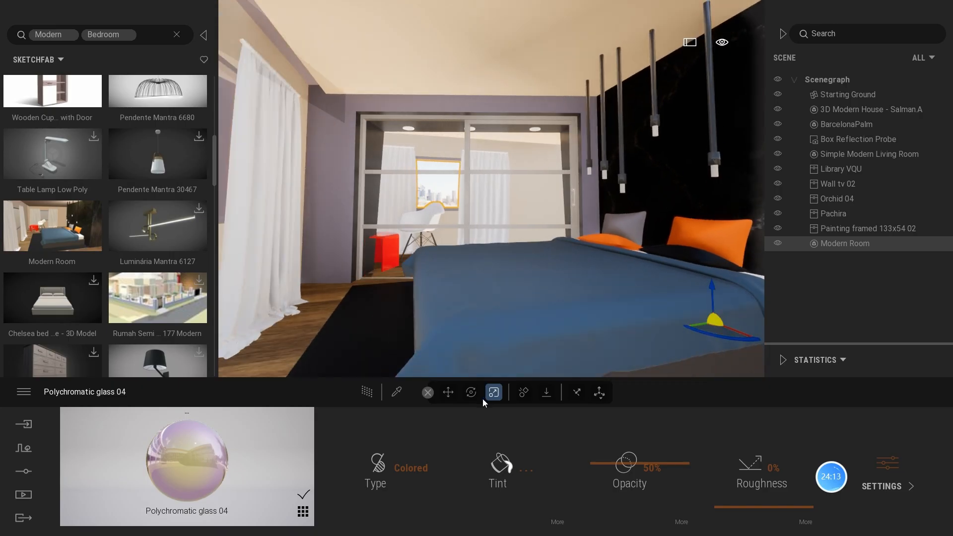
click(494, 393)
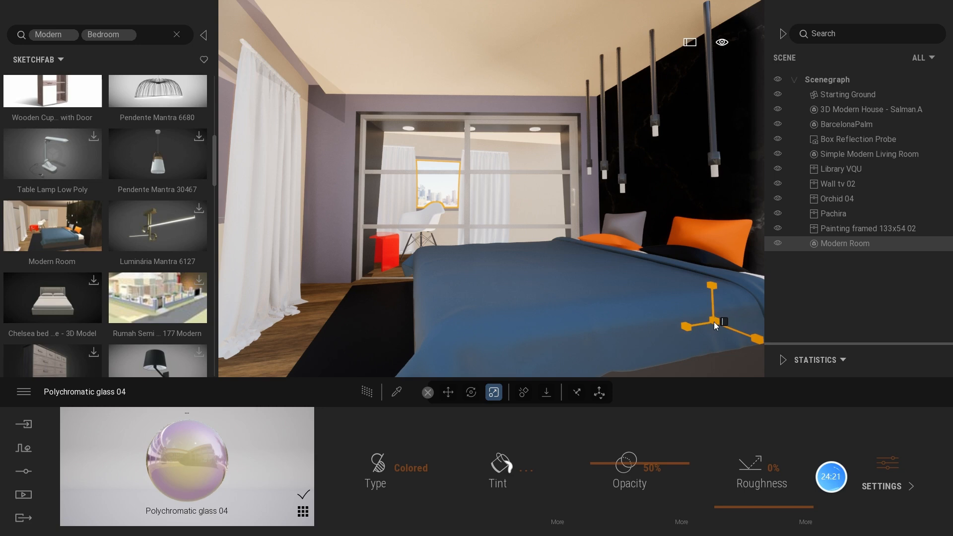
key(Return)
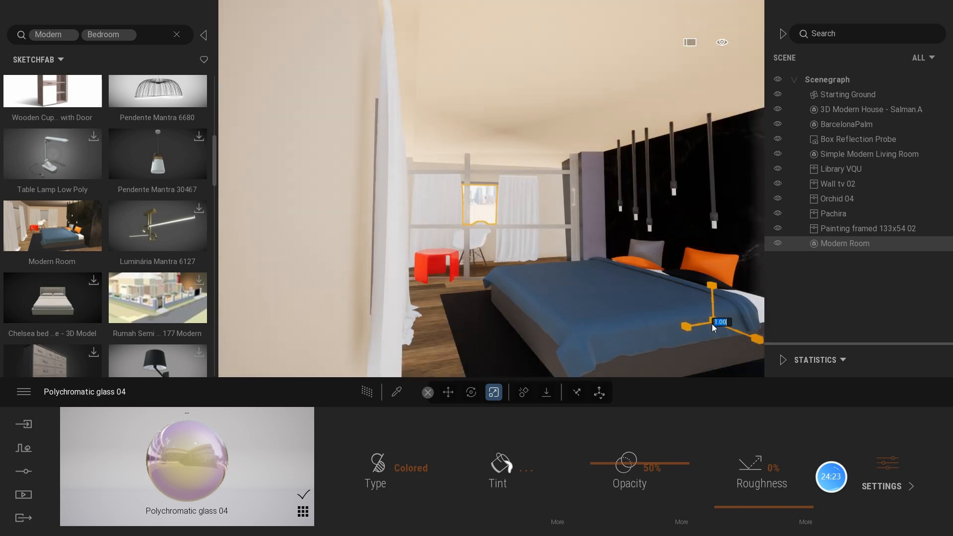
- Rotate the Modern Room about its vertical axis to turn its walls relative to the house, and check the interior
right_drag(672, 312, 668, 305)
scroll(731, 291, down, 1)
scroll(730, 291, up, 2)
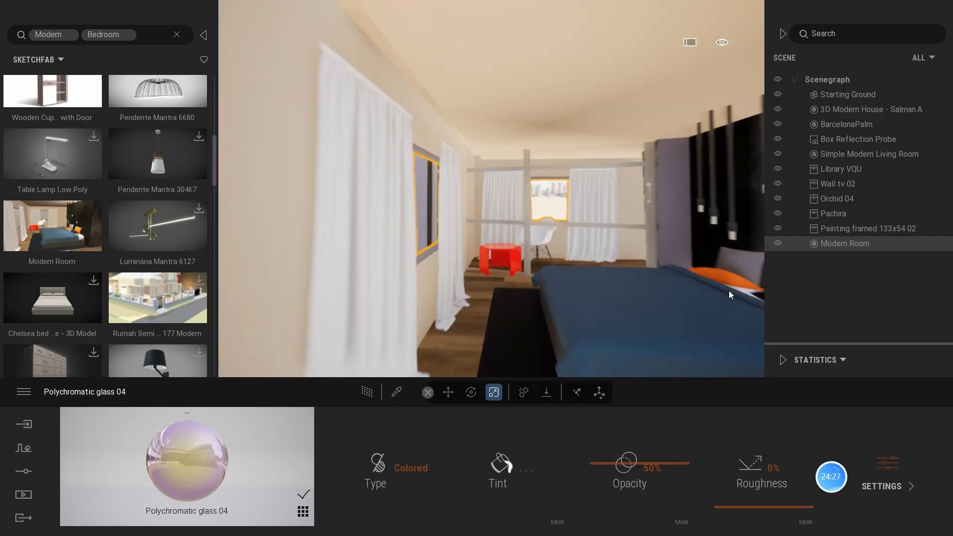
scroll(726, 282, down, 1)
scroll(726, 282, down, 3)
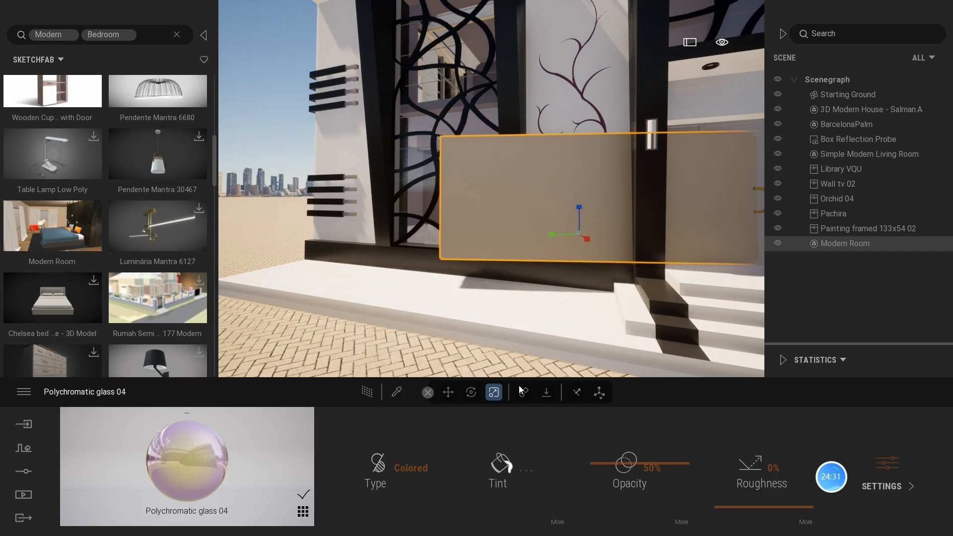
click(471, 393)
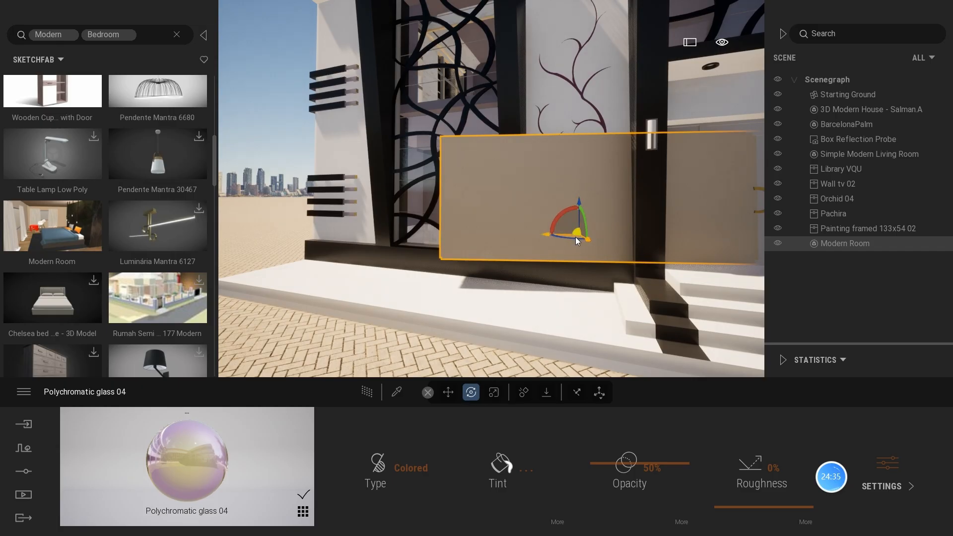
drag(575, 237, 566, 240)
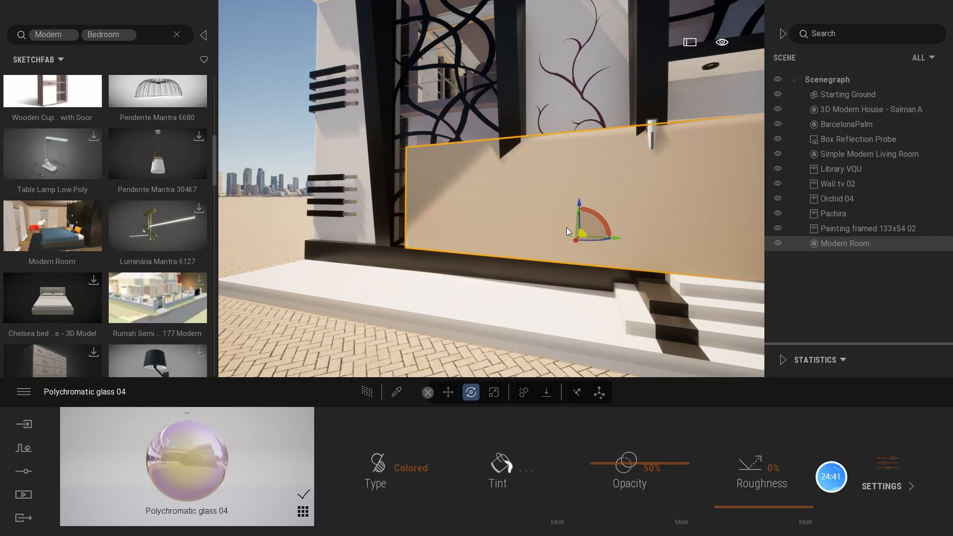
scroll(584, 235, up, 5)
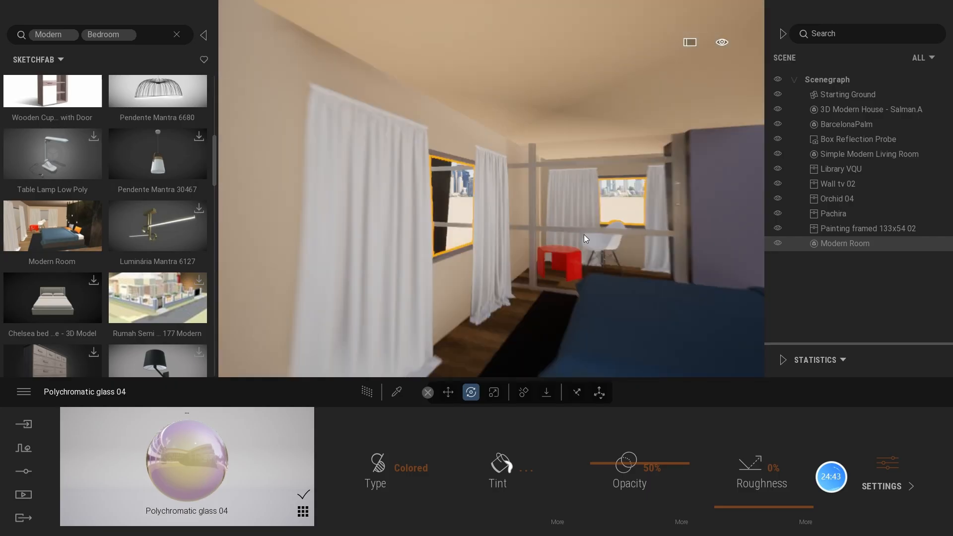
scroll(597, 246, down, 2)
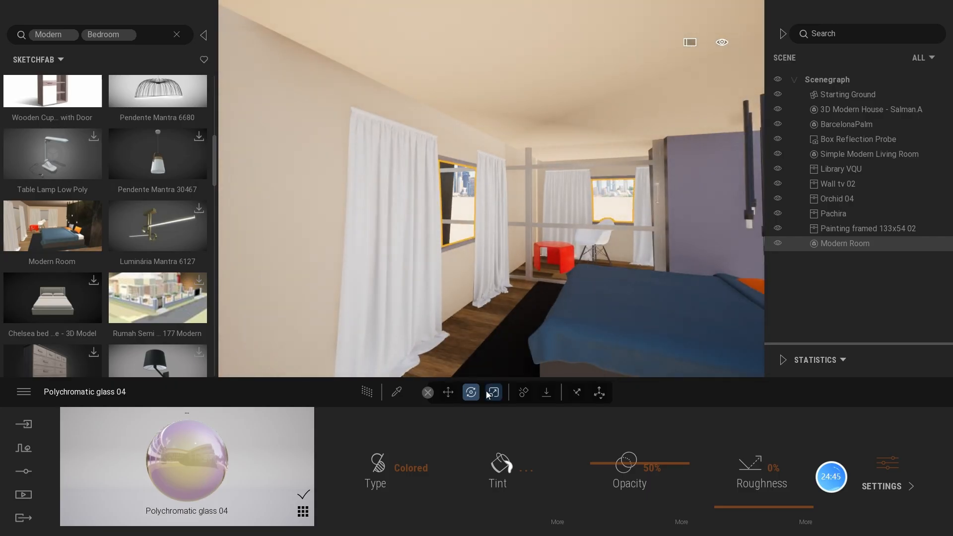
- Shift the Modern Room horizontally in small moves to fit it inside the house, checking the fit from inside
scroll(543, 299, down, 5)
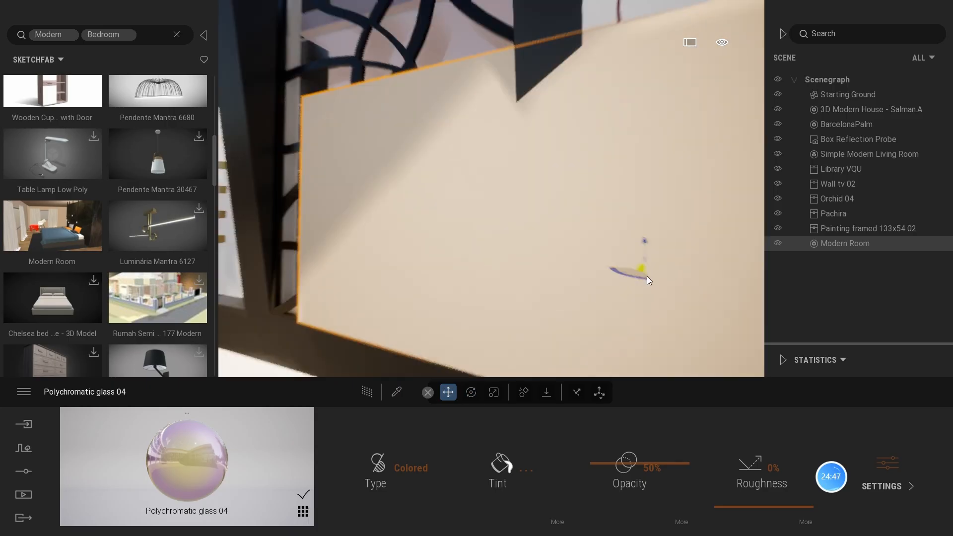
drag(627, 269, 582, 254)
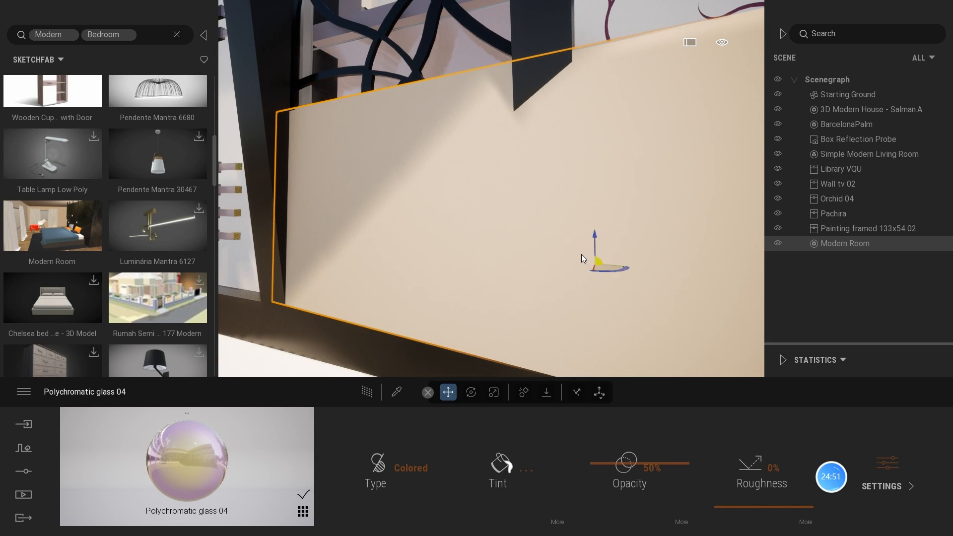
scroll(583, 257, up, 5)
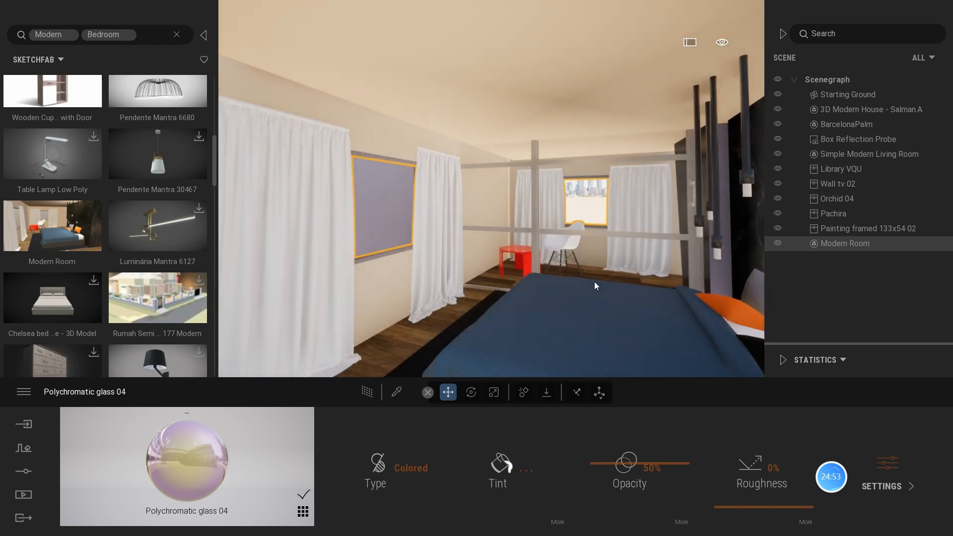
scroll(585, 316, down, 5)
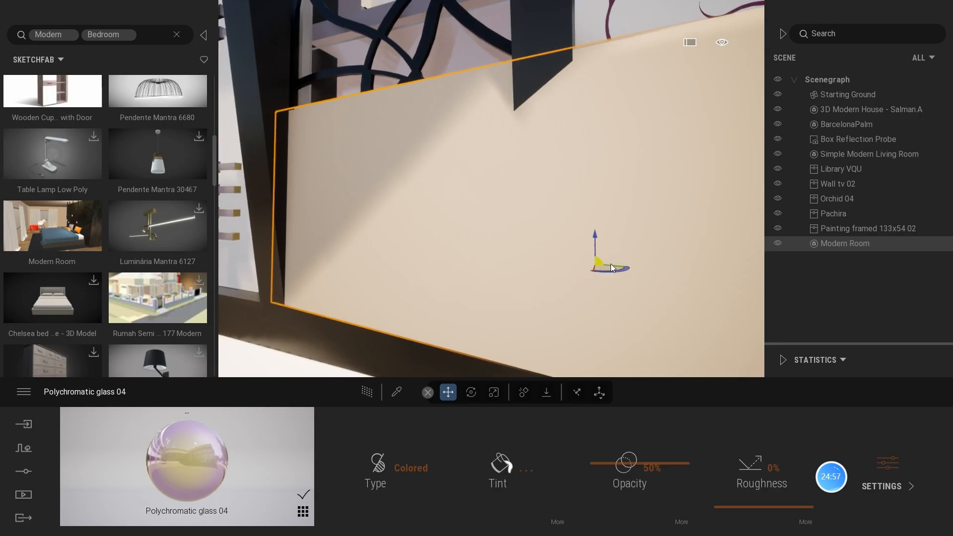
shift+middle_drag(611, 263, 609, 262)
drag(603, 263, 617, 266)
scroll(598, 271, up, 5)
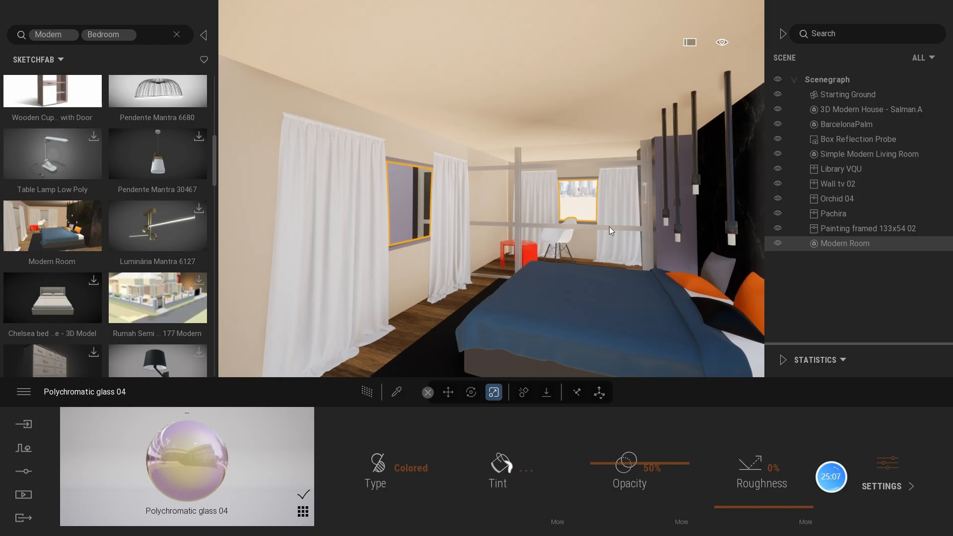
- Scale the Modern Room down further and shift it along the facade by about 187, away from the entrance
scroll(668, 279, down, 6)
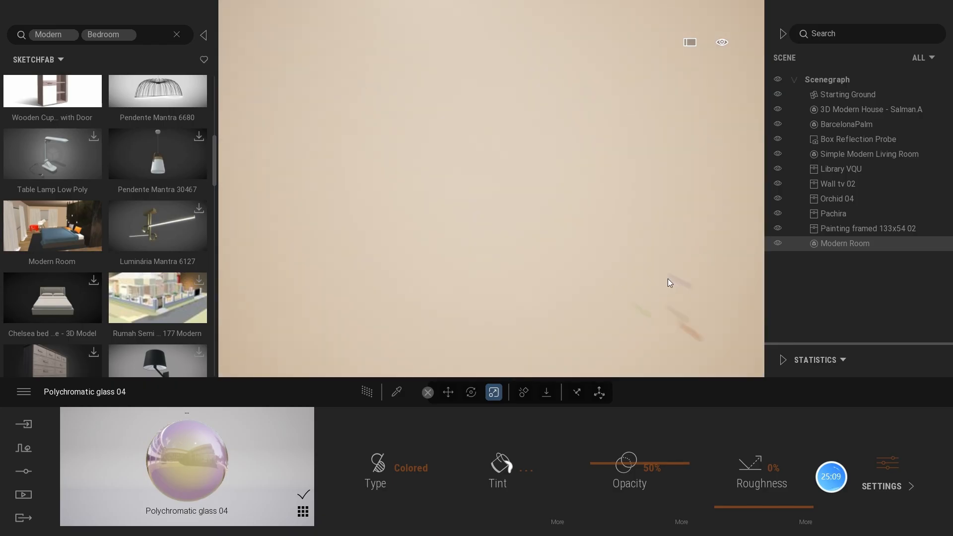
scroll(668, 279, down, 5)
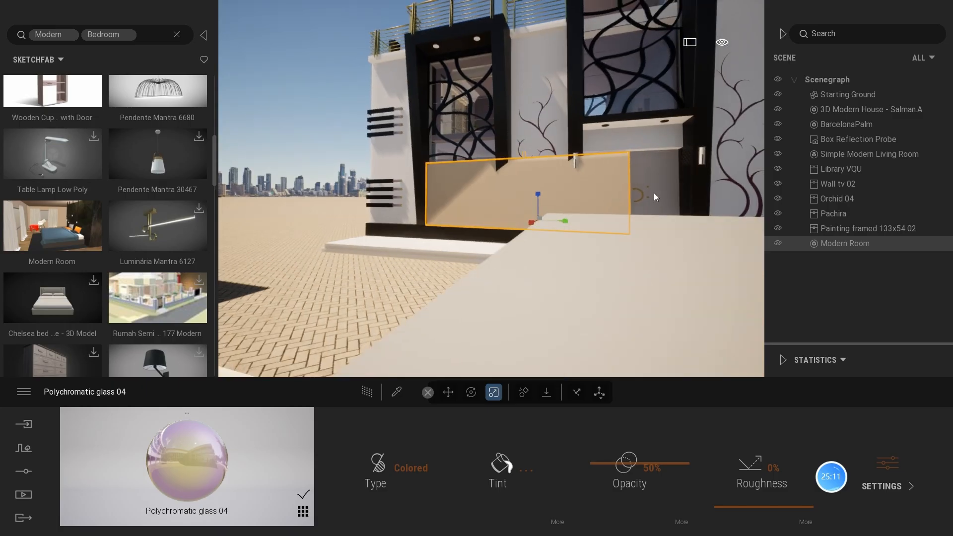
drag(567, 222, 535, 221)
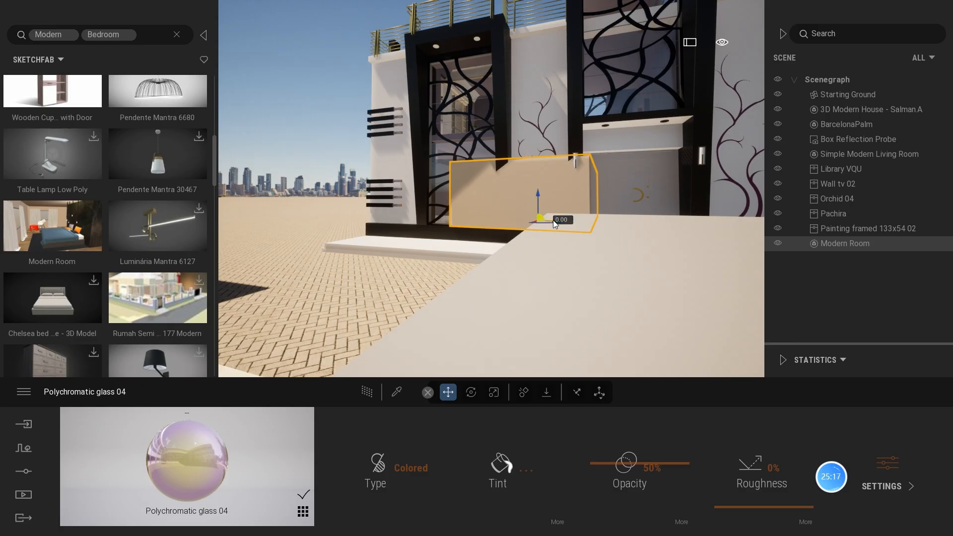
drag(553, 219, 510, 204)
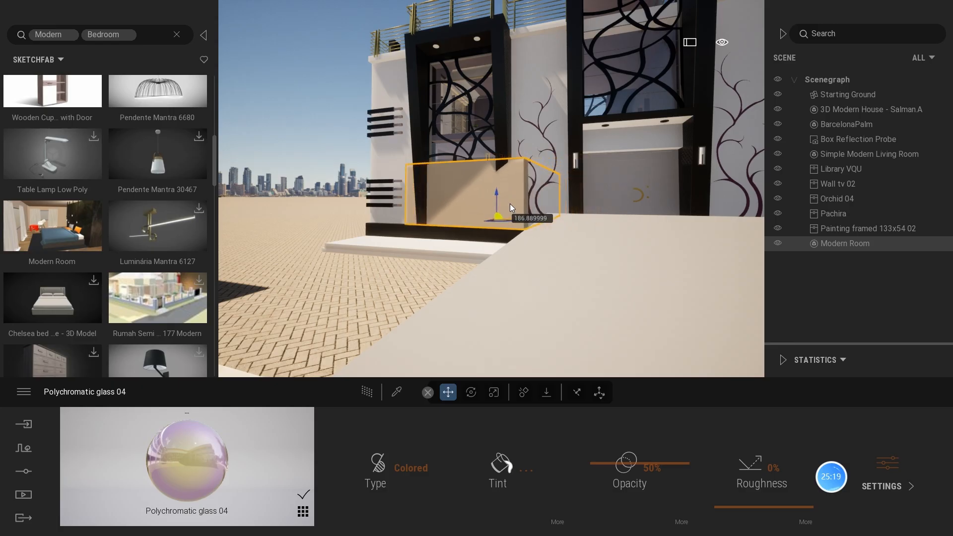
- Try one more horizontal shift of the Modern Room, and delete the model from the scene
scroll(516, 209, up, 6)
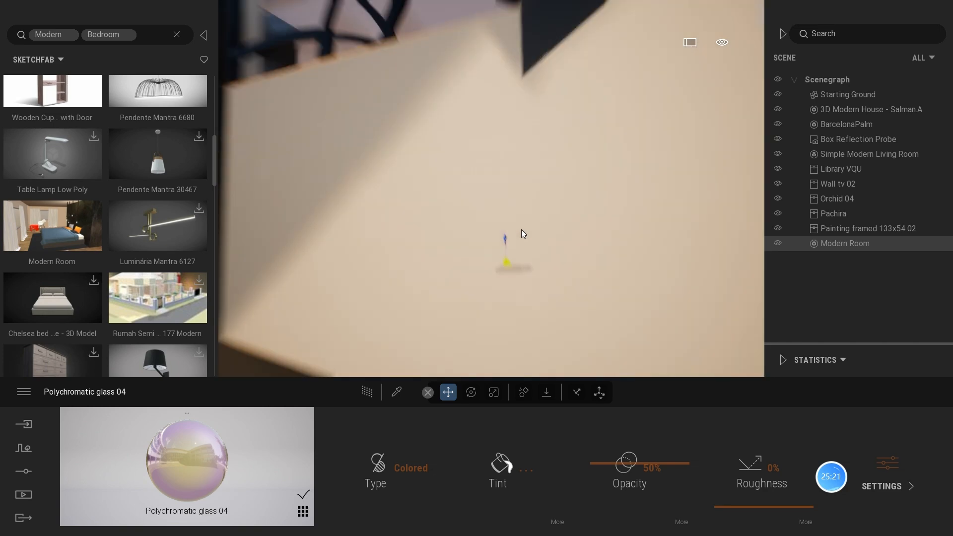
scroll(521, 229, down, 5)
scroll(521, 230, up, 5)
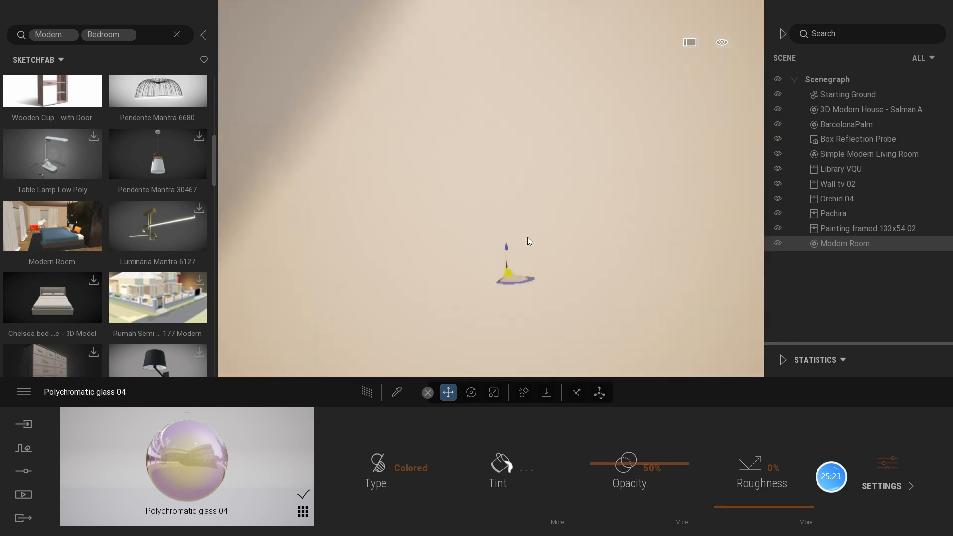
scroll(528, 237, down, 5)
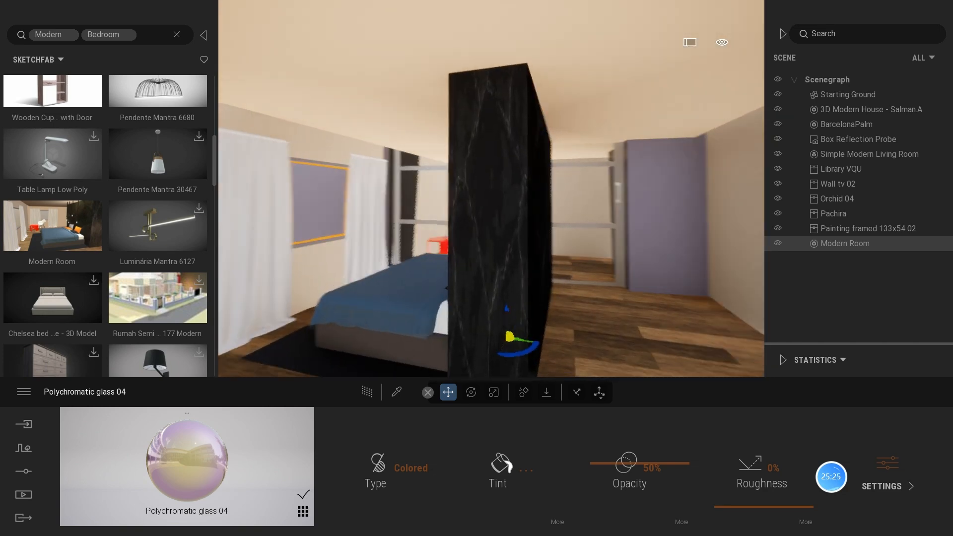
shift+middle_drag(487, 252, 517, 253)
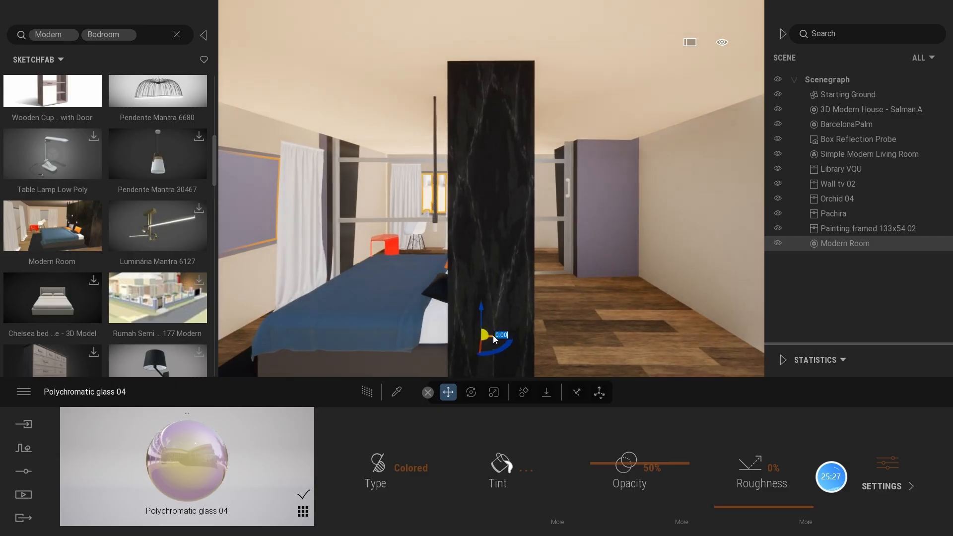
drag(494, 337, 648, 347)
key(Delete)
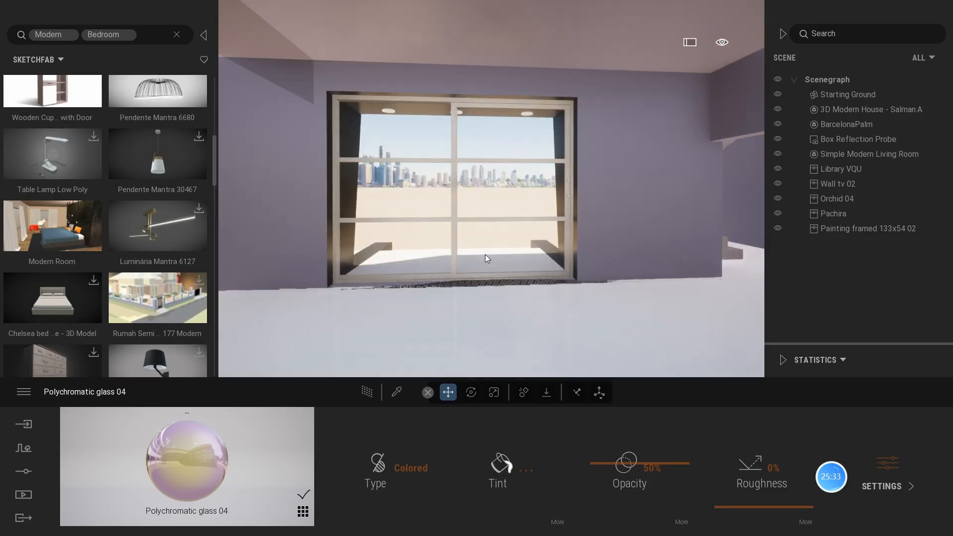
- Download the Bed - v1 model from the modern bedroom results and continue browsing for bedroom models
scroll(508, 269, up, 4)
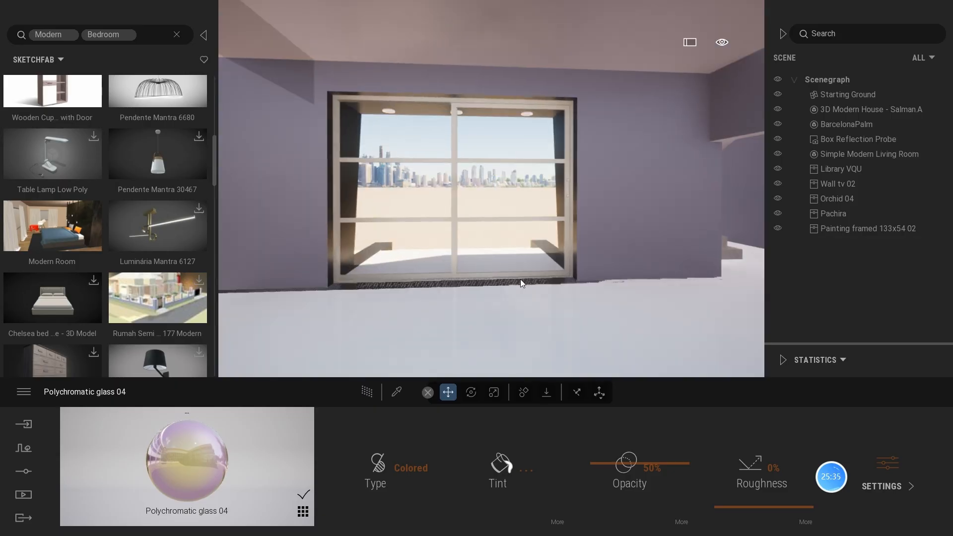
scroll(525, 283, down, 2)
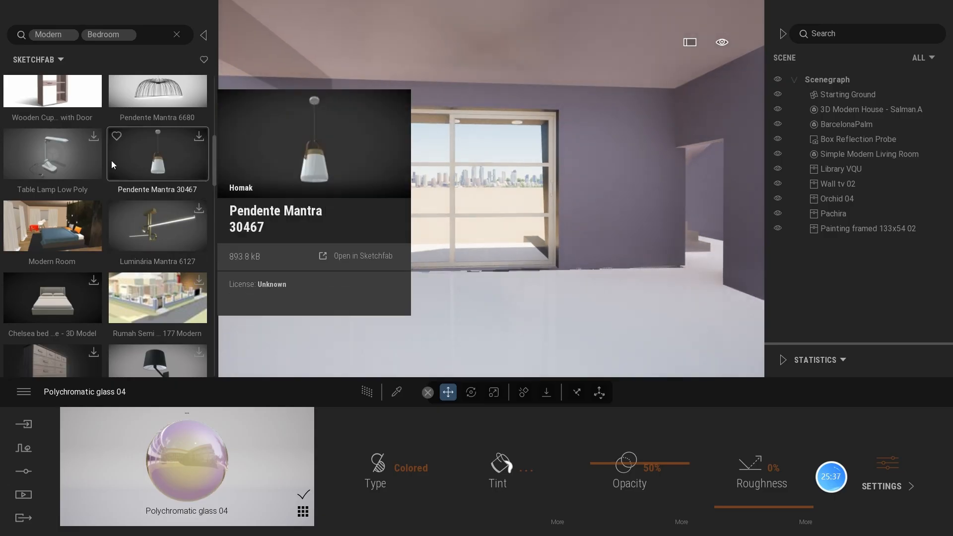
mouse_move(159, 272)
scroll(155, 263, down, 6)
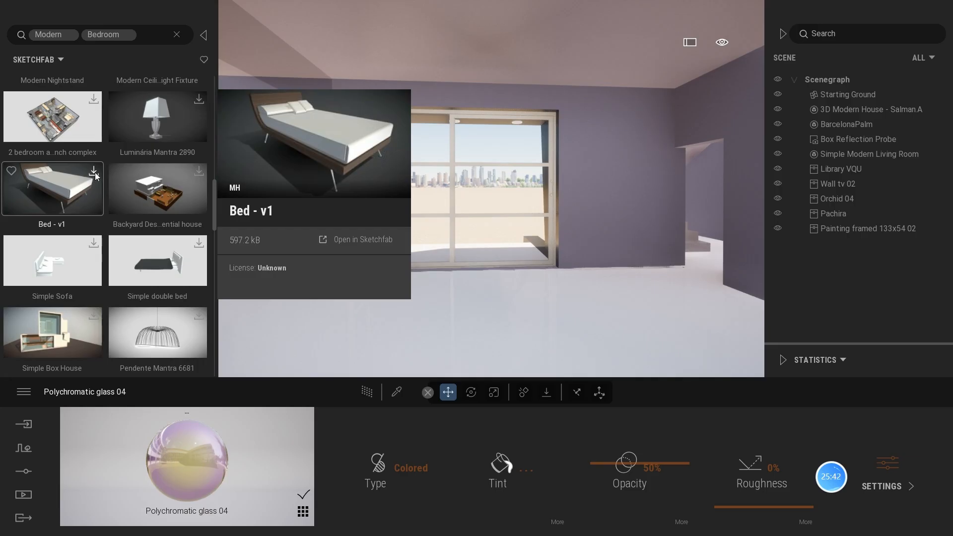
click(95, 172)
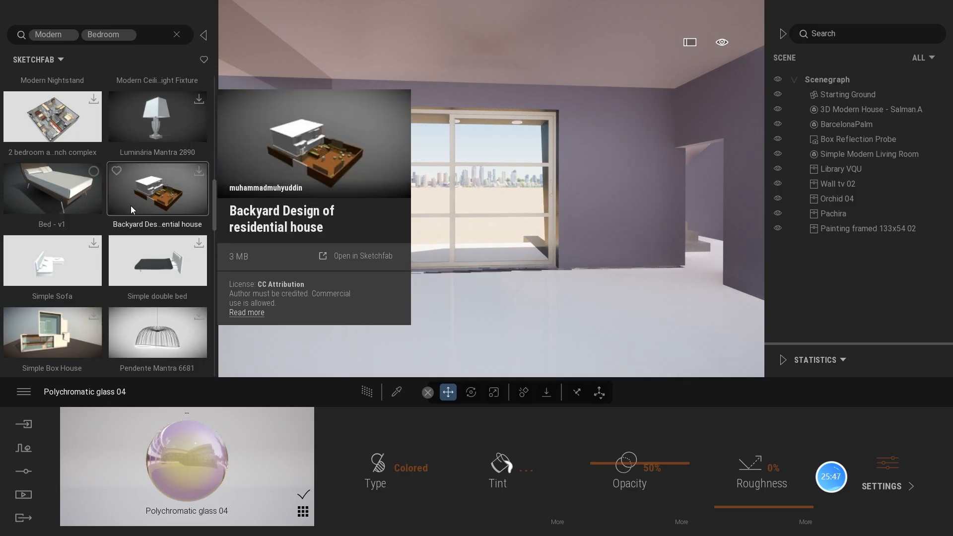
scroll(167, 274, down, 2)
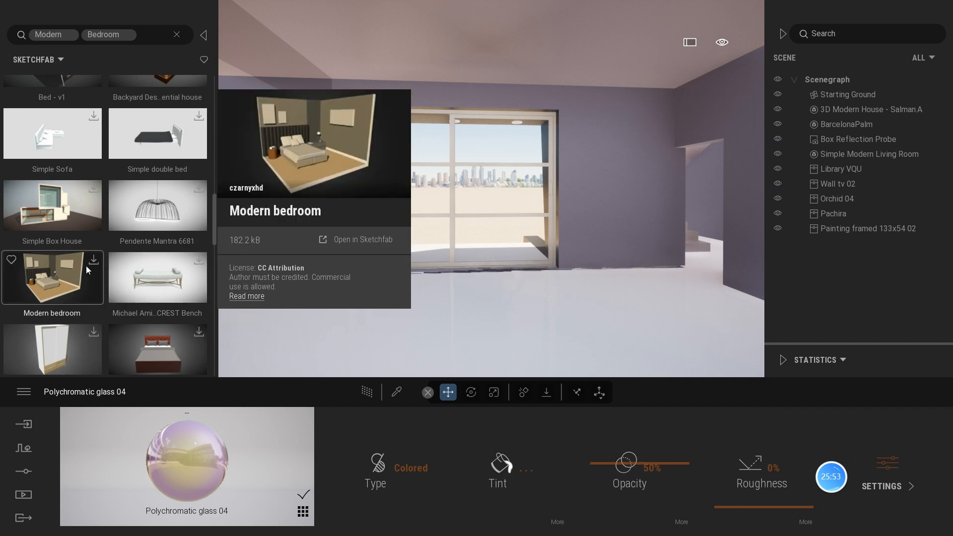
- Download the blue-framed Modern double bed from the Sketchfab results and place it on the bedroom floor in front of the window
scroll(103, 225, up, 2)
scroll(102, 221, up, 1)
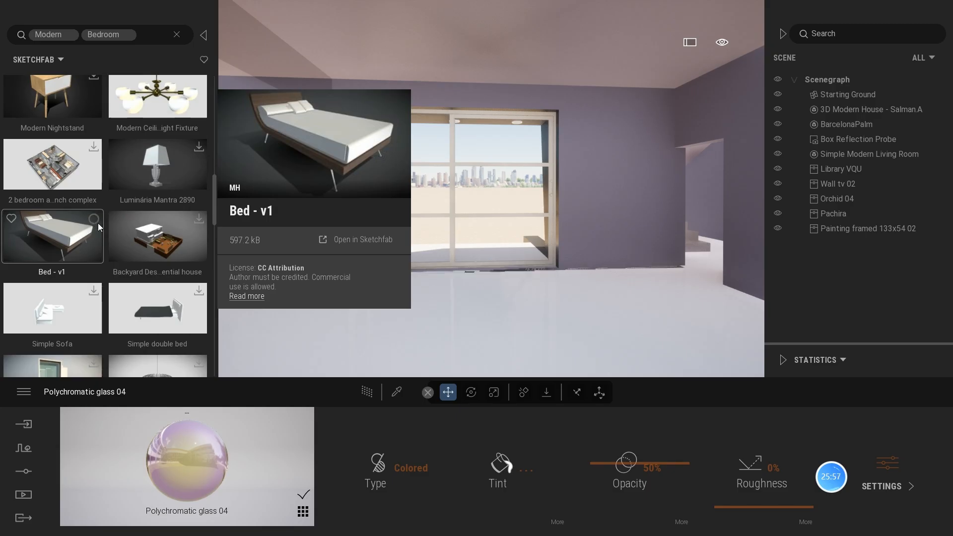
scroll(96, 221, down, 5)
scroll(105, 255, down, 2)
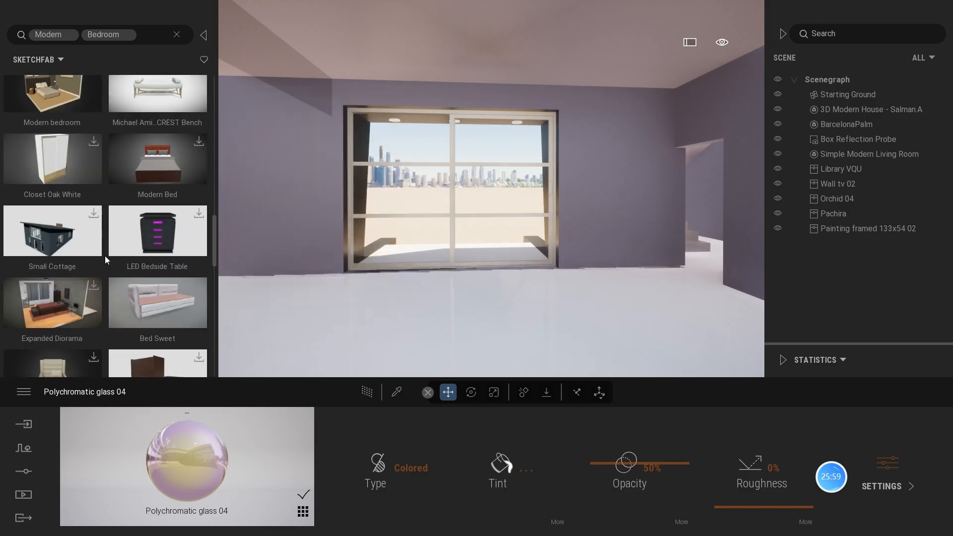
scroll(156, 262, down, 1)
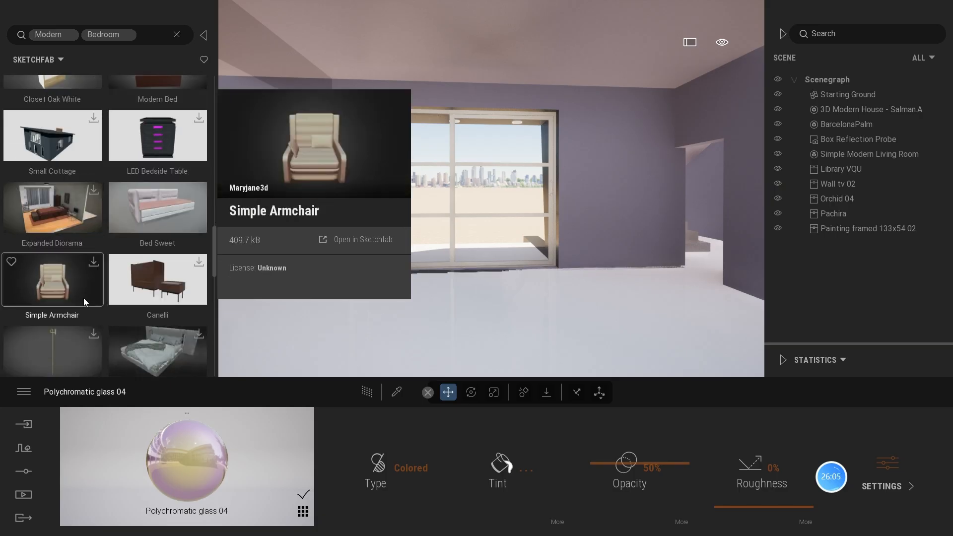
scroll(94, 294, down, 2)
scroll(149, 288, down, 2)
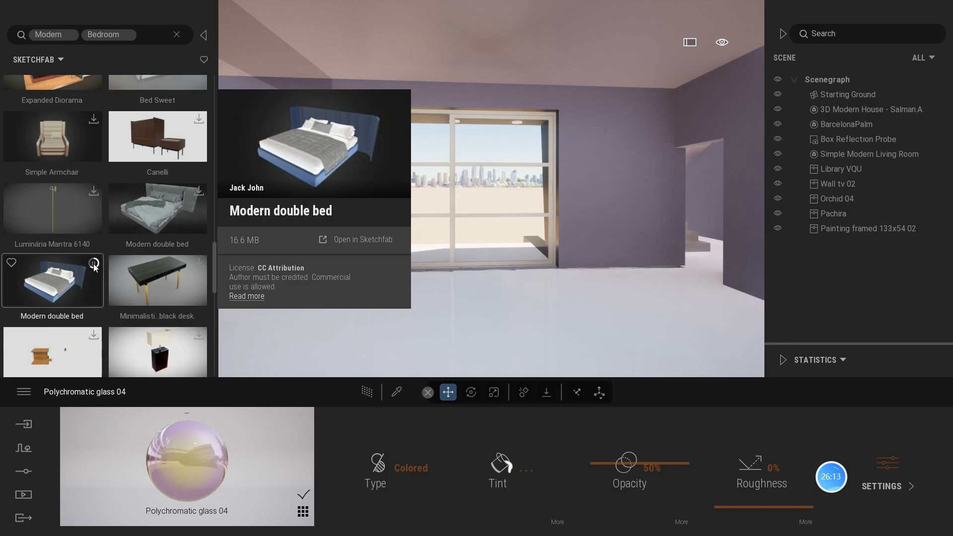
scroll(58, 278, down, 1)
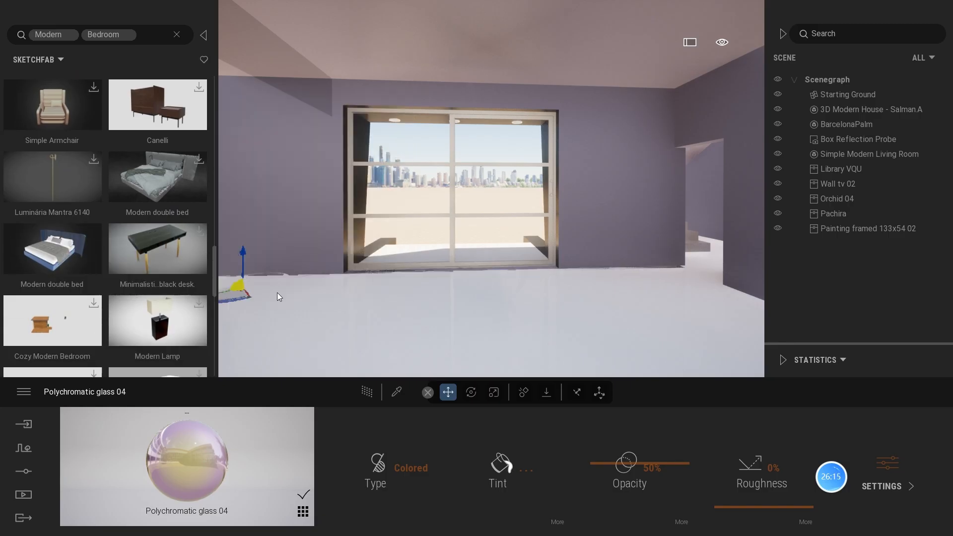
drag(278, 297, 472, 330)
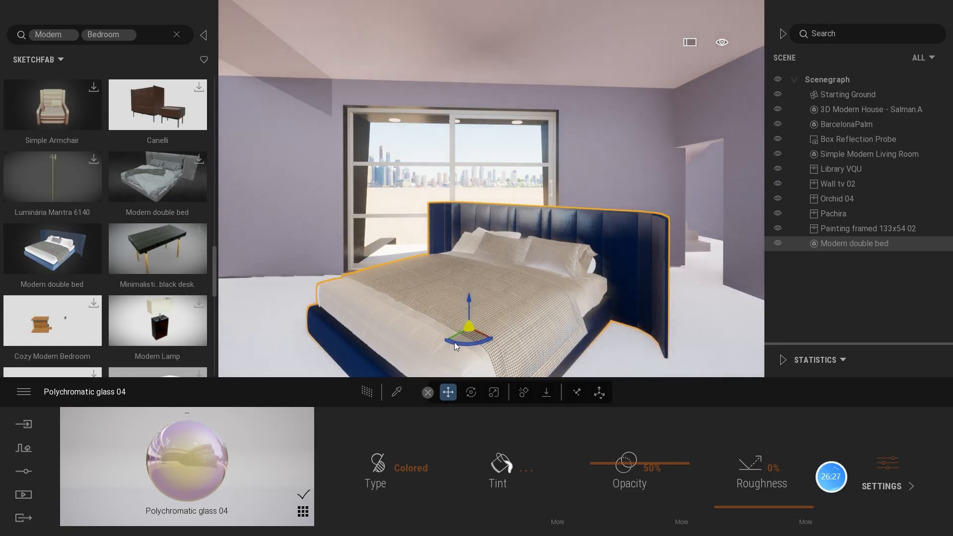
- Rotate the Modern double bed so its headboard faces the side wall, and move it toward that wall
right_drag(454, 343, 433, 338)
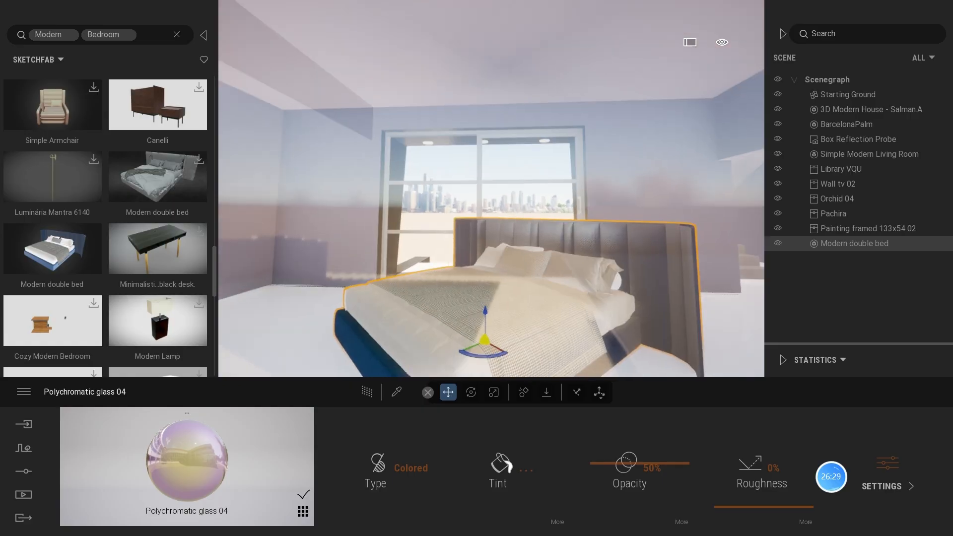
drag(468, 342, 555, 314)
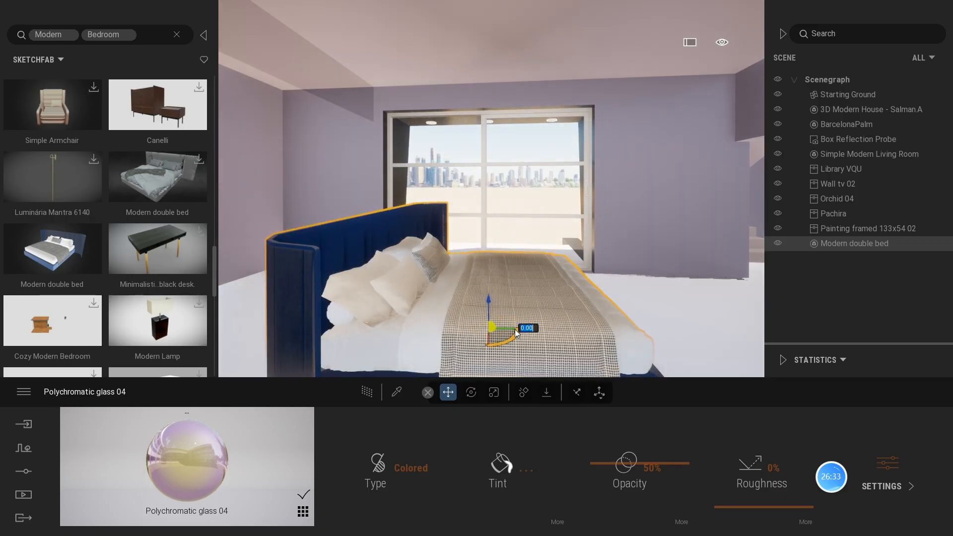
mouse_move(512, 328)
right_down()
mouse_move(476, 323)
mouse_move(517, 339)
right_up()
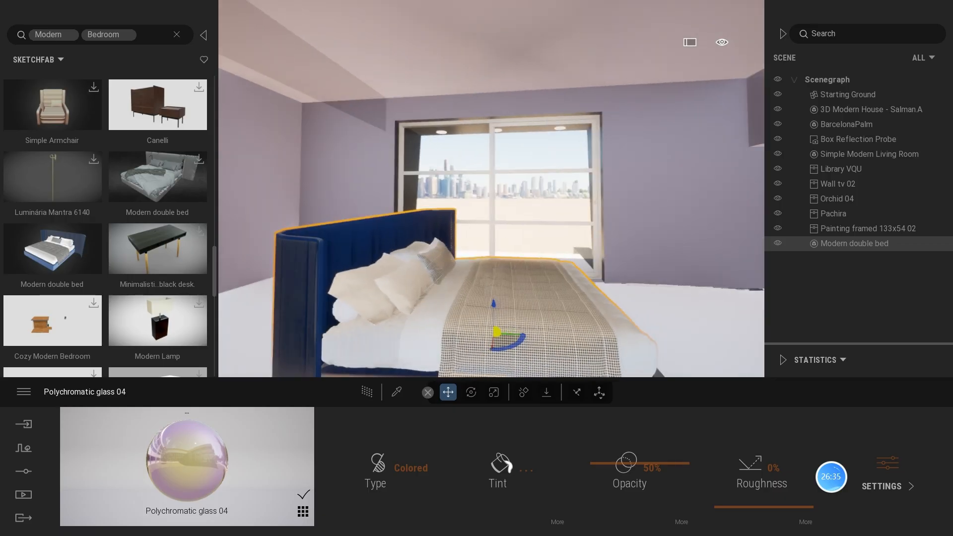
drag(518, 340, 336, 276)
key(w)
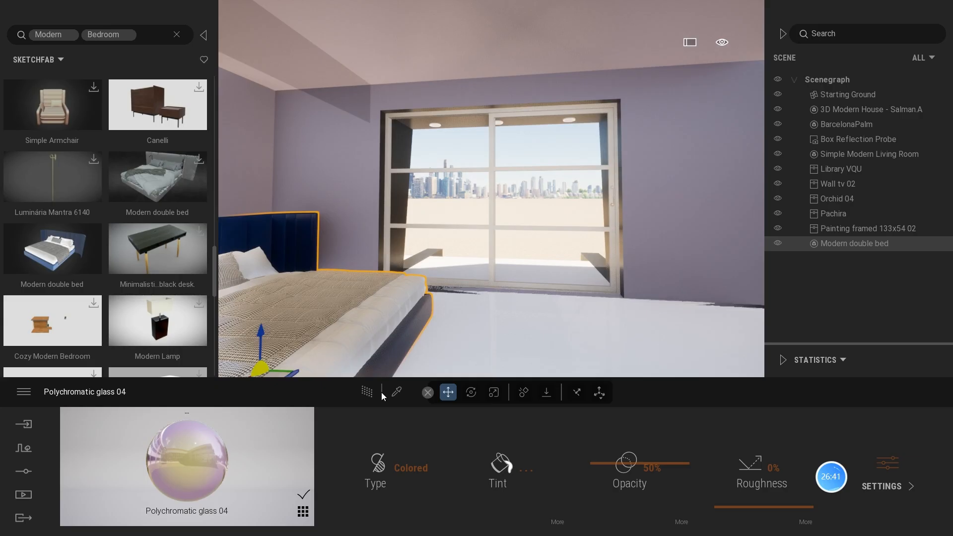
- Scale the Modern double bed uniformly and shift it closer to the side wall behind its headboard
click(493, 392)
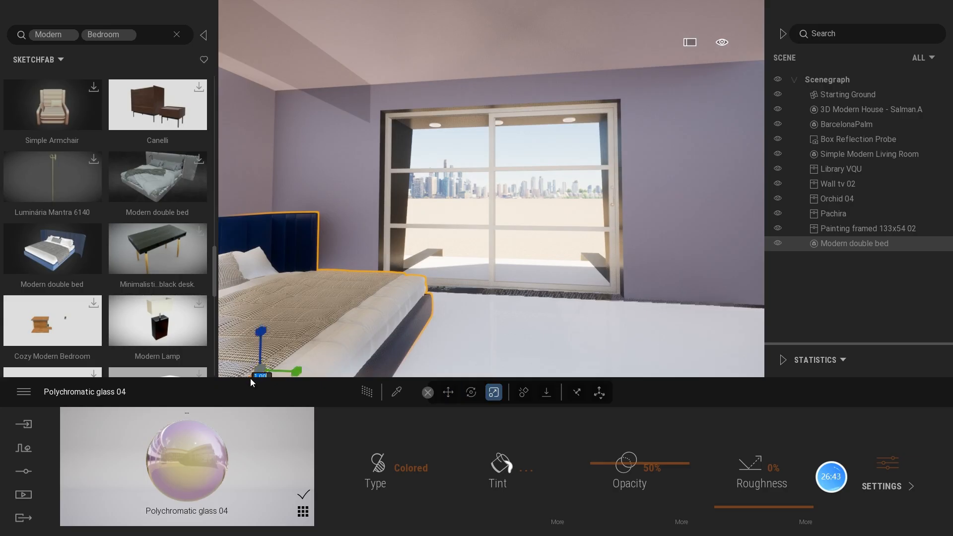
drag(251, 376, 273, 341)
scroll(297, 323, down, 5)
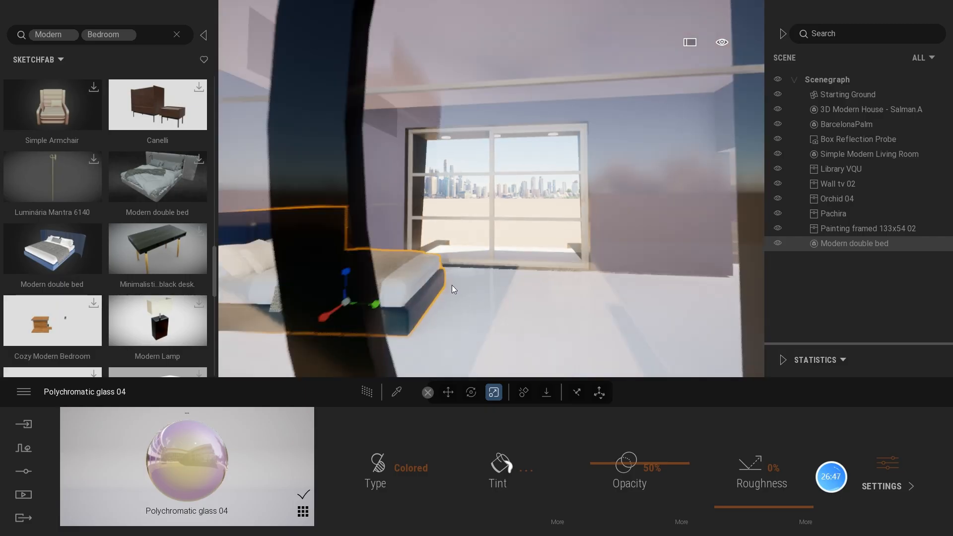
mouse_move(552, 296)
right_down()
mouse_move(526, 298)
mouse_move(557, 313)
right_up()
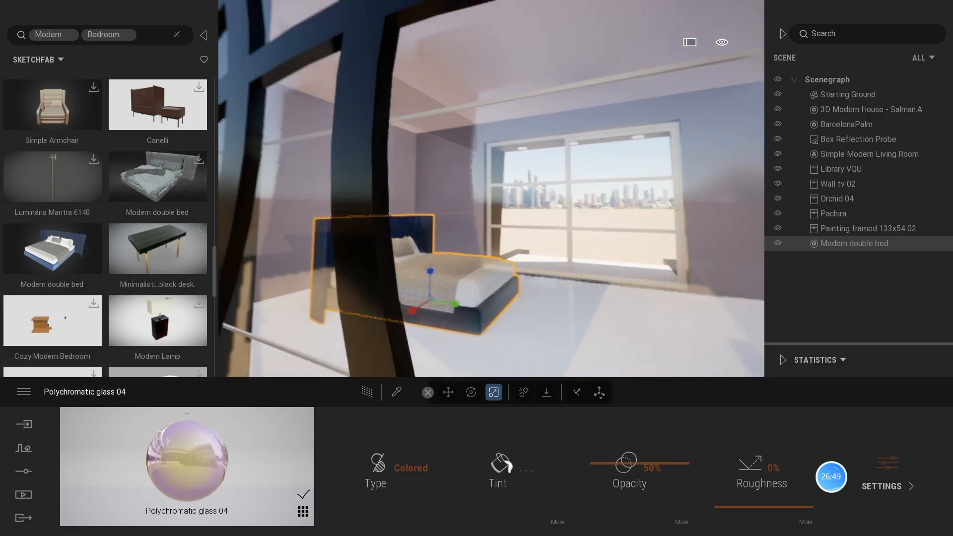
scroll(557, 313, up, 5)
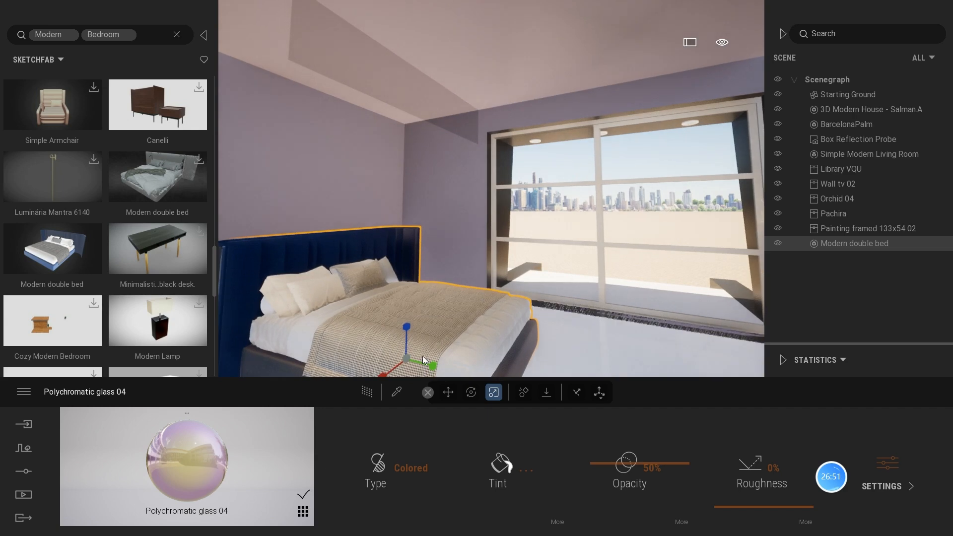
click(448, 393)
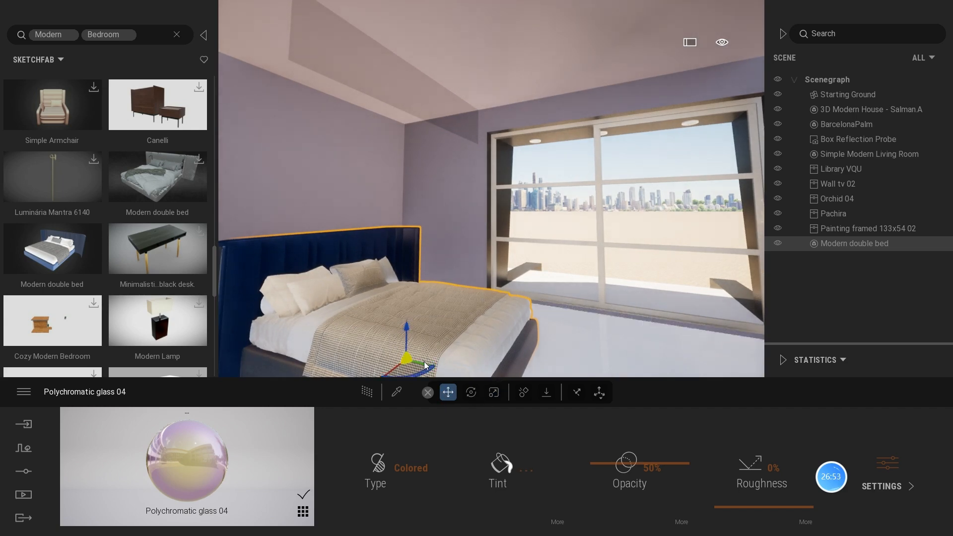
drag(424, 358, 405, 354)
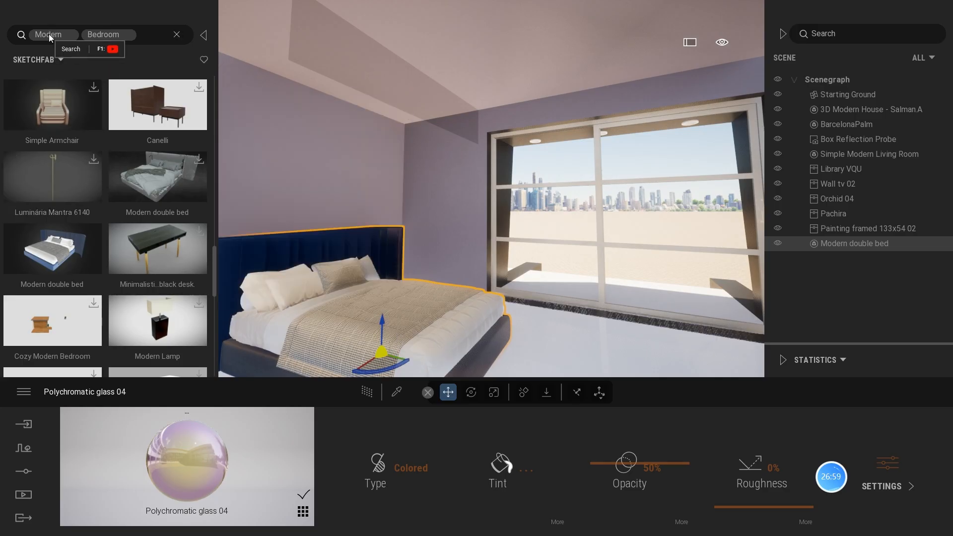
- Clear the Sketchfab search and open the library's home bedroom storage objects
click(177, 34)
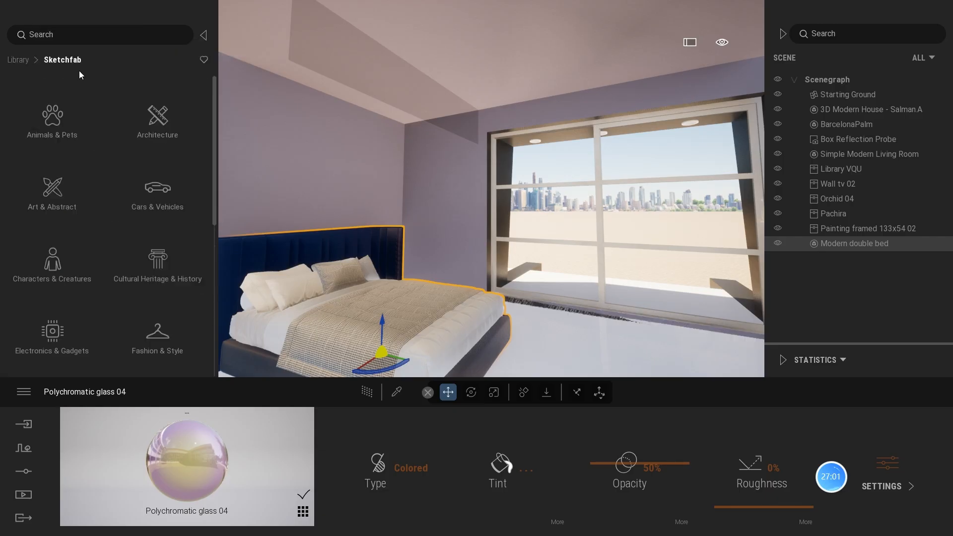
click(18, 62)
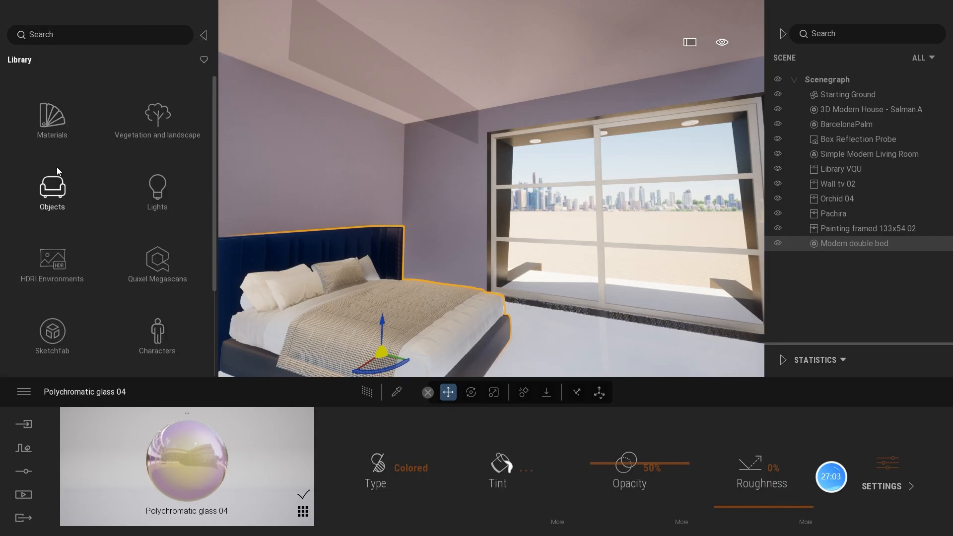
click(53, 188)
click(58, 119)
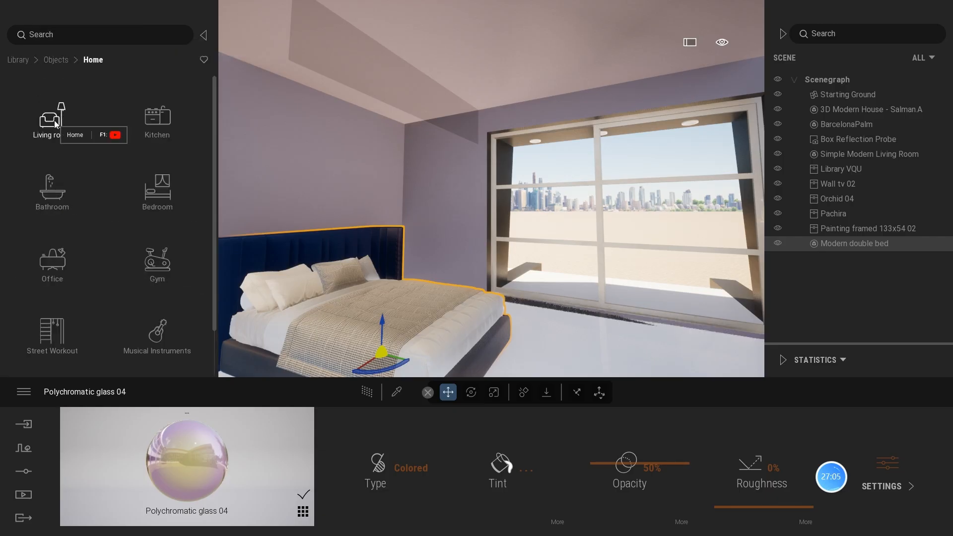
click(149, 188)
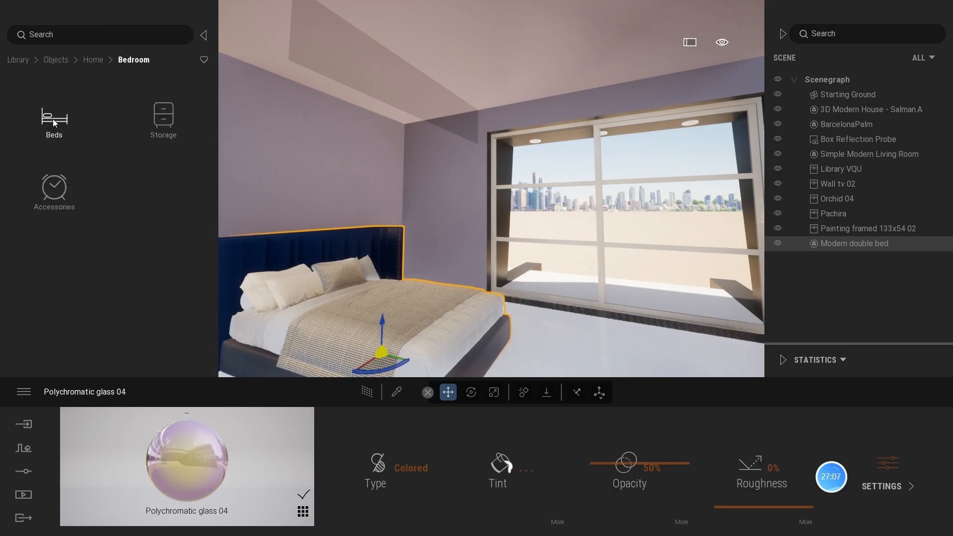
click(164, 119)
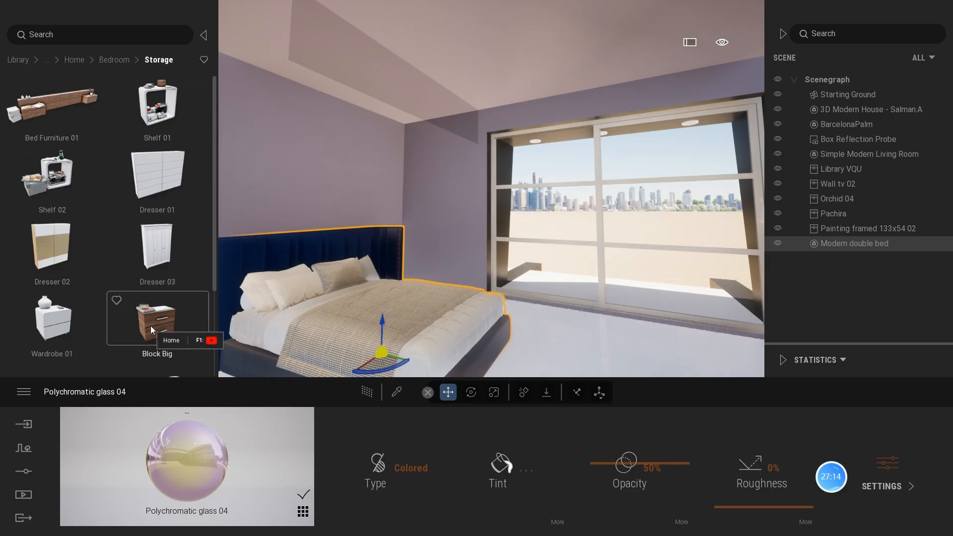
- Place the Block Big drawer unit in the corner between the bed's headboard and the window wall
drag(167, 323, 419, 273)
scroll(378, 307, down, 3)
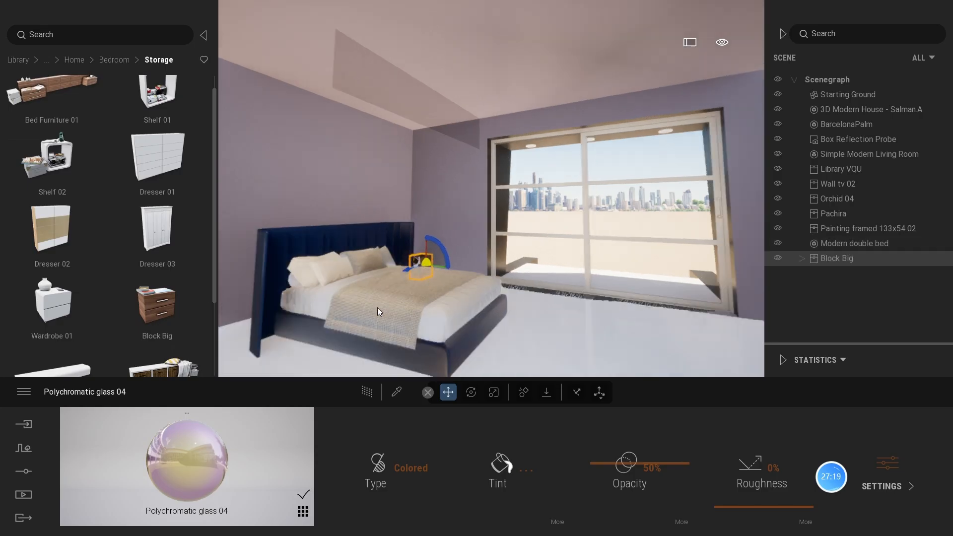
drag(153, 300, 145, 258)
scroll(377, 278, up, 5)
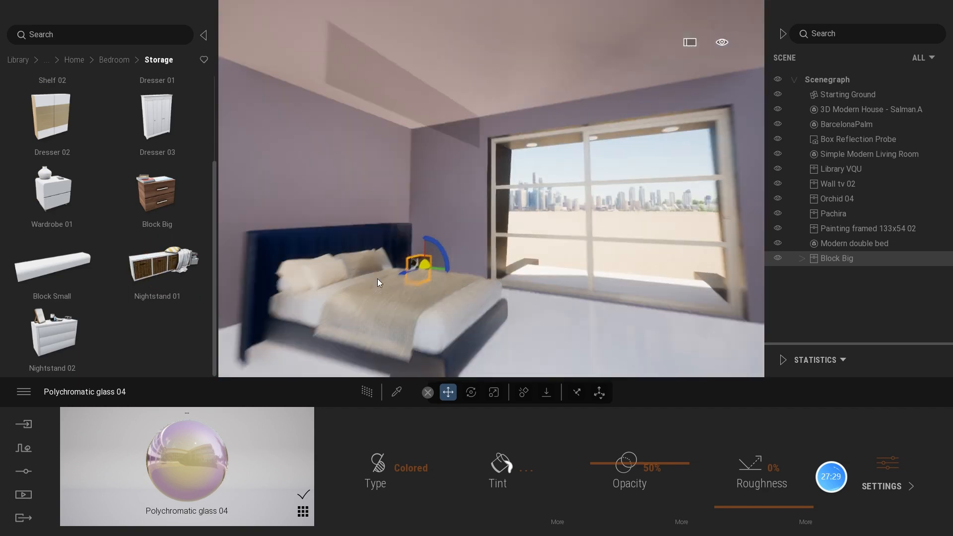
click(384, 295)
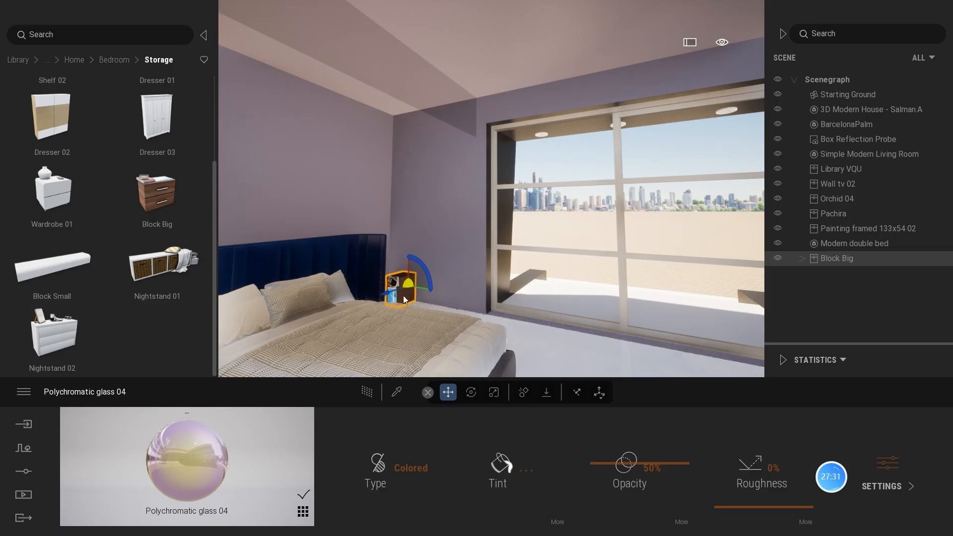
- Scale the Block Big drawer unit uniformly to 1.1
click(493, 392)
click(410, 285)
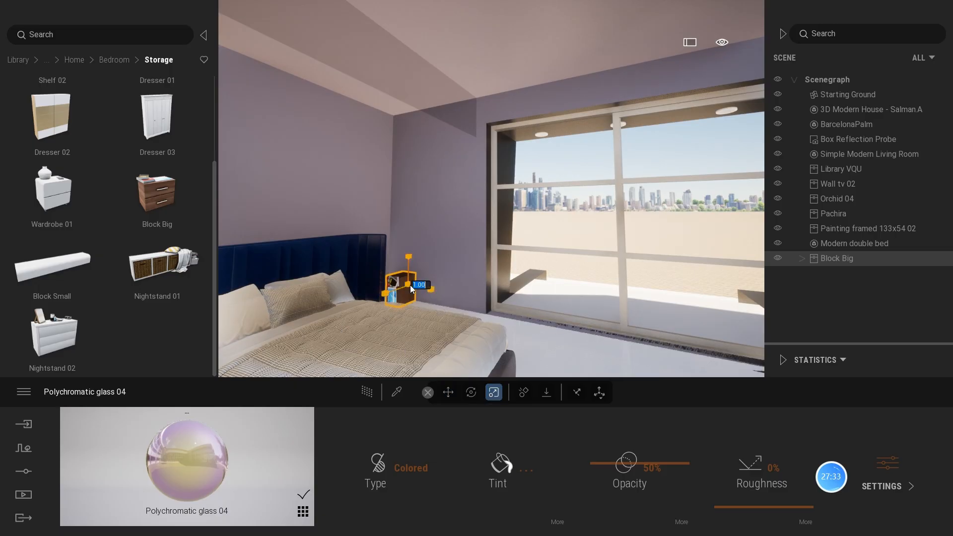
text(1.1)
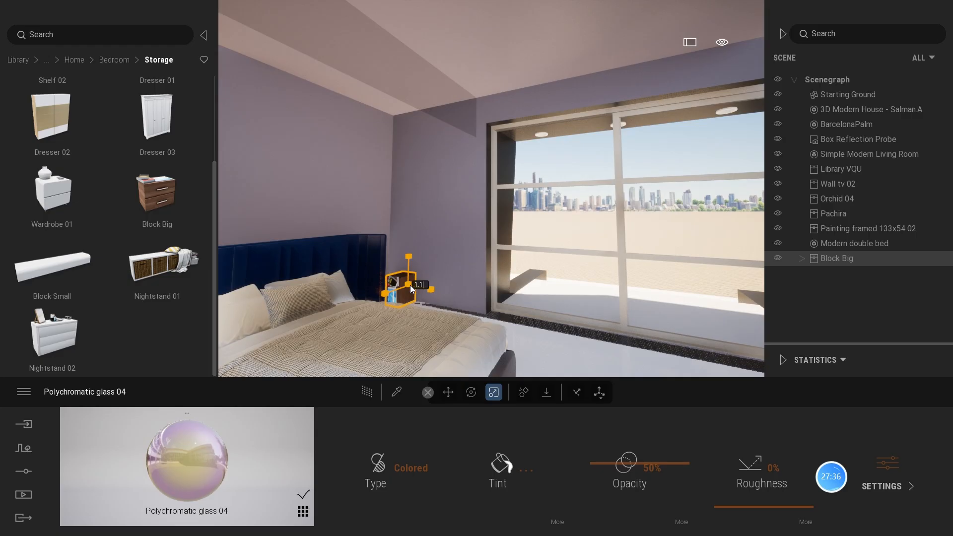
key(Return)
click(431, 289)
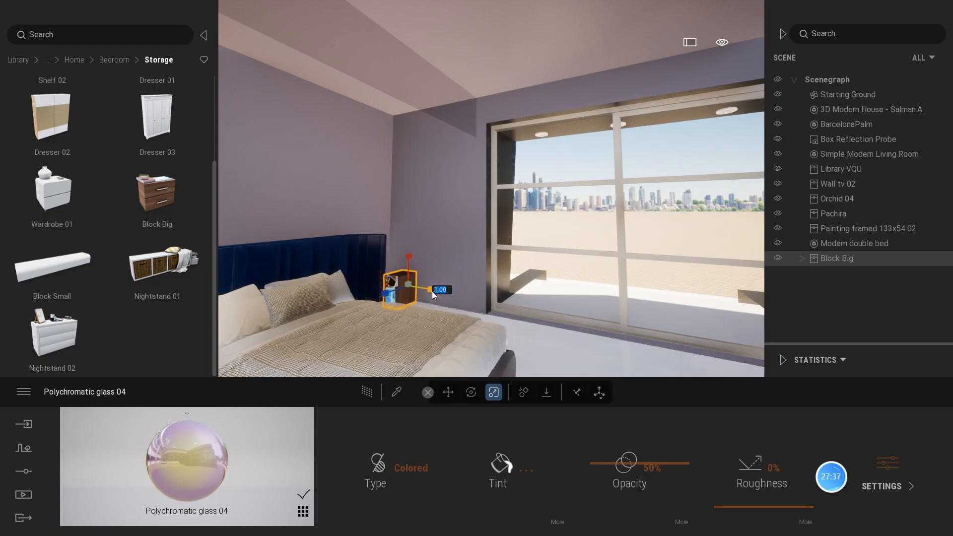
- Rotate the Block Big drawer unit upright beside the bed with its drawers facing into the room
click(470, 392)
click(401, 292)
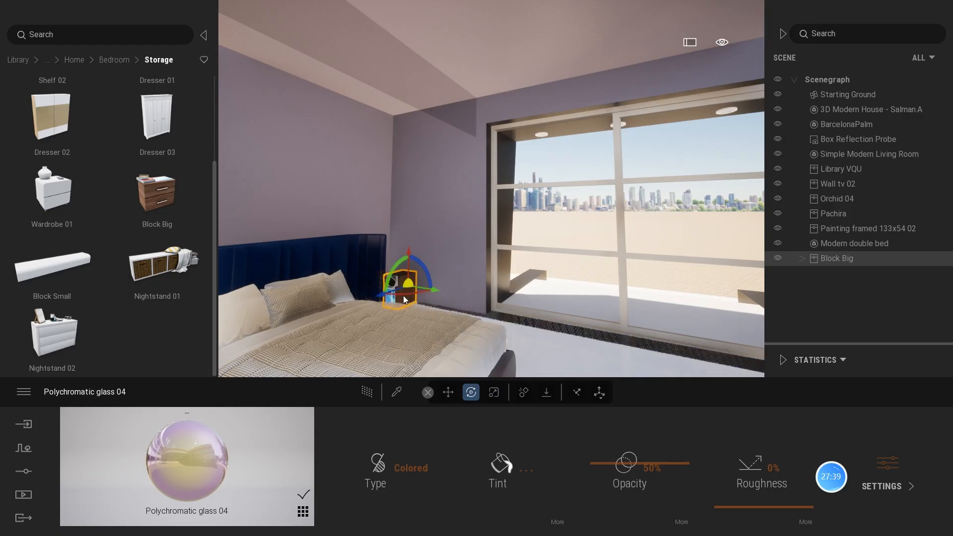
drag(401, 293, 471, 266)
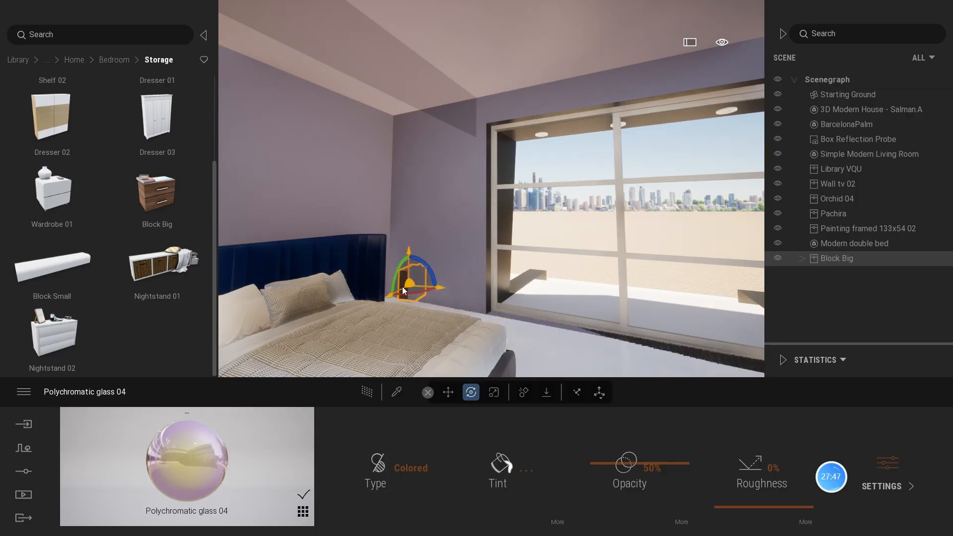
drag(400, 288, 376, 294)
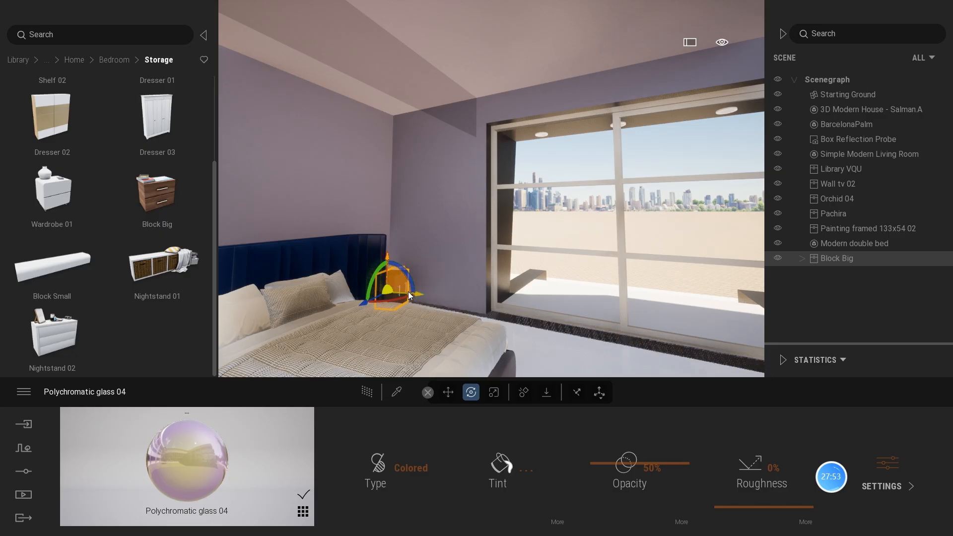
drag(407, 275, 263, 296)
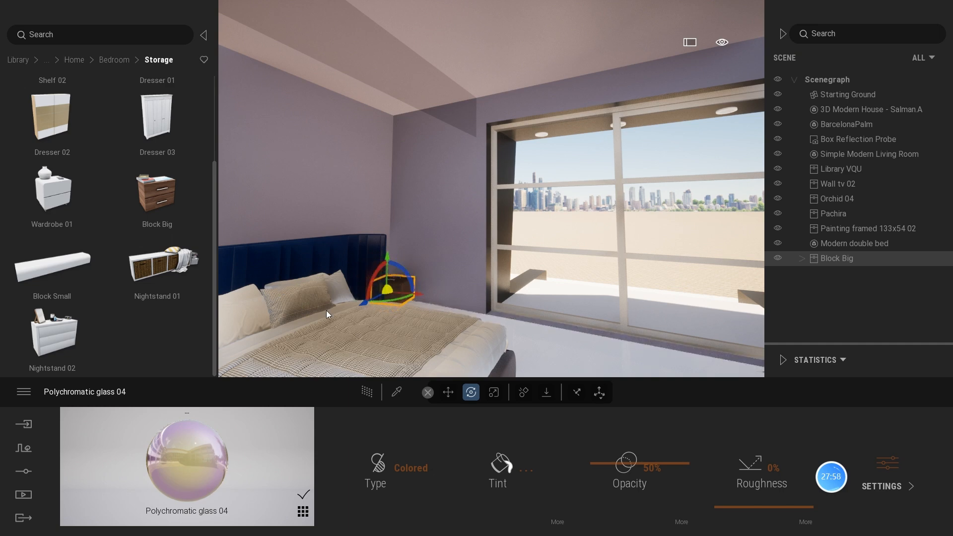
click(386, 264)
drag(386, 264, 429, 289)
mouse_move(391, 264)
shift+middle_down()
mouse_move(392, 285)
mouse_move(391, 263)
shift+middle_up()
mouse_move(385, 257)
mouse_down()
mouse_move(381, 273)
mouse_move(379, 245)
mouse_up()
- Enlarge the Block Big drawer unit to nightstand size and shift it slightly away from the headboard toward the window wall
click(494, 392)
scroll(473, 304, down, 3)
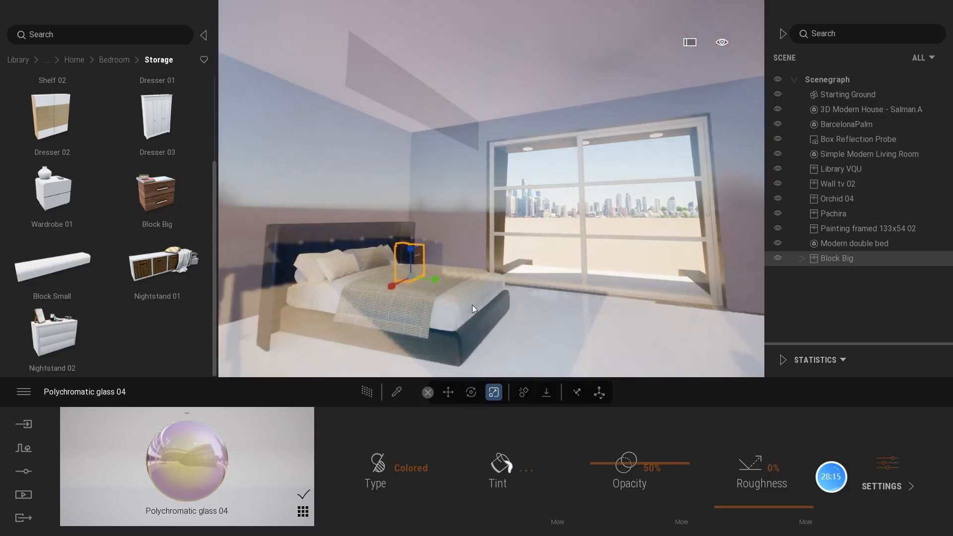
scroll(472, 304, up, 3)
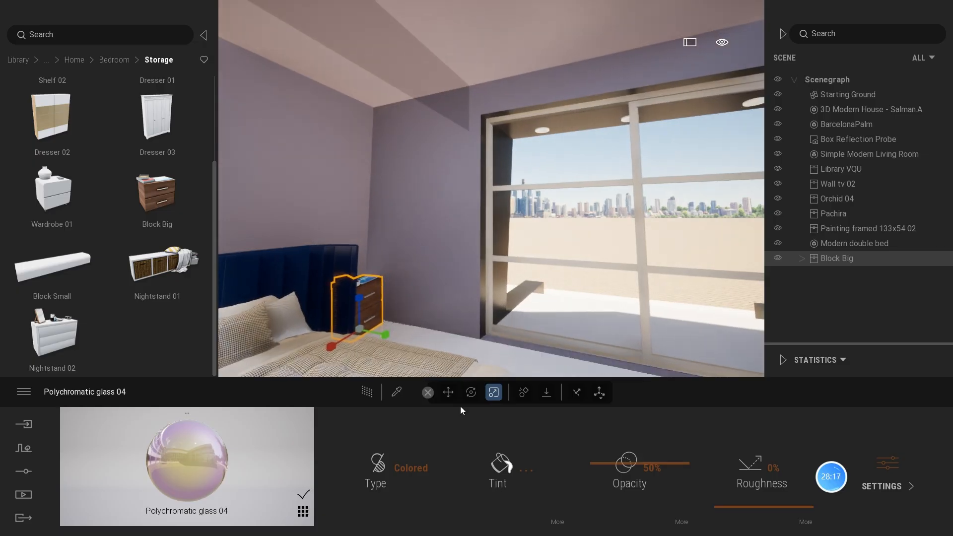
click(449, 393)
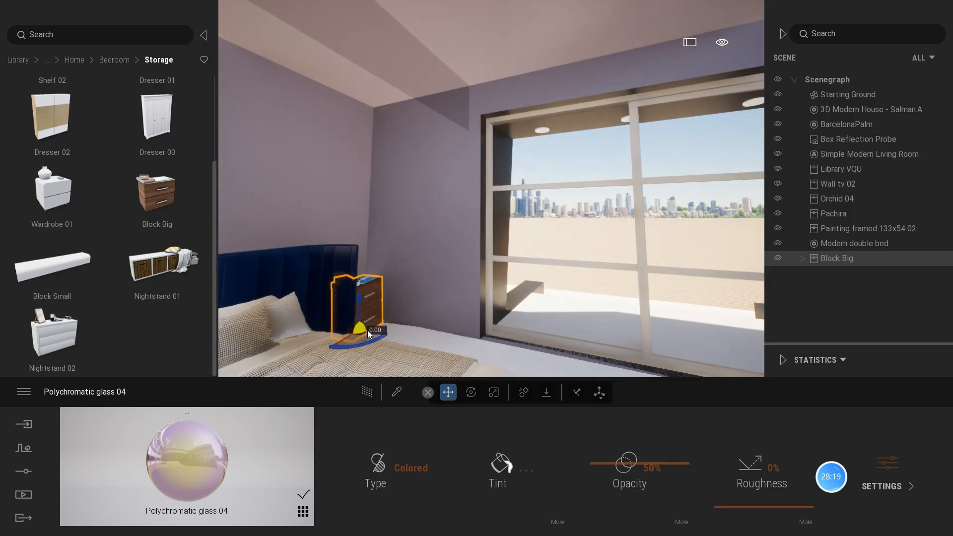
drag(367, 330, 351, 322)
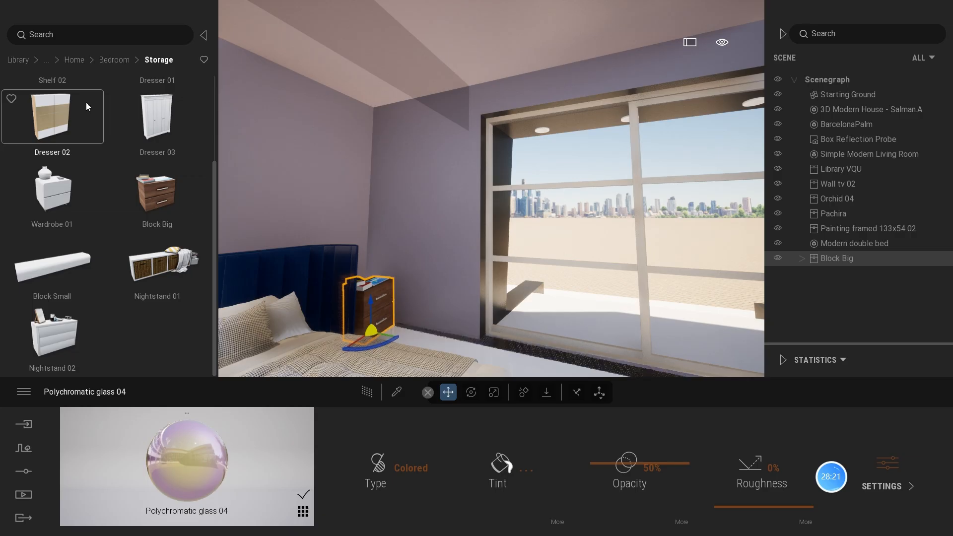
- Place the Illum lamp from the library's living room lamps on the wall above the Block Big nightstand
click(73, 59)
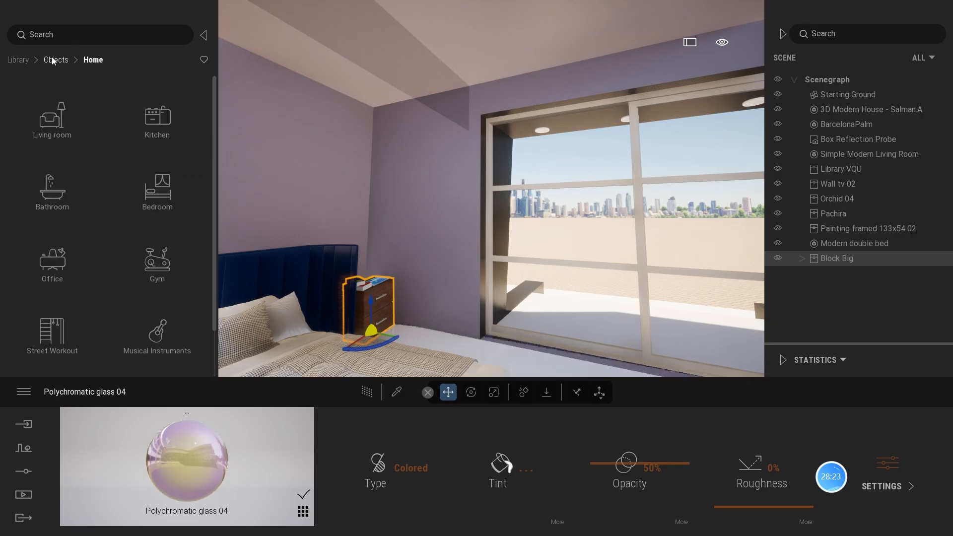
click(52, 119)
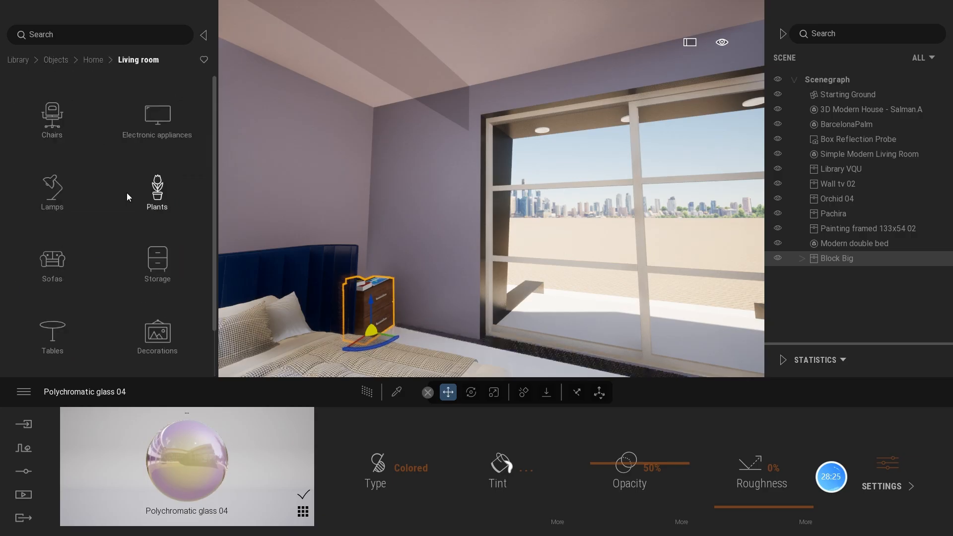
scroll(83, 236, down, 2)
scroll(75, 198, up, 3)
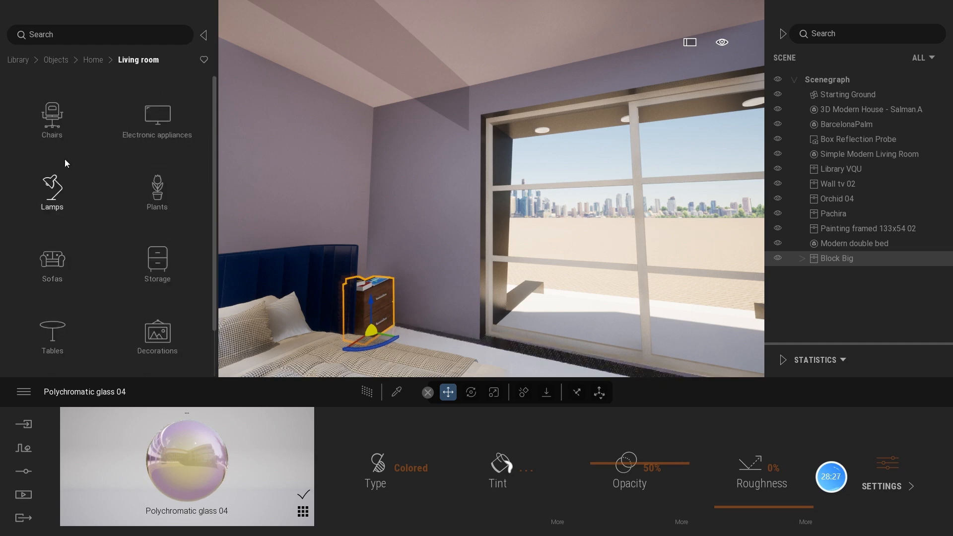
click(93, 60)
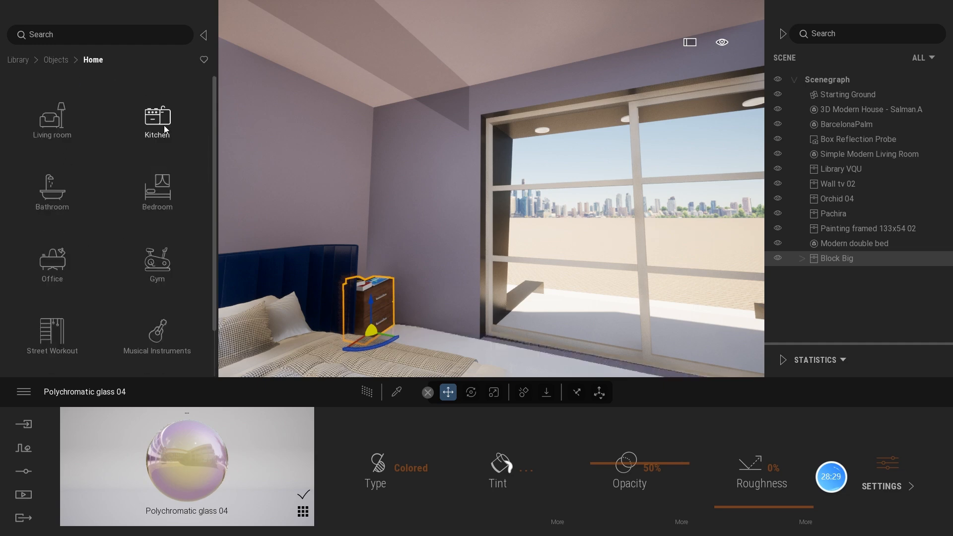
click(150, 181)
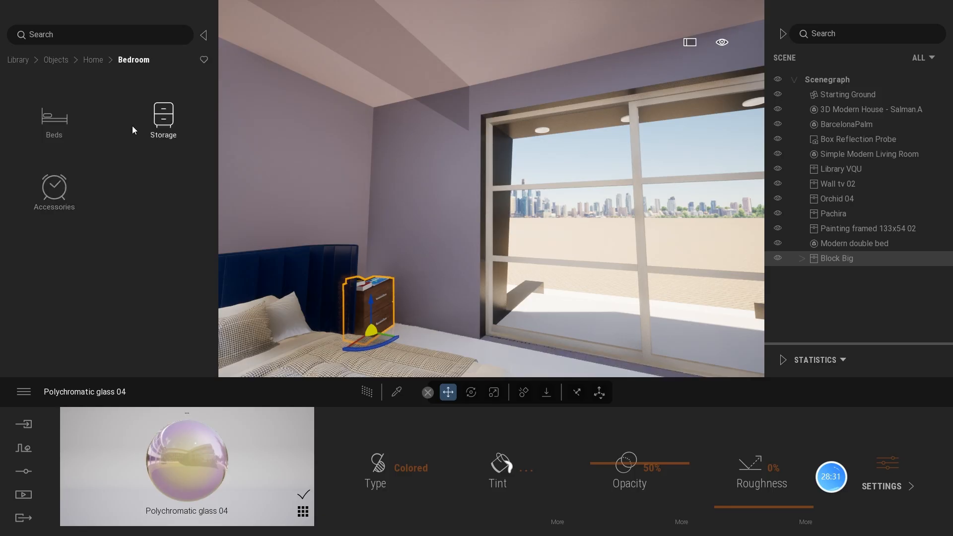
click(68, 126)
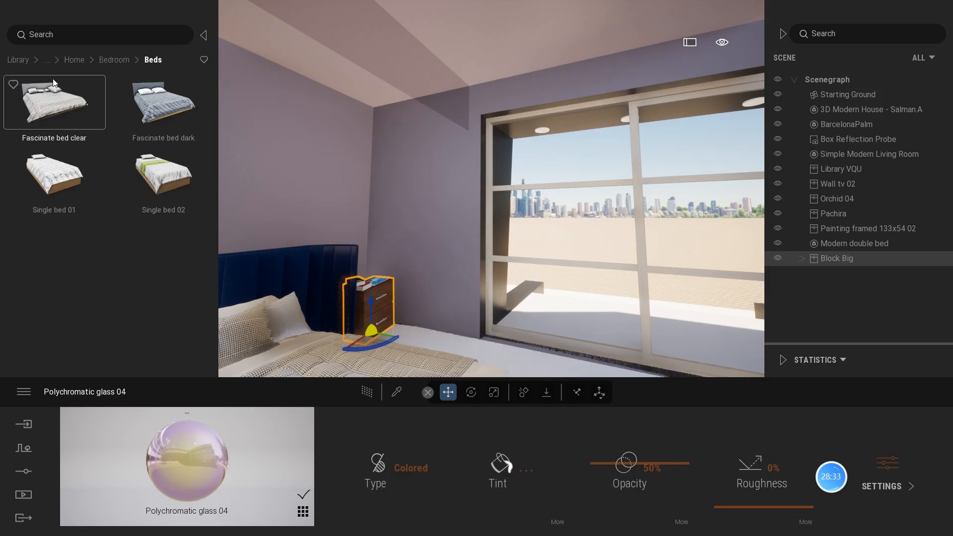
click(74, 60)
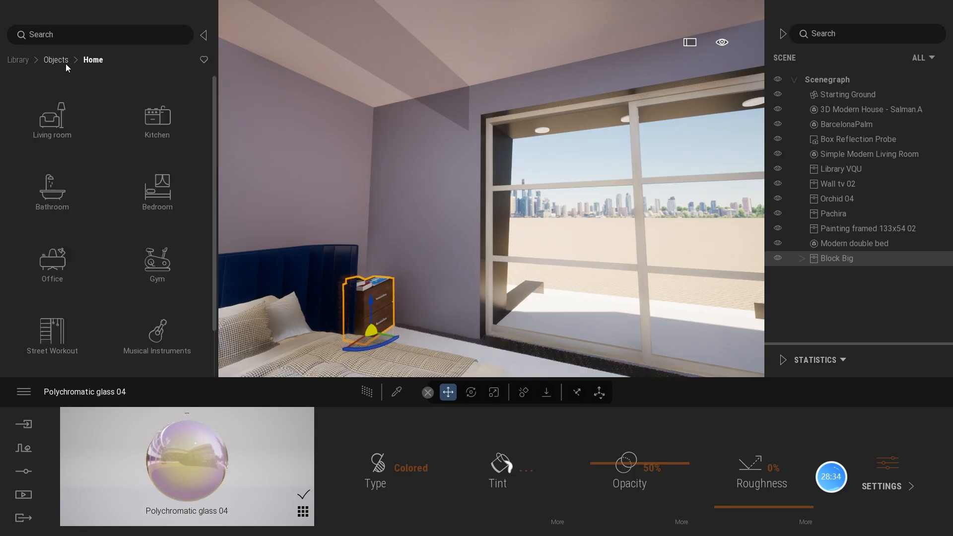
click(56, 132)
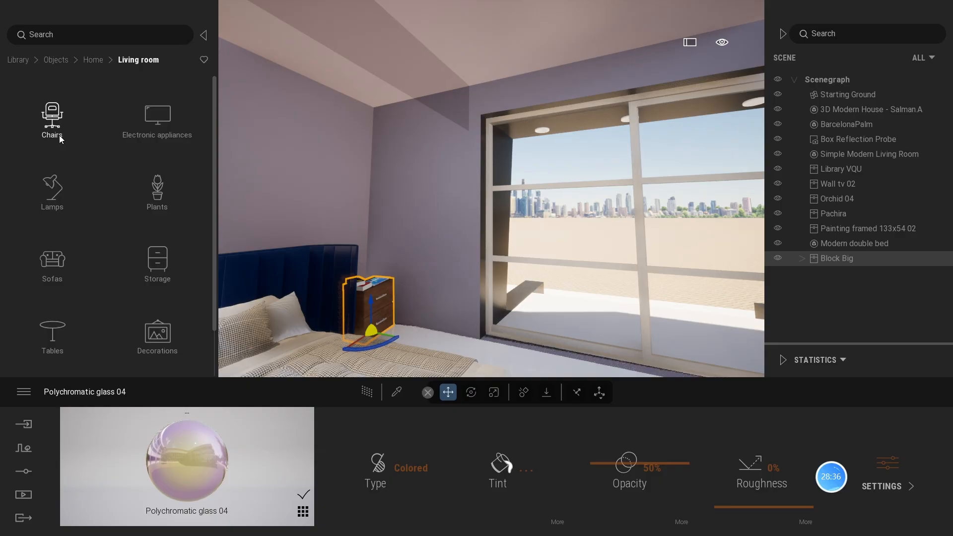
click(54, 191)
scroll(154, 248, down, 1)
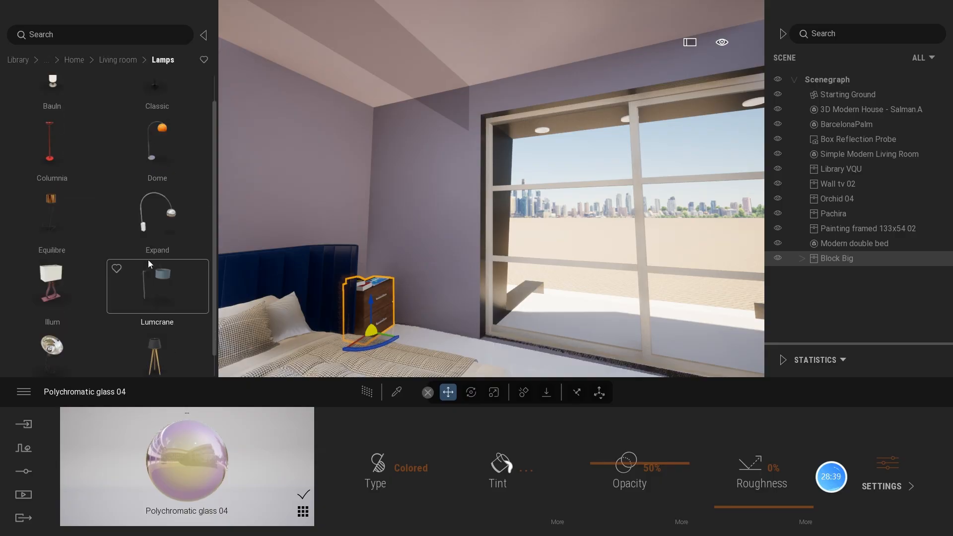
drag(53, 254, 386, 191)
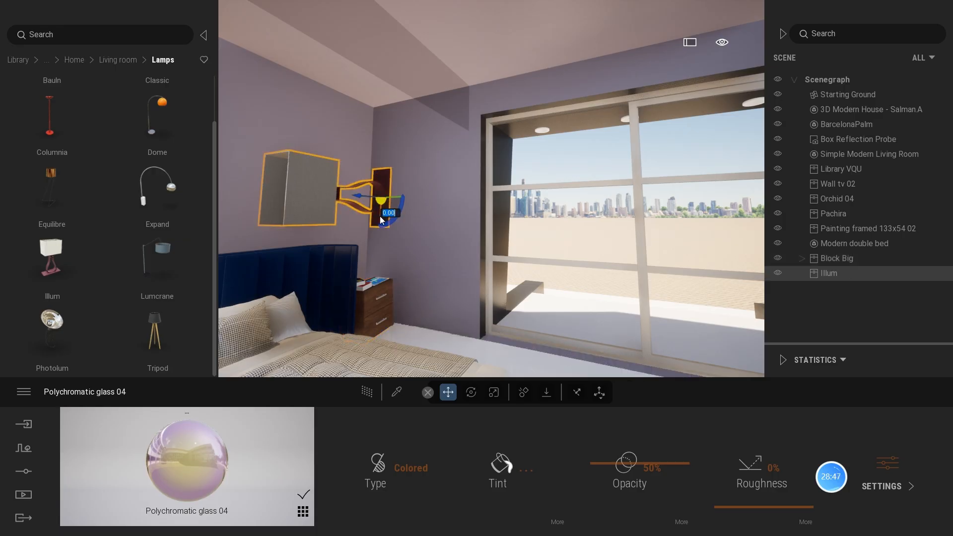
- Rotate the Illum lamp upright with its base facing down and scale it uniformly to 0.5
click(471, 392)
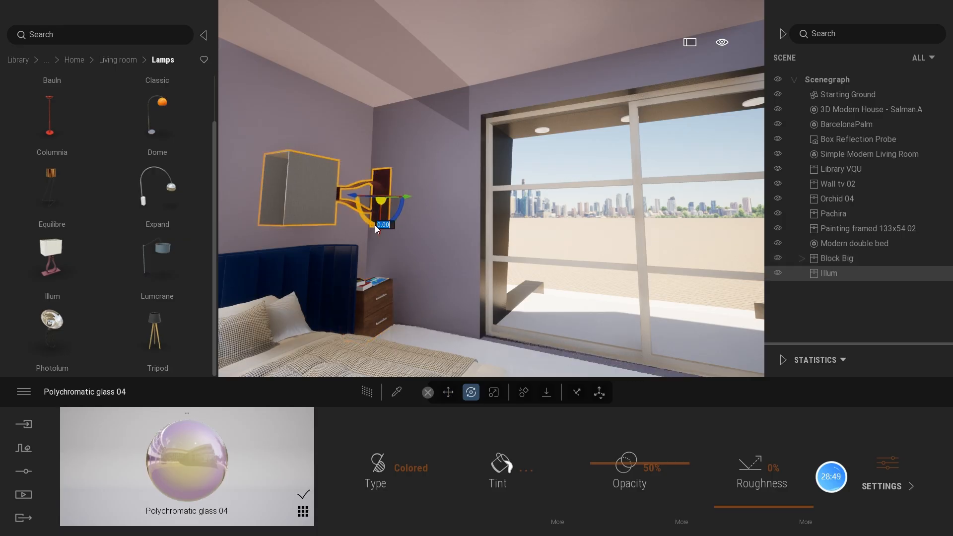
drag(374, 225, 386, 114)
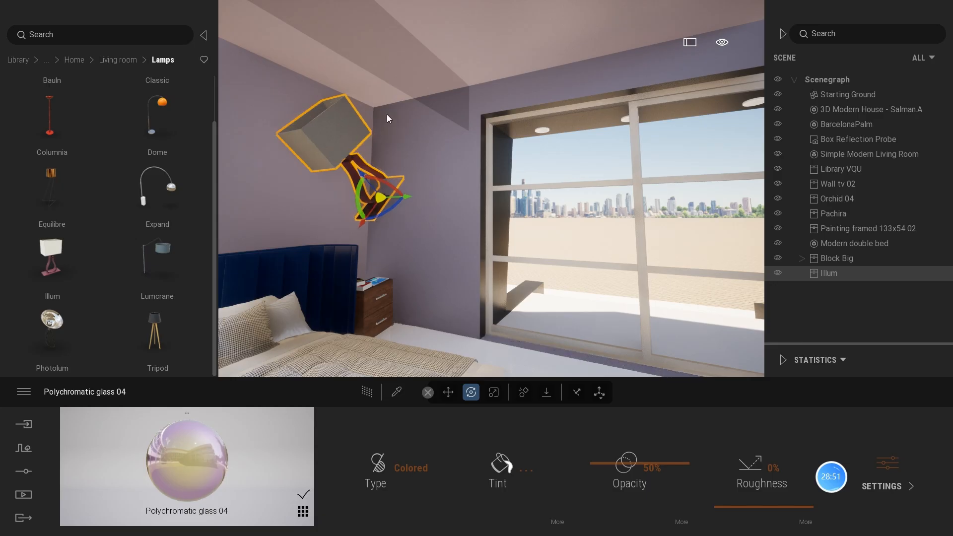
drag(366, 191, 365, 168)
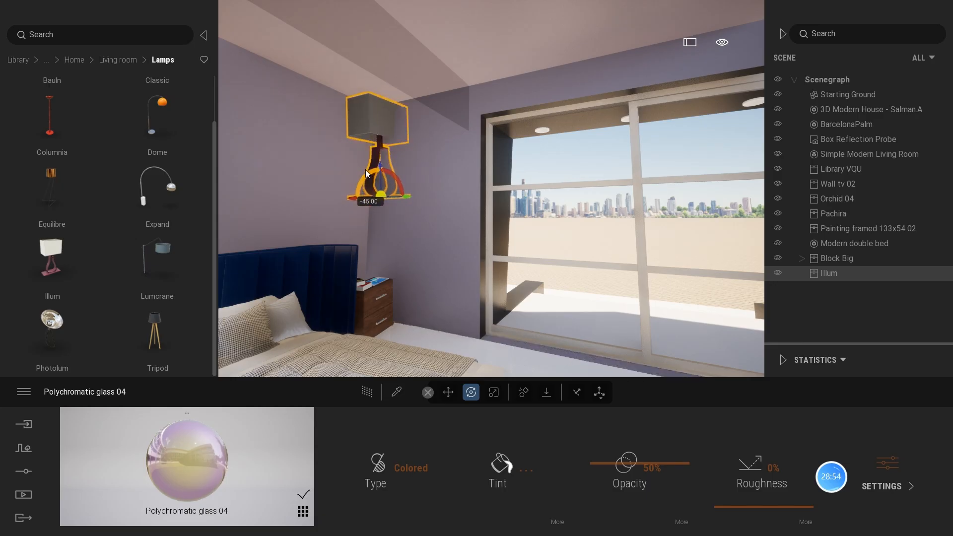
click(495, 392)
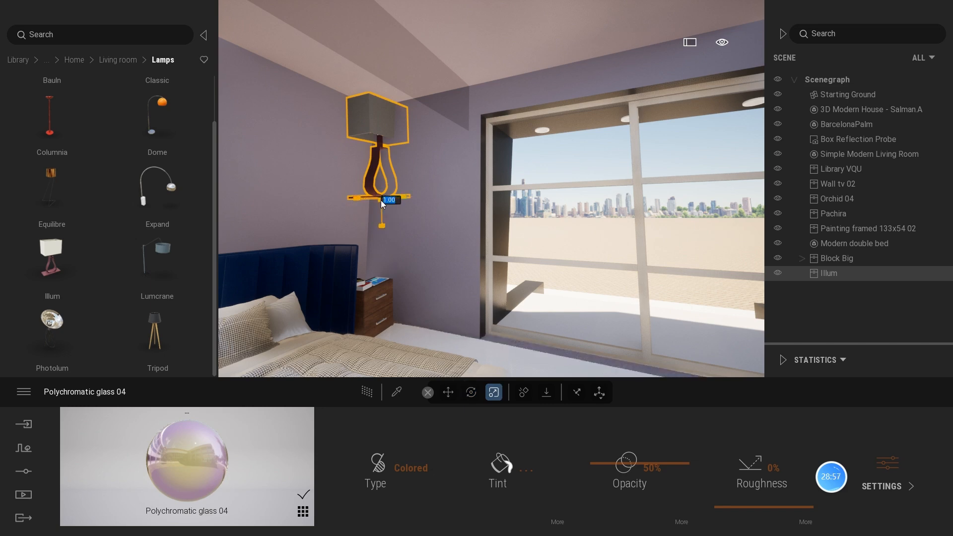
text(0.5)
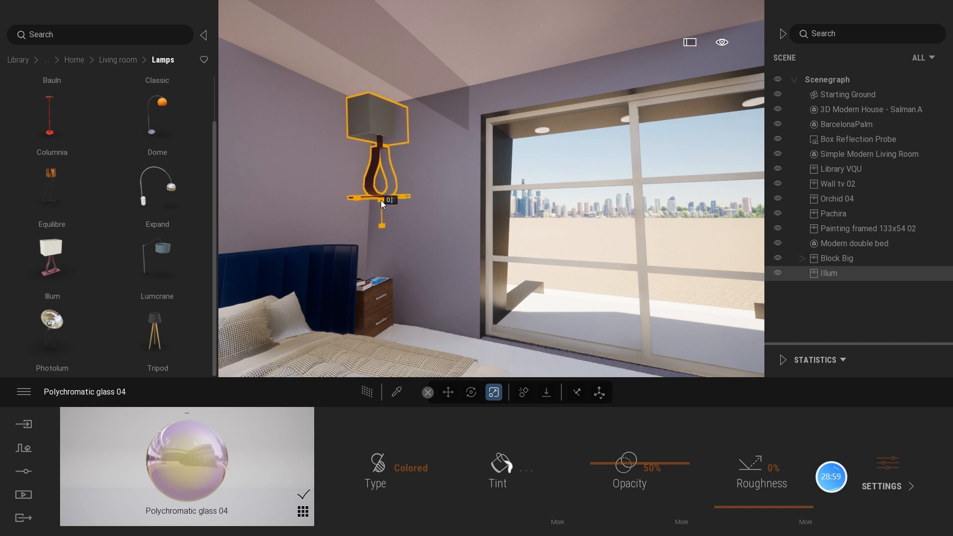
key(Return)
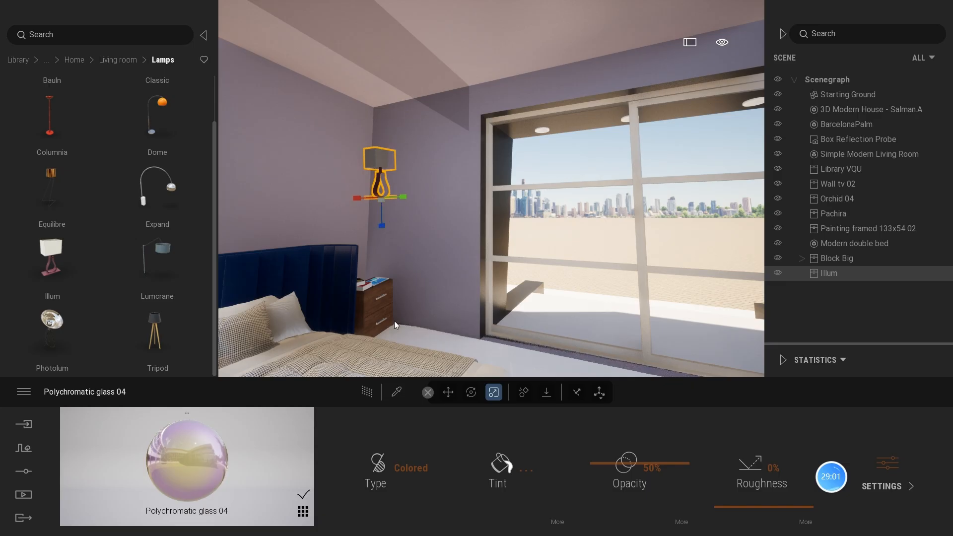
- Move the Illum lamp down onto the top of the Block Big nightstand, close to the headboard
click(448, 392)
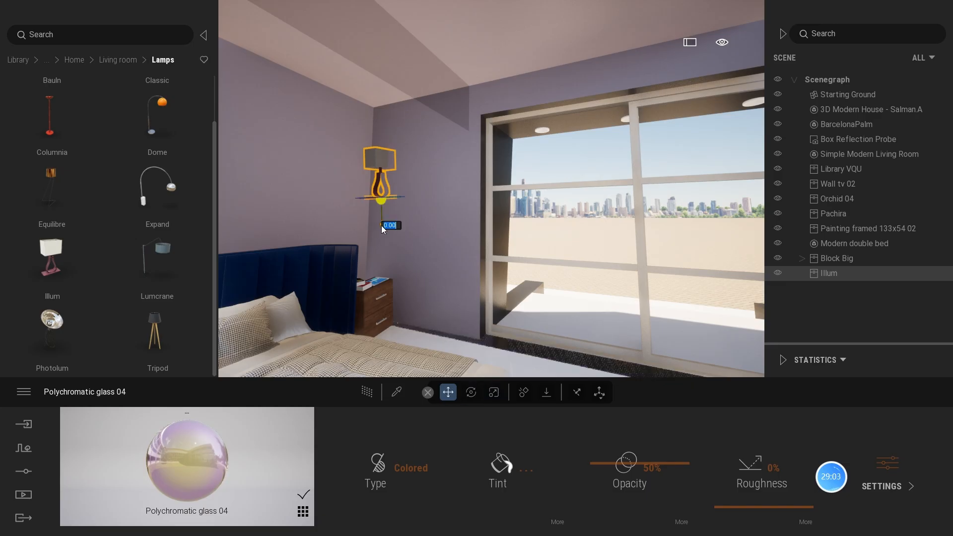
drag(381, 225, 362, 294)
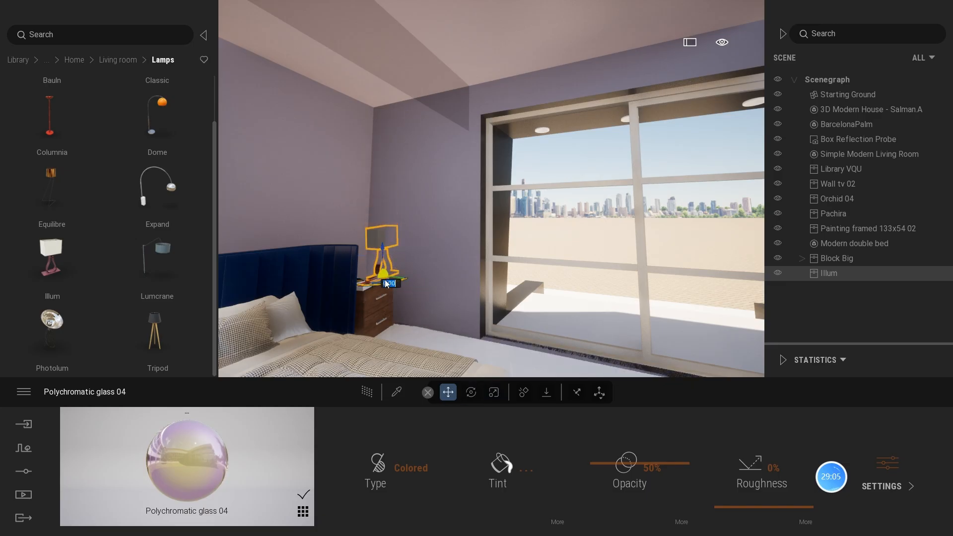
drag(401, 277, 381, 276)
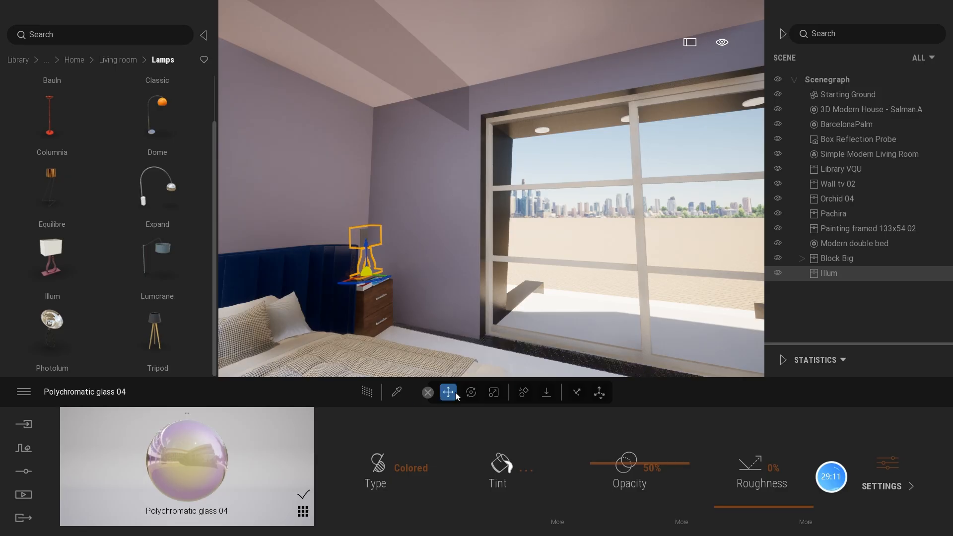
click(397, 392)
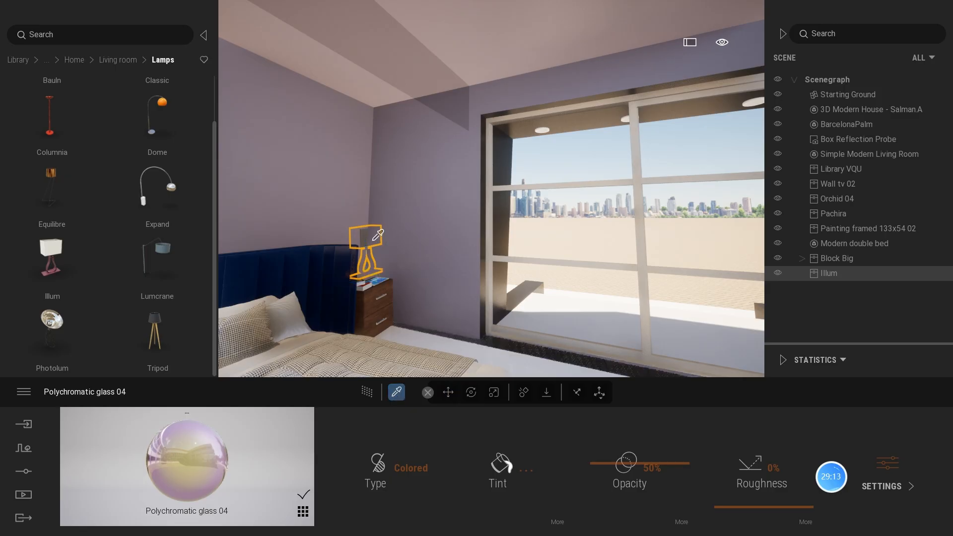
click(449, 392)
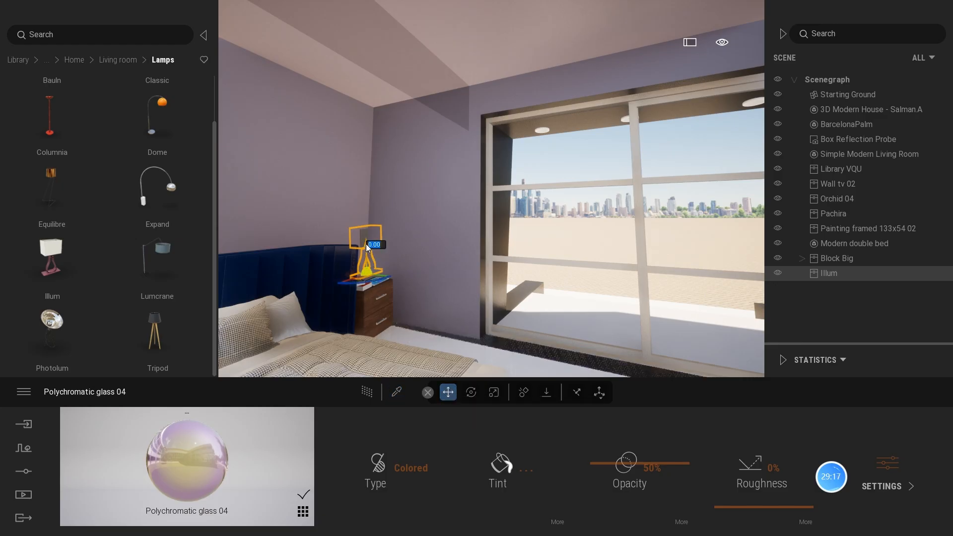
drag(366, 243, 360, 249)
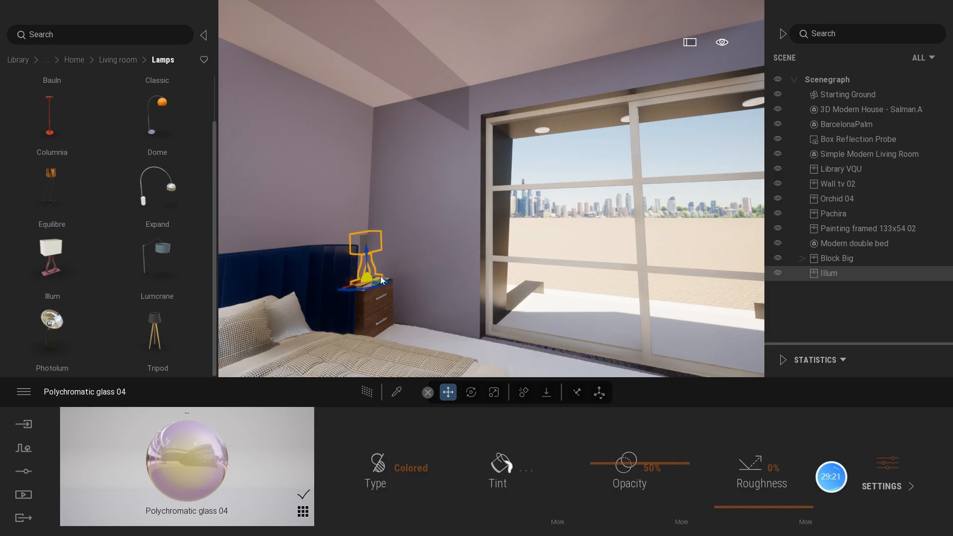
- Reselect the Illum lamp and shift it slightly forward on the nightstand so it stands within the tabletop
click(424, 279)
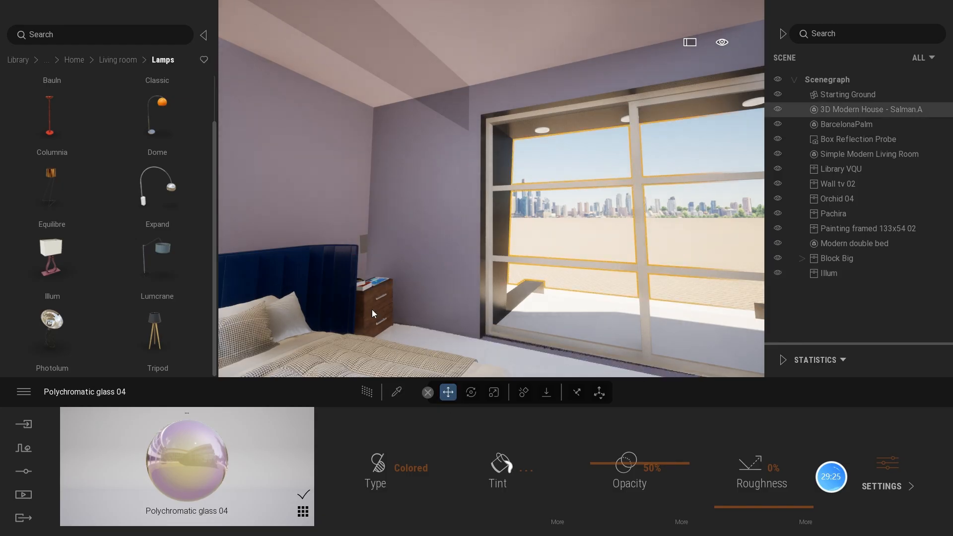
click(820, 274)
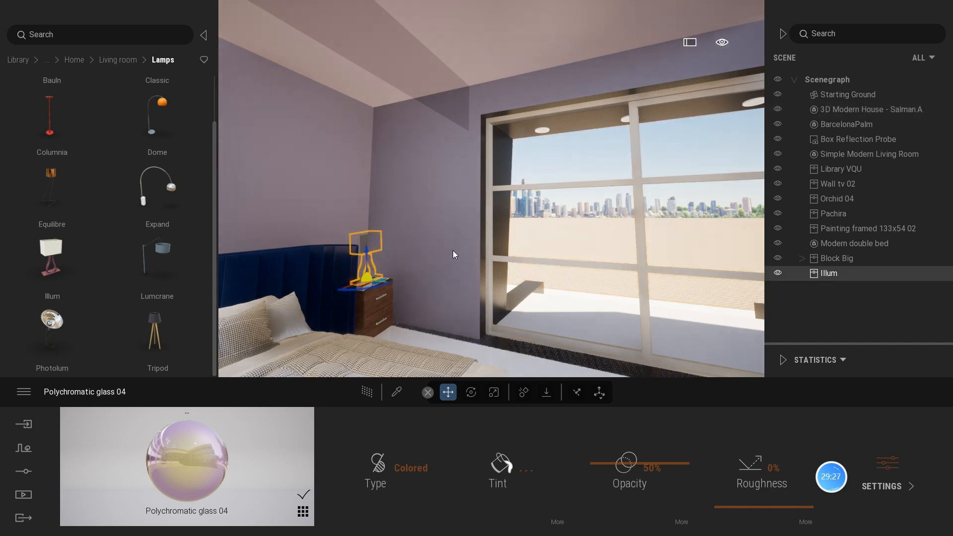
drag(383, 282, 350, 291)
click(370, 285)
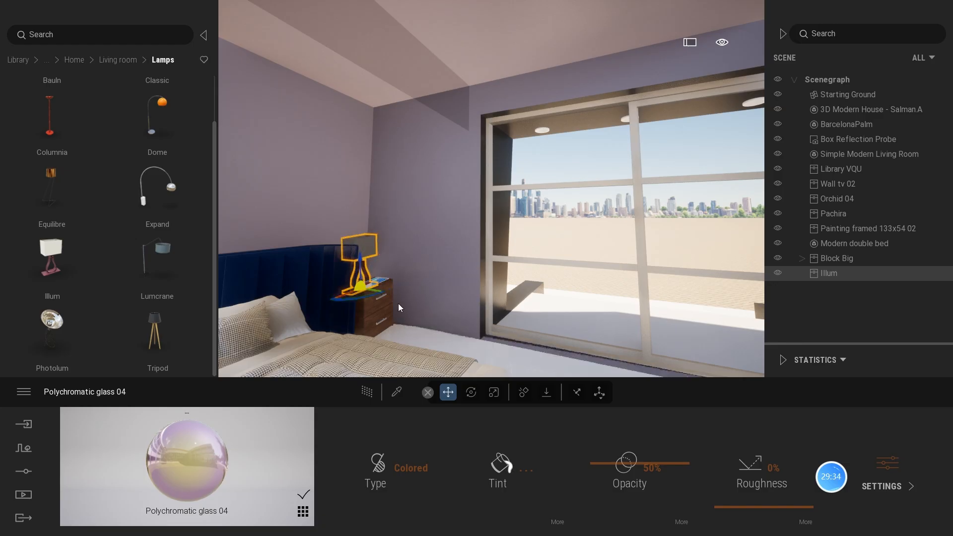
click(377, 292)
drag(378, 291, 382, 295)
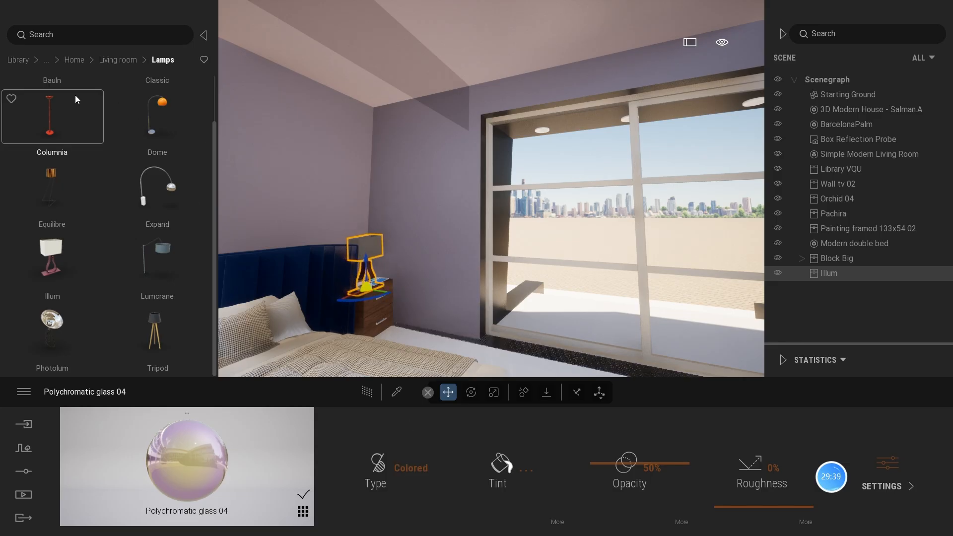
- Place an Omnidirectional light from the library's lights at the Illum lamp's shade
click(75, 60)
click(55, 60)
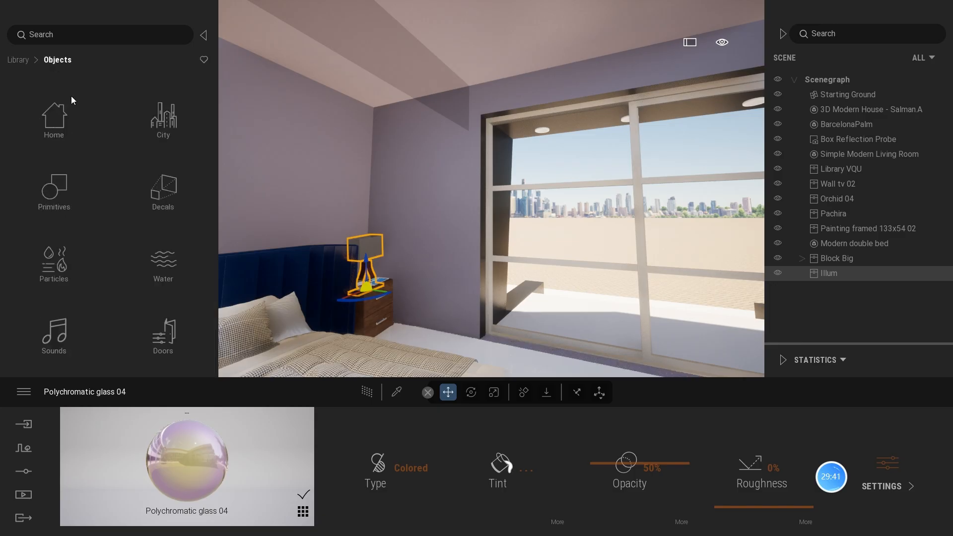
click(15, 60)
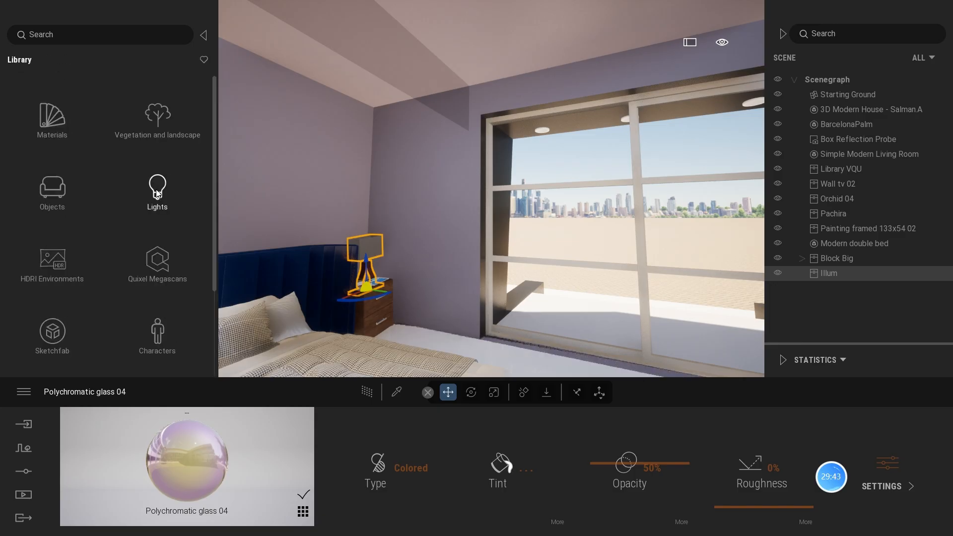
click(157, 190)
drag(51, 89, 369, 254)
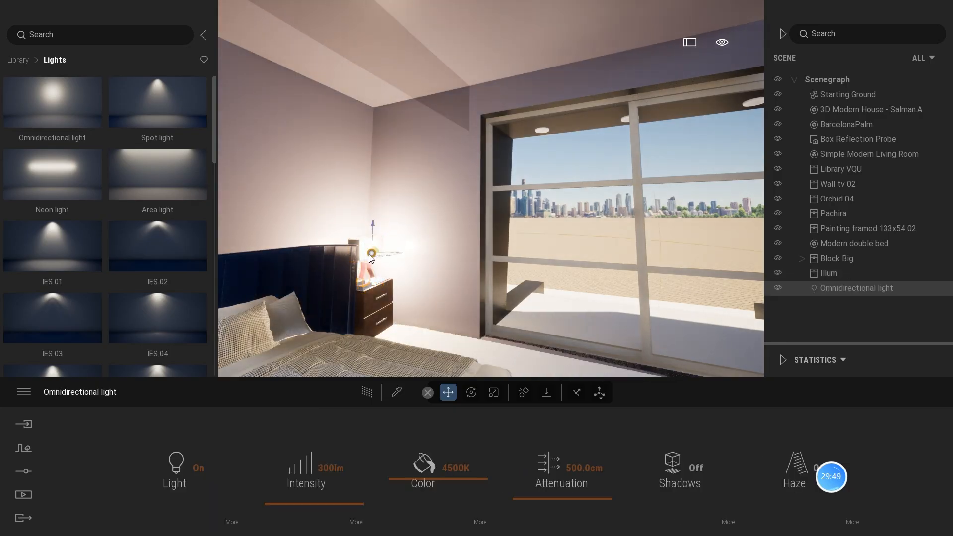
- Change the Omnidirectional light's color to a warm orange
drag(432, 468, 446, 498)
click(480, 522)
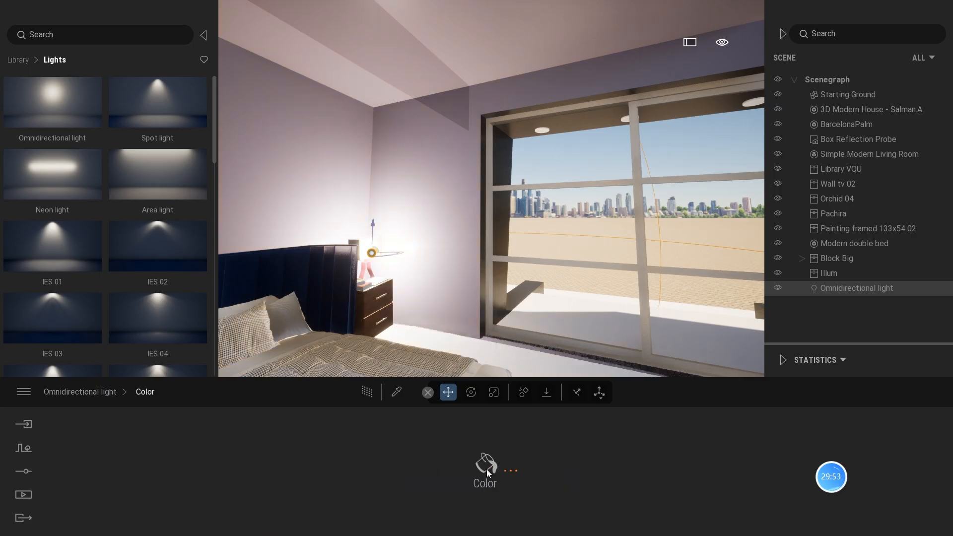
click(486, 466)
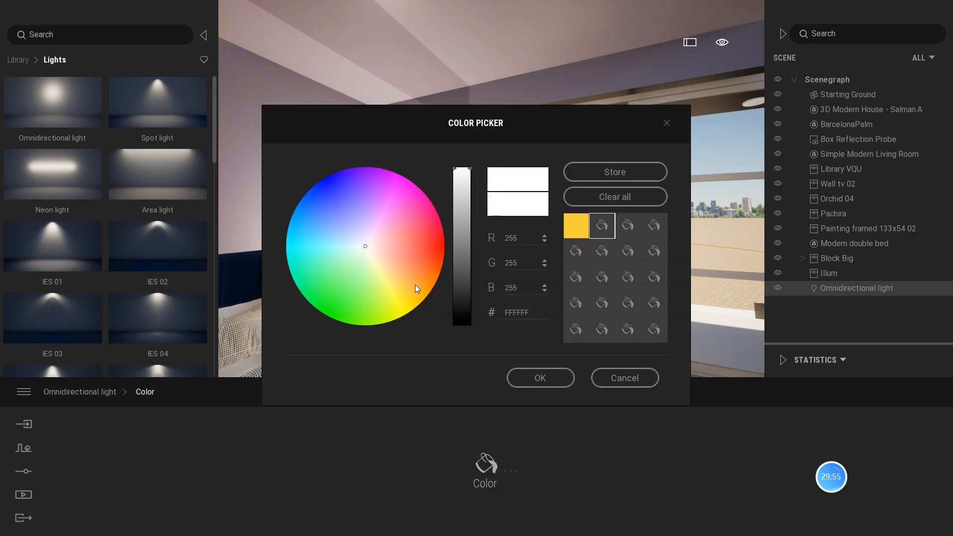
click(415, 285)
click(535, 383)
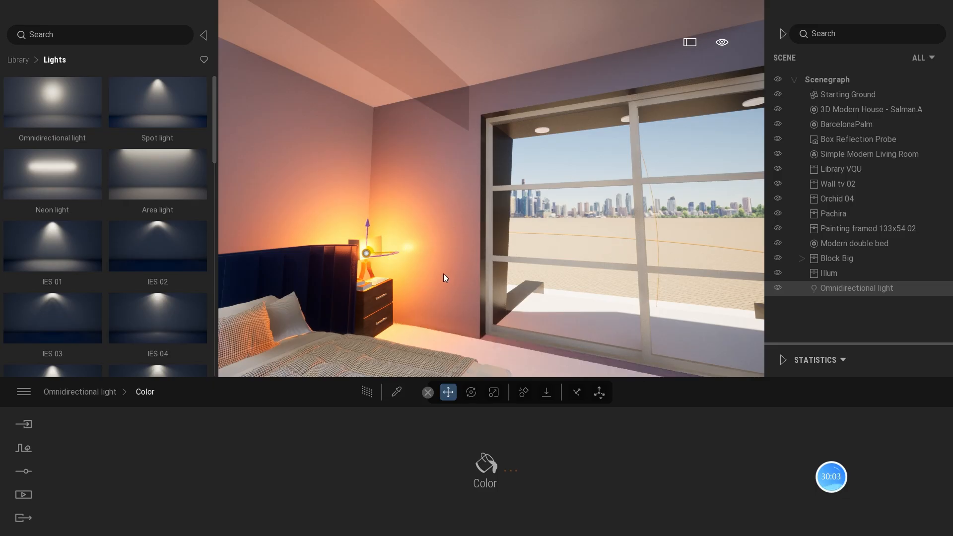
- Place a Pachira plant from the library's living room plants on the bedroom floor beside the large window
scroll(450, 276, down, 1)
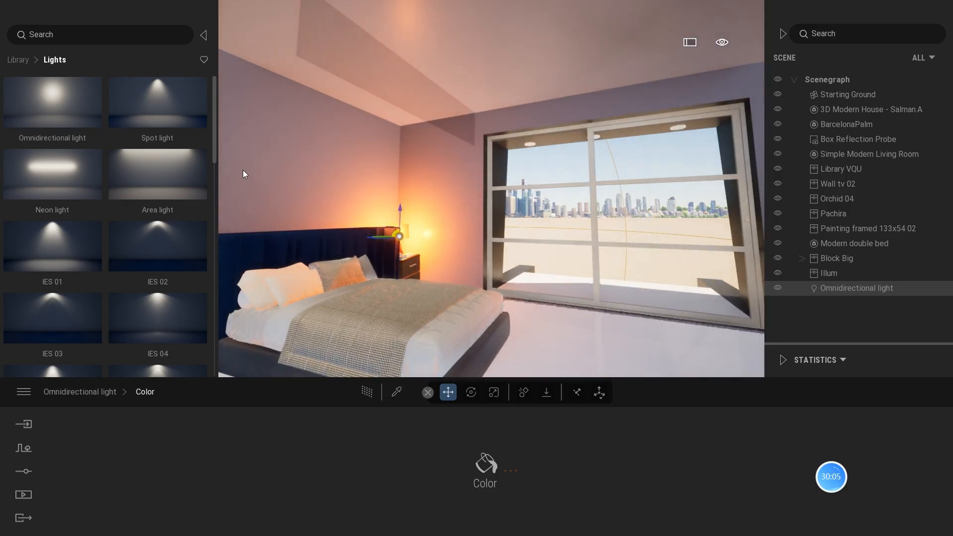
click(18, 59)
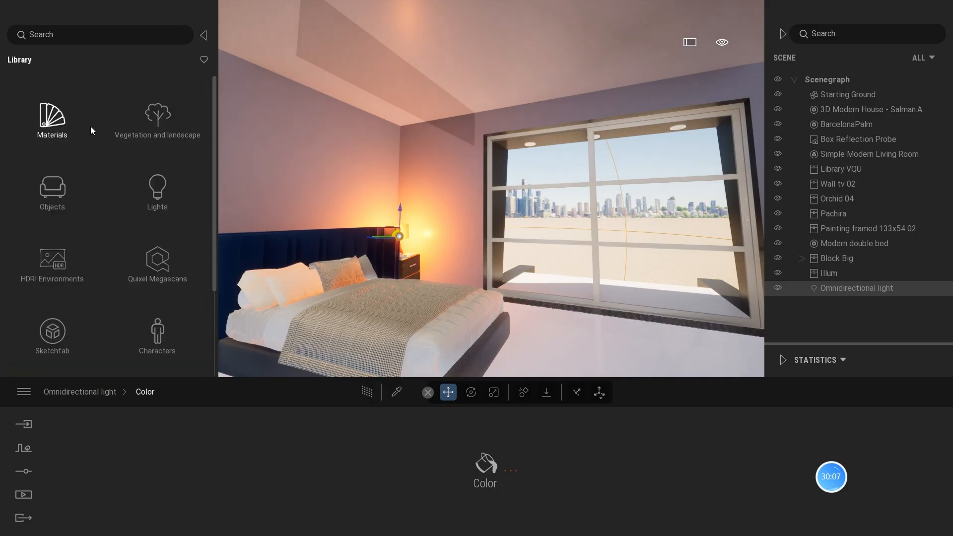
click(144, 123)
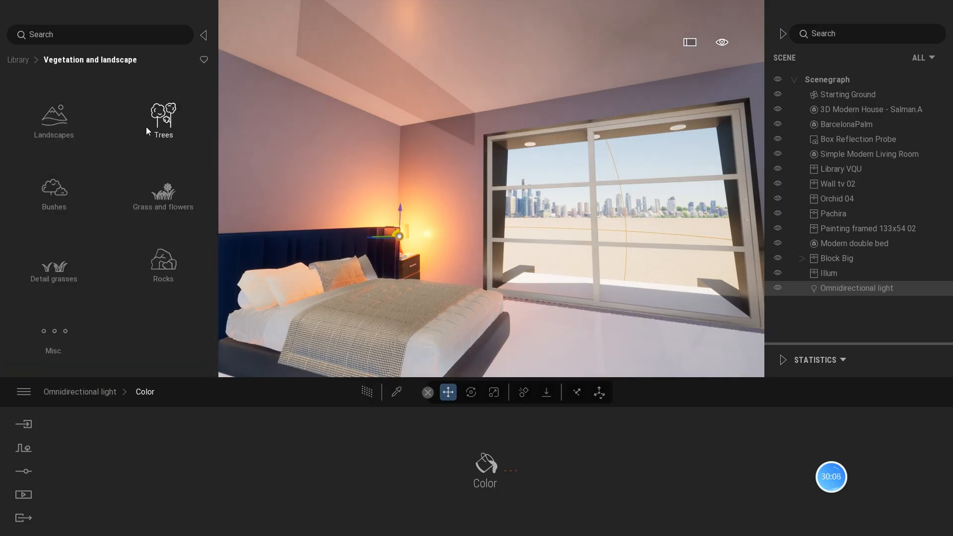
click(25, 62)
click(50, 189)
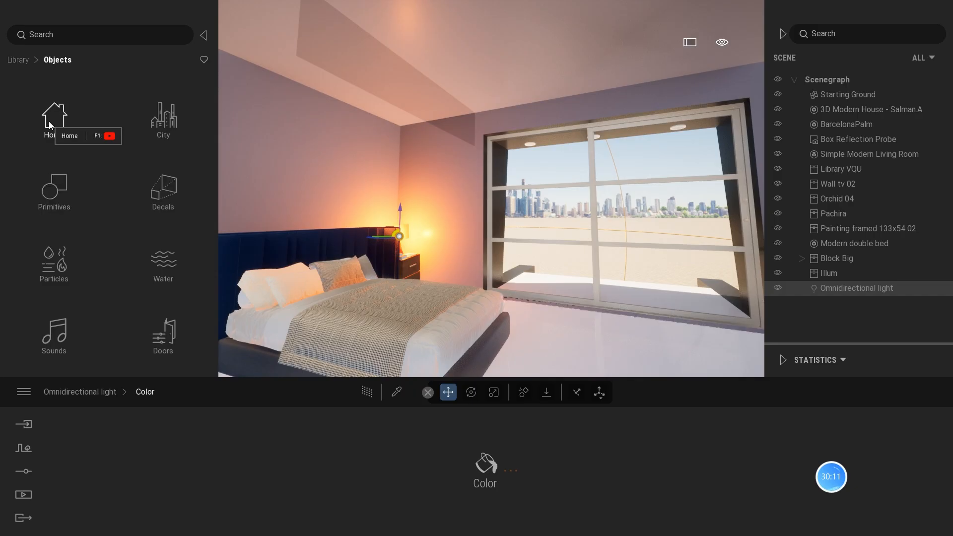
click(60, 144)
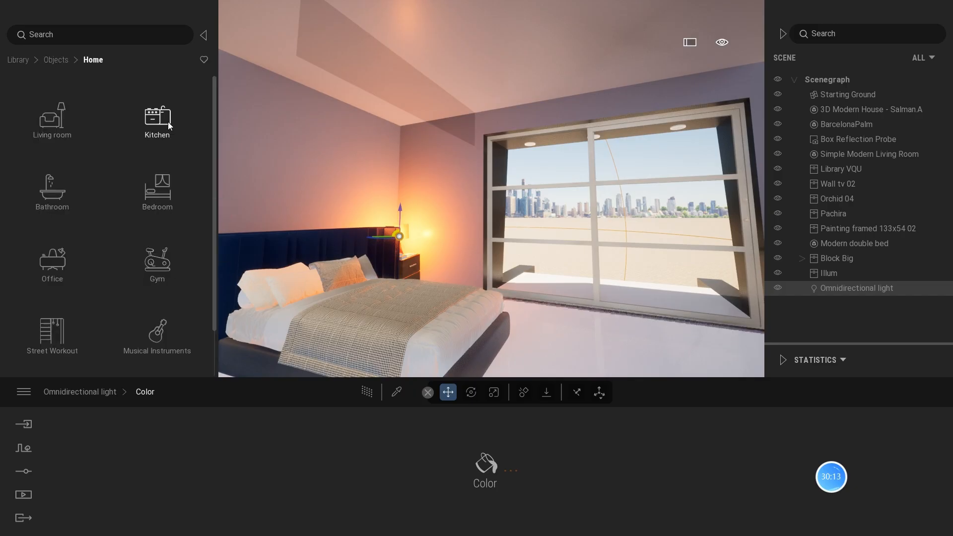
click(66, 139)
click(159, 198)
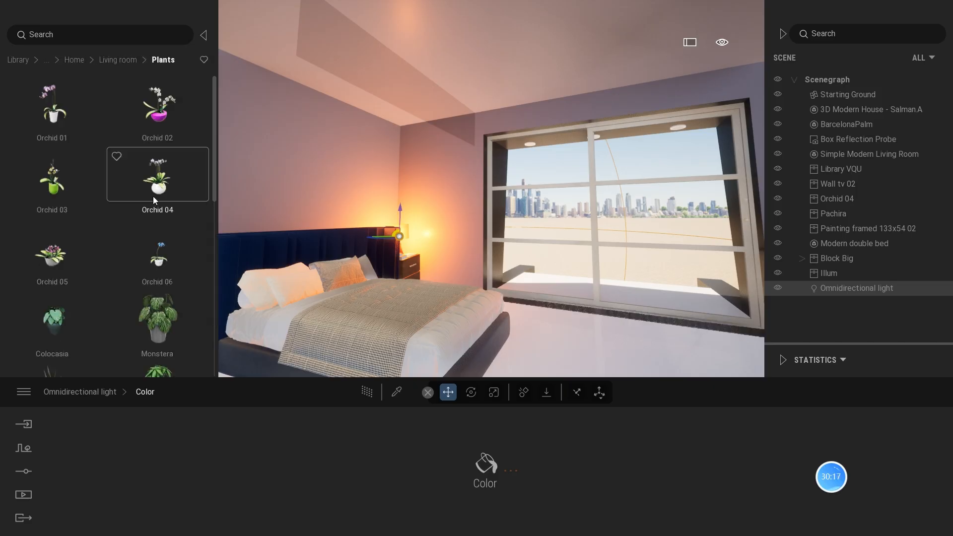
scroll(164, 203, down, 4)
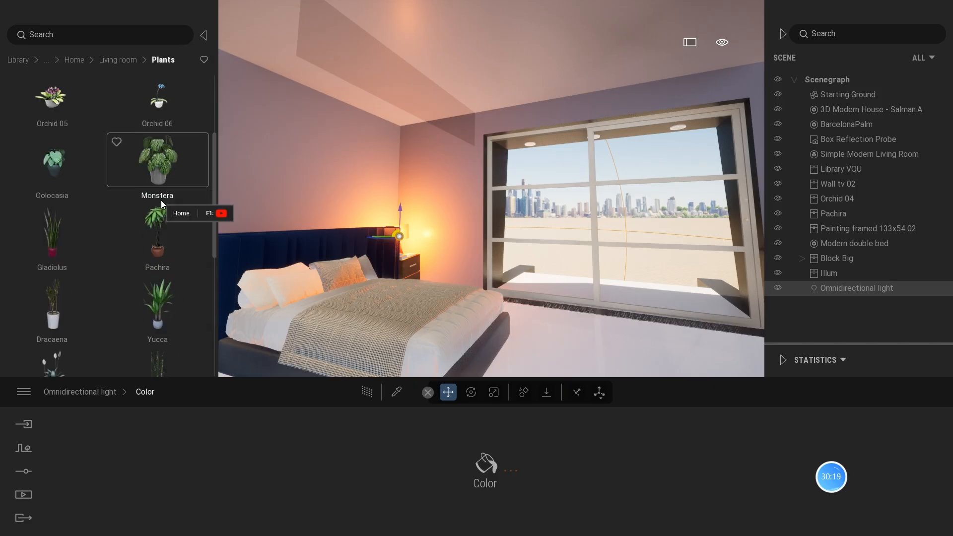
drag(159, 198, 740, 357)
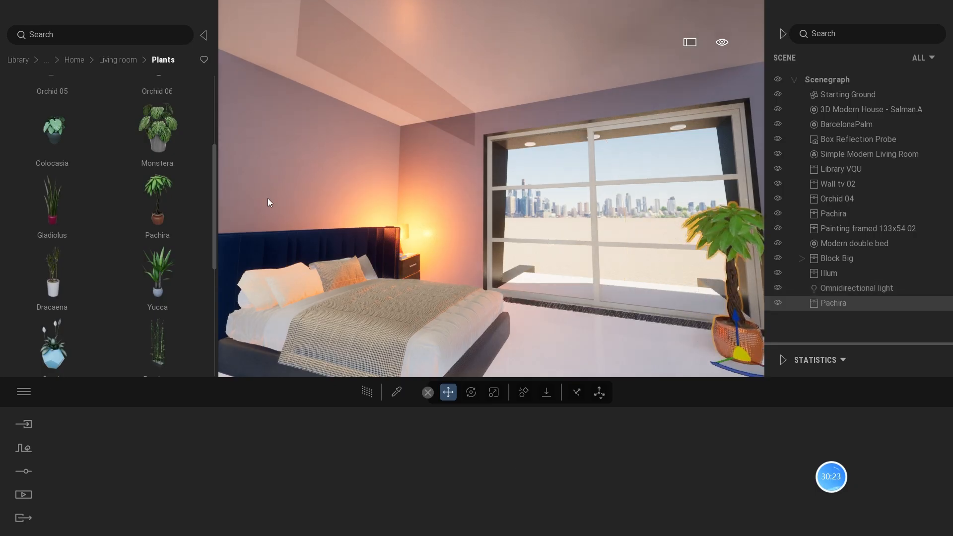
click(78, 59)
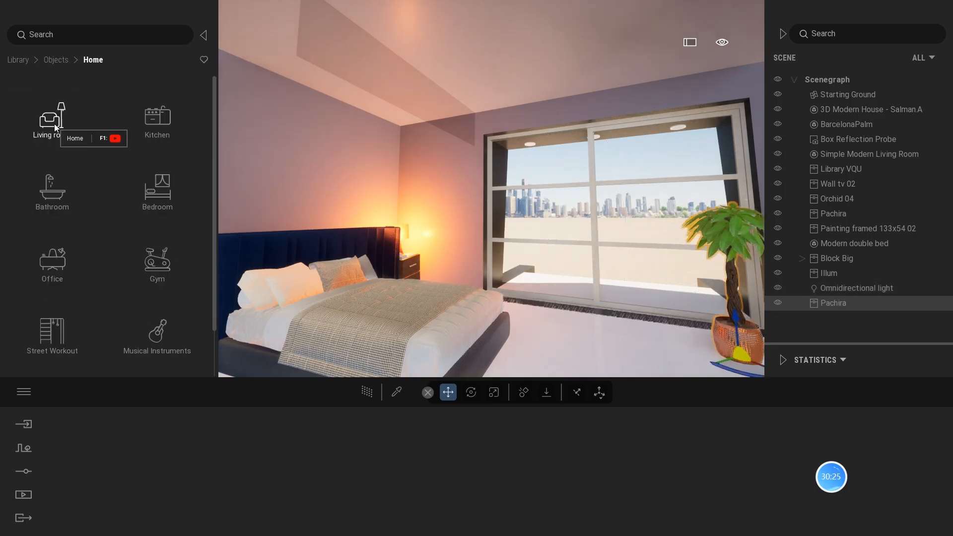
click(52, 122)
scroll(147, 269, down, 2)
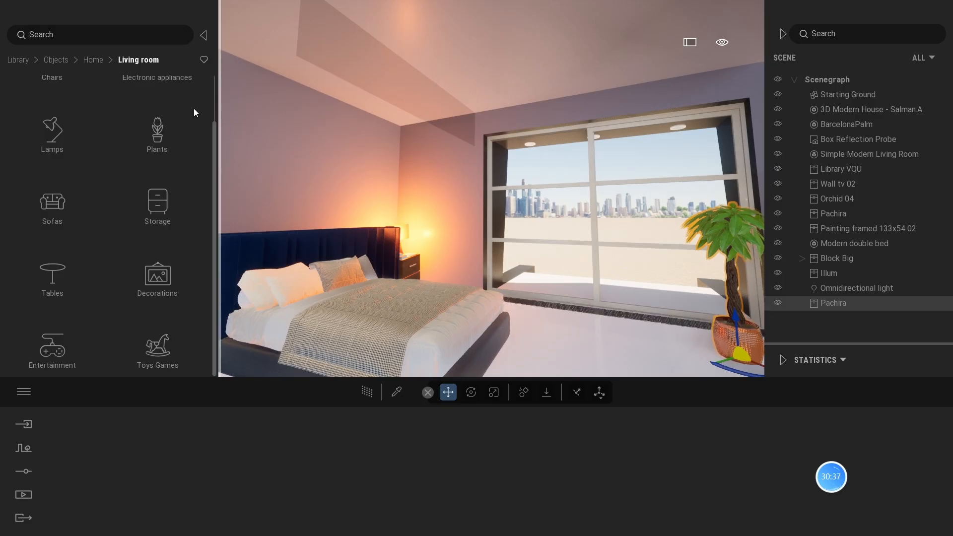
- Apply the Mult 01 D wood material from the library to the bedroom floor
click(17, 60)
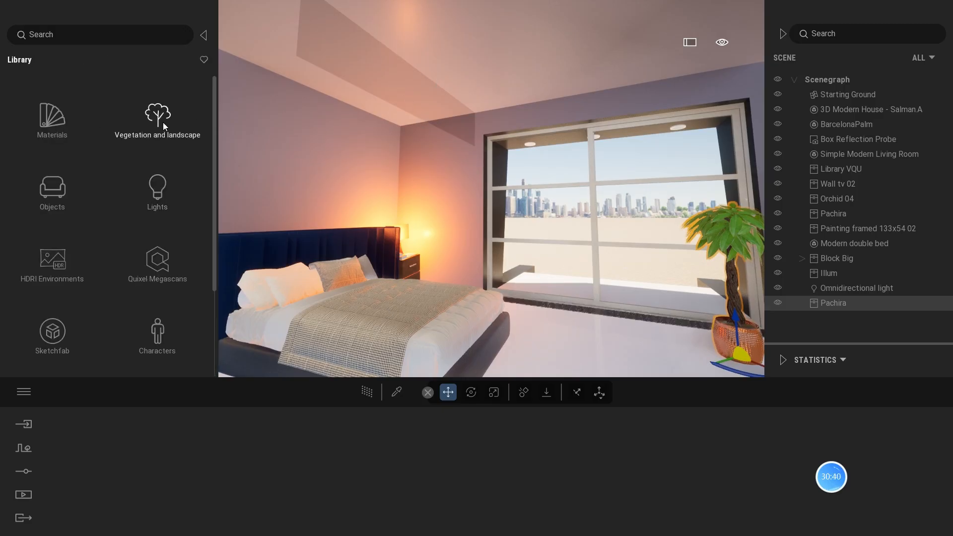
click(52, 122)
scroll(137, 168, down, 1)
click(145, 151)
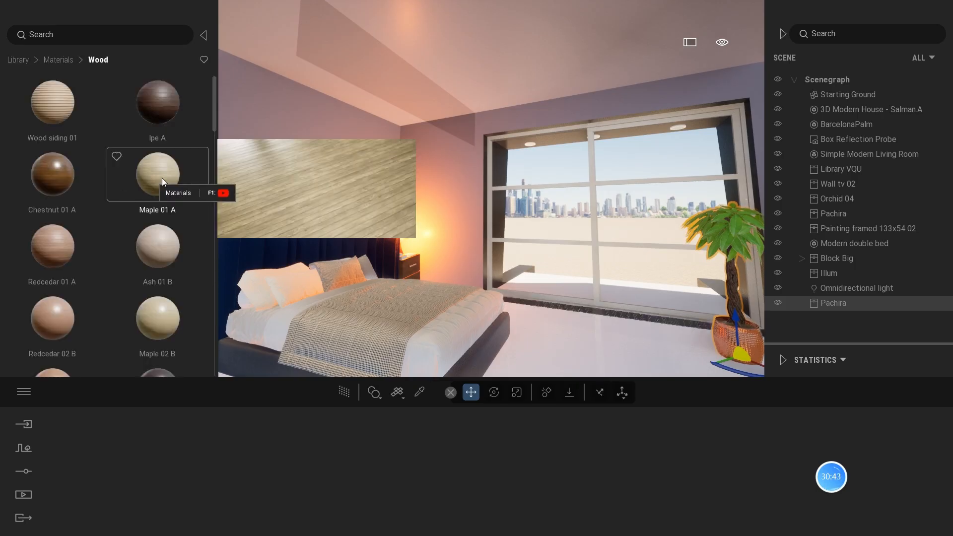
scroll(144, 203, down, 2)
scroll(142, 216, down, 2)
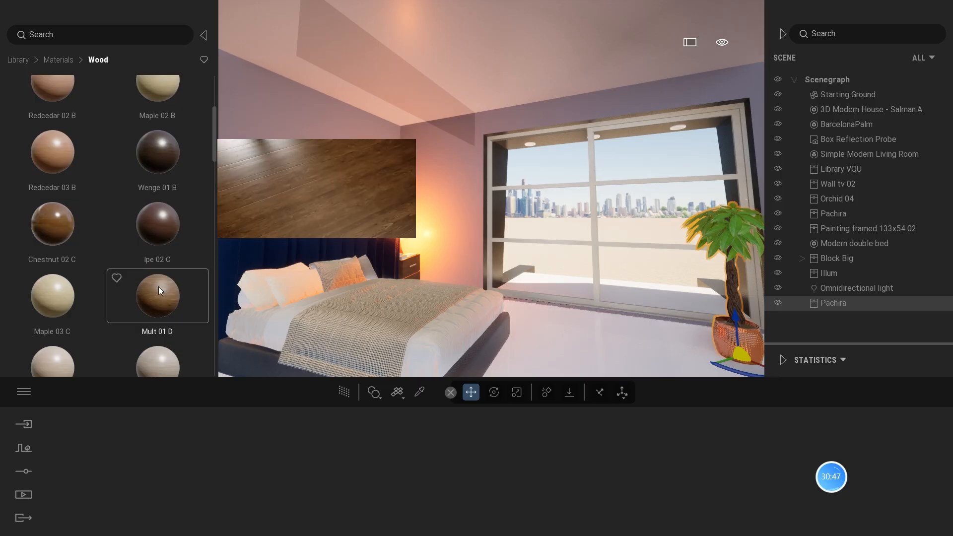
drag(159, 287, 582, 346)
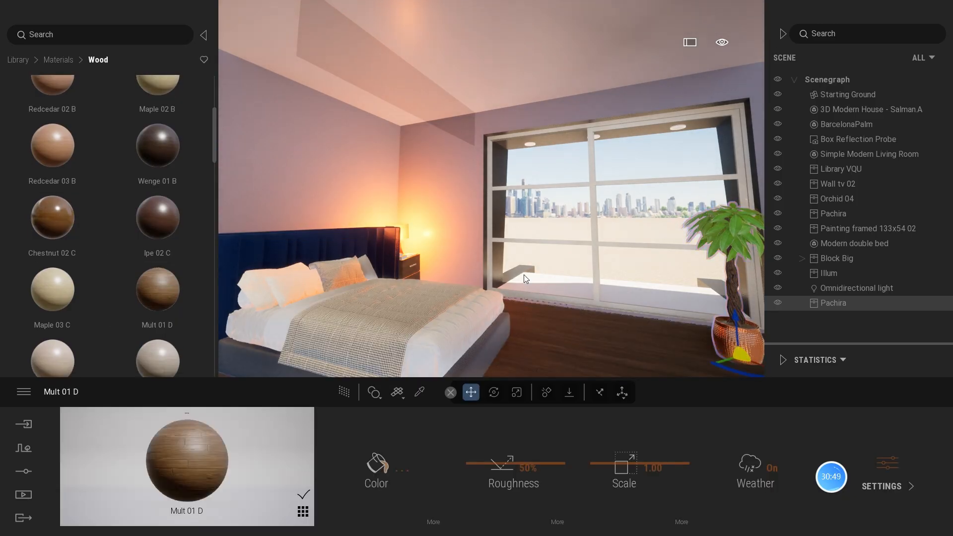
scroll(551, 312, down, 4)
scroll(551, 312, up, 5)
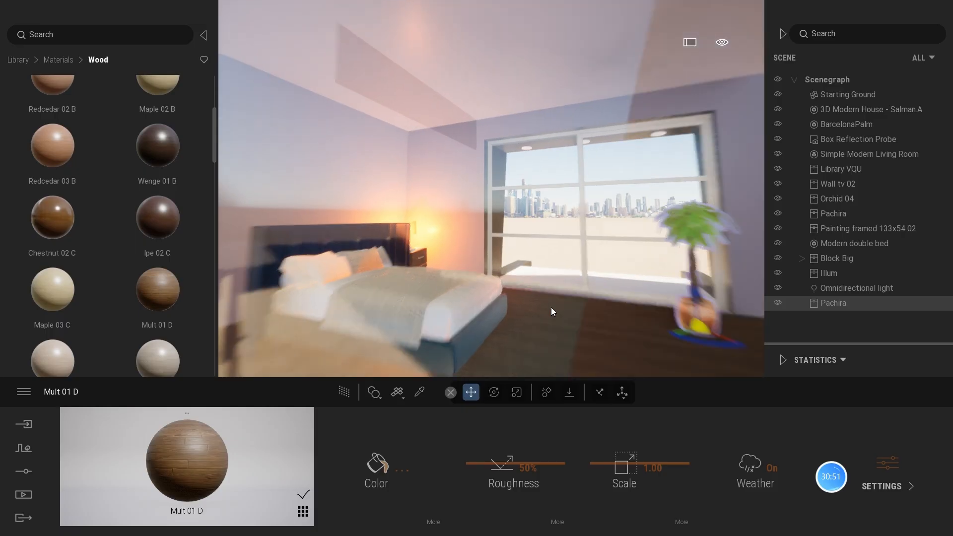
scroll(551, 312, down, 3)
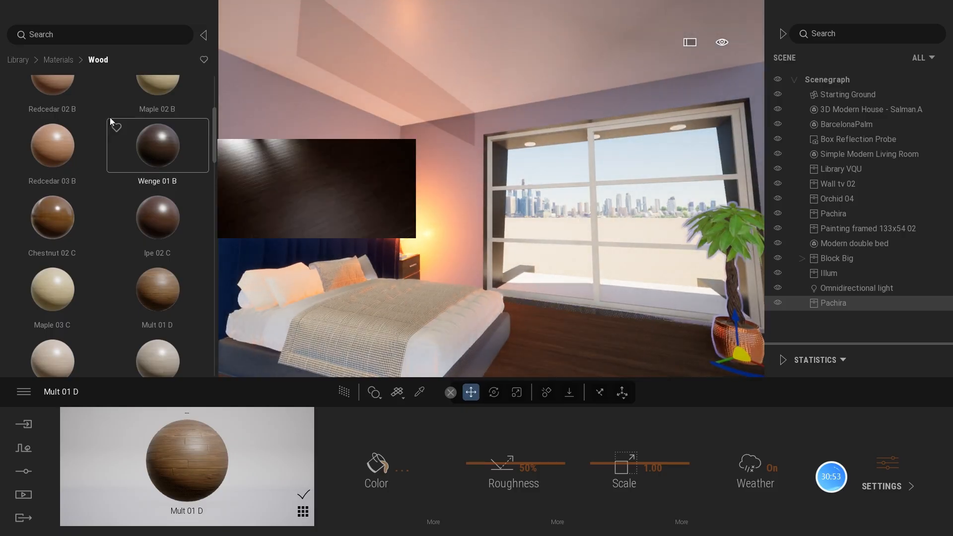
click(17, 60)
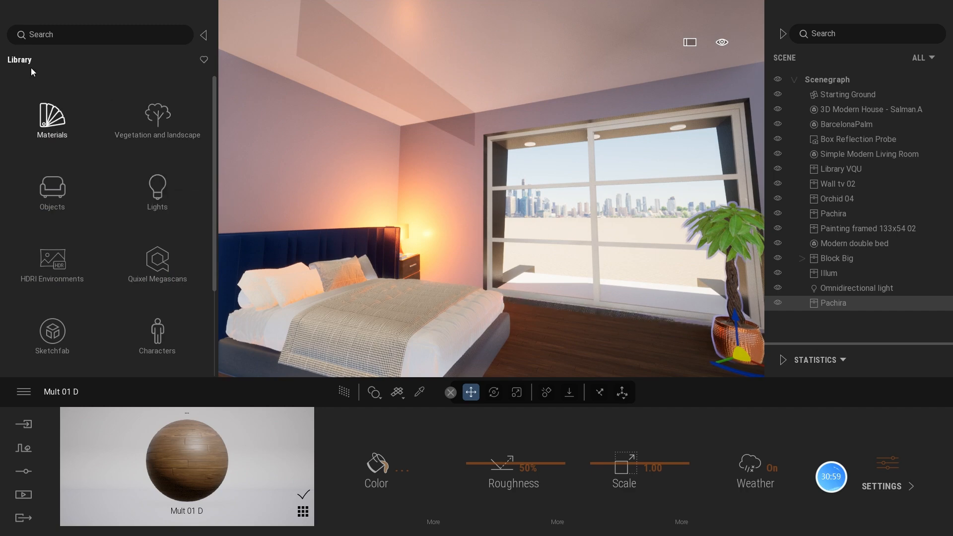
click(58, 178)
click(53, 118)
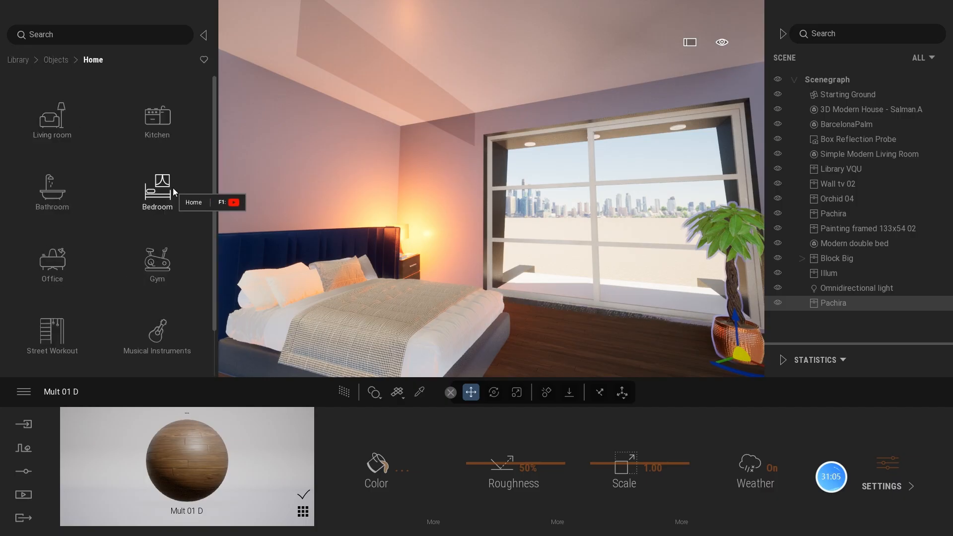
- Open the Sketchfab library, switch to Google Translate in the browser and copy the English word "chandelier"
click(18, 59)
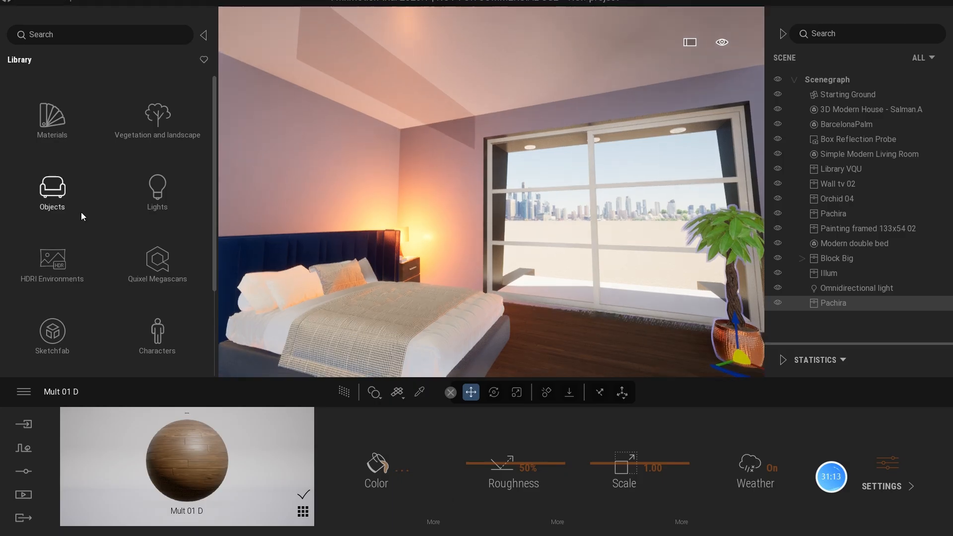
click(52, 332)
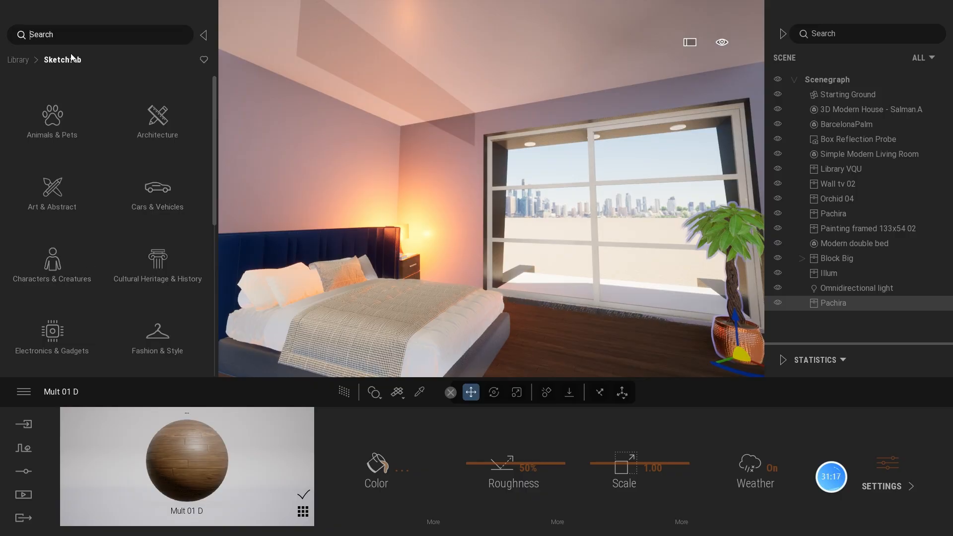
click(871, 7)
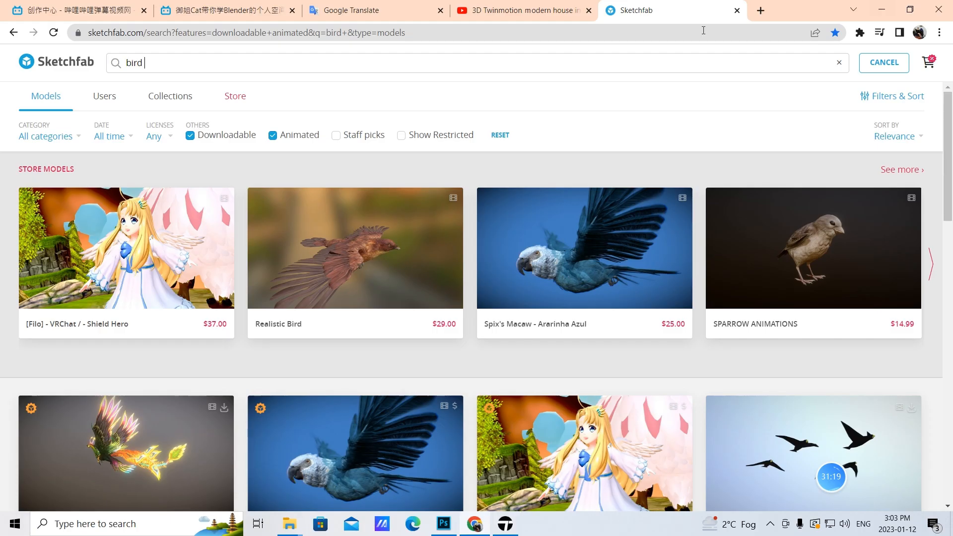
click(368, 11)
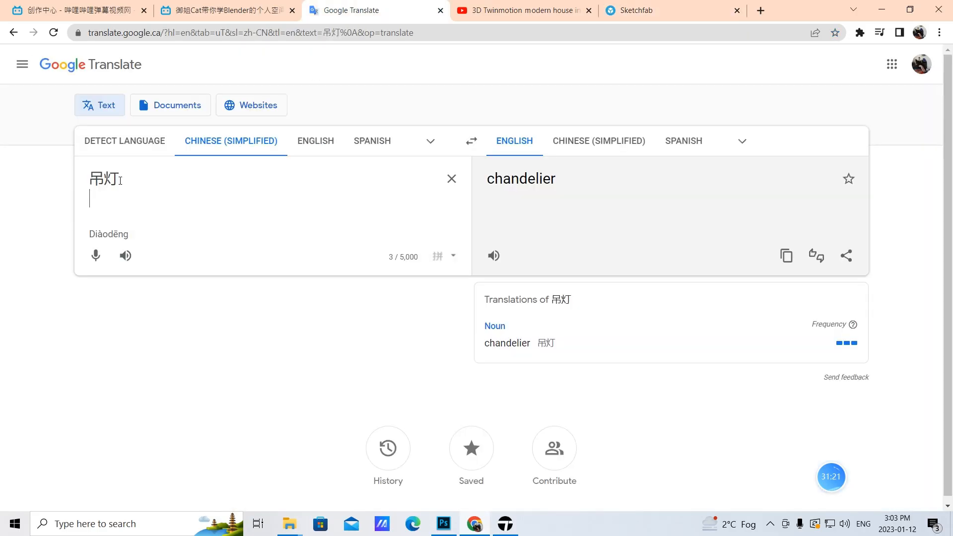
drag(485, 179, 585, 176)
key(ctrl+c)
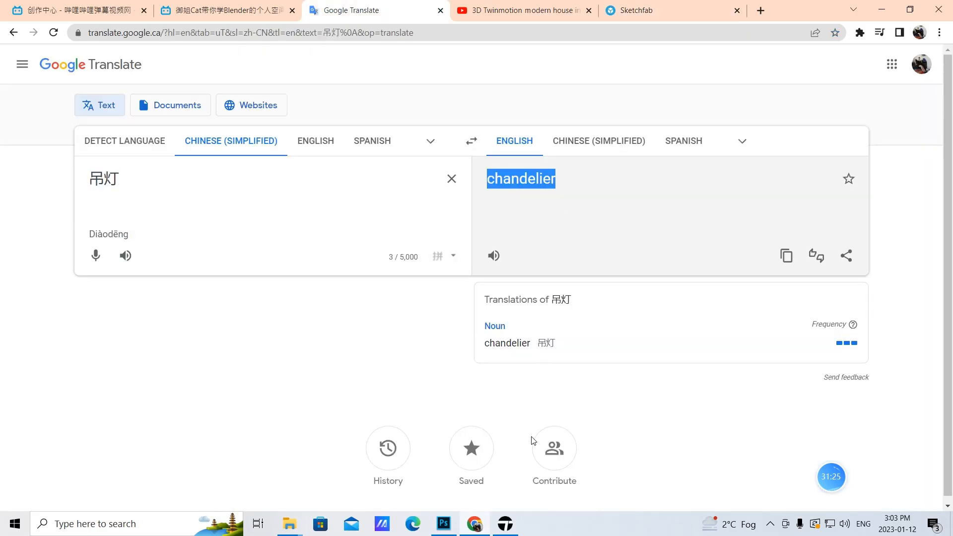
- Switch back to Twinmotion and search the Sketchfab library for the copied word "chandelier"
click(513, 522)
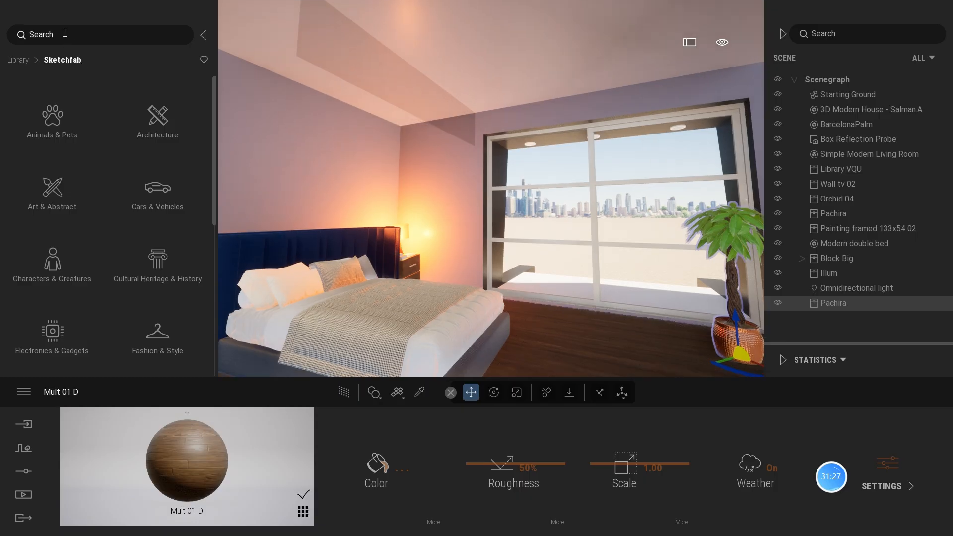
click(53, 28)
key(ctrl+v)
key(Return)
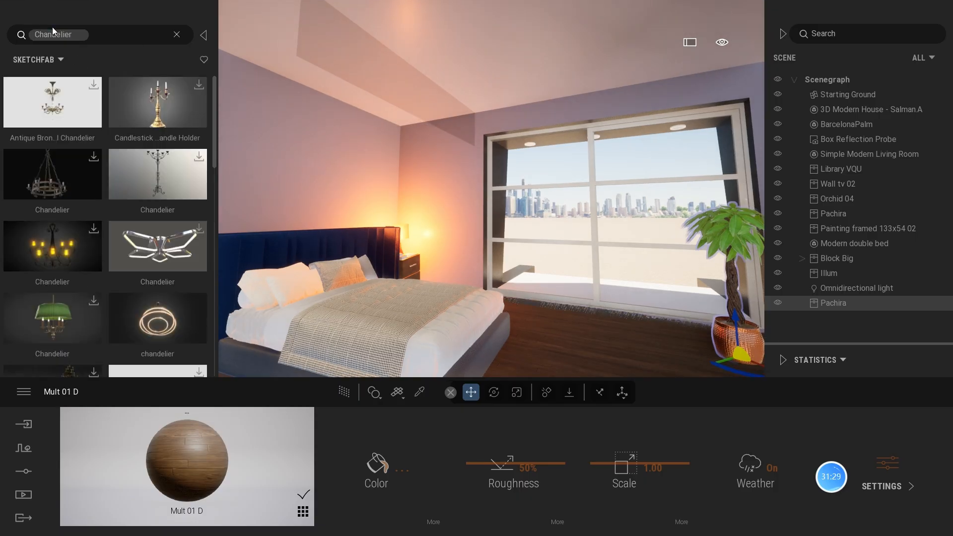
- Place the glowing ring-shaped chandelier from the Sketchfab results on the bedroom ceiling in front of the window and lower it slightly
mouse_move(125, 185)
scroll(159, 194, down, 2)
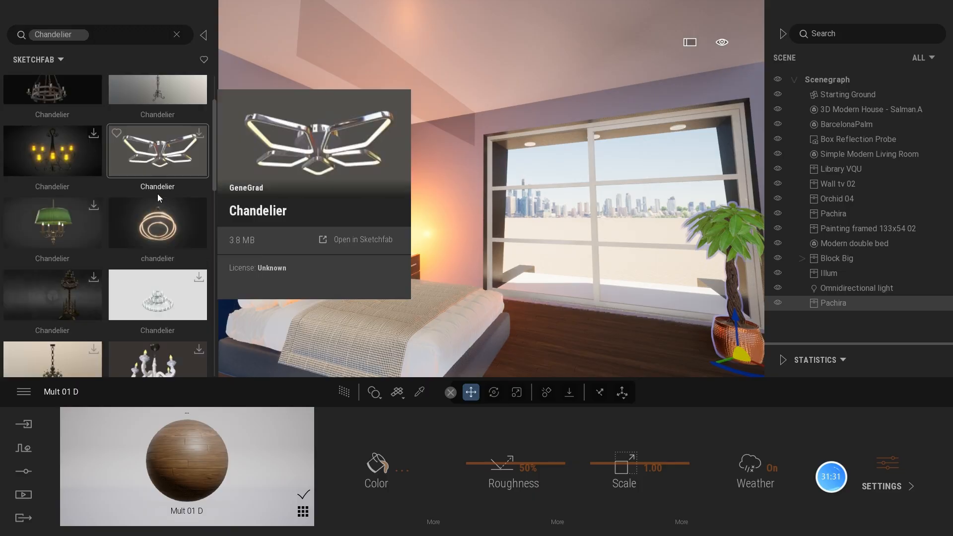
drag(157, 219, 456, 131)
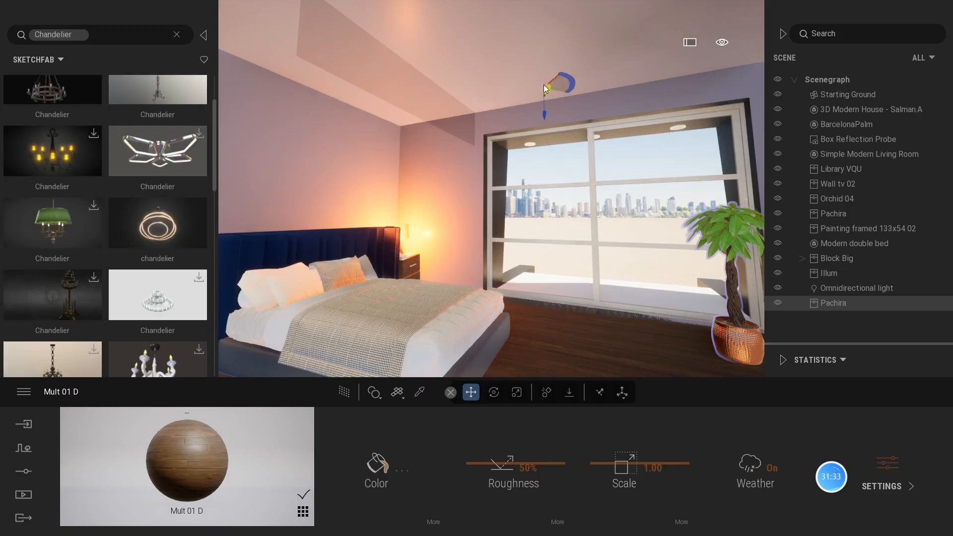
drag(520, 49, 519, 50)
drag(520, 78, 515, 104)
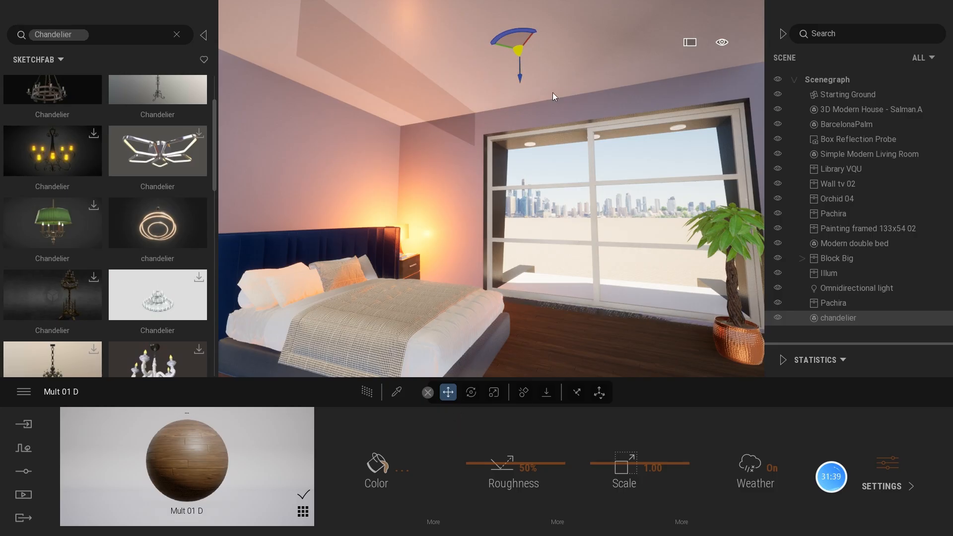
drag(521, 77, 508, 98)
- Scale the chandelier up uniformly to a size that suits the bedroom ceiling
click(493, 393)
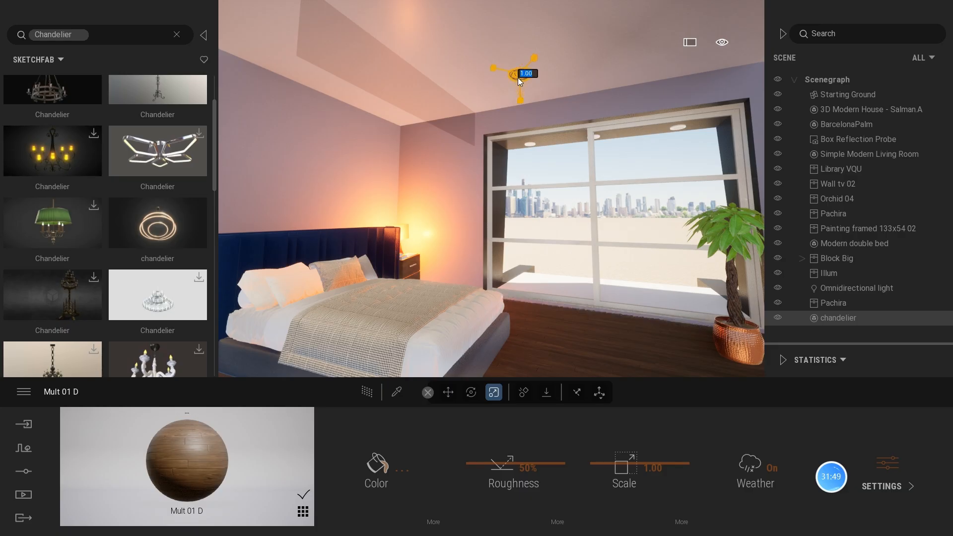
text(1)
key(Return)
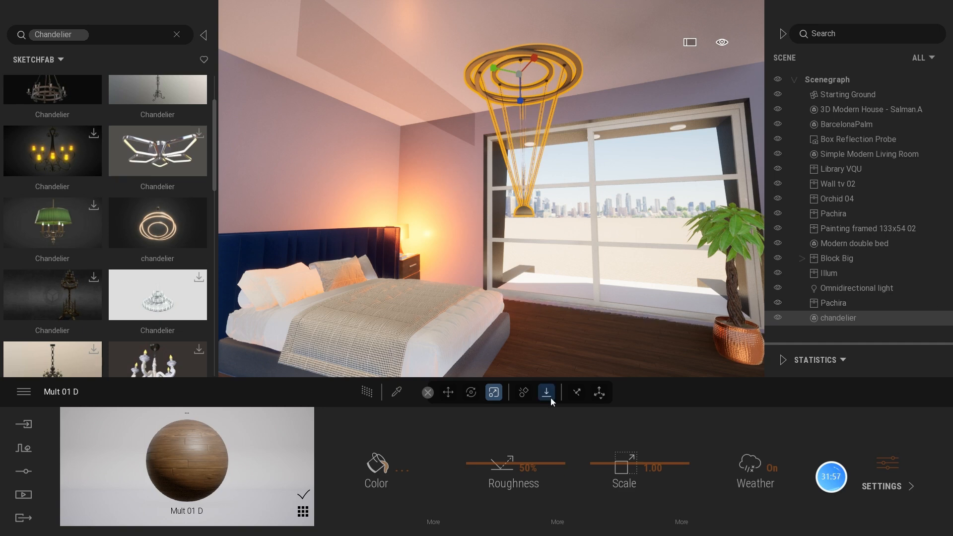
- Rotate the chandelier upside down so its cables run up into the ceiling and its rings hang level, and deselect it
click(471, 393)
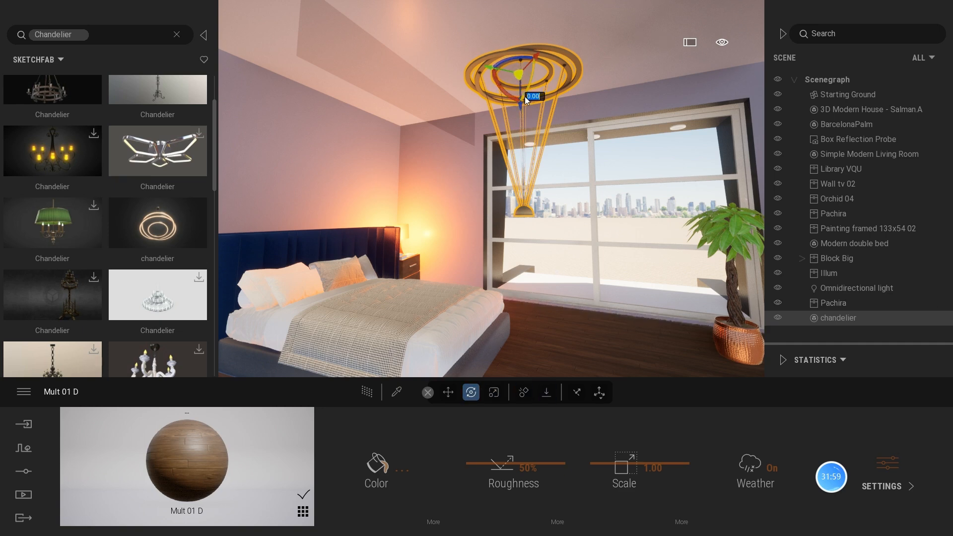
drag(525, 96, 493, 138)
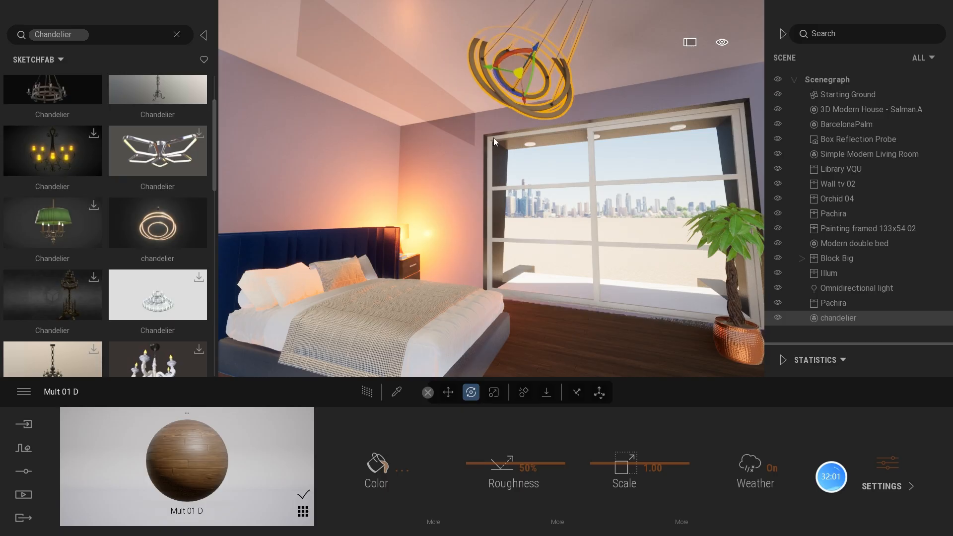
drag(527, 91, 540, 40)
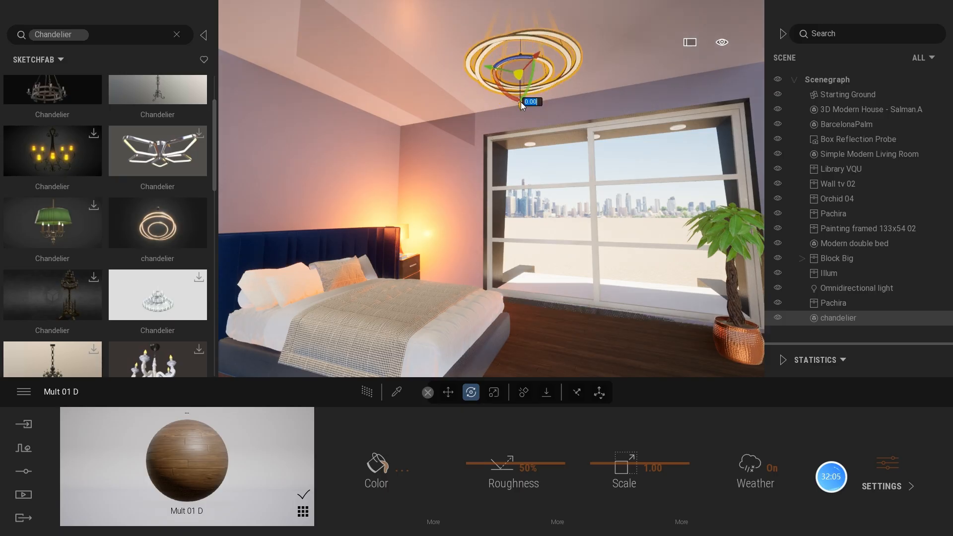
click(501, 121)
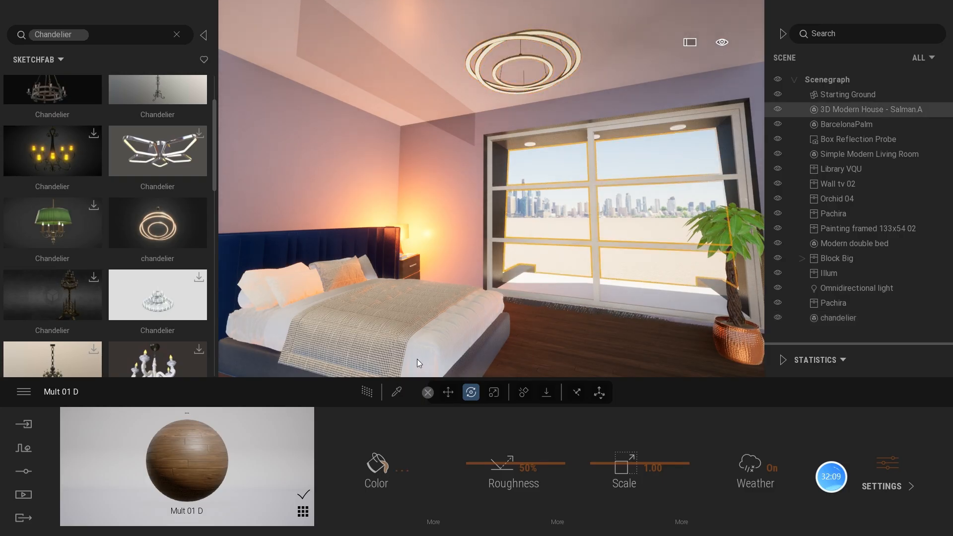
- Pick the ring chandelier's material and change its colour from the picker to warm orange FF9C31
click(396, 392)
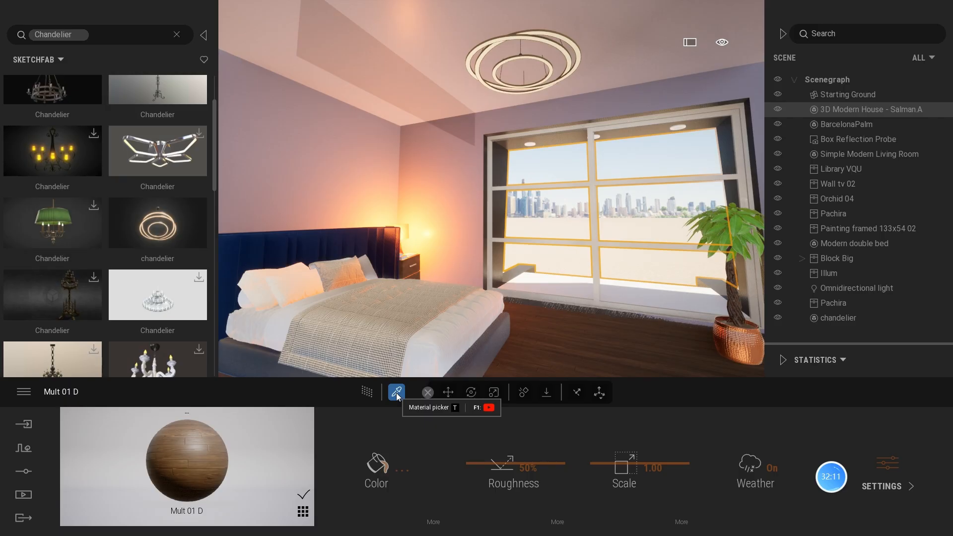
click(564, 50)
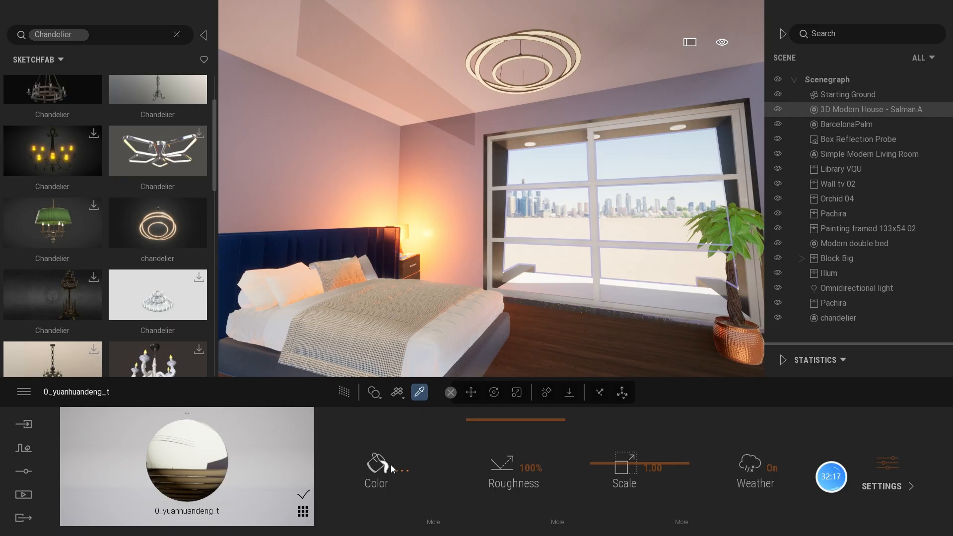
click(433, 522)
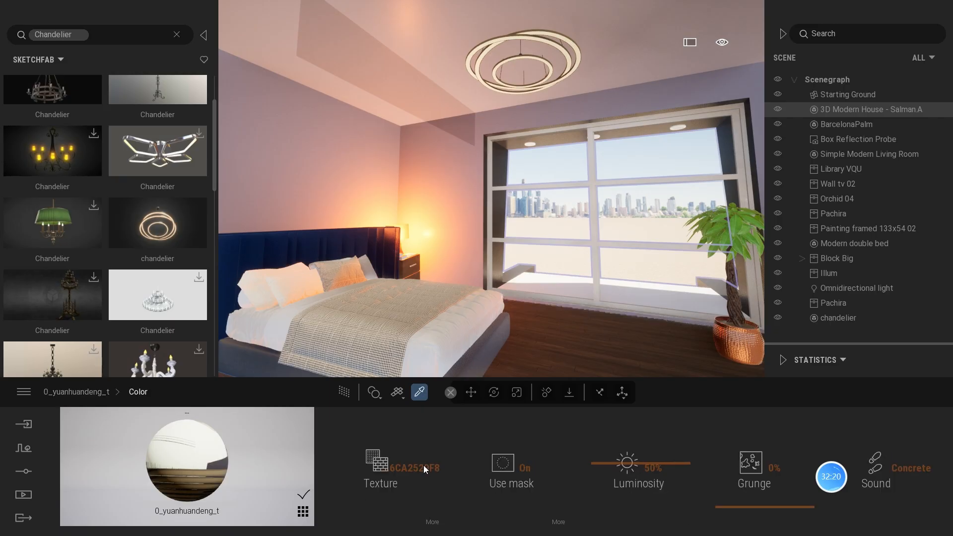
click(97, 395)
click(372, 474)
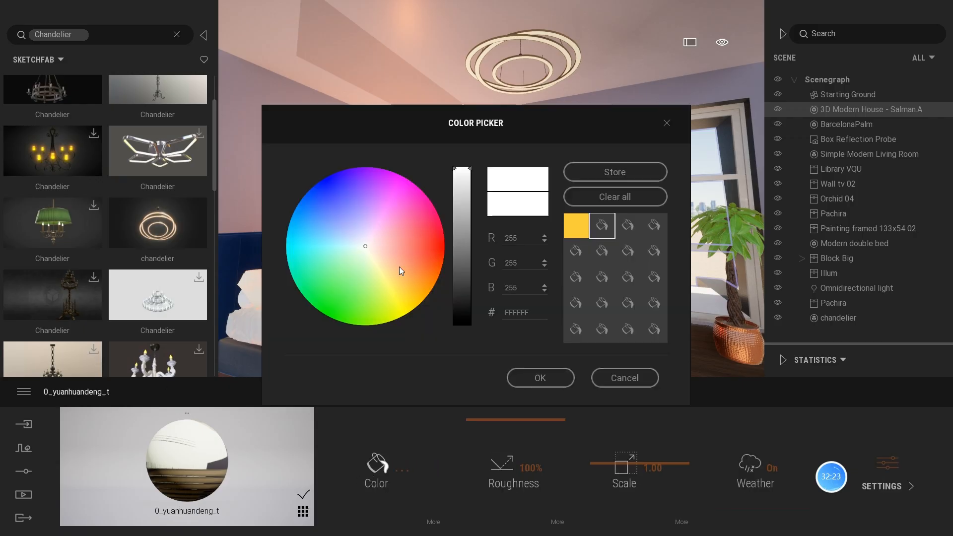
click(420, 279)
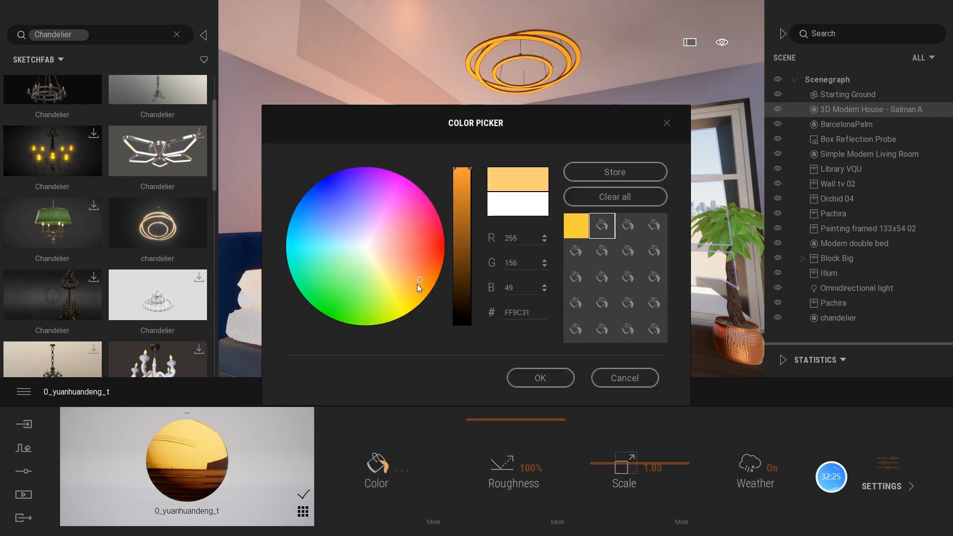
click(525, 376)
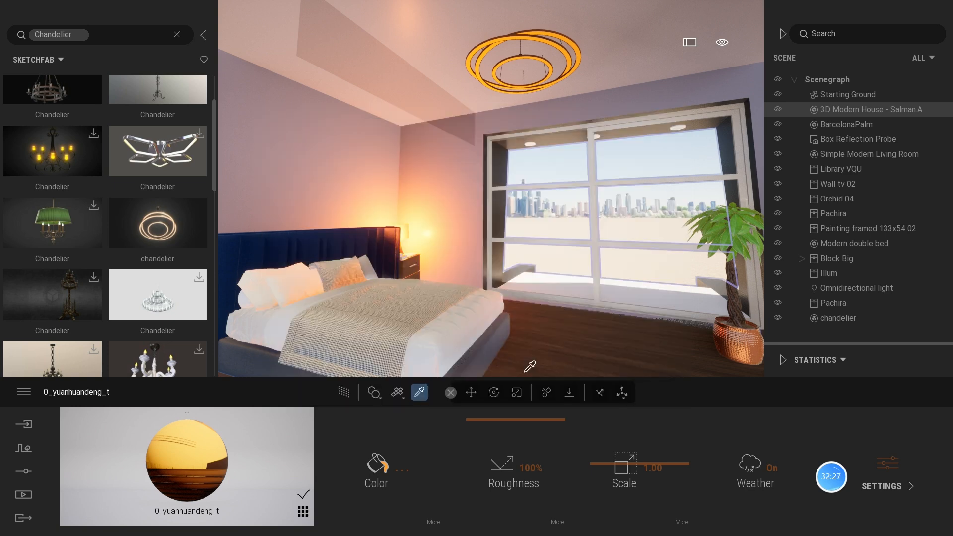
- Set the chandelier material's glow to 26.1 nit and its texture scale to 1.72
click(892, 462)
drag(499, 508, 498, 484)
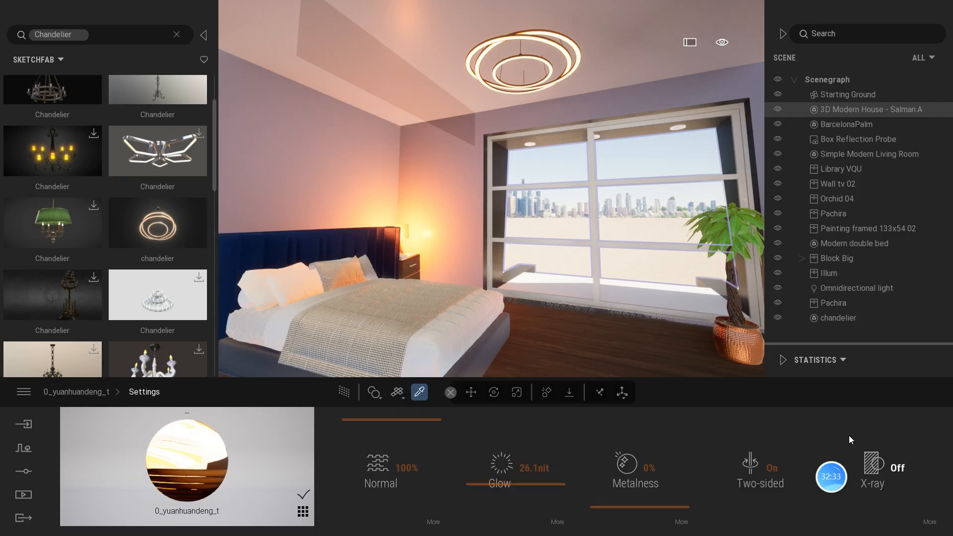
click(77, 392)
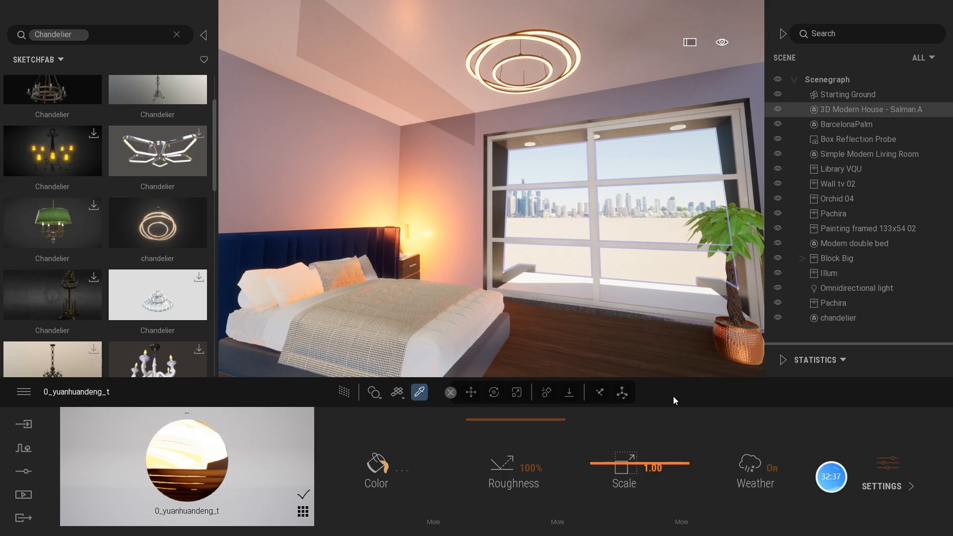
drag(626, 465, 625, 459)
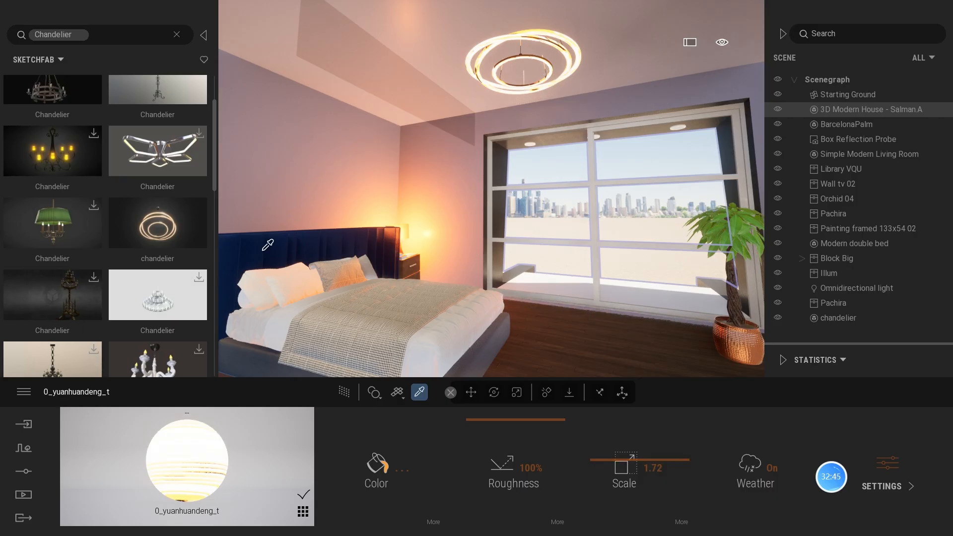
- Save the project in the Downloads folder as a new file named TWINMOTION34-2.tm
click(23, 6)
click(34, 106)
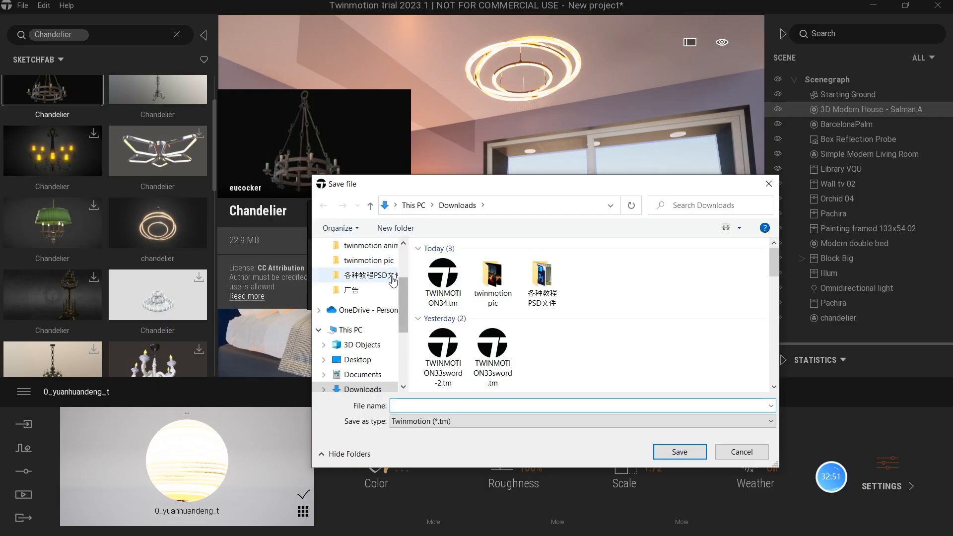
click(442, 280)
click(447, 406)
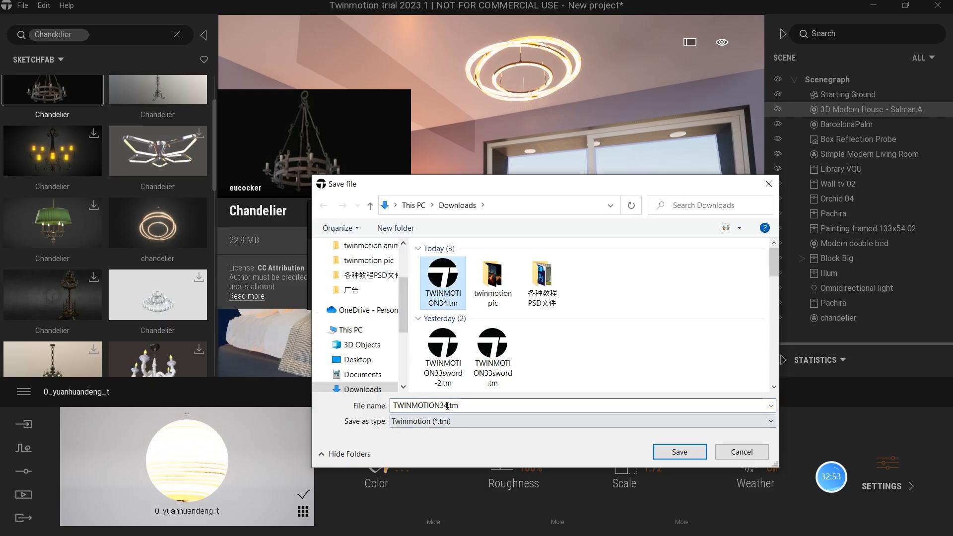
double_click(447, 406)
click(447, 406)
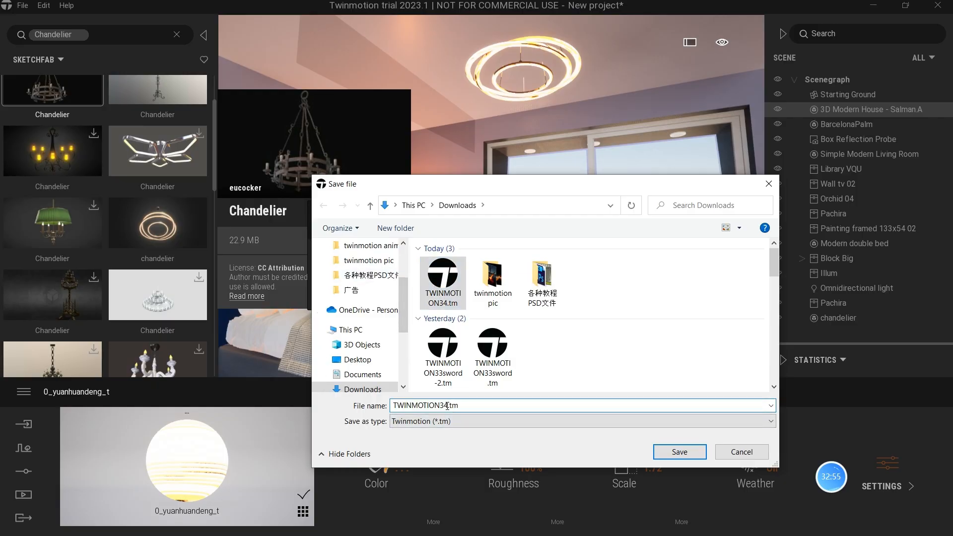
text(-2)
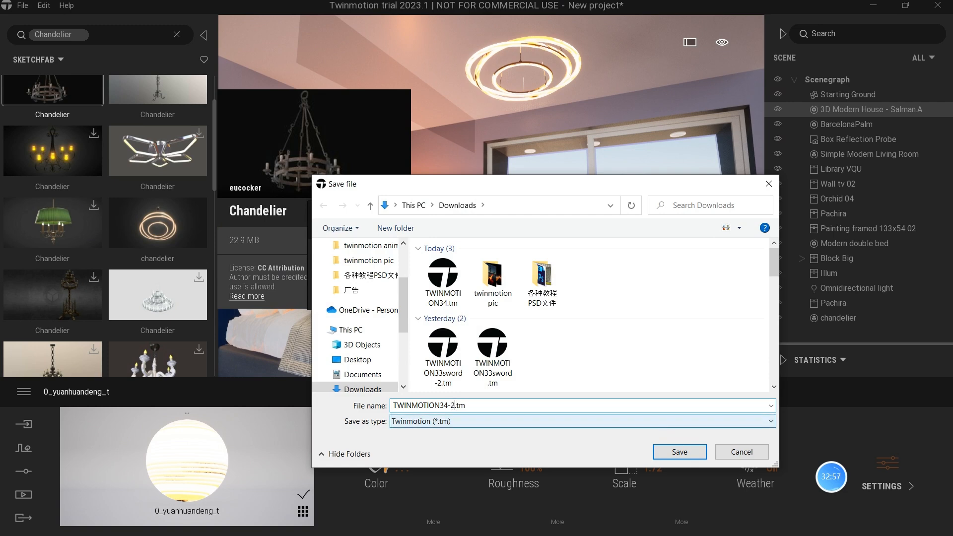
click(679, 452)
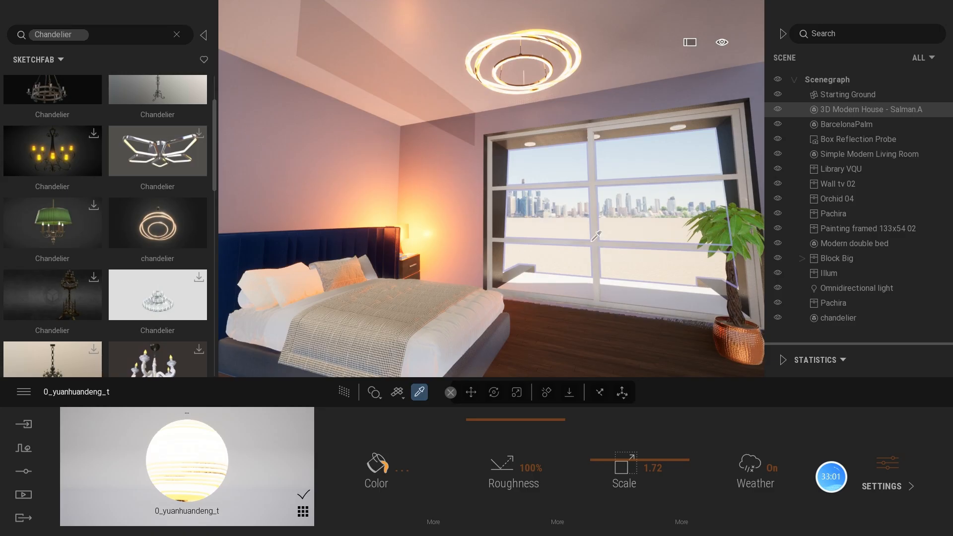
- Hang the Frame Composition x8 from the library's living room decorations on the long blank wall of the hallway leading to the stairs
key(s)
key(s)
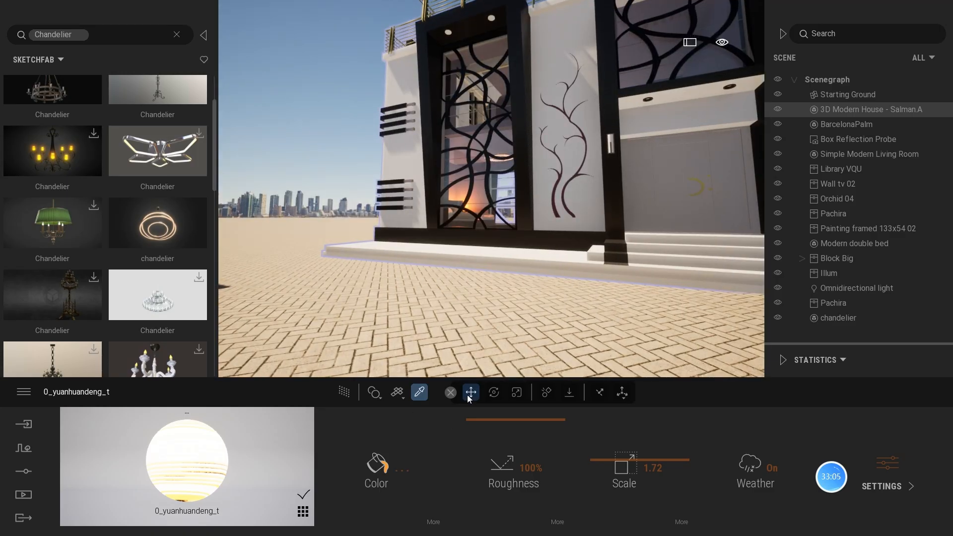
click(470, 393)
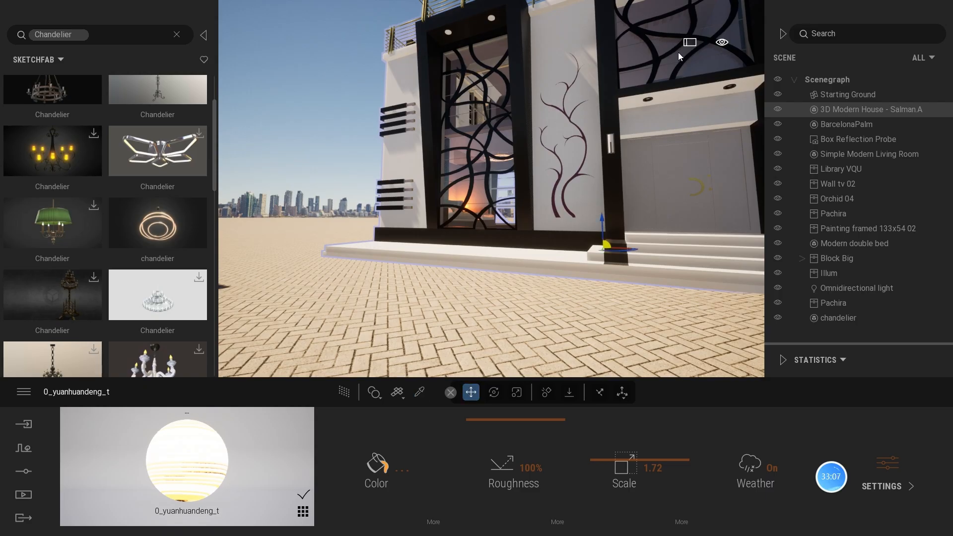
right_drag(680, 111, 689, 297)
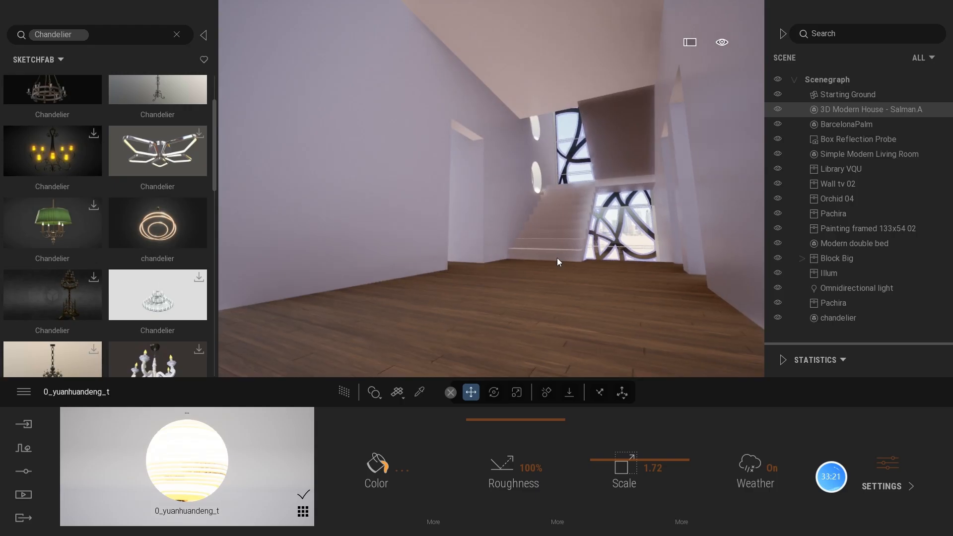
click(177, 34)
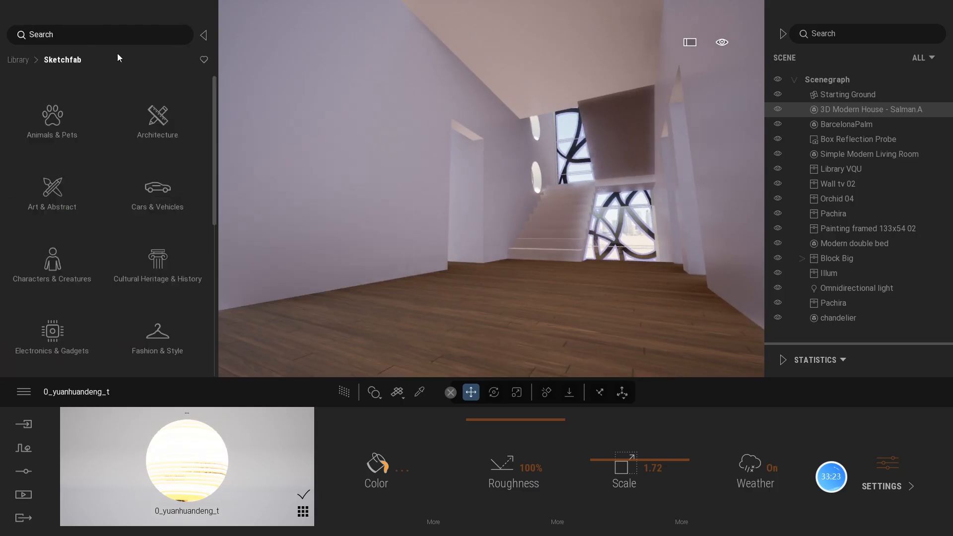
click(19, 60)
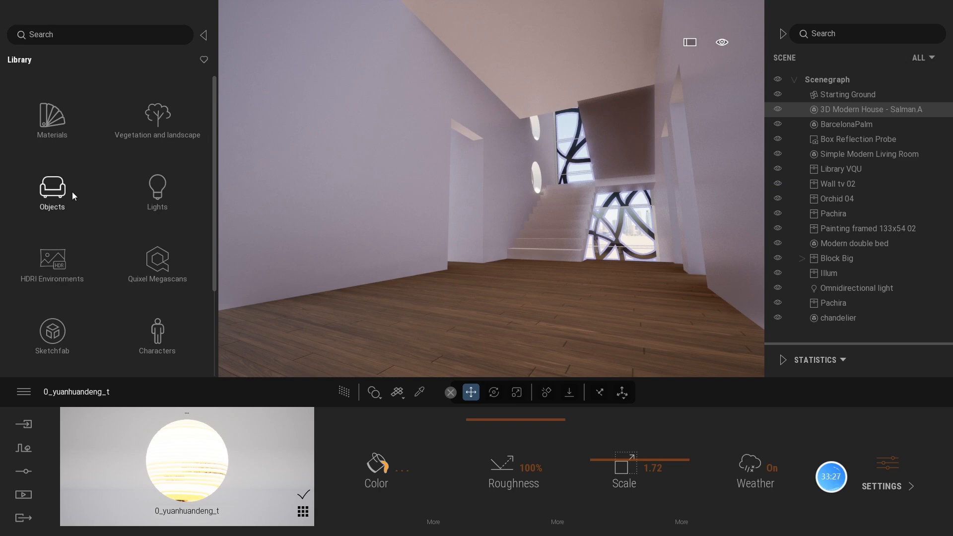
click(57, 193)
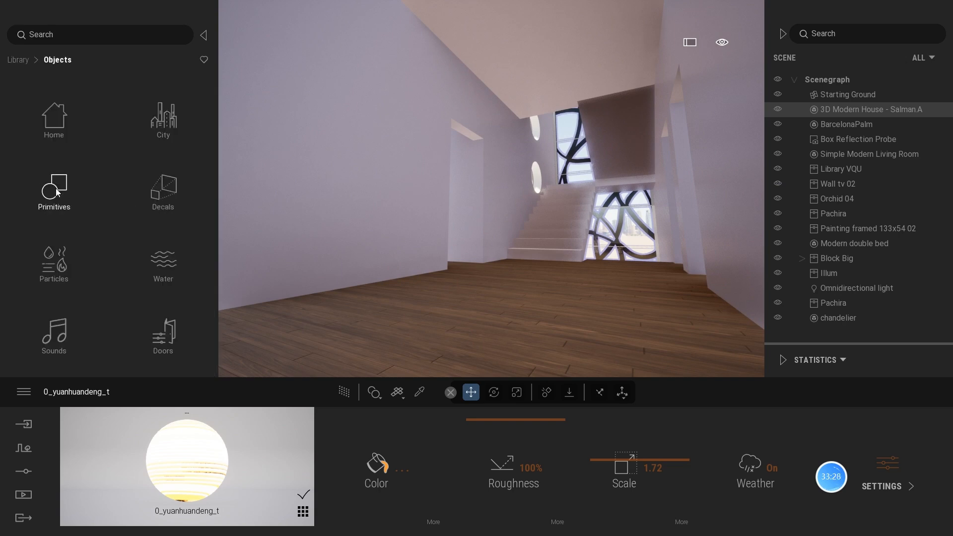
click(53, 121)
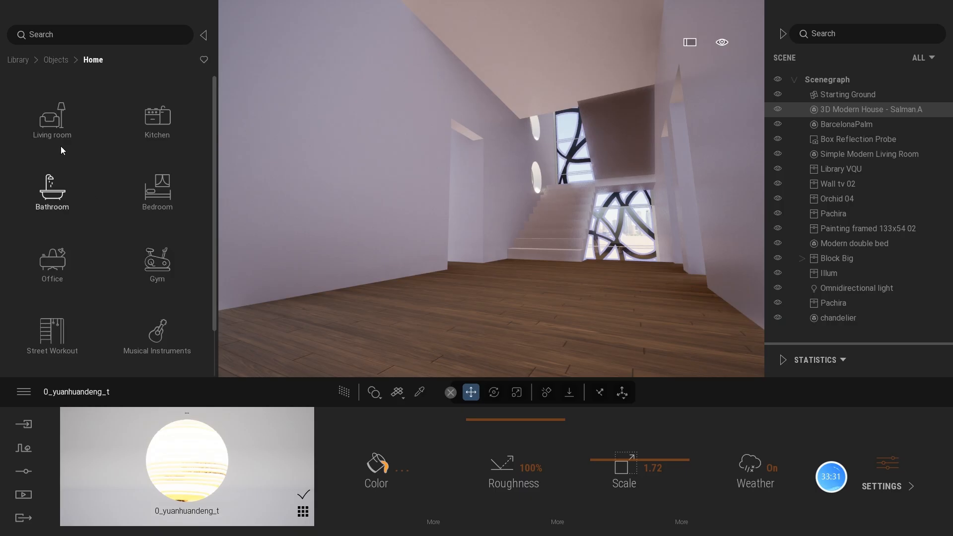
click(64, 124)
scroll(171, 254, down, 1)
click(152, 280)
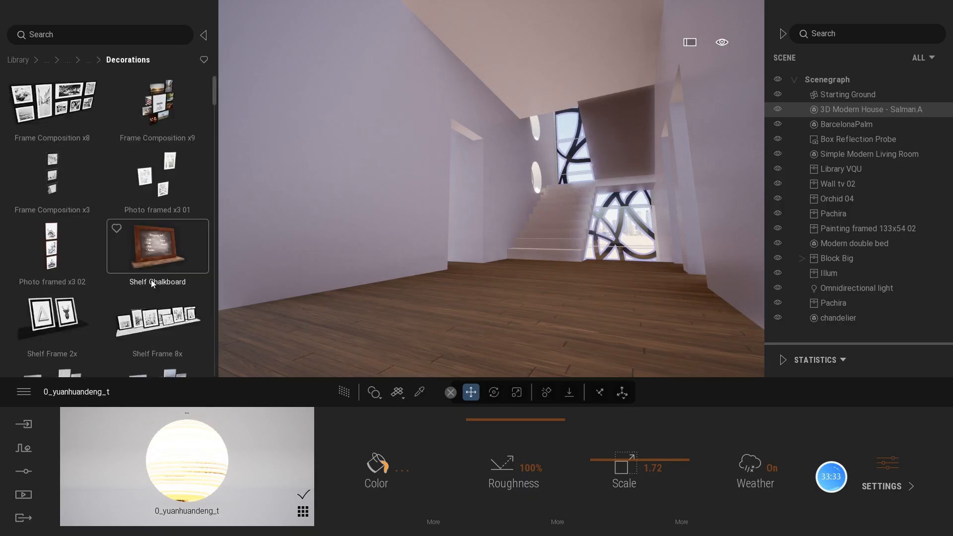
drag(72, 104, 287, 67)
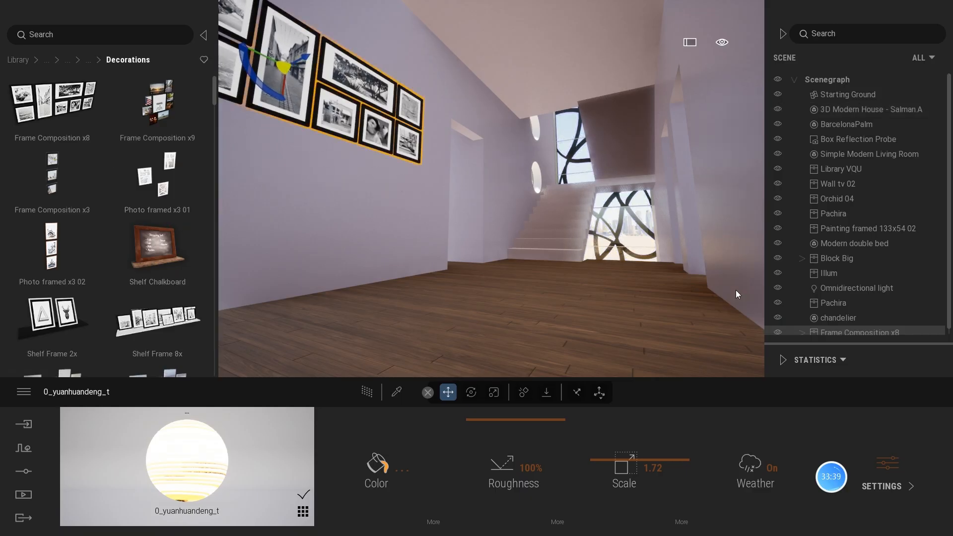
- Place the Library B2W bookcase from the living room storage models in the hallway and raise it out of the wood floor
scroll(178, 234, down, 6)
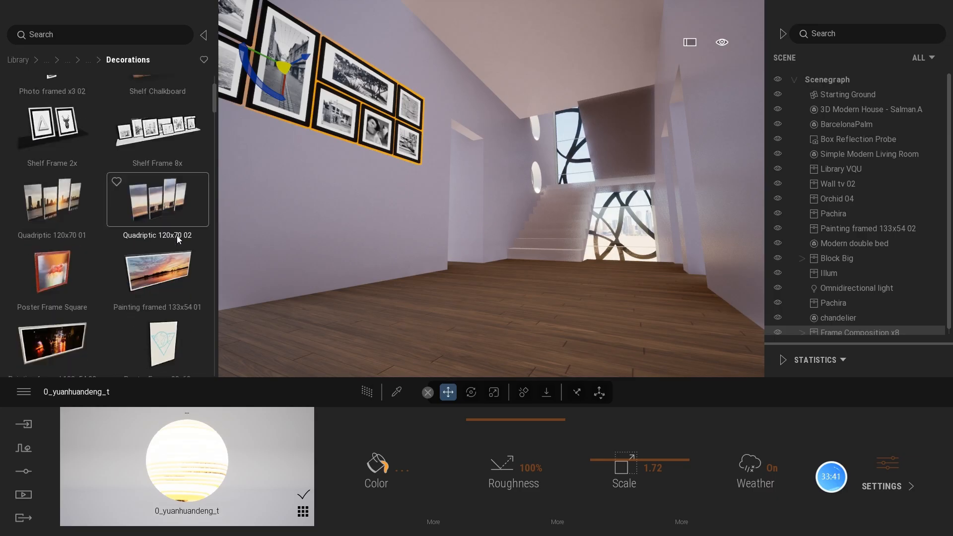
scroll(177, 236, up, 1)
click(88, 59)
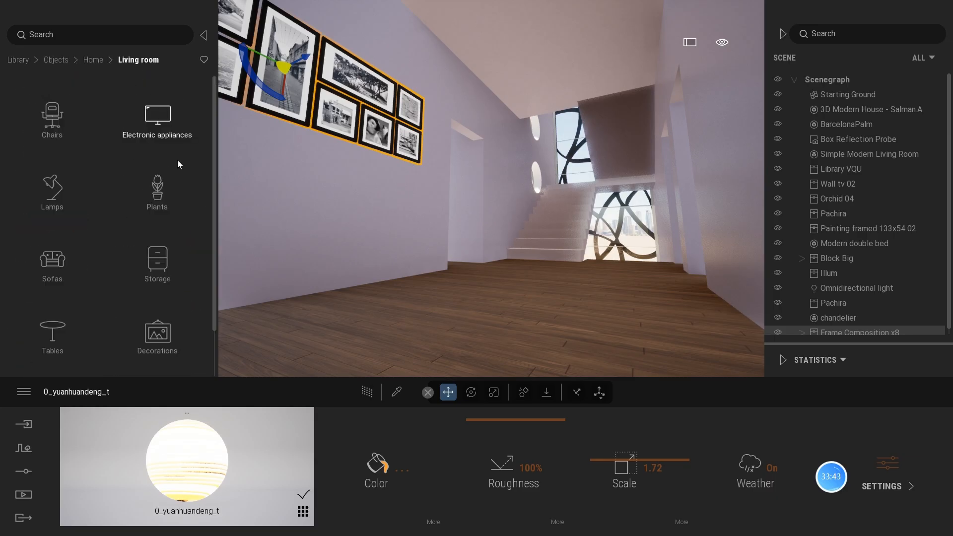
click(157, 262)
scroll(151, 198, down, 9)
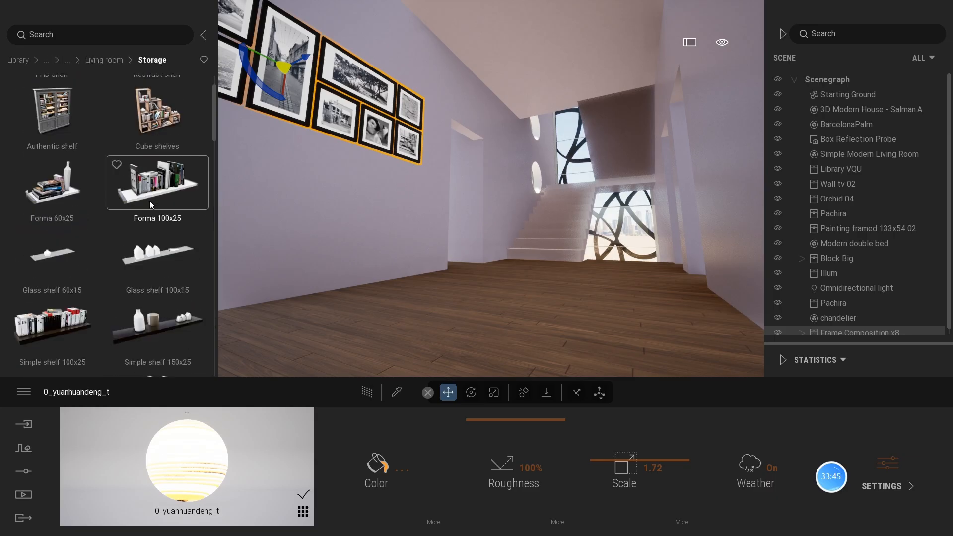
scroll(163, 199, down, 6)
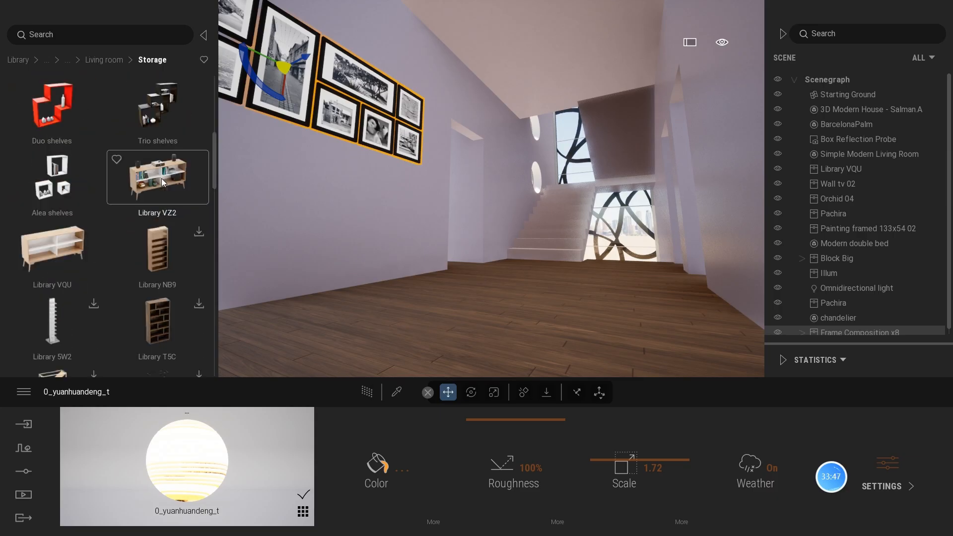
scroll(168, 204, down, 3)
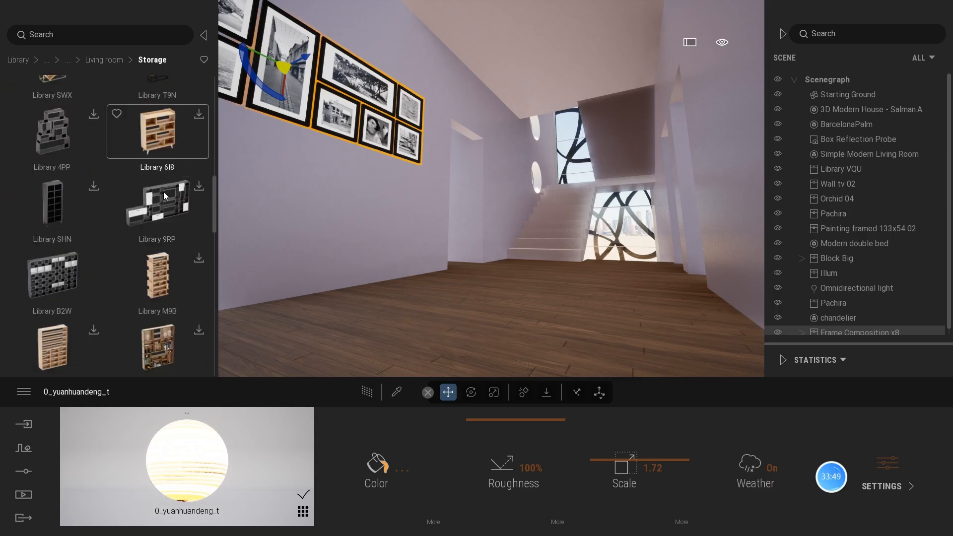
drag(59, 133, 362, 243)
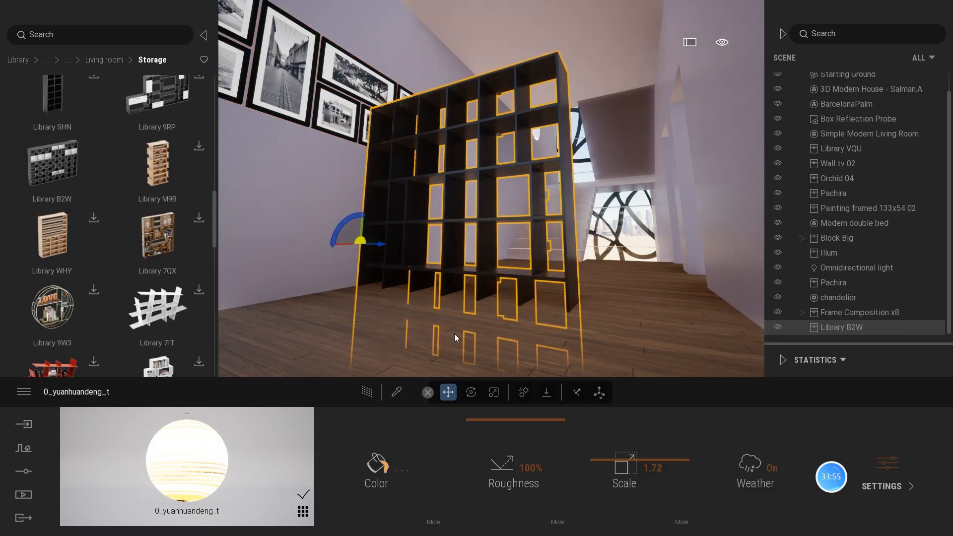
drag(360, 231, 378, 170)
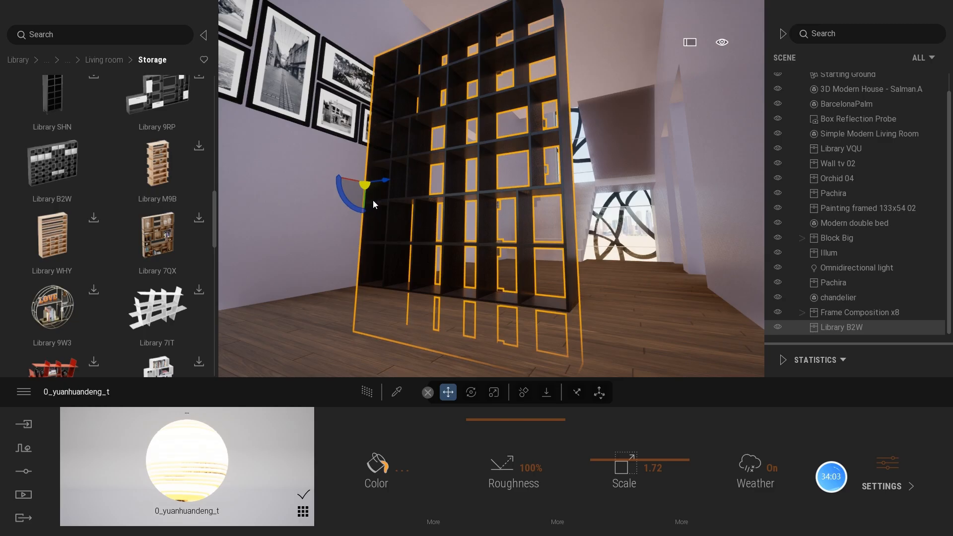
drag(358, 180, 353, 180)
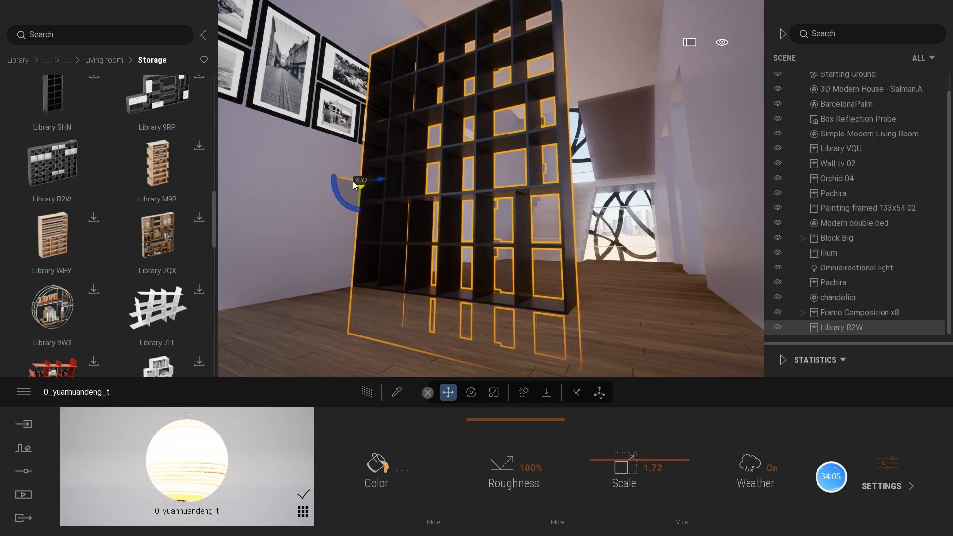
- Rotate the Library B2W bookcase parallel to the hallway and move it against the wall opposite the framed pictures
key(space)
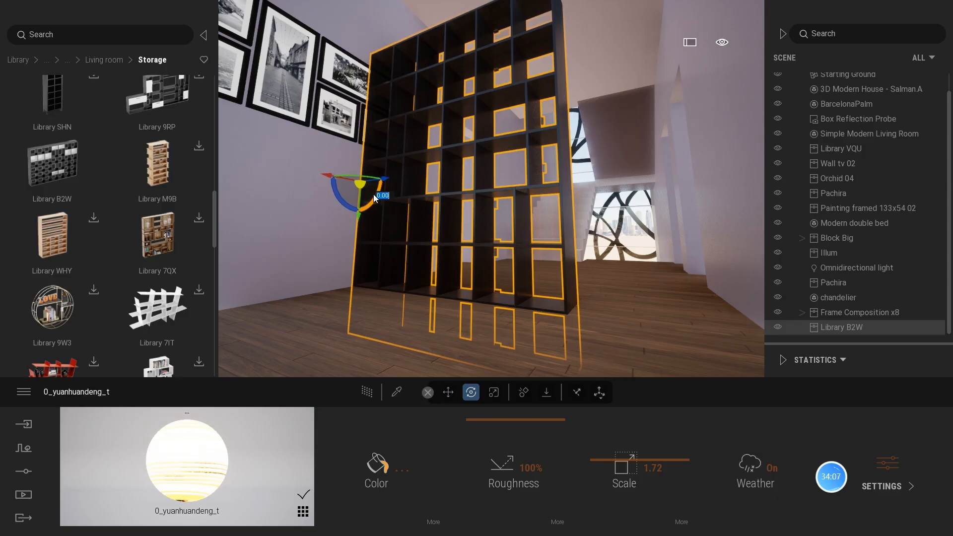
drag(374, 177, 307, 169)
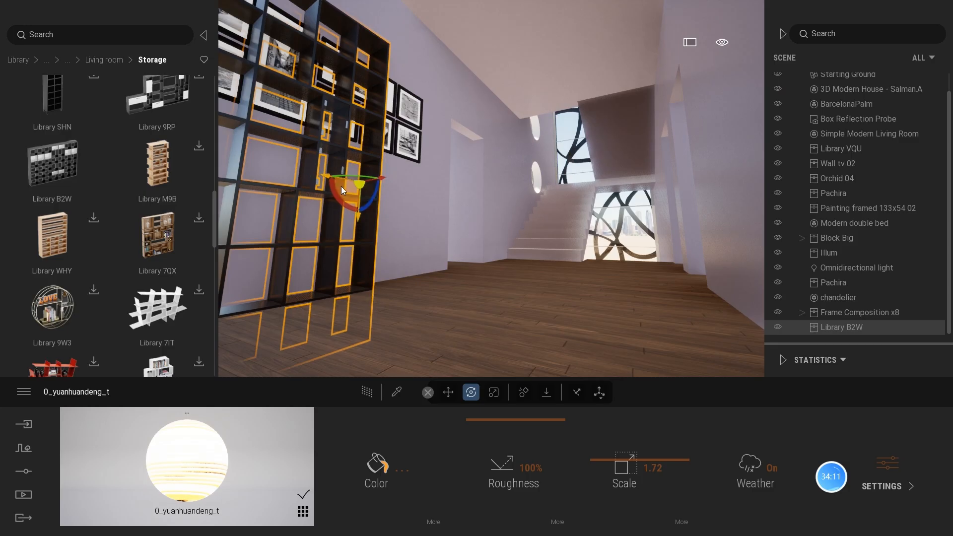
drag(366, 179, 710, 154)
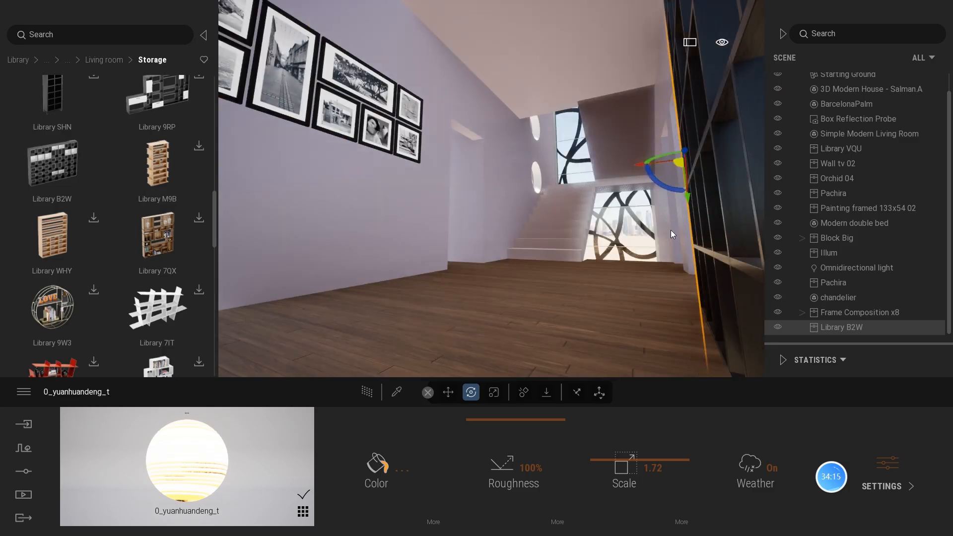
right_drag(651, 284, 688, 293)
key(a)
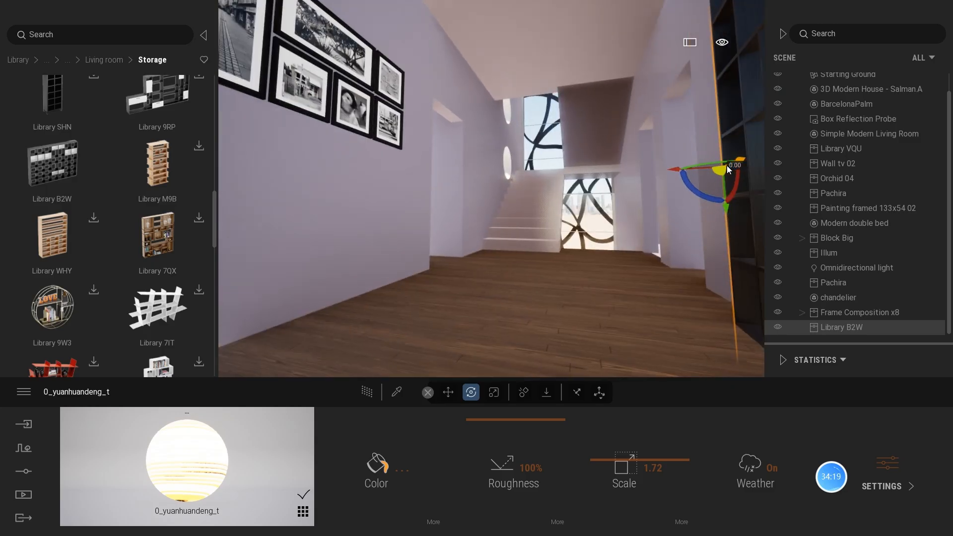
drag(727, 166, 692, 133)
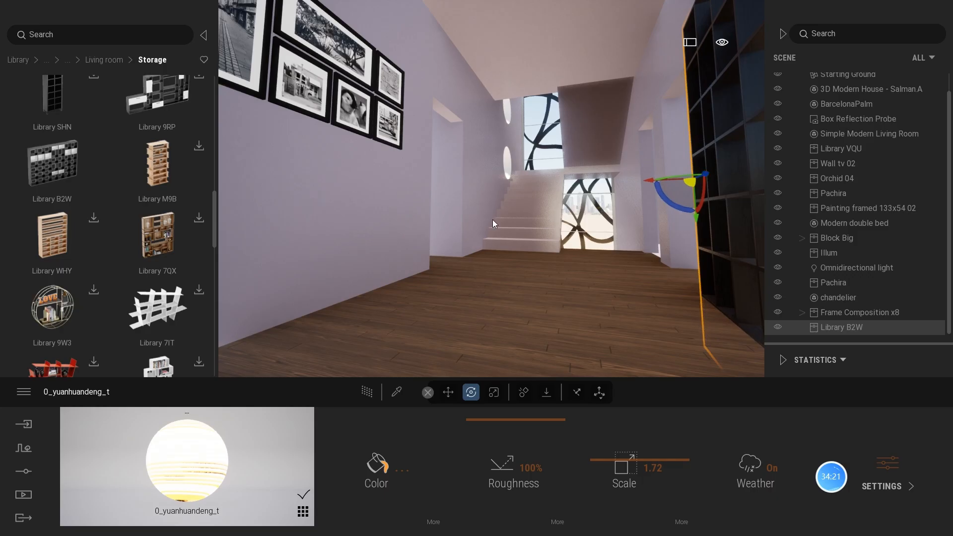
- Look over the house's front facade and browse the library's wood materials, including Redcedar 02 B
scroll(495, 217, down, 4)
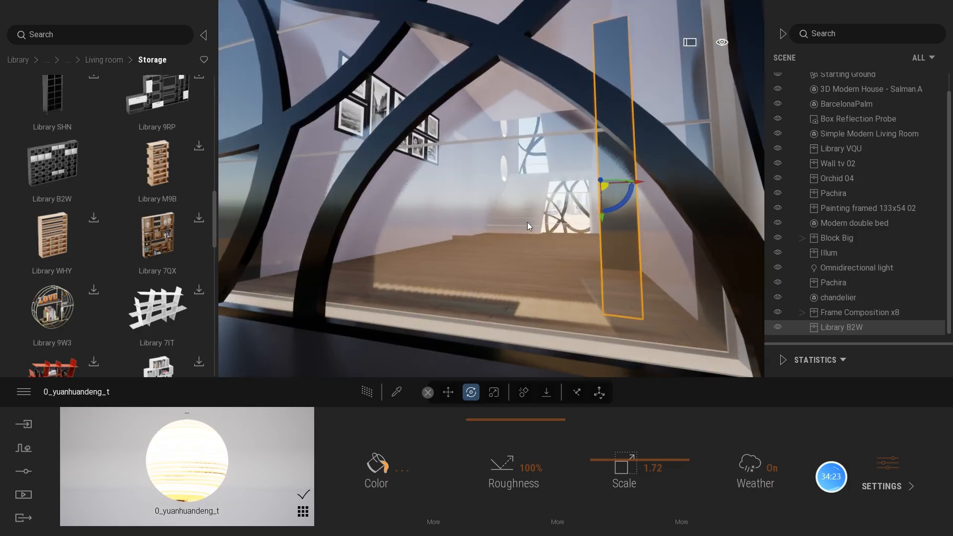
scroll(528, 219, down, 4)
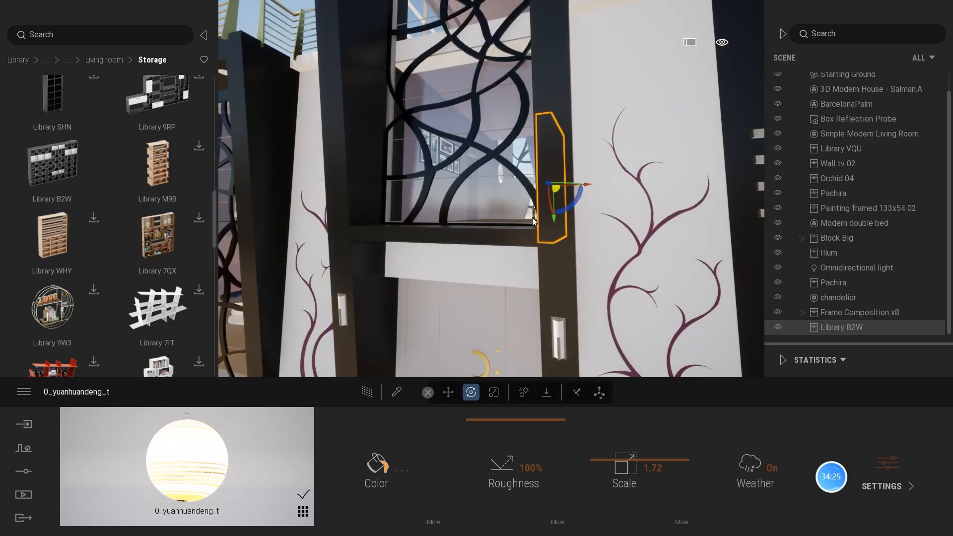
scroll(536, 221, down, 5)
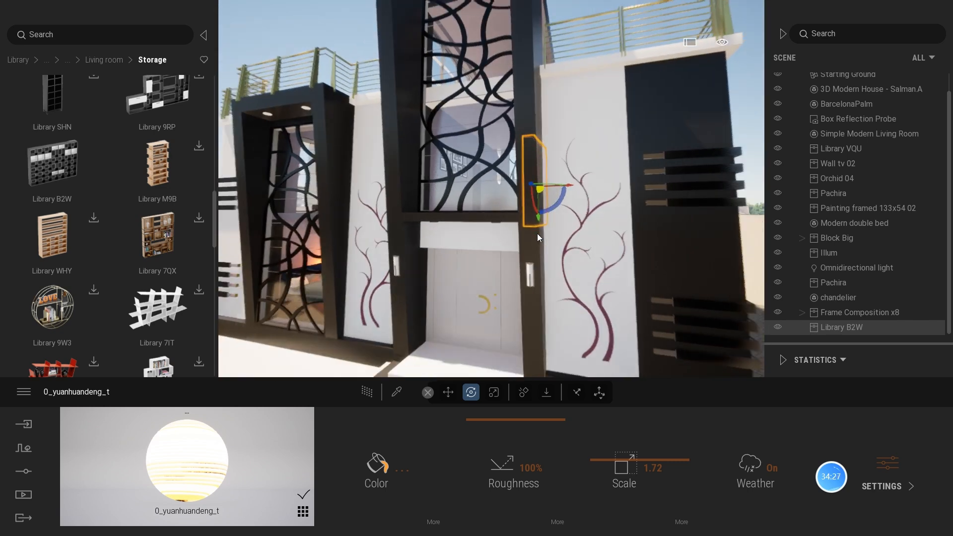
click(486, 276)
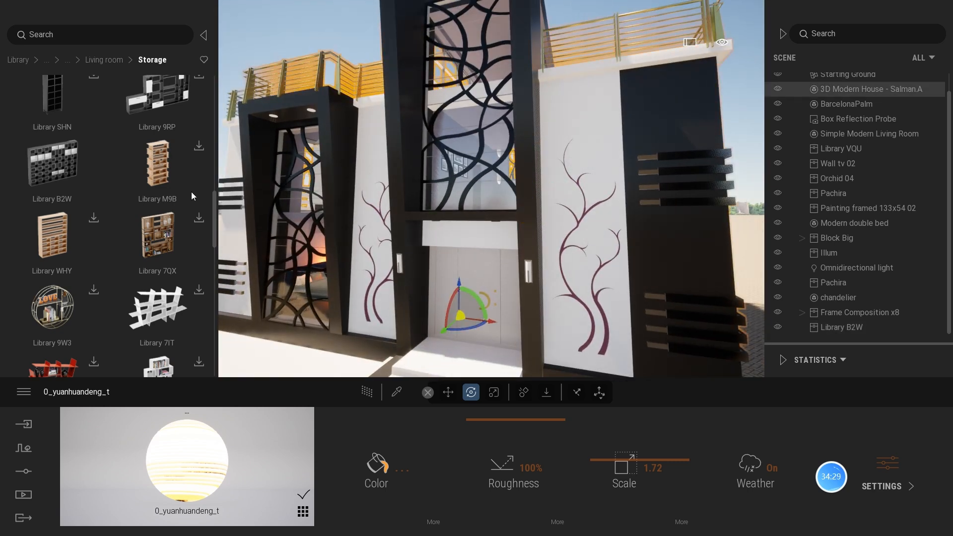
click(17, 60)
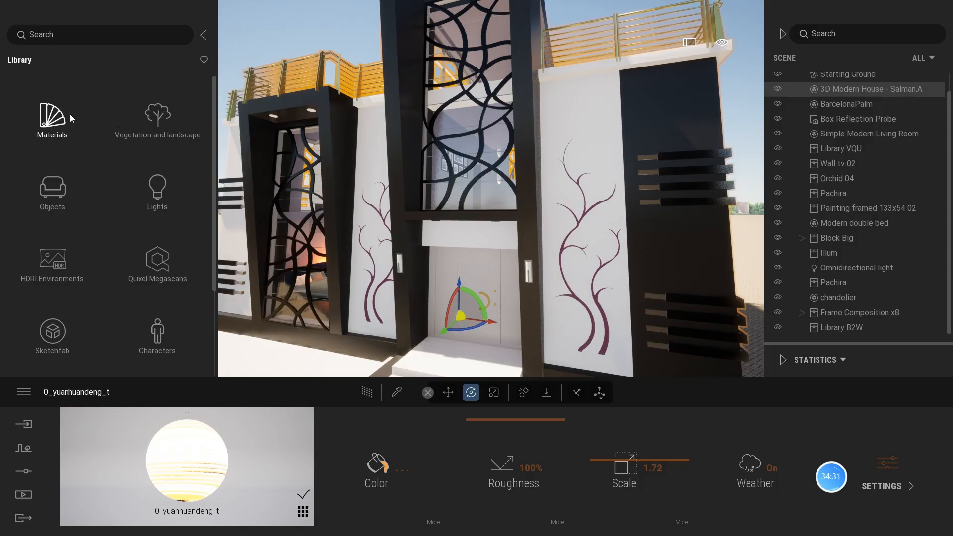
click(70, 114)
click(155, 122)
mouse_move(63, 157)
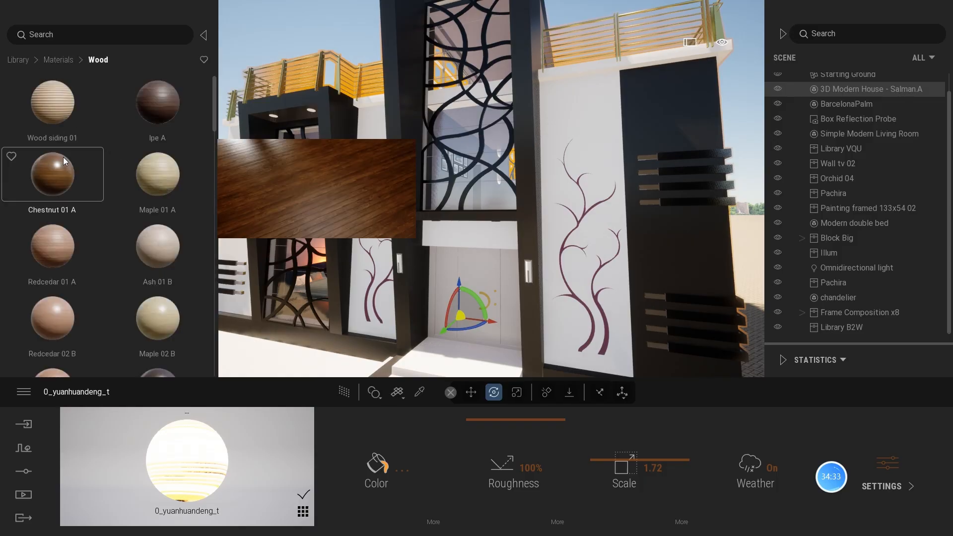
scroll(64, 163, down, 2)
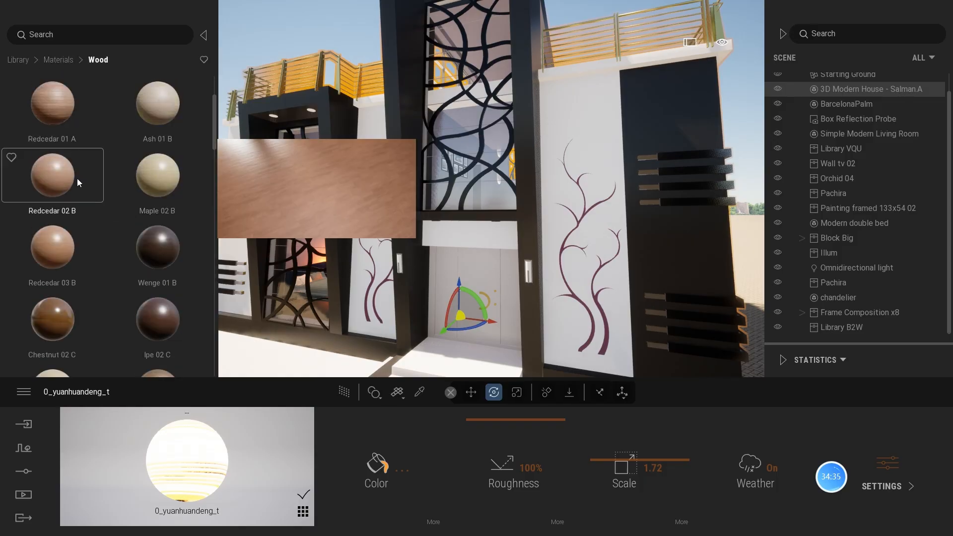
mouse_move(54, 178)
mouse_down()
mouse_move(333, 293)
mouse_move(470, 296)
mouse_move(39, 178)
mouse_move(56, 169)
mouse_move(467, 295)
mouse_move(58, 171)
mouse_up()
scroll(136, 141, up, 3)
scroll(434, 197, up, 2)
scroll(434, 197, up, 2)
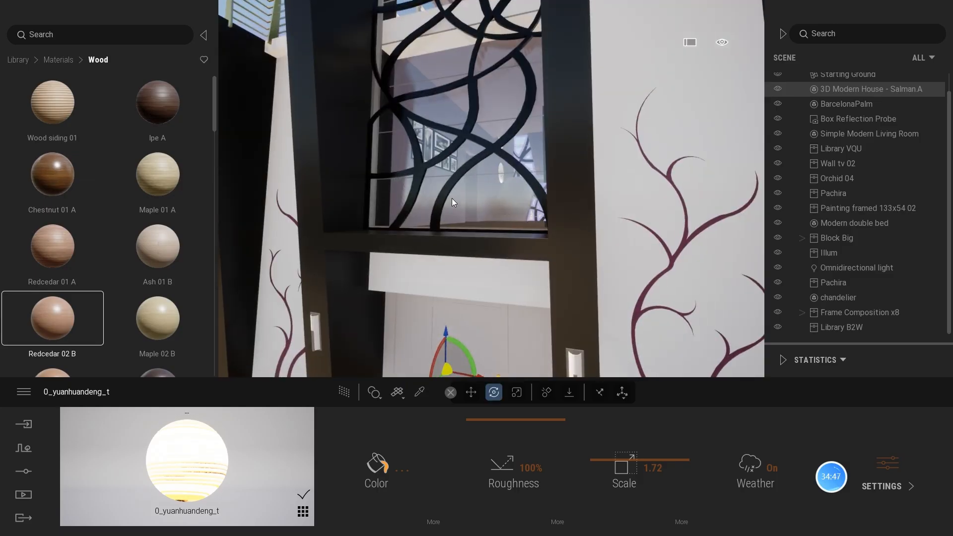
- Go into the empty upper room with the glass doors and bring up the library's living room plants
middle_drag(452, 198, 466, 328)
scroll(452, 199, up, 5)
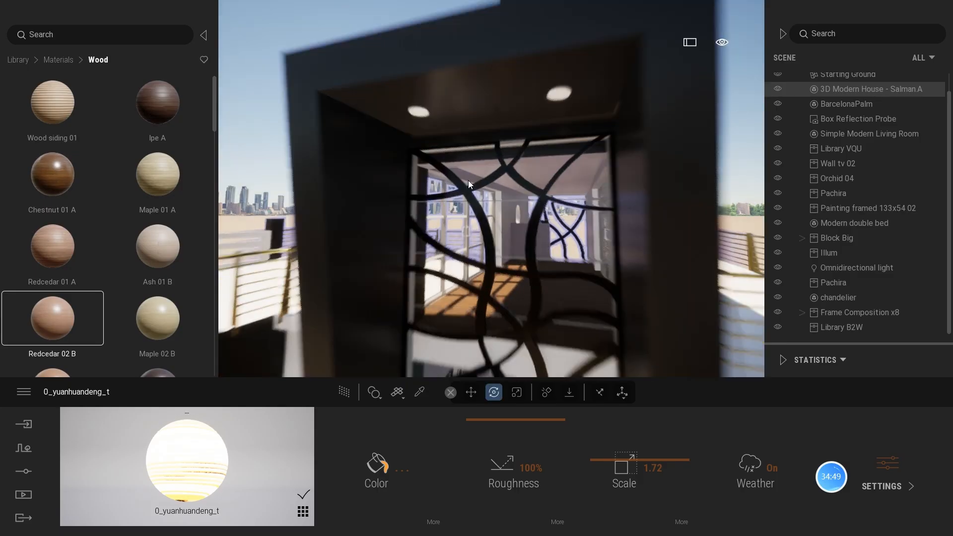
scroll(517, 222, up, 3)
middle_drag(518, 221, 638, 250)
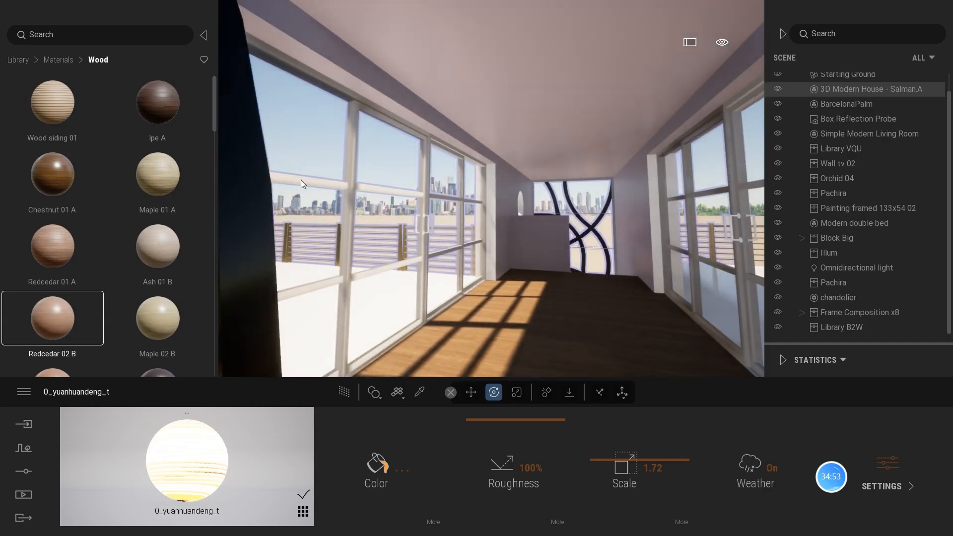
click(18, 60)
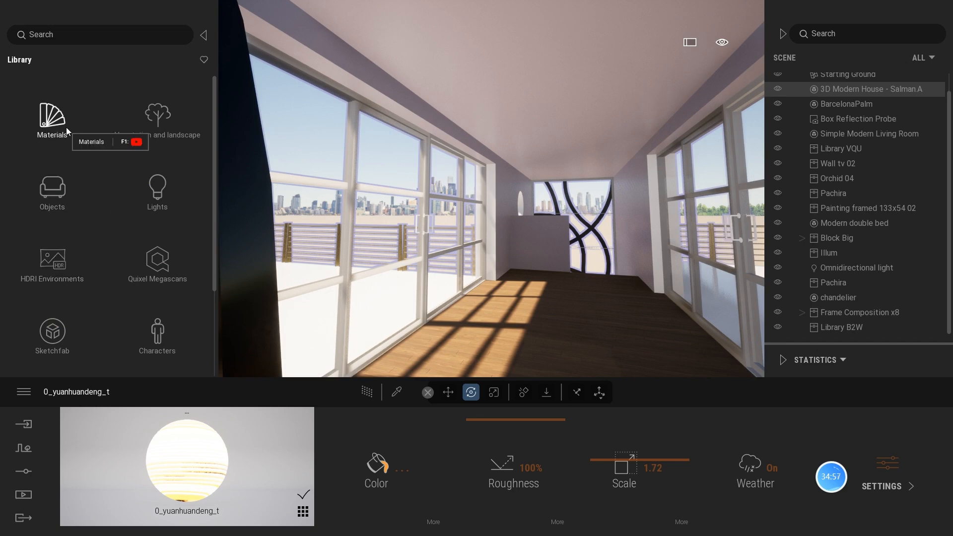
click(33, 193)
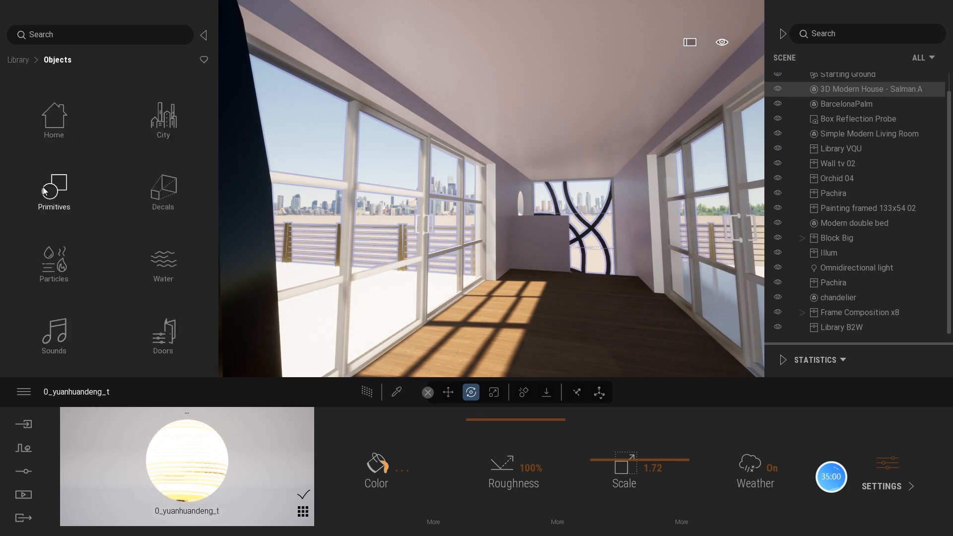
click(56, 119)
click(155, 196)
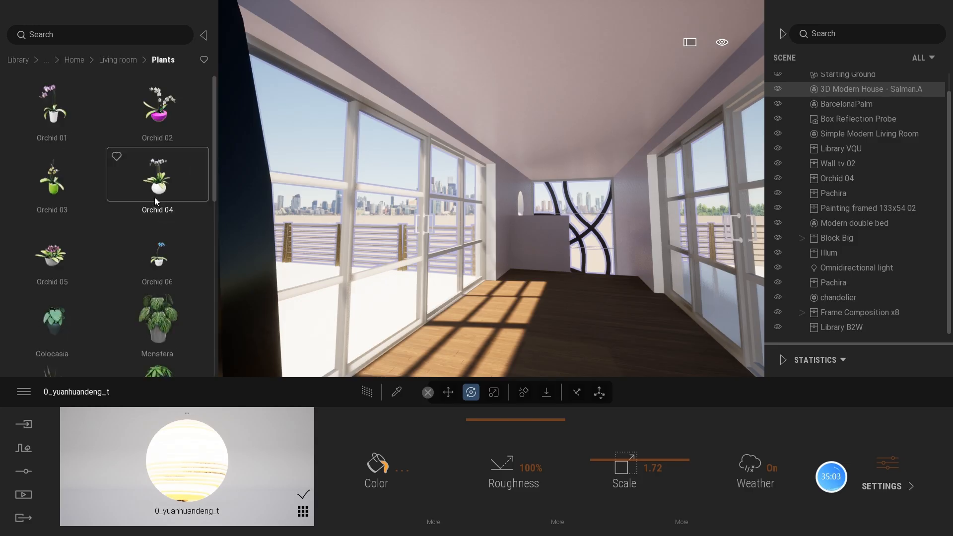
scroll(166, 284, down, 2)
scroll(167, 284, down, 10)
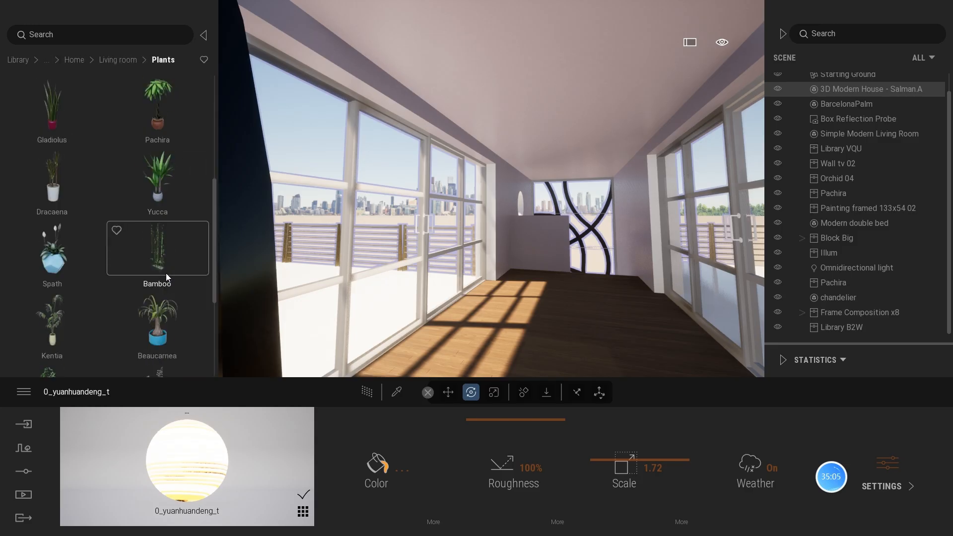
scroll(166, 268, down, 1)
- Place an Orange Tree on the floor beside the upper room's glass doors and scale it down
drag(165, 253, 504, 268)
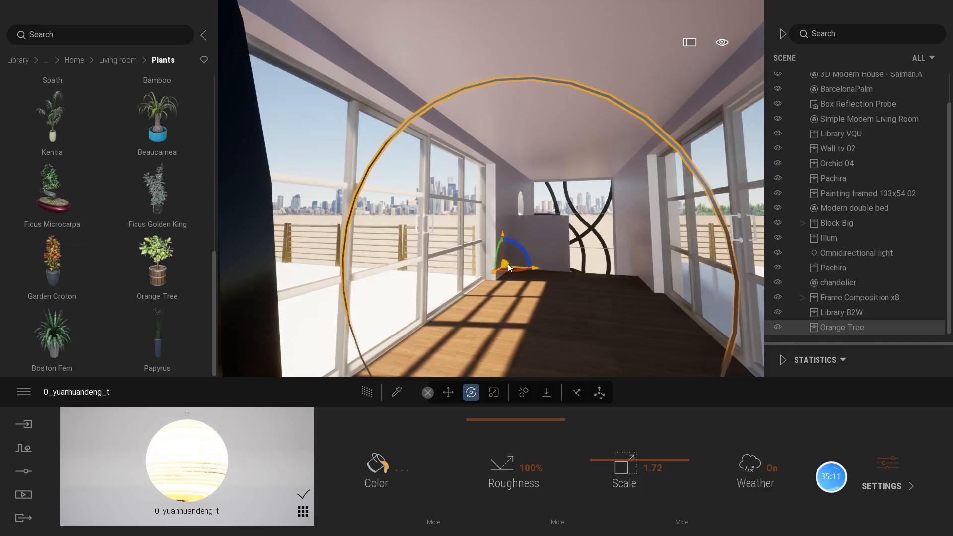
click(431, 274)
drag(153, 258, 490, 261)
click(494, 392)
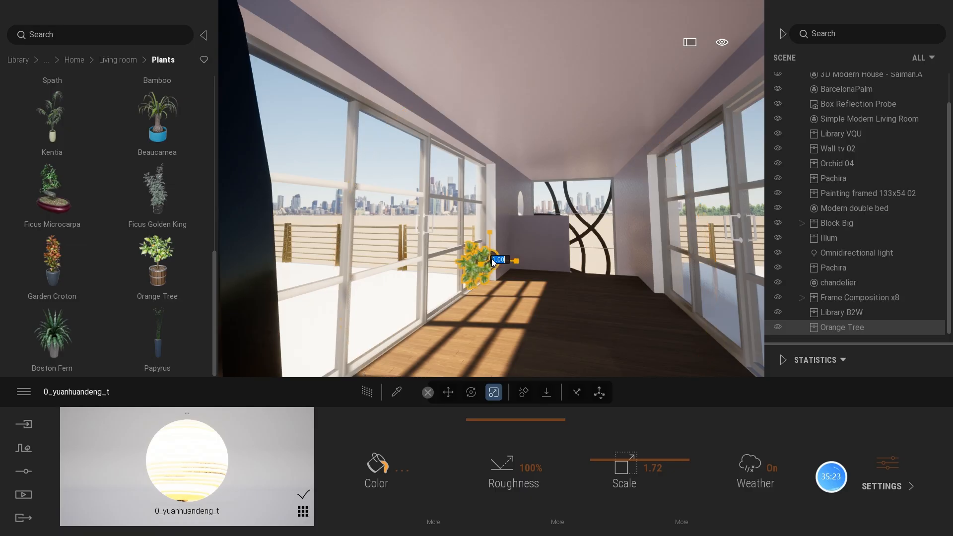
- Rotate the Orange Tree upright beside the glass doors and delete it from the scene
click(470, 392)
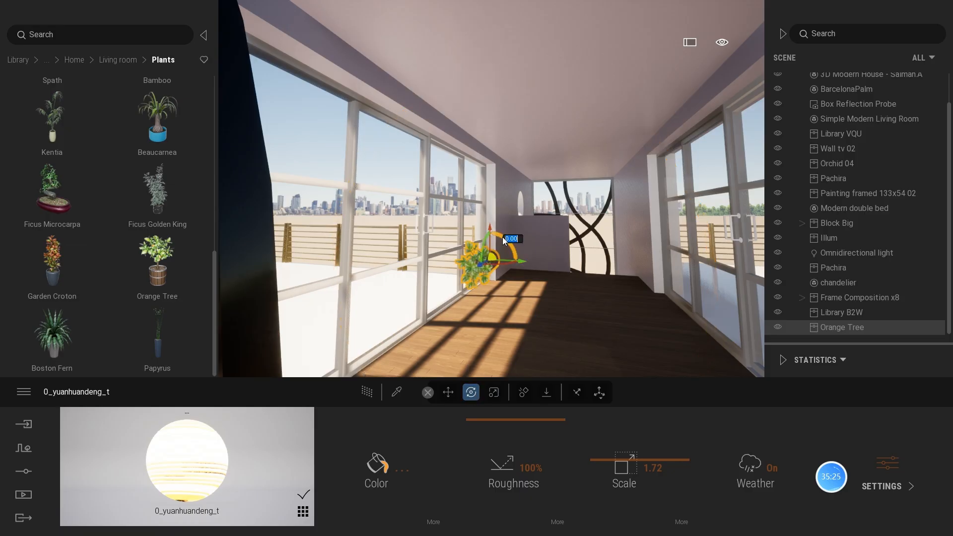
drag(503, 236, 528, 254)
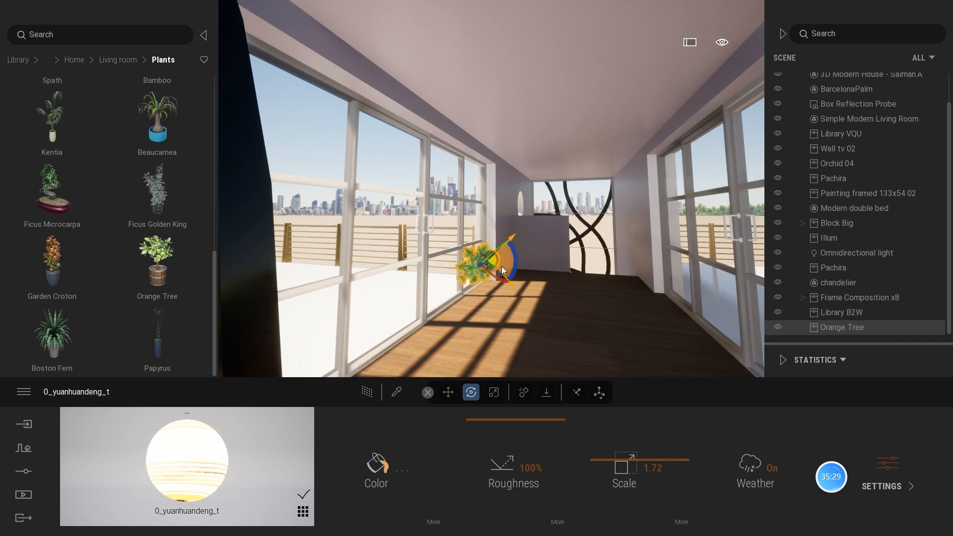
scroll(502, 266, up, 2)
scroll(501, 266, down, 2)
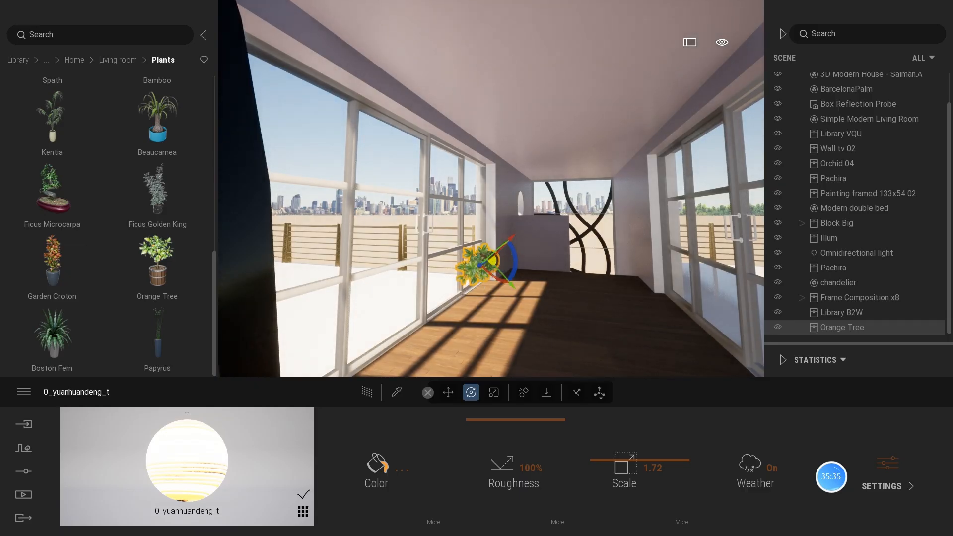
mouse_move(490, 276)
shift+middle_down()
mouse_move(496, 243)
mouse_move(505, 285)
shift+middle_up()
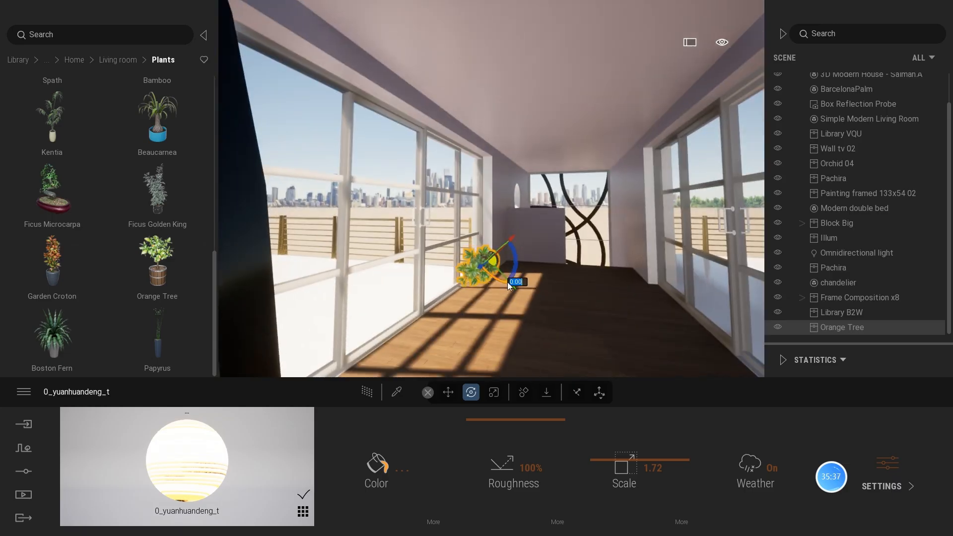
drag(507, 282, 466, 269)
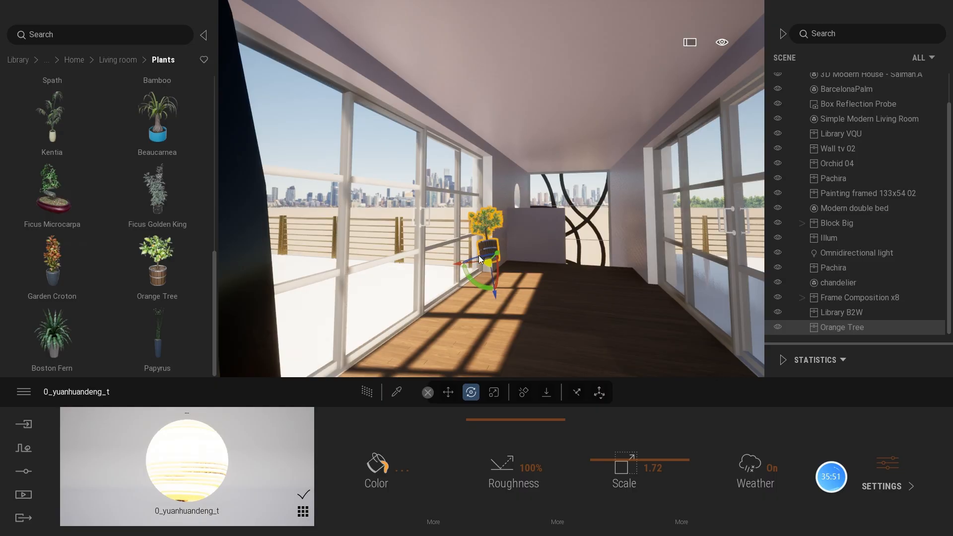
drag(479, 257, 488, 258)
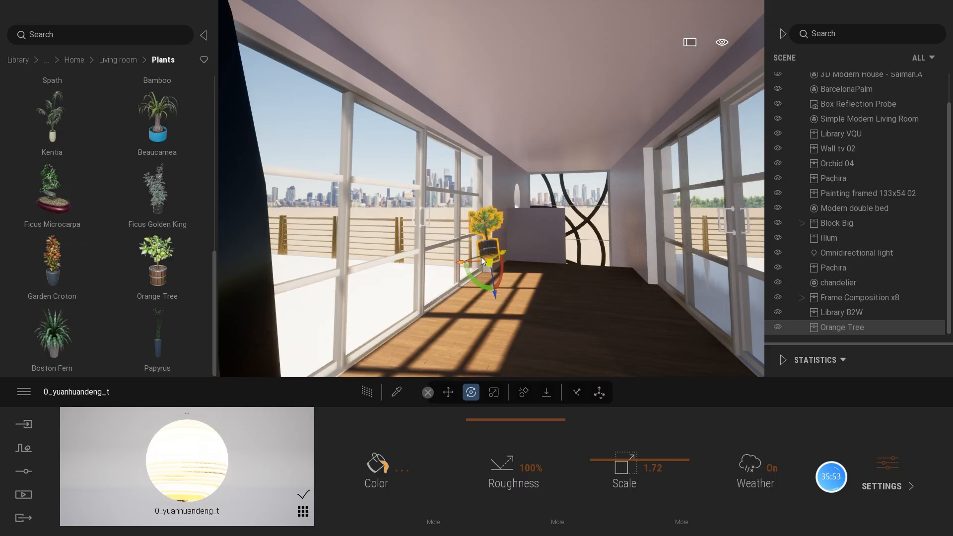
shift+middle_drag(475, 257, 492, 241)
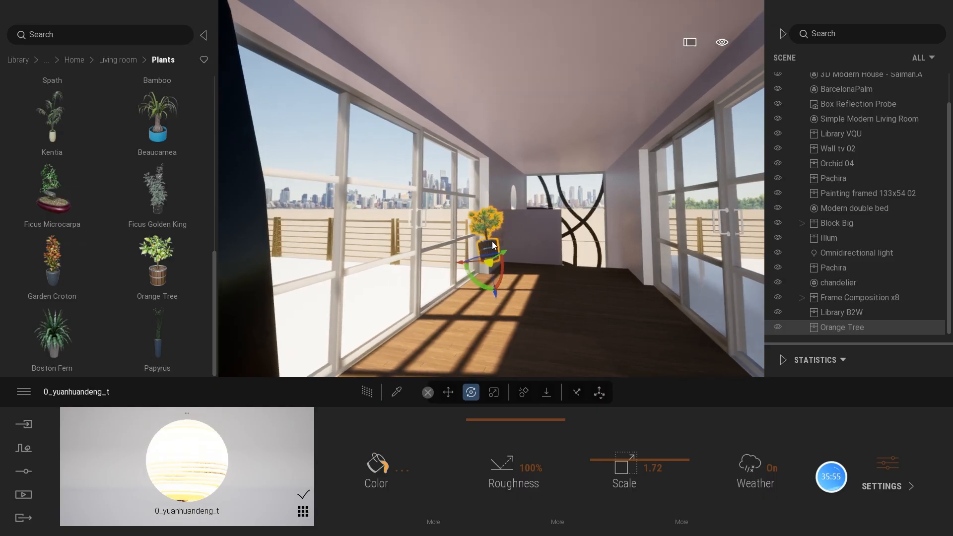
key(Delete)
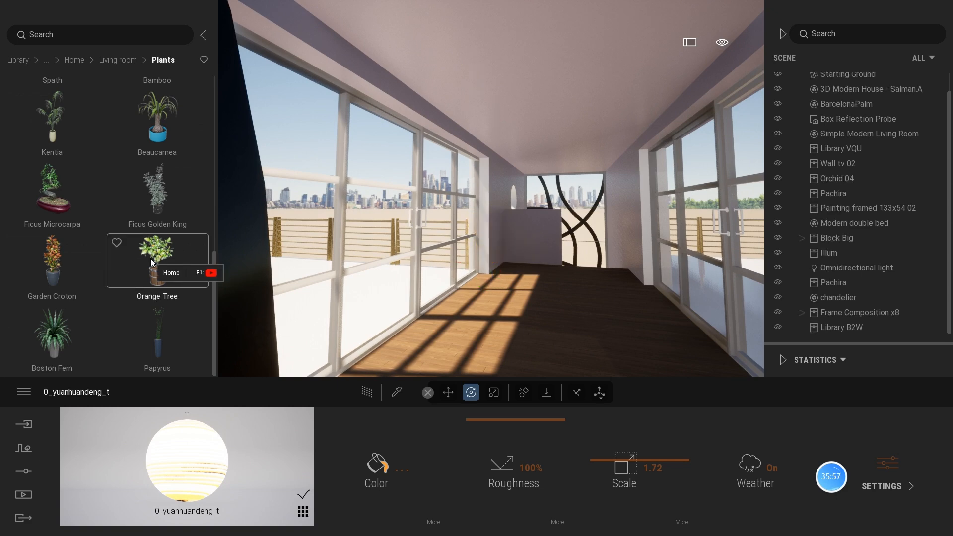
- Place a Kentia from the living room plants beside the upper room's glass doors and set its scale to 0.1
drag(71, 321, 490, 264)
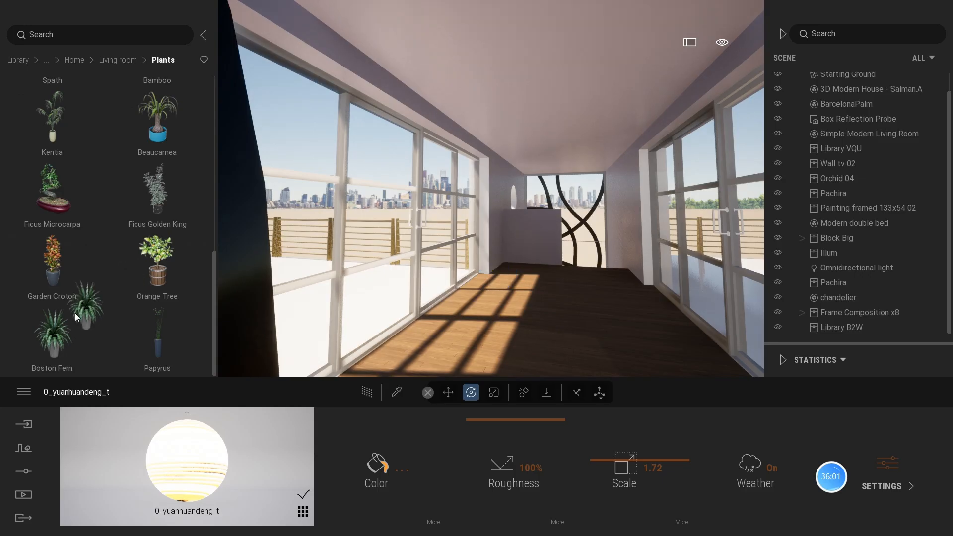
drag(52, 334, 59, 329)
scroll(133, 192, up, 3)
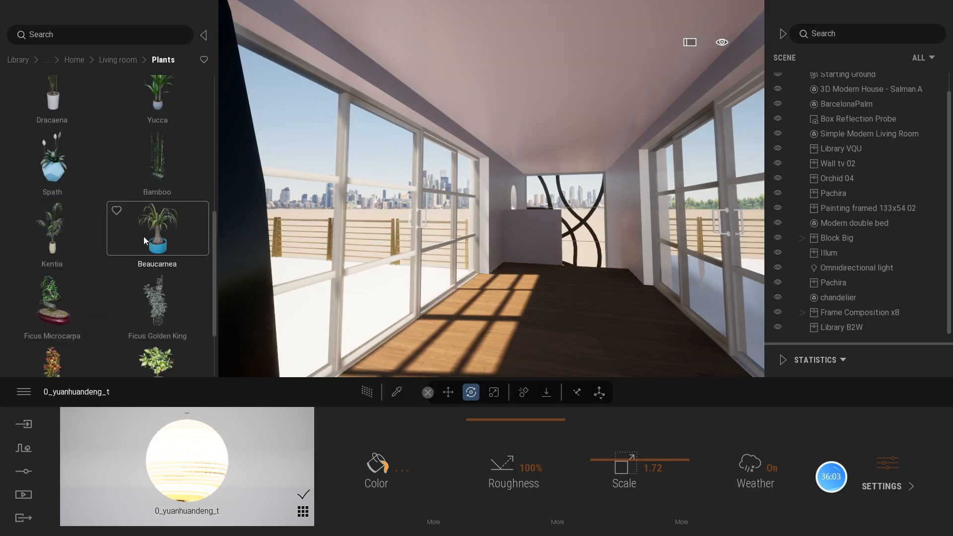
scroll(145, 223, up, 2)
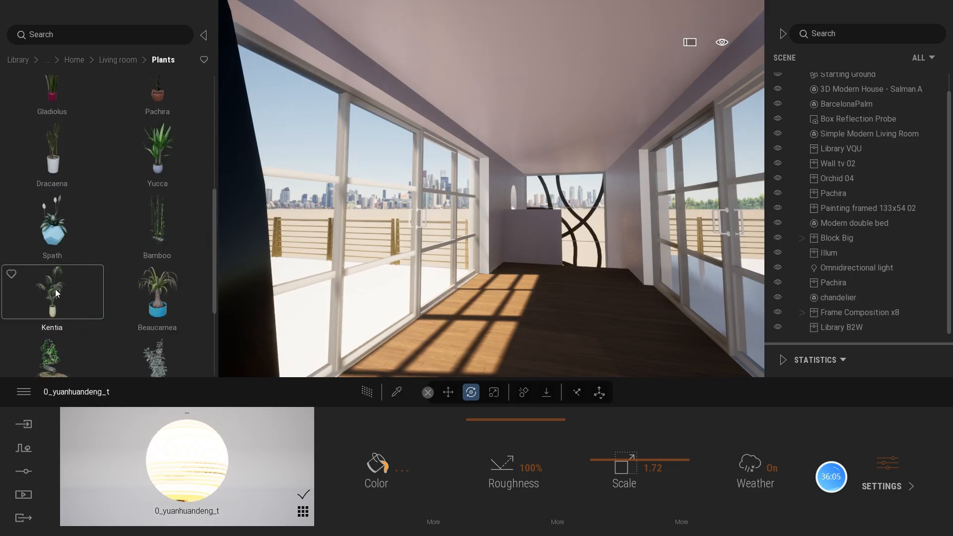
drag(52, 288, 483, 275)
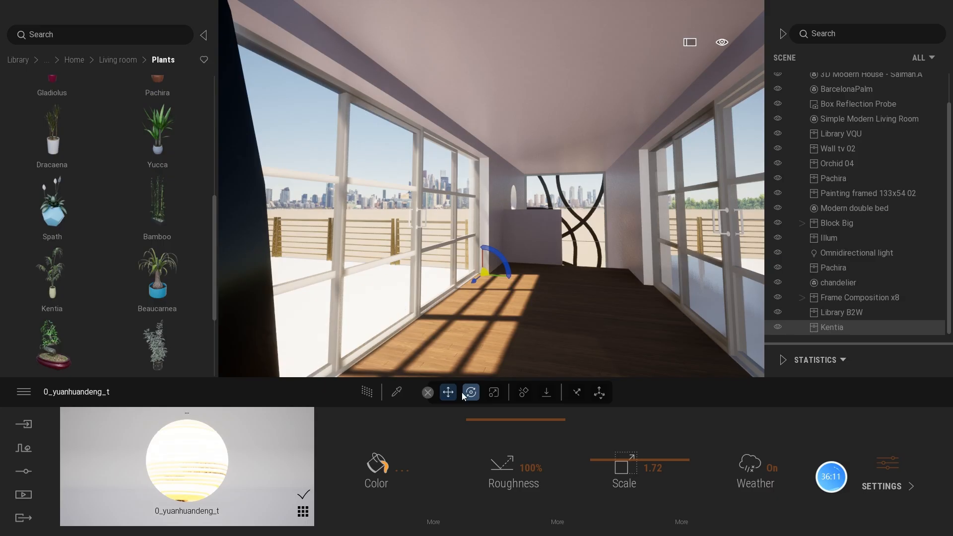
click(493, 392)
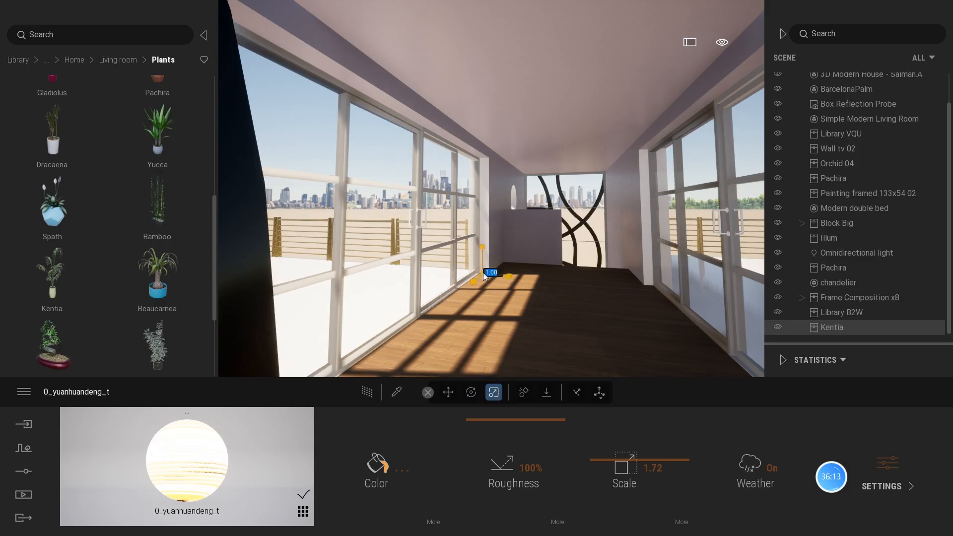
click(486, 274)
key(BackSpace)
text(0.1)
key(Return)
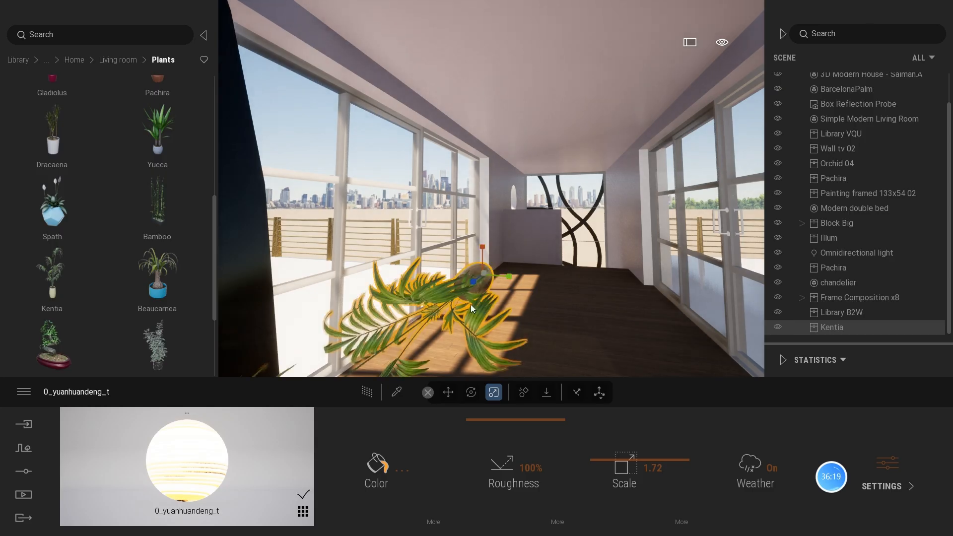
- Rotate the Kentia upright beside the glass doors and reduce its height
click(471, 392)
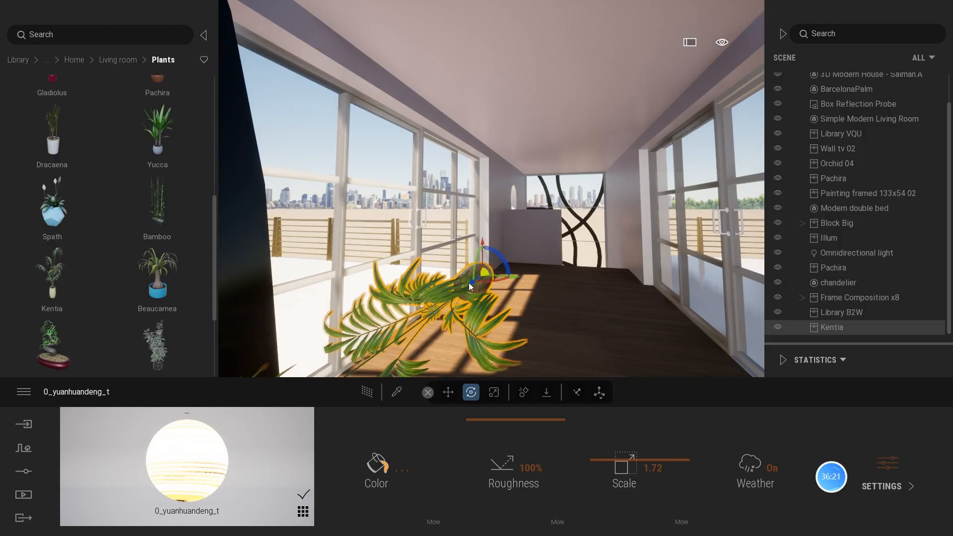
drag(475, 268, 504, 210)
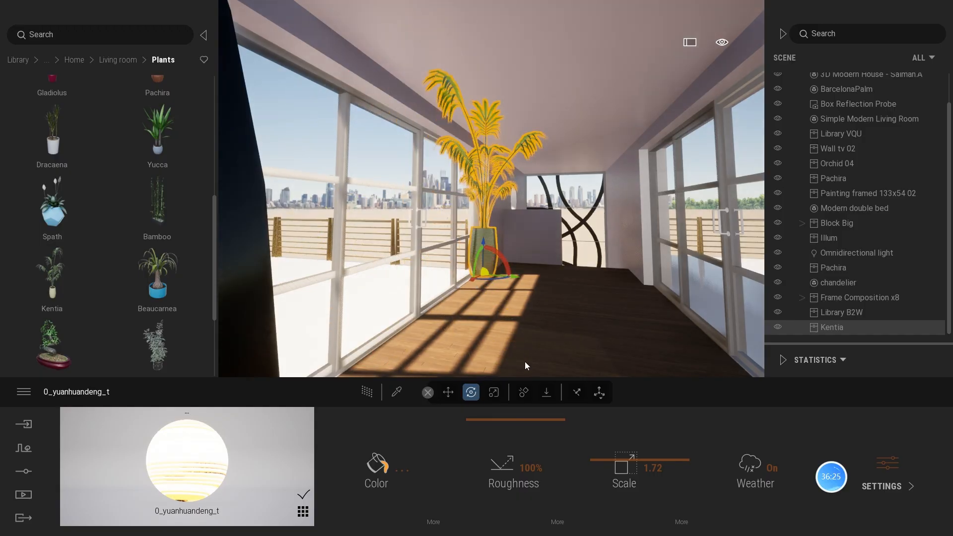
click(494, 392)
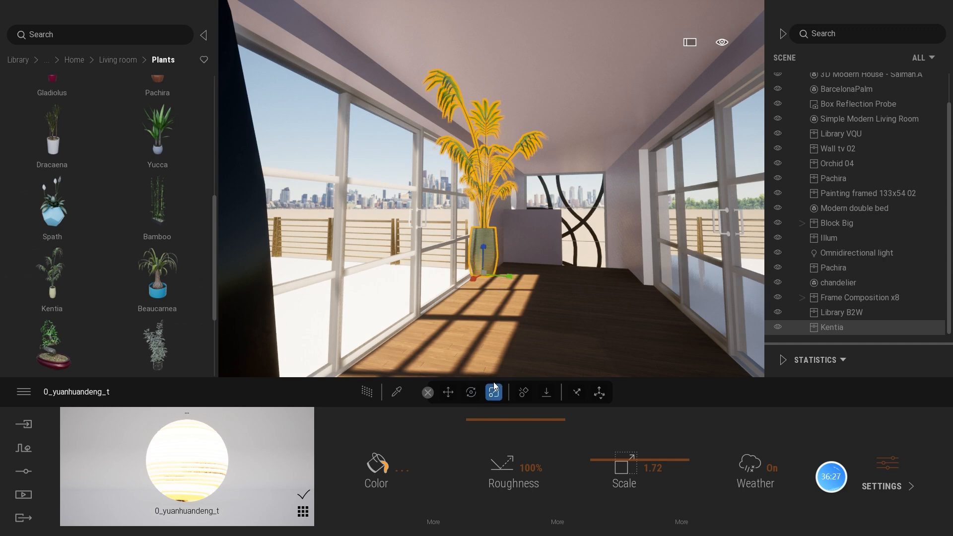
drag(484, 248, 481, 303)
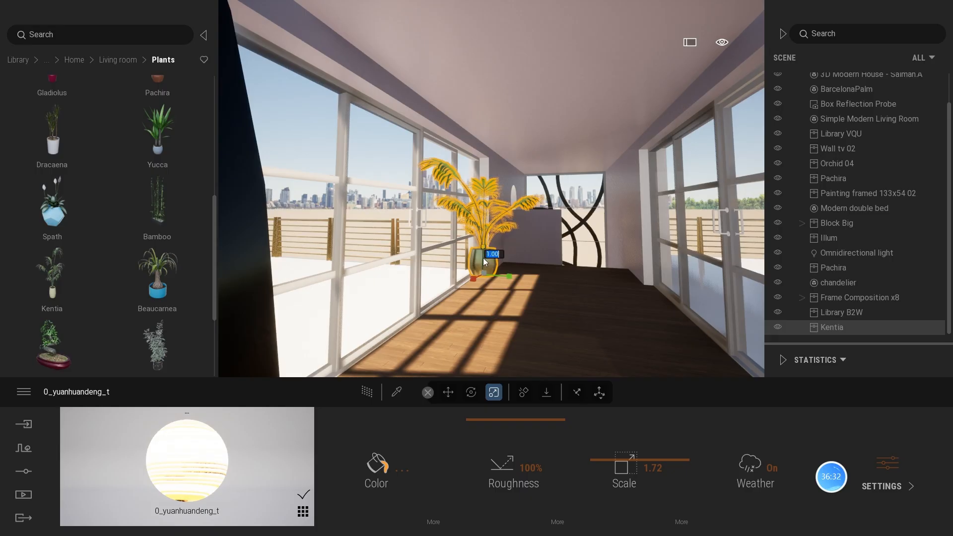
- Copy the Kentia as an instance and place the duplicate nearer along the same glass doors
click(449, 392)
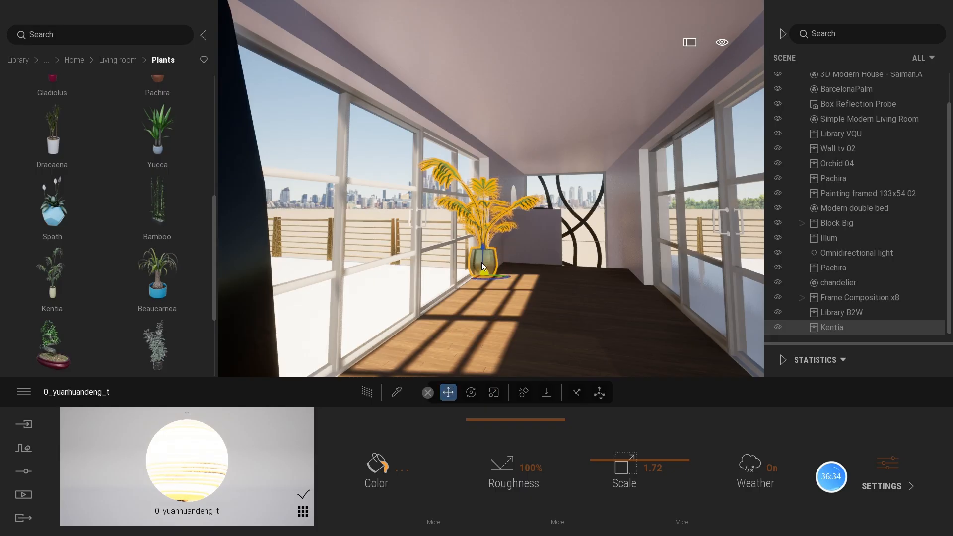
key(ctrl+c)
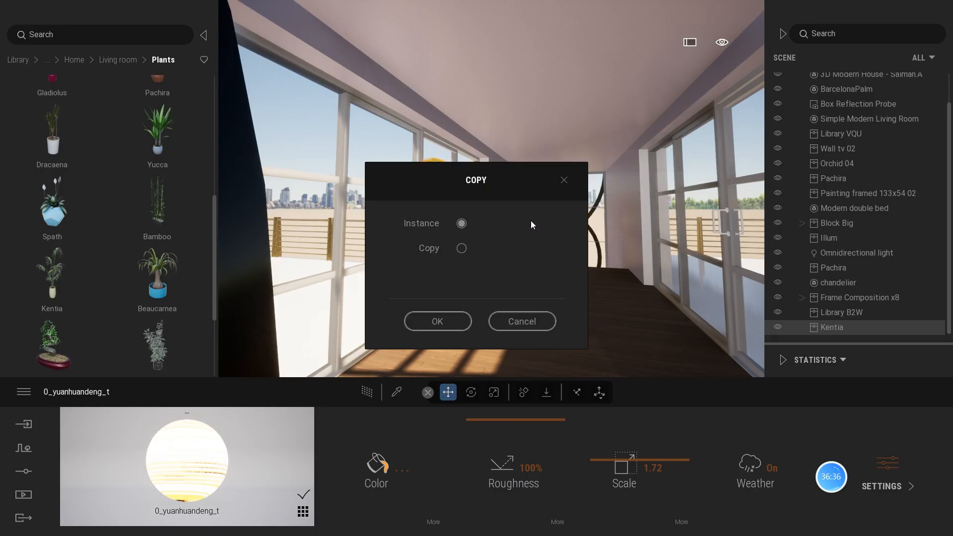
click(434, 327)
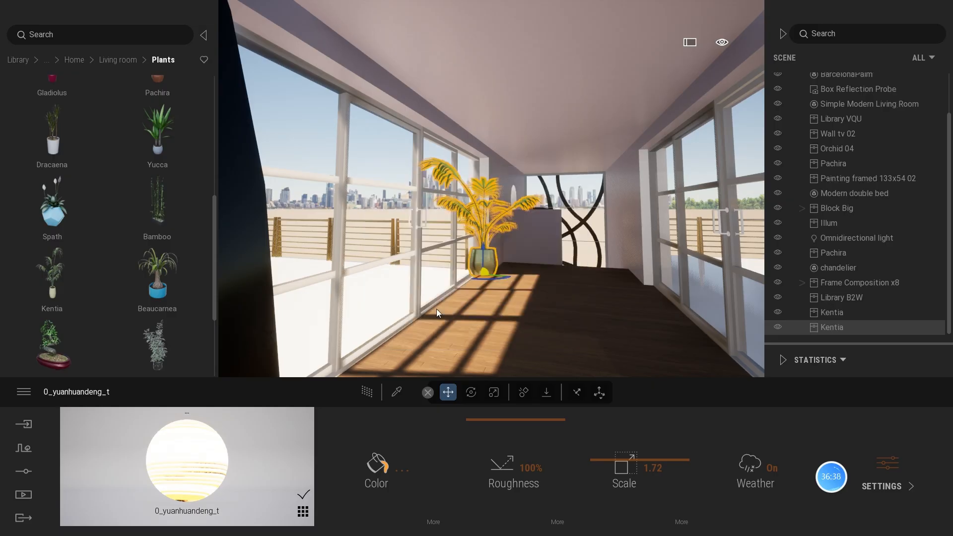
drag(479, 276, 329, 399)
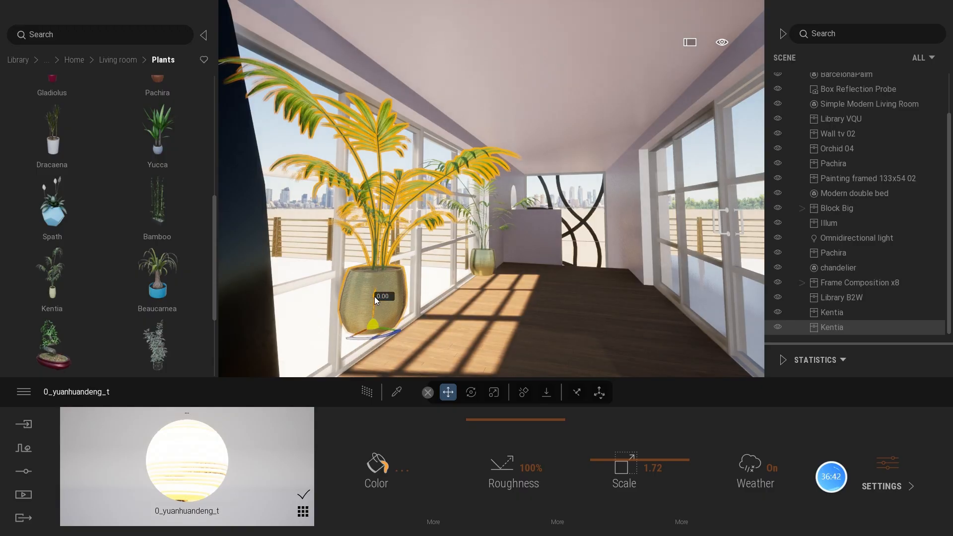
drag(374, 297, 359, 335)
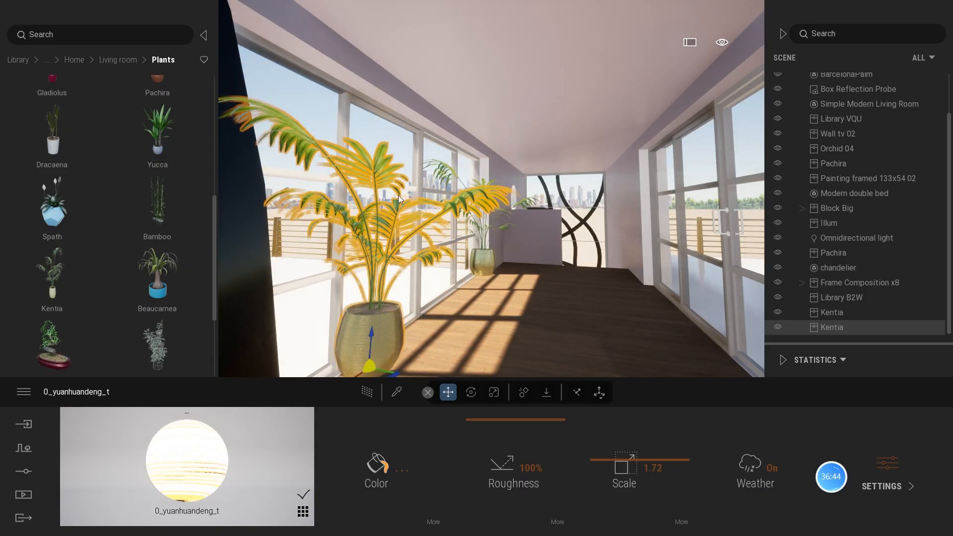
- Place a Rear delt fly machine from the library's home gym objects in the upper room
click(73, 59)
click(157, 264)
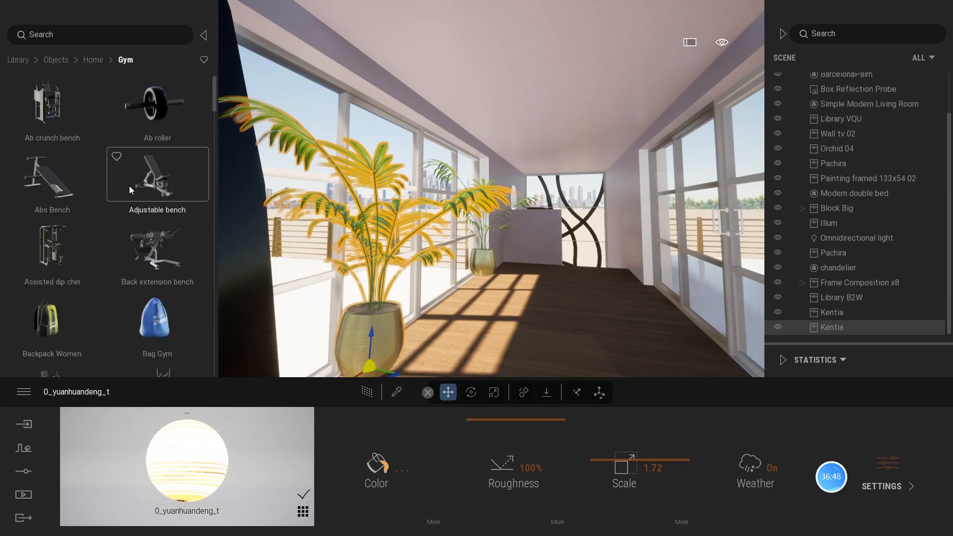
scroll(148, 204, down, 3)
scroll(150, 203, down, 3)
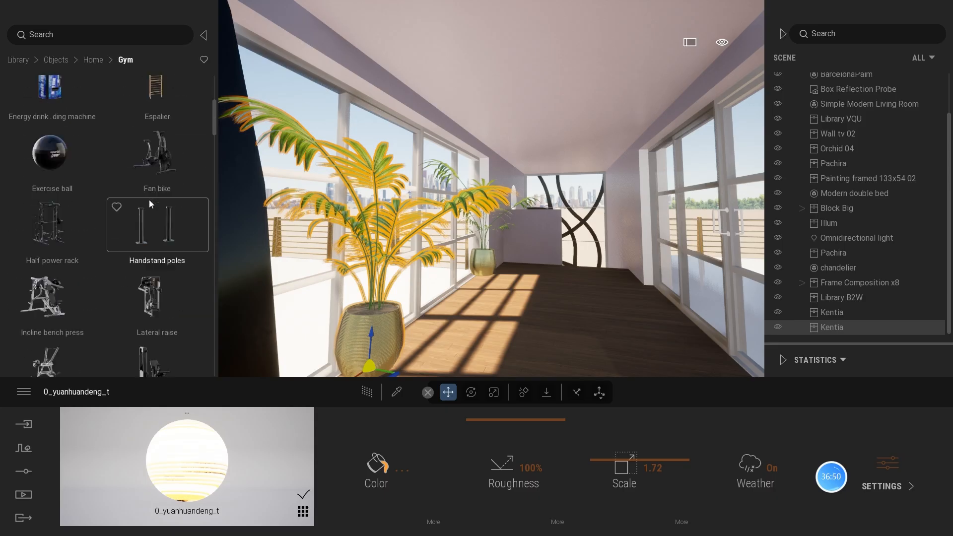
scroll(151, 213, down, 2)
scroll(156, 238, down, 3)
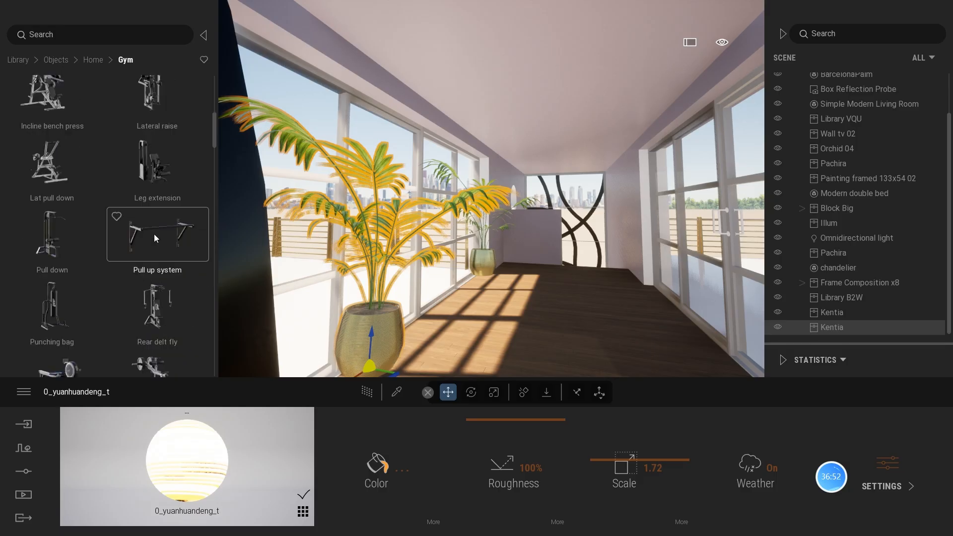
scroll(156, 238, down, 2)
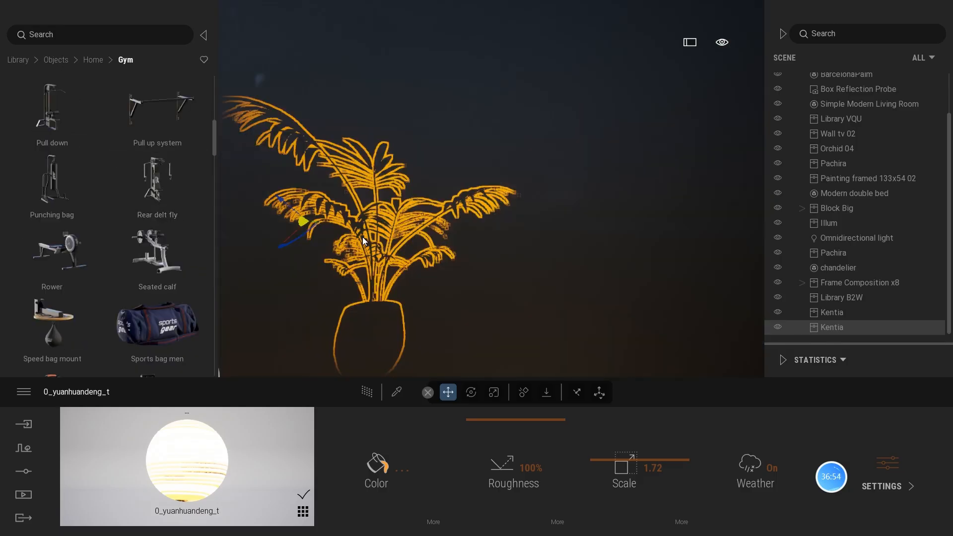
drag(362, 237, 531, 224)
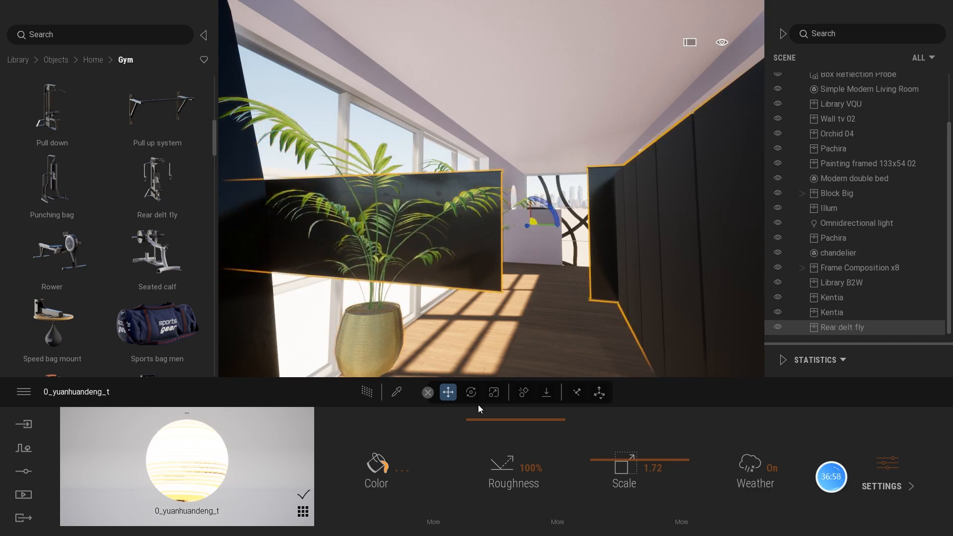
- Set the Rear delt fly machine's uniform scale to 0.01
click(493, 392)
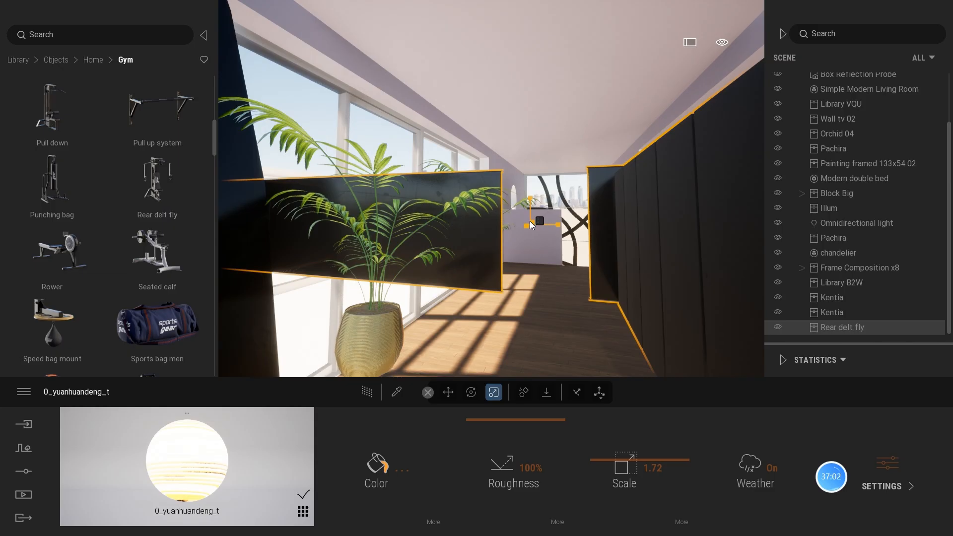
text(0.01)
key(Return)
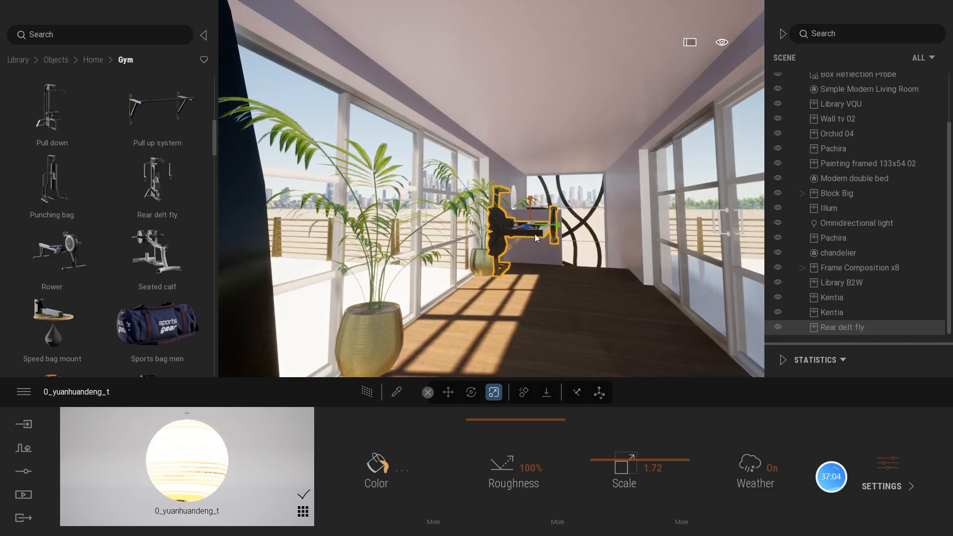
- Rotate the Rear delt fly machine upright and move it onto the floor beside the glass doors opposite the plants
click(468, 395)
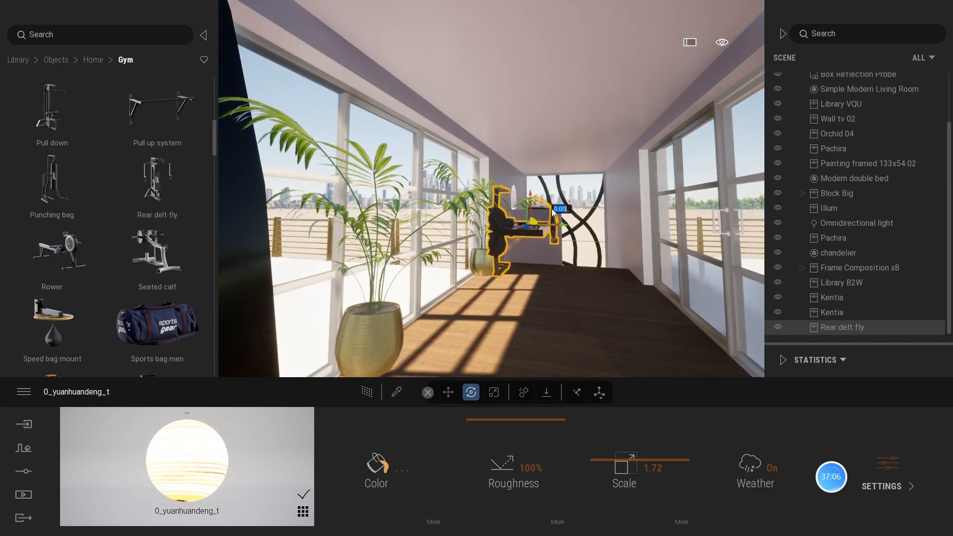
drag(553, 207, 517, 237)
drag(528, 216, 554, 164)
click(448, 392)
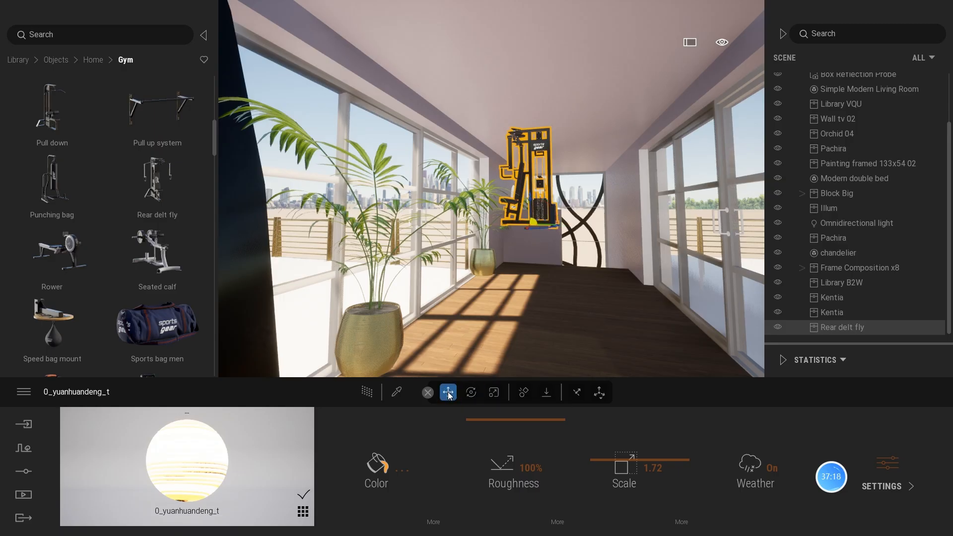
drag(538, 204, 637, 302)
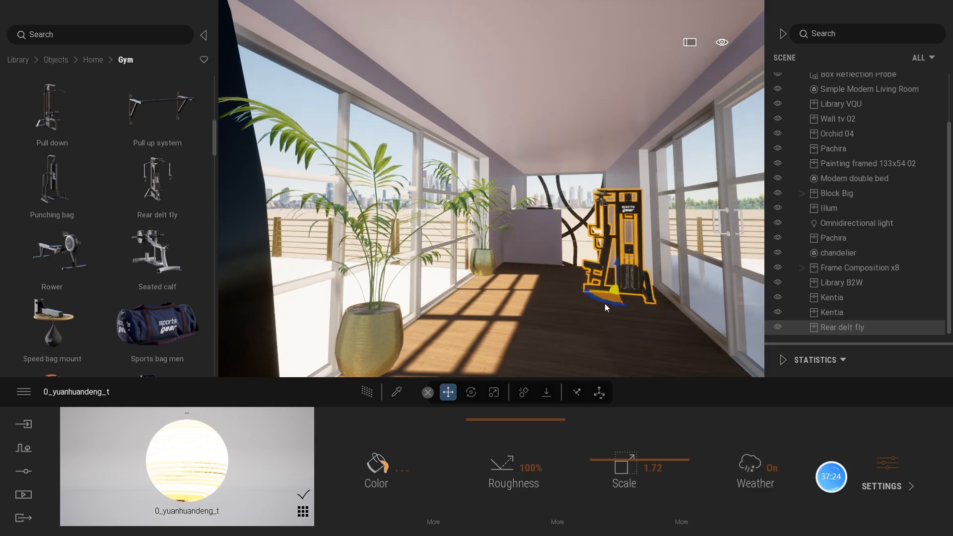
- Scale the Rear delt fly machine up slightly and move it a little nearer along the glass doors
key(r)
drag(616, 291, 617, 293)
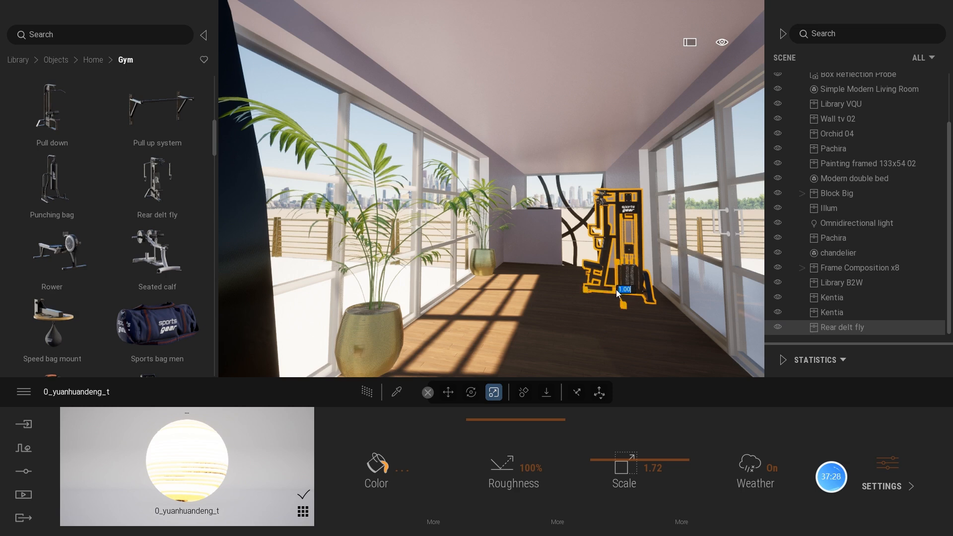
text(1)
key(Return)
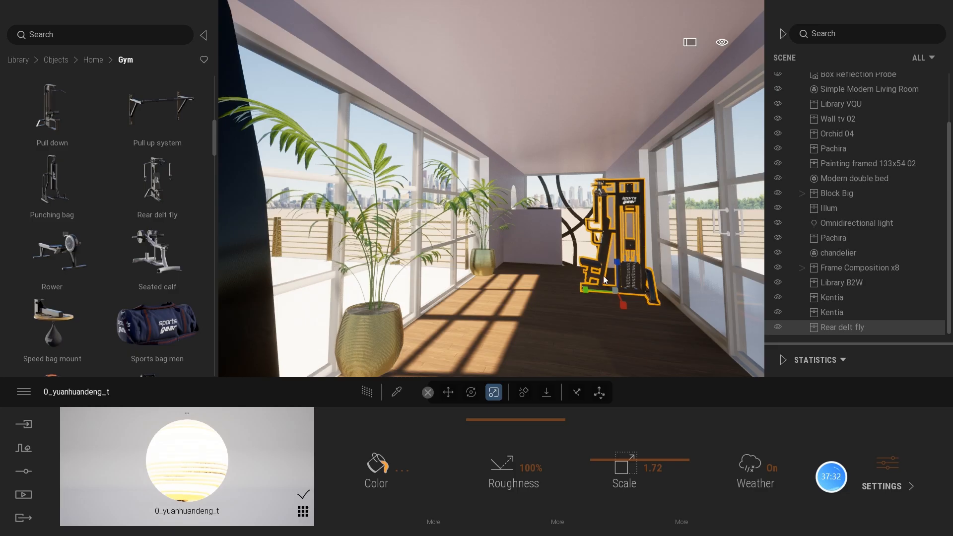
click(449, 393)
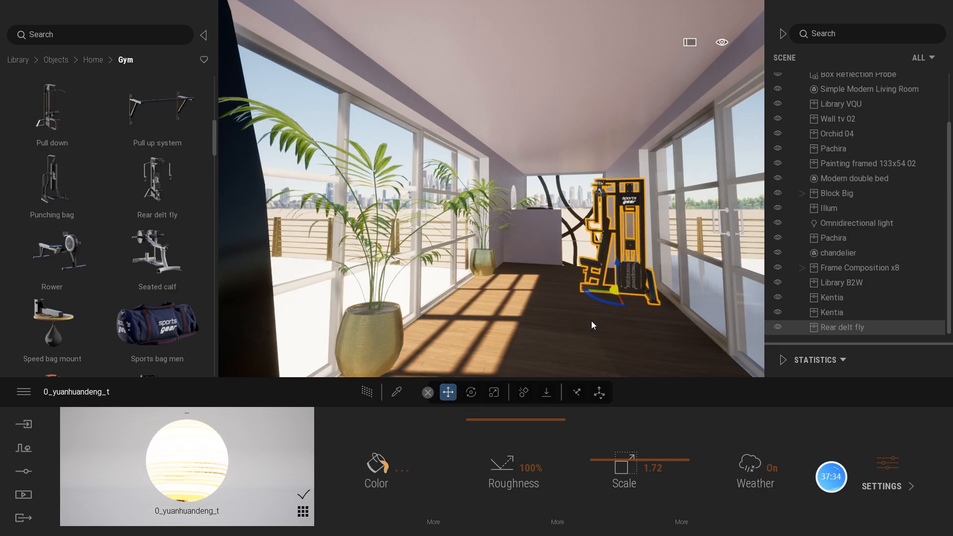
drag(621, 300, 628, 314)
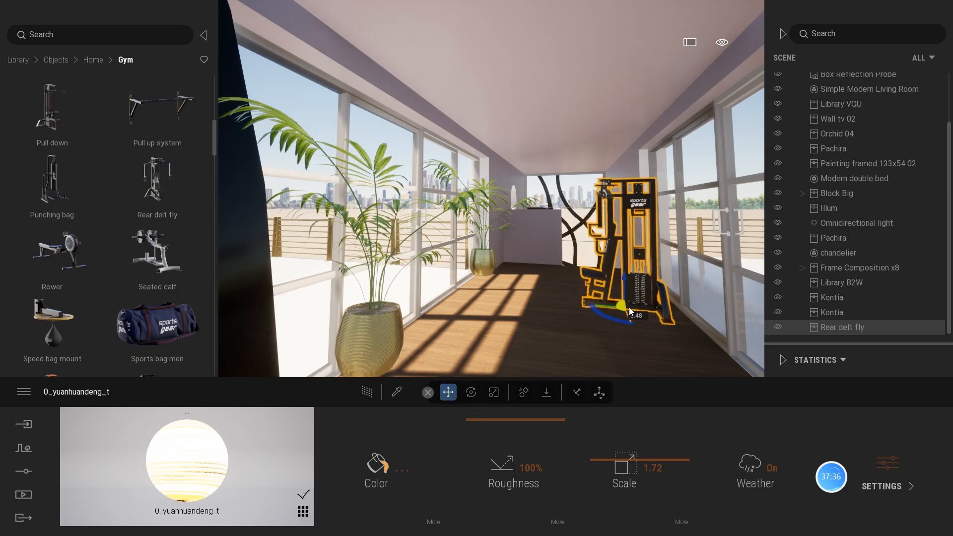
- Place a Treadmill from the gym objects on the floor in front of the Rear delt fly machine
scroll(74, 213, down, 5)
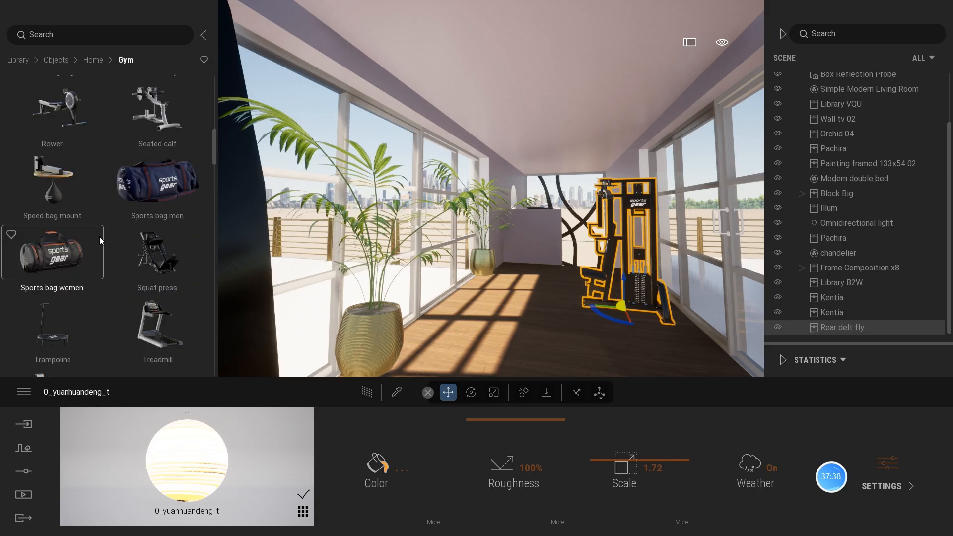
scroll(150, 173, down, 1)
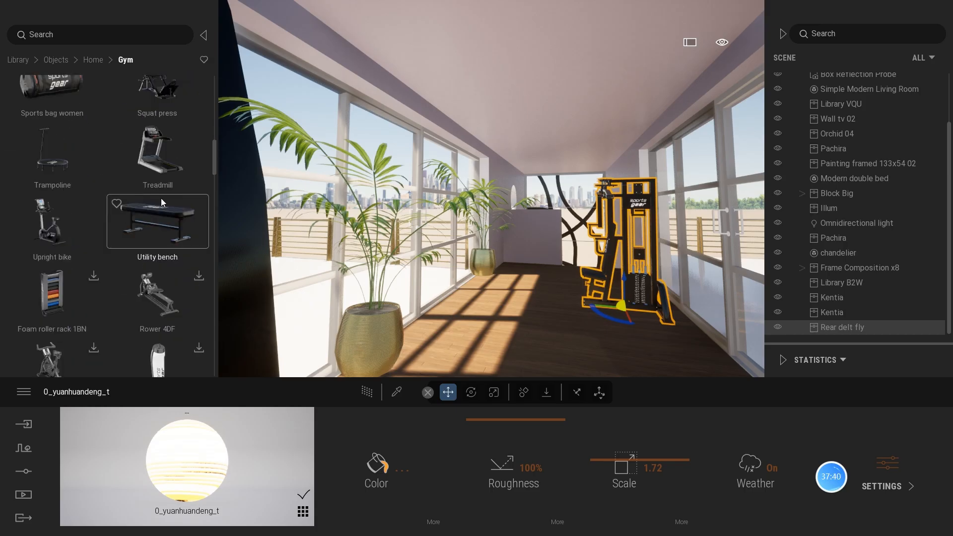
drag(157, 149, 629, 347)
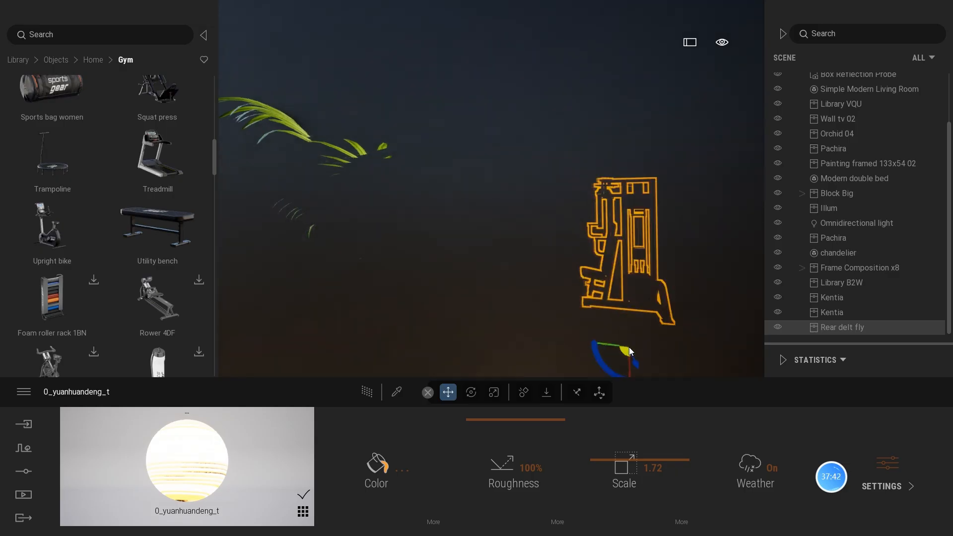
click(498, 390)
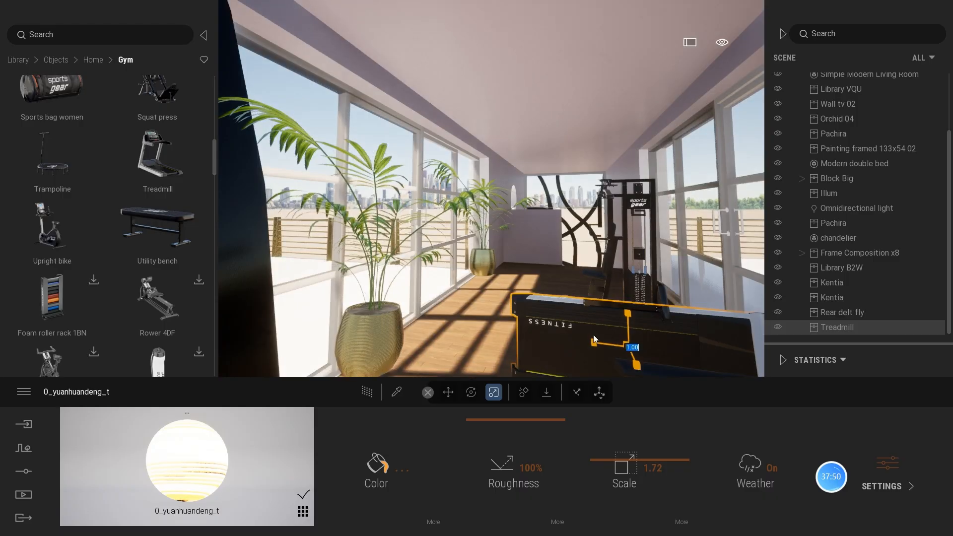
- Rotate the Treadmill upright so it stands flat on the floor
click(471, 393)
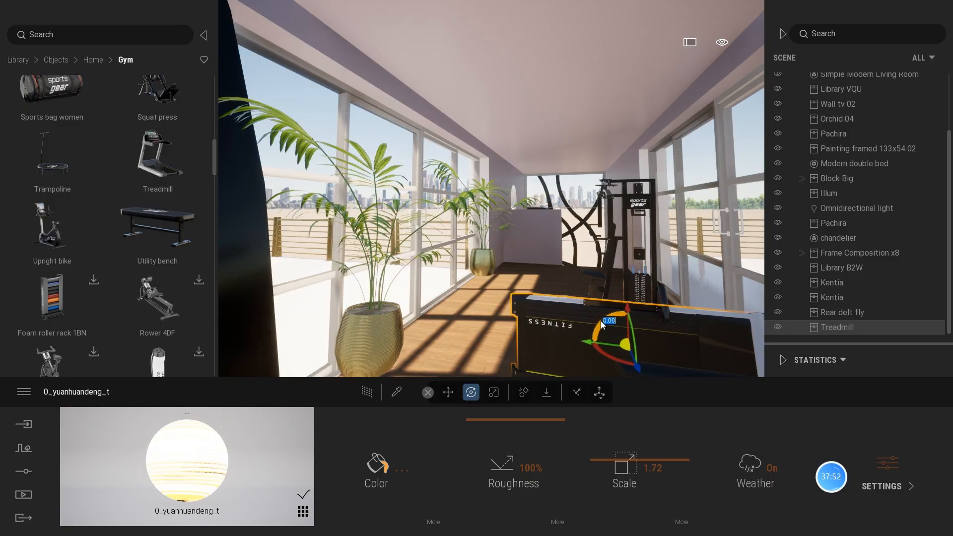
mouse_move(610, 316)
mouse_down()
mouse_move(563, 335)
mouse_move(627, 322)
mouse_move(606, 317)
mouse_up()
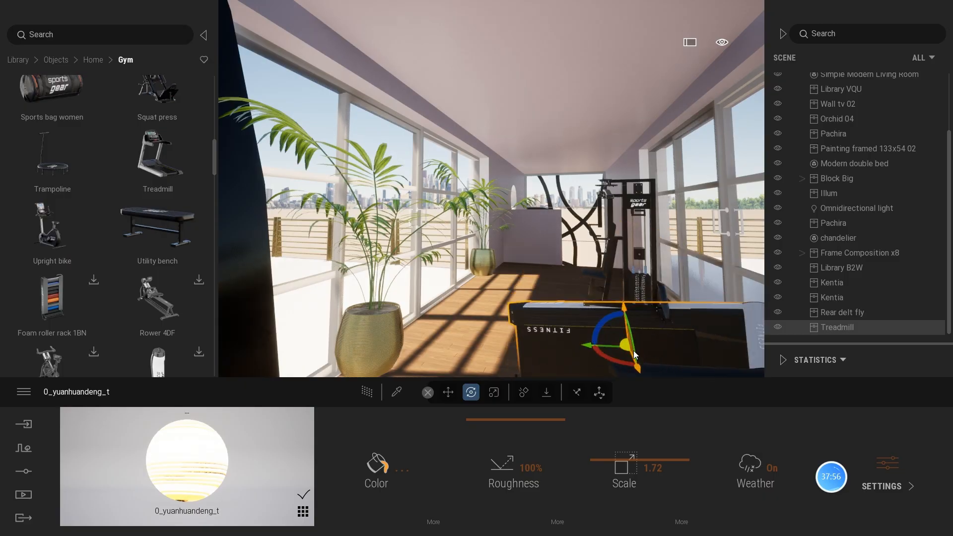
drag(633, 351, 591, 322)
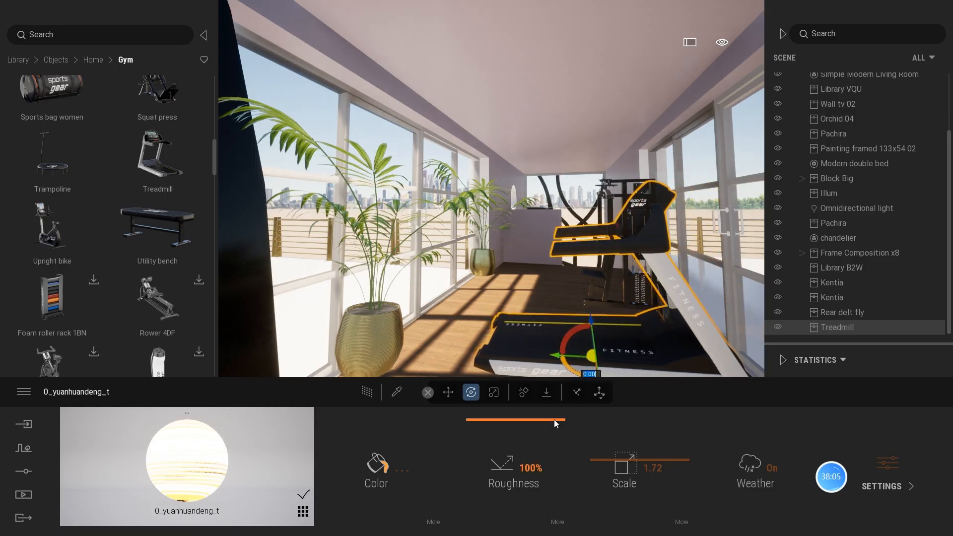
- Scale the Treadmill down slightly as a whole
click(493, 393)
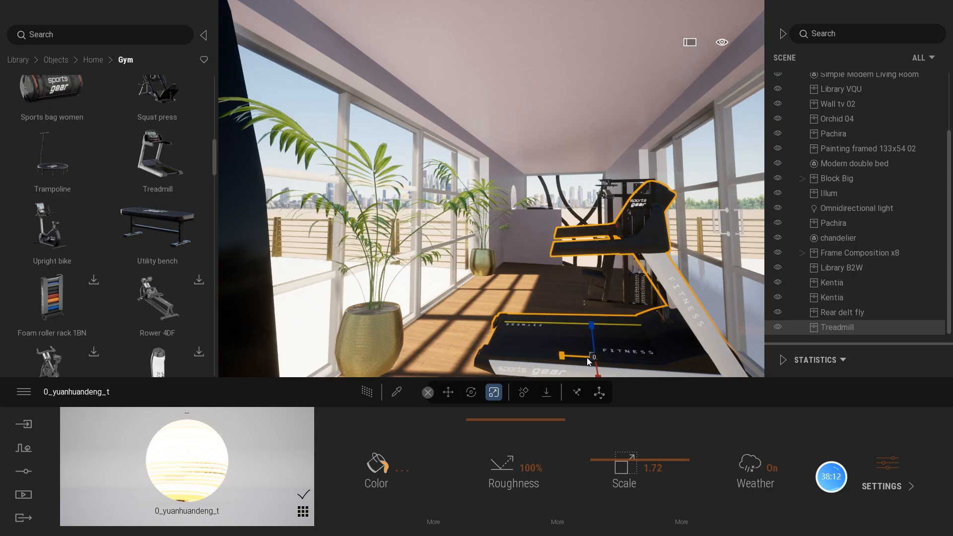
text(8)
key(Return)
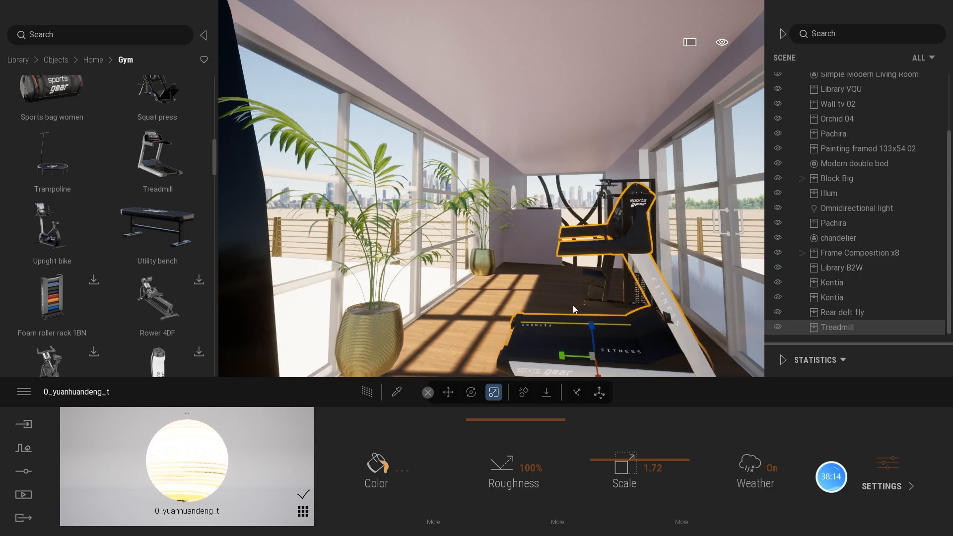
- Move the Treadmill sideways, closer to the glass doors beside the Rear delt fly machine
scroll(585, 304, down, 3)
scroll(585, 305, up, 3)
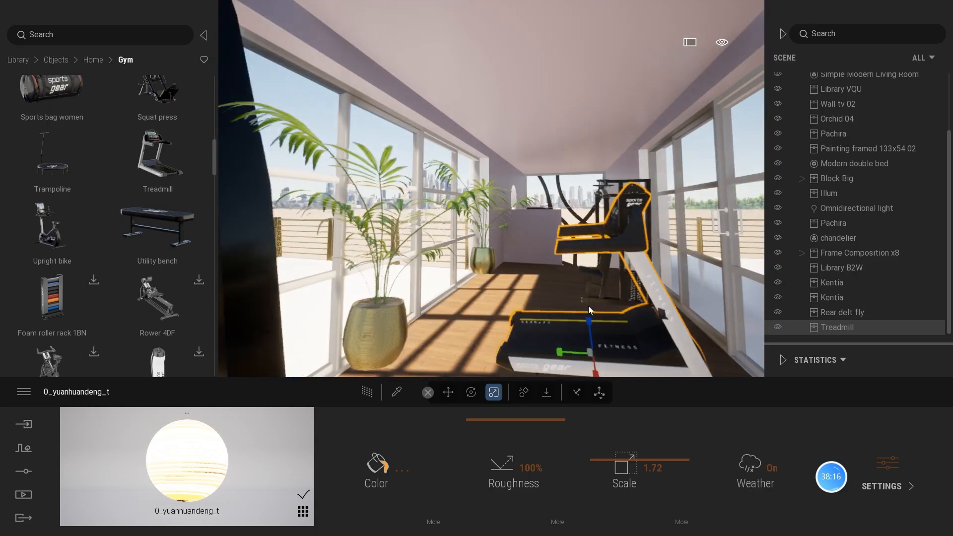
shift+middle_drag(669, 360, 657, 338)
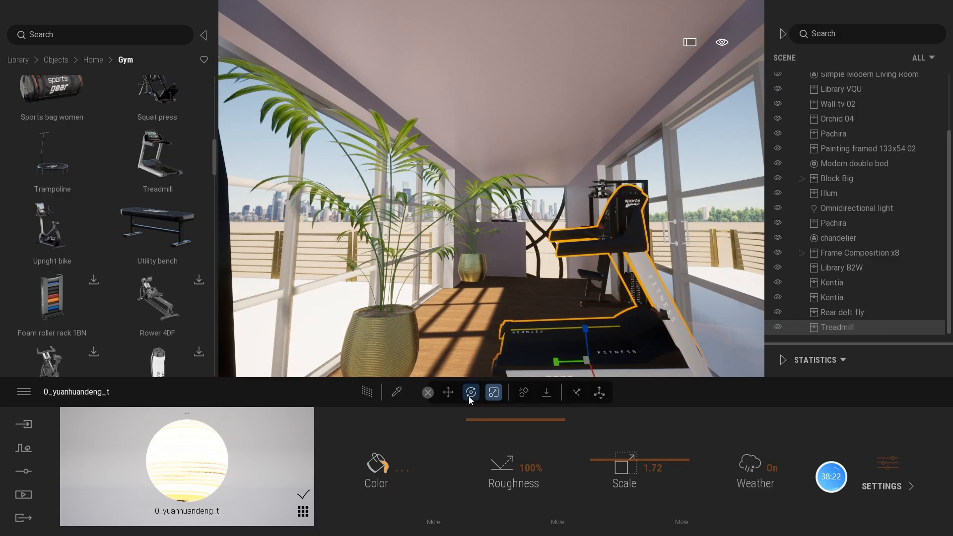
click(448, 392)
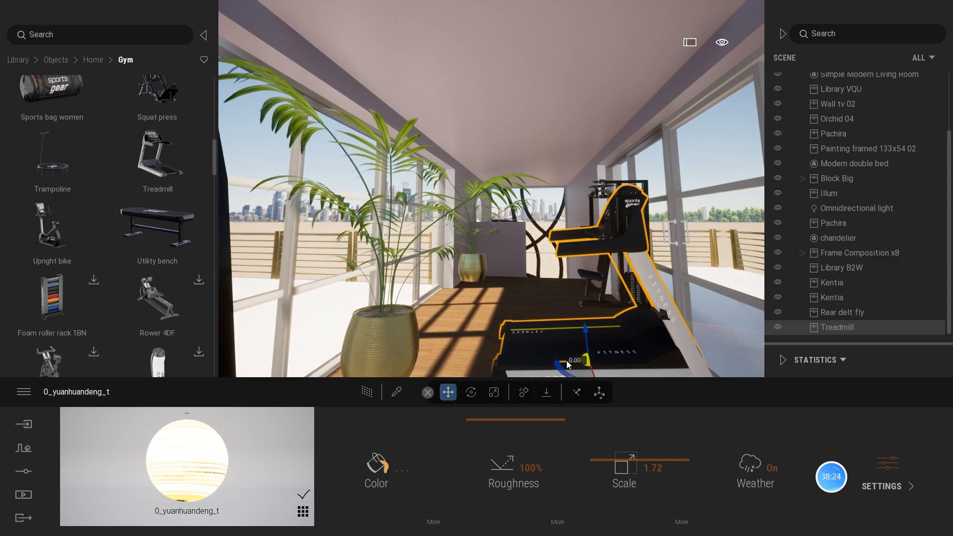
drag(584, 361, 599, 365)
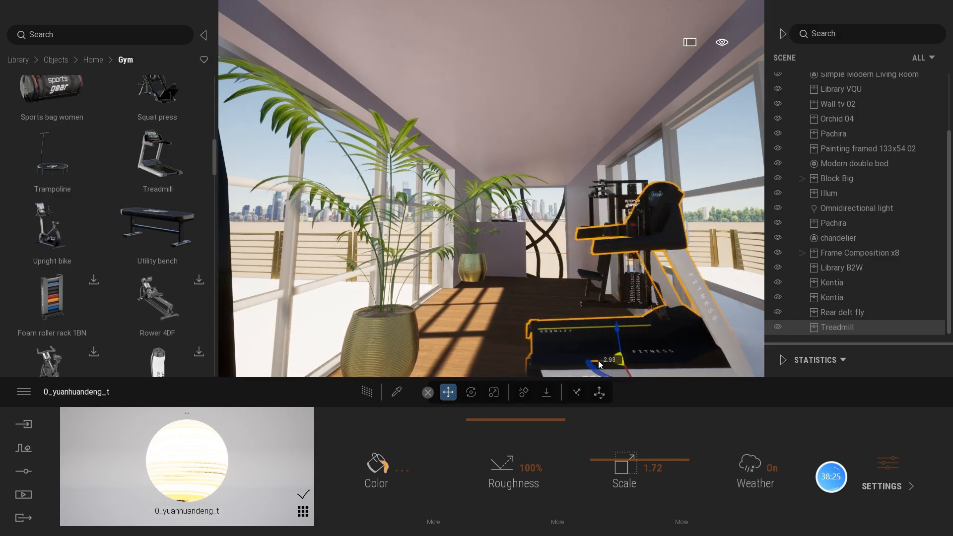
- Shift the Rear delt fly machine slightly away from the glass doors and lower the far Kentia plant a little
click(601, 291)
drag(605, 308, 576, 311)
scroll(600, 295, down, 3)
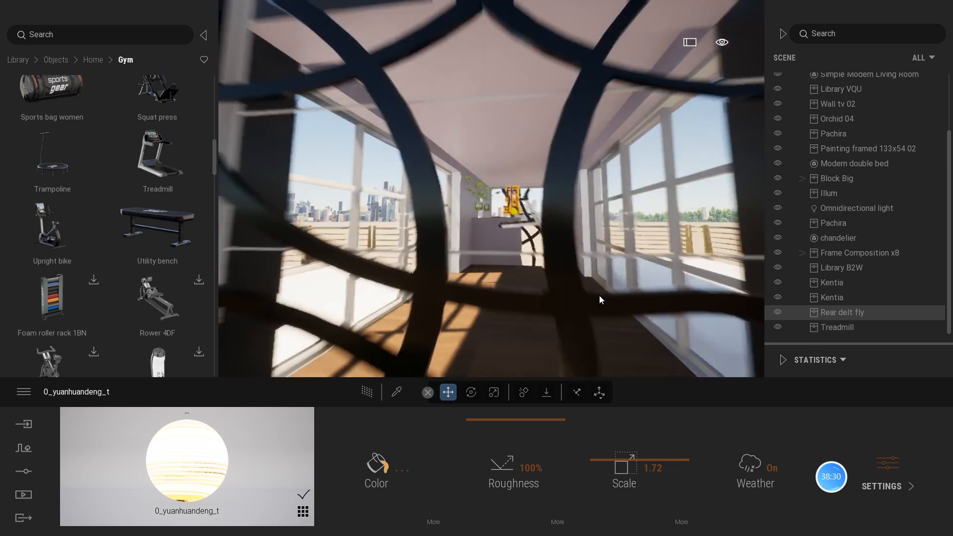
scroll(591, 279, up, 3)
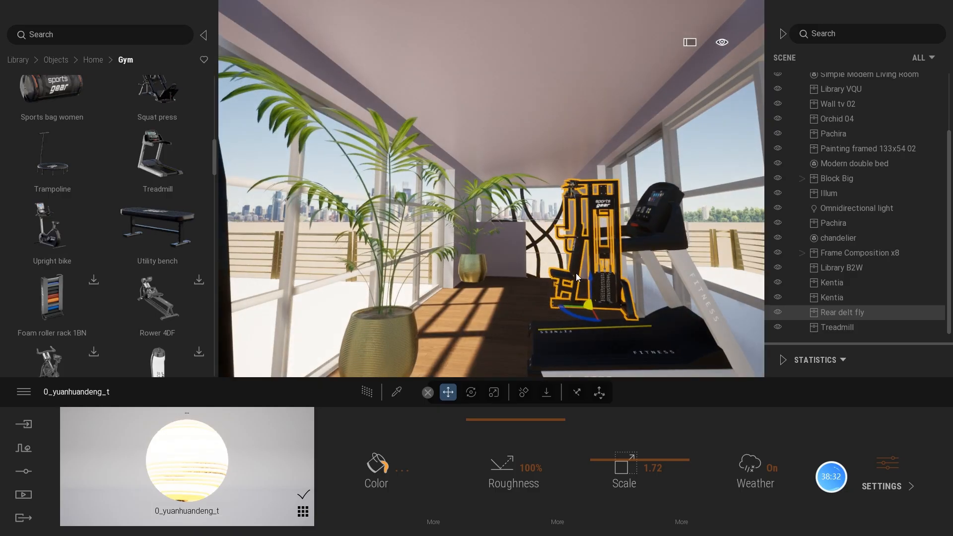
click(471, 251)
drag(473, 249, 469, 263)
- Check how the Kentia plants and gym machines stand in the room from nearer and farther viewpoints
click(403, 332)
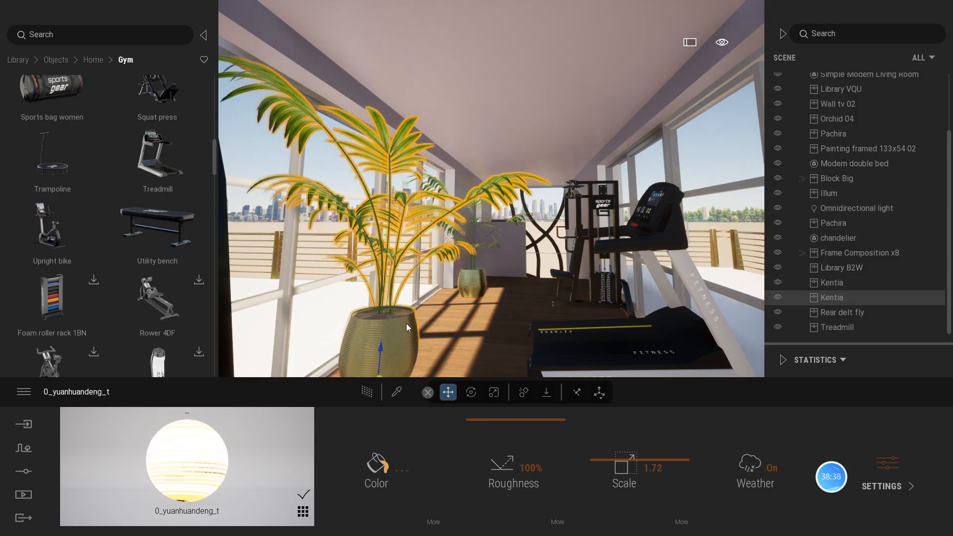
click(472, 284)
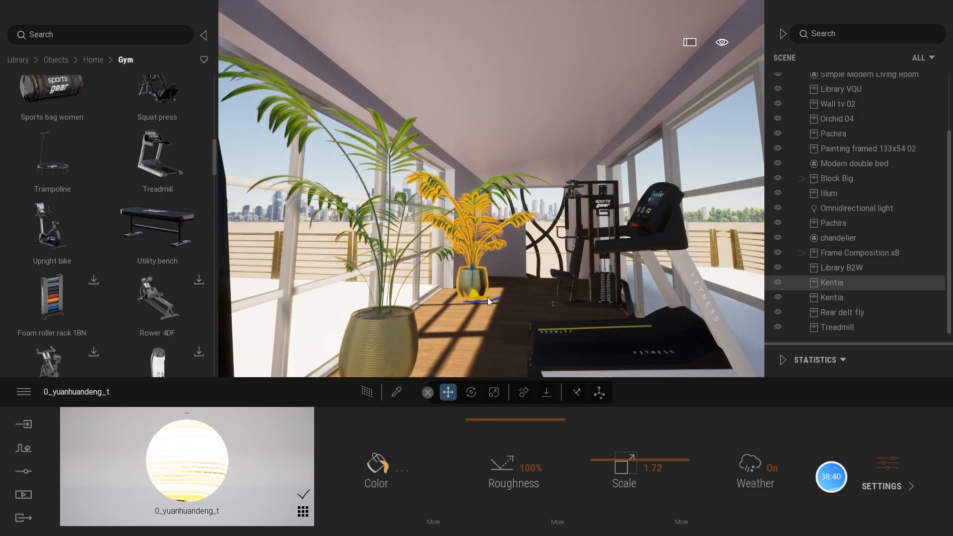
scroll(539, 308, down, 3)
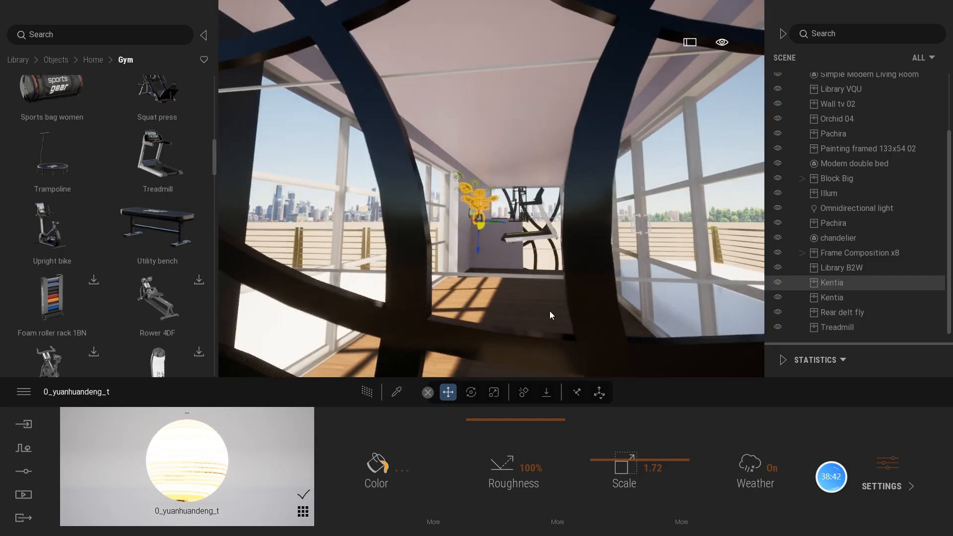
click(582, 289)
mouse_move(582, 289)
middle_down()
mouse_move(527, 292)
mouse_move(456, 342)
mouse_move(437, 303)
mouse_move(582, 289)
middle_up()
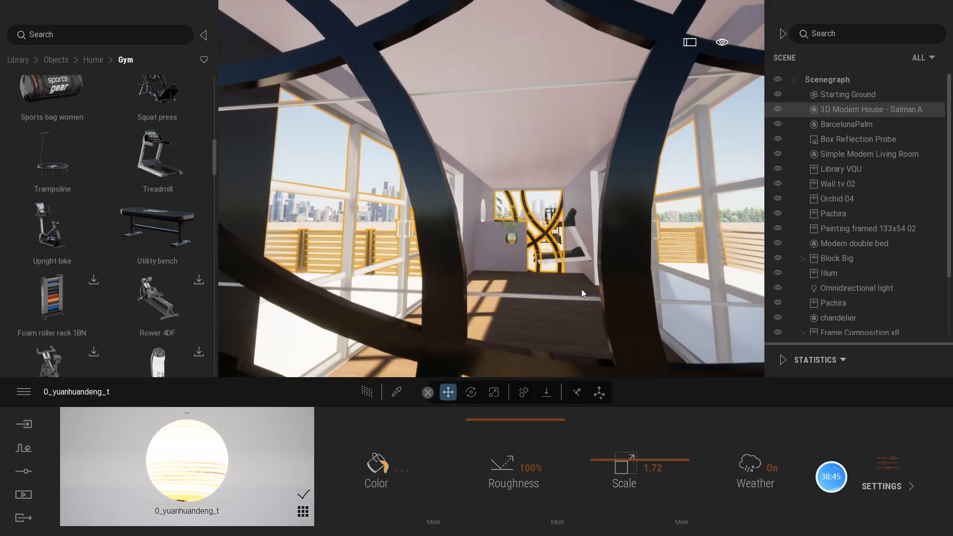
scroll(582, 289, up, 3)
scroll(600, 297, down, 4)
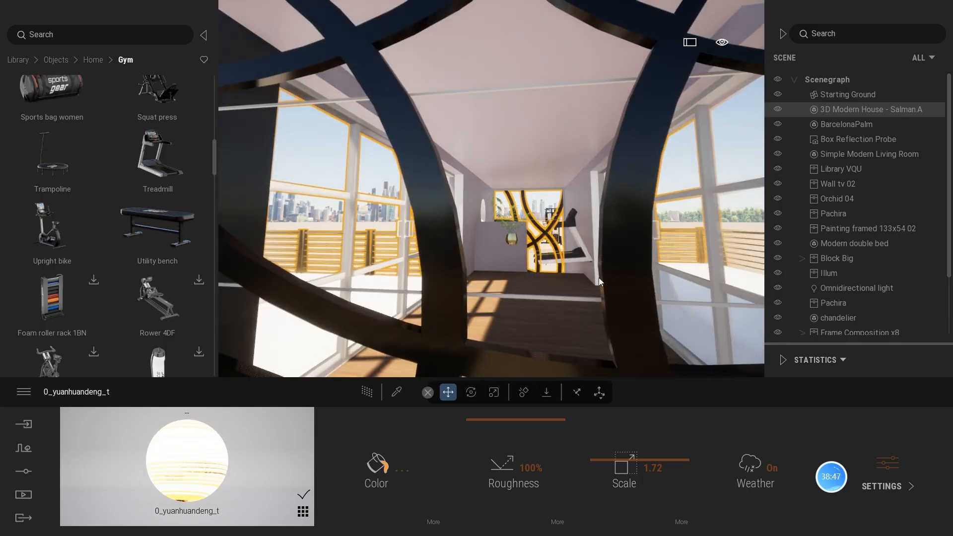
scroll(600, 279, up, 3)
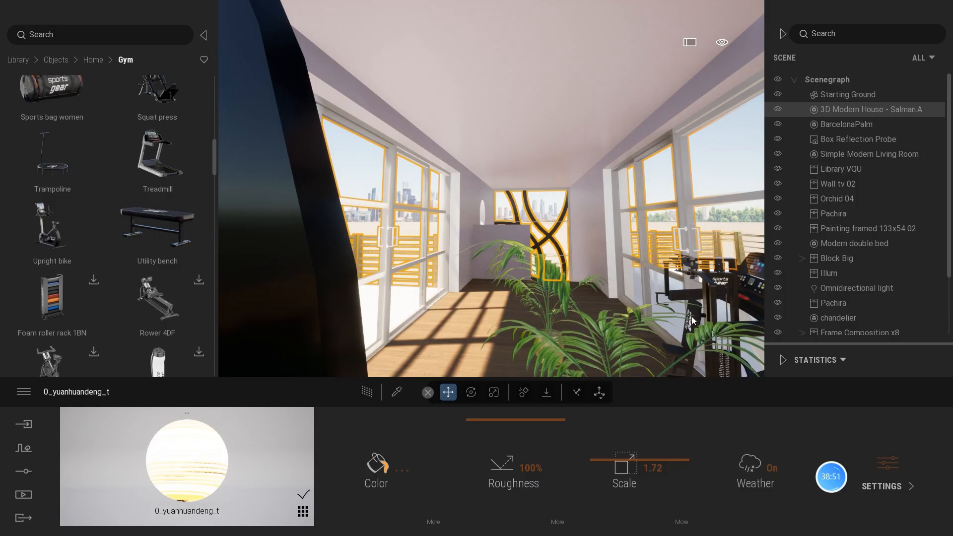
- Nudge the Rear delt fly machine slightly in its place beside the Treadmill
click(665, 310)
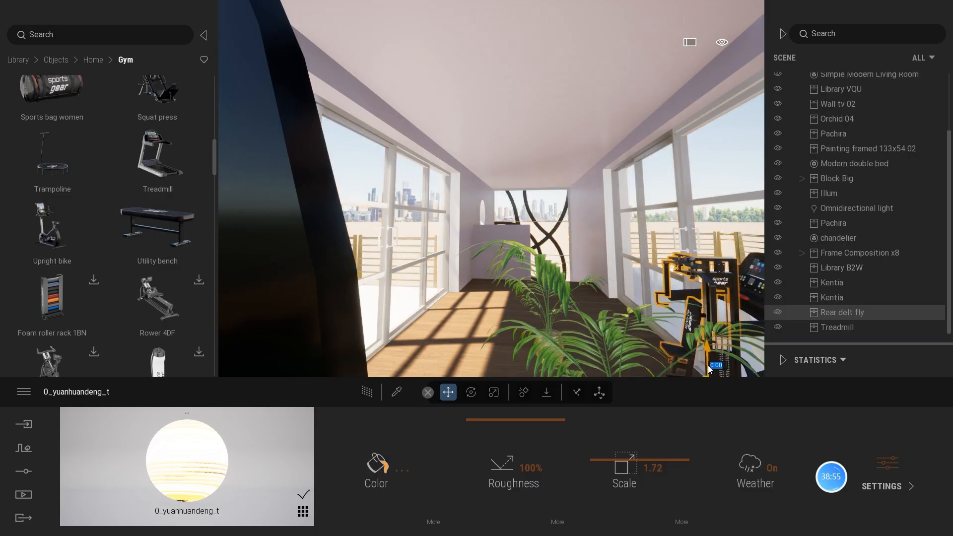
scroll(708, 366, down, 3)
scroll(554, 265, up, 3)
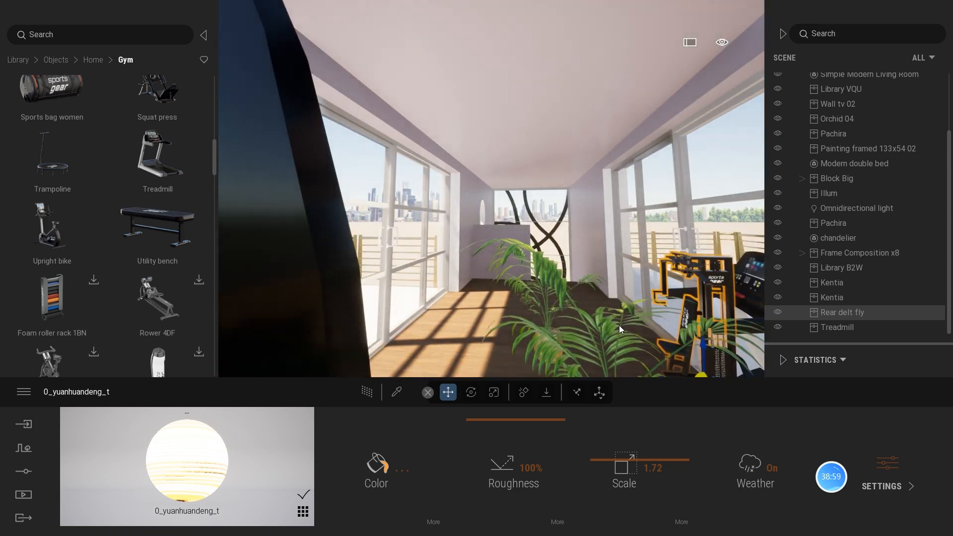
middle_drag(619, 323, 549, 296)
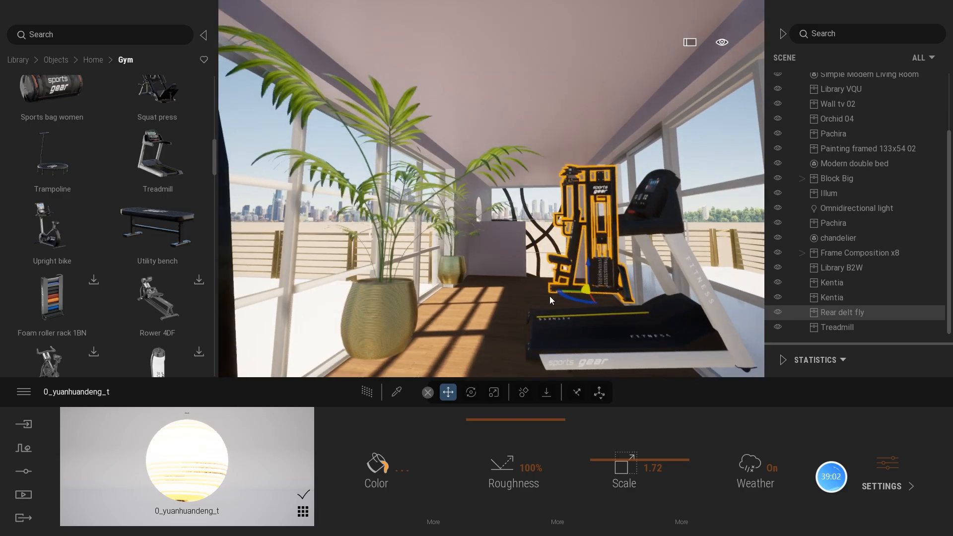
- Lower both Kentia plants onto the floor and push the far one deeper into the room along the glass wall
click(458, 265)
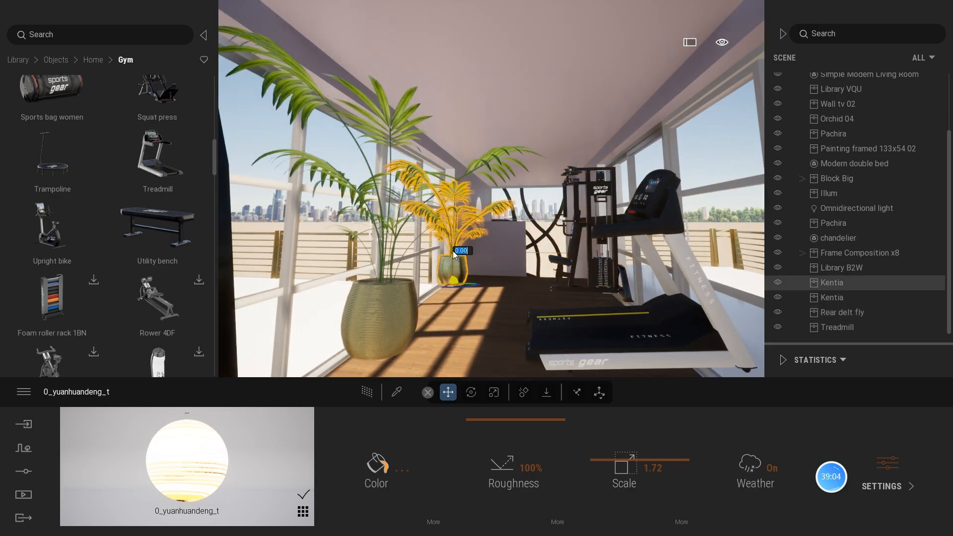
drag(453, 252, 442, 344)
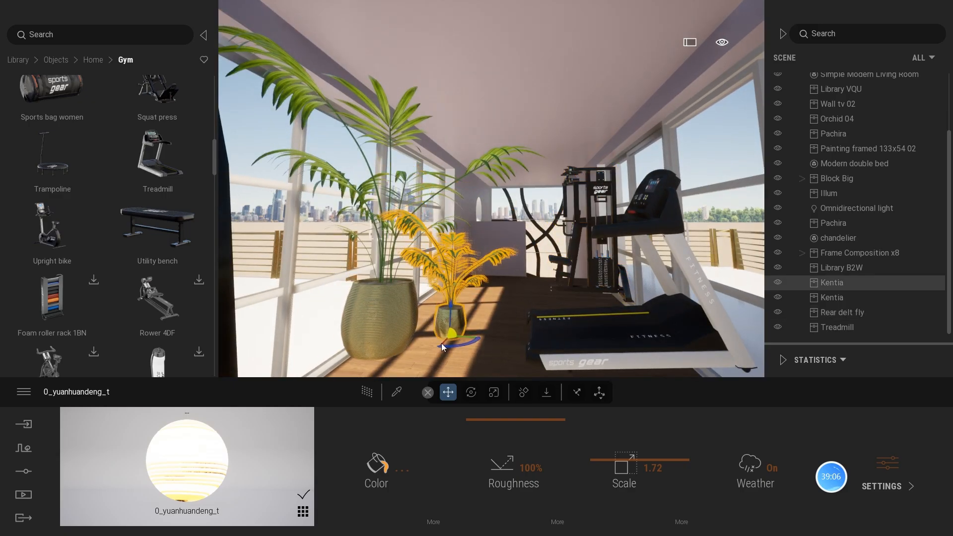
mouse_move(441, 343)
shift+middle_down()
mouse_move(434, 296)
mouse_move(436, 359)
shift+middle_up()
click(440, 343)
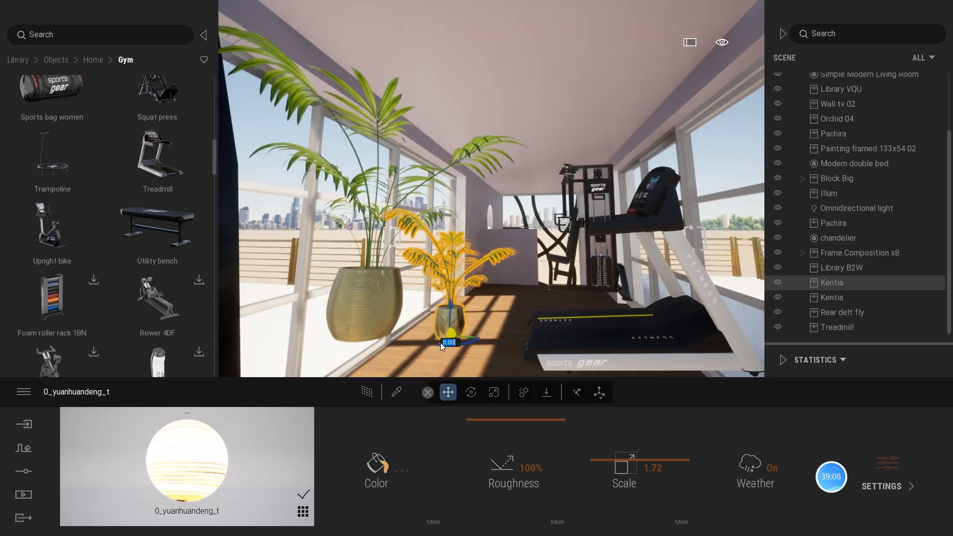
drag(443, 340, 468, 293)
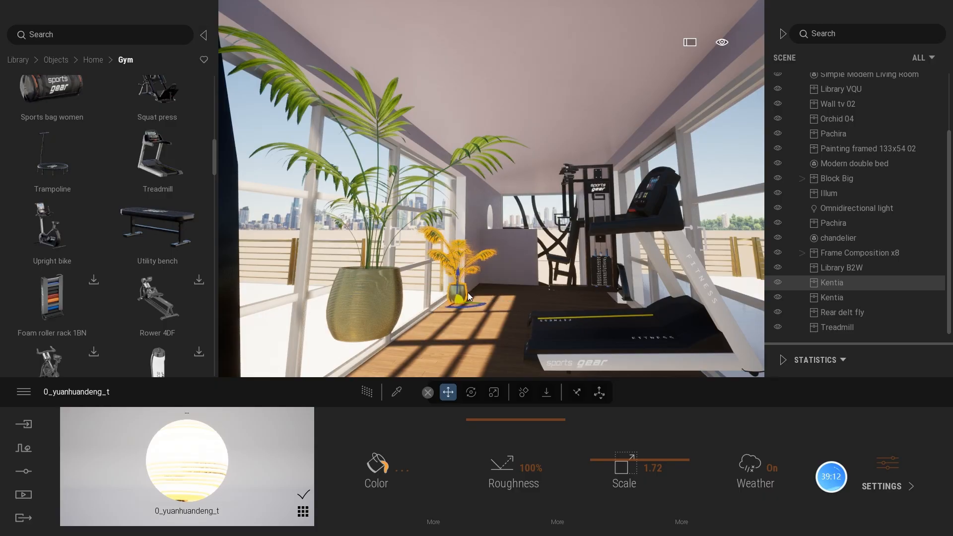
click(371, 296)
drag(365, 300, 350, 371)
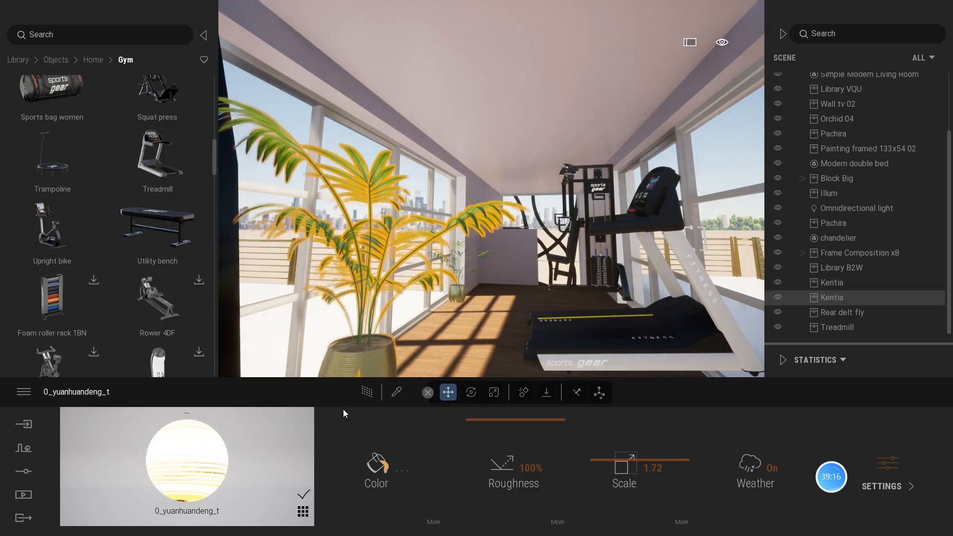
- Move the Rear delt fly machine farther back behind the Treadmill and lower it onto the floor
click(463, 313)
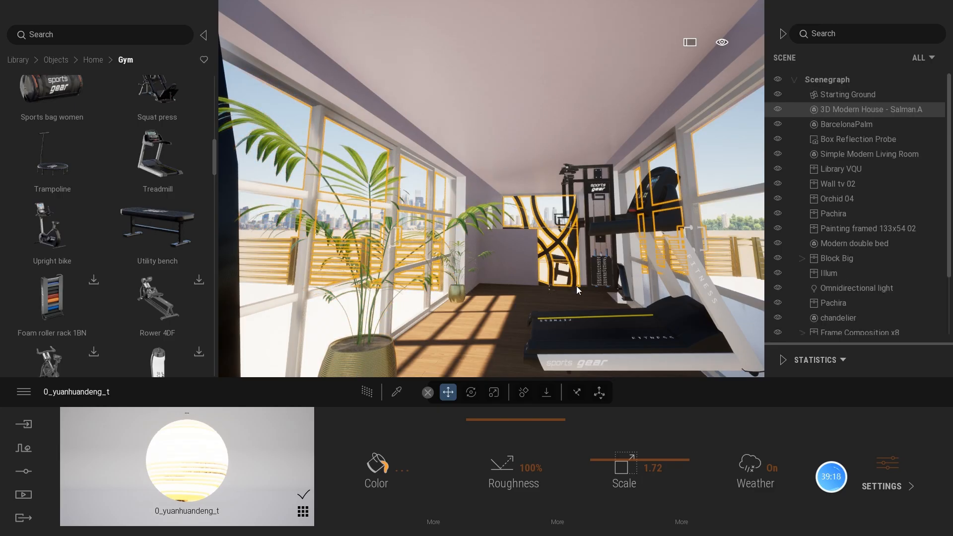
click(608, 276)
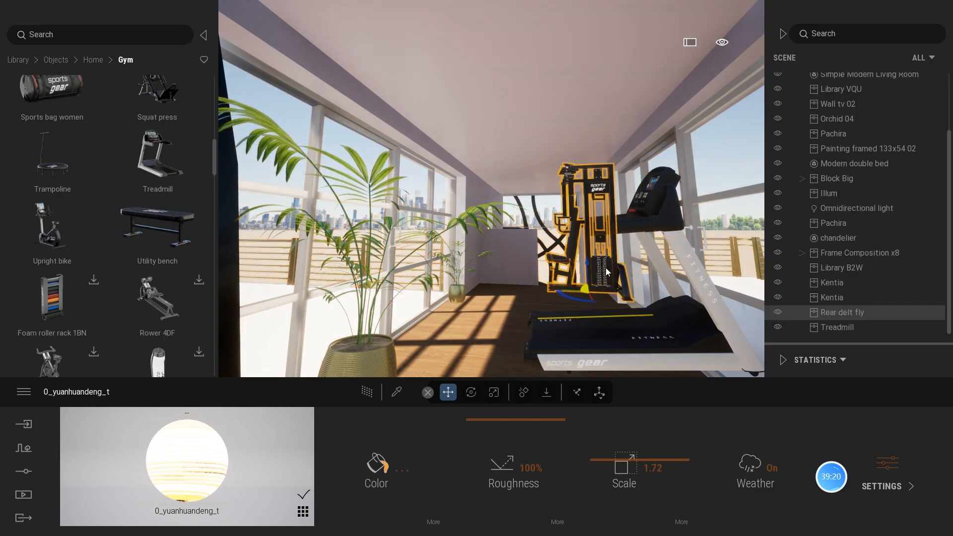
shift+middle_drag(592, 295, 591, 299)
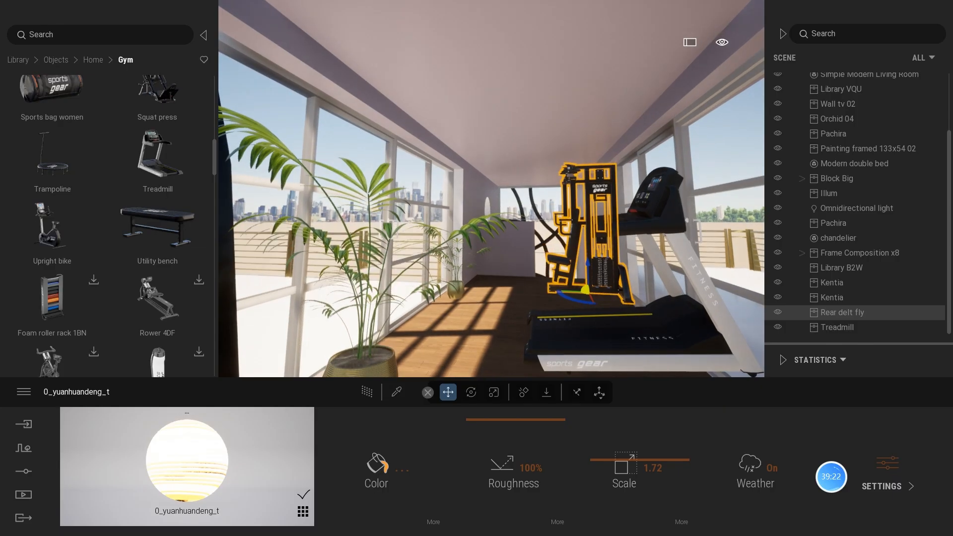
drag(593, 304, 578, 283)
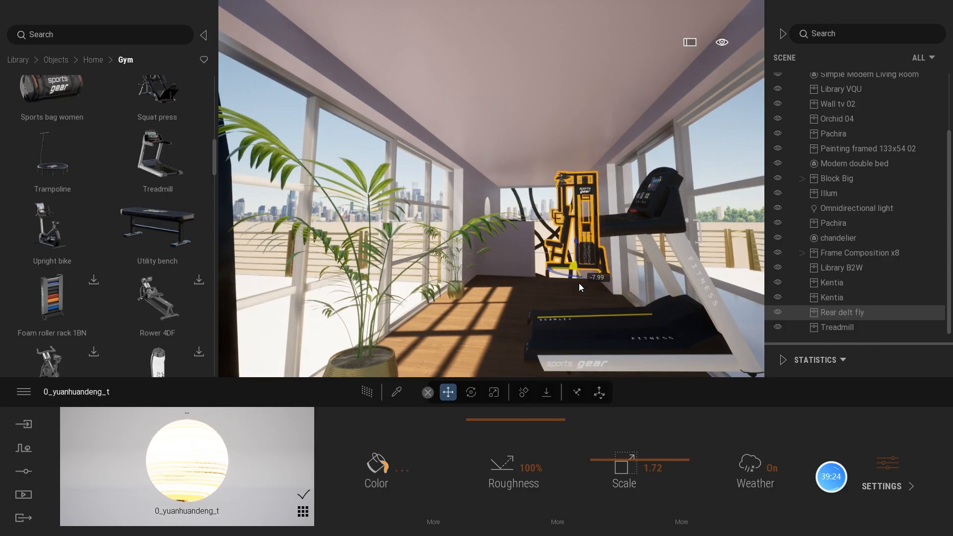
drag(576, 242, 572, 273)
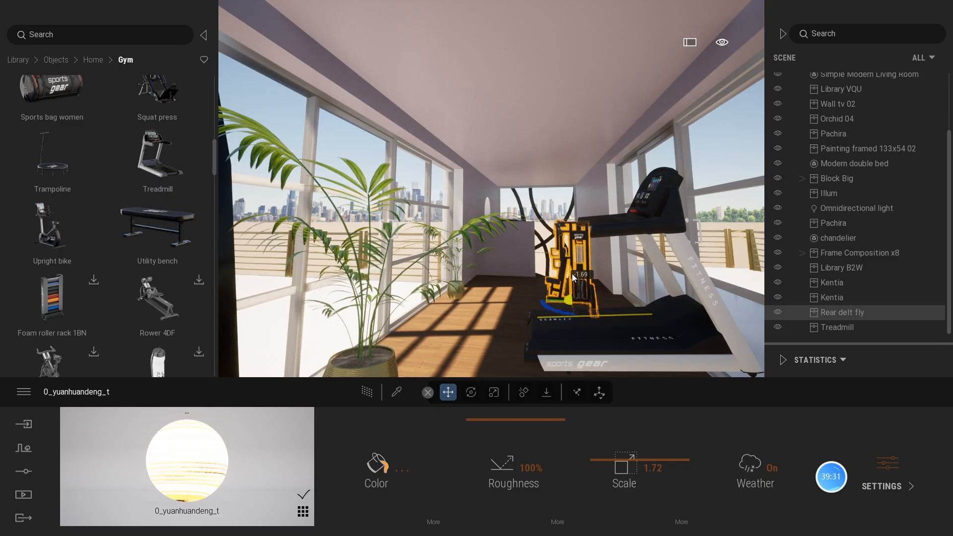
- Go outside to face the house's front facade and open the Glass materials in the library
scroll(580, 316, up, 5)
scroll(592, 310, down, 10)
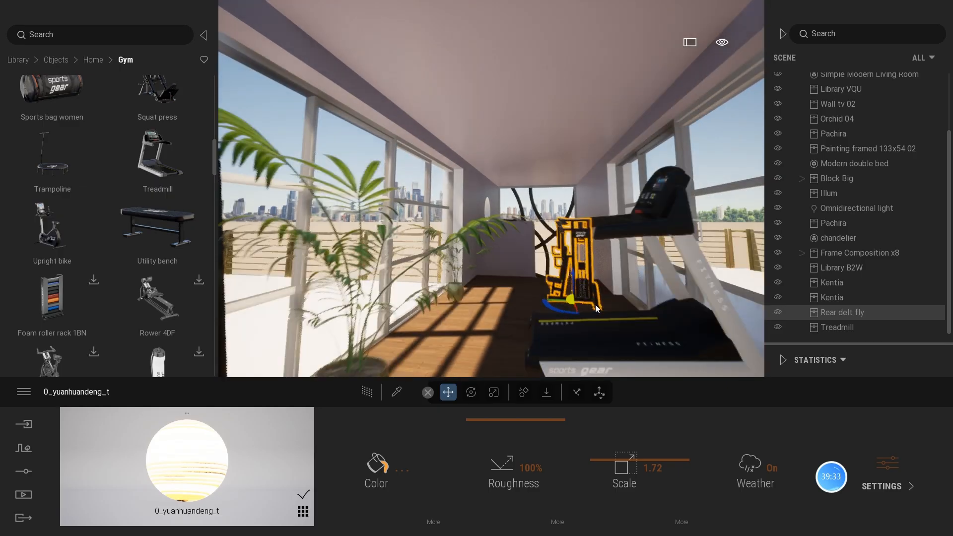
scroll(591, 311, down, 5)
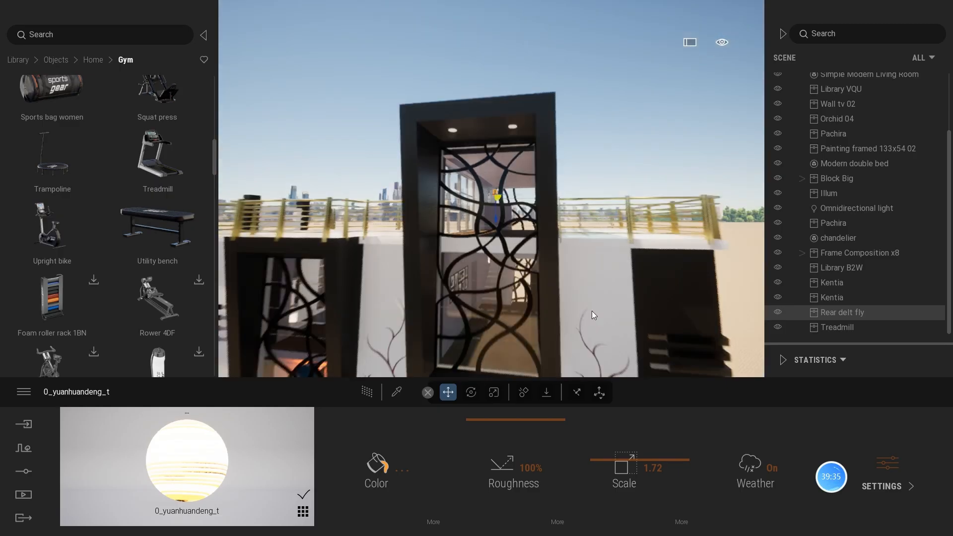
middle_drag(600, 301, 626, 200)
middle_drag(568, 366, 592, 344)
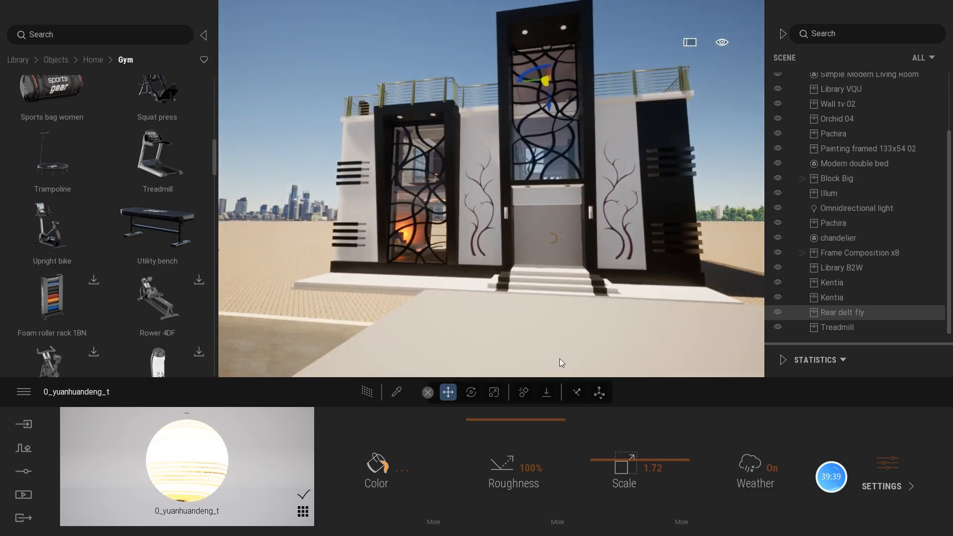
right_drag(486, 353, 475, 201)
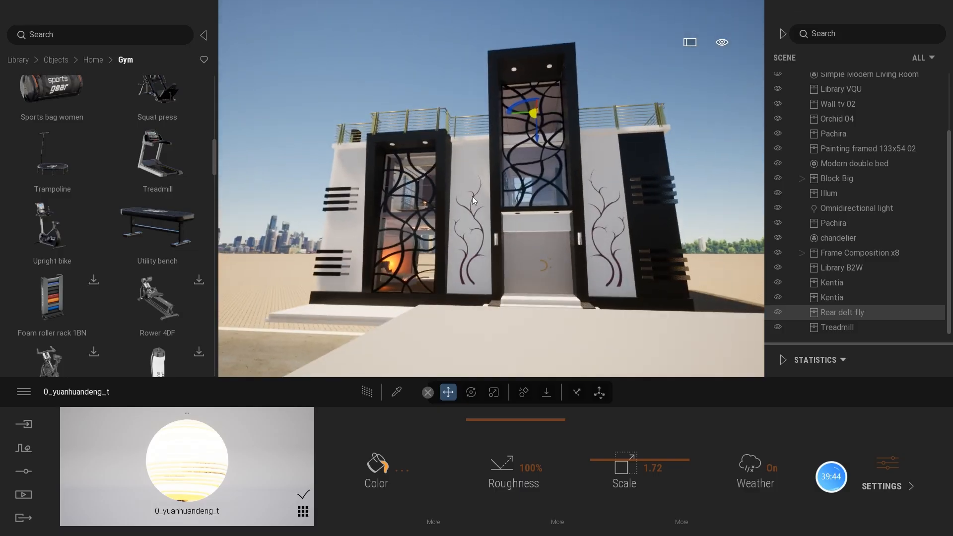
click(19, 60)
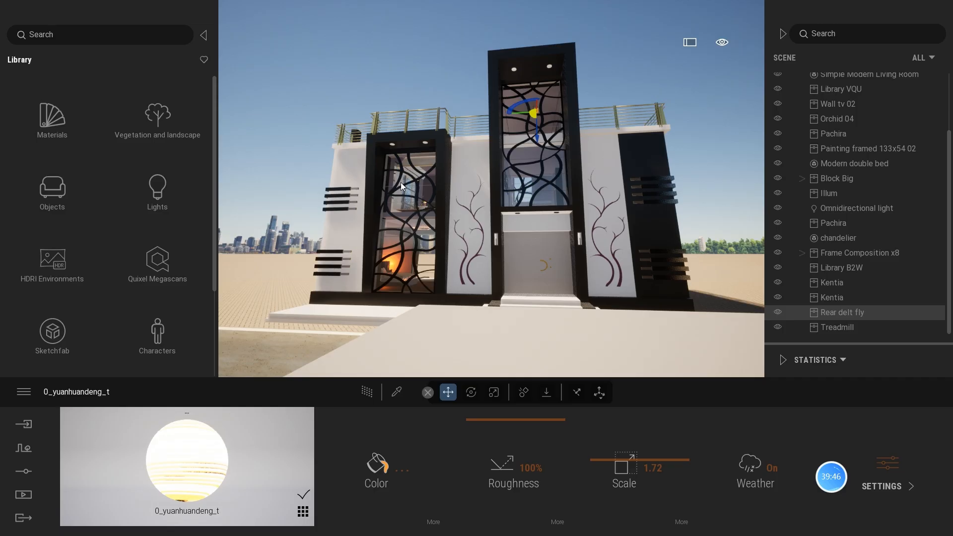
click(52, 117)
click(46, 125)
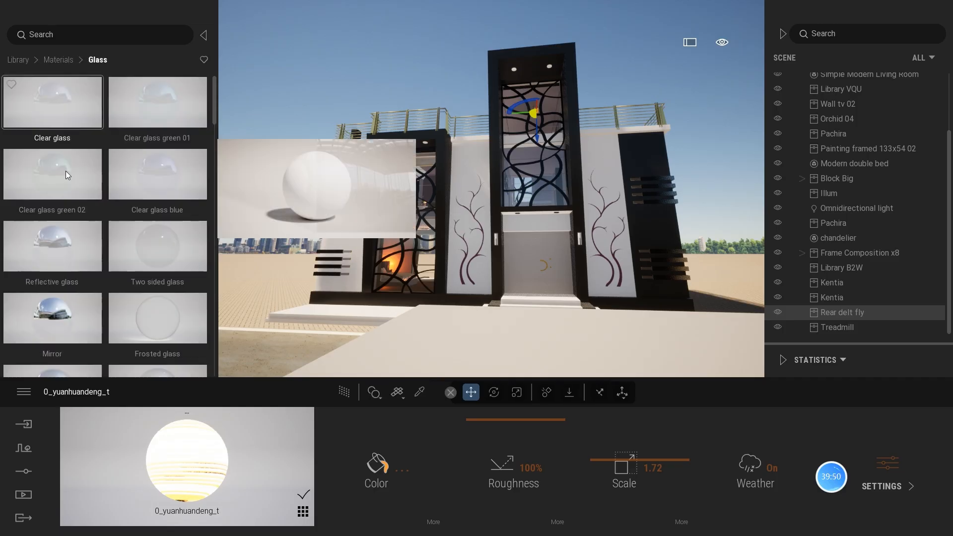
- Apply the Square sticker glass material to the white walls of the house's front facade
scroll(65, 170, down, 6)
drag(108, 227, 479, 219)
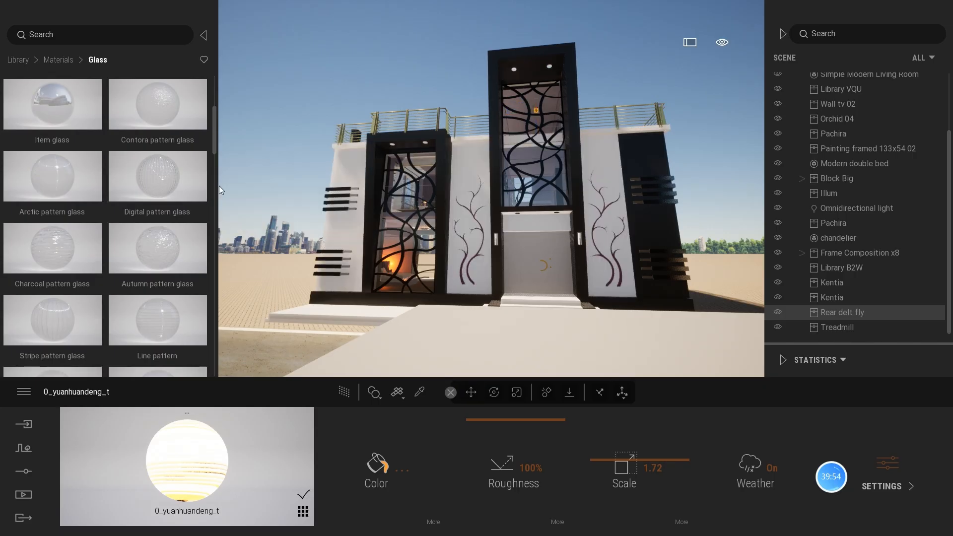
scroll(156, 198, up, 1)
scroll(115, 207, down, 3)
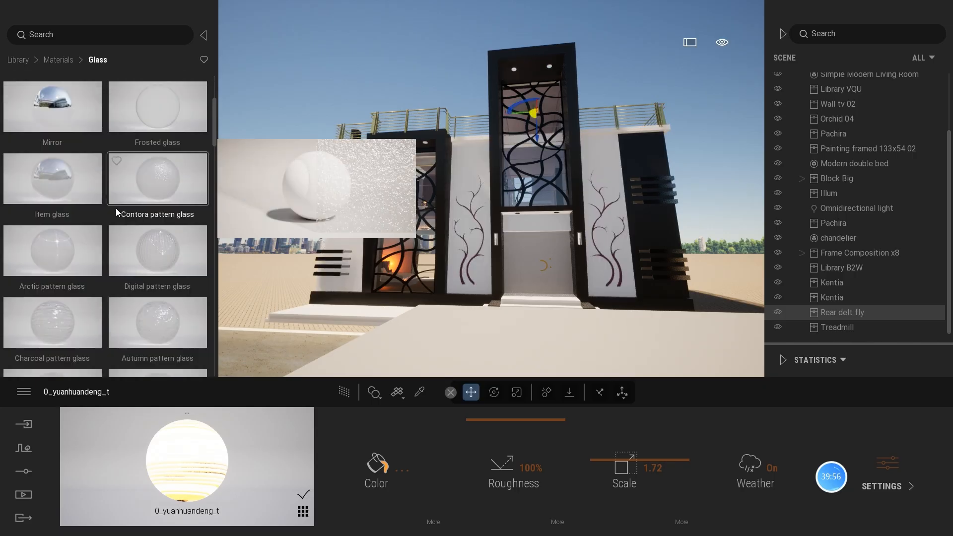
scroll(115, 207, down, 15)
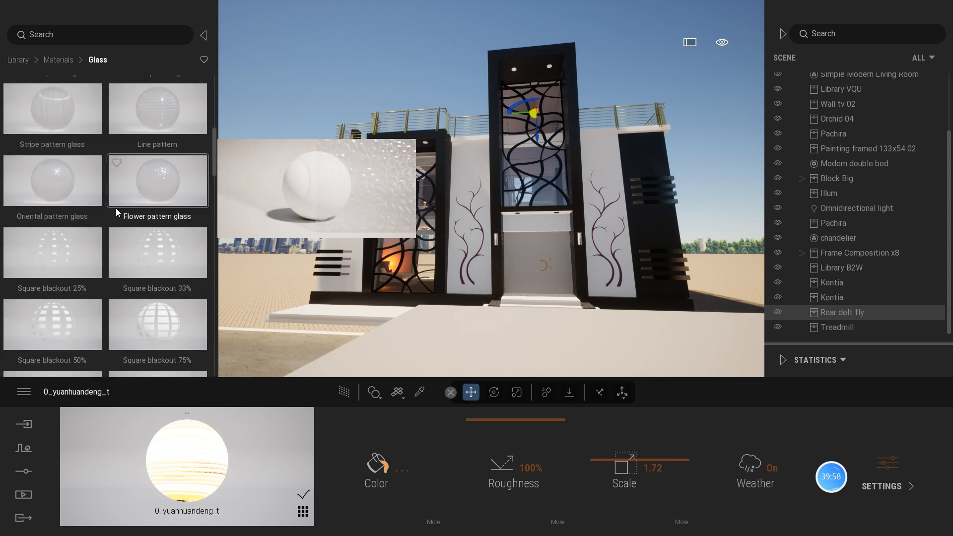
scroll(115, 210, down, 10)
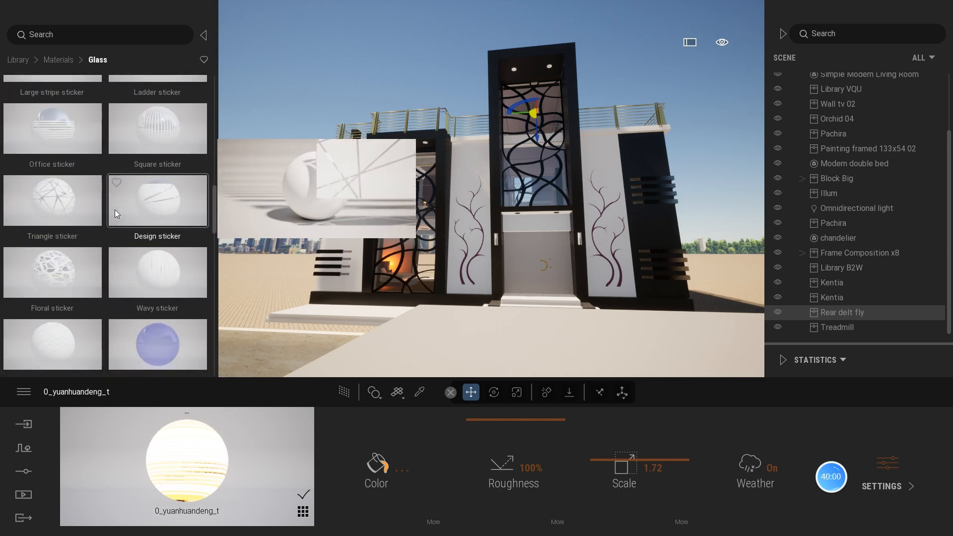
click(165, 170)
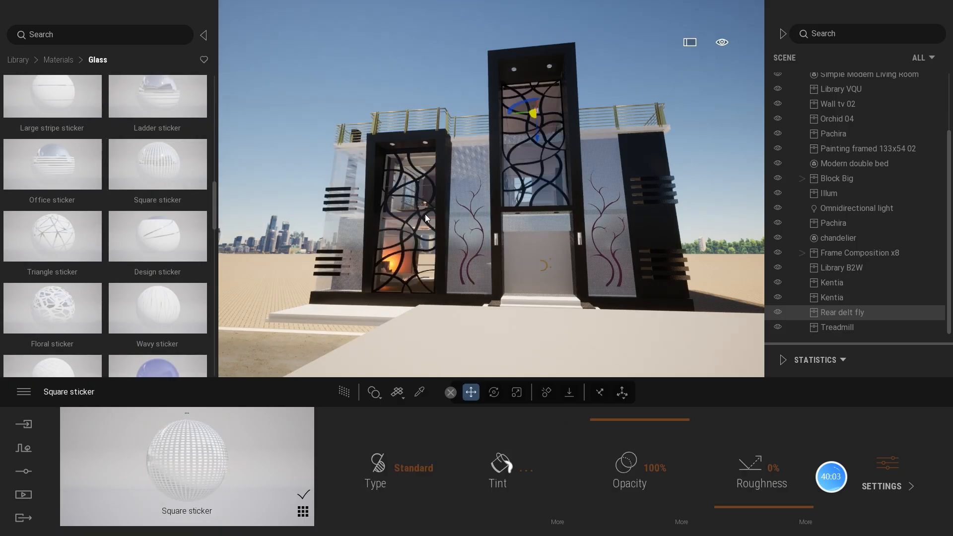
scroll(473, 312, down, 3)
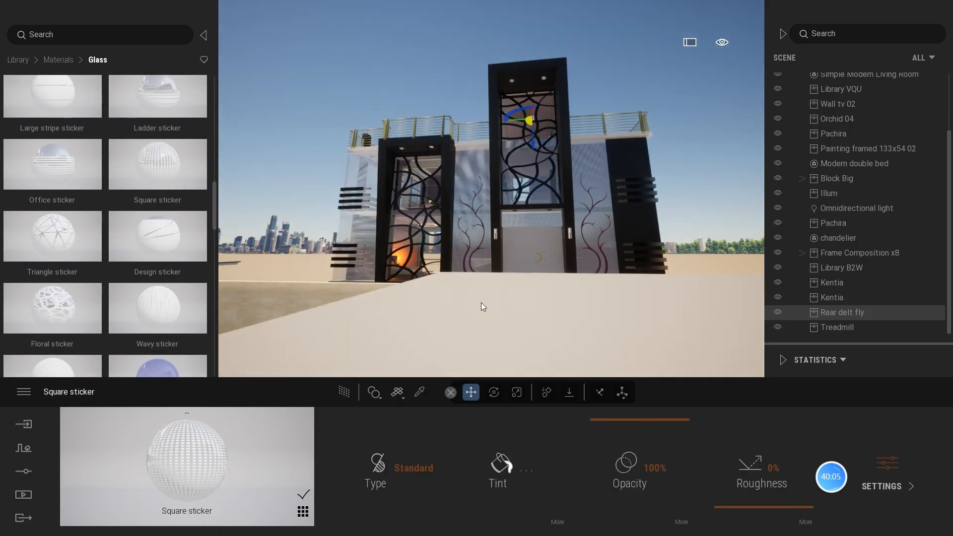
scroll(481, 302, down, 5)
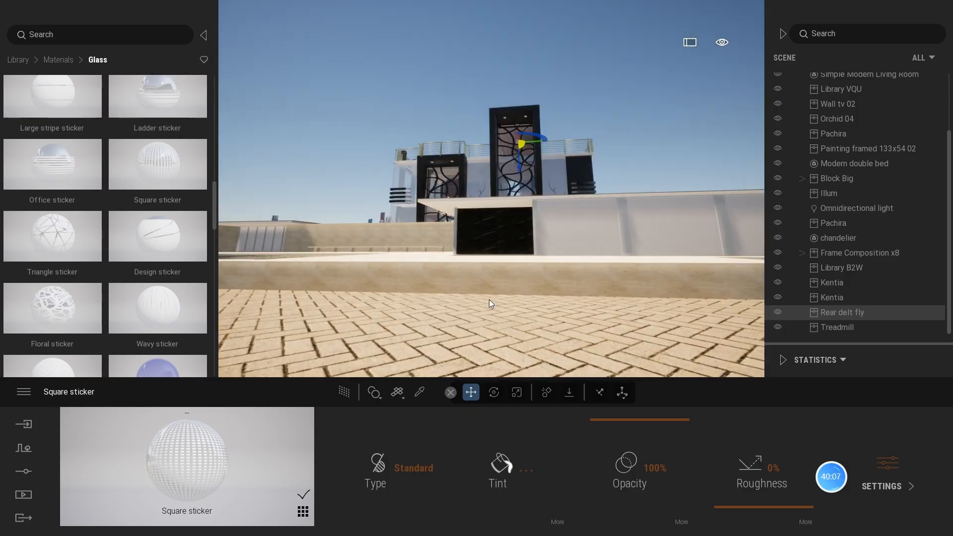
shift+middle_drag(490, 300, 608, 142)
key(super)
key(super)
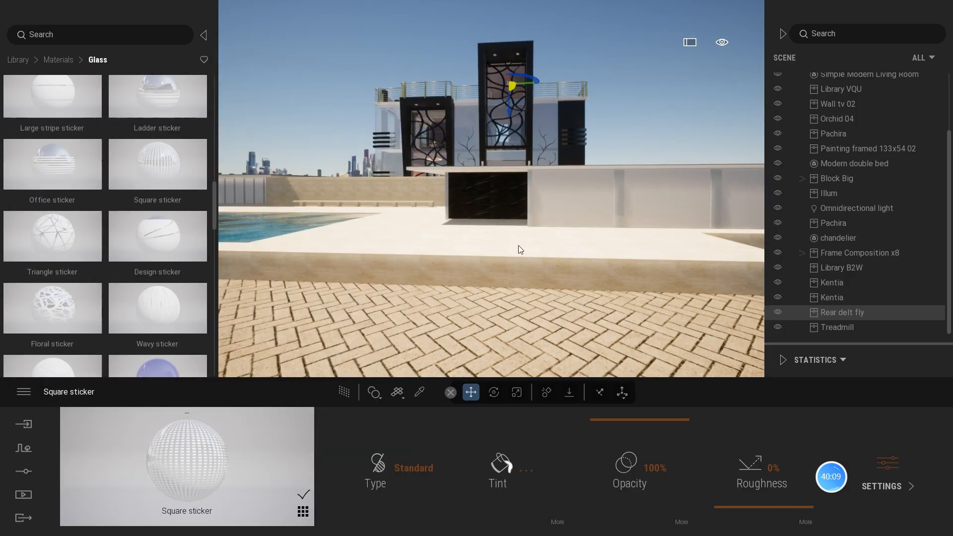
- Place the Sanaa Beach animated human in the swimming pool near its far corner
shift+middle_drag(522, 246, 546, 248)
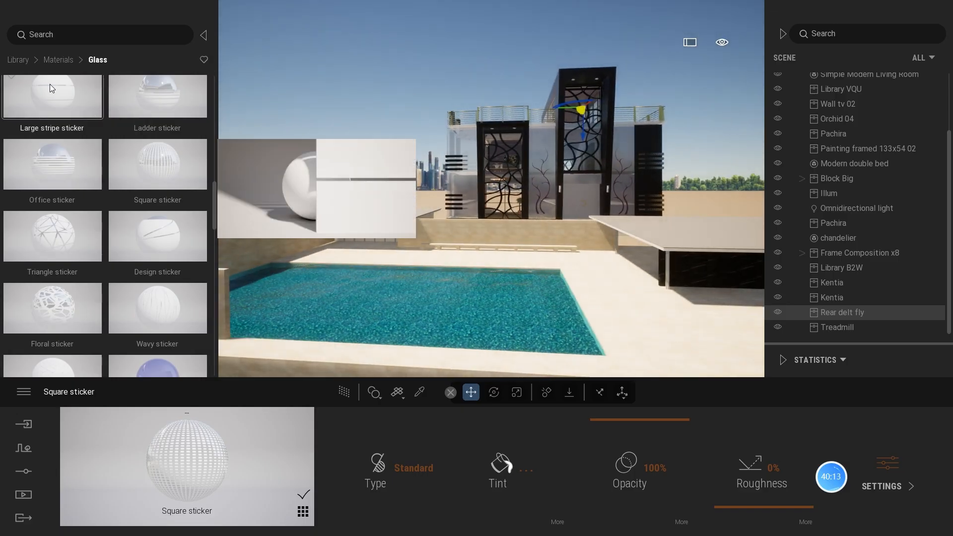
click(17, 59)
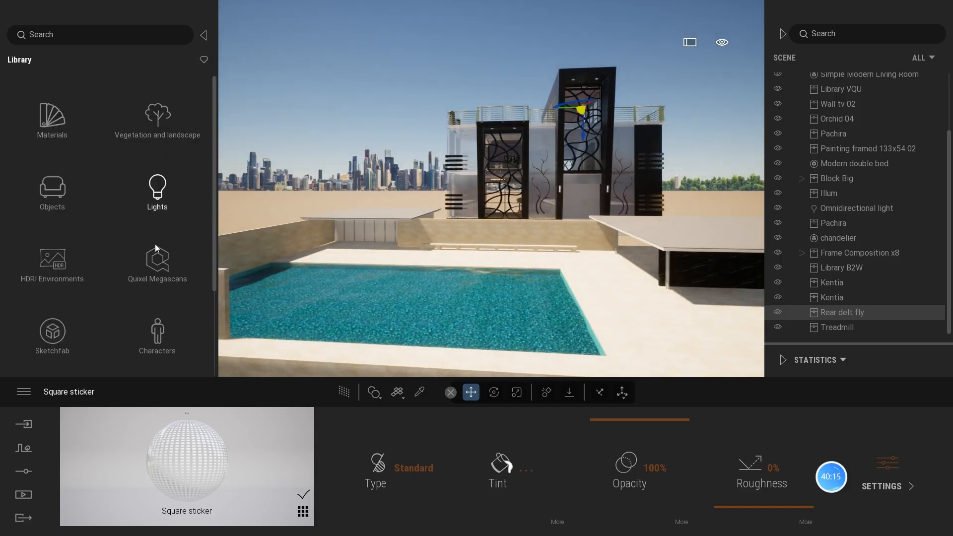
click(157, 331)
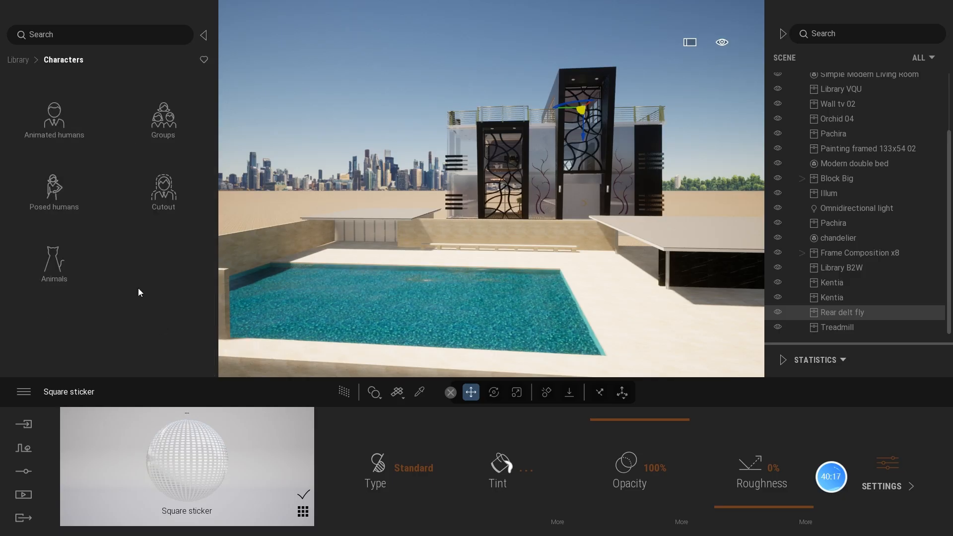
click(64, 135)
scroll(119, 229, down, 5)
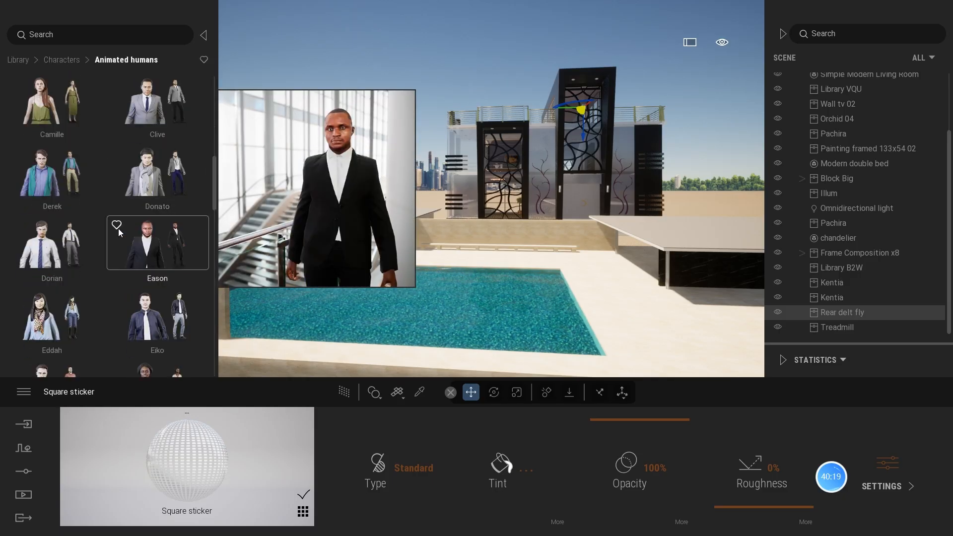
scroll(118, 229, down, 10)
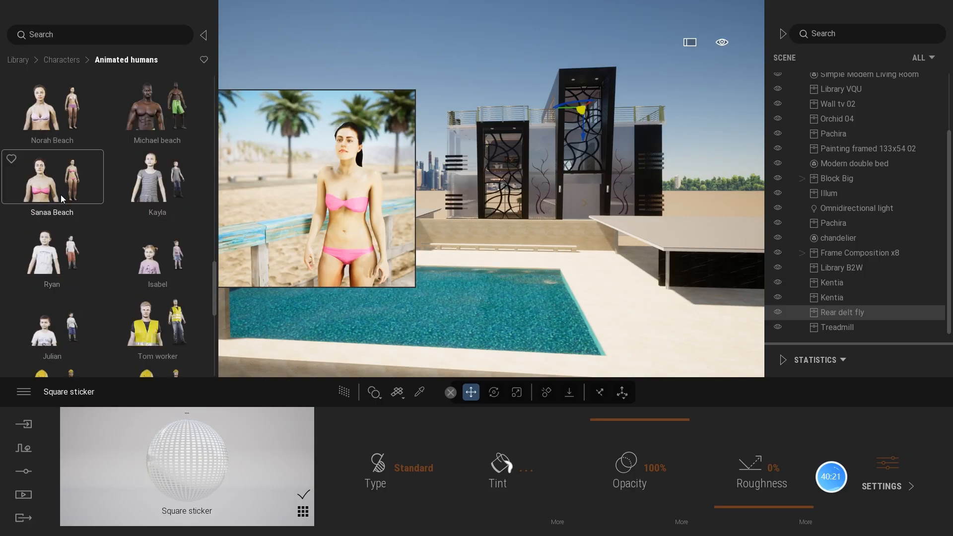
drag(61, 198, 366, 256)
drag(503, 296, 532, 299)
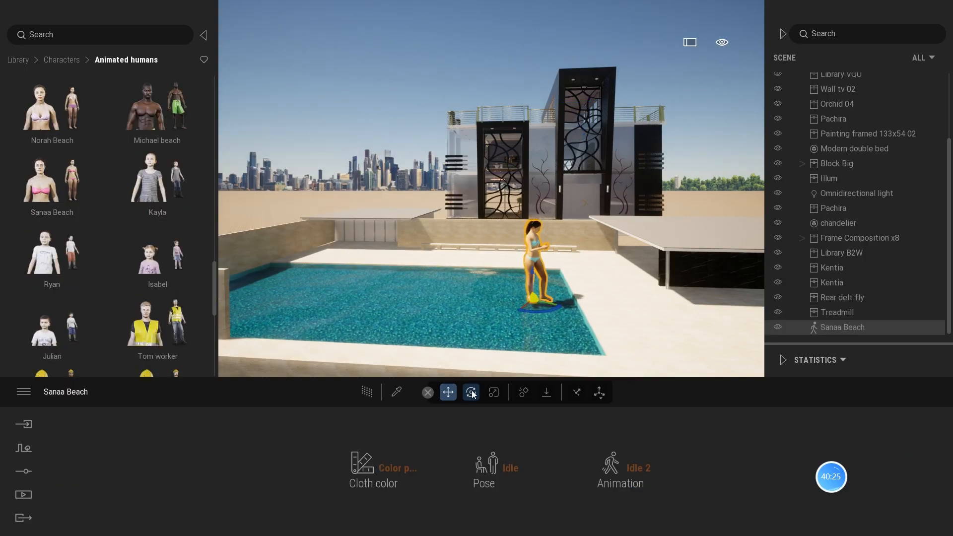
- Scale the Sanaa Beach character down slightly and give it the Special pose with the Swimming 1 animation
click(495, 393)
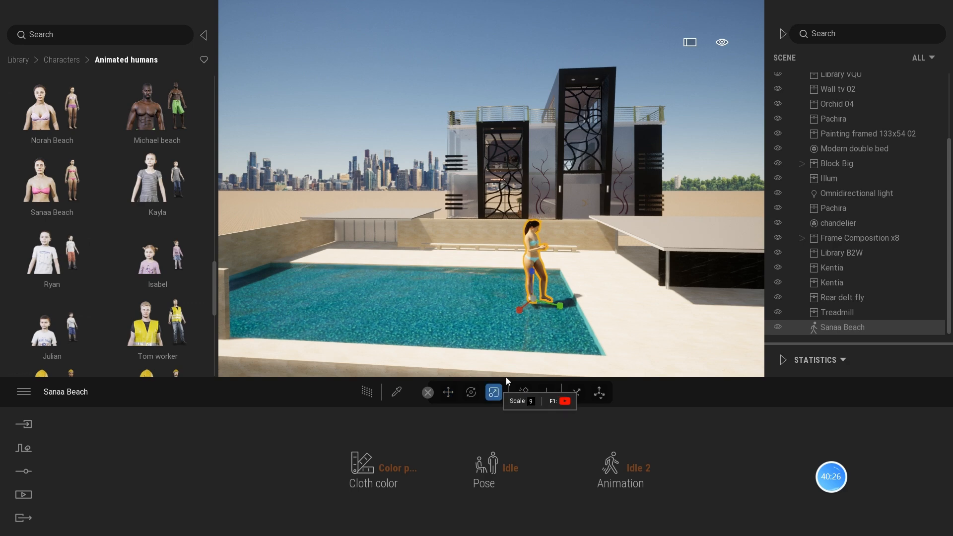
click(534, 299)
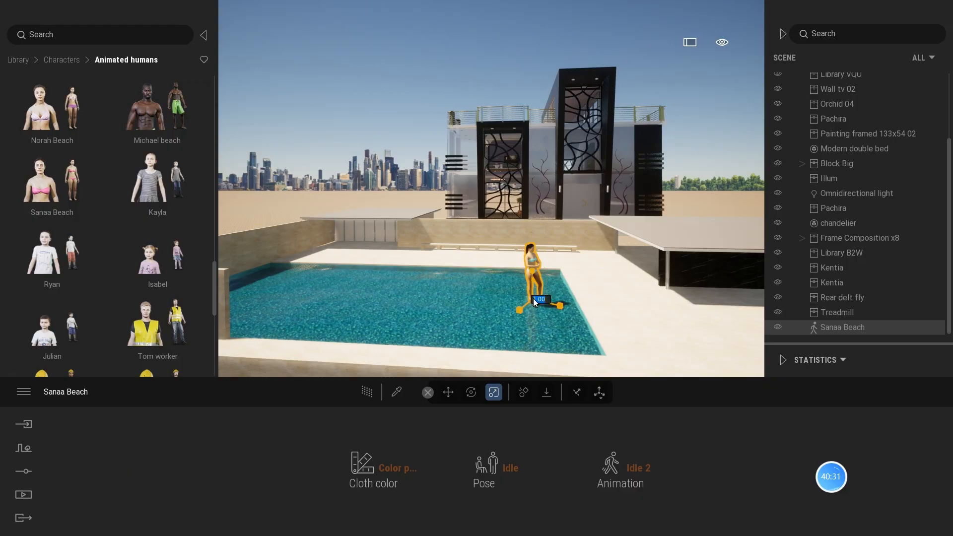
click(494, 460)
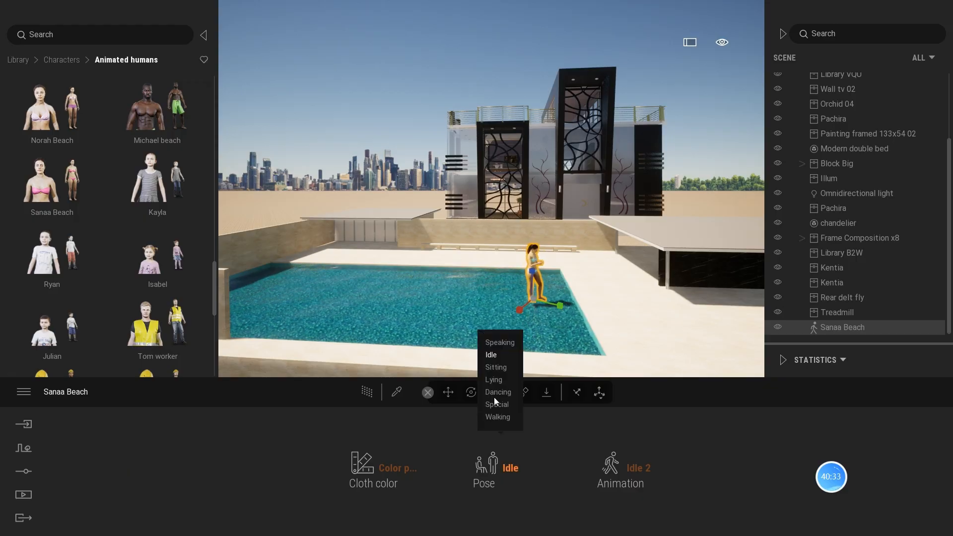
click(493, 405)
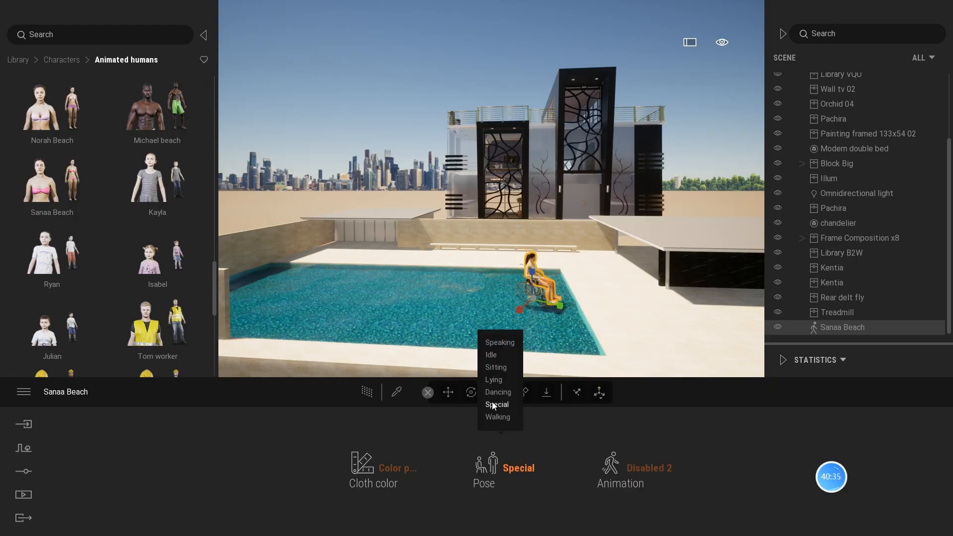
click(616, 458)
click(604, 331)
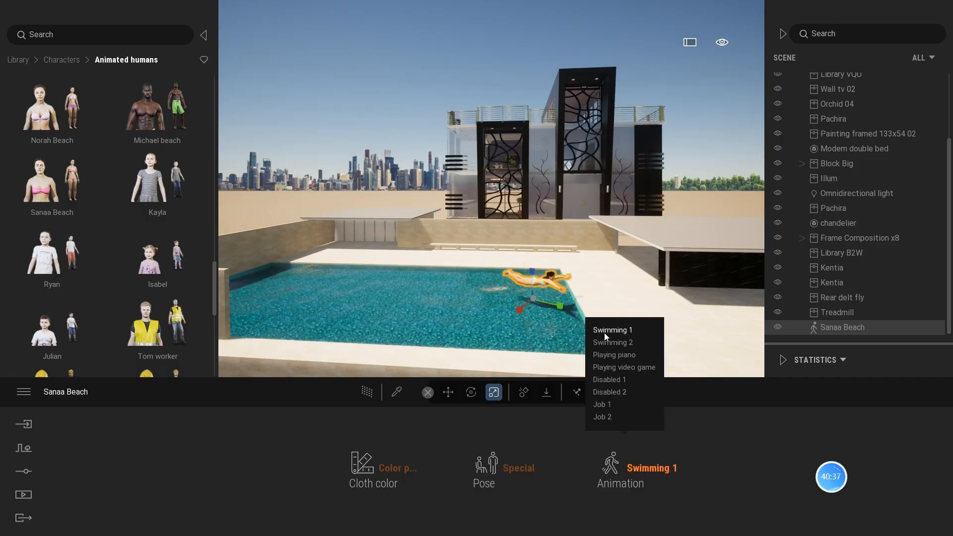
- Rotate the swimming character to face along the pool and lower it to the water surface
click(471, 392)
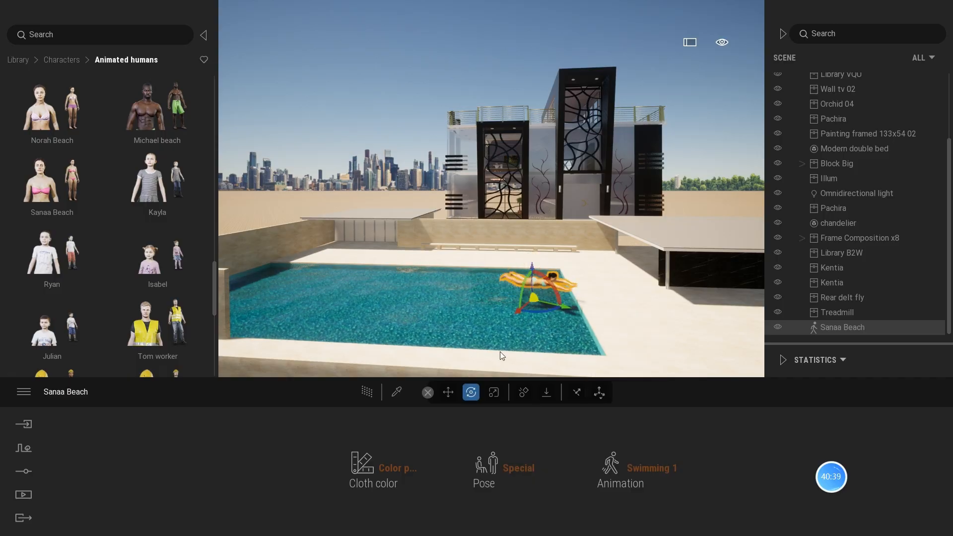
drag(548, 313, 436, 309)
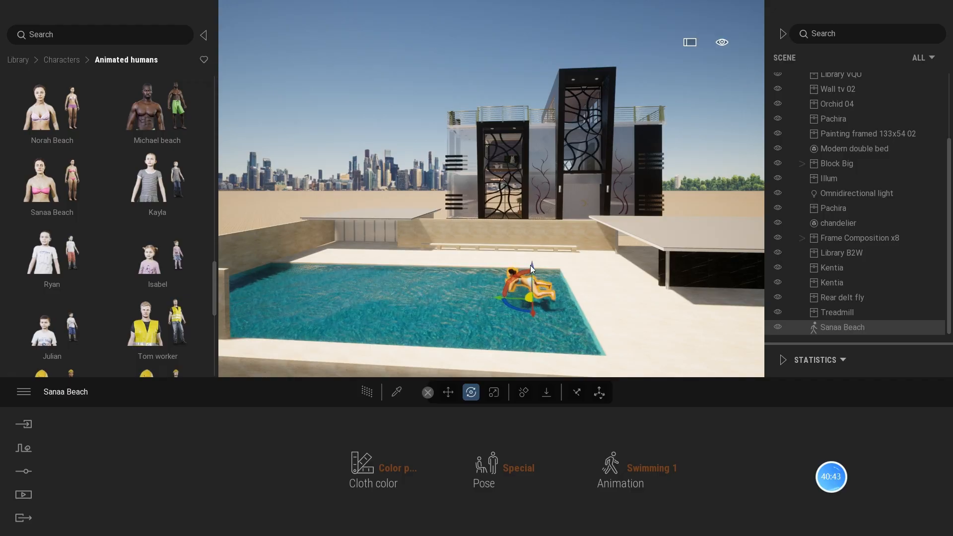
mouse_move(530, 265)
shift+middle_down()
mouse_move(531, 277)
mouse_move(532, 264)
shift+middle_up()
drag(531, 264, 532, 288)
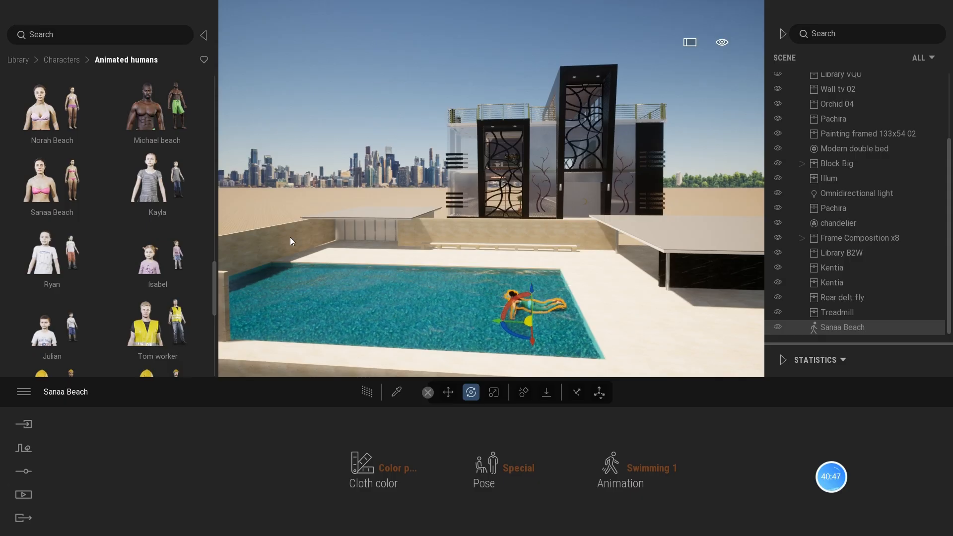
- Place a Translator animator in the pool beside the swimming character
click(18, 60)
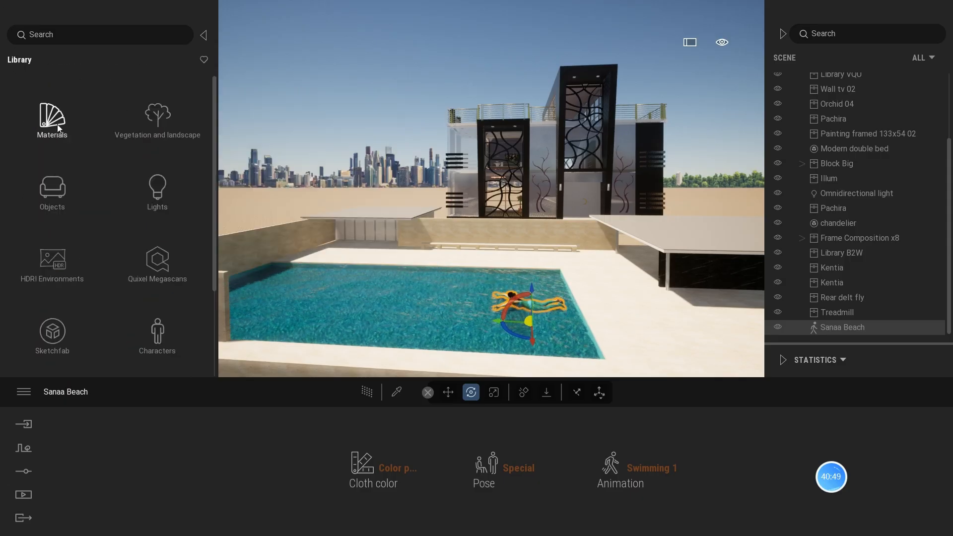
scroll(127, 263, down, 3)
scroll(106, 191, up, 3)
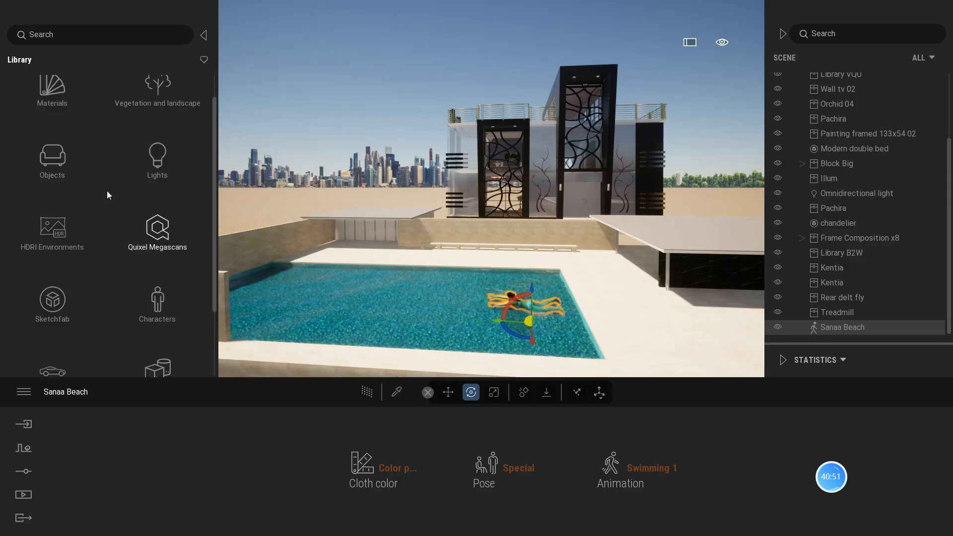
scroll(173, 244, down, 5)
click(169, 272)
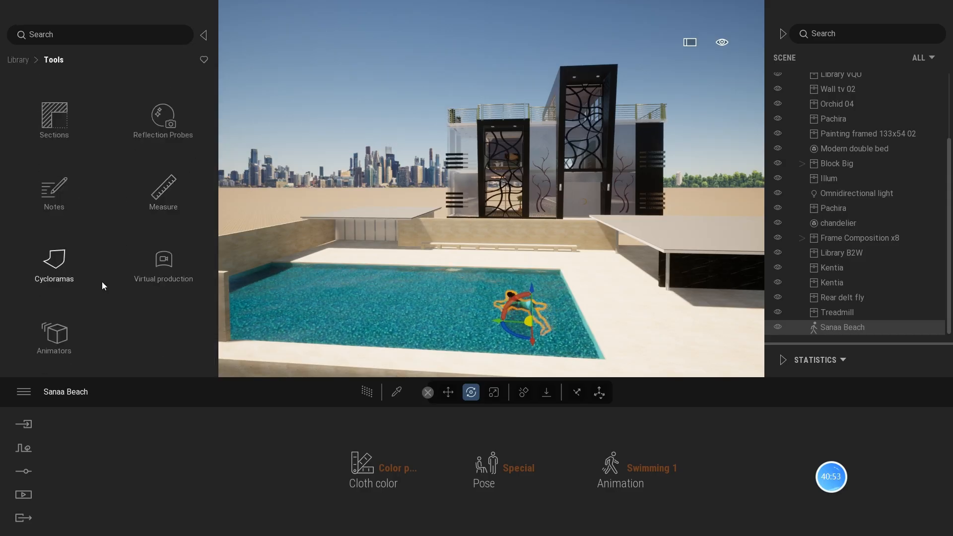
click(54, 336)
click(152, 128)
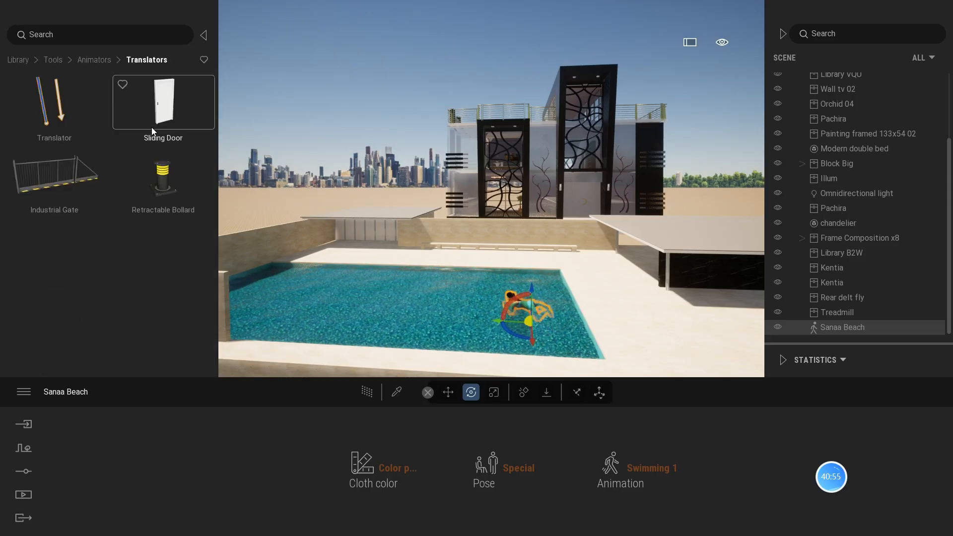
drag(62, 110, 338, 269)
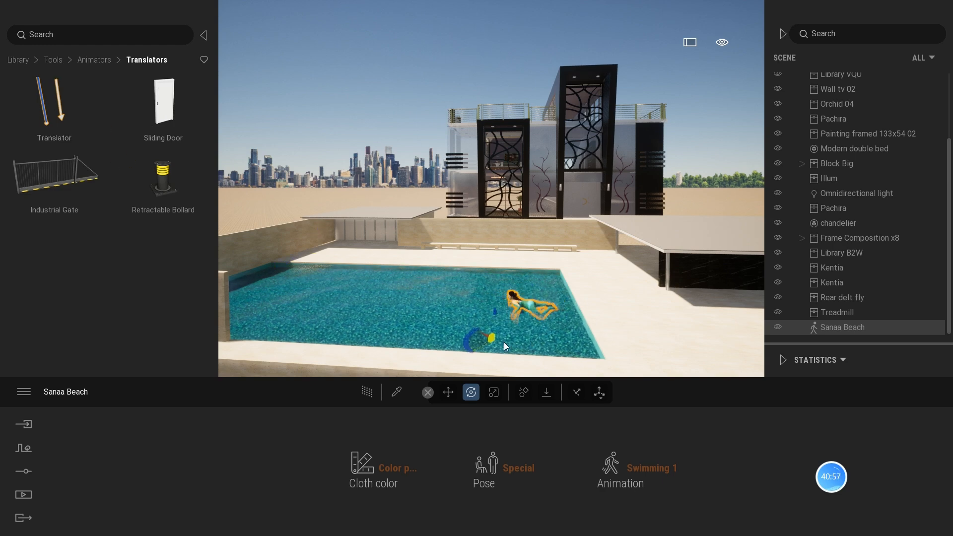
drag(504, 341, 545, 327)
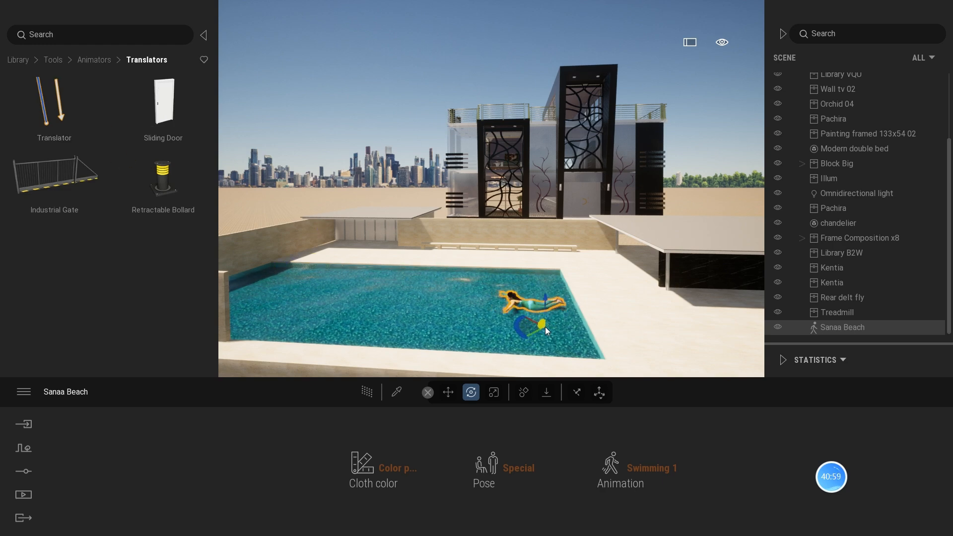
click(543, 323)
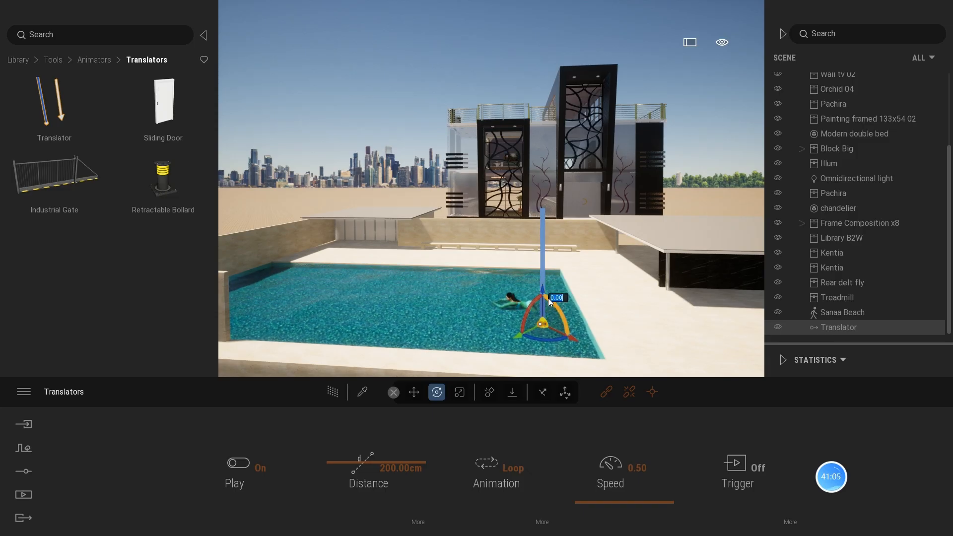
- Lay the Translator horizontally across the pool and set its travel distance to 568.18 cm
drag(549, 298, 446, 328)
drag(528, 338, 554, 342)
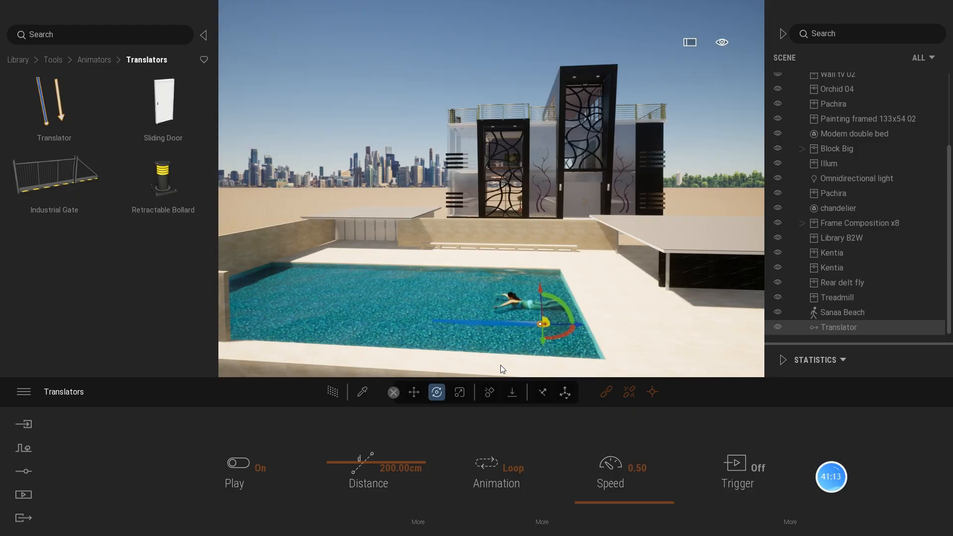
drag(370, 463, 362, 444)
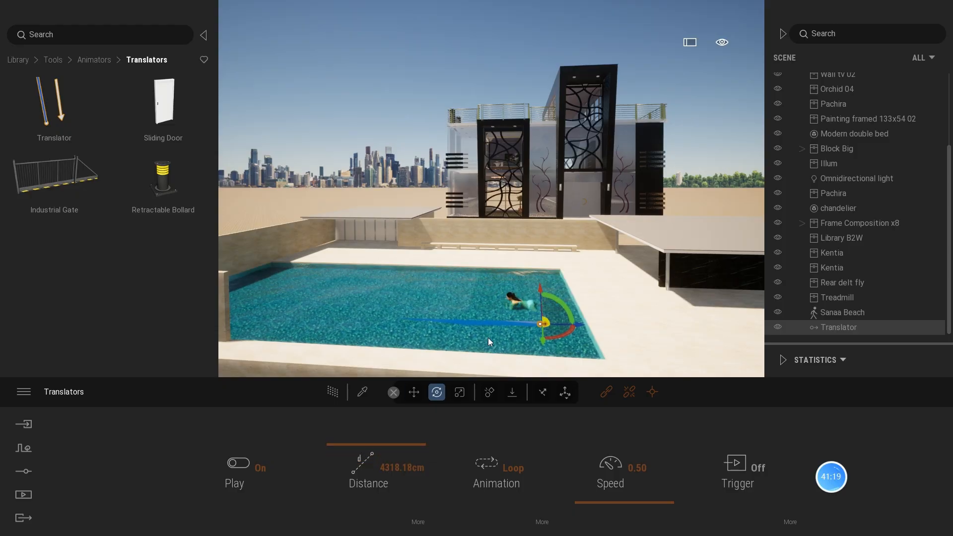
drag(545, 294, 547, 296)
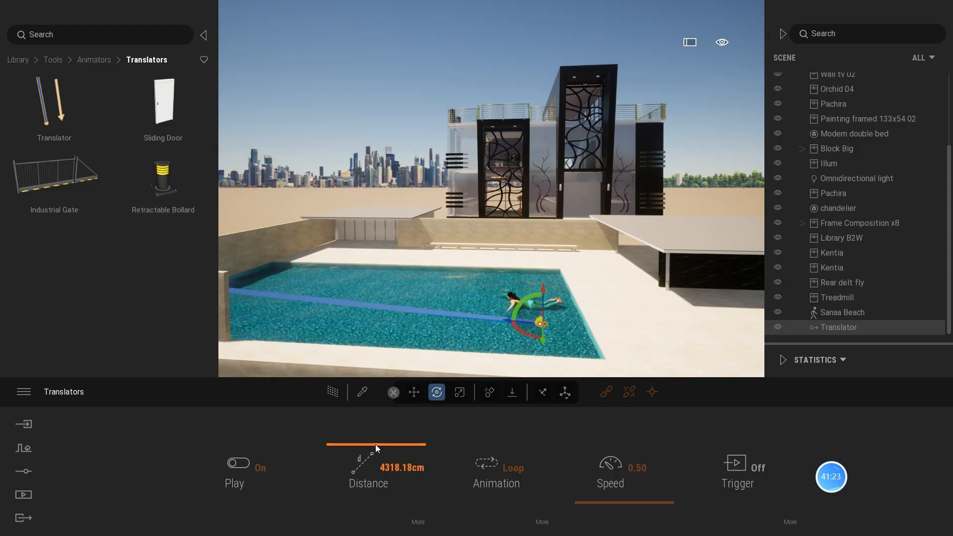
drag(376, 444, 386, 463)
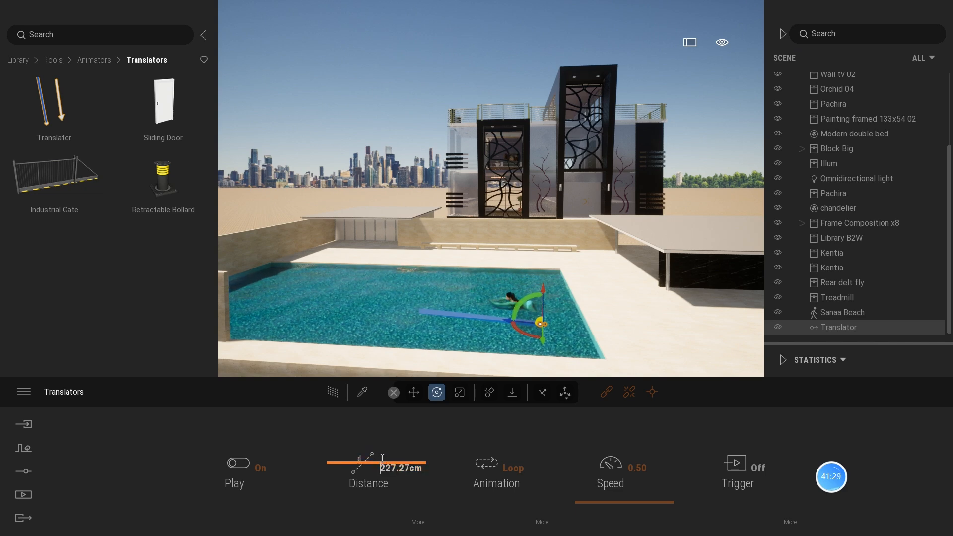
drag(372, 466, 374, 462)
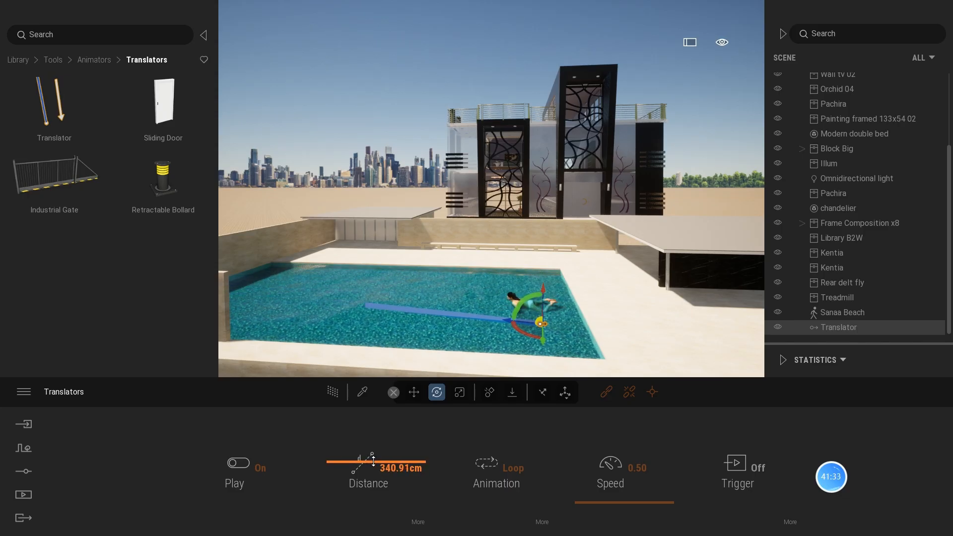
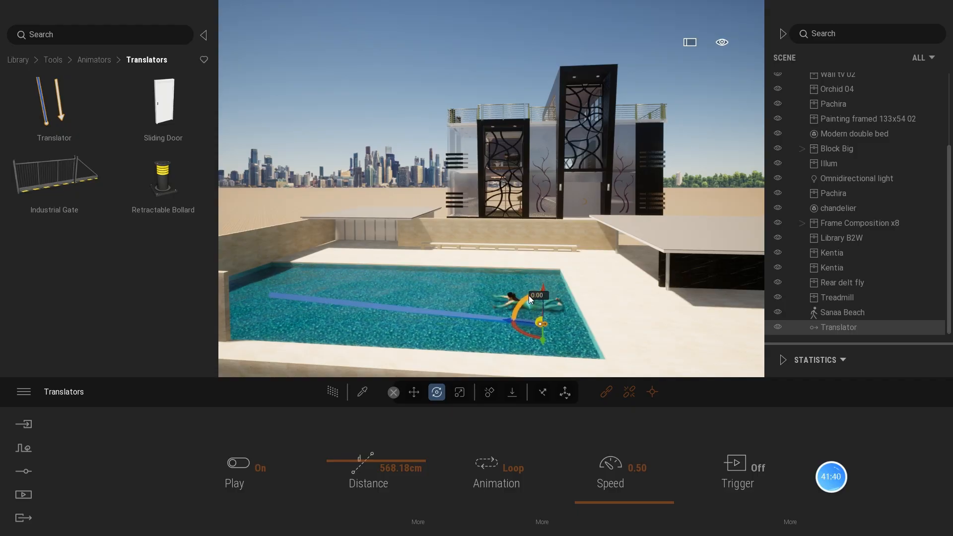
- Fine-tune the Translator's direction along the pool and parent the Sanaa Beach character to it
drag(529, 333, 536, 333)
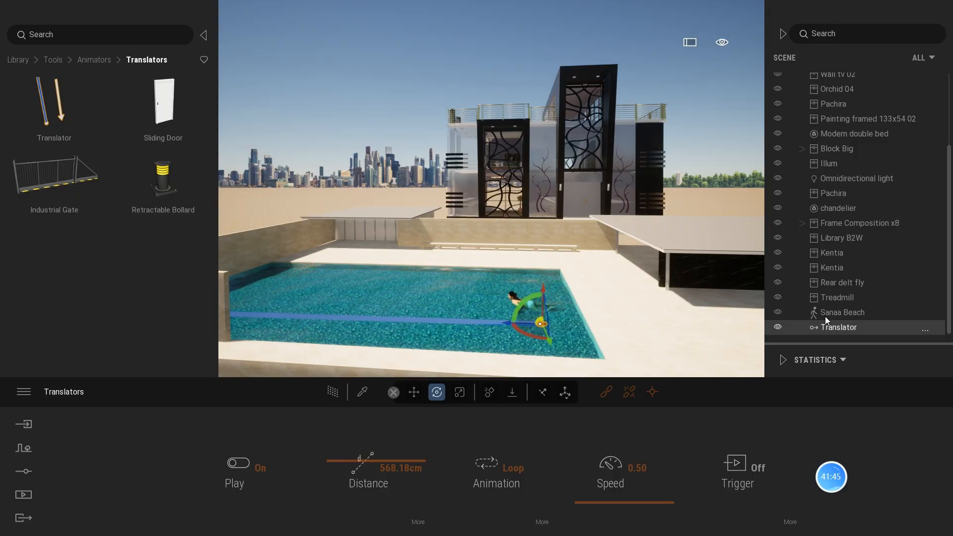
drag(829, 318, 836, 330)
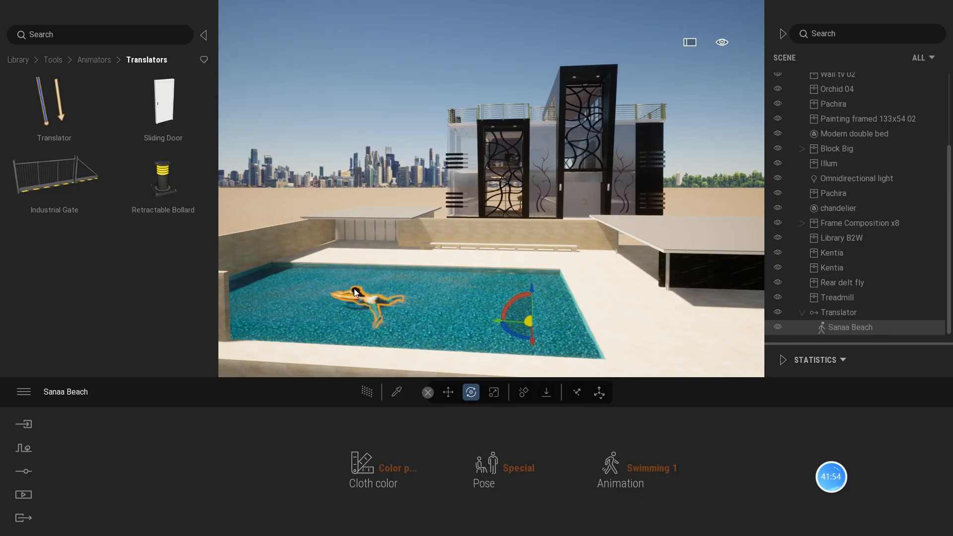
- Place the Animated Water jet 03 particle effect in the middle of the pool
click(18, 60)
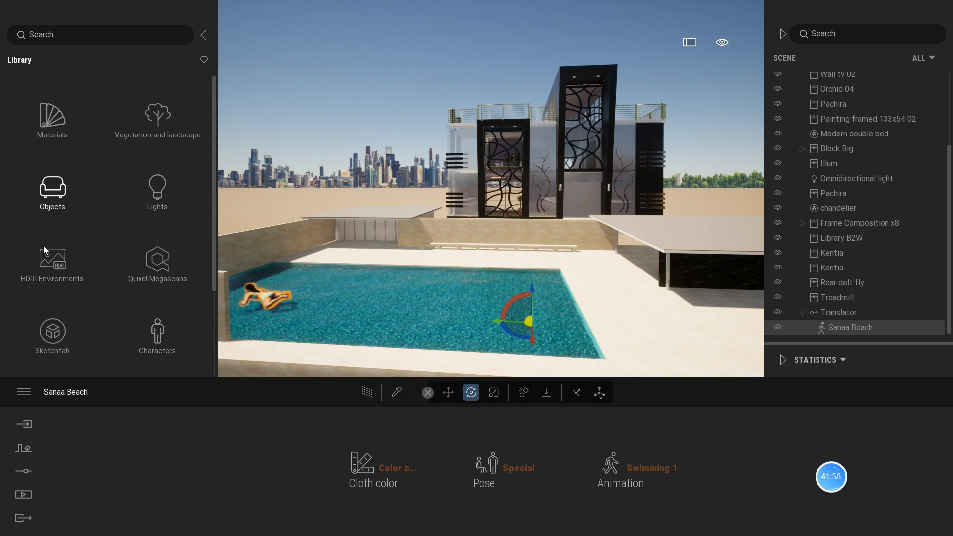
scroll(54, 198, down, 2)
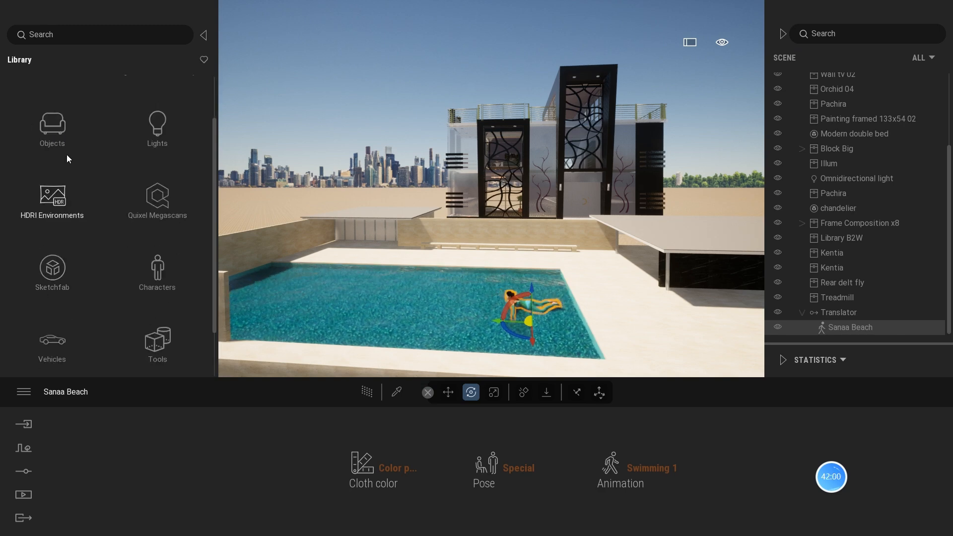
click(53, 129)
click(52, 262)
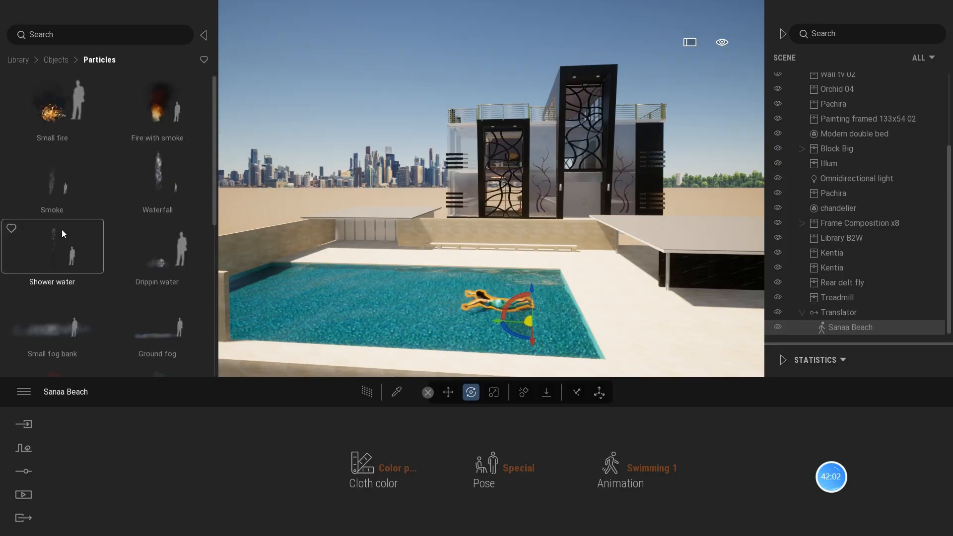
scroll(124, 312, down, 5)
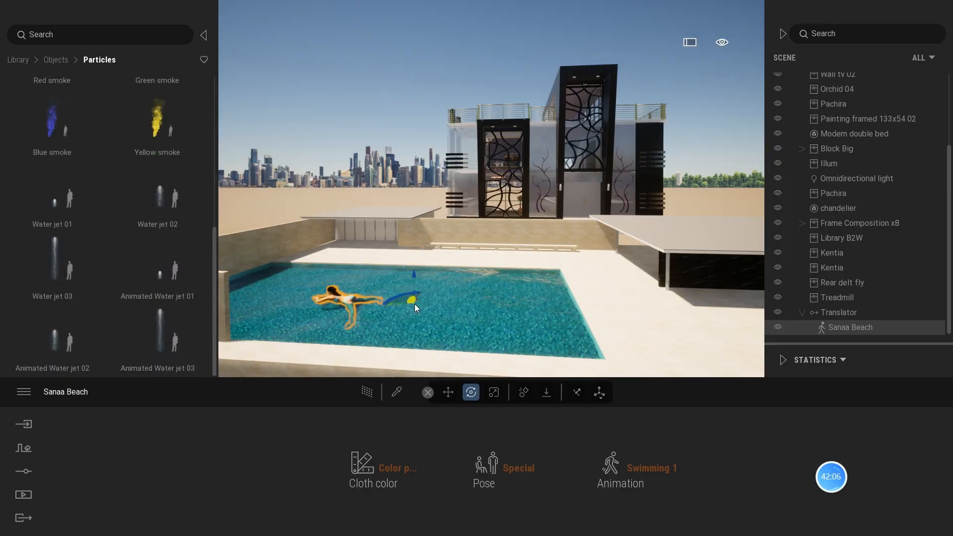
drag(415, 305, 415, 305)
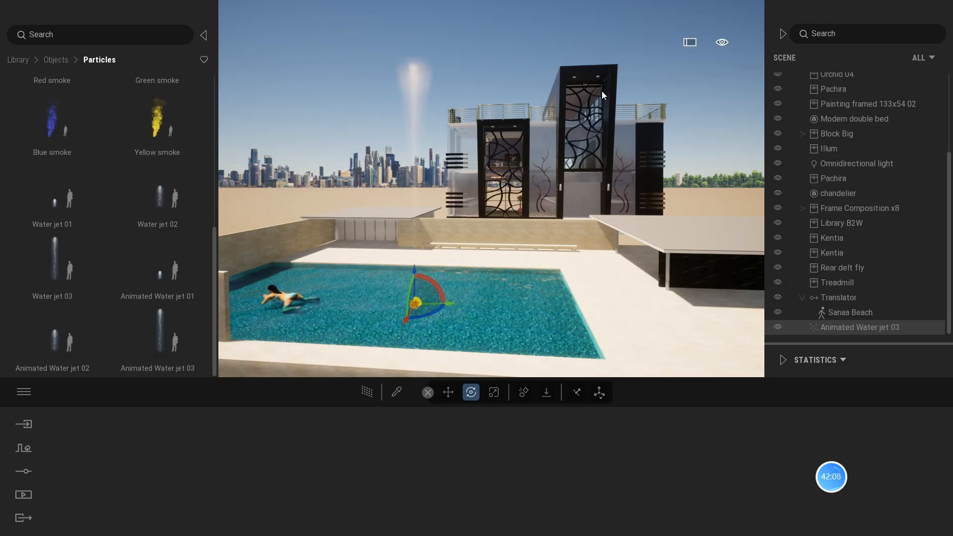
- Set the scene's time of day to 20:37
click(720, 44)
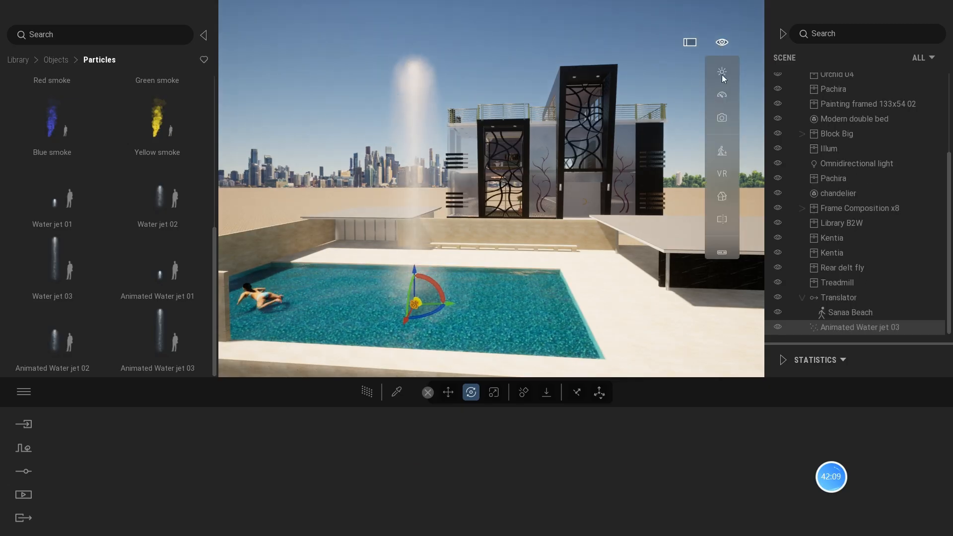
mouse_move(722, 74)
mouse_move(666, 126)
mouse_down()
mouse_move(665, 154)
mouse_move(664, 133)
mouse_up()
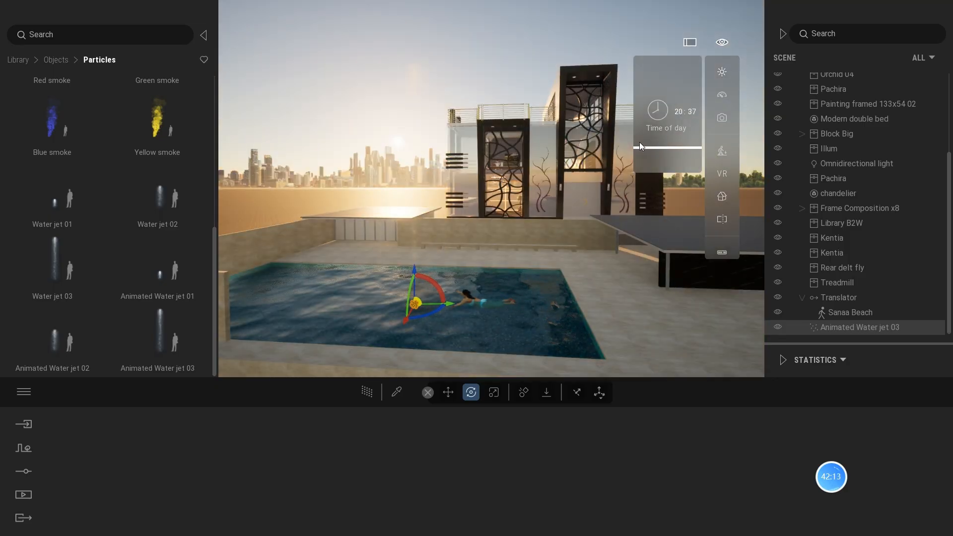
- Place an Omnidirectional light at the base of the water jet in the middle of the pool
click(12, 61)
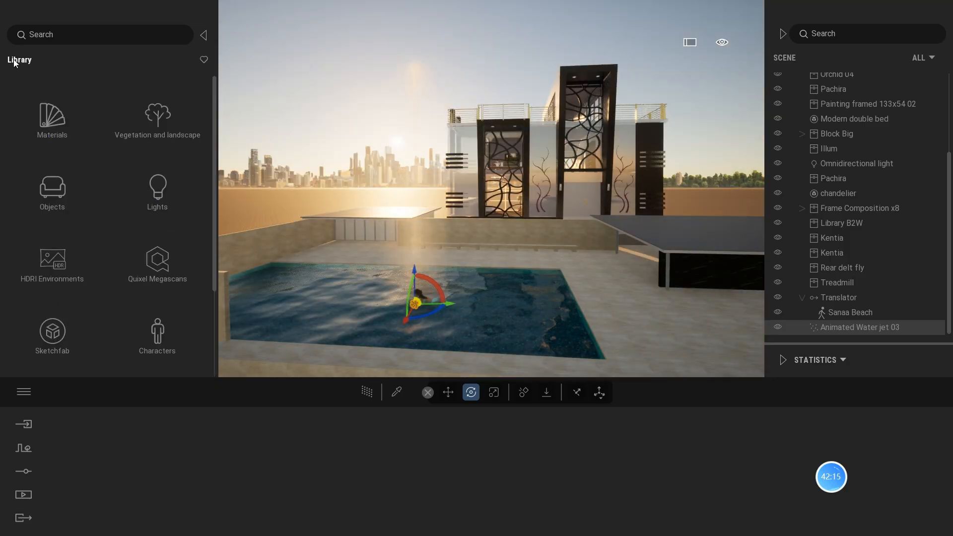
click(162, 189)
drag(50, 96, 421, 309)
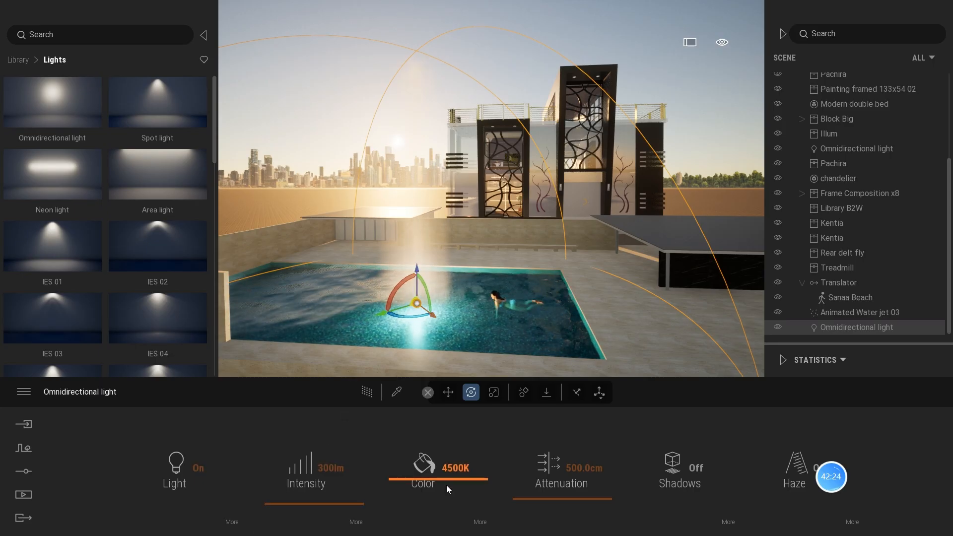
- Change the pool's omnidirectional light color to green
click(480, 522)
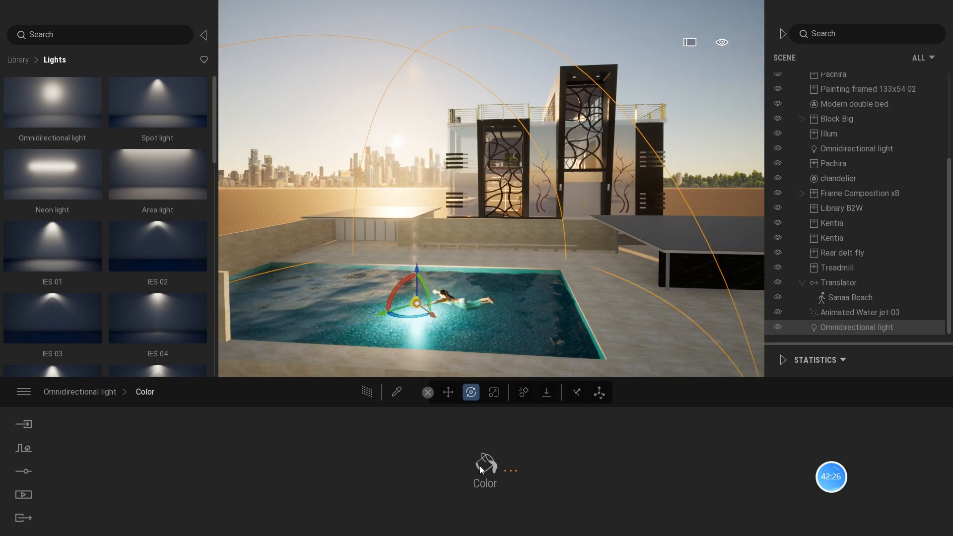
click(480, 466)
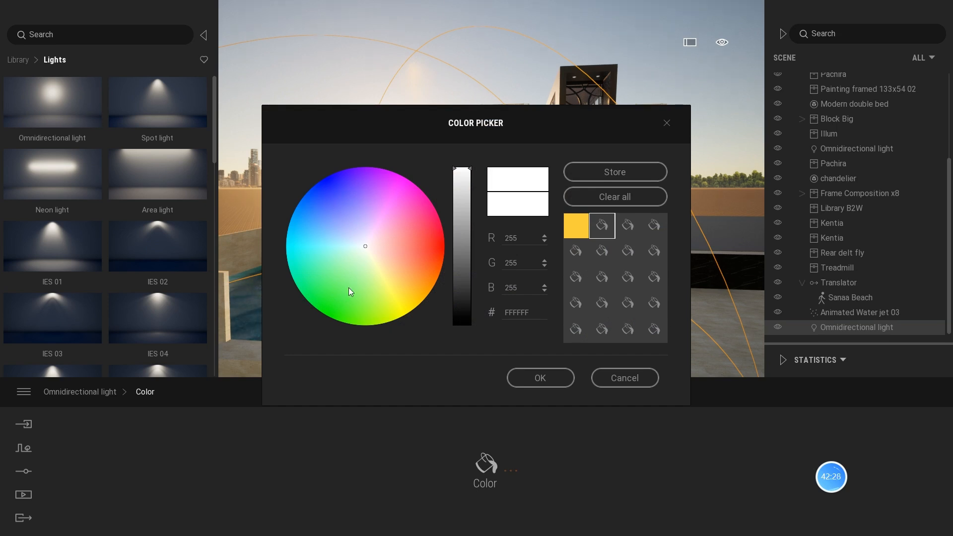
click(338, 320)
click(540, 378)
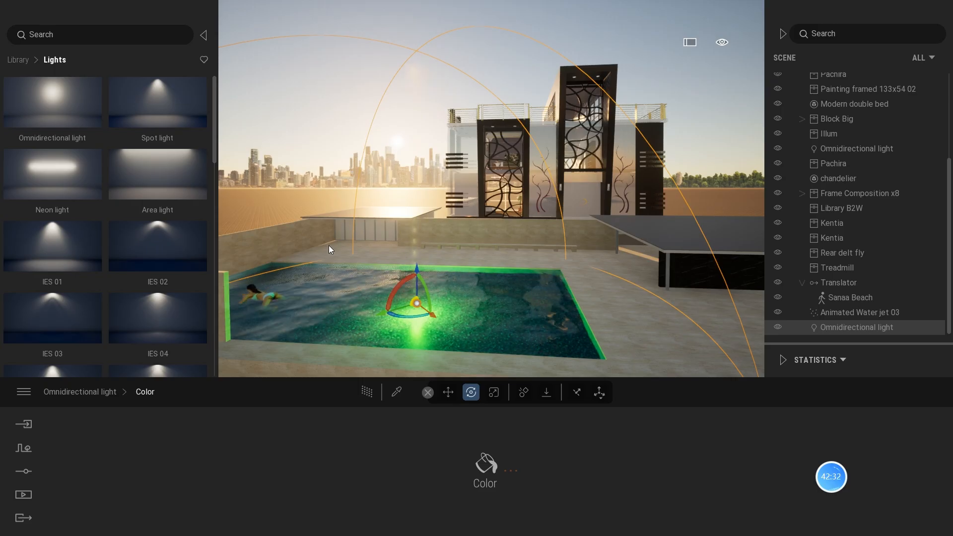
- Open the Marble and granite category of the material library
click(18, 59)
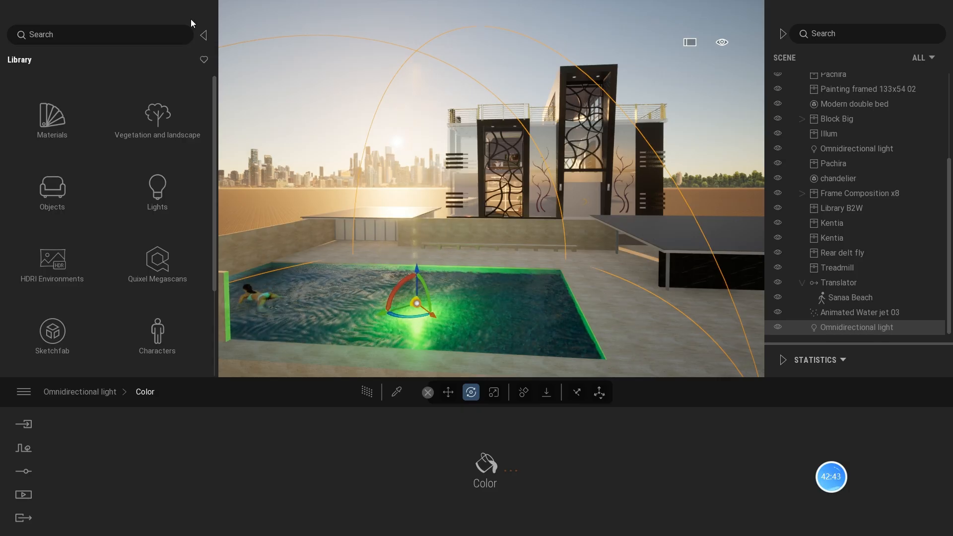
click(53, 113)
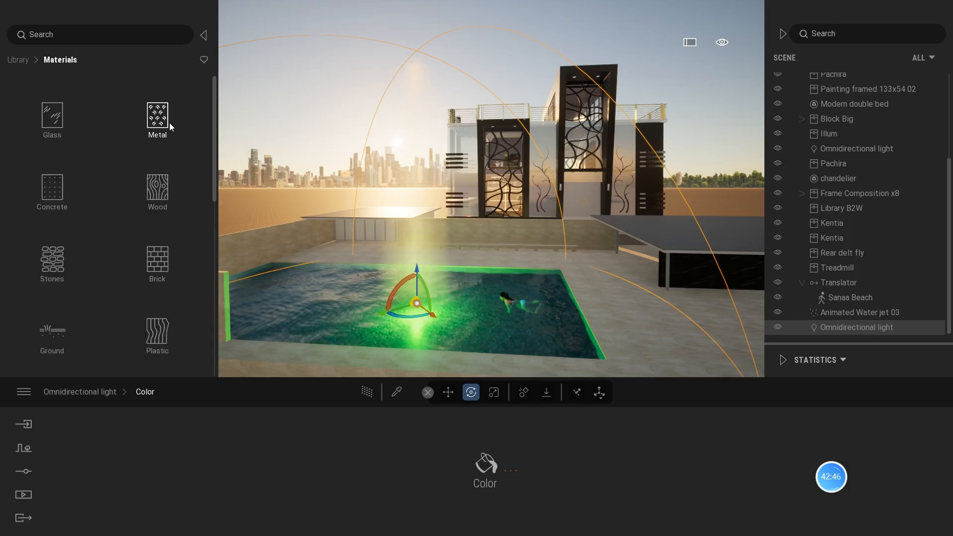
scroll(64, 194, down, 3)
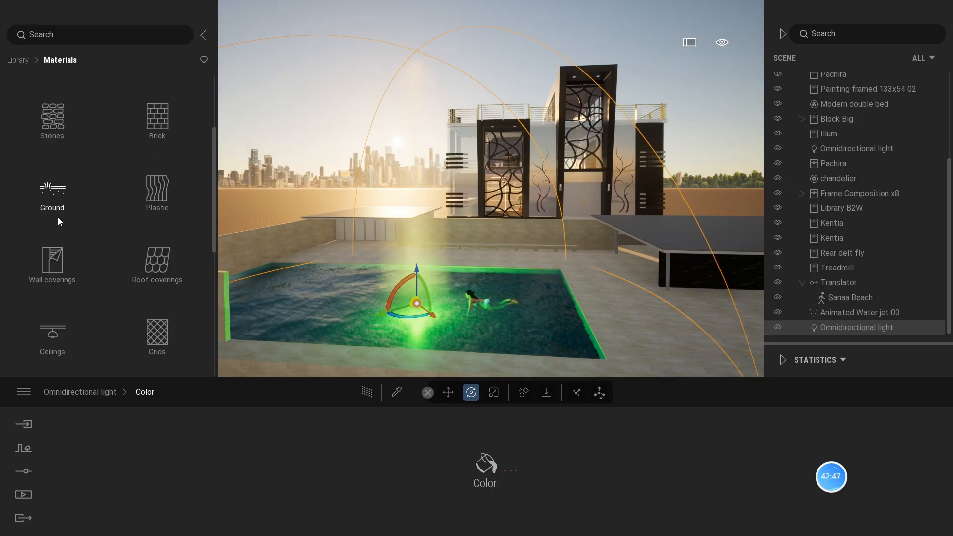
scroll(52, 267, down, 3)
click(52, 267)
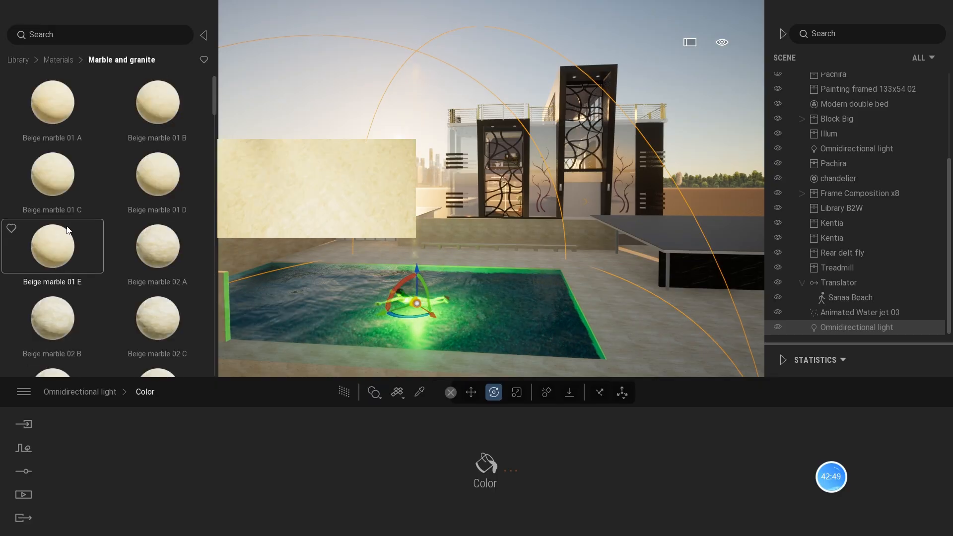
- Try blue and beige marble materials on the paving around the pool
scroll(139, 210, down, 5)
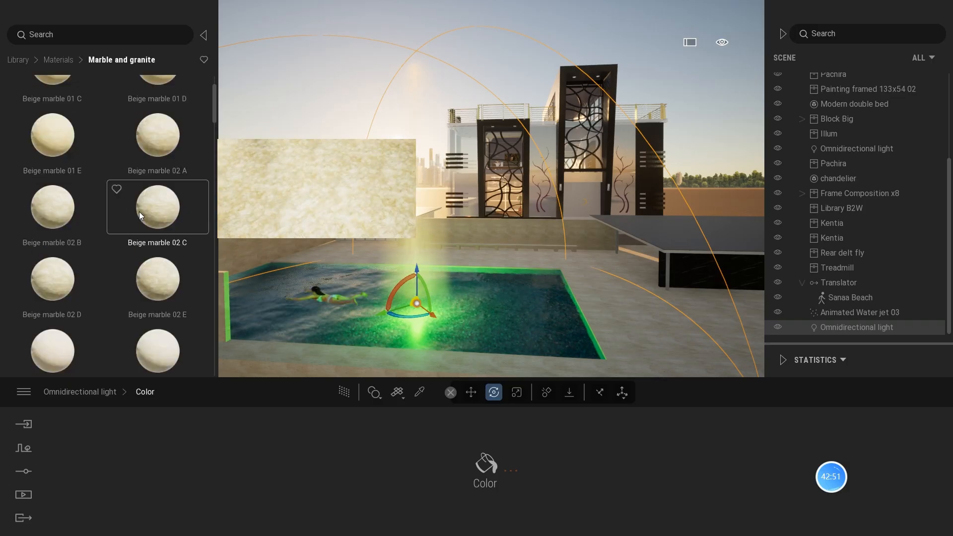
drag(175, 256, 646, 317)
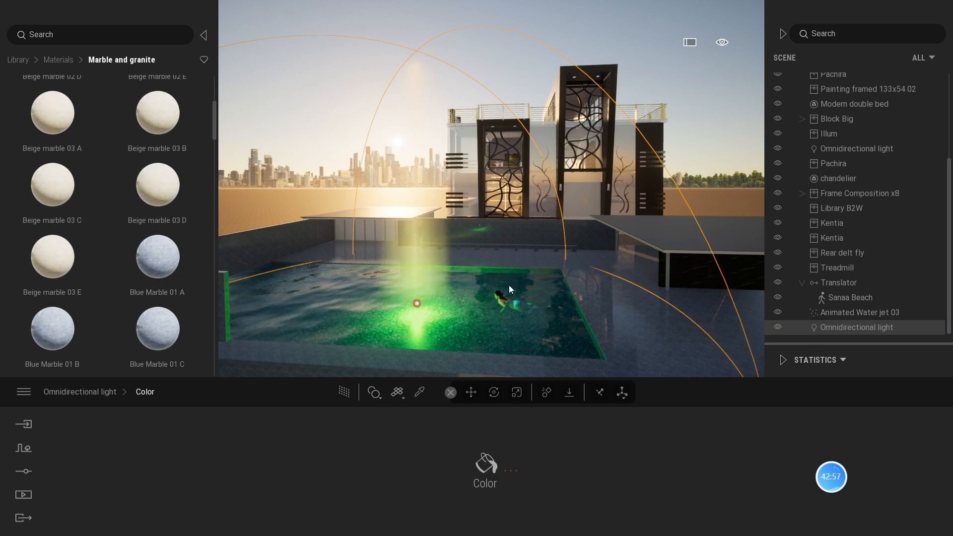
drag(153, 214, 662, 350)
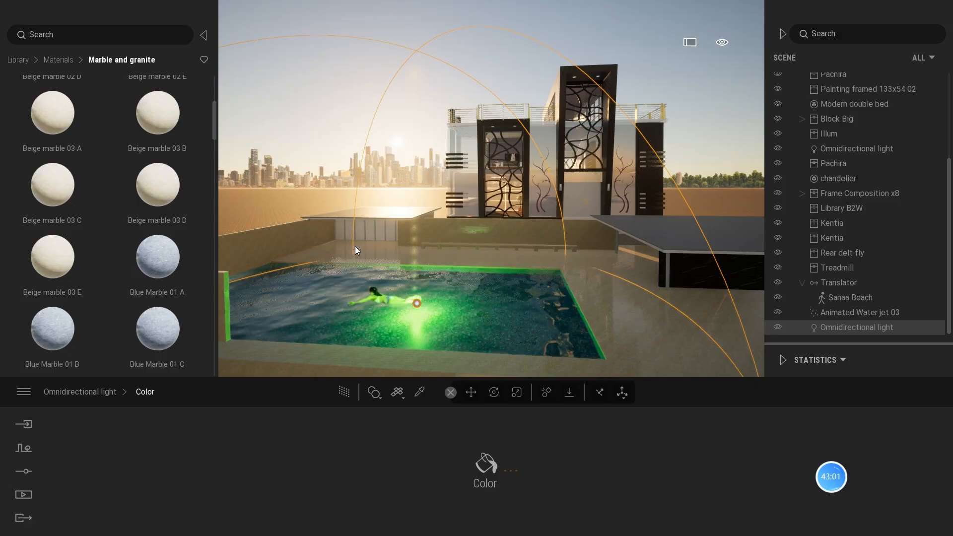
drag(159, 185, 171, 181)
scroll(168, 165, up, 4)
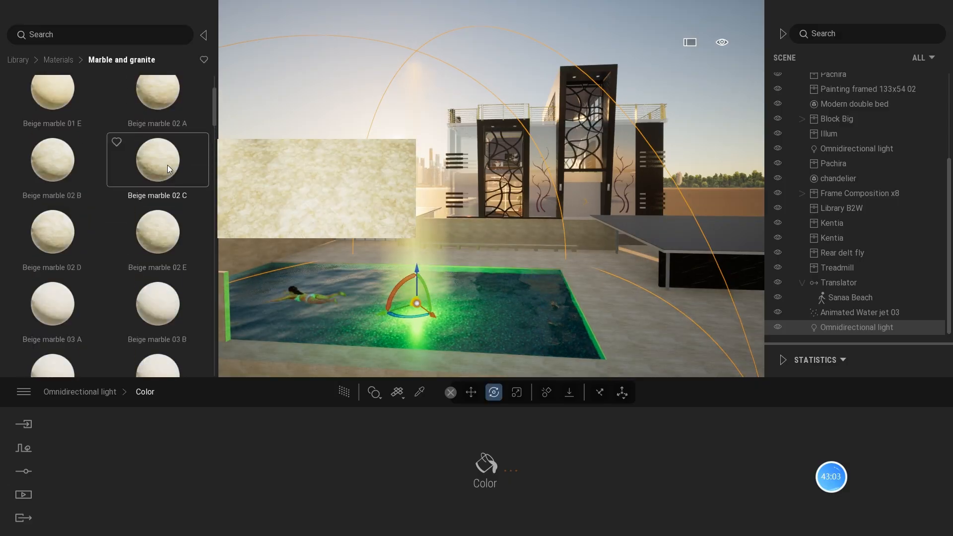
- Apply the Noisy Marble 02 D material to the paving around the pool
scroll(168, 164, down, 1)
scroll(167, 165, down, 10)
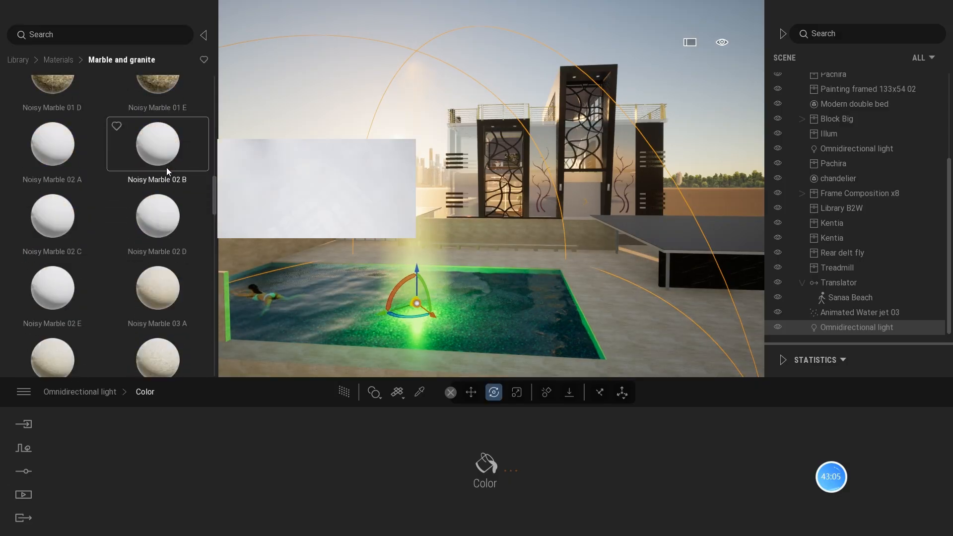
drag(164, 168, 645, 318)
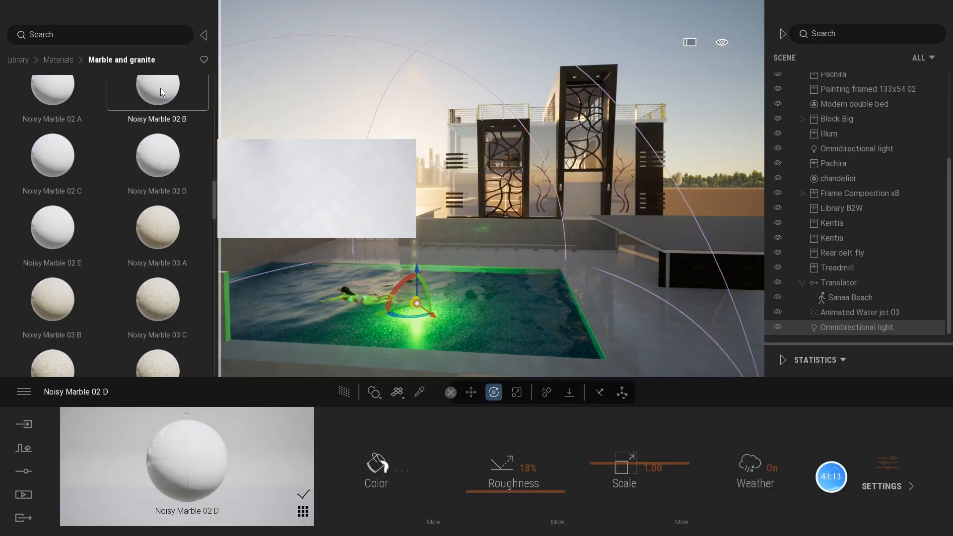
- Open the Wood category of the material library and look through its finishes
scroll(160, 88, up, 1)
click(57, 60)
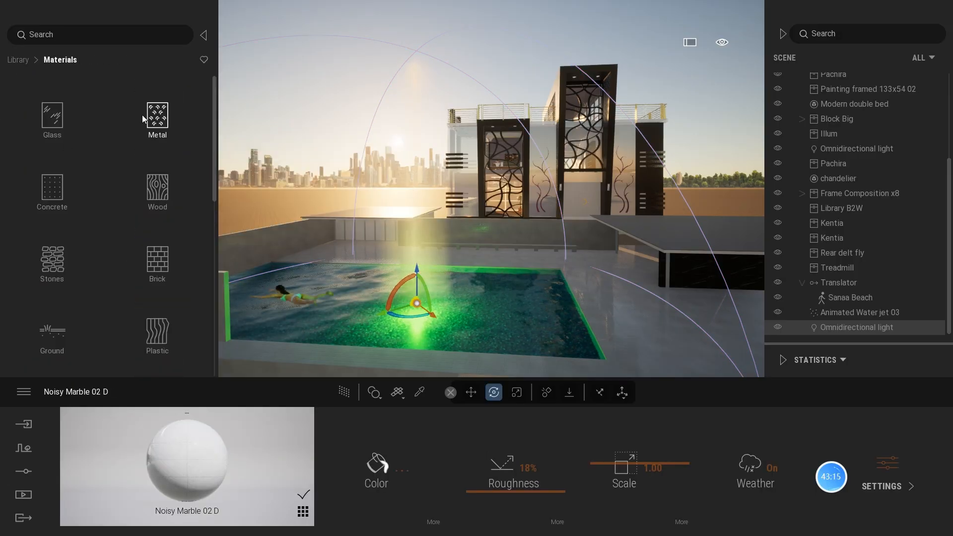
click(142, 199)
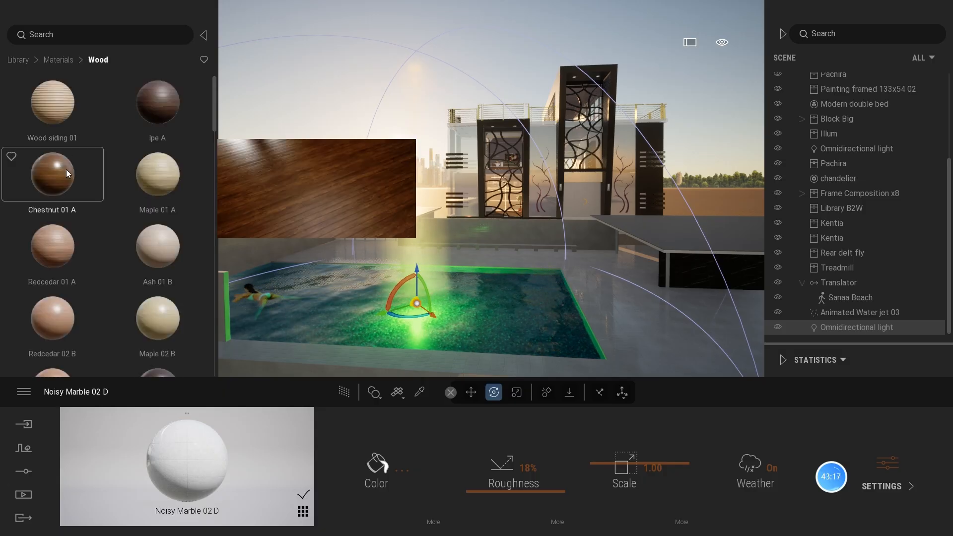
scroll(74, 149, down, 1)
scroll(81, 148, down, 1)
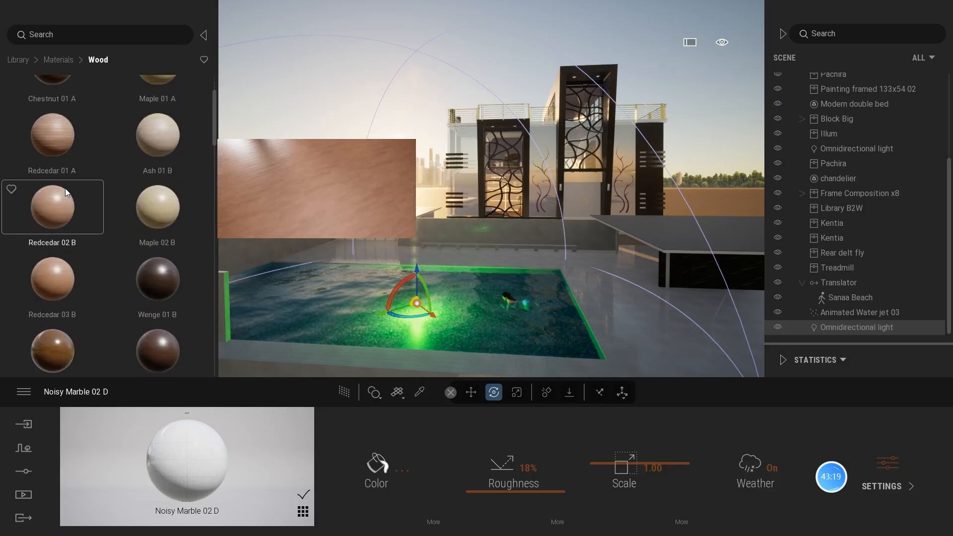
- Try Redcedar 02 B and Wood siding 01, with the siding scaled to 2.02, on the low roof beside the pool
drag(64, 189, 586, 222)
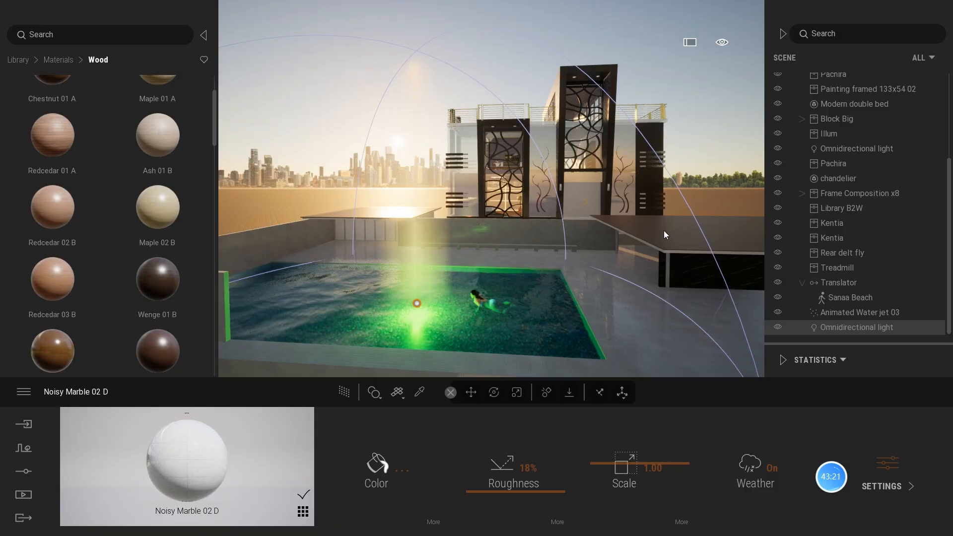
scroll(49, 140, up, 2)
drag(49, 141, 680, 244)
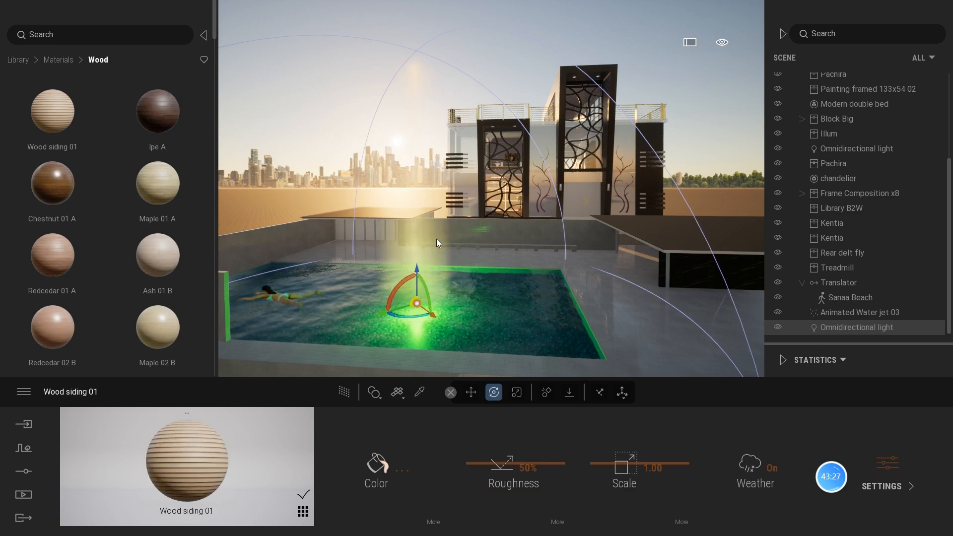
mouse_move(635, 466)
mouse_down()
mouse_move(655, 463)
mouse_move(641, 455)
mouse_up()
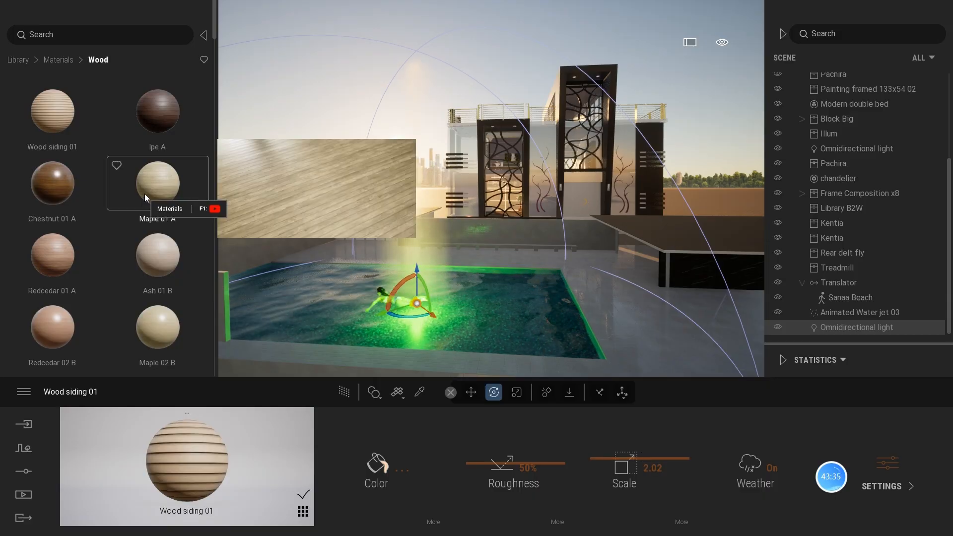
- Apply the Maple 01 A wood material to the low roof beside the pool
drag(145, 194, 722, 237)
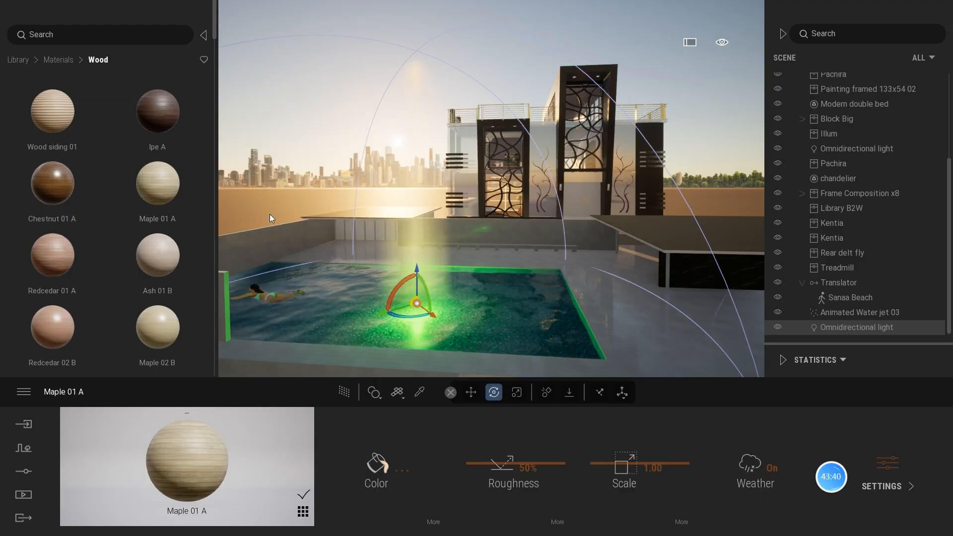
- Set the time of day back to daylight at 16:38
mouse_move(720, 43)
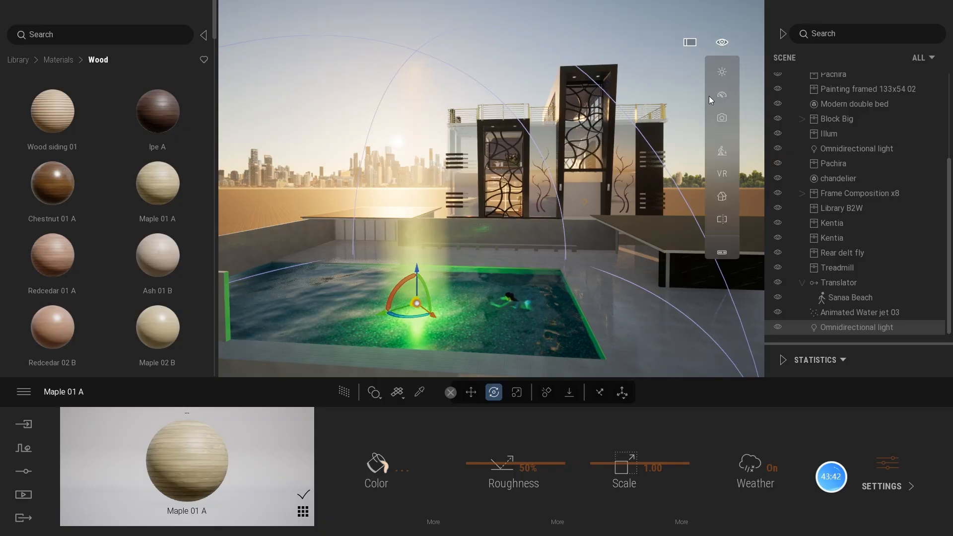
mouse_move(716, 73)
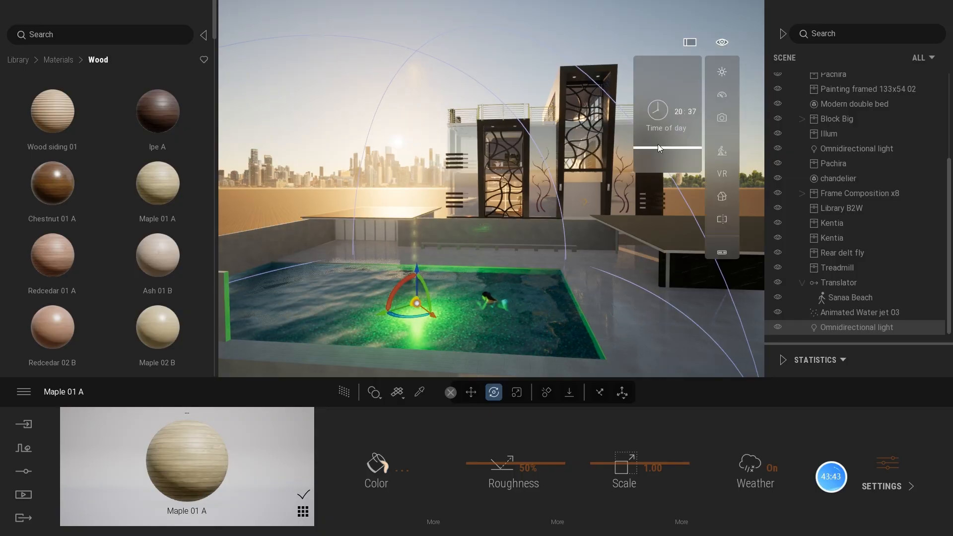
drag(656, 146, 657, 132)
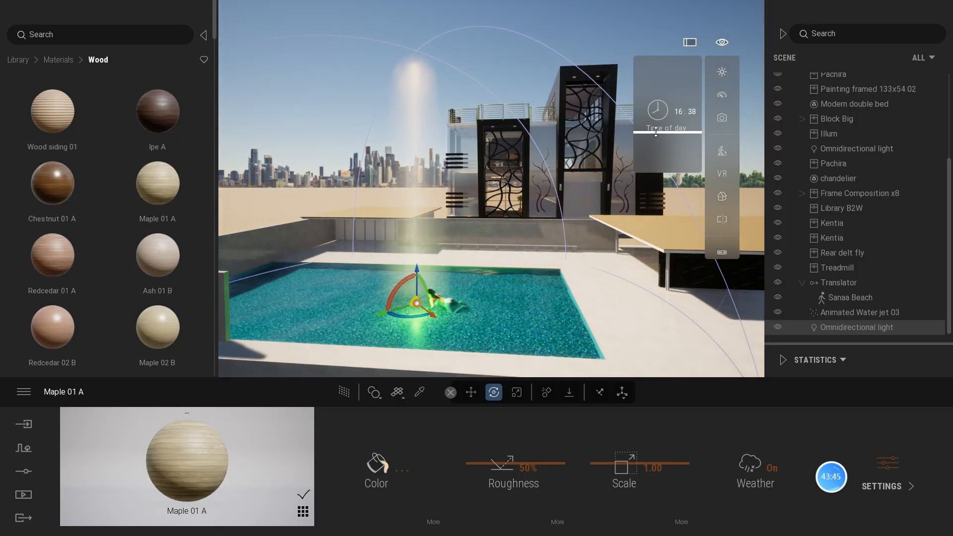
- Look through the Home categories of the object library, including the Gym equipment
click(55, 60)
click(17, 60)
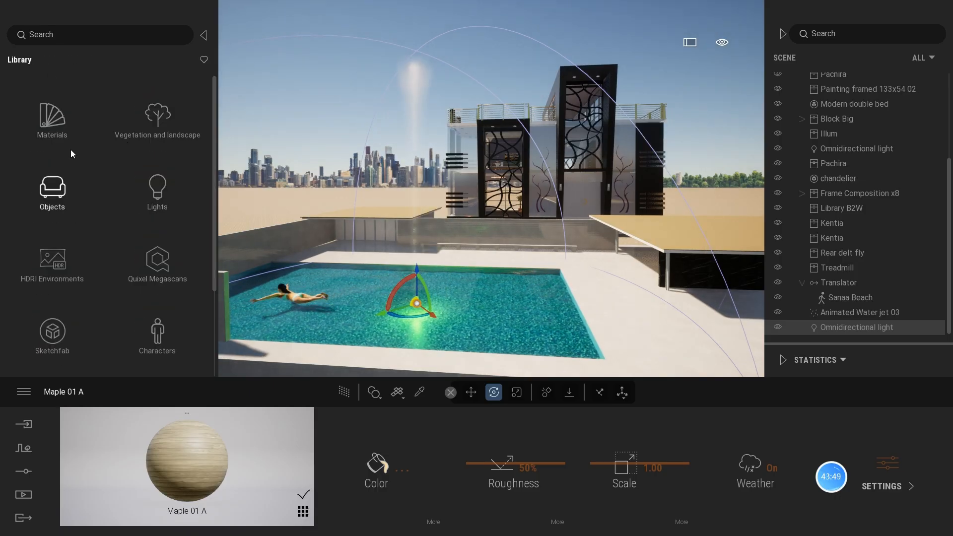
click(54, 187)
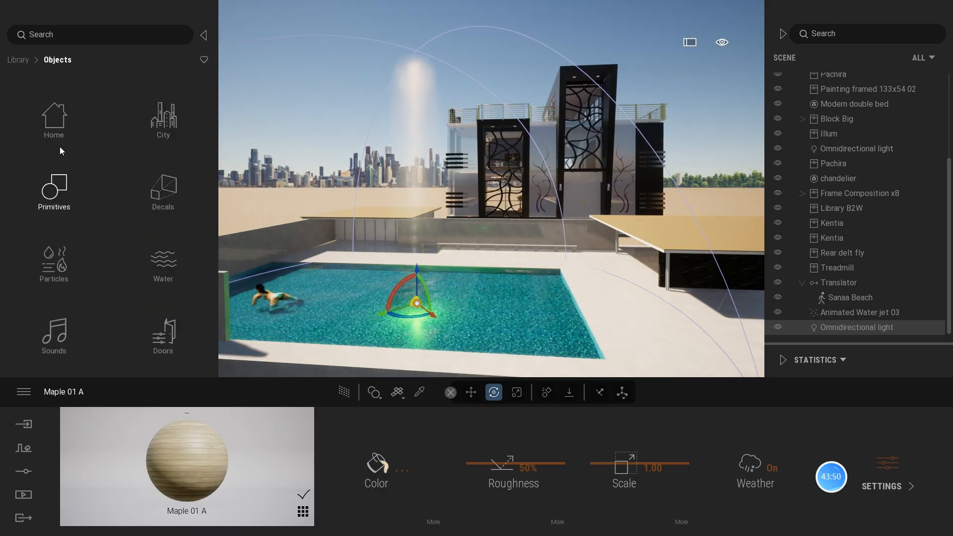
click(55, 122)
scroll(159, 237, down, 1)
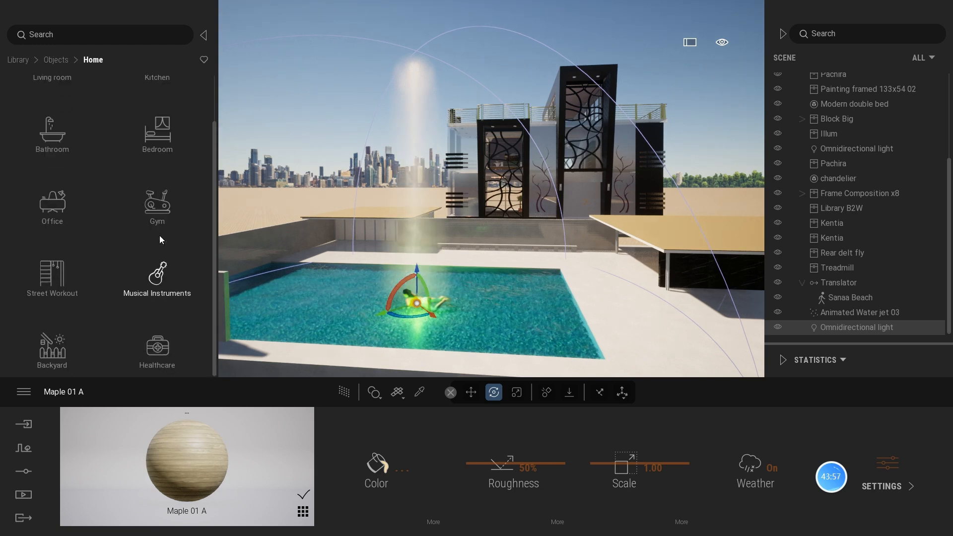
scroll(153, 179, up, 1)
scroll(153, 179, up, 1)
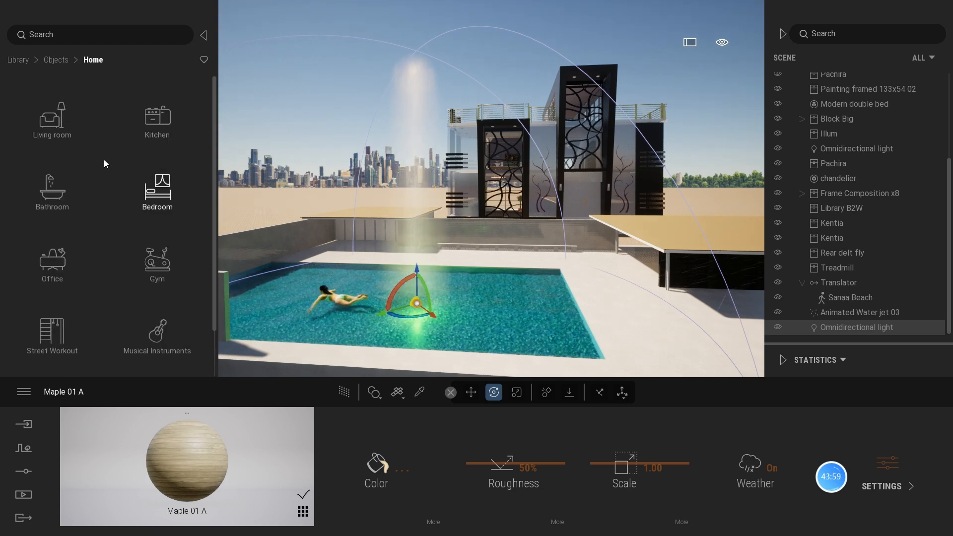
scroll(124, 216, down, 1)
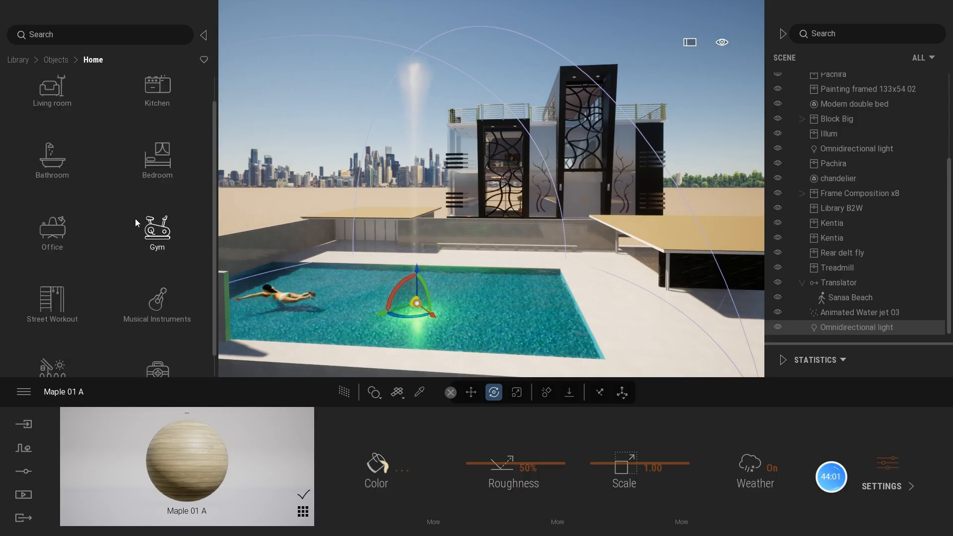
click(157, 230)
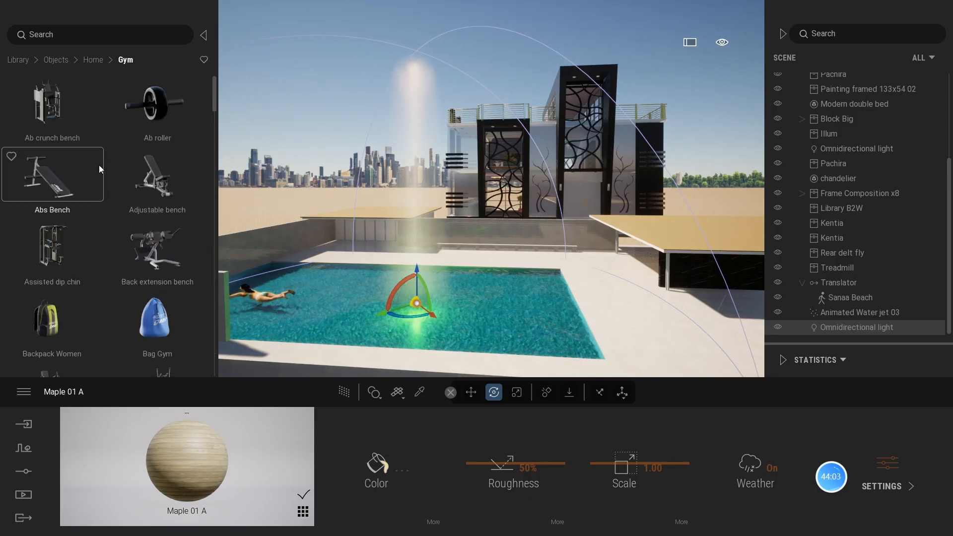
click(53, 58)
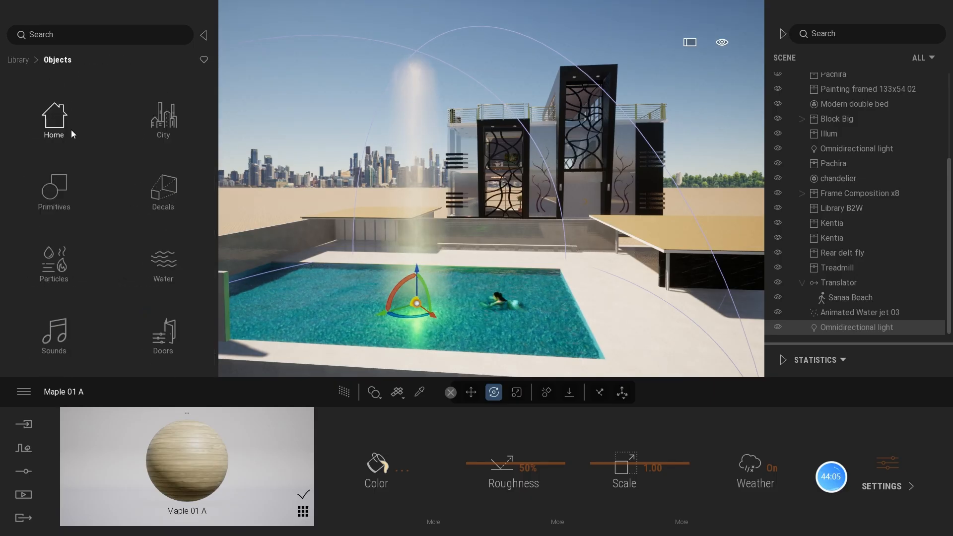
- Compare the City and Home object categories for items suited to the pool area
click(162, 127)
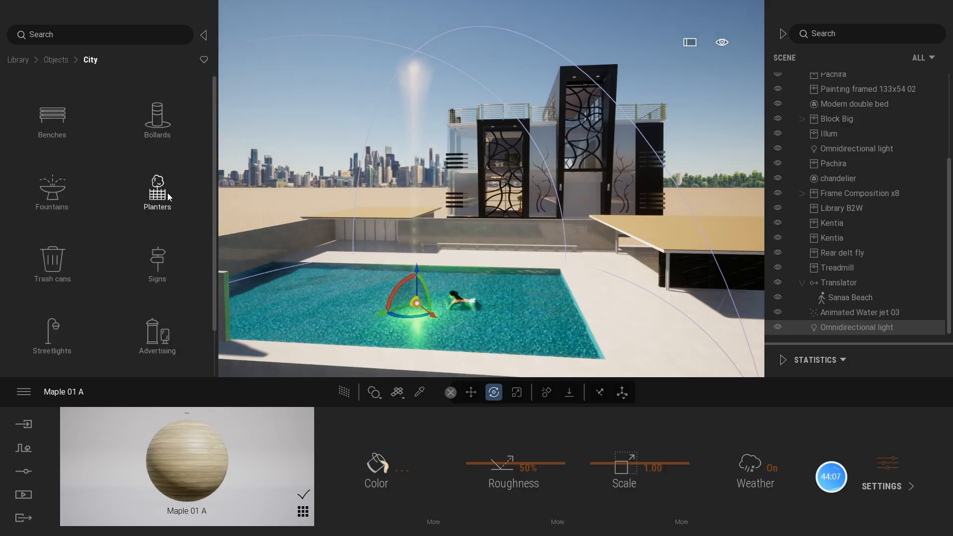
click(52, 59)
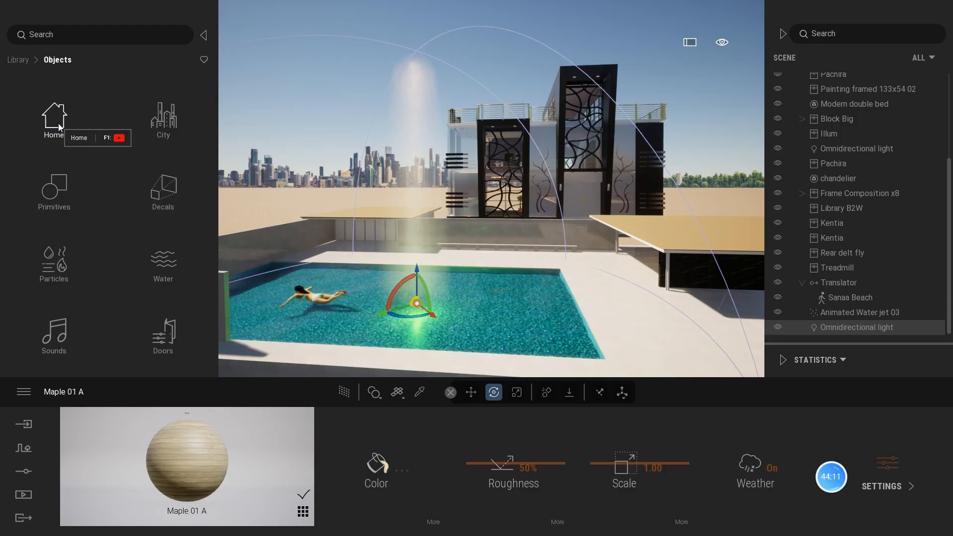
click(59, 123)
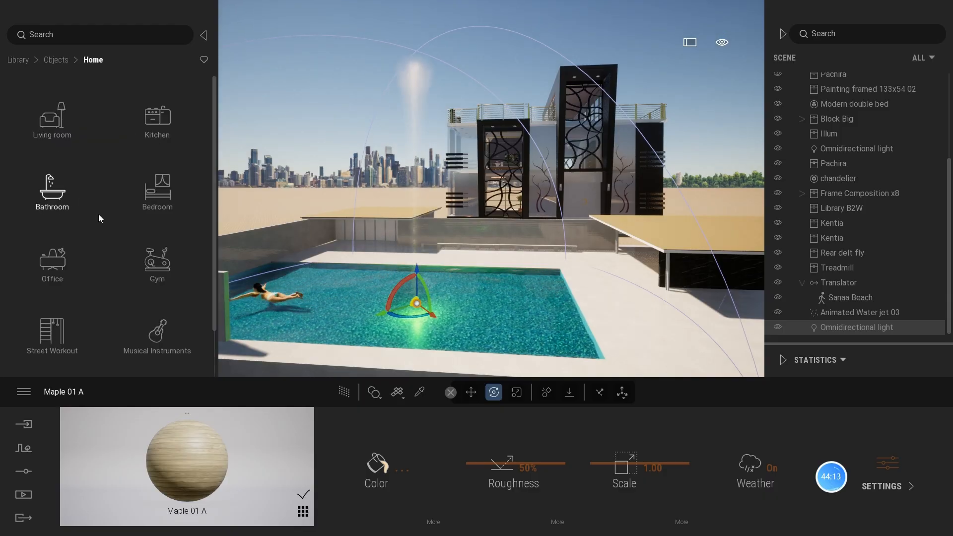
scroll(46, 359, down, 1)
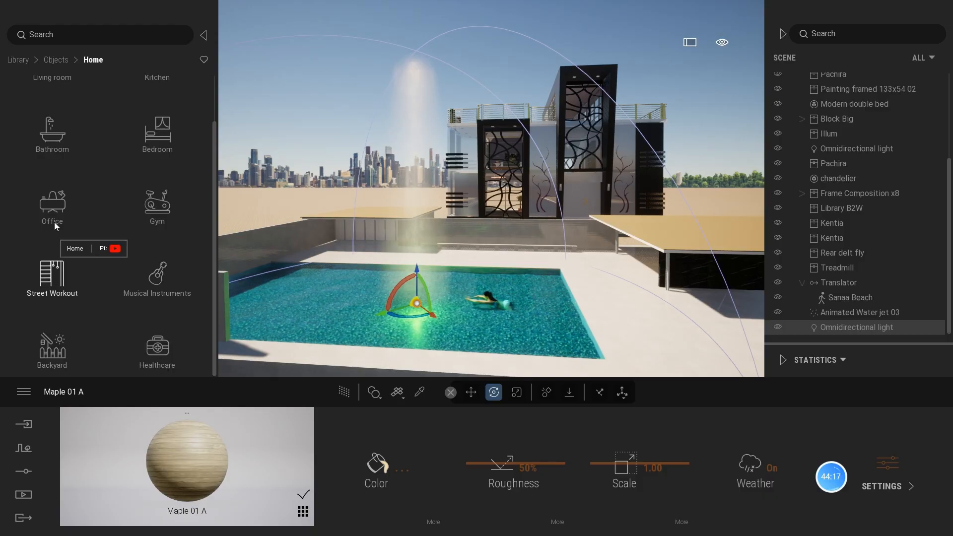
scroll(65, 210, up, 1)
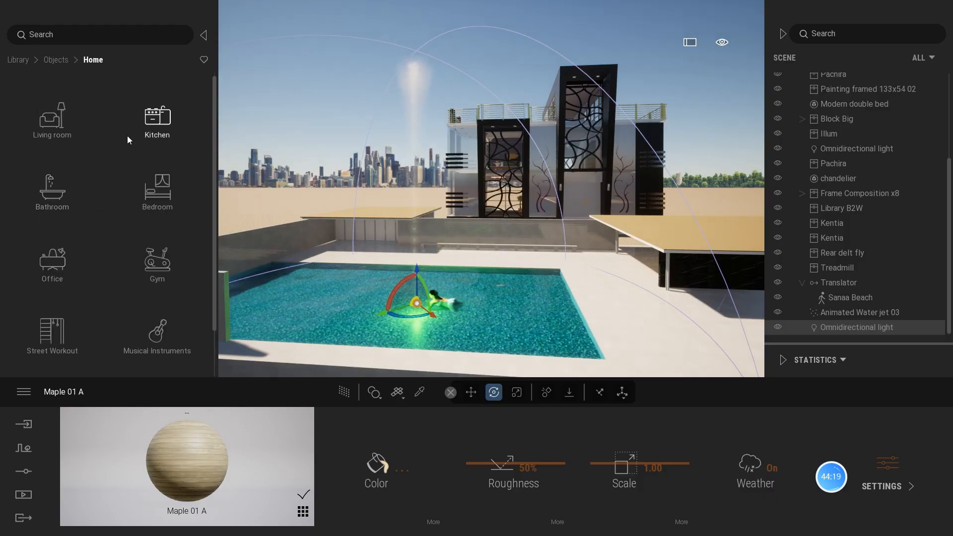
click(56, 60)
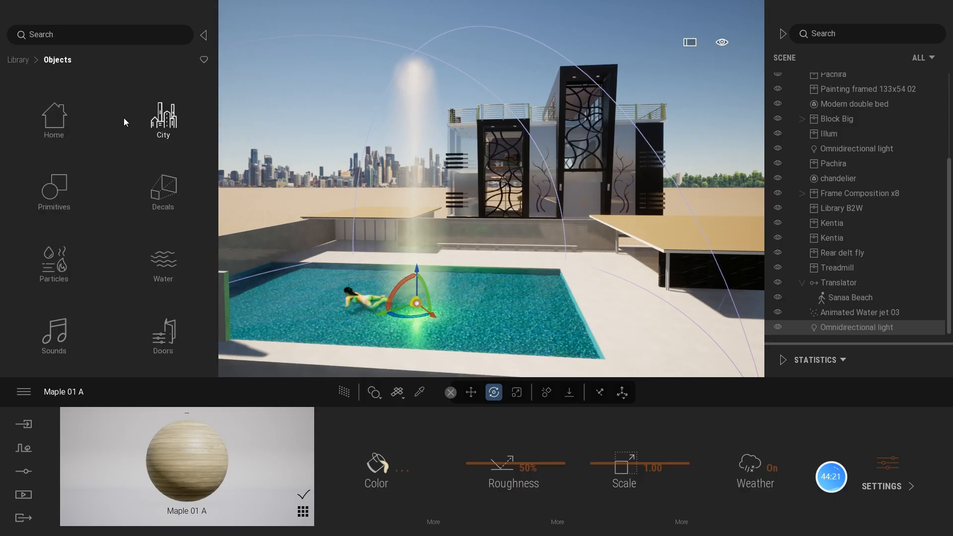
click(154, 121)
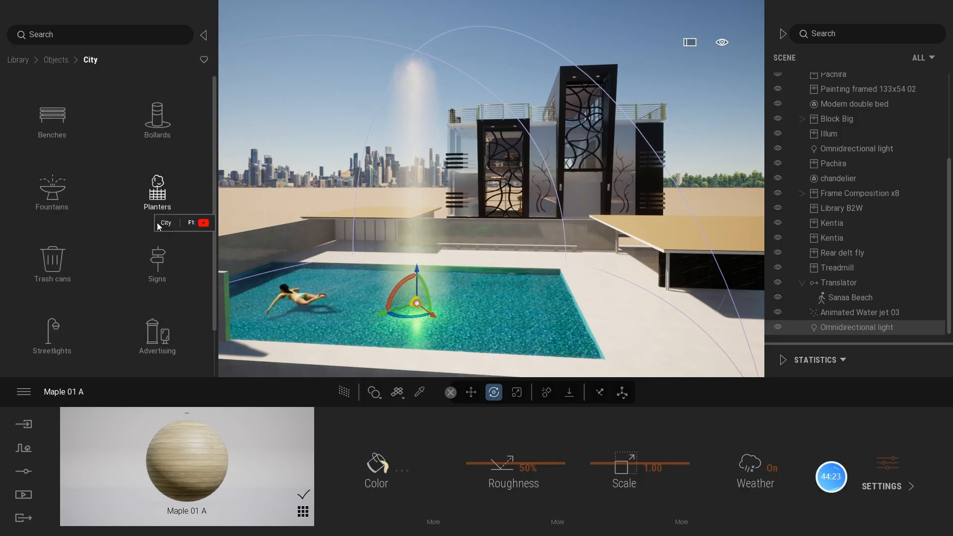
scroll(156, 255, down, 2)
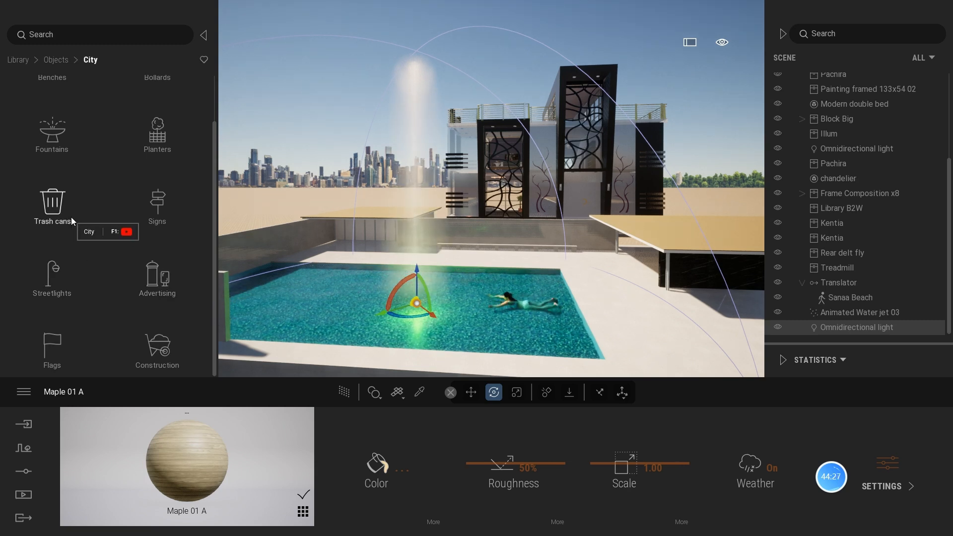
scroll(53, 149, up, 2)
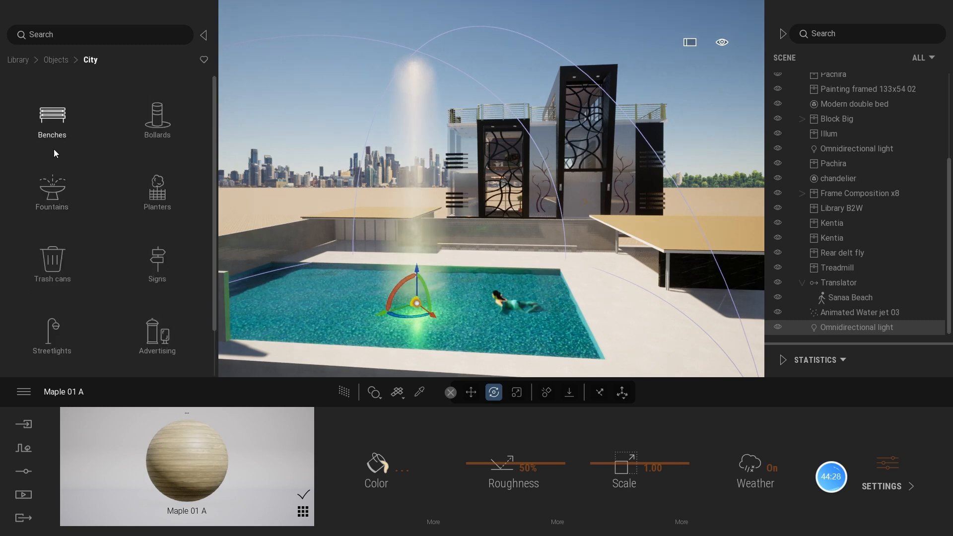
click(50, 58)
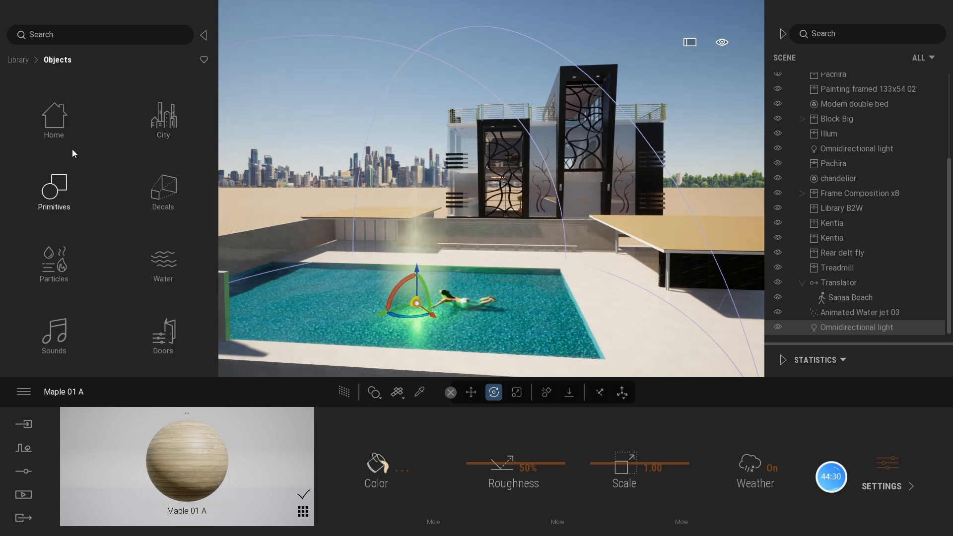
- Examine the Street Workout equipment among the Home objects
click(54, 132)
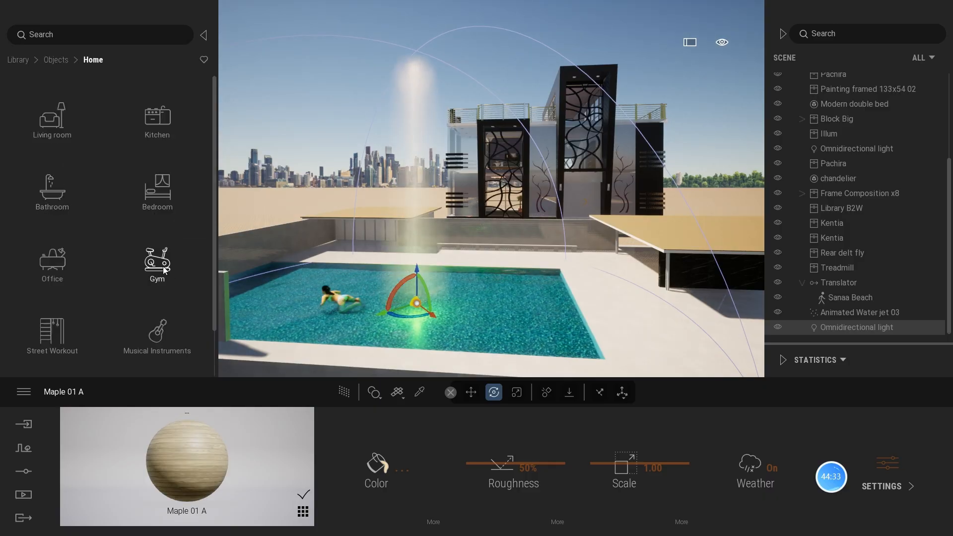
scroll(163, 269, down, 2)
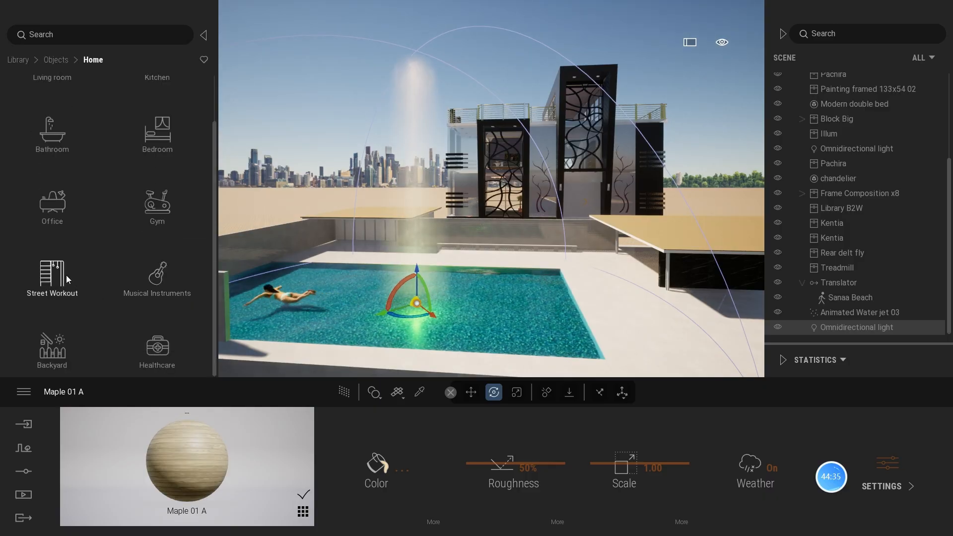
click(64, 276)
scroll(102, 264, down, 3)
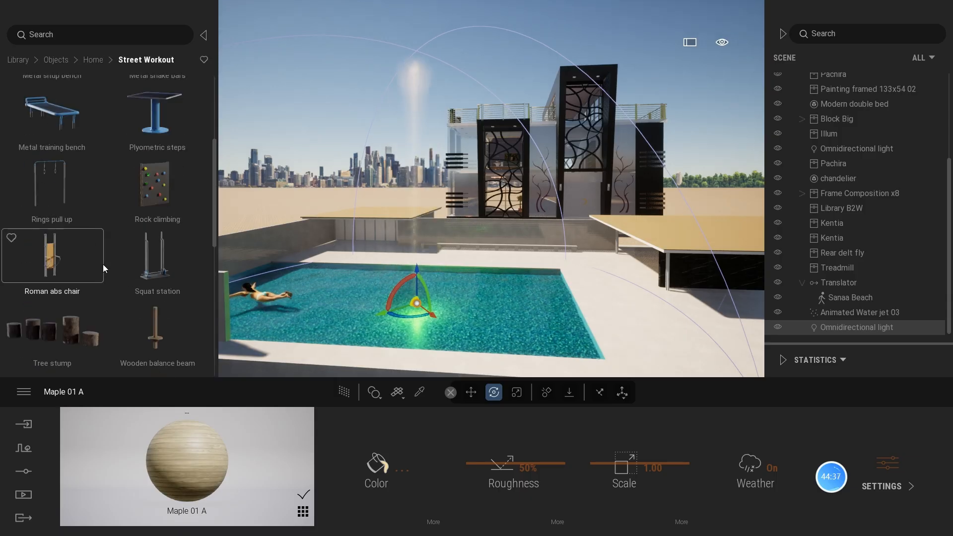
scroll(103, 264, down, 4)
scroll(103, 265, up, 4)
click(90, 60)
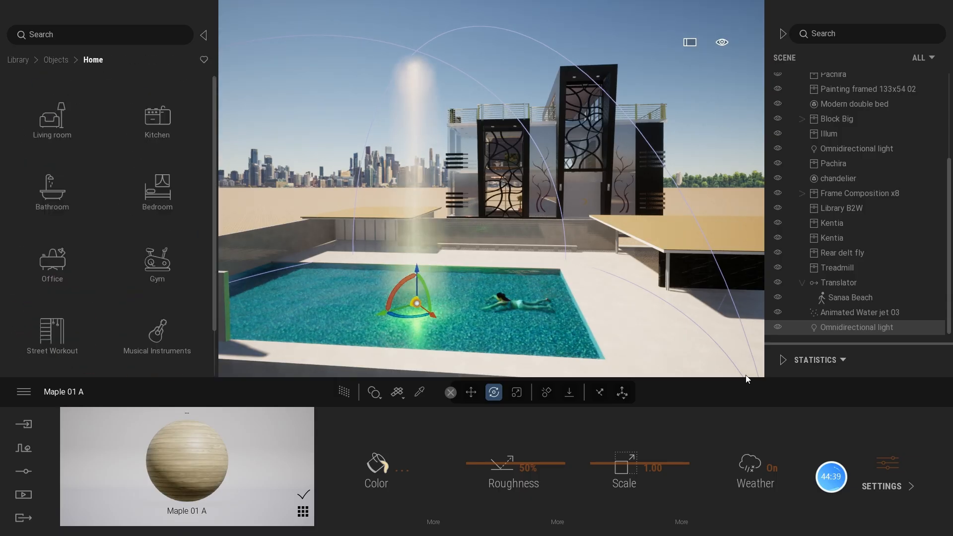
- Place the yellow Buoy TIH from the backyard Pool Spas objects on the water near the pool's front edge
click(854, 477)
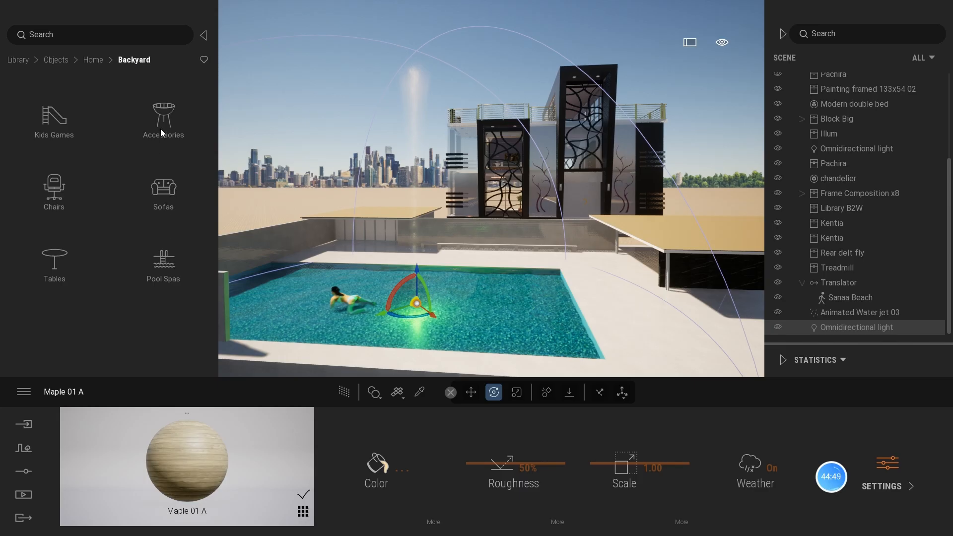
click(168, 257)
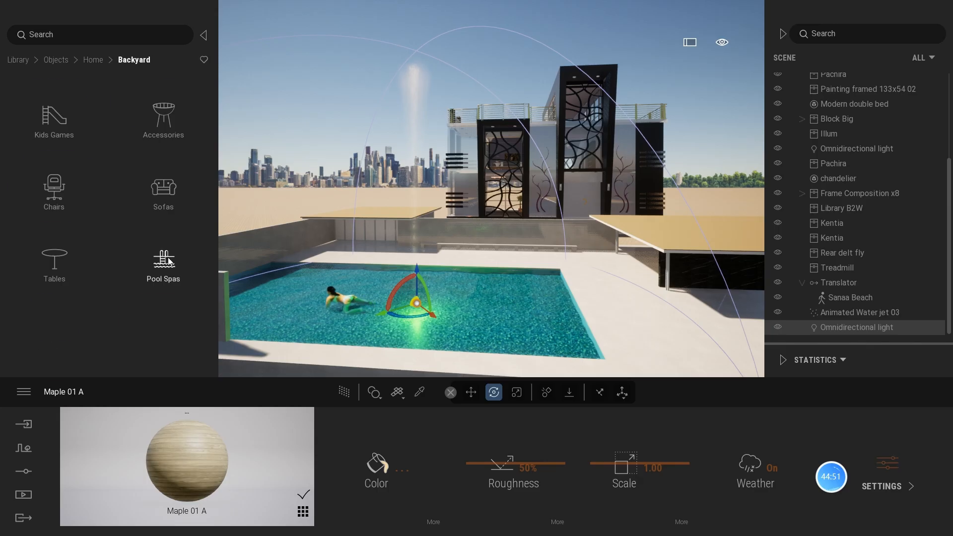
scroll(99, 194, down, 6)
scroll(115, 230, down, 5)
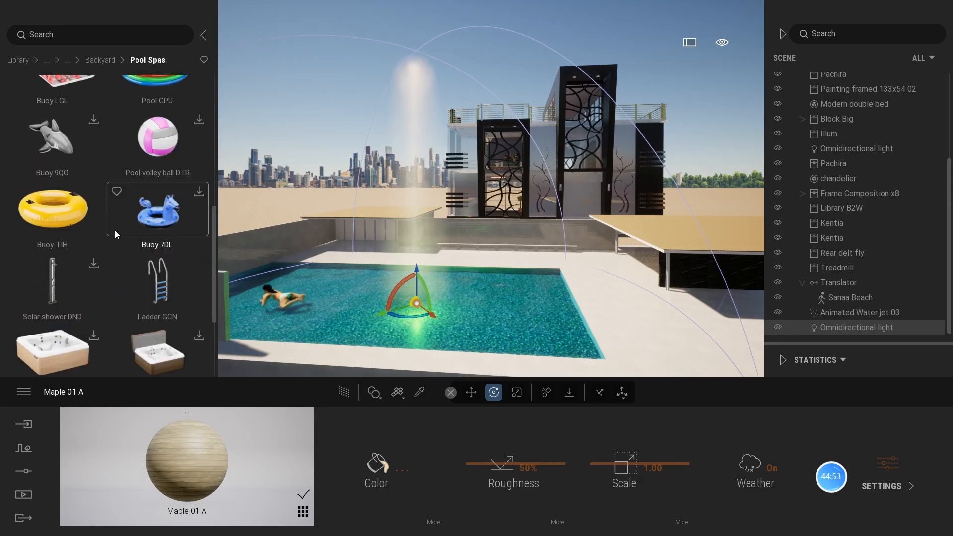
scroll(63, 162, up, 3)
drag(61, 161, 331, 329)
- Scale the yellow buoy down uniformly to about half its size
click(447, 393)
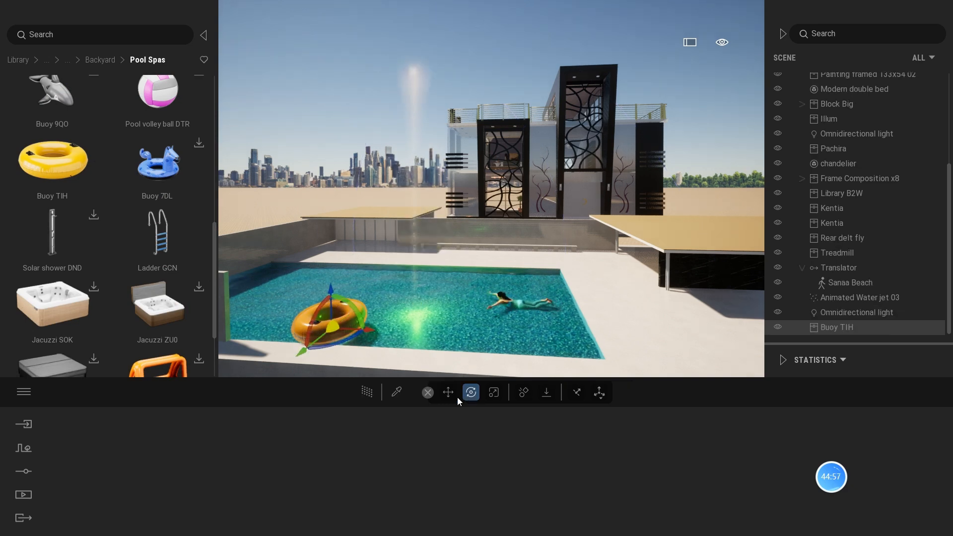
click(494, 393)
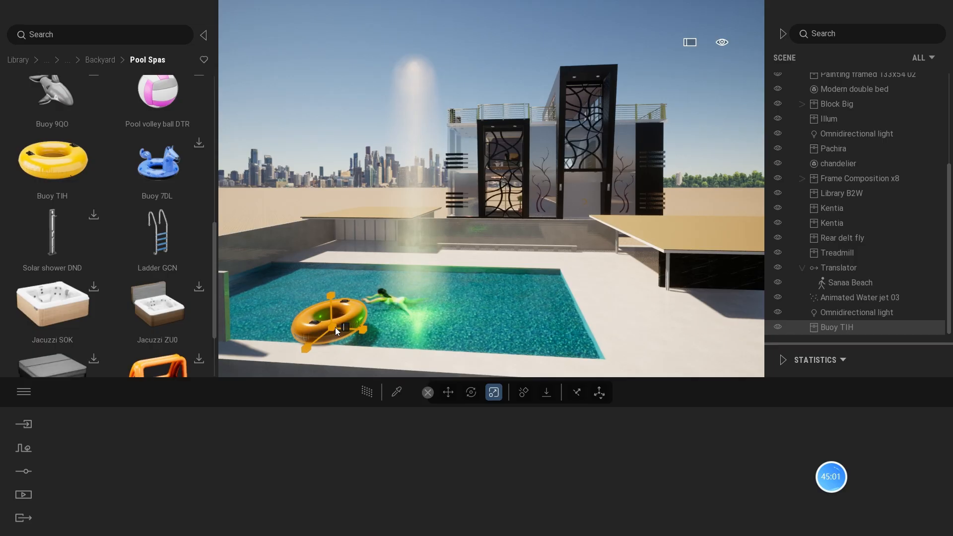
drag(335, 327, 325, 333)
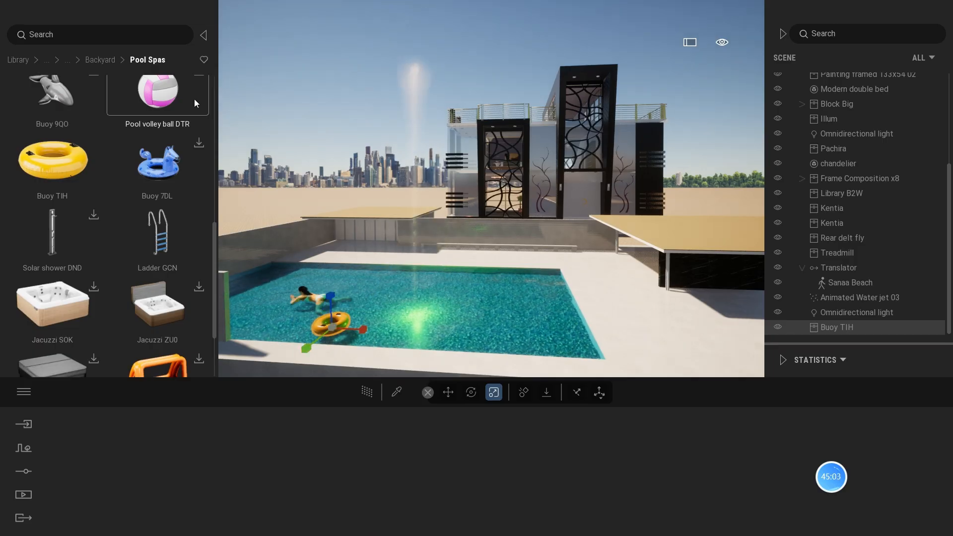
- Download Deck chair 28O from the backyard Chairs objects and place it on the paving behind the pool's far-left corner
click(96, 59)
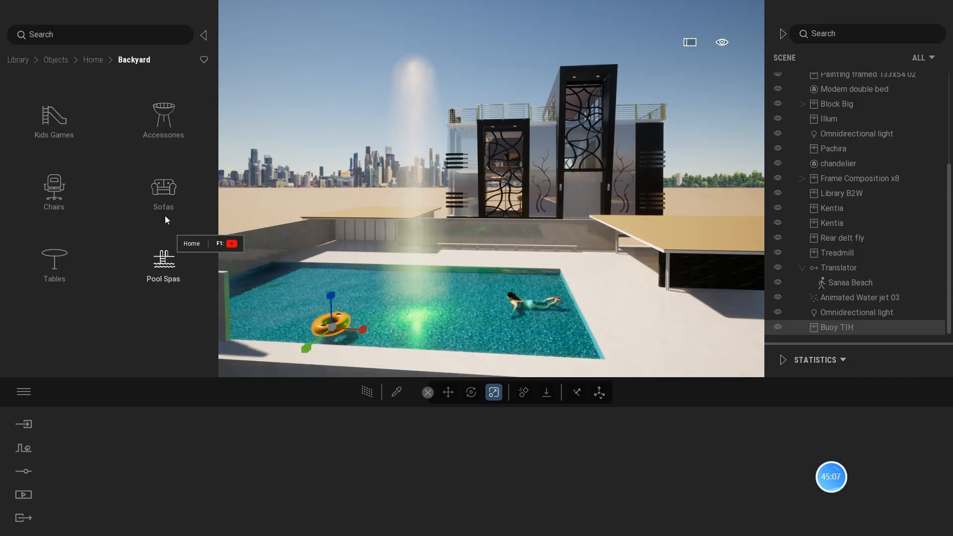
click(55, 190)
scroll(96, 252, down, 4)
scroll(148, 174, up, 2)
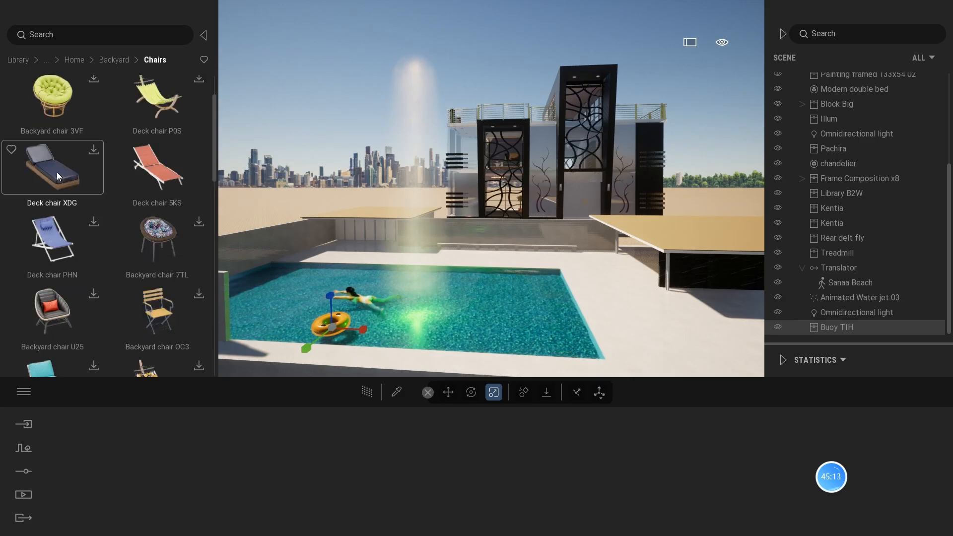
scroll(144, 177, down, 1)
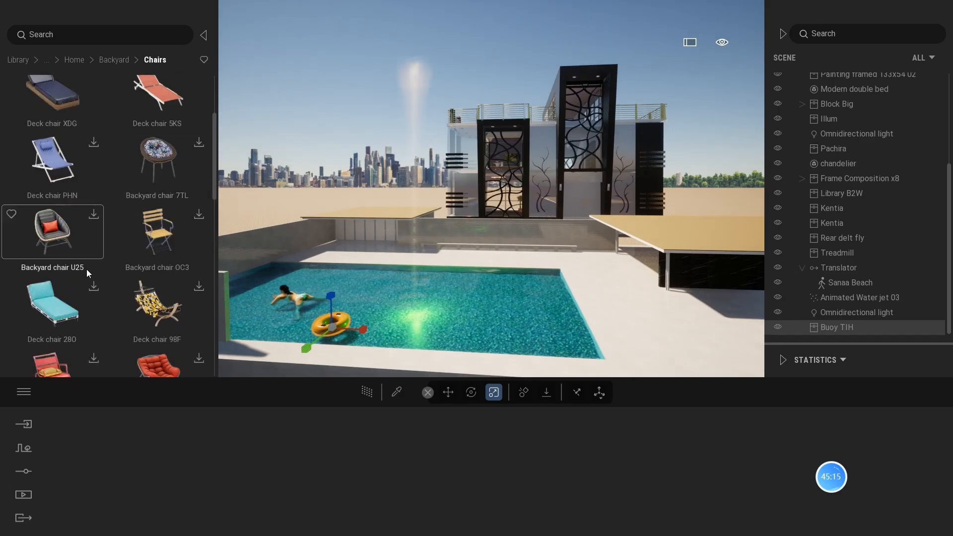
click(92, 287)
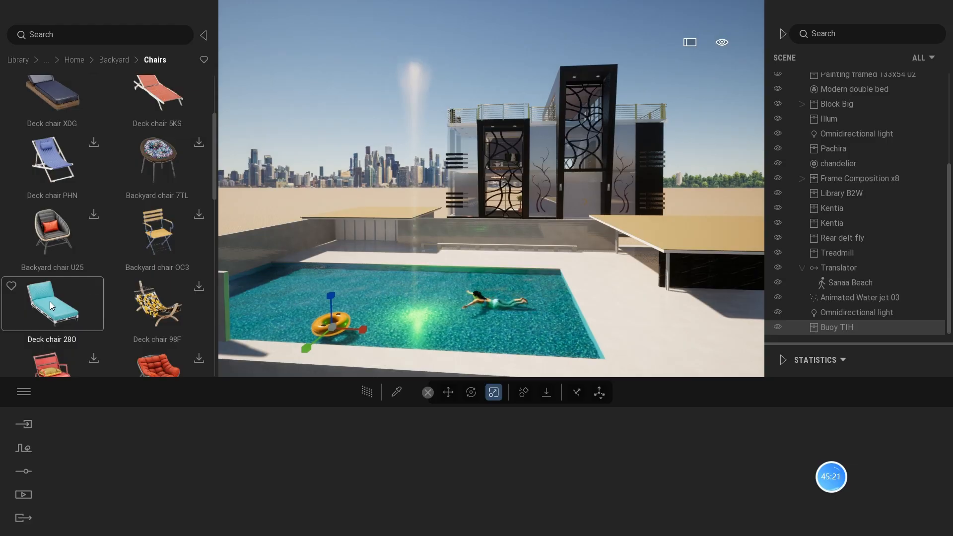
drag(49, 302, 560, 256)
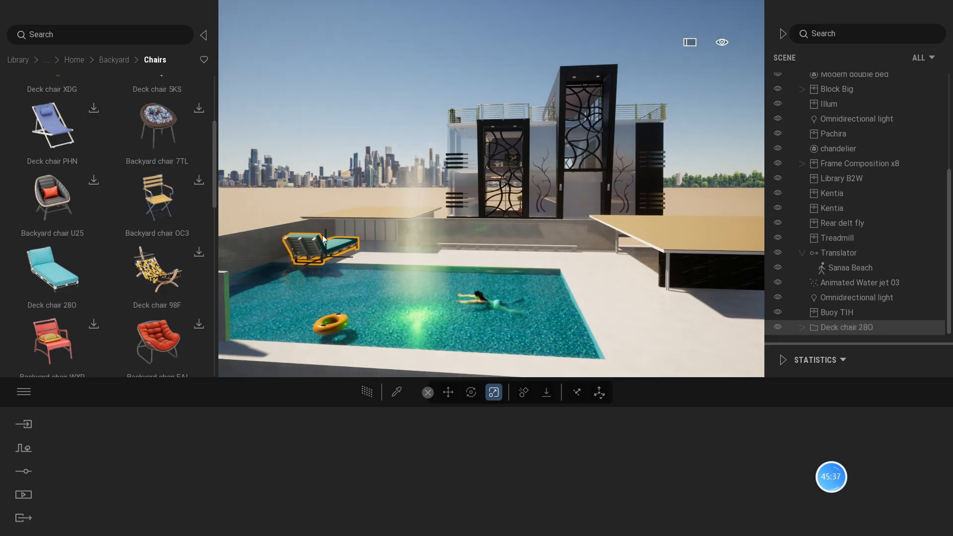
- Rotate the deck chair to lie along the pool's far edge and adjust its position on the paving
click(470, 392)
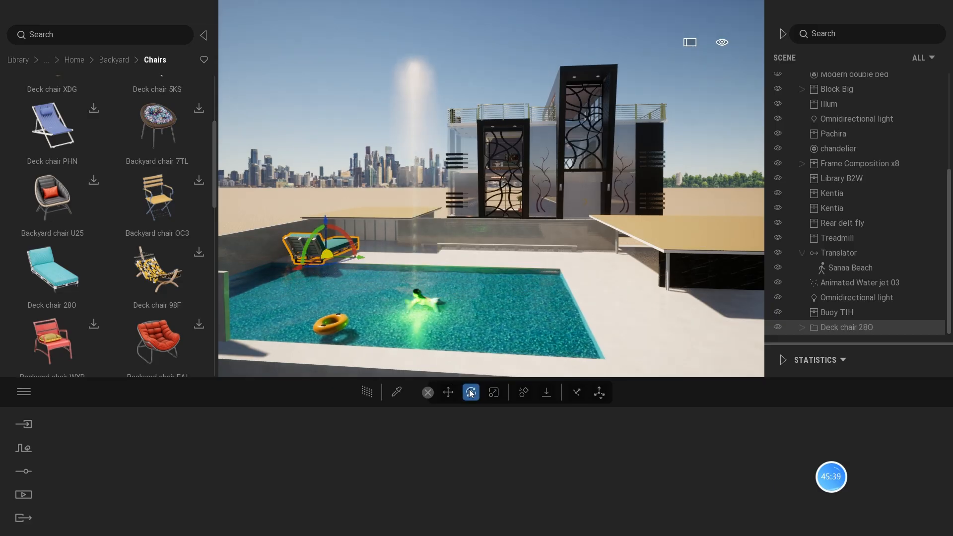
drag(349, 260, 338, 227)
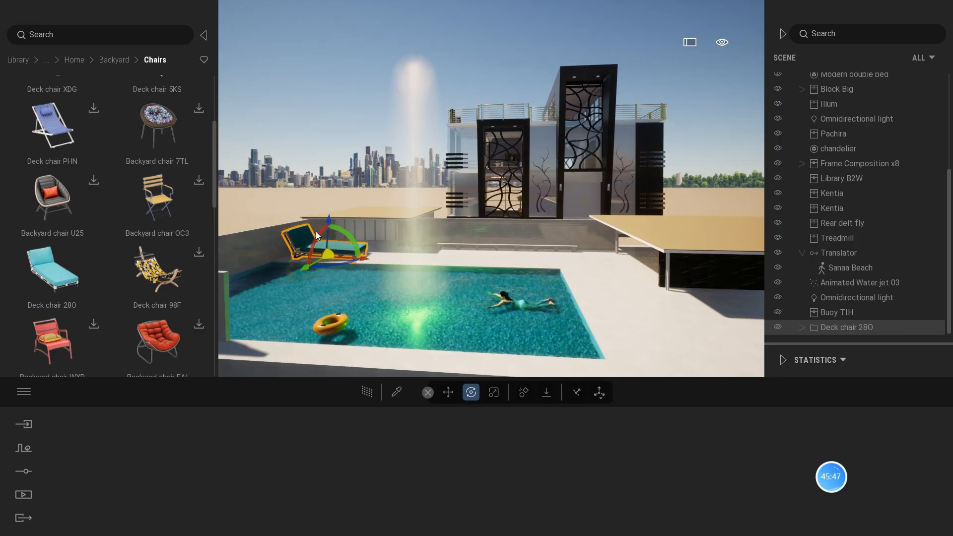
mouse_move(326, 252)
mouse_down()
mouse_move(308, 261)
mouse_move(320, 253)
mouse_up()
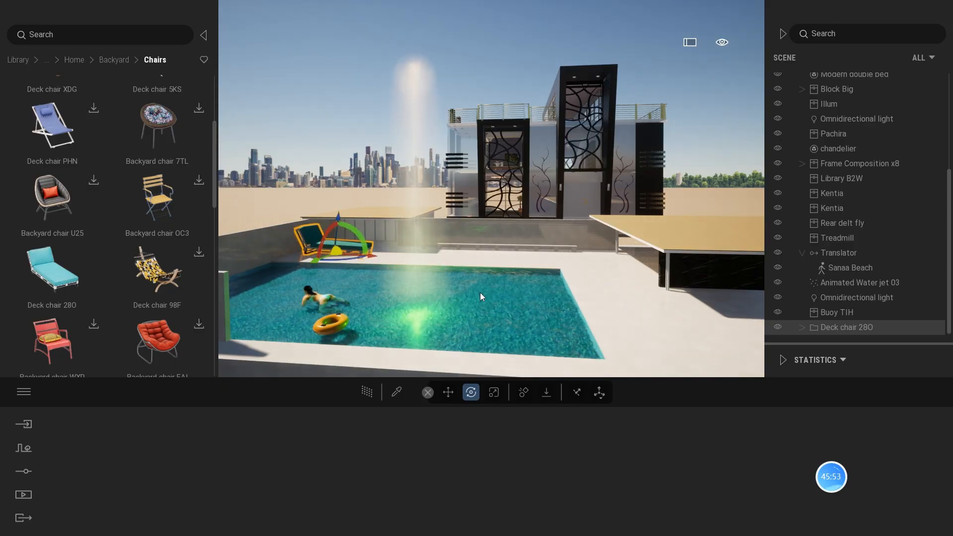
- Scale all parts of Deck chair 28O uniformly to 0.8 and shift them slightly along the pool's far edge
click(492, 392)
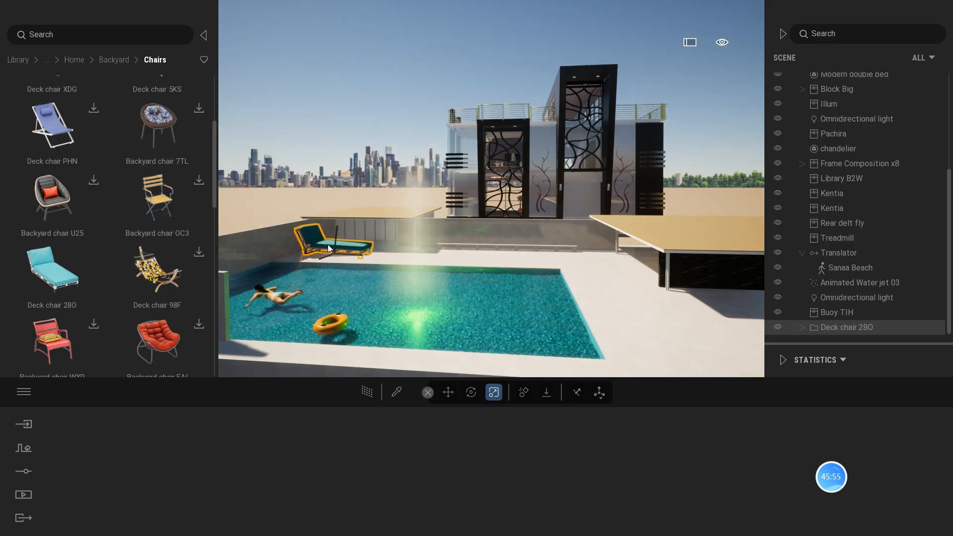
click(448, 393)
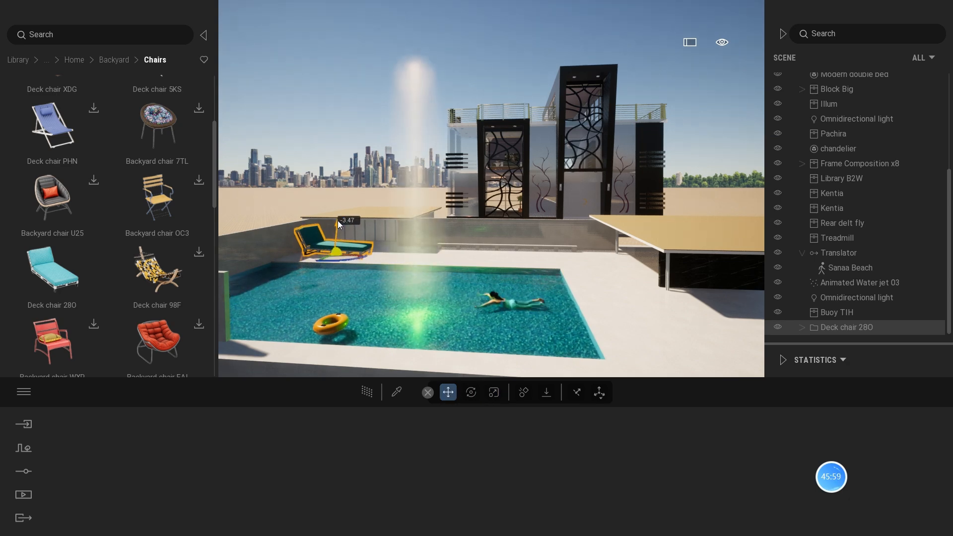
click(494, 392)
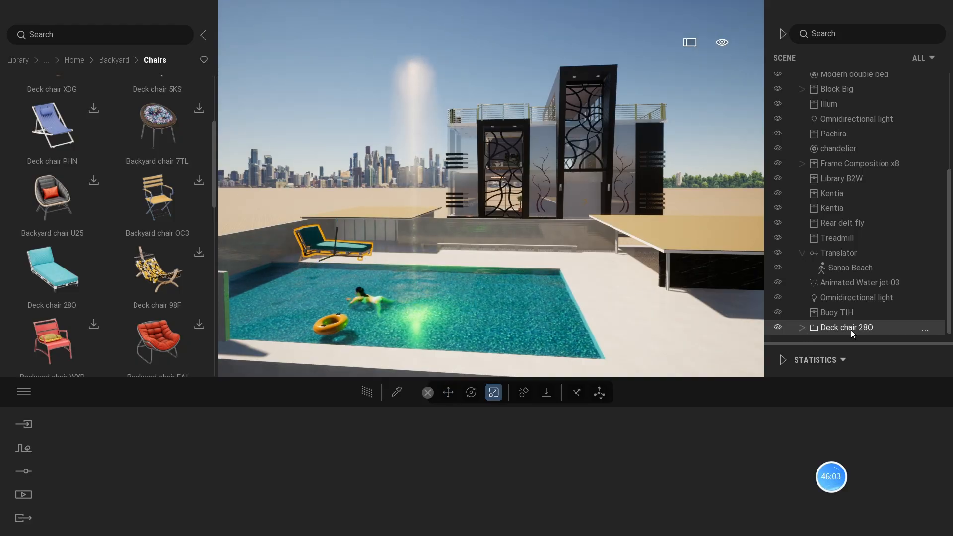
click(800, 327)
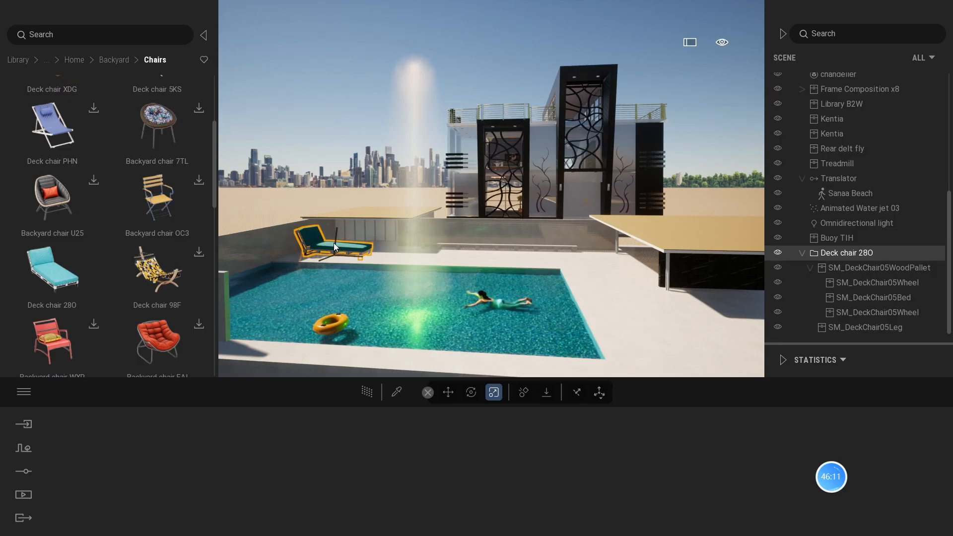
click(834, 268)
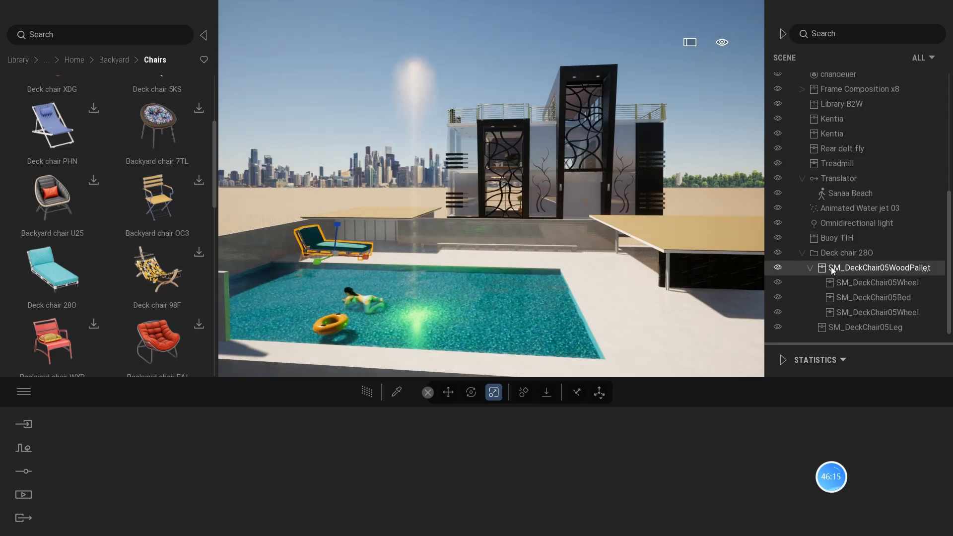
shift+click(835, 332)
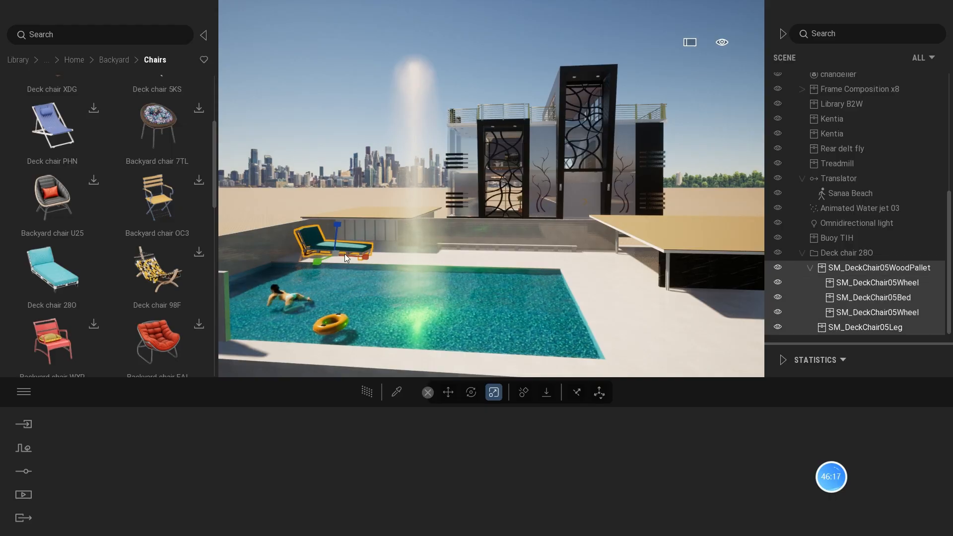
drag(344, 254, 337, 255)
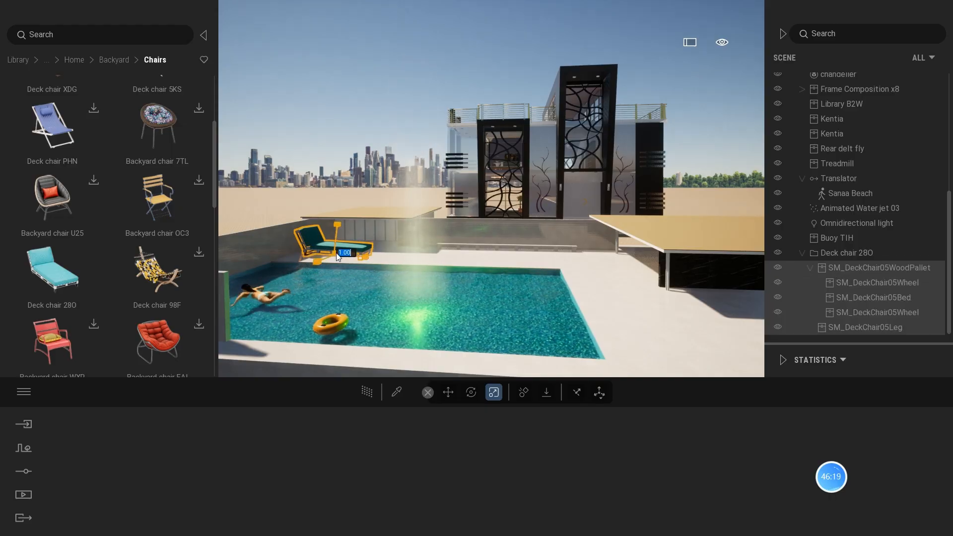
text(0.7)
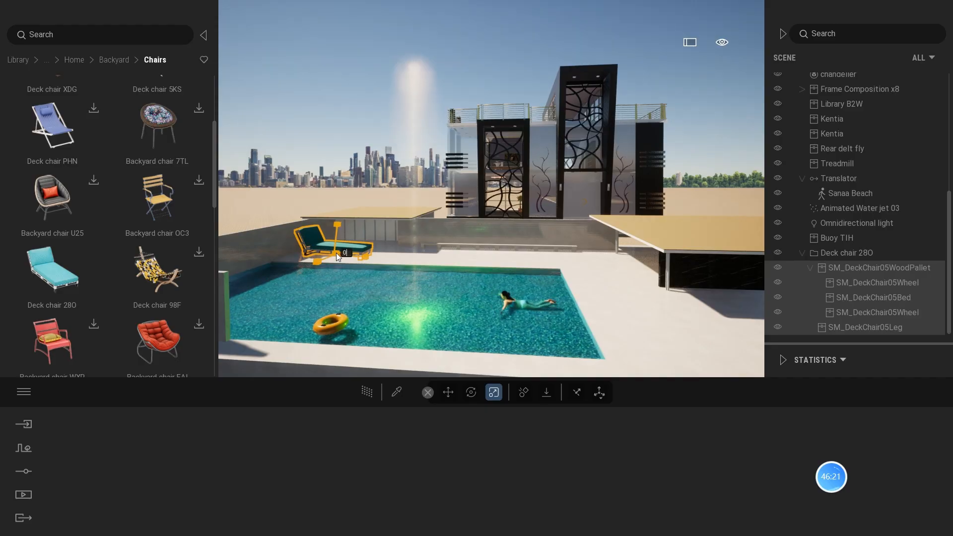
key(BackSpace)
text(8)
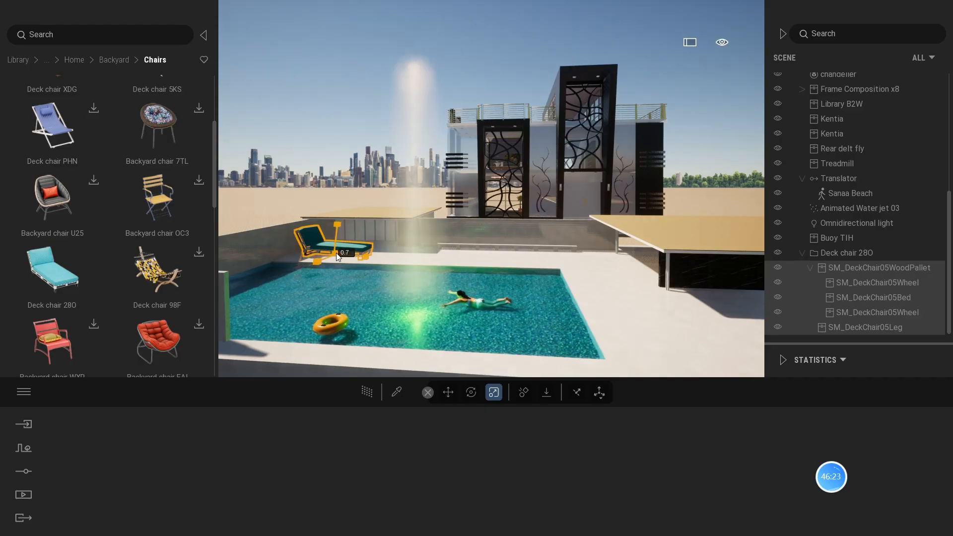
key(Return)
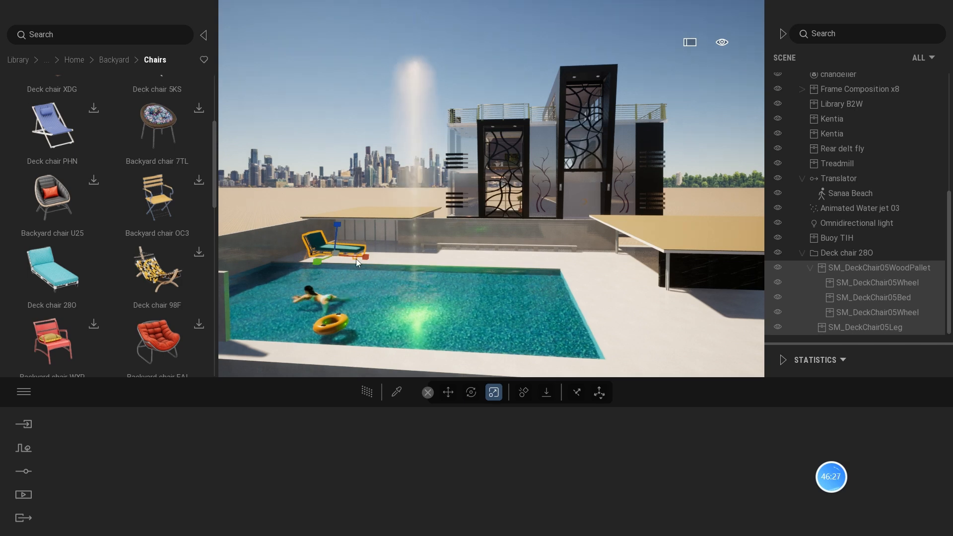
click(449, 393)
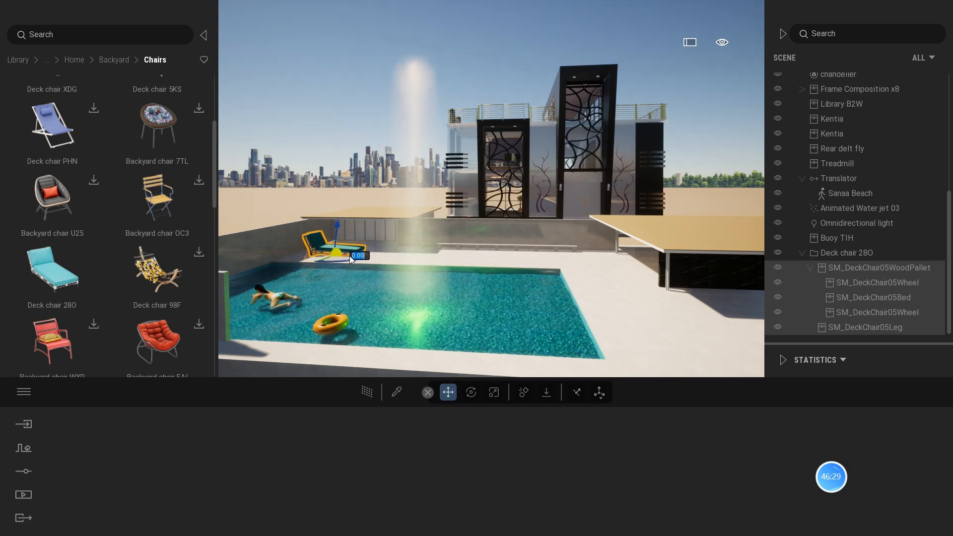
drag(350, 259, 356, 255)
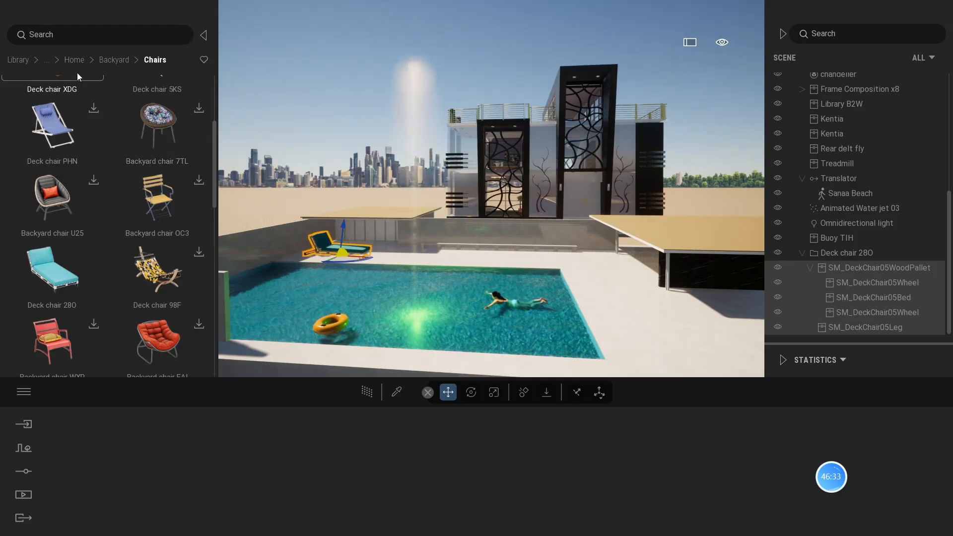
- Place the posed human model Tania from the Summer characters on the deck chair
click(75, 60)
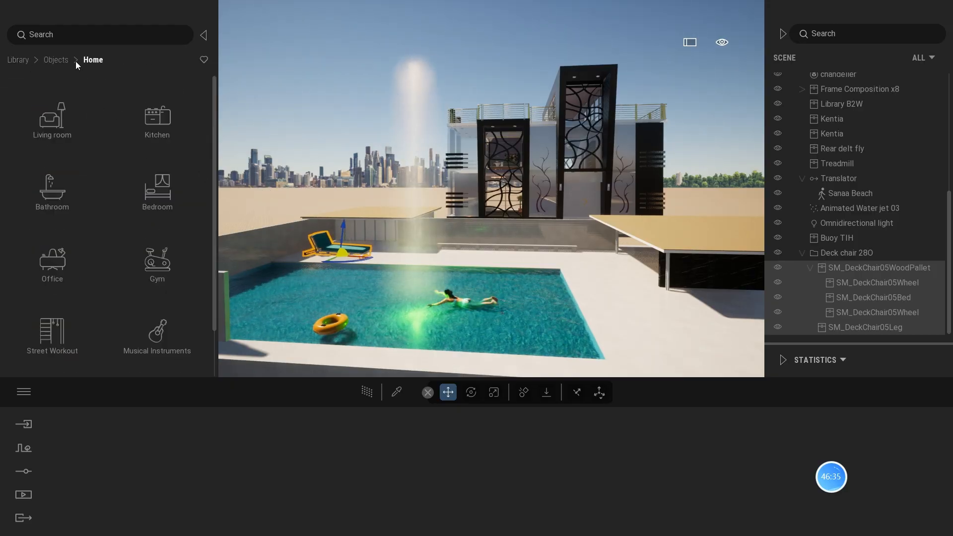
click(17, 64)
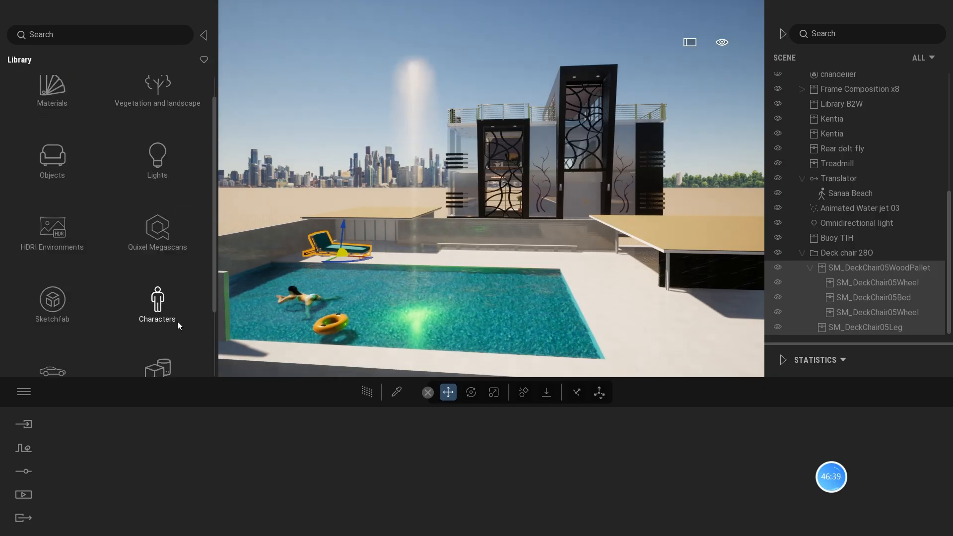
scroll(177, 321, down, 1)
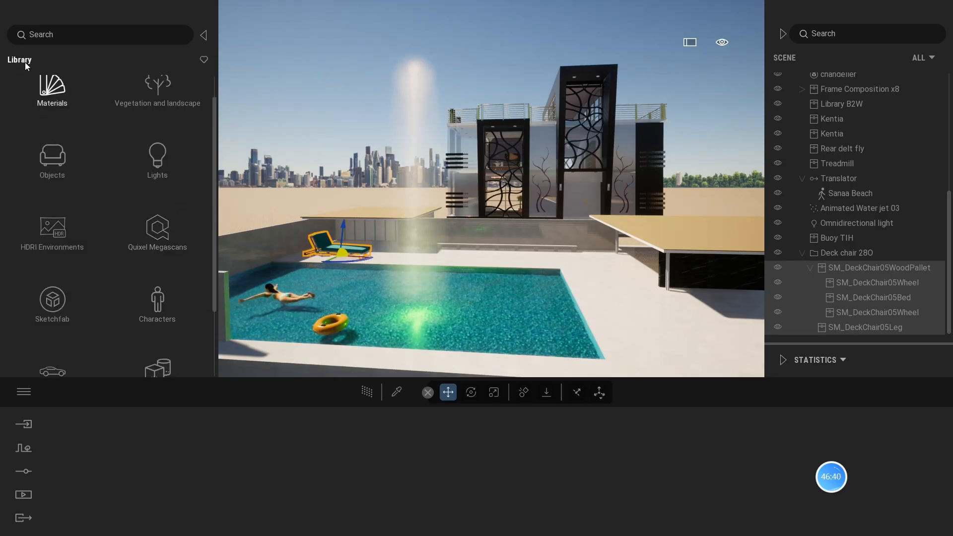
click(163, 309)
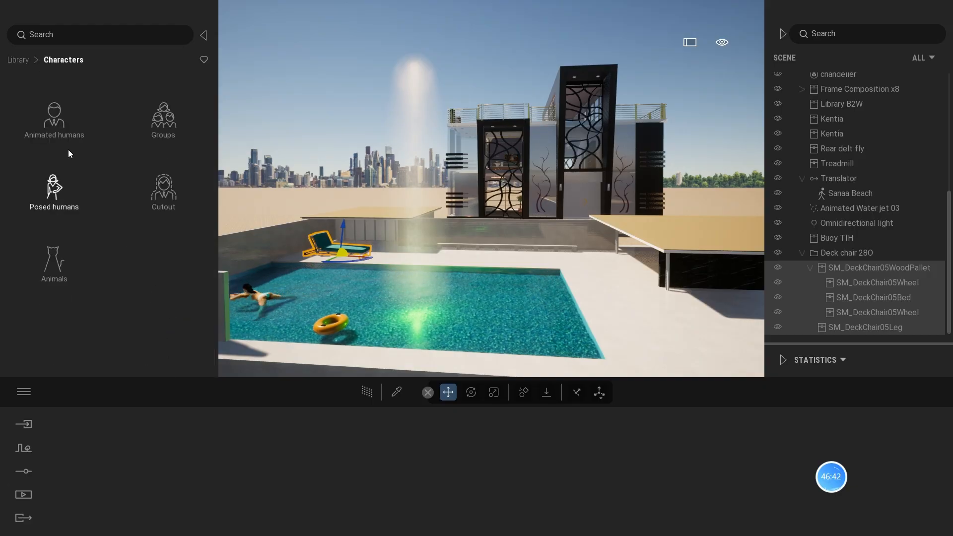
click(63, 193)
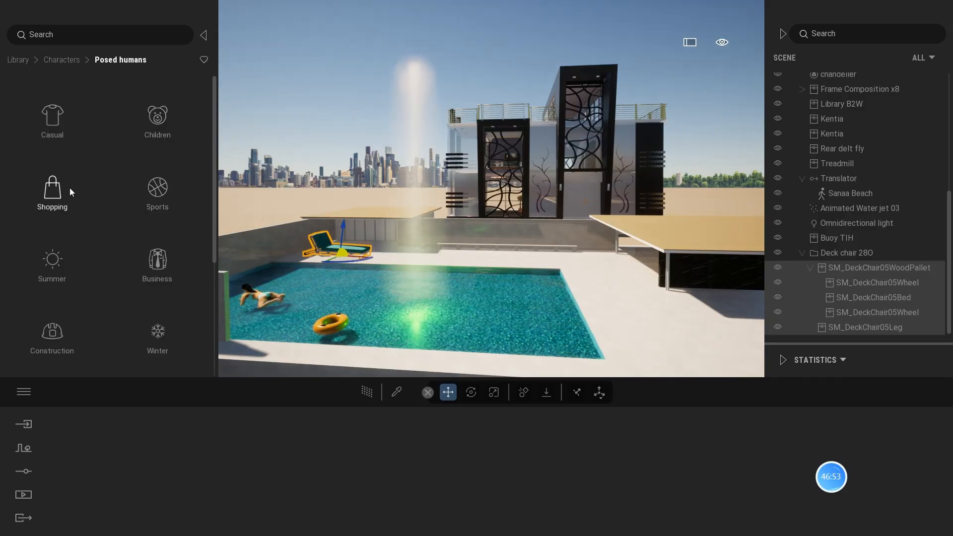
click(59, 259)
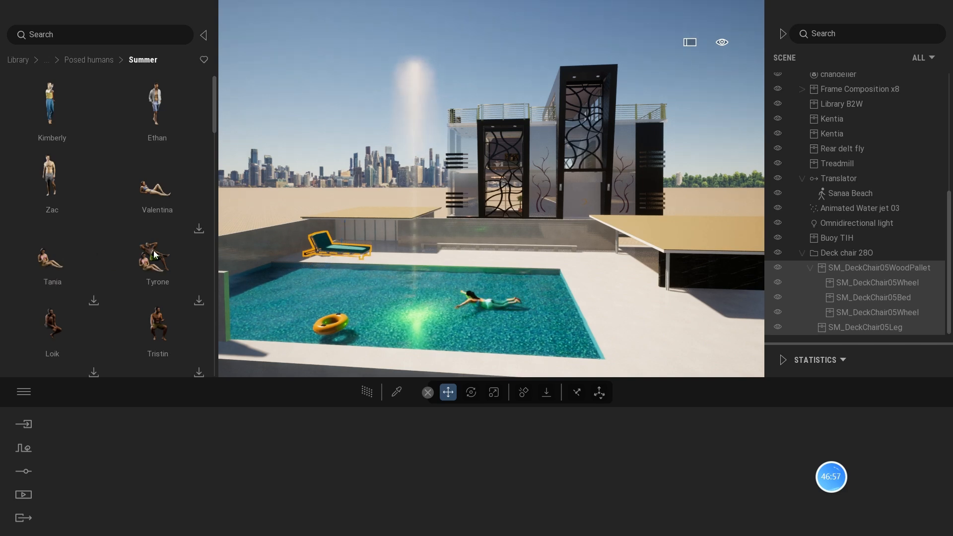
drag(153, 250, 336, 248)
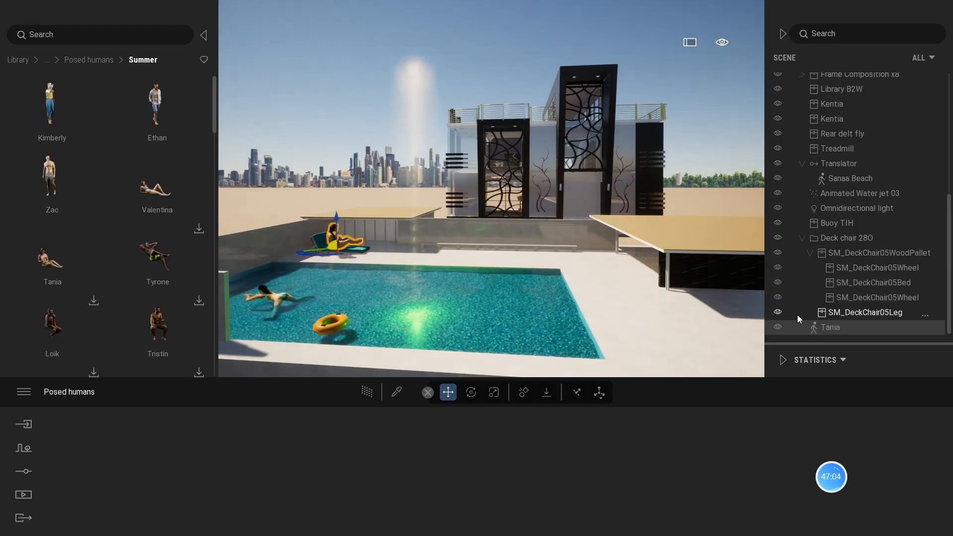
- Adjust the Tania model's size and rotate it to lie along the deck chair, leaning against the backrest
click(494, 392)
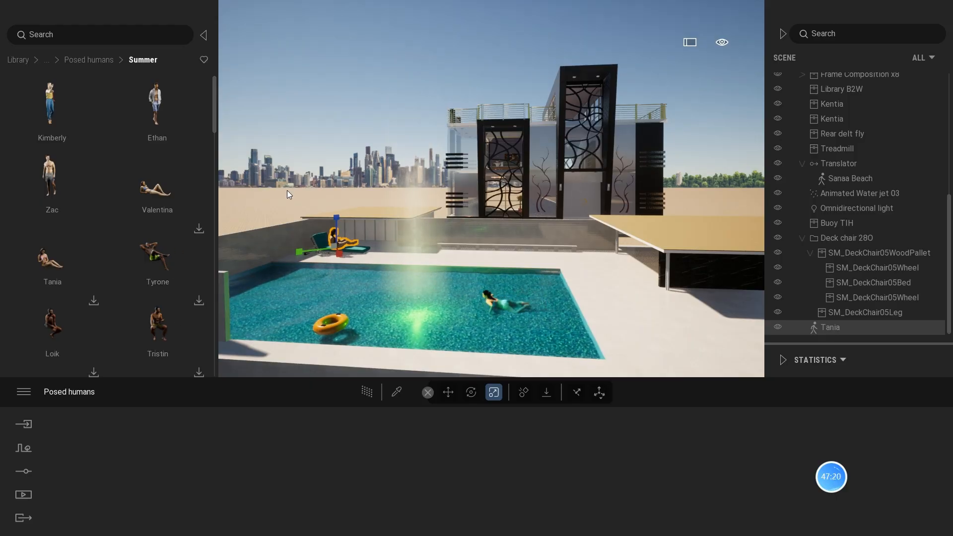
scroll(379, 242, up, 3)
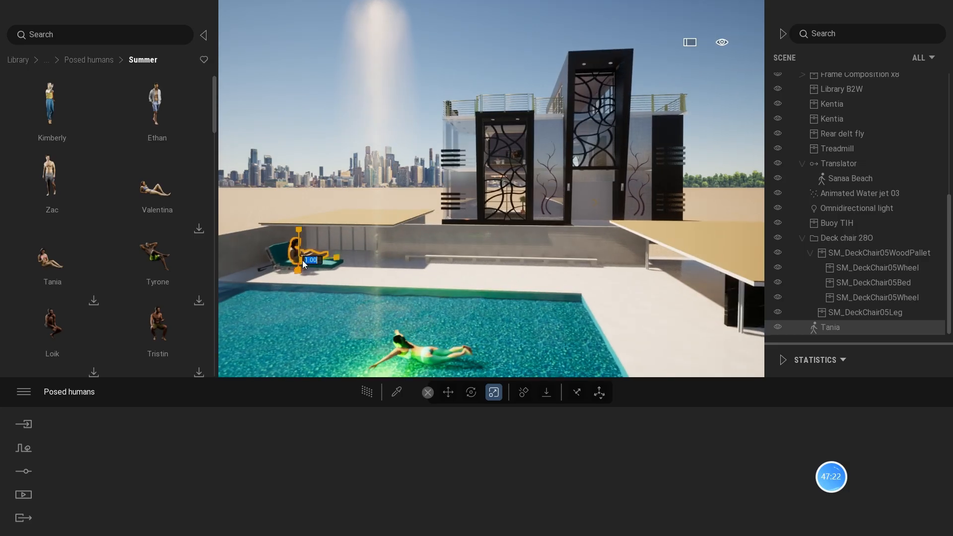
click(471, 392)
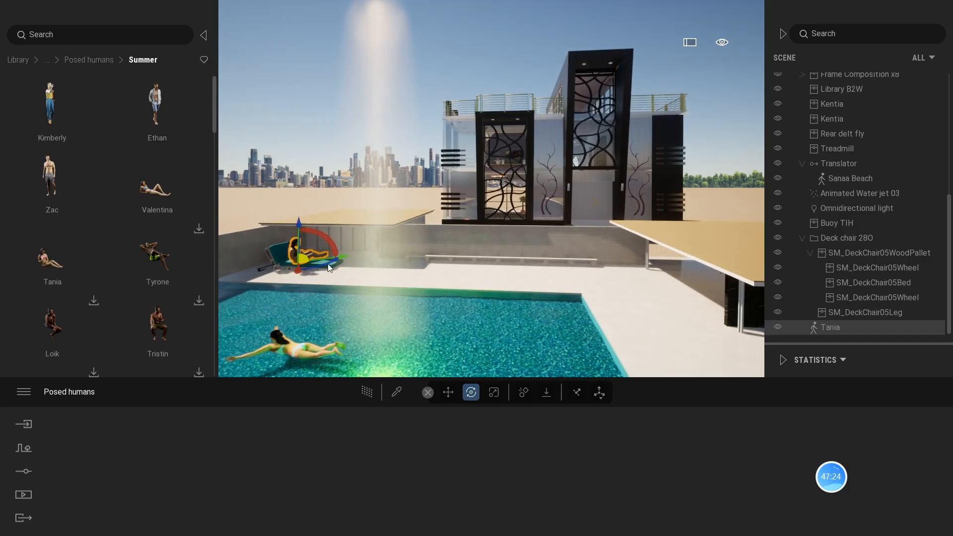
drag(325, 264, 285, 267)
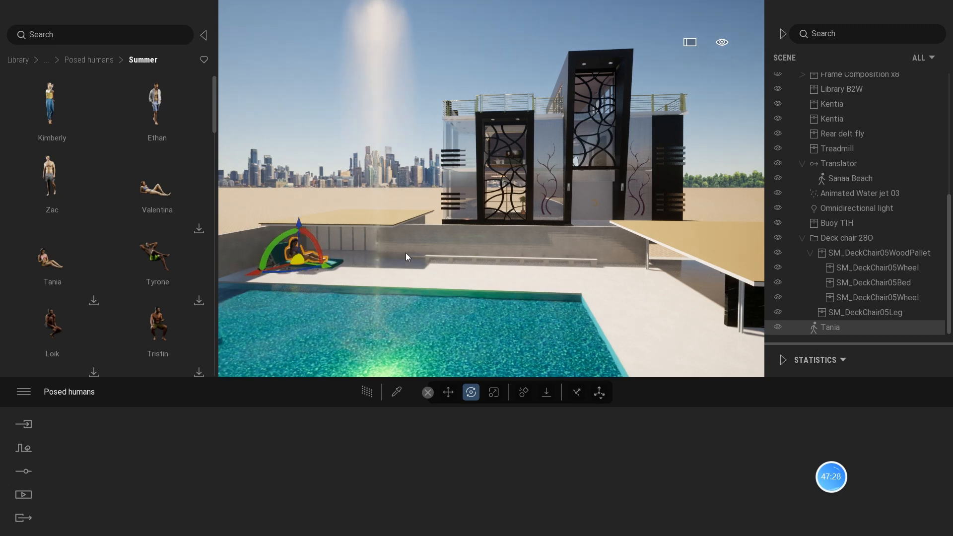
scroll(407, 252, down, 2)
- Place Group02 from the character Groups on the tan-surfaced roof of the low black-walled structure beside the pool
click(102, 59)
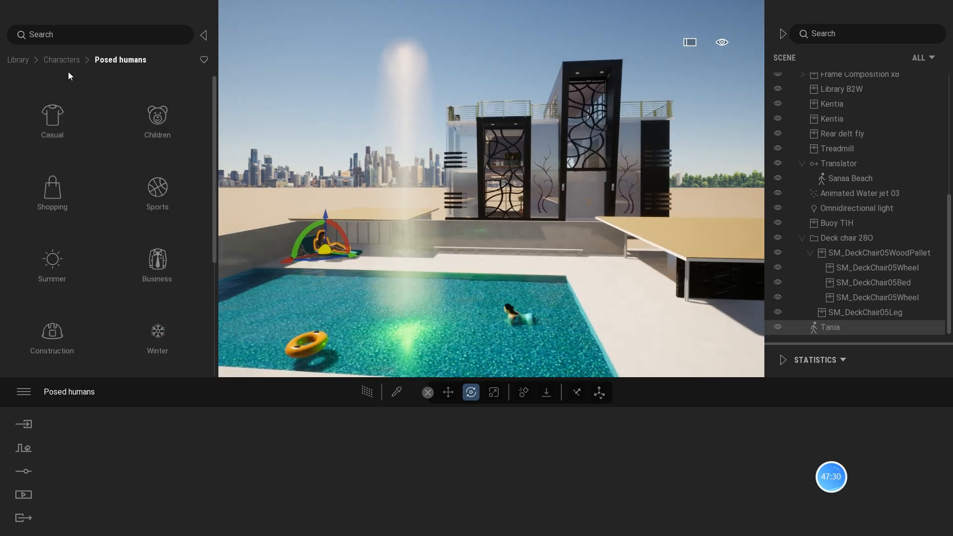
click(59, 59)
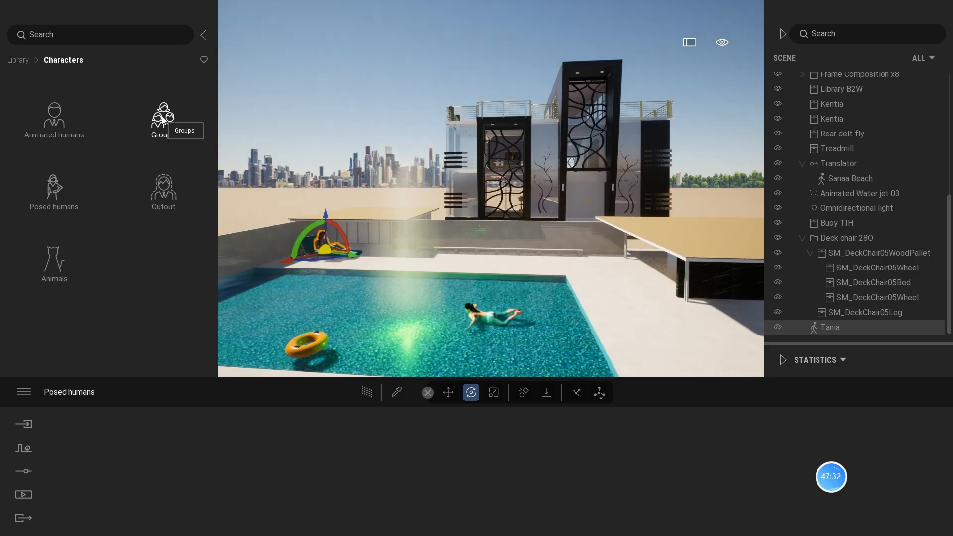
click(164, 117)
drag(606, 223, 686, 232)
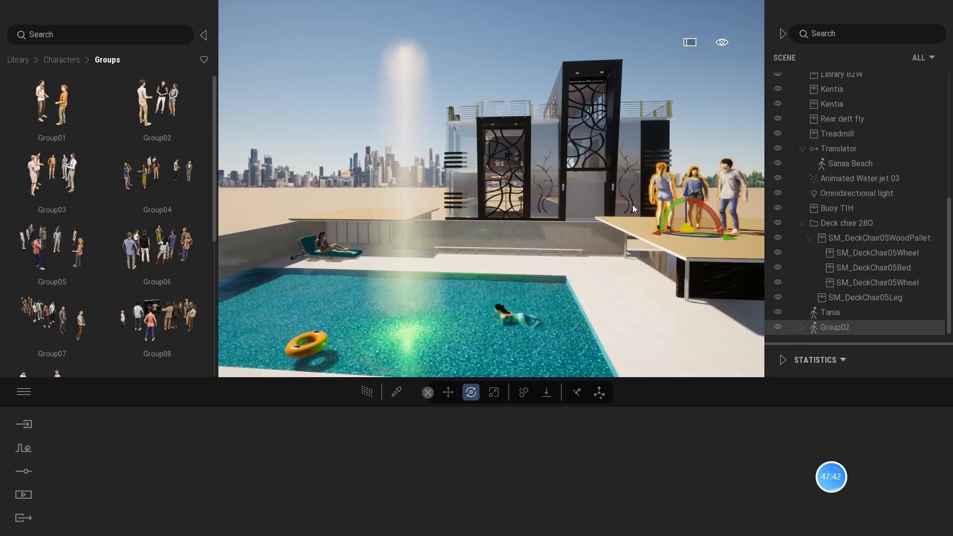
- Scale all three people in Group02 uniformly to 0.8
click(802, 328)
click(833, 300)
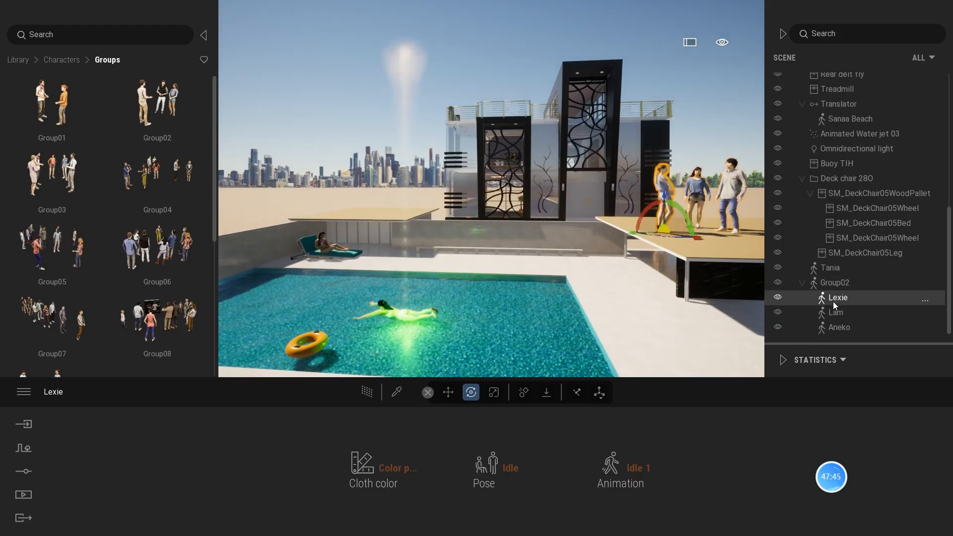
shift+click(838, 328)
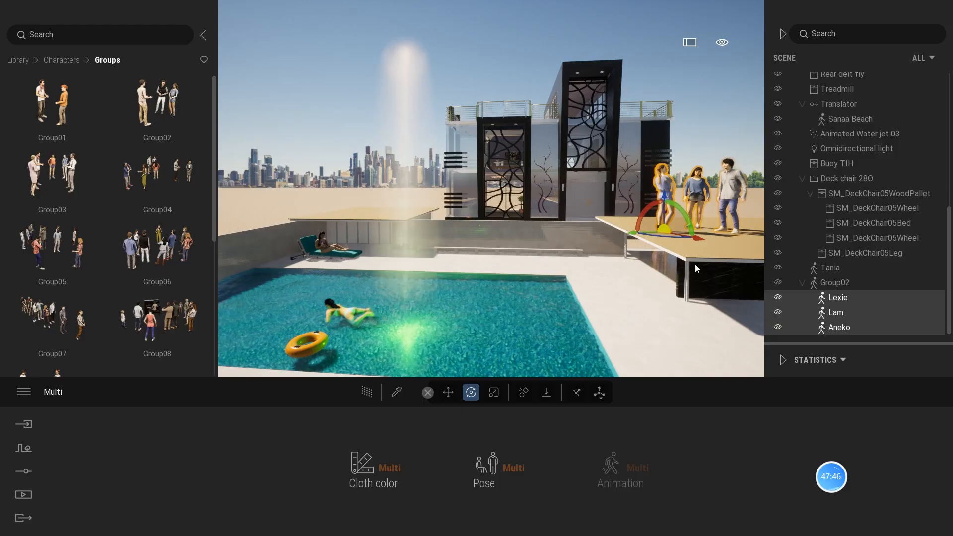
click(494, 393)
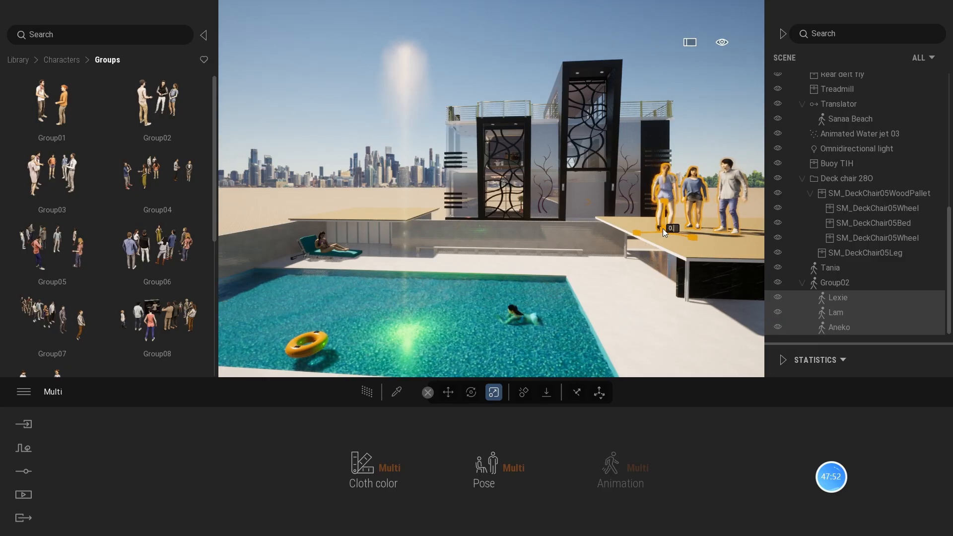
text(0.8)
key(Return)
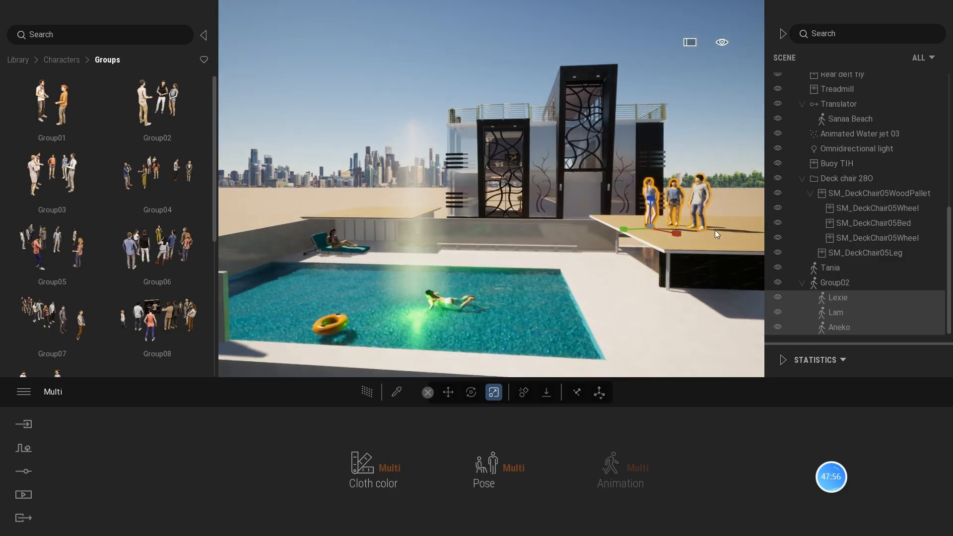
- Open the Sofas collection in the library's Backyard category under Objects and Home
click(60, 60)
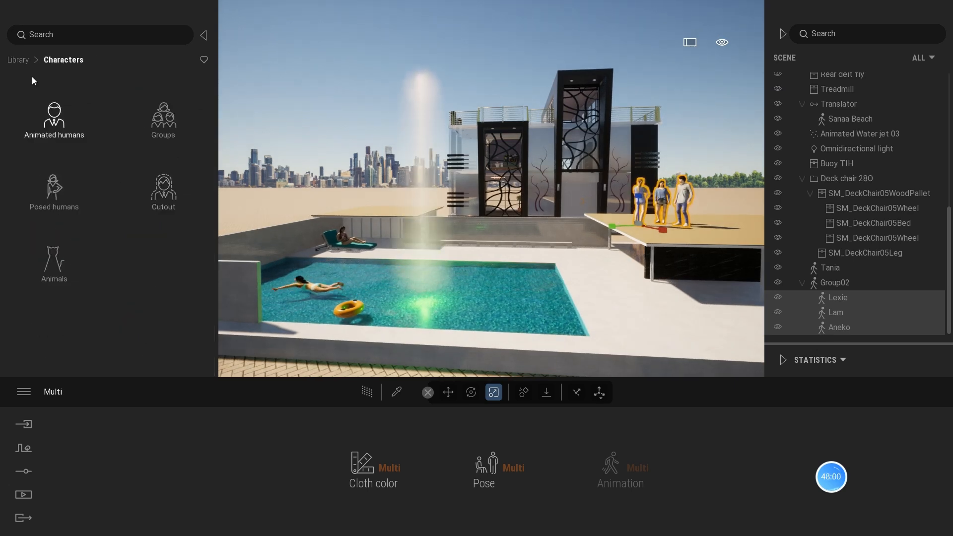
click(18, 60)
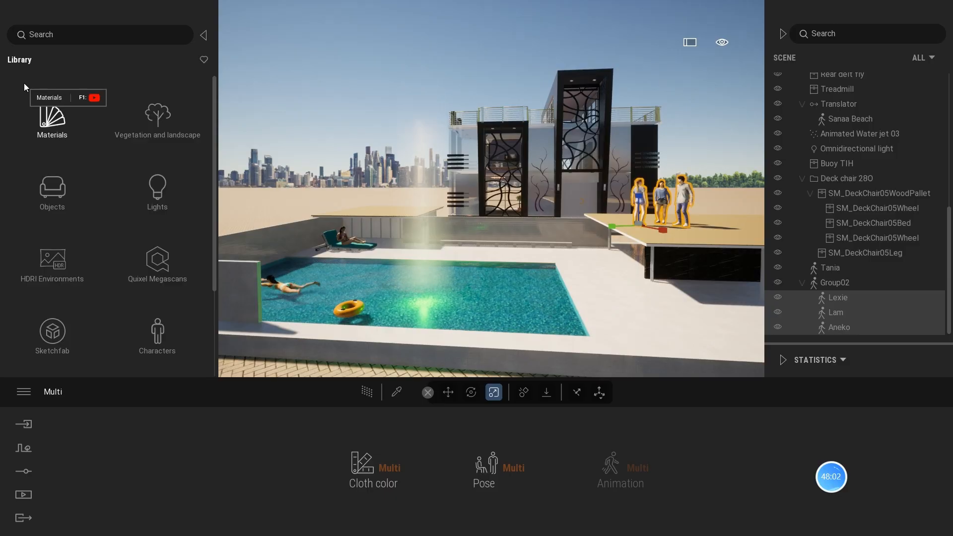
click(46, 185)
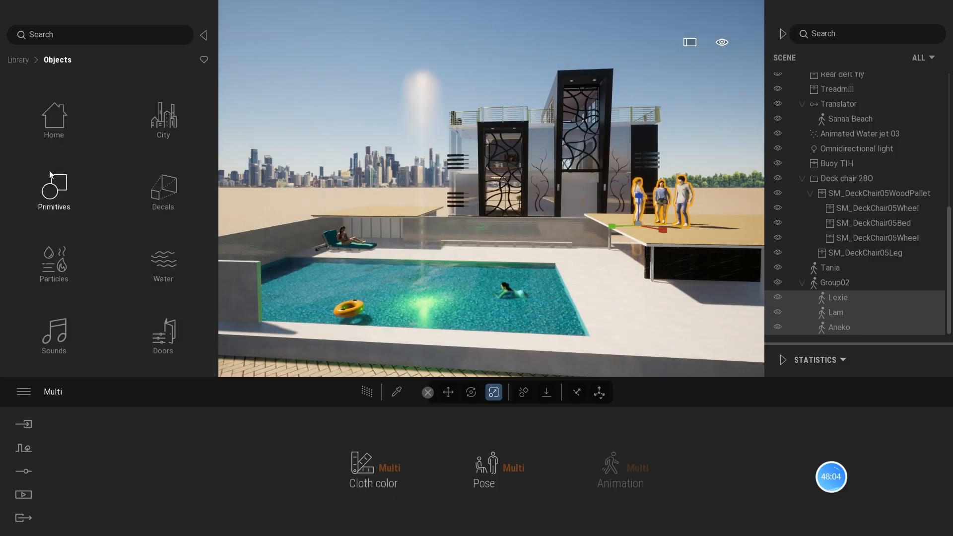
click(53, 124)
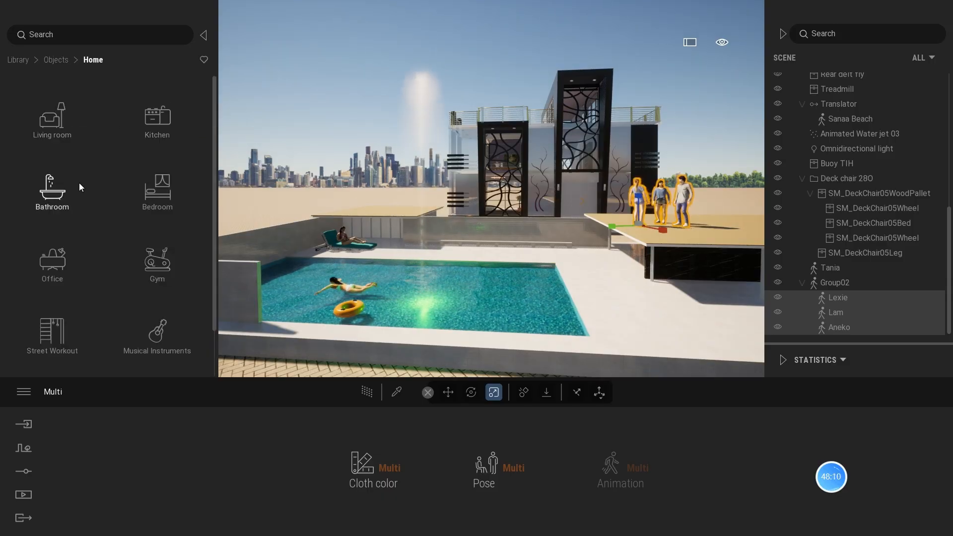
click(58, 124)
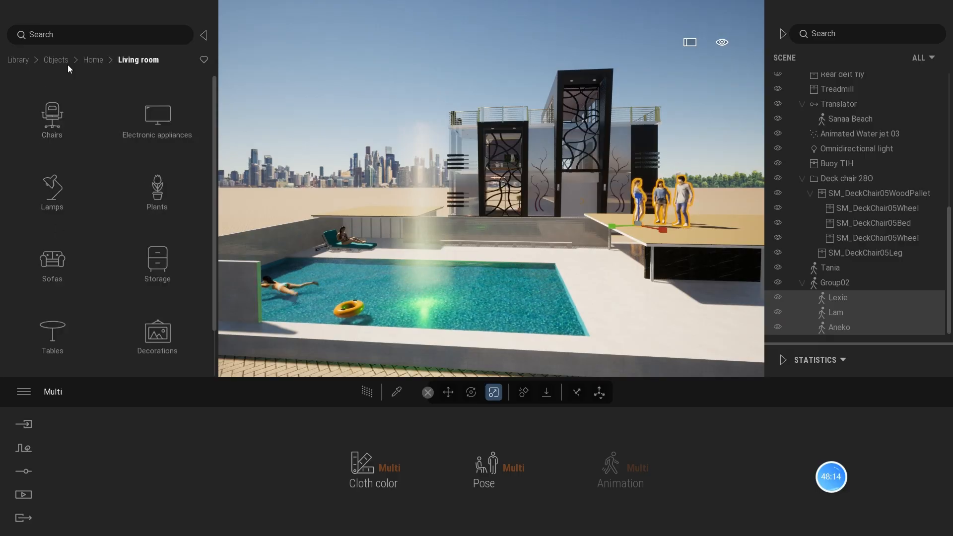
click(86, 61)
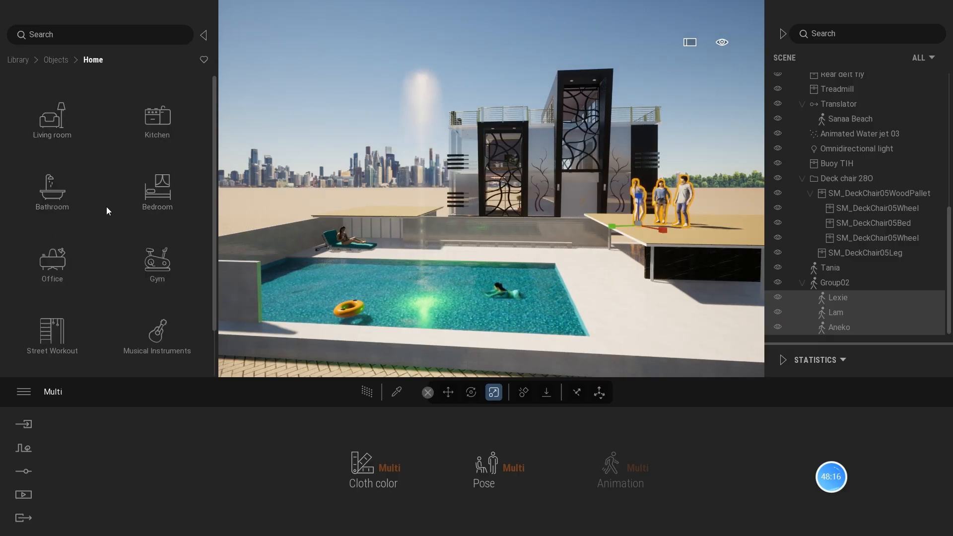
scroll(155, 251, down, 1)
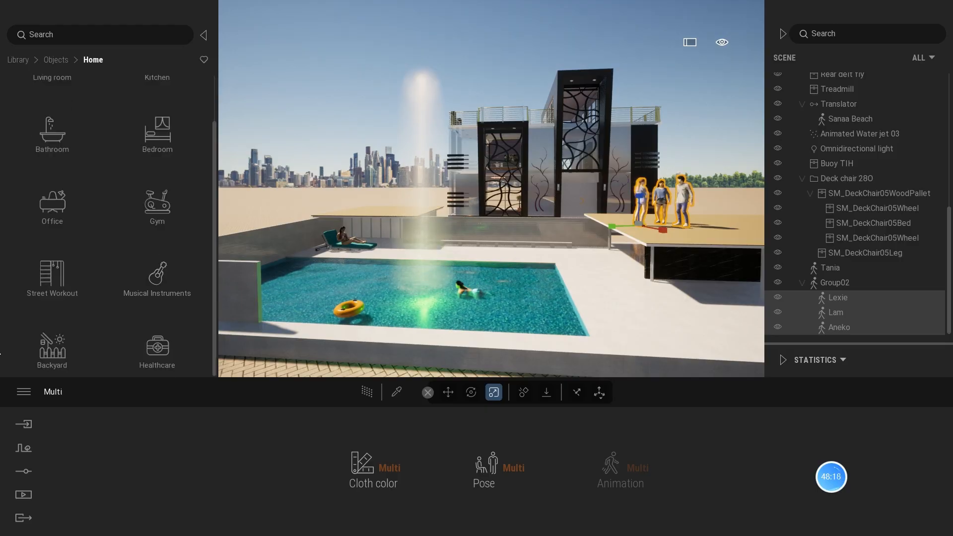
click(53, 349)
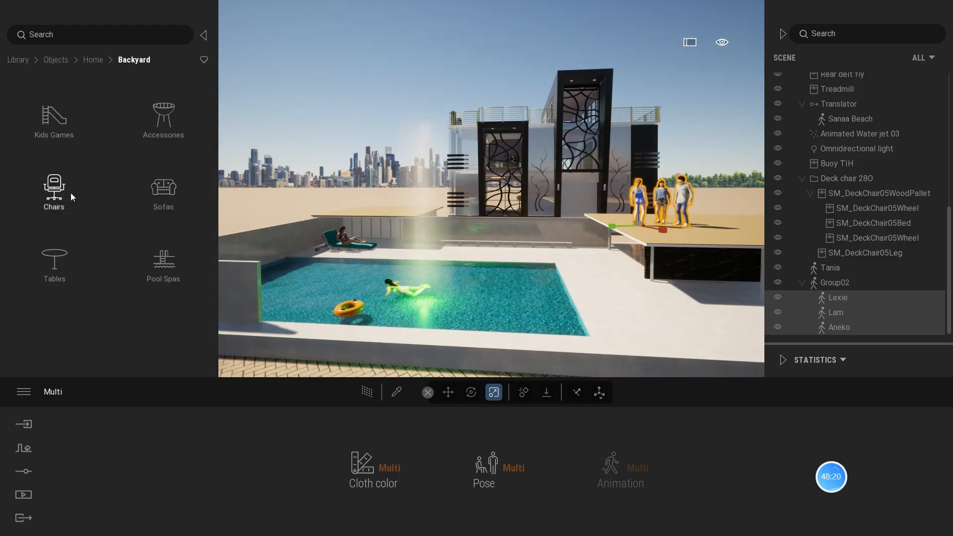
click(166, 194)
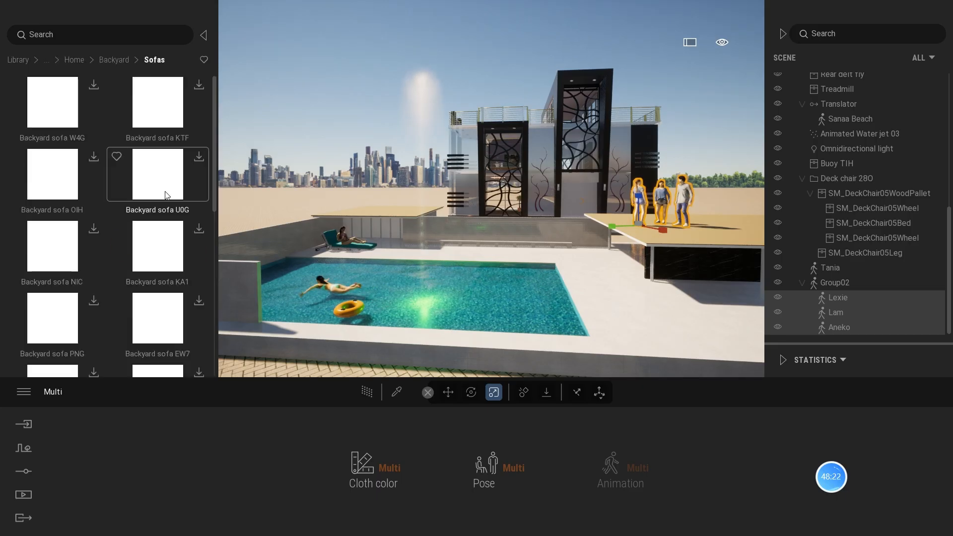
- Place Backyard sofa BXR on the tan roof next to the three people and rotate it so its open side faces the camera
scroll(119, 168, down, 1)
scroll(121, 173, down, 2)
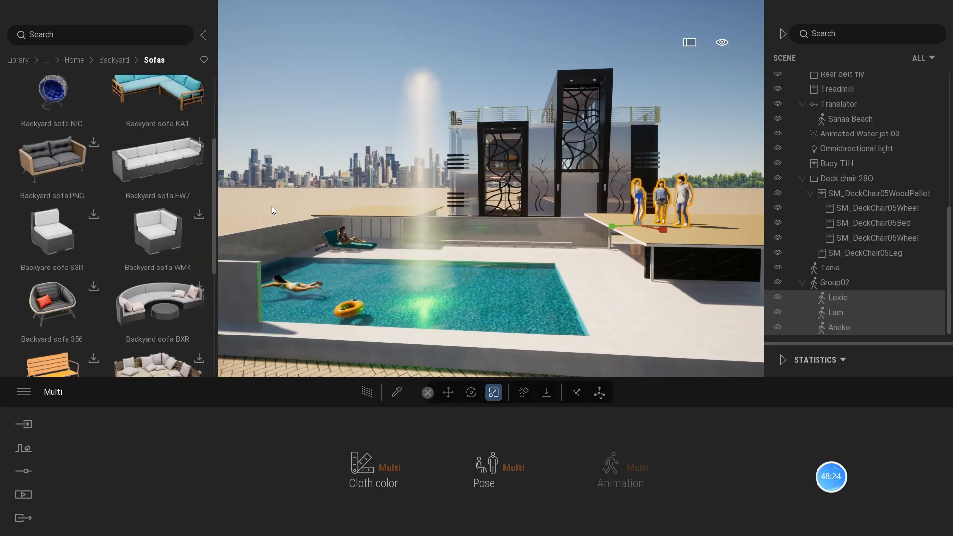
key(s)
mouse_move(697, 270)
right_down()
mouse_move(710, 270)
mouse_move(698, 269)
right_up()
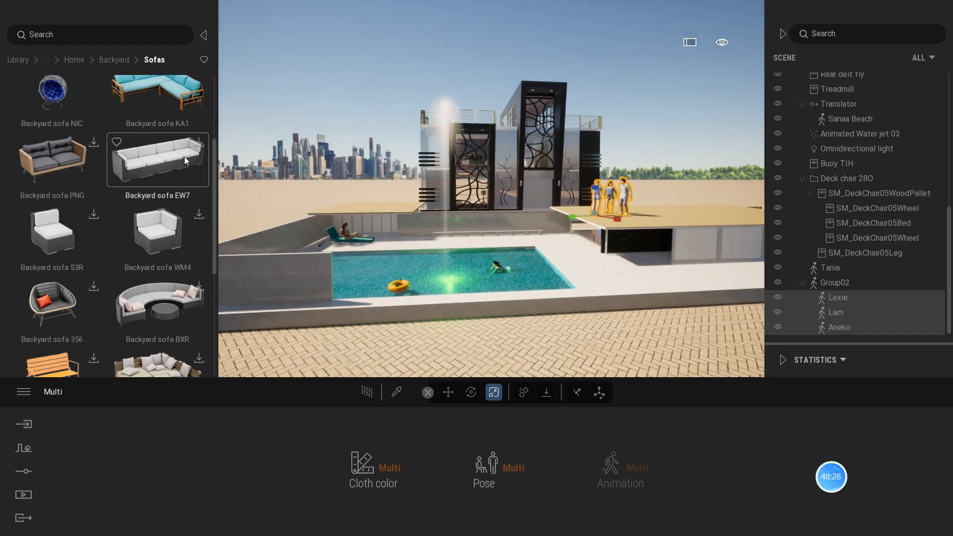
scroll(163, 288, down, 1)
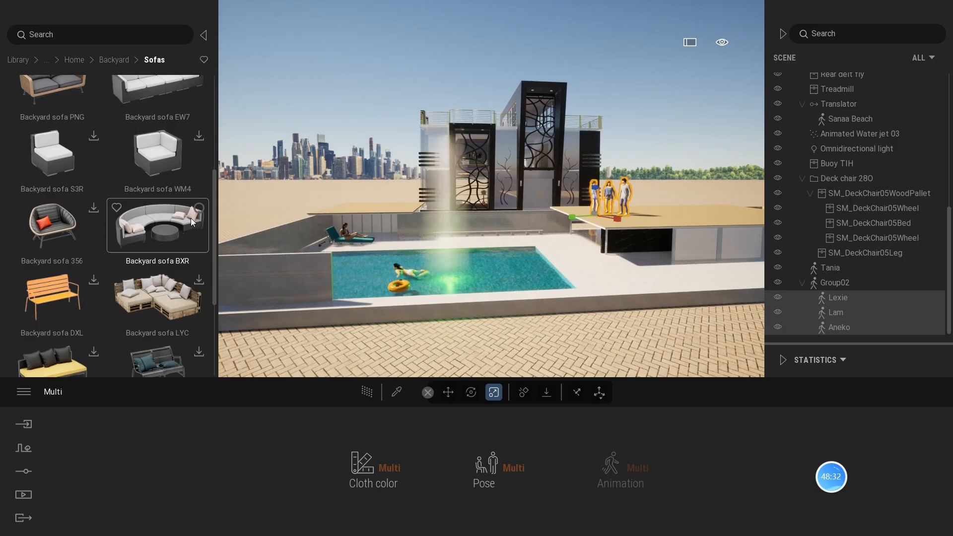
drag(162, 216, 682, 212)
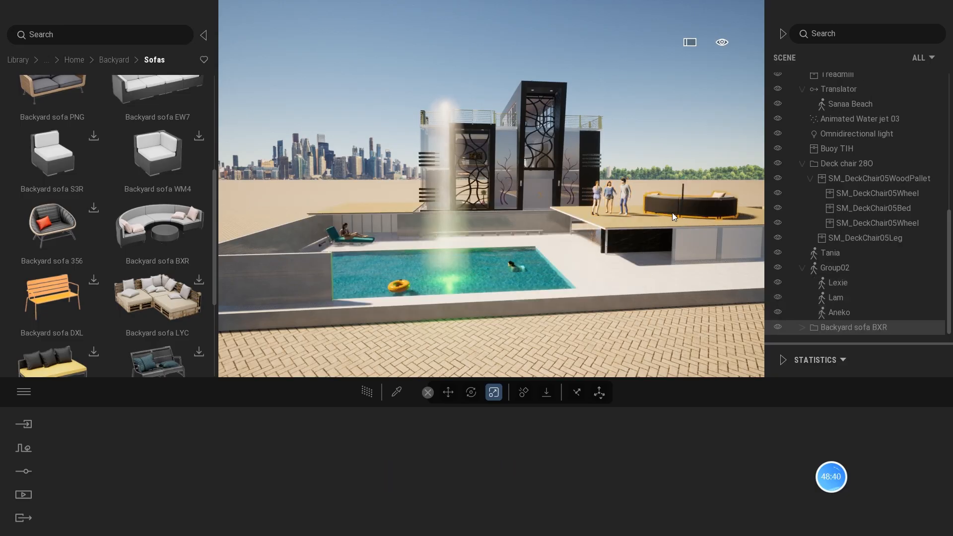
click(472, 394)
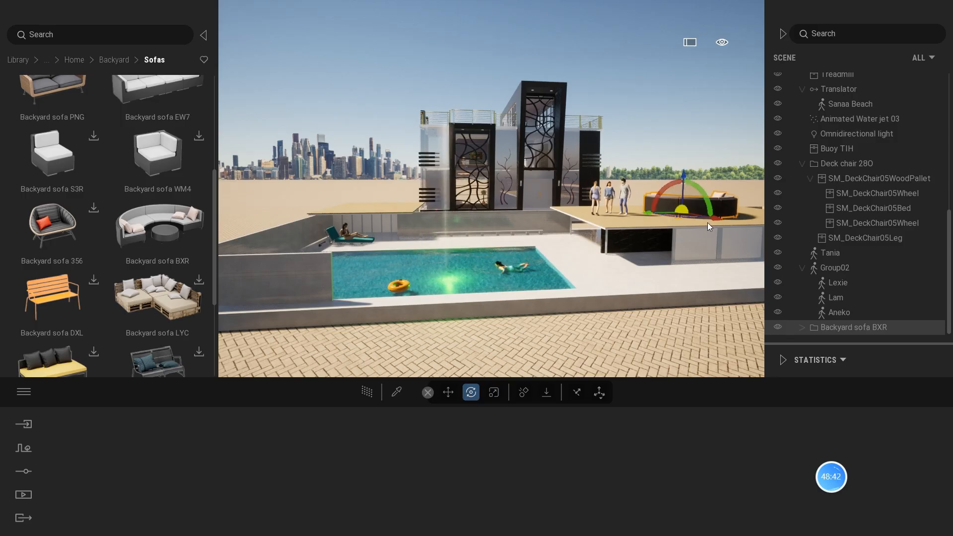
drag(672, 214, 780, 229)
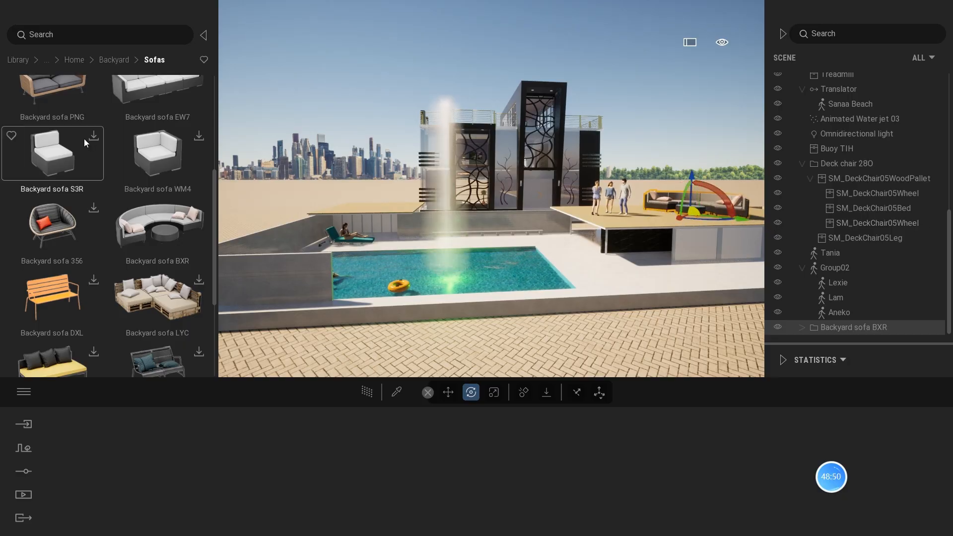
- Place Sunshade YDT from the Backyard Accessories on the tan roof over the curved sofa
click(80, 60)
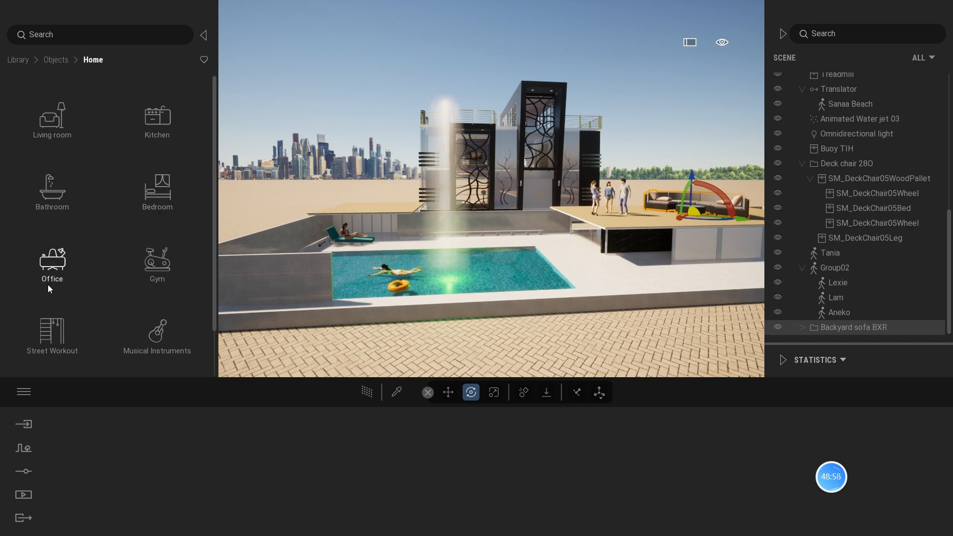
scroll(64, 338, down, 2)
click(59, 349)
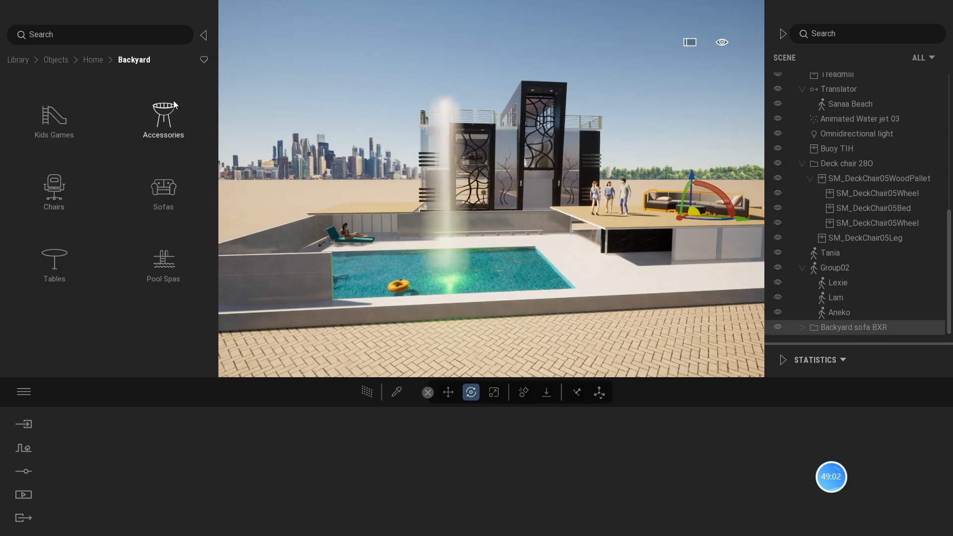
click(161, 121)
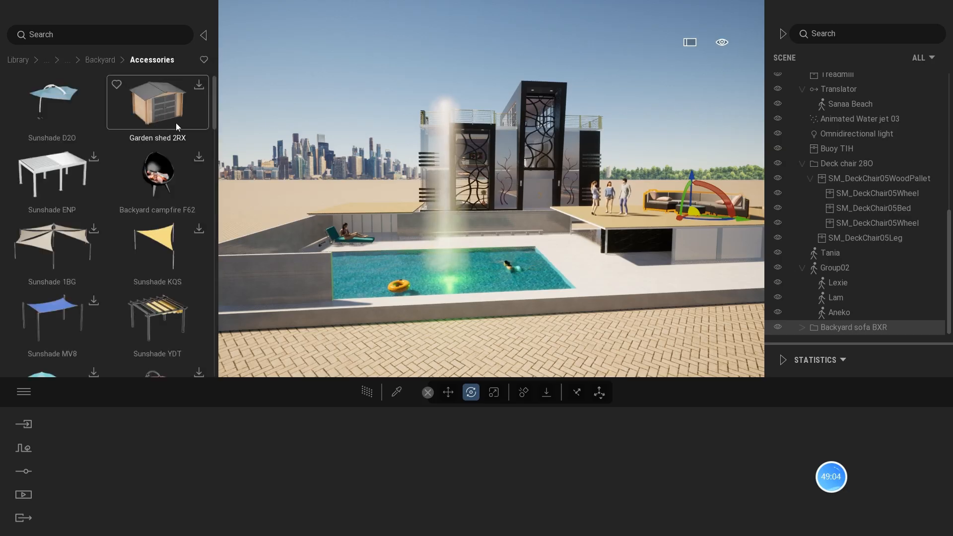
scroll(137, 254, down, 3)
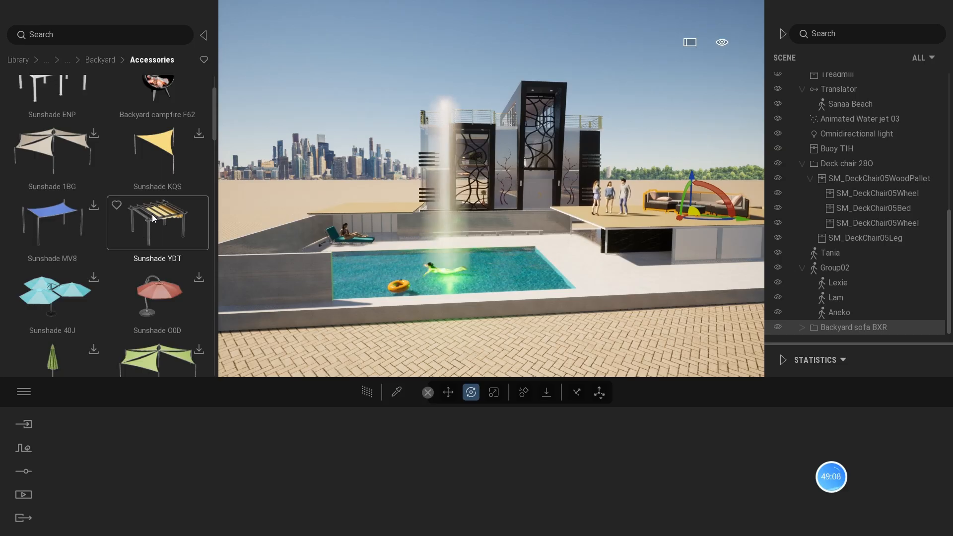
drag(156, 217, 677, 217)
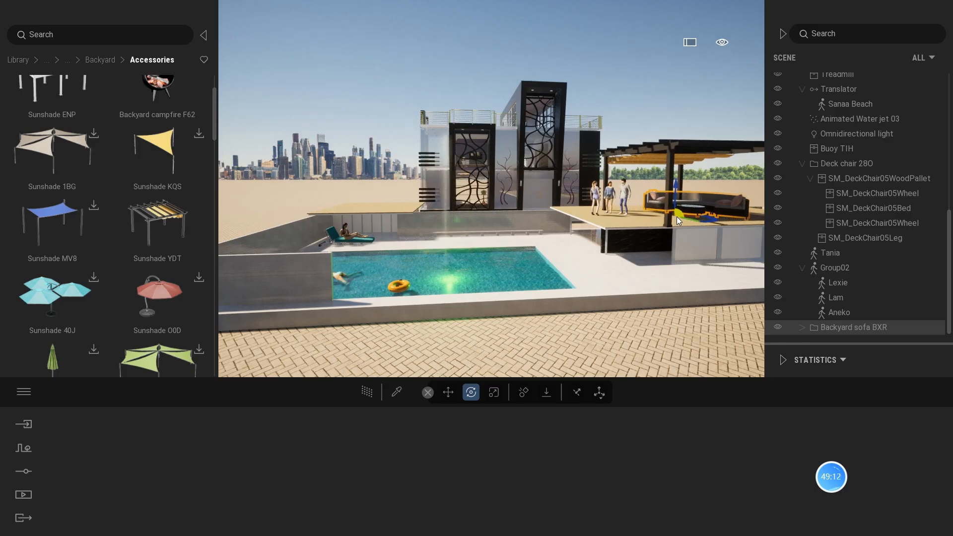
- Scale the sunshade over the sofa uniformly to 0.8
scroll(719, 213, down, 2)
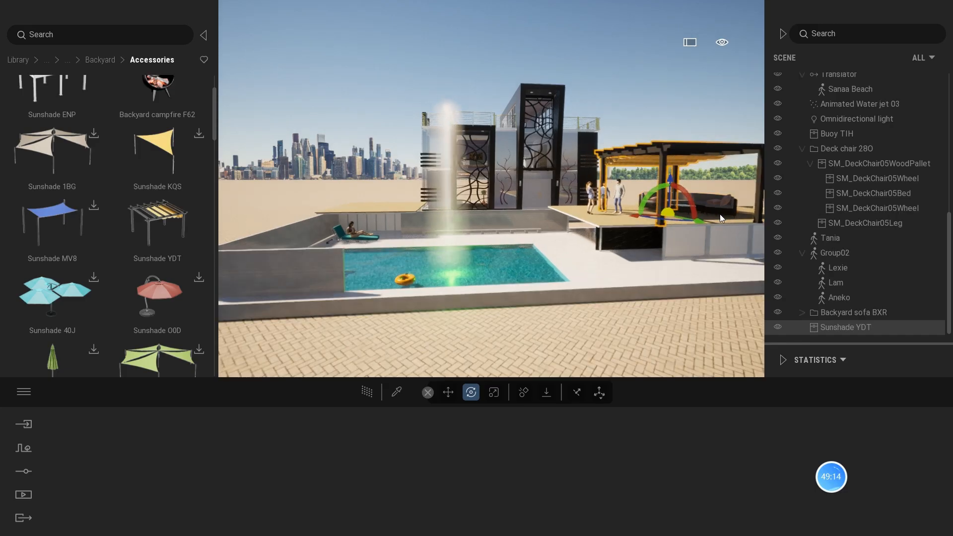
text(r)
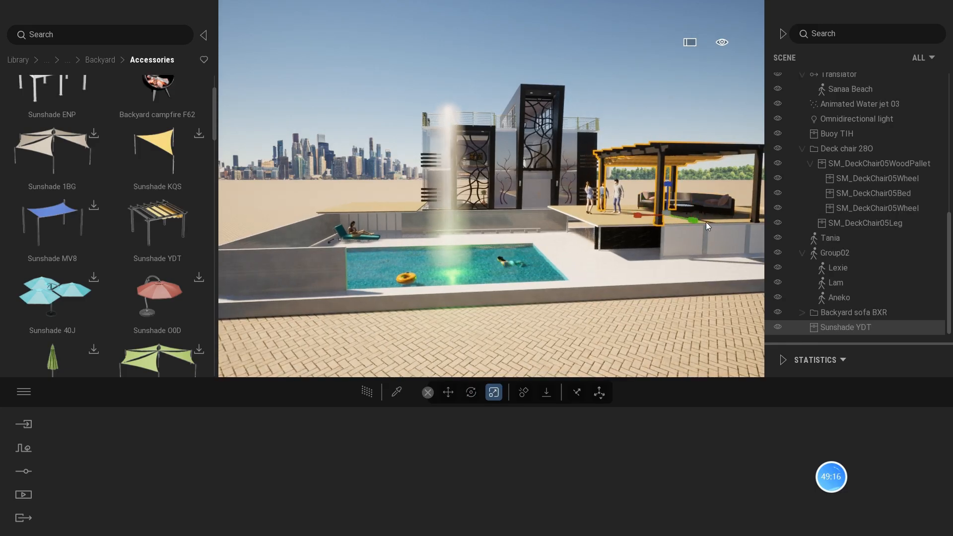
text(0)
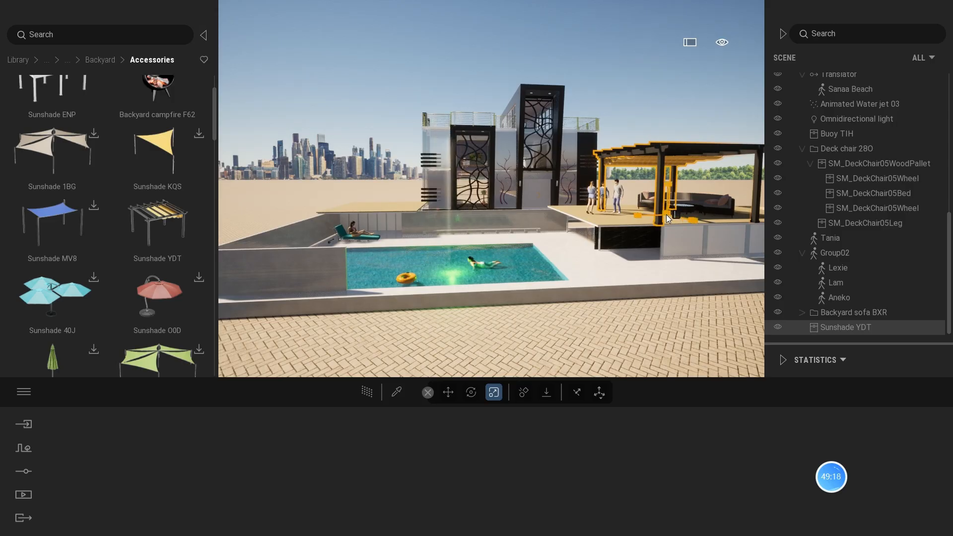
text(.8)
key(Return)
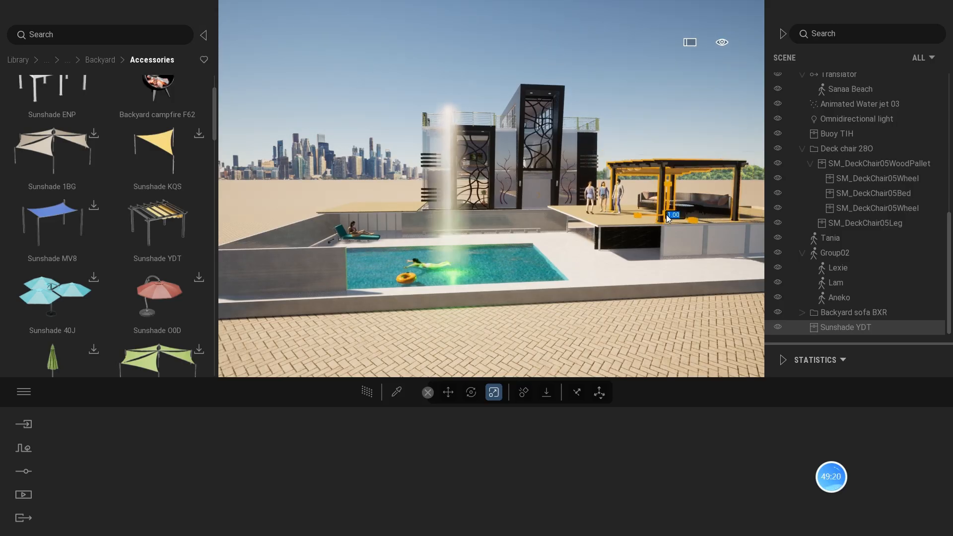
scroll(663, 225, up, 3)
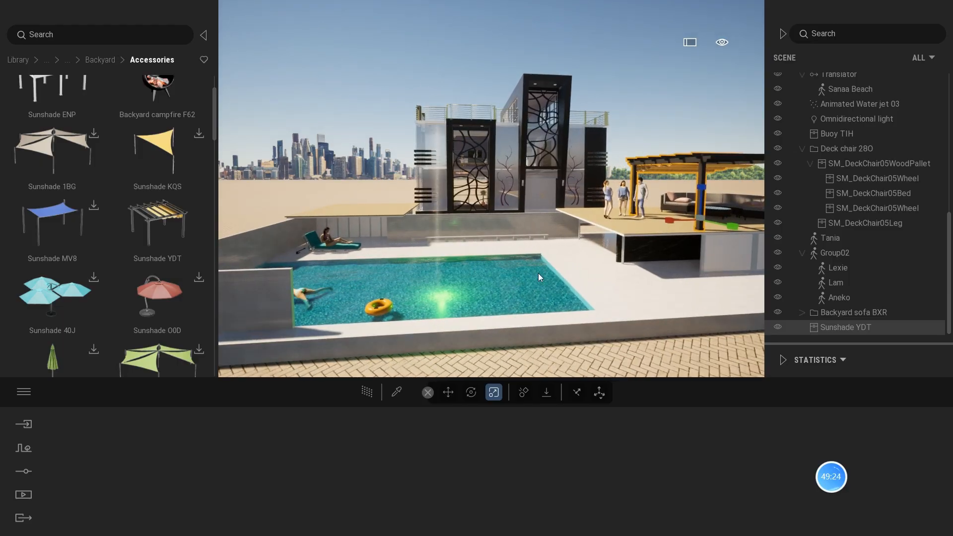
right_drag(621, 329, 593, 311)
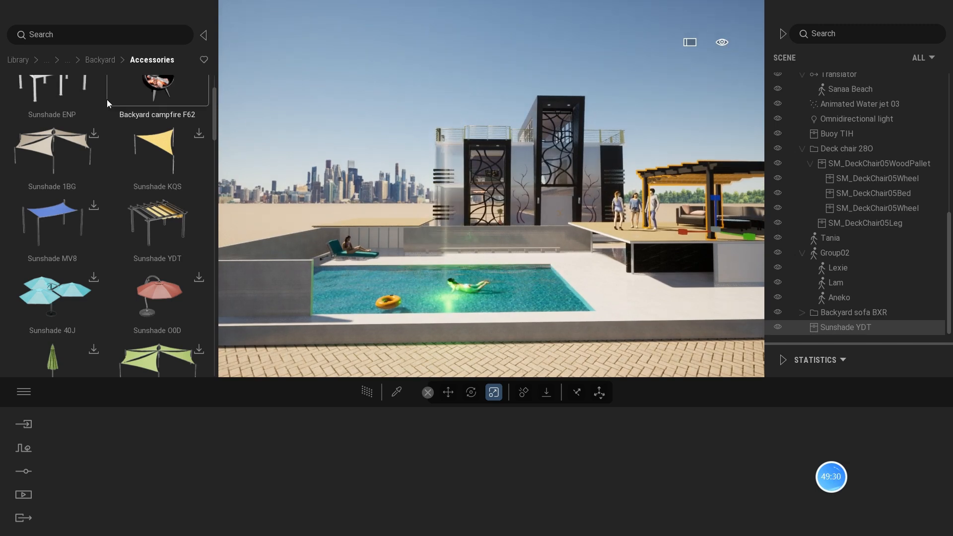
- Look through the Home and Backyard object categories for further items and return to Objects
click(94, 58)
click(50, 60)
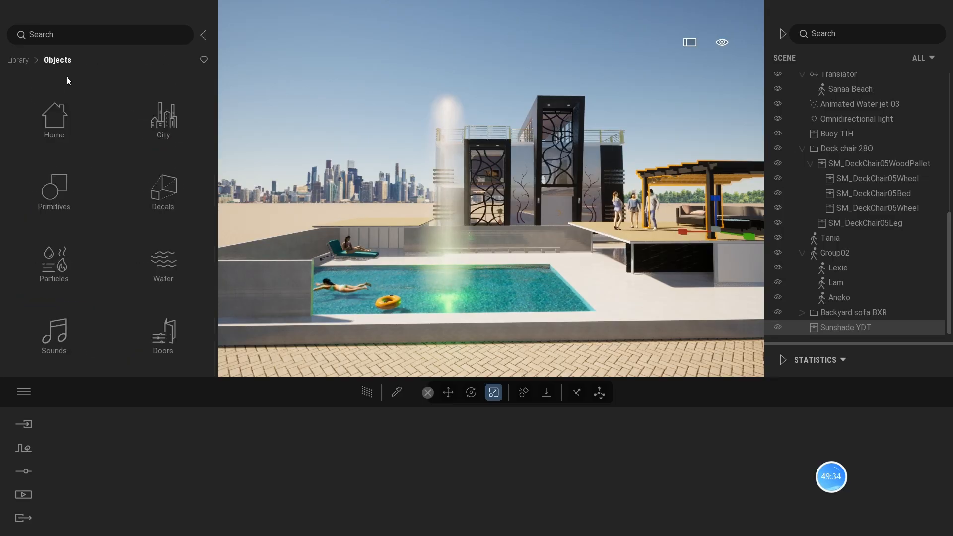
click(55, 123)
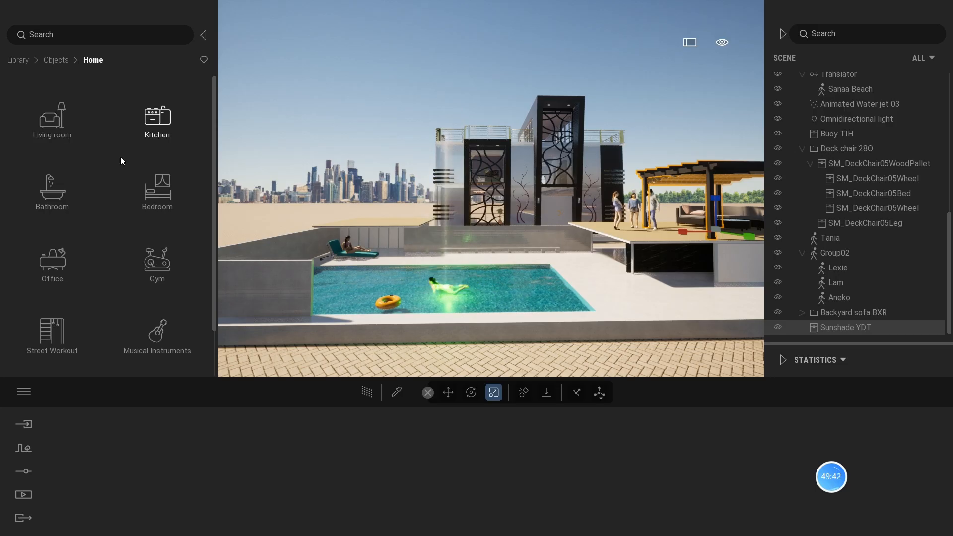
scroll(129, 192, down, 1)
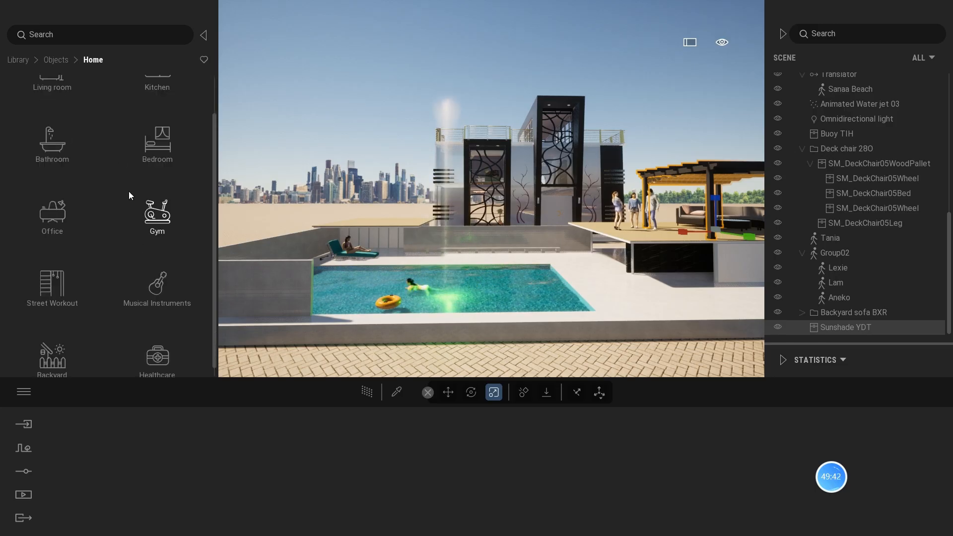
click(53, 348)
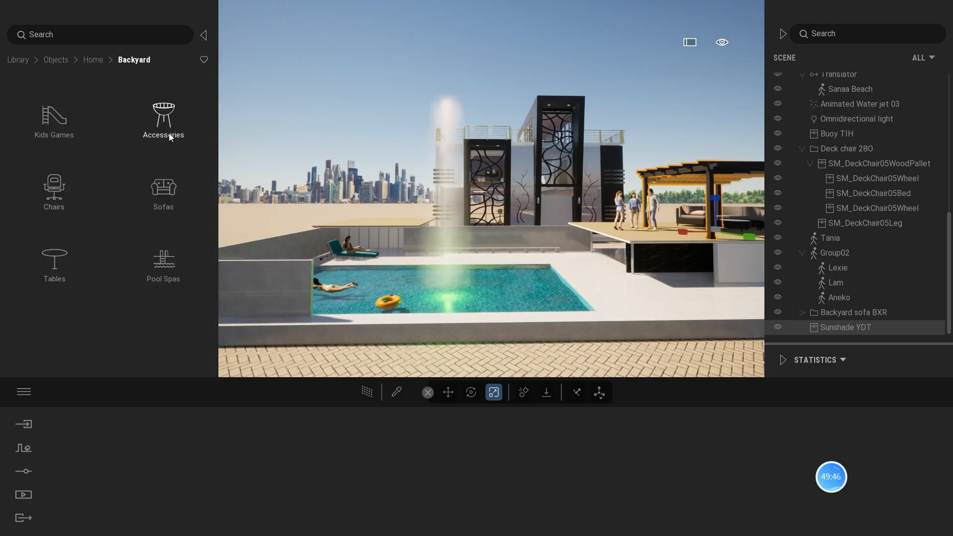
click(88, 60)
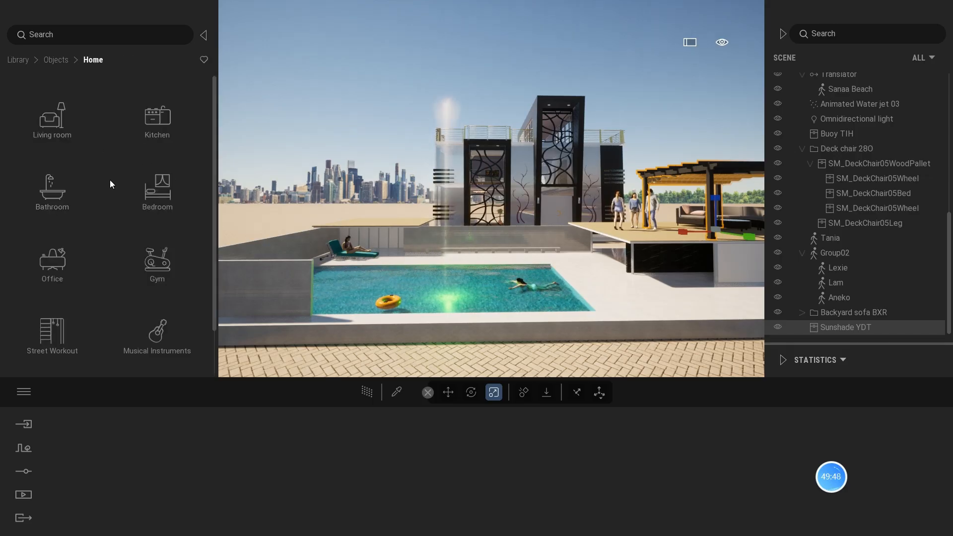
click(56, 61)
- Place the Enticing light from the City Streetlights at the front edge of the tan roof, in front of the sunshade
click(175, 127)
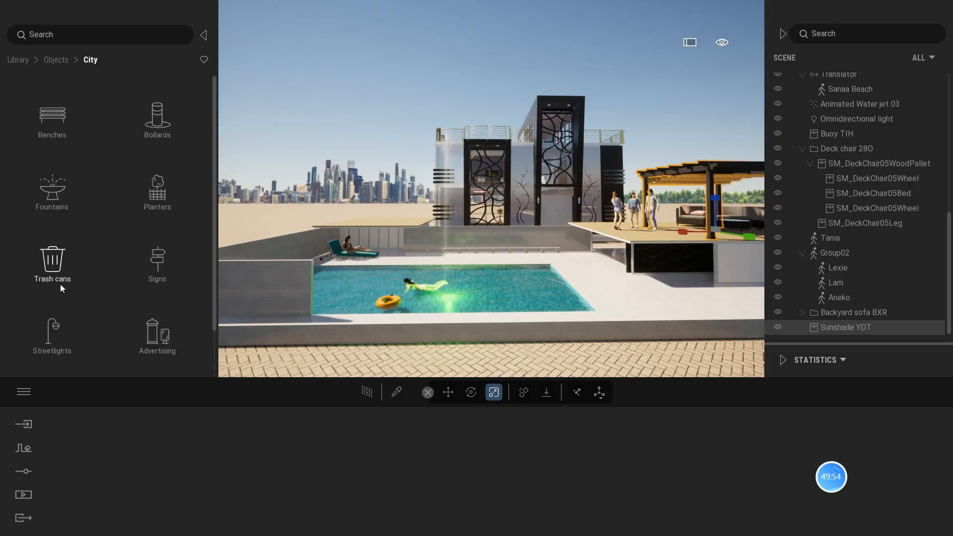
click(48, 332)
click(51, 258)
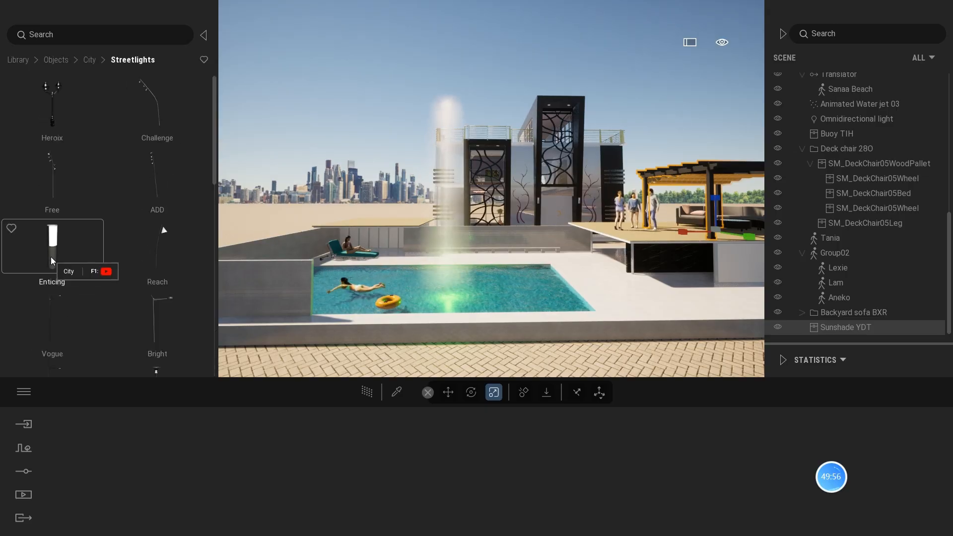
click(456, 255)
drag(456, 254, 677, 245)
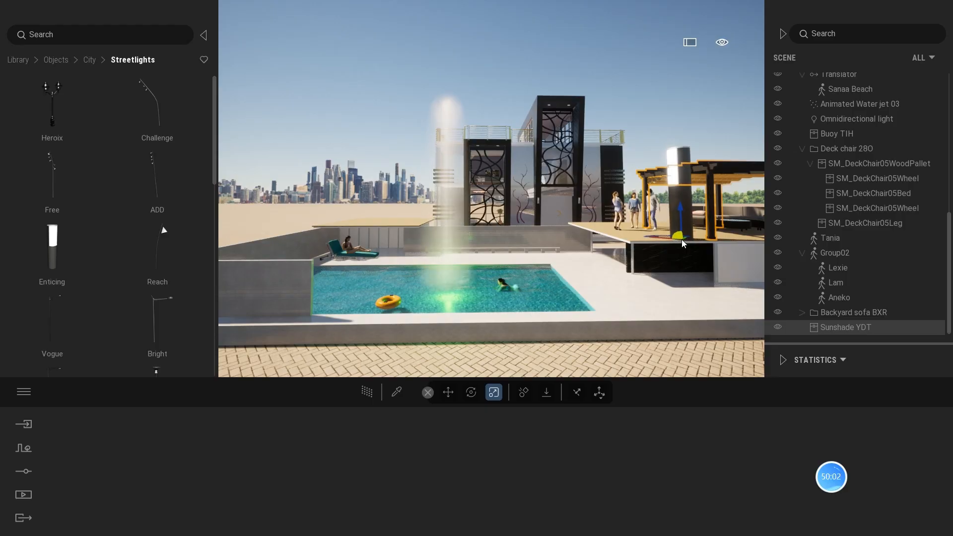
click(681, 240)
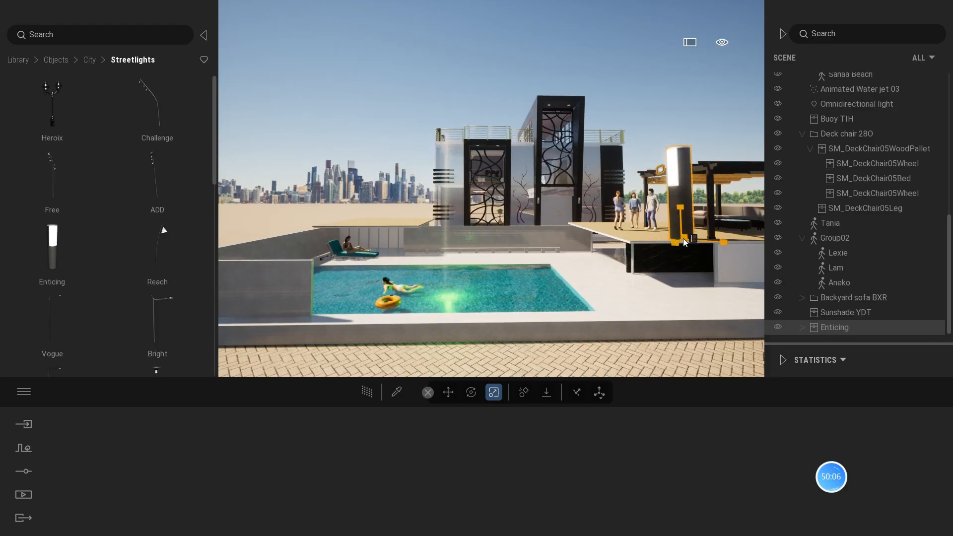
- Scale the Enticing streetlight on the roof down to slightly below the height of the three people and rotate it about its vertical axis
drag(683, 238, 683, 239)
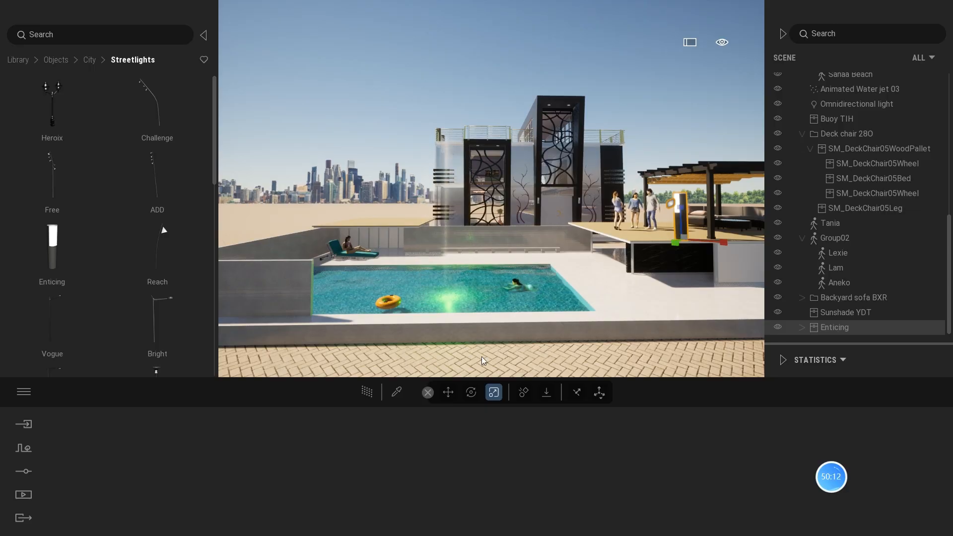
click(474, 392)
drag(681, 243, 728, 248)
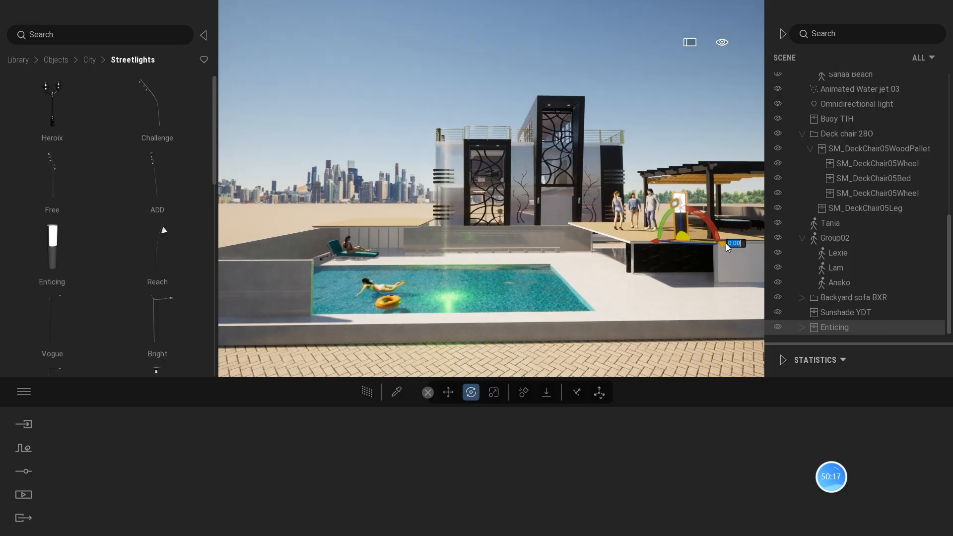
key(r)
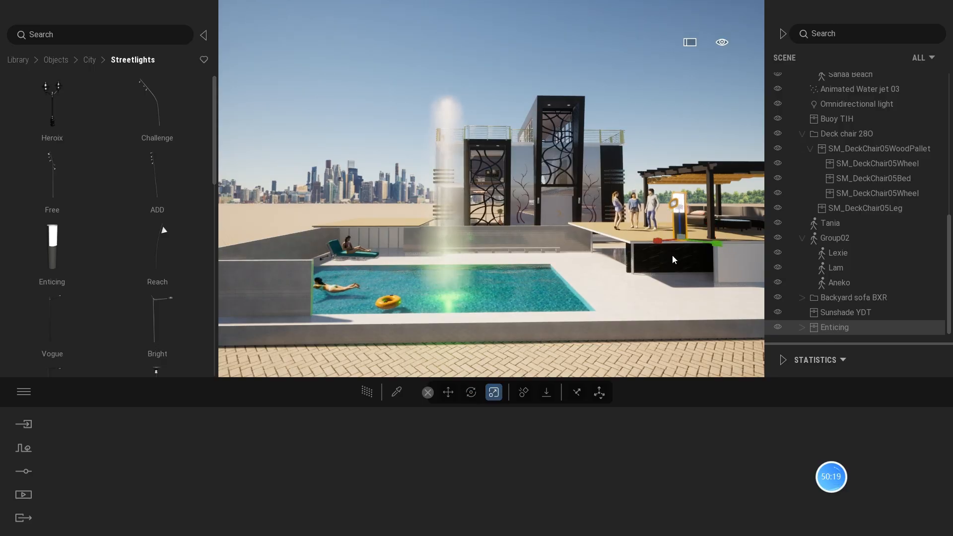
drag(712, 245, 672, 239)
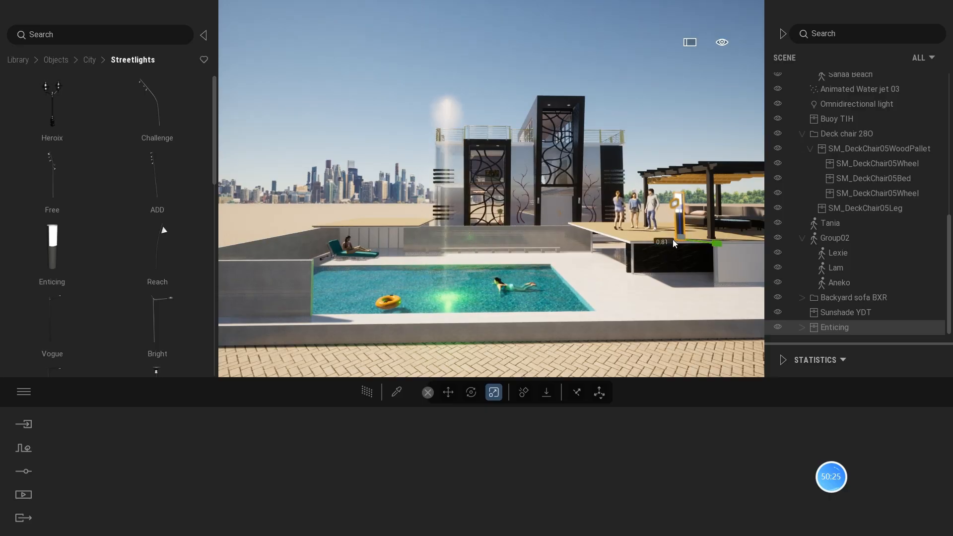
click(678, 207)
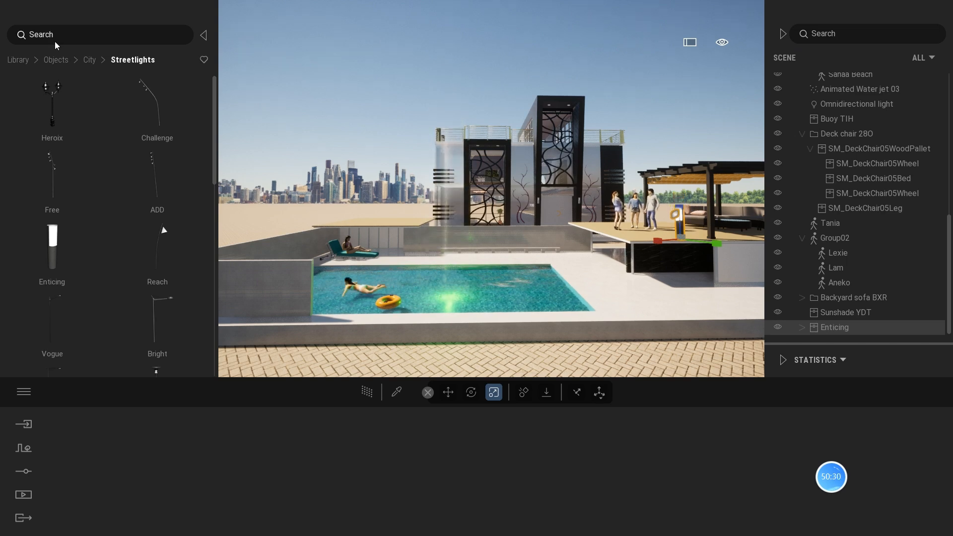
- Change the scene's time of day to night so the lights can be judged
click(722, 42)
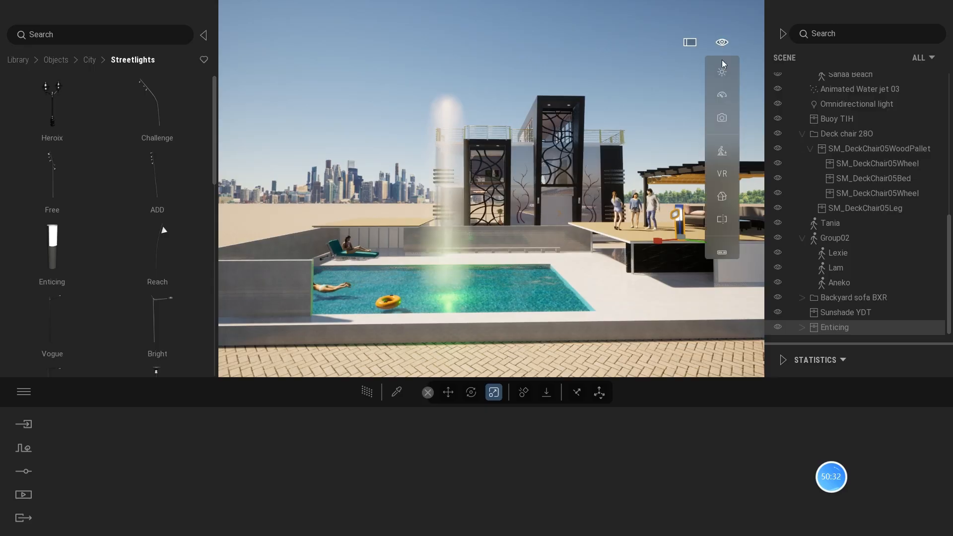
click(721, 72)
drag(665, 127, 661, 158)
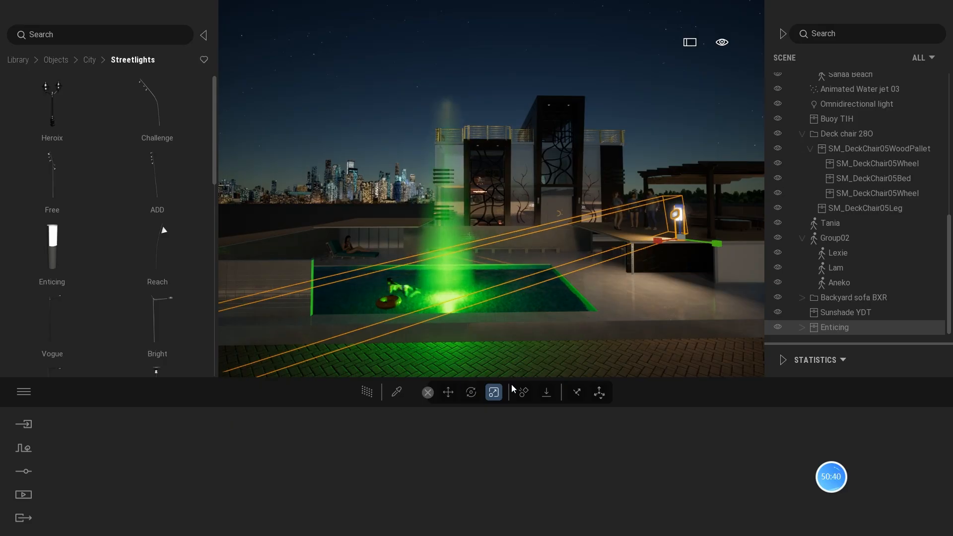
- Try to redirect the light beam of the roof-edge streetlight by rotating the lamp
click(471, 392)
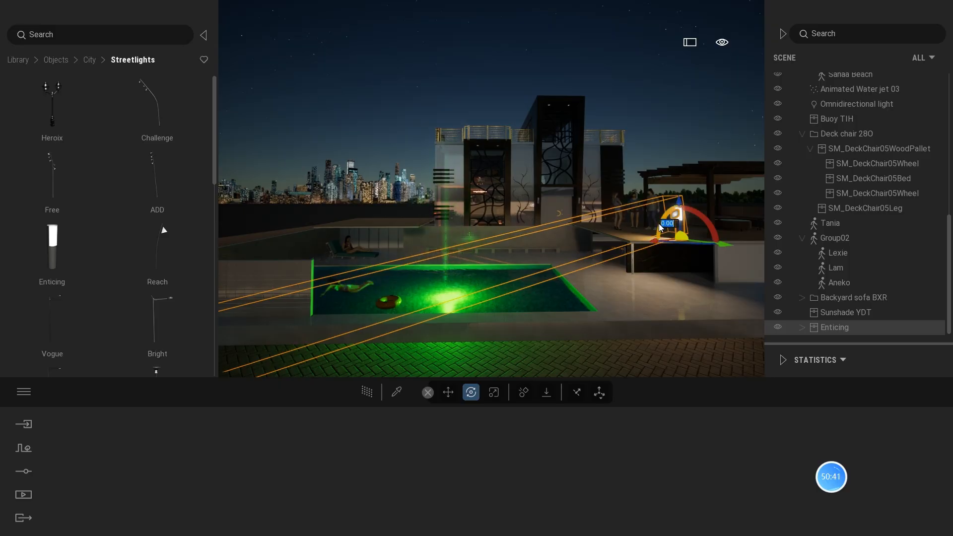
drag(660, 226, 661, 225)
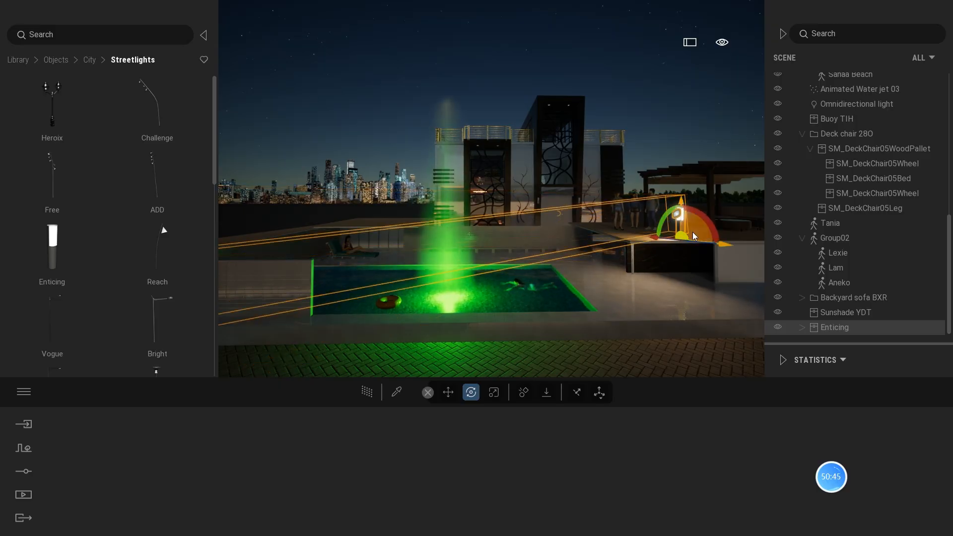
drag(669, 204, 666, 210)
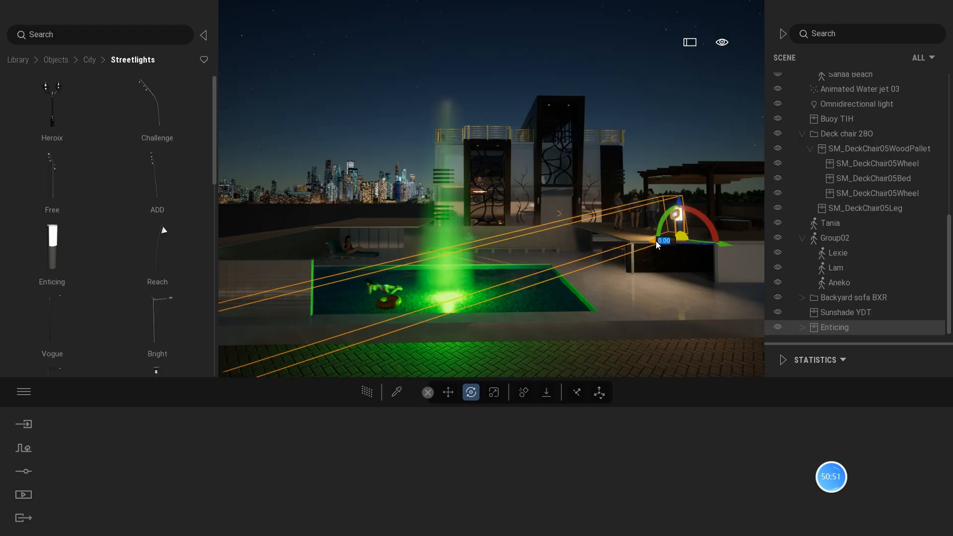
- Shift the roof-edge streetlight slightly toward the sunshade, make an instance of it and place that on the roof's other side beside the people
drag(656, 240, 683, 232)
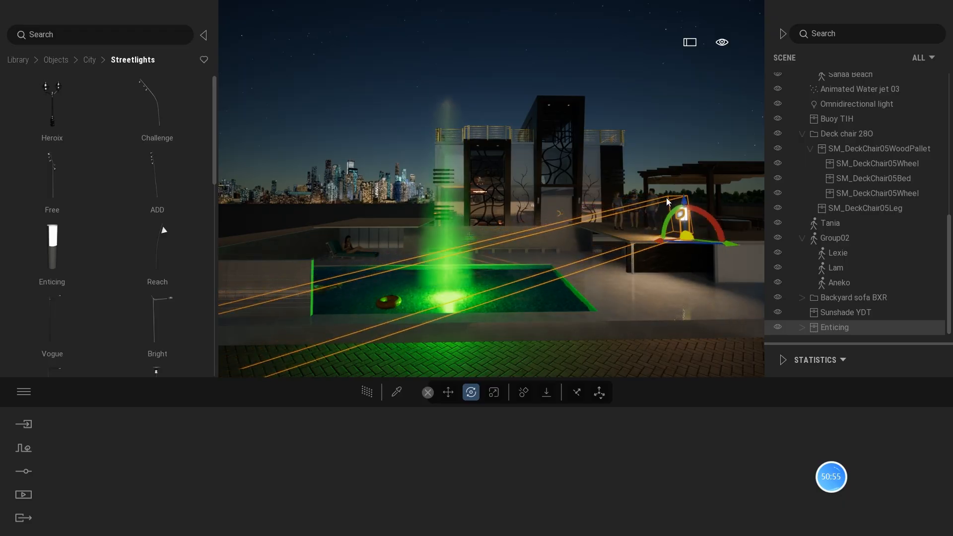
key(ctrl+v)
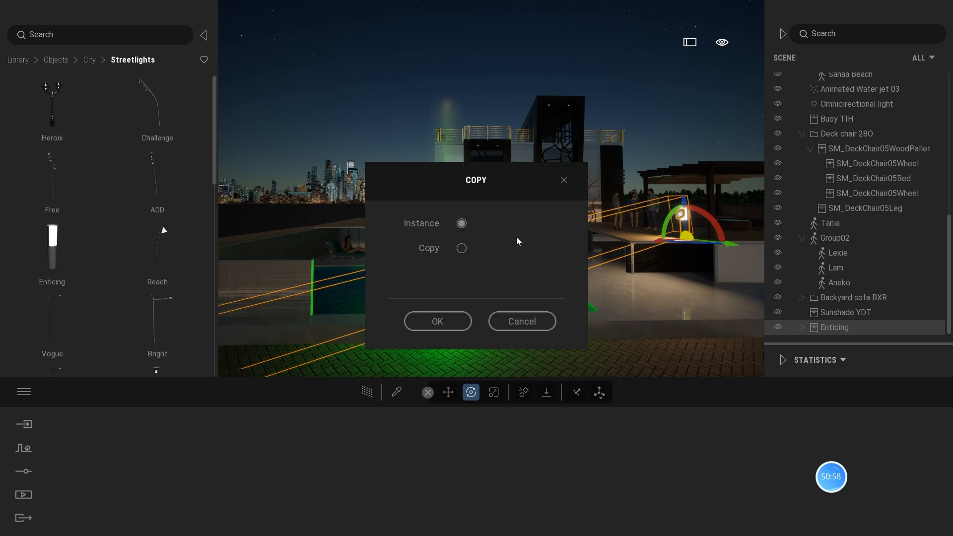
click(438, 321)
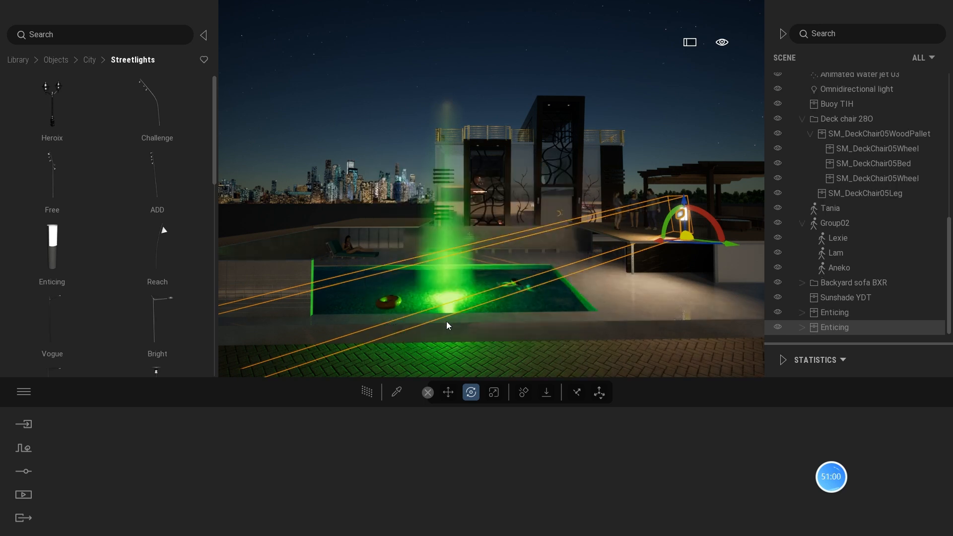
click(448, 392)
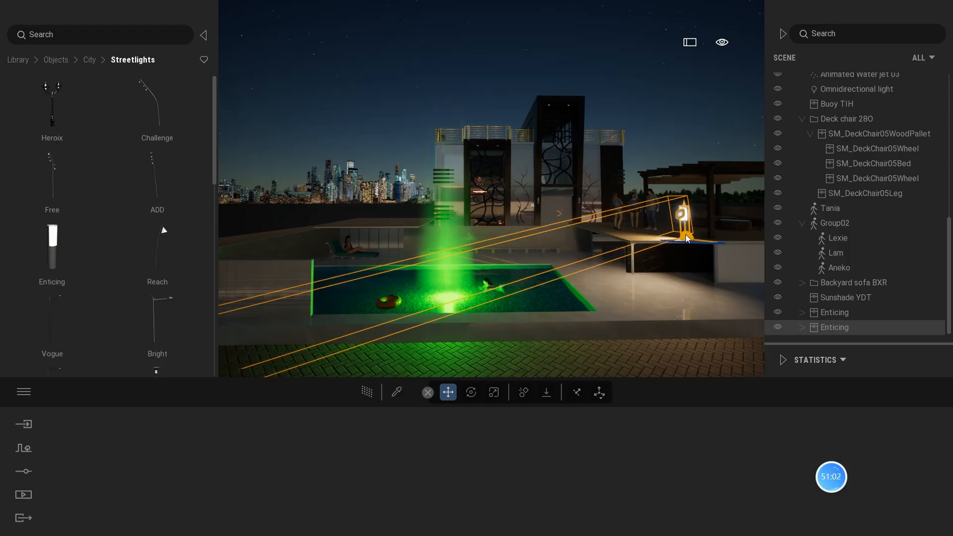
drag(686, 234, 593, 227)
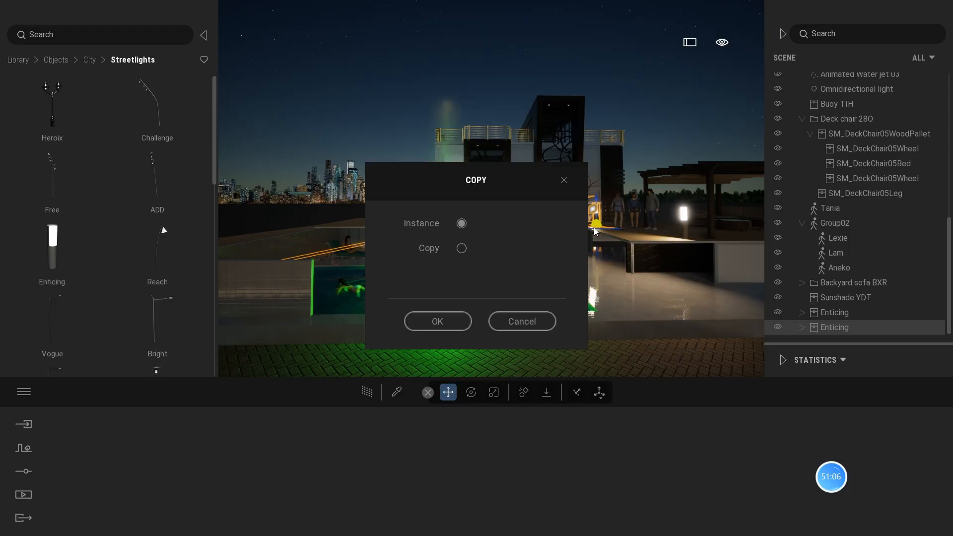
- Make an independent copy of the streetlight beside the people and place it on the wall top behind the deck chair
click(462, 248)
click(438, 322)
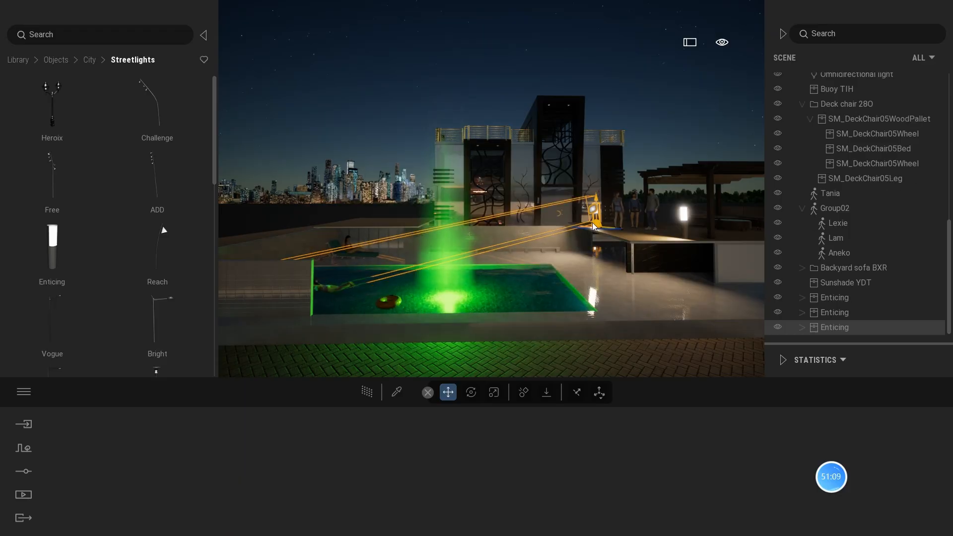
drag(590, 224, 350, 228)
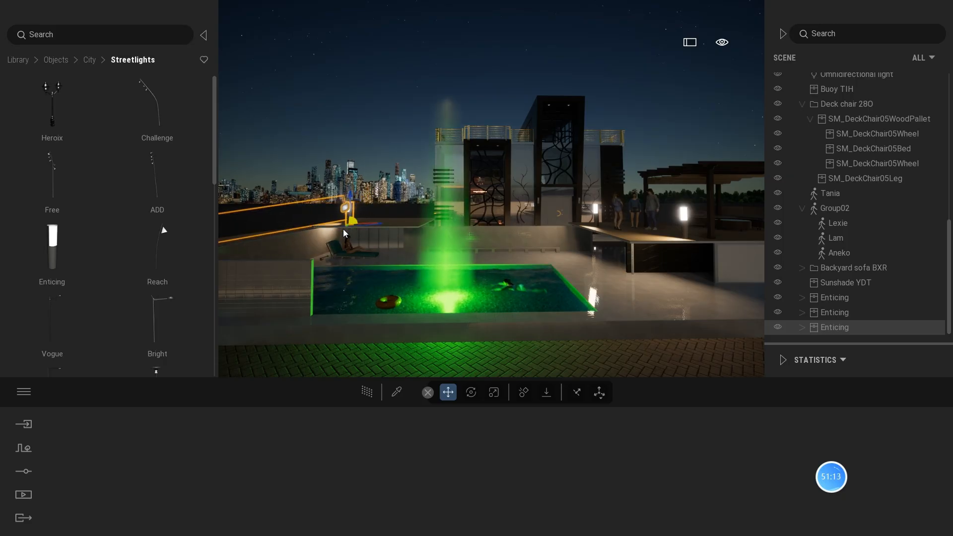
- Make an independent copy of the streetlight behind the deck chair and place it farther along the same wall toward the water jet
key(ctrl+v)
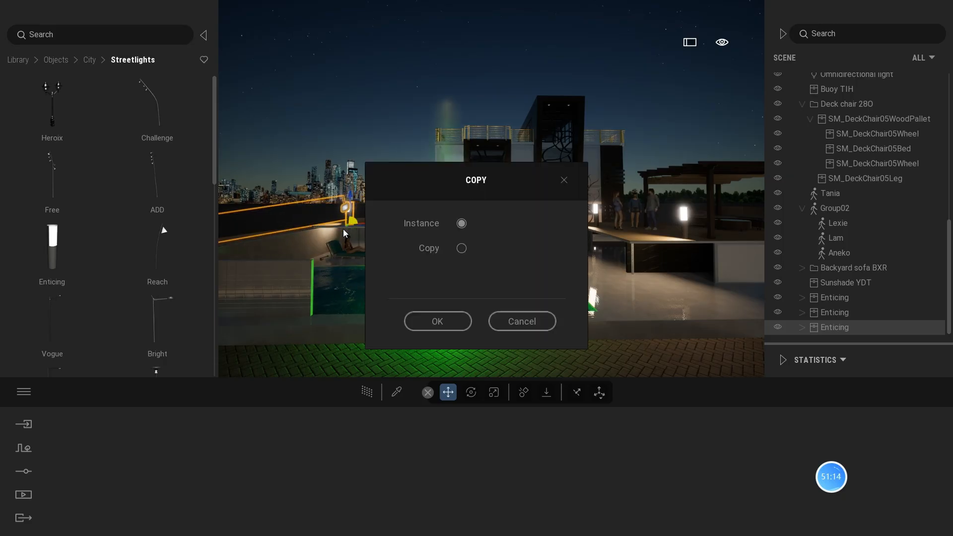
click(463, 249)
click(434, 322)
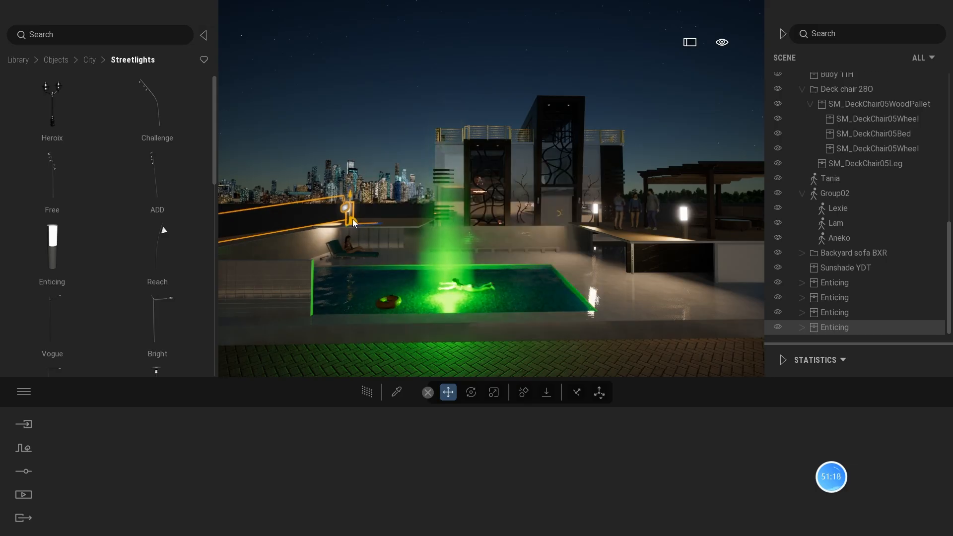
drag(354, 222, 416, 227)
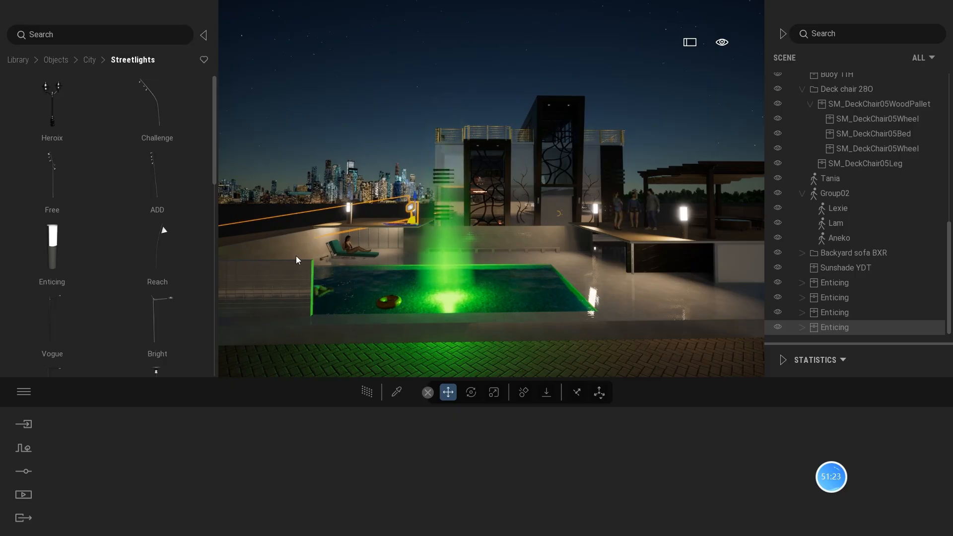
- Make another independent copy of the Enticing streetlight and place it at the pool's front corner near the brick paving
key(ctrl+v)
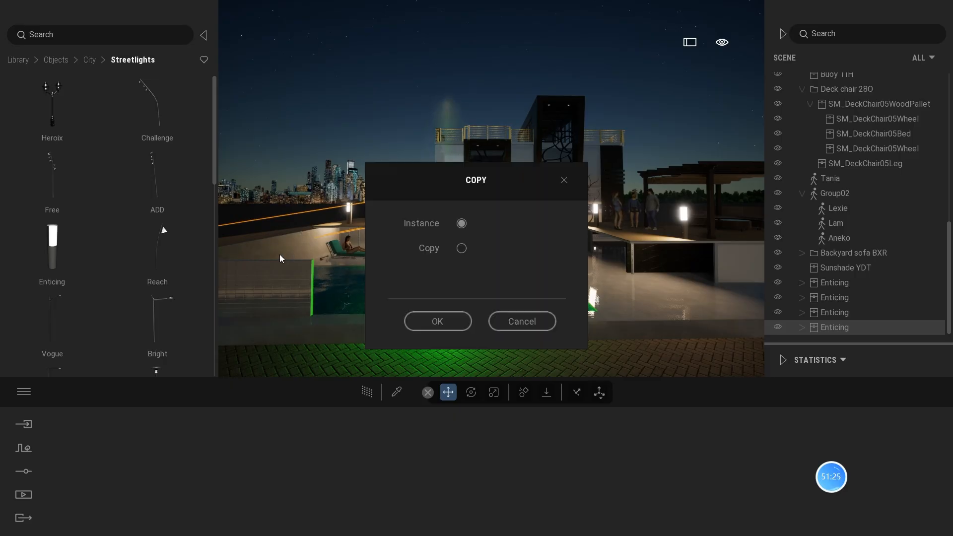
click(457, 250)
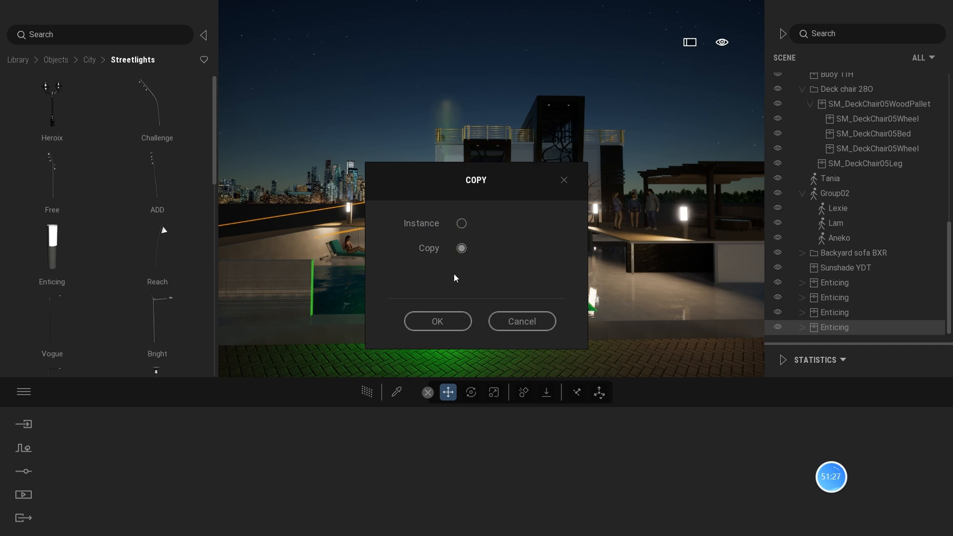
click(444, 321)
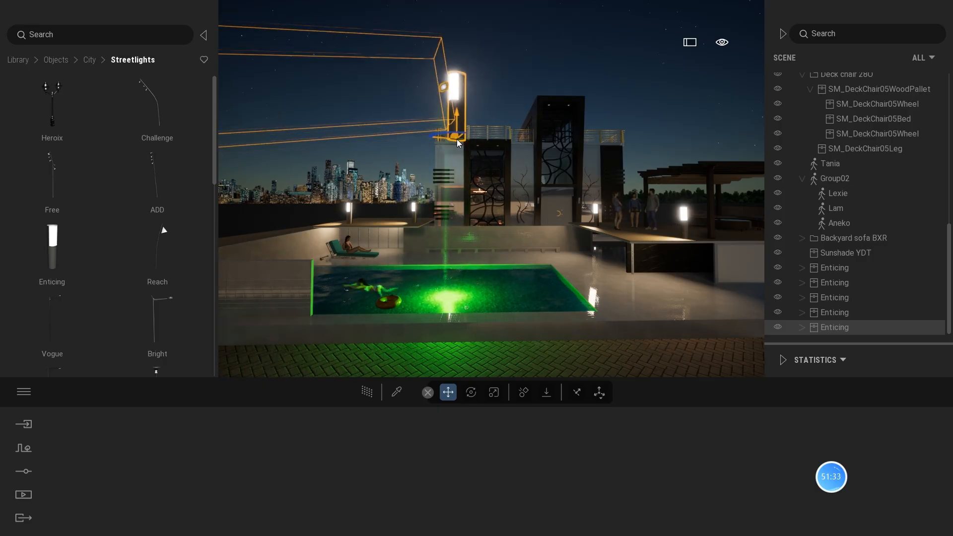
click(457, 140)
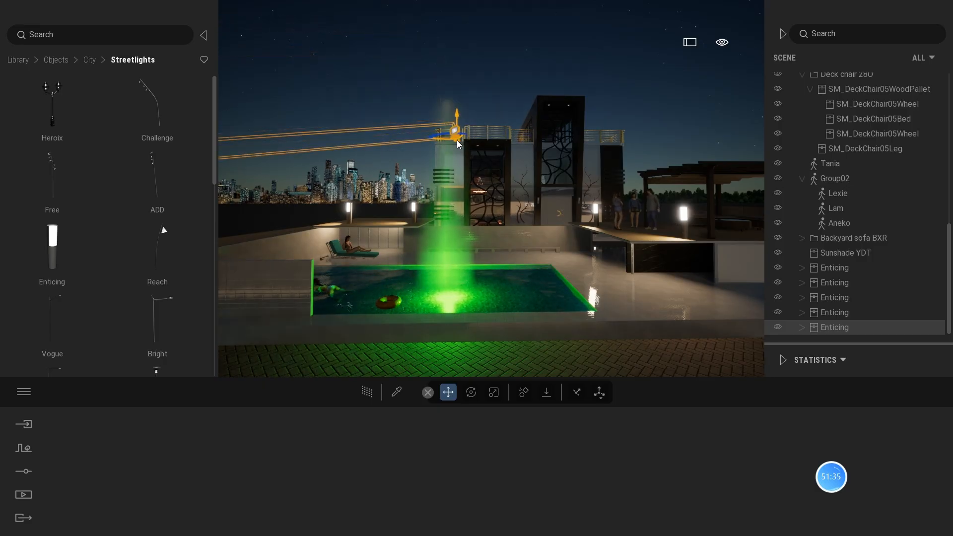
drag(456, 140, 603, 317)
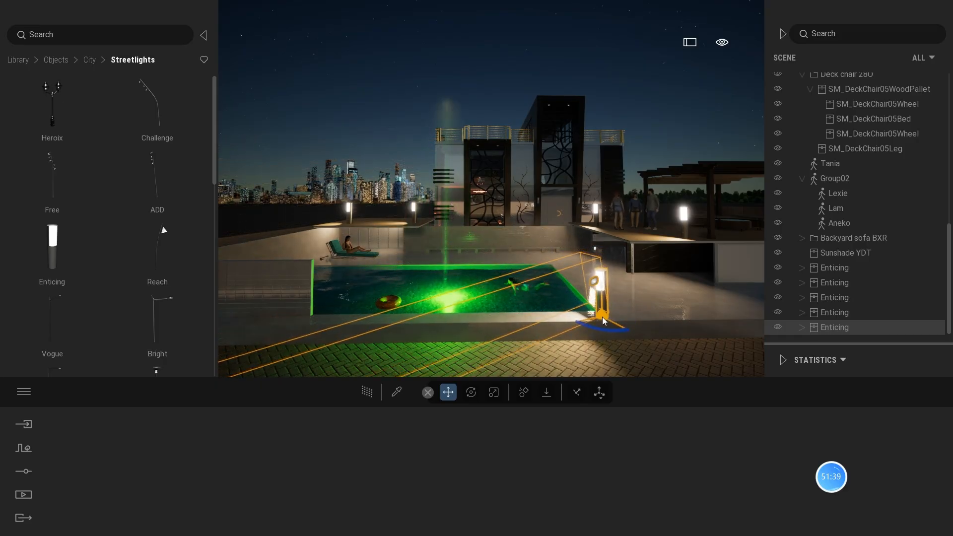
click(494, 392)
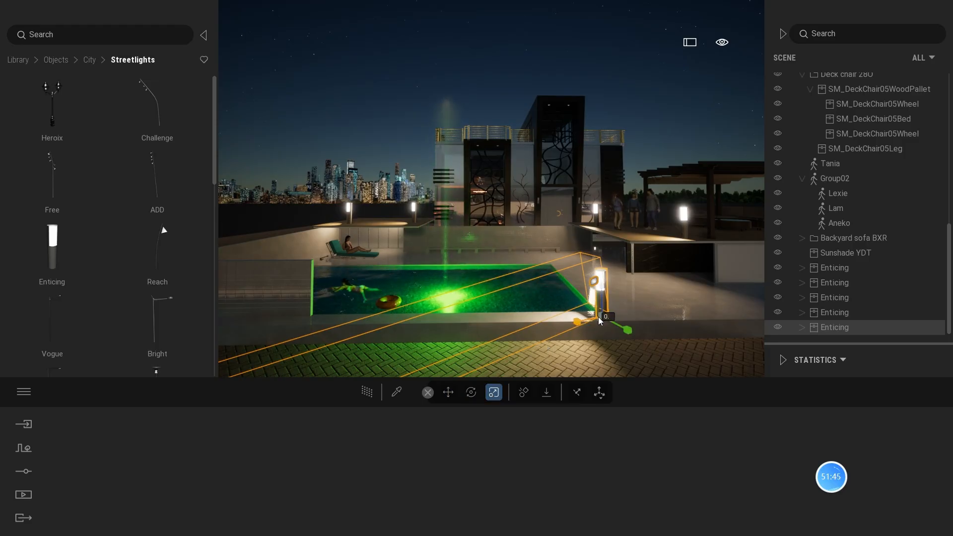
text(7)
key(Tab)
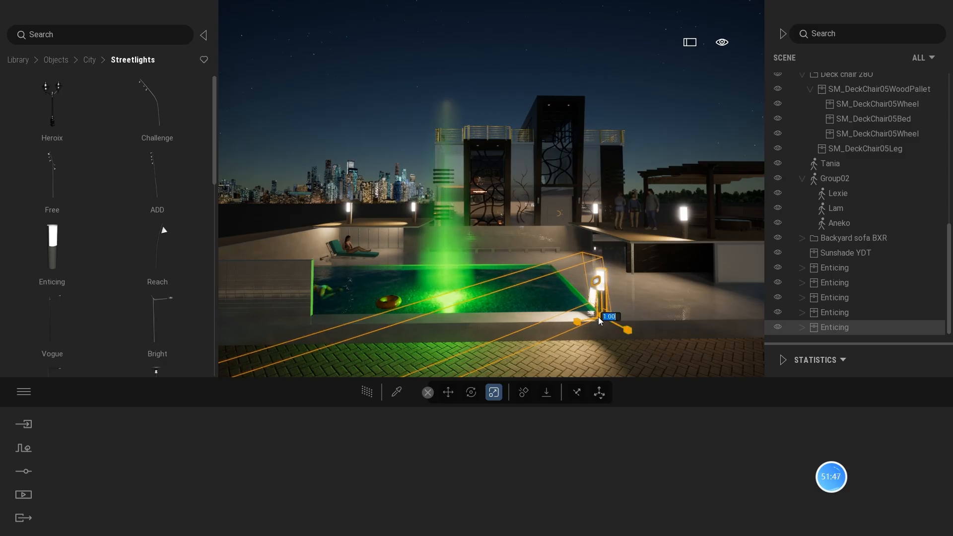
click(686, 215)
key(space)
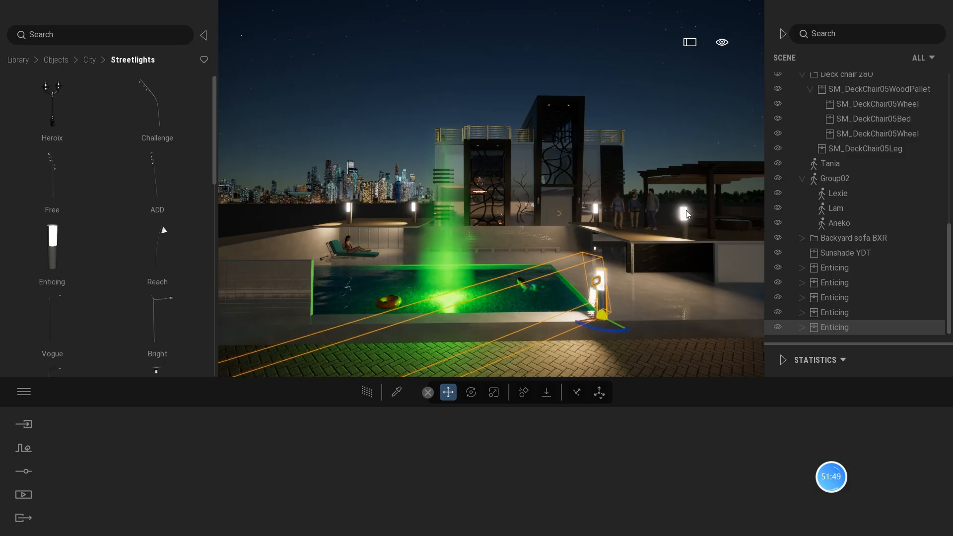
- Scale the streetlight at the pool's front corner uniformly to 0.7
click(494, 392)
click(604, 319)
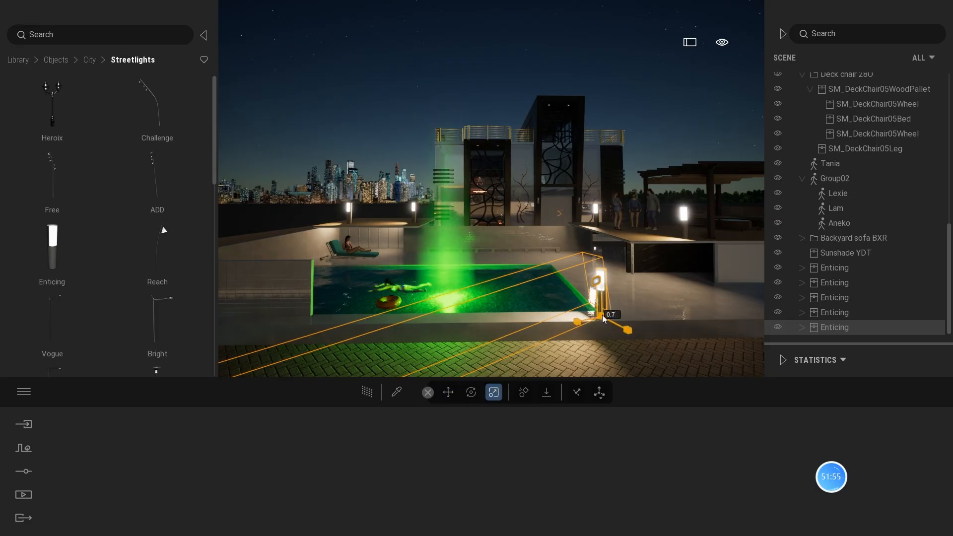
text(0.7)
key(Return)
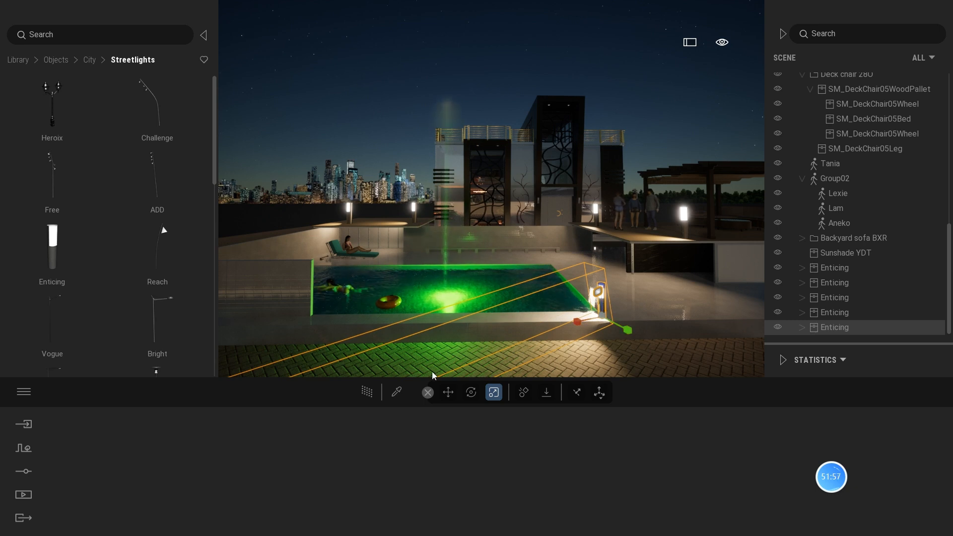
click(446, 393)
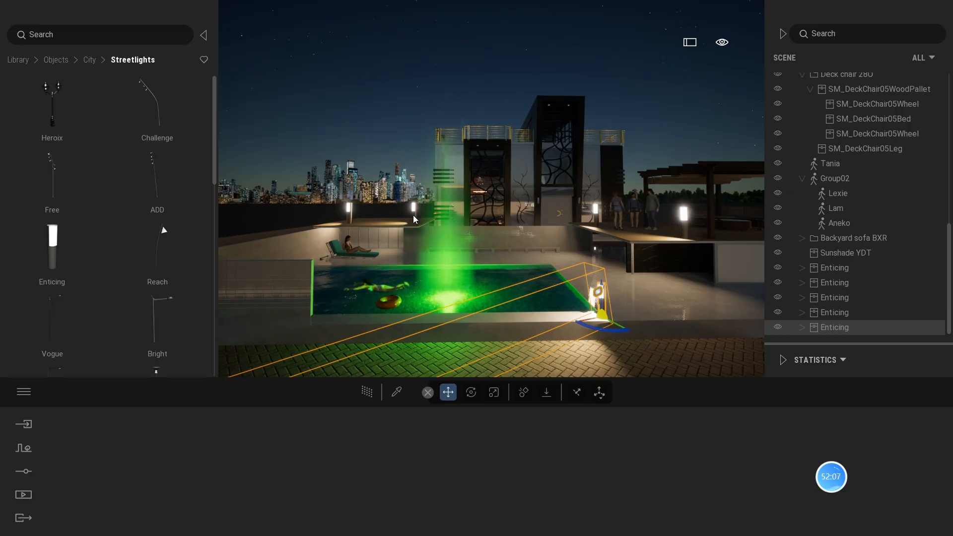
- Add a Coupe 01 car from the library's vehicles on the open ground beside the villa, behind the deck chair wall
middle_drag(413, 216, 429, 288)
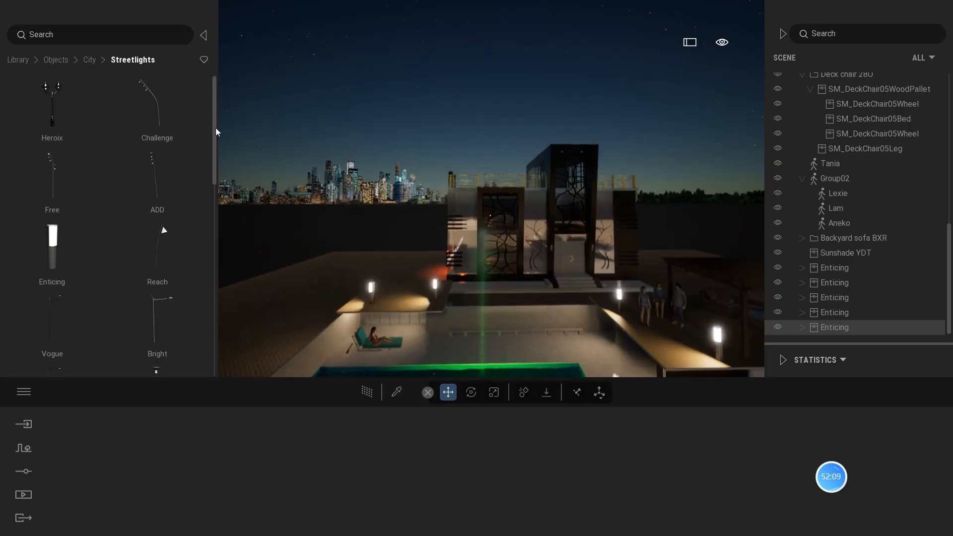
click(54, 59)
click(10, 60)
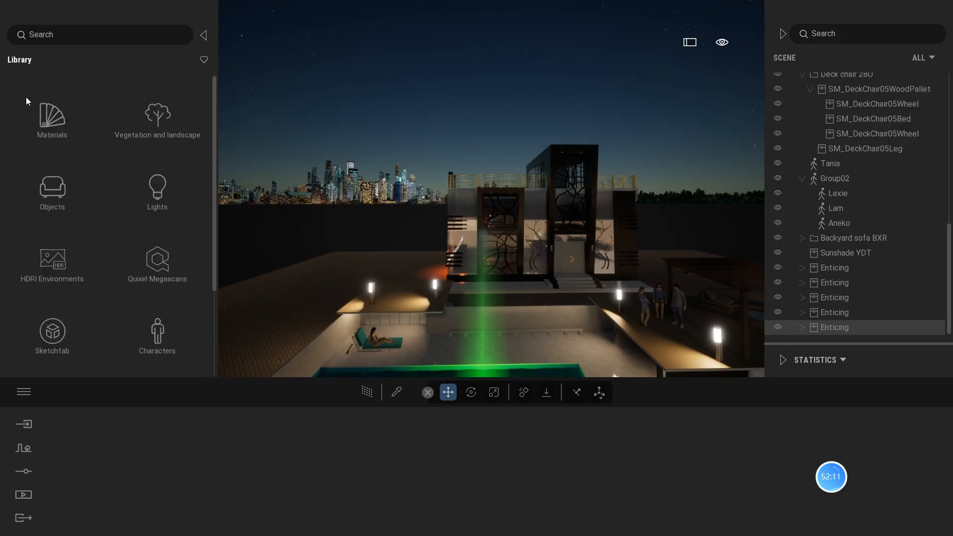
scroll(61, 270, down, 3)
click(47, 276)
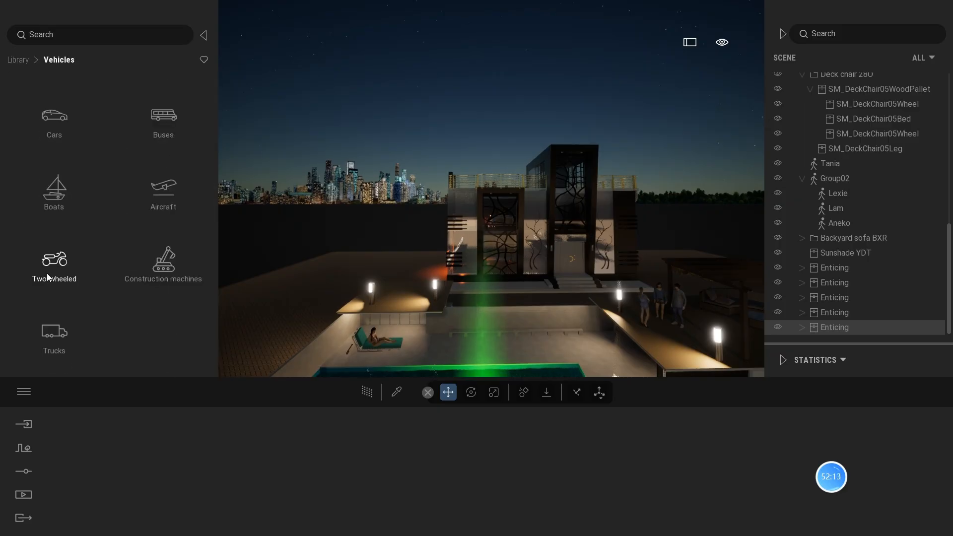
click(53, 130)
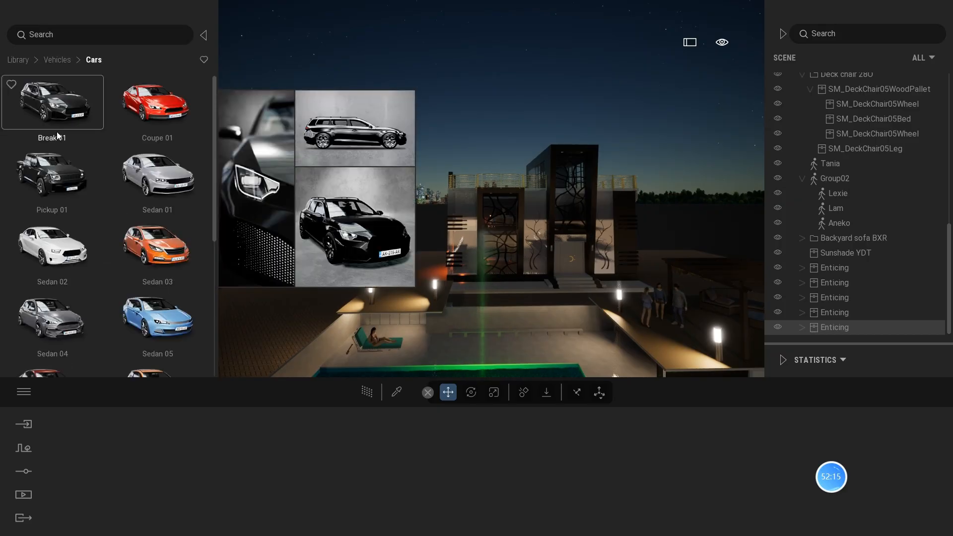
drag(157, 104, 372, 267)
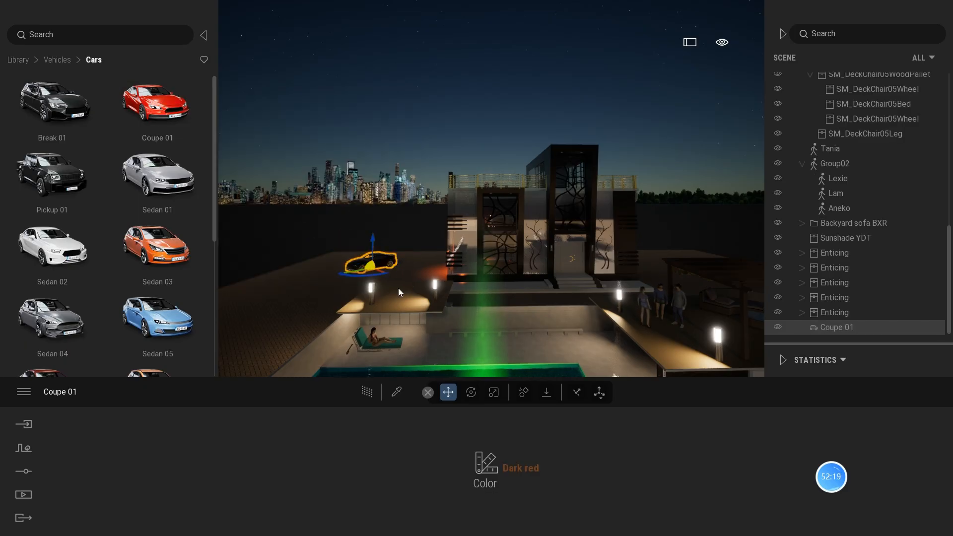
- Set the time of day to about 20:30 and lower the Coupe 01 onto the ground
mouse_move(722, 42)
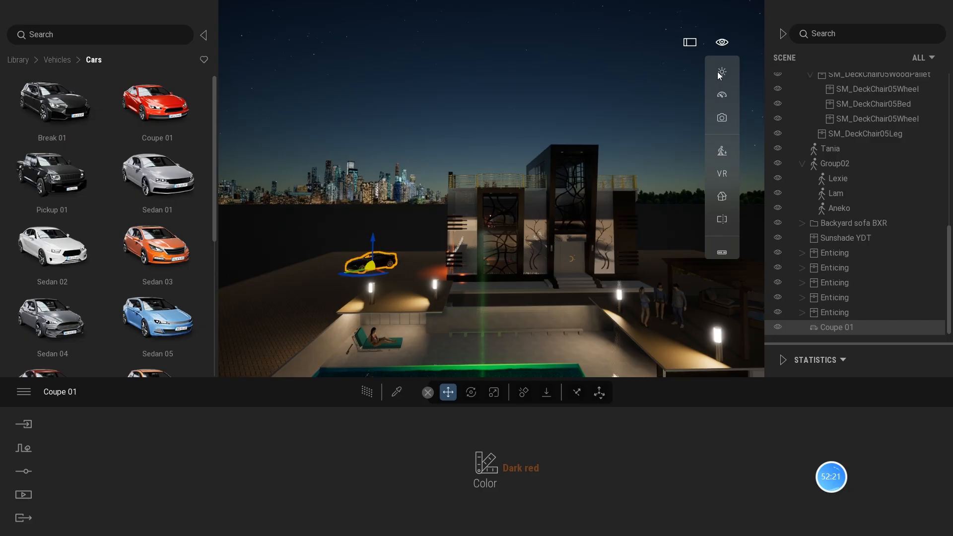
mouse_move(718, 73)
drag(661, 158, 659, 148)
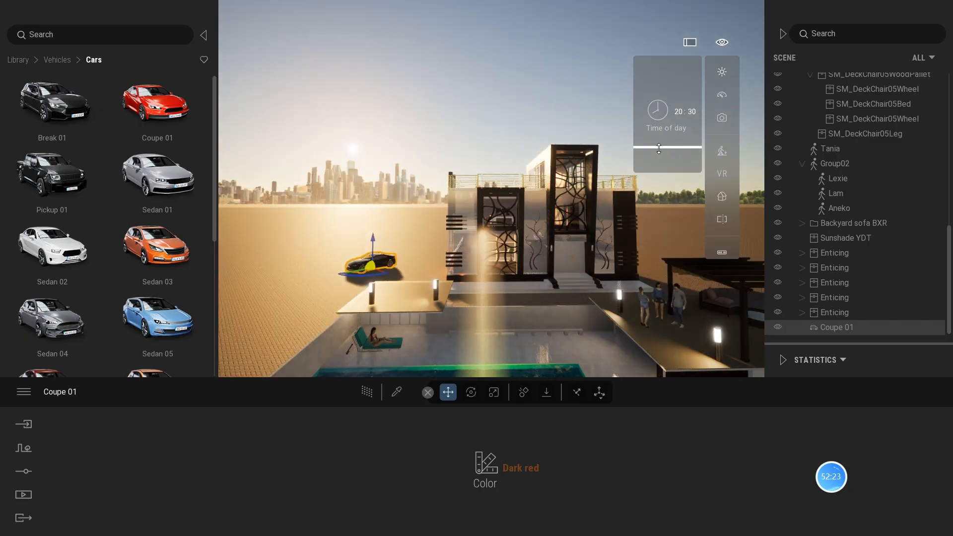
drag(377, 266, 376, 245)
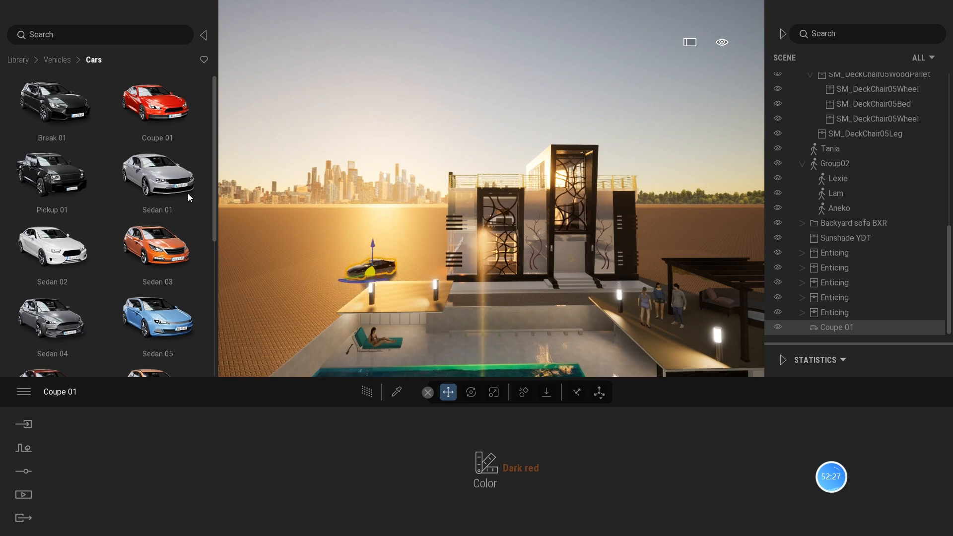
- Add a Sedan 02 car behind the coupe, colour it Vivid red and lower it onto the ground
mouse_move(70, 237)
mouse_down()
mouse_move(406, 264)
mouse_move(424, 268)
mouse_move(419, 276)
mouse_move(359, 257)
mouse_move(409, 256)
mouse_up()
click(494, 466)
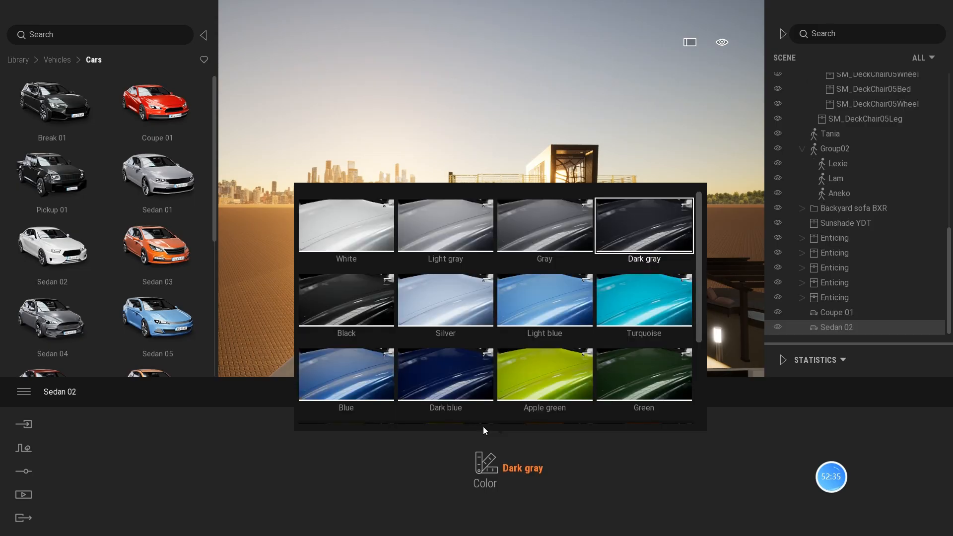
scroll(468, 394, down, 3)
click(457, 388)
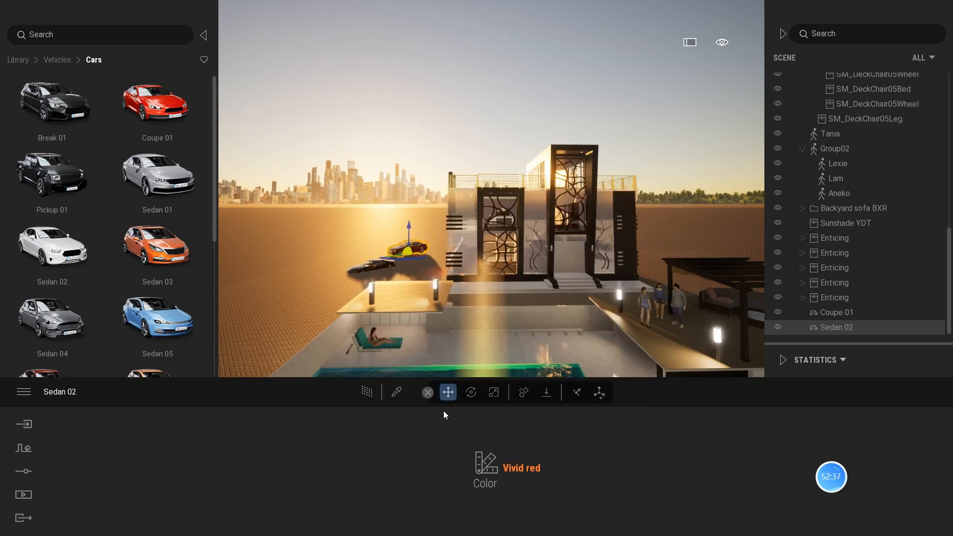
drag(411, 225, 410, 229)
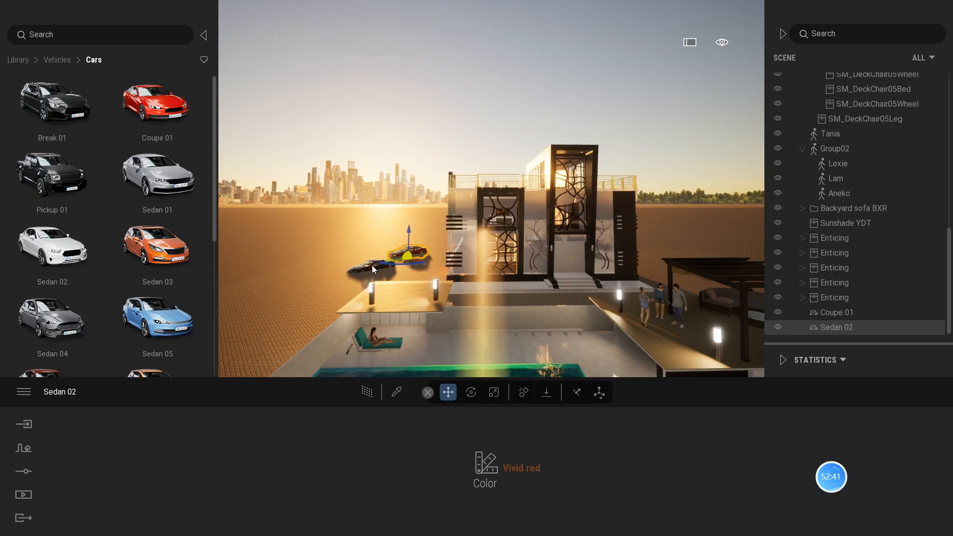
- Move the Coupe 01 closer to the villa so it stands in front of the red sedan
click(372, 266)
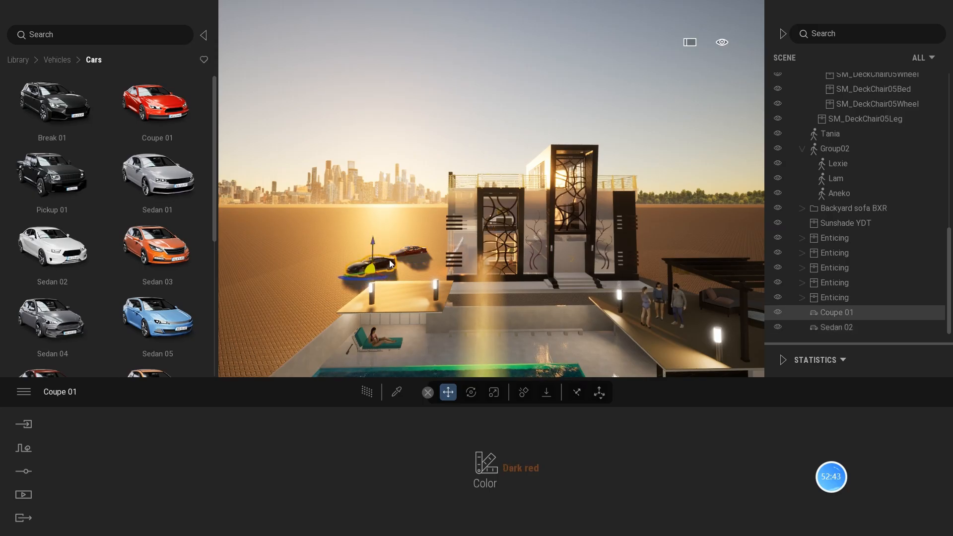
drag(374, 276, 416, 258)
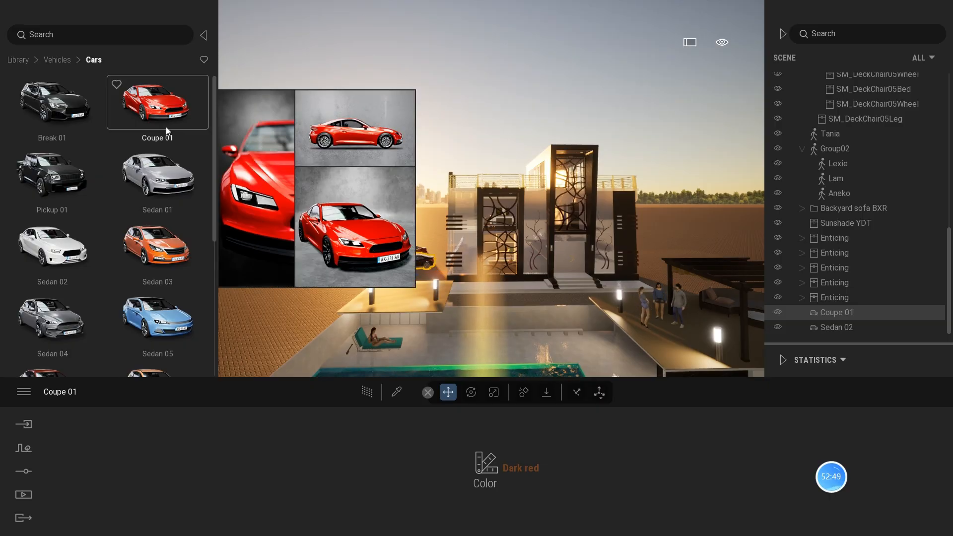
click(19, 60)
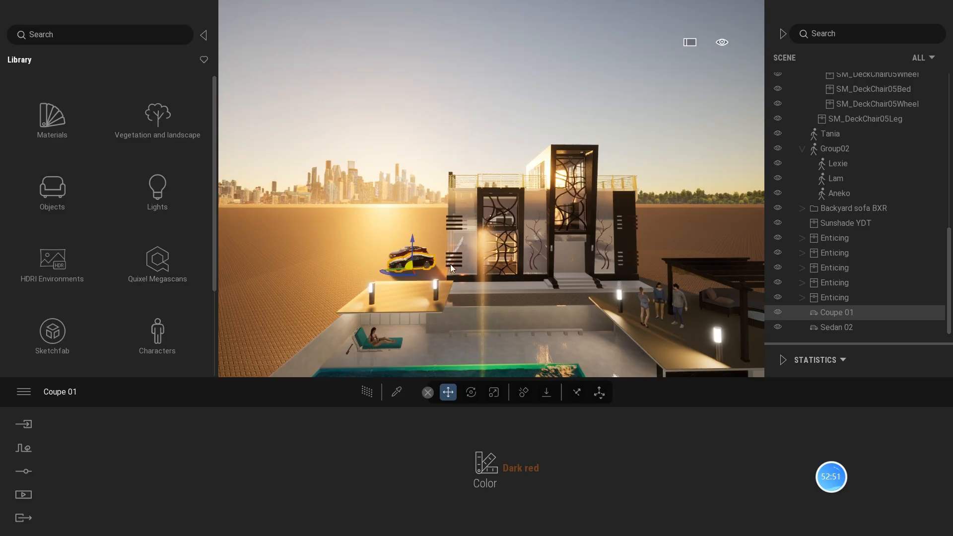
- Start a vegetation paint set in the scene context and add the Chinaberry Tree to it
click(25, 448)
click(439, 469)
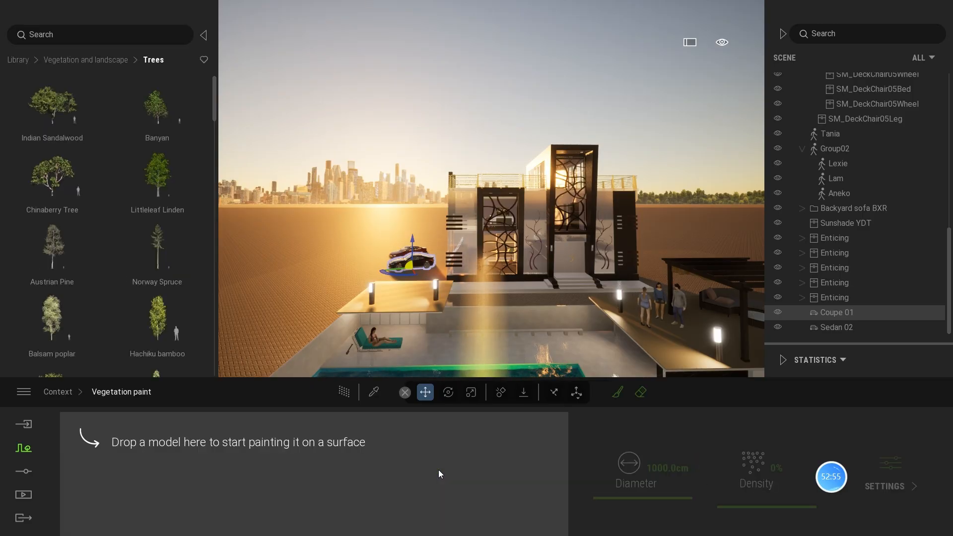
mouse_move(118, 323)
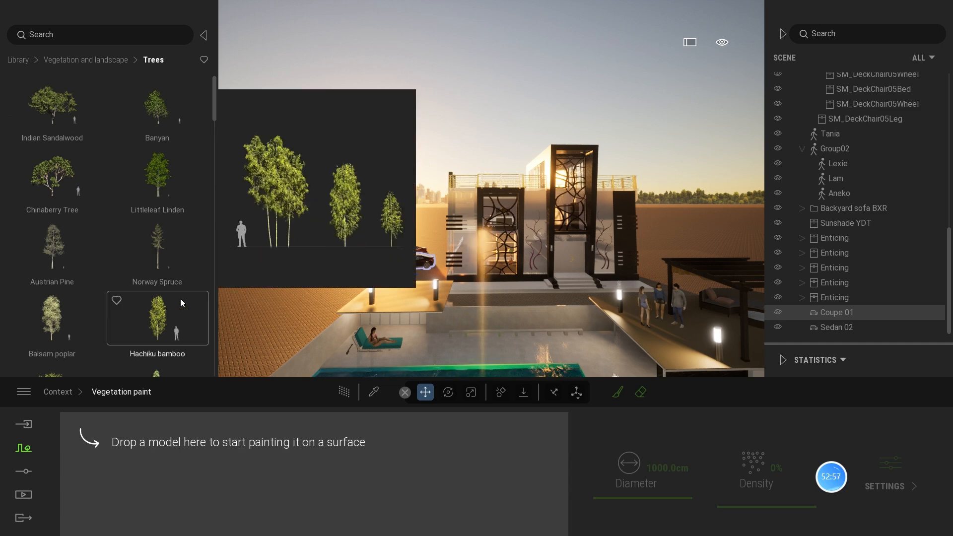
mouse_move(147, 106)
mouse_move(82, 175)
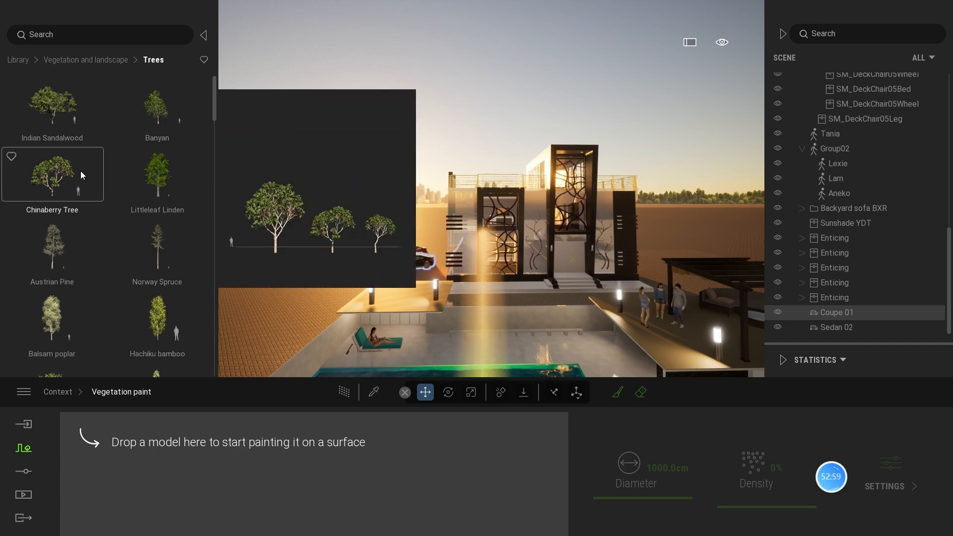
mouse_move(54, 178)
mouse_down()
mouse_move(100, 464)
mouse_move(119, 447)
mouse_up()
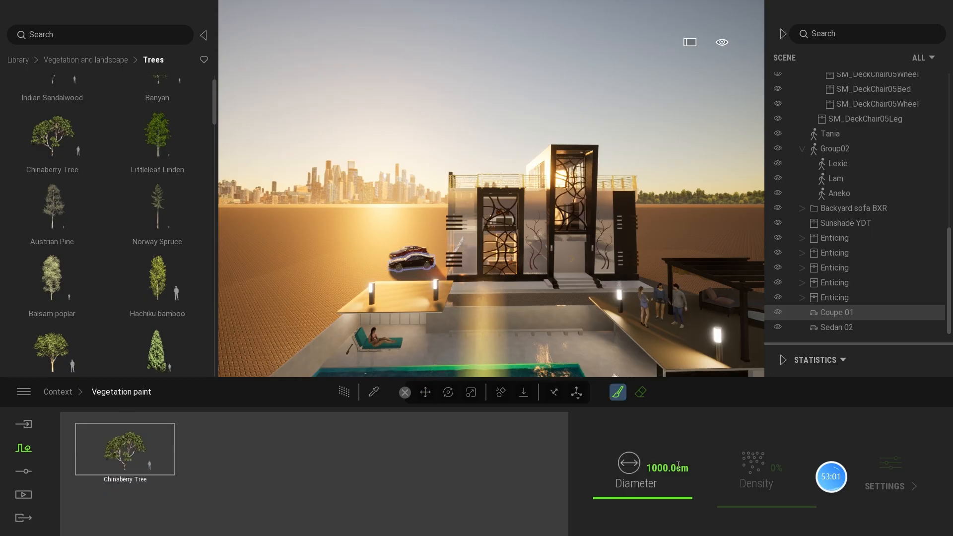
- Set the vegetation brush diameter to 3181.8 cm and the Chinaberry Tree density to 48%
drag(645, 501, 642, 480)
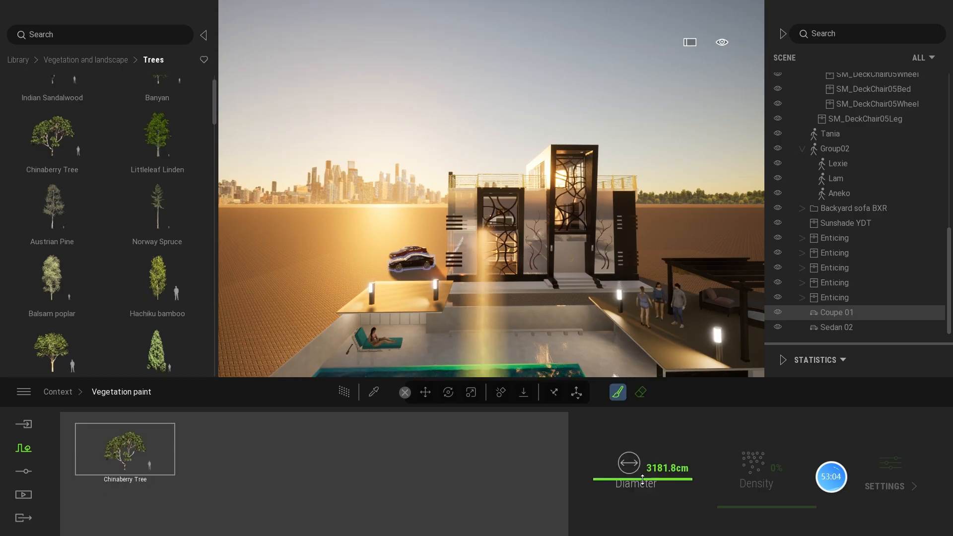
click(116, 452)
drag(754, 485, 753, 467)
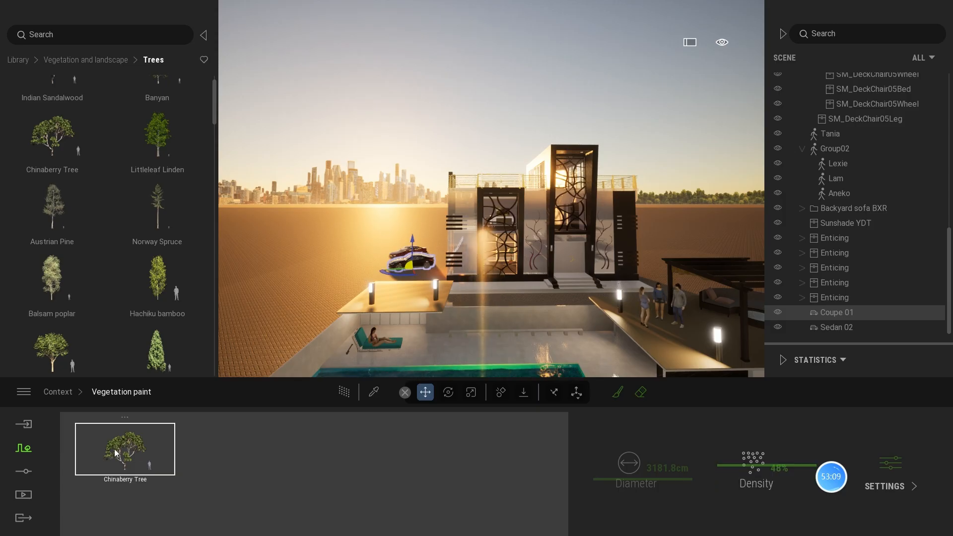
- Increase the age of the Chinaberry Tree in the vegetation paint set
click(896, 466)
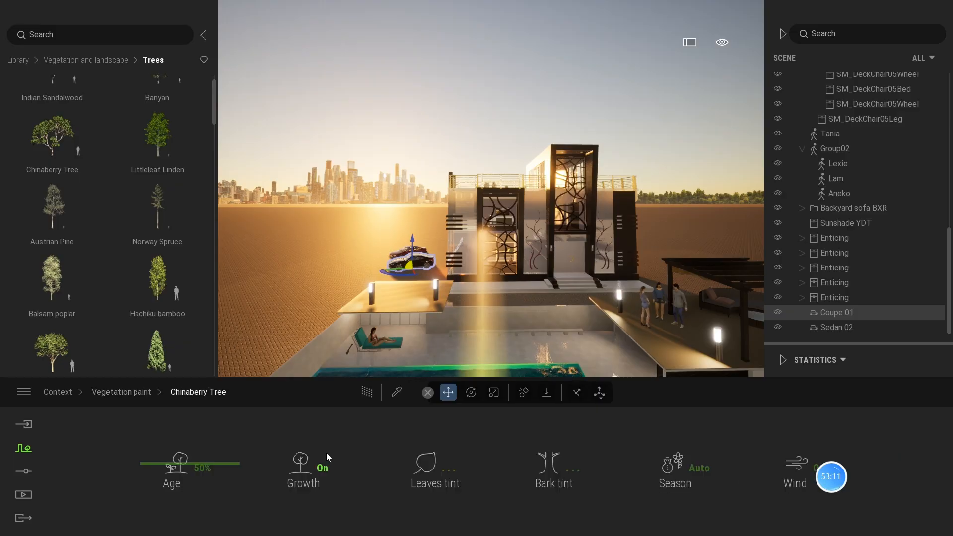
drag(191, 466, 189, 446)
click(138, 392)
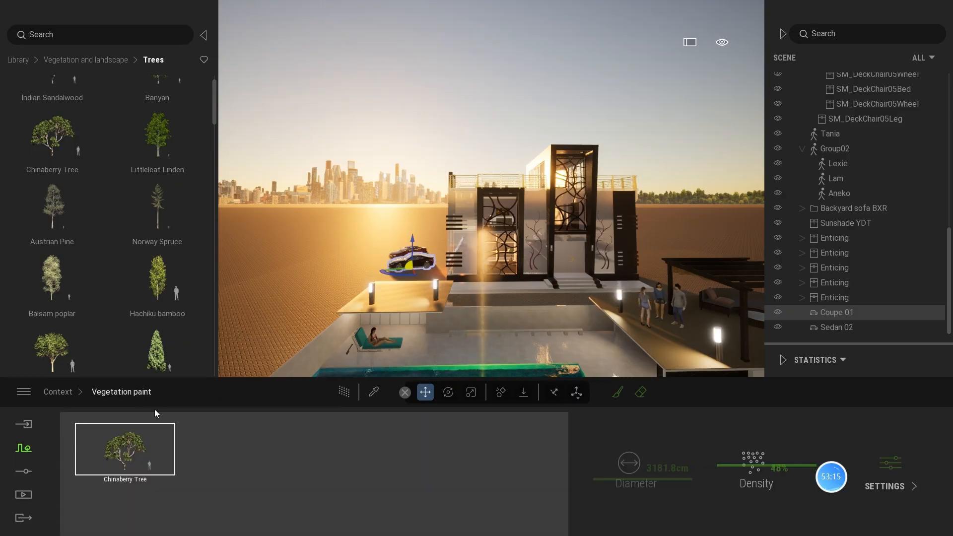
- Paint Chinaberry trees on the ground around the parked cars and on both sides of the villa
click(624, 393)
click(342, 247)
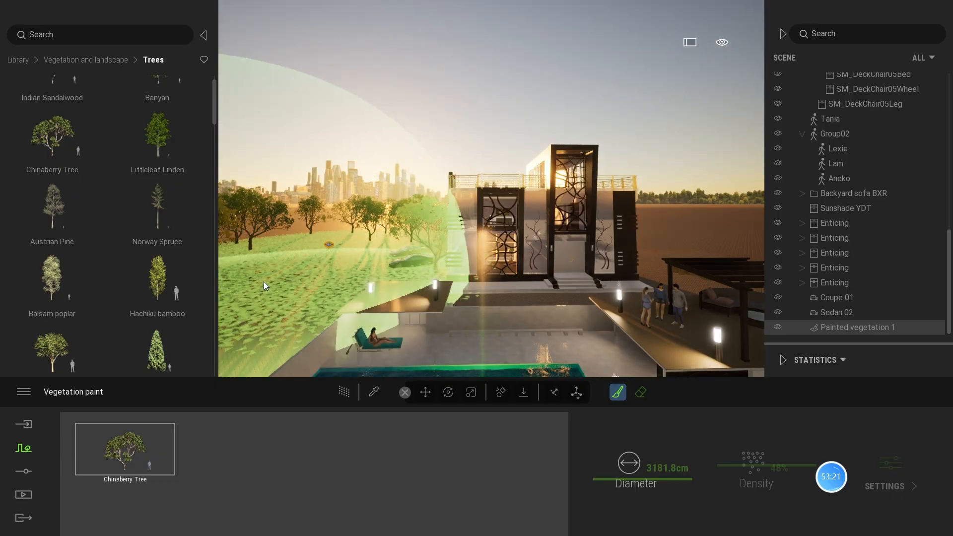
click(263, 282)
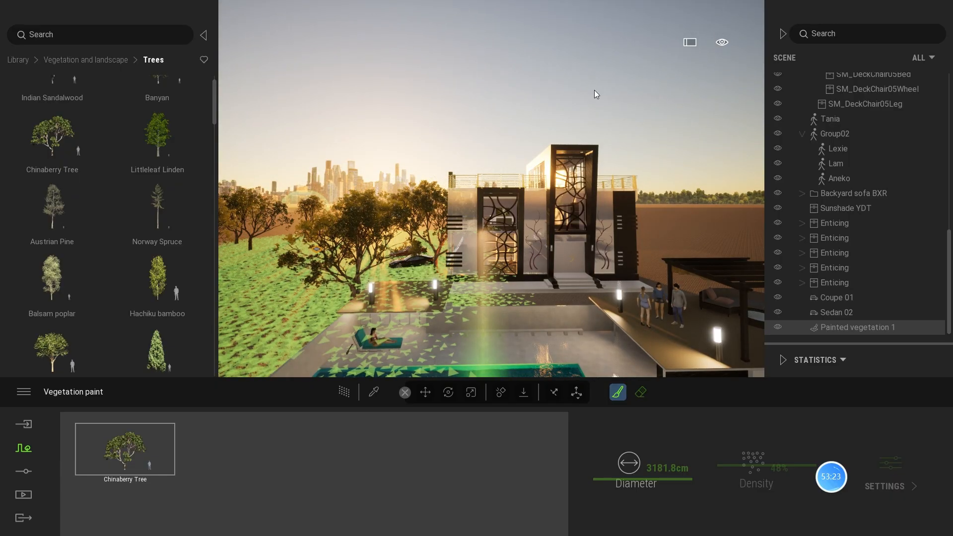
click(699, 242)
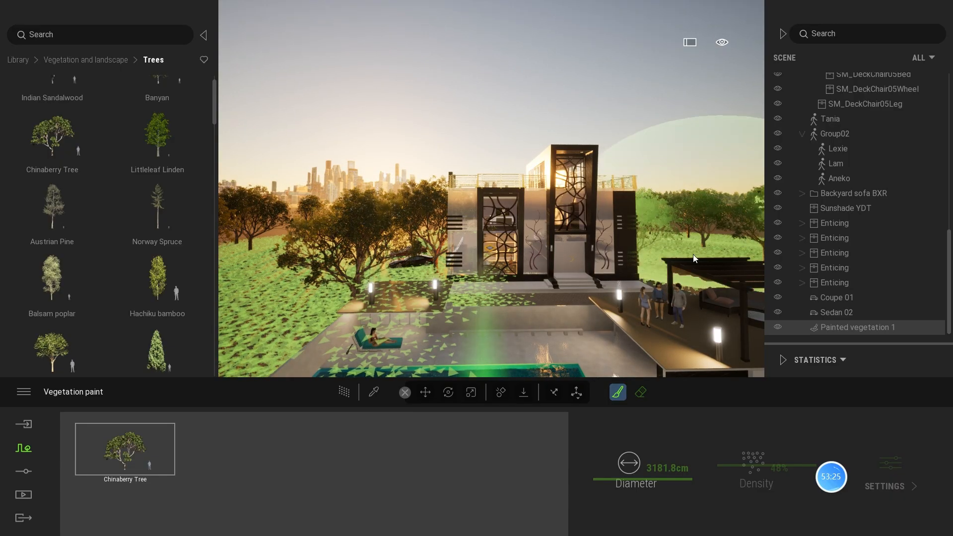
click(698, 259)
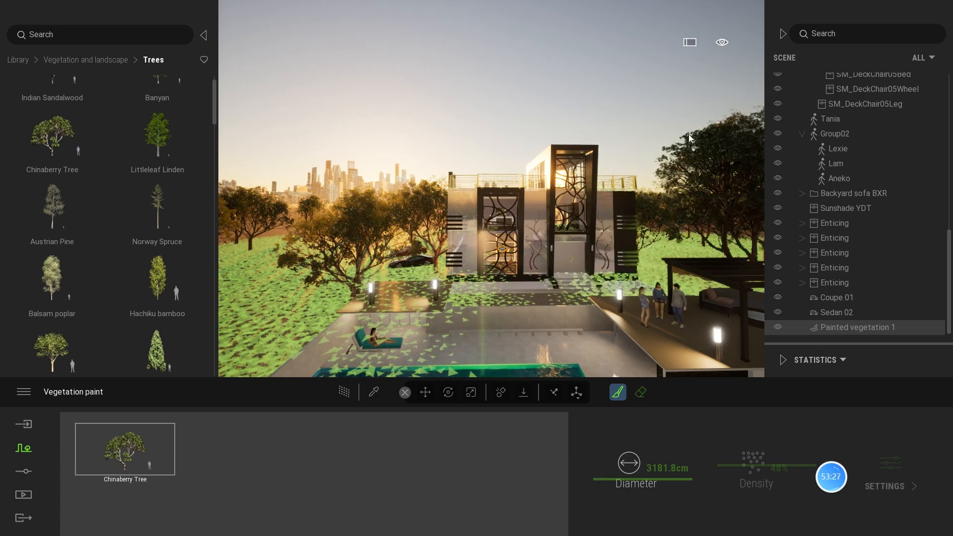
click(238, 326)
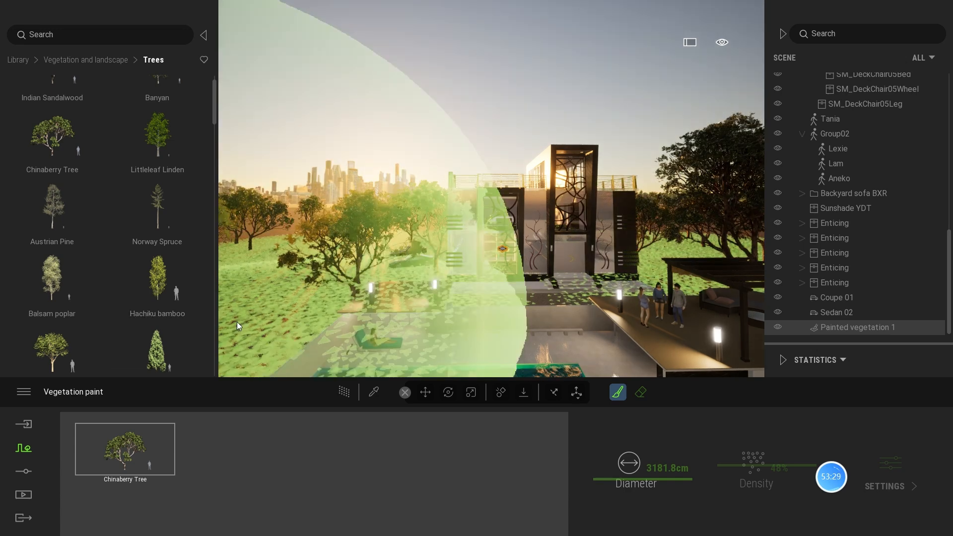
- Reduce the vegetation brush diameter to 681.8 cm and leave painting for the move tool
drag(623, 480, 622, 506)
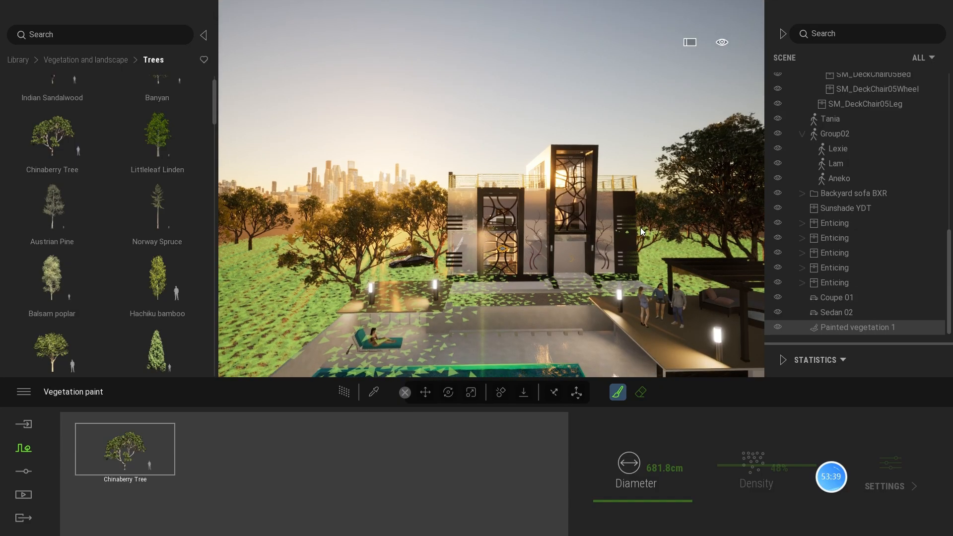
click(18, 59)
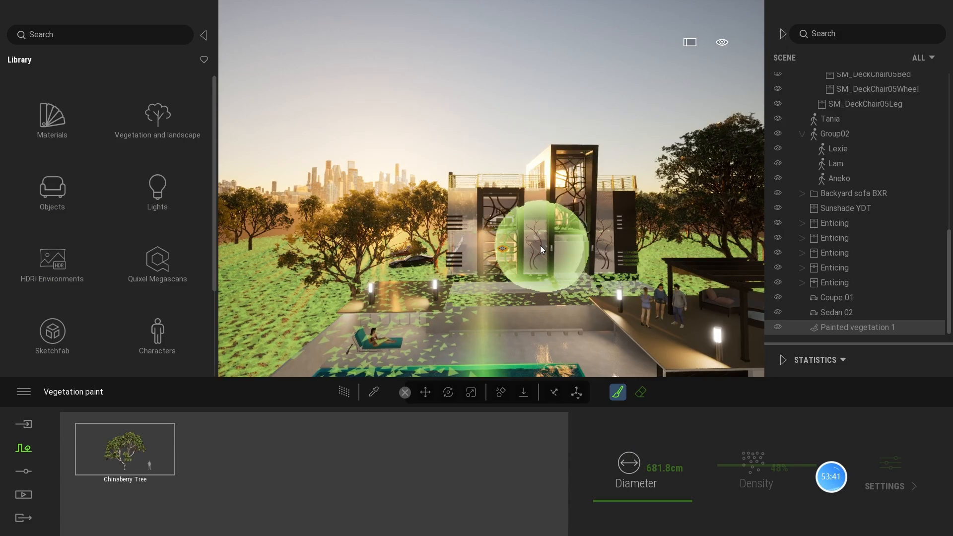
click(425, 392)
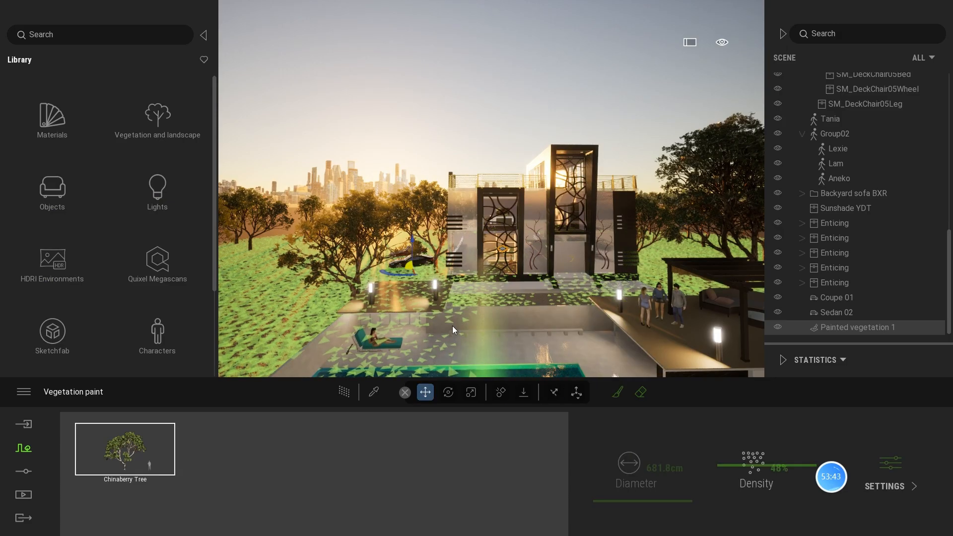
- Add the Flat landscape from the library to the ground around the villa
mouse_move(516, 342)
shift+middle_down()
mouse_move(512, 292)
mouse_move(519, 332)
shift+middle_up()
scroll(514, 333, down, 2)
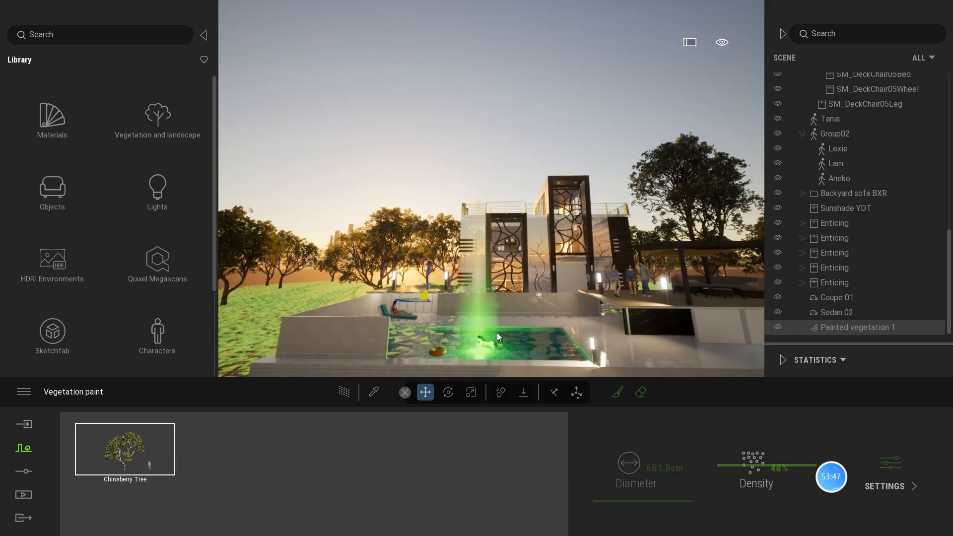
click(307, 280)
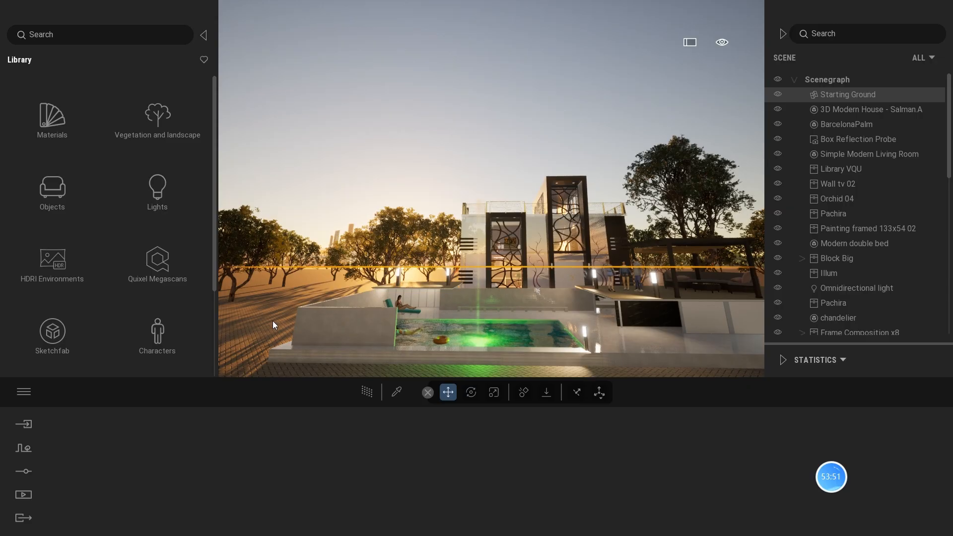
click(174, 112)
click(52, 116)
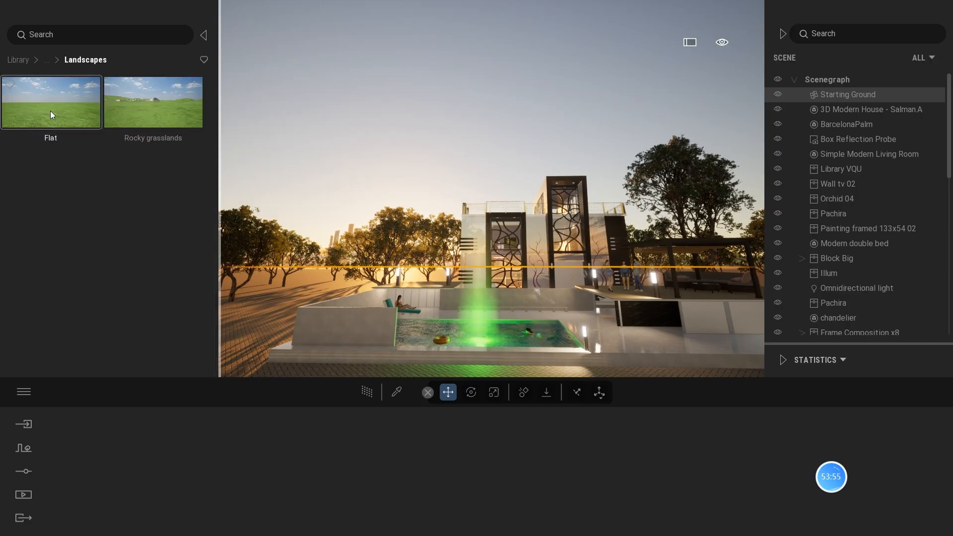
drag(51, 115, 315, 284)
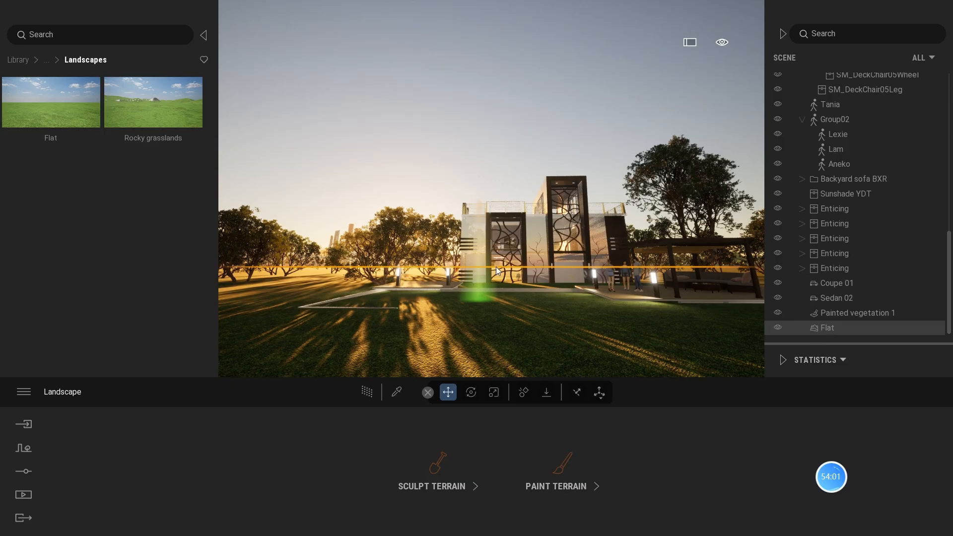
scroll(508, 318, down, 3)
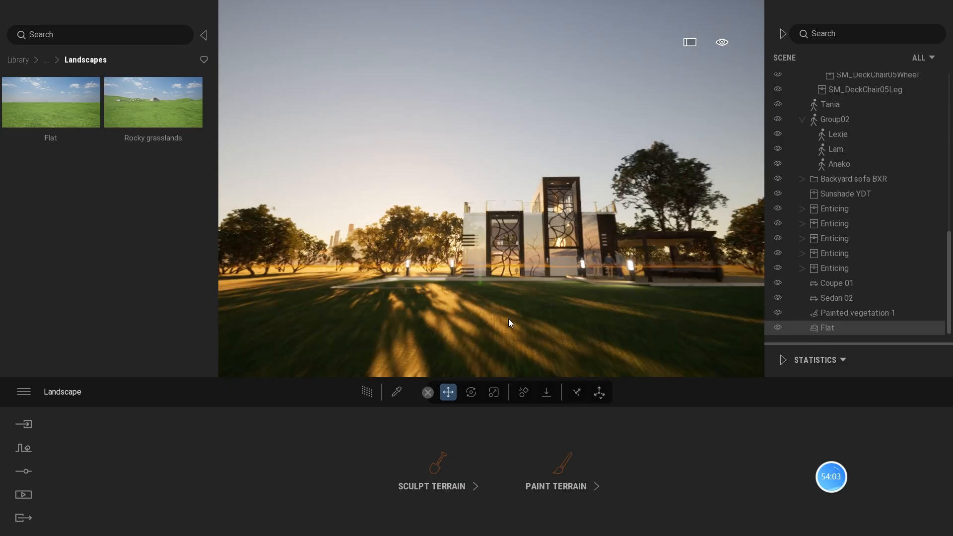
- Lower the Flat landscape vertically until the grass lies below the pool and terrace level of the villa
scroll(516, 309, down, 4)
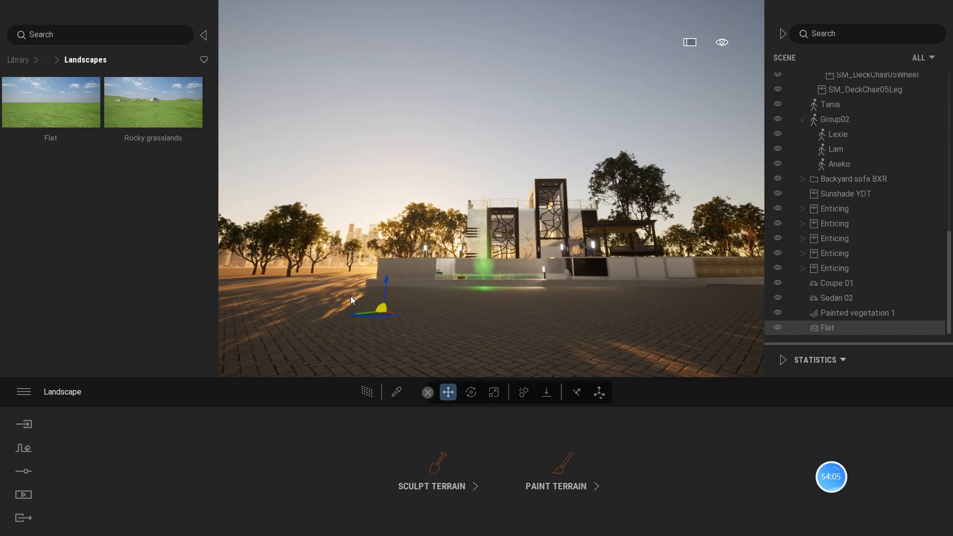
scroll(381, 321, up, 3)
scroll(381, 318, down, 3)
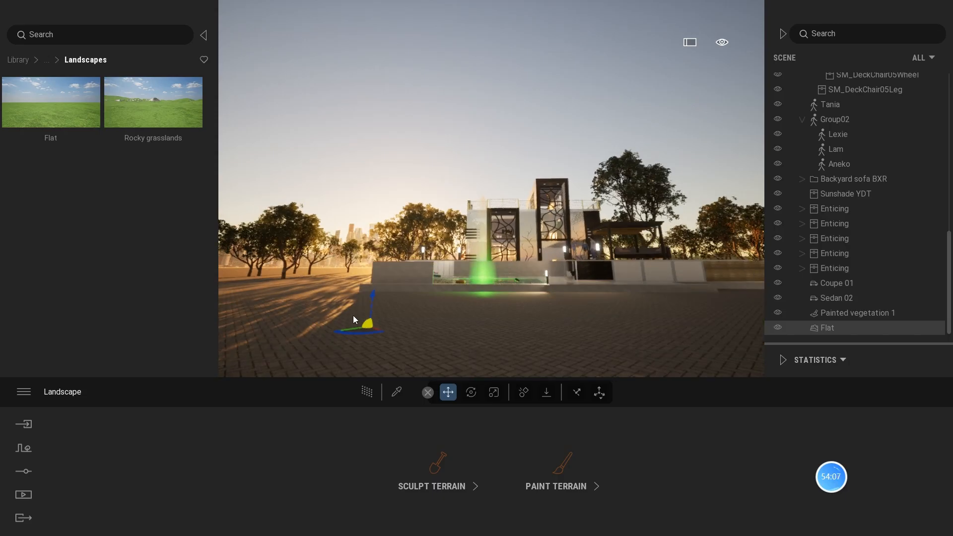
mouse_move(376, 290)
drag(376, 290, 373, 303)
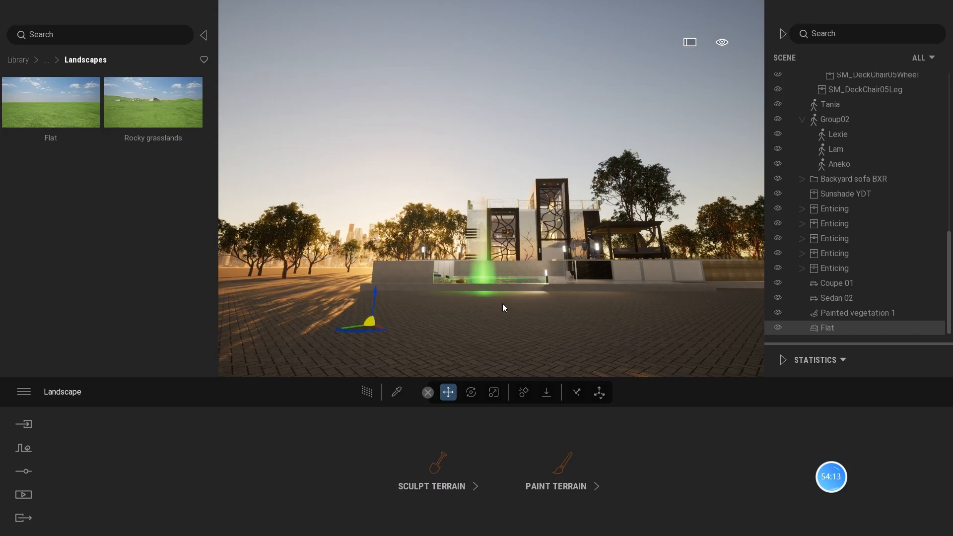
middle_drag(692, 315, 705, 269)
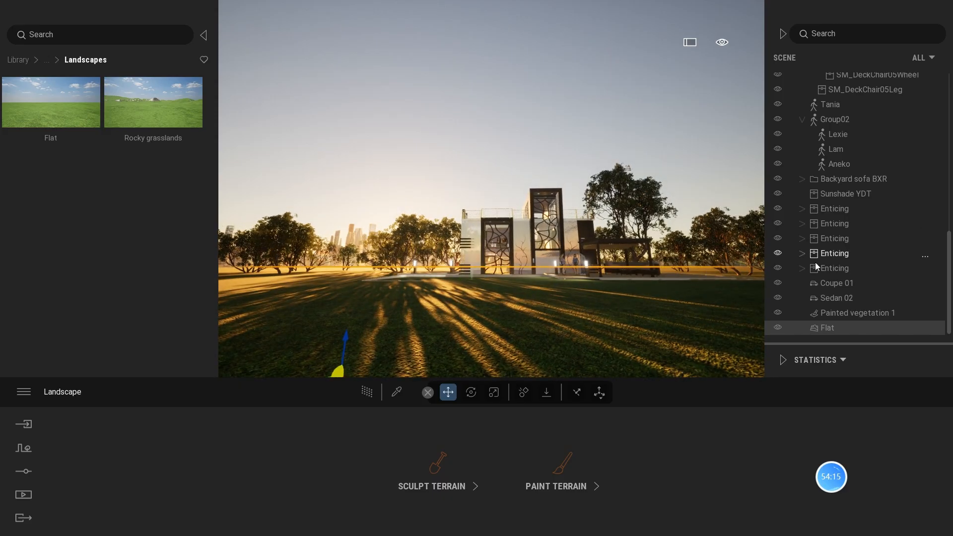
click(824, 329)
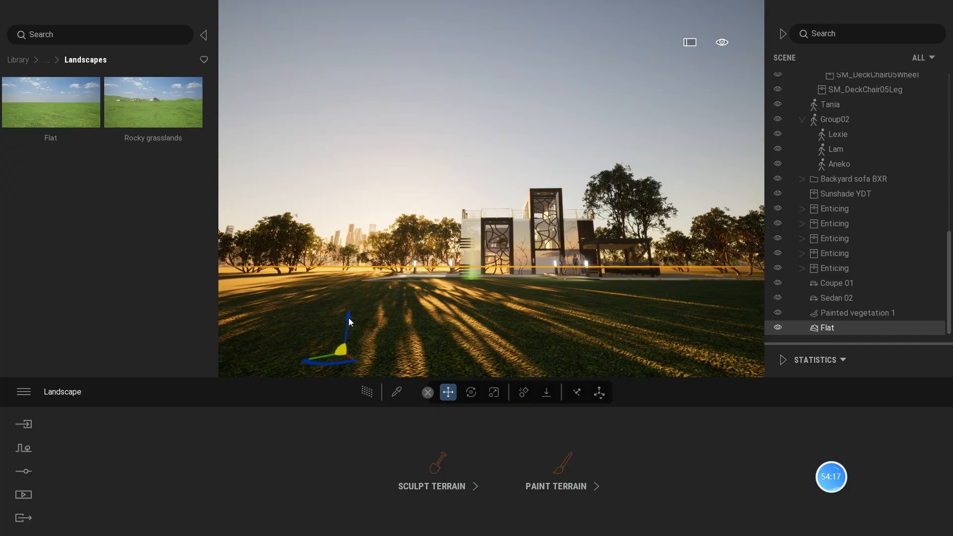
drag(348, 318, 348, 382)
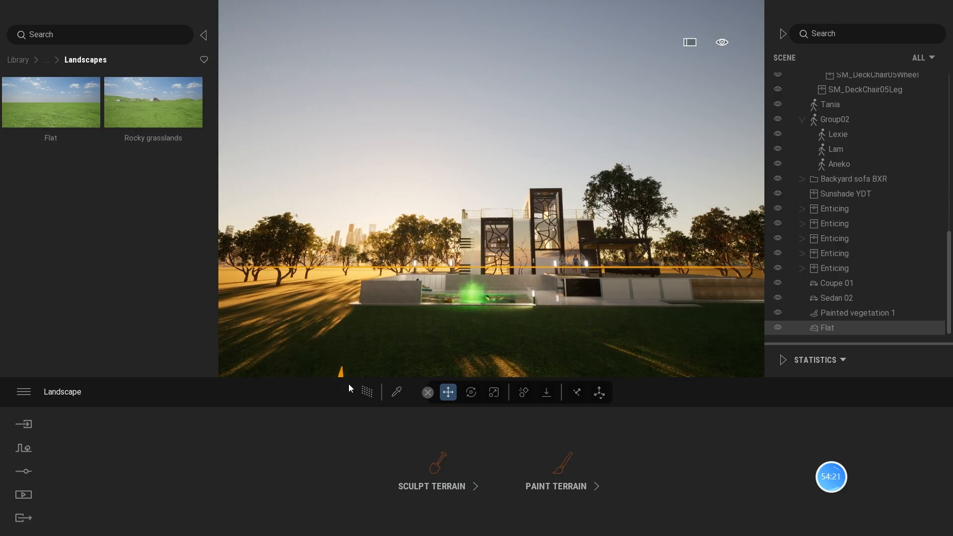
scroll(449, 337, up, 5)
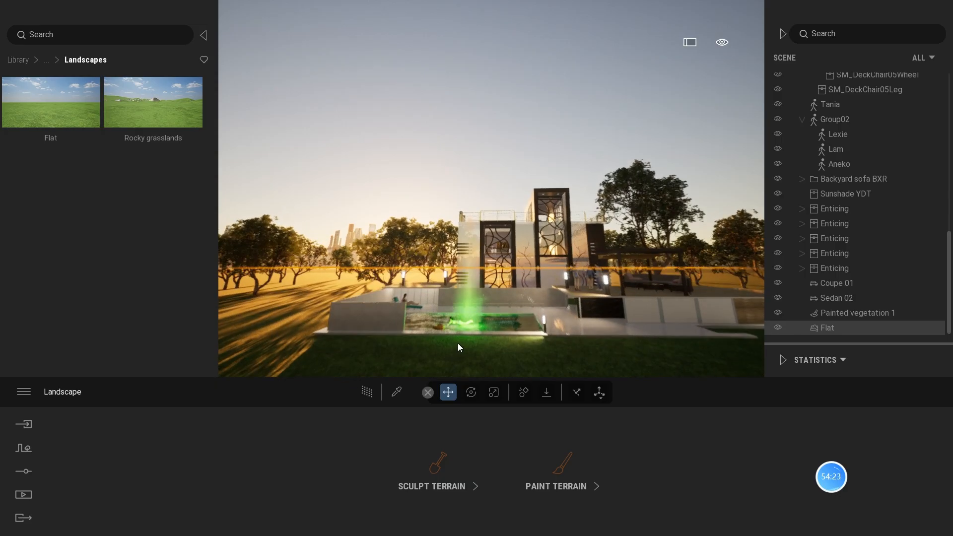
shift+middle_drag(516, 343, 583, 239)
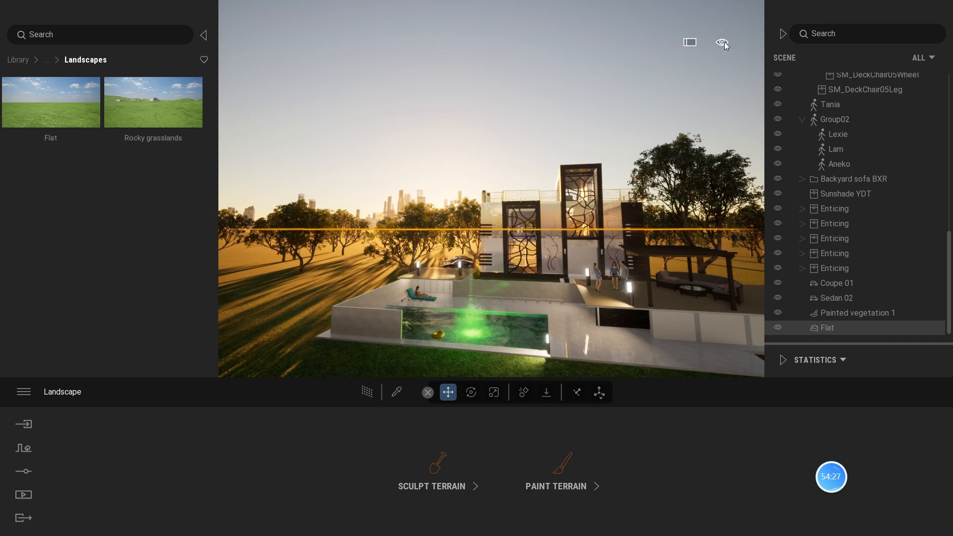
- Move the time of day earlier to light the villa and pool with bright daylight
mouse_move(724, 43)
click(723, 73)
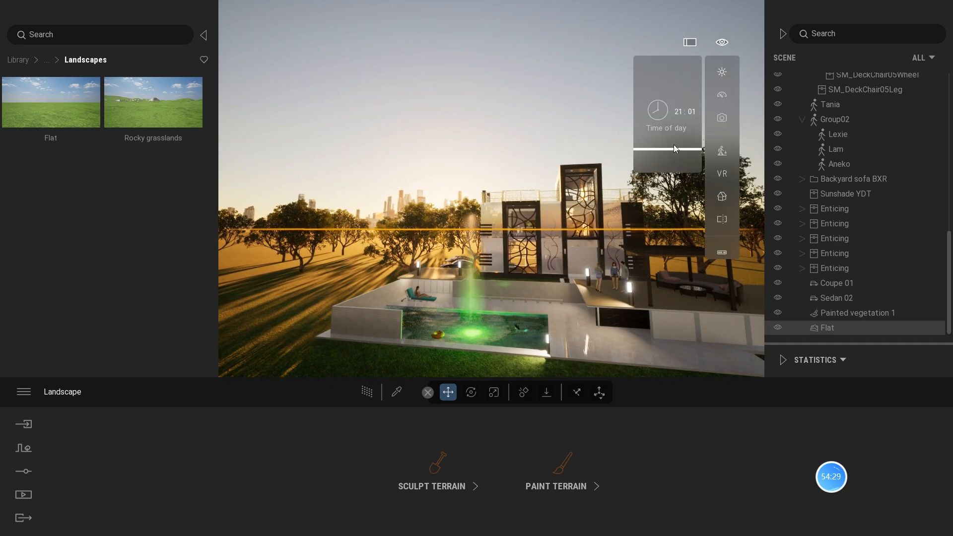
drag(675, 145, 670, 132)
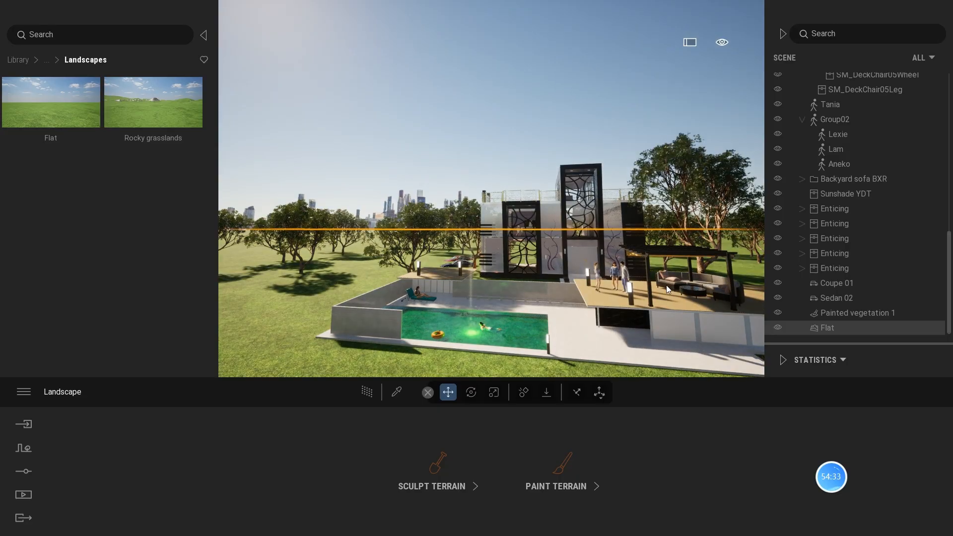
middle_drag(666, 285, 609, 279)
scroll(695, 296, up, 2)
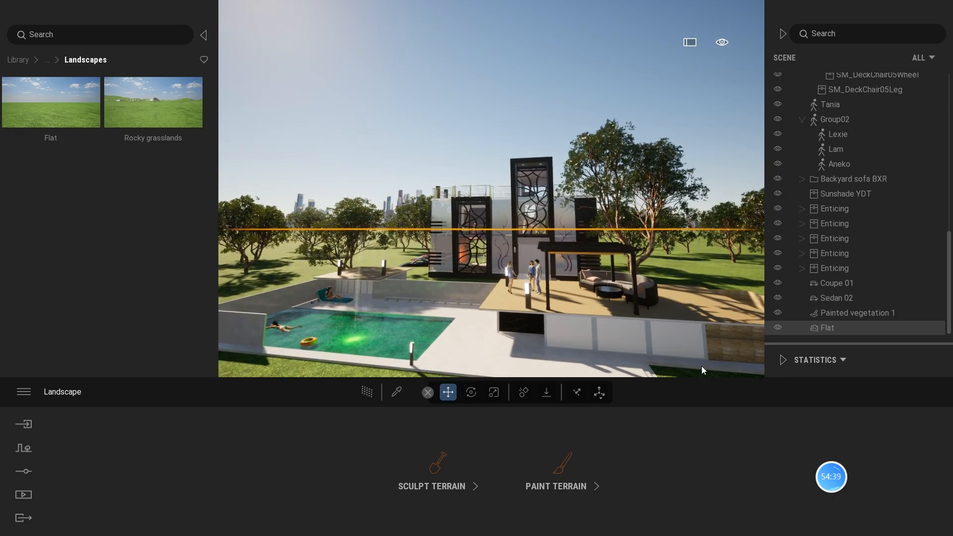
scroll(698, 342, down, 1)
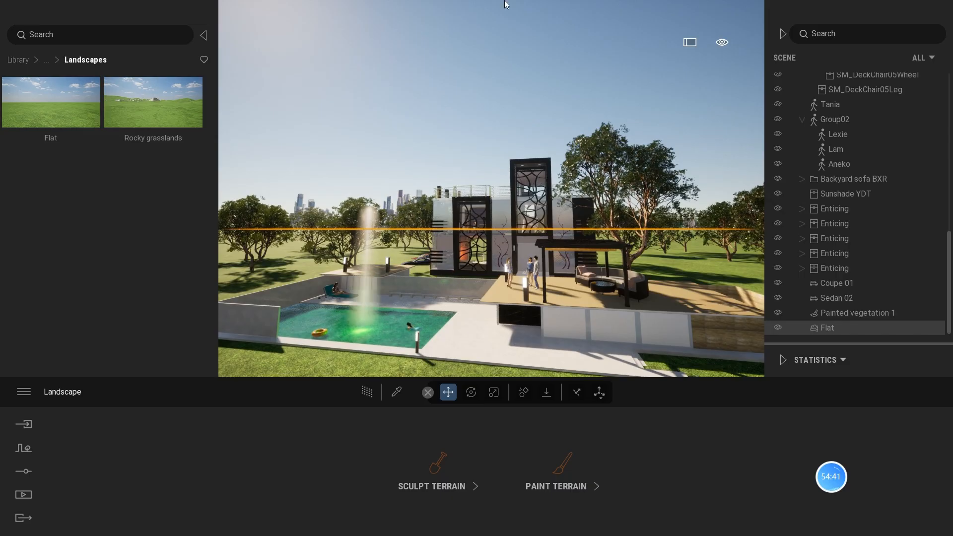
- Apply the Reflective glass material from the library to the white wall panels below the pergola terrace
click(18, 59)
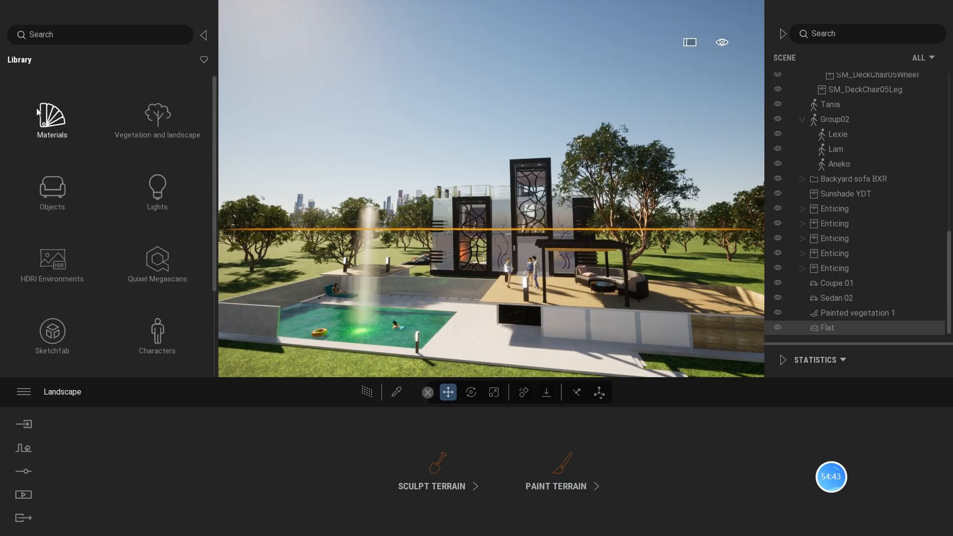
click(49, 122)
click(49, 122)
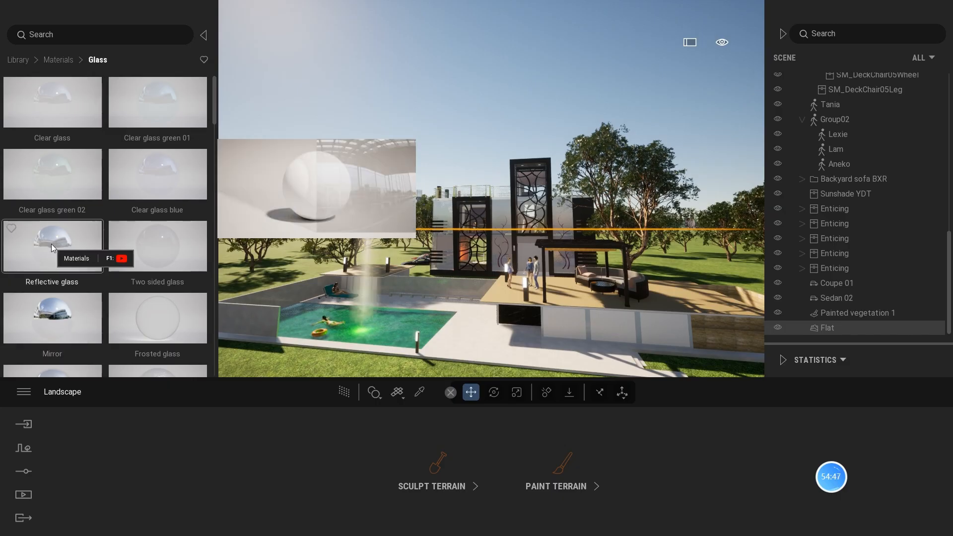
drag(477, 281, 566, 314)
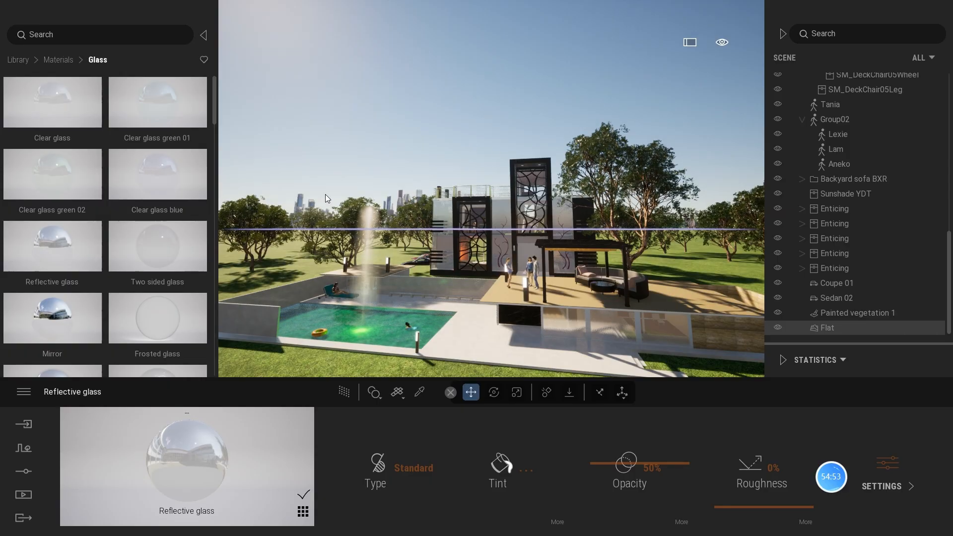
click(204, 36)
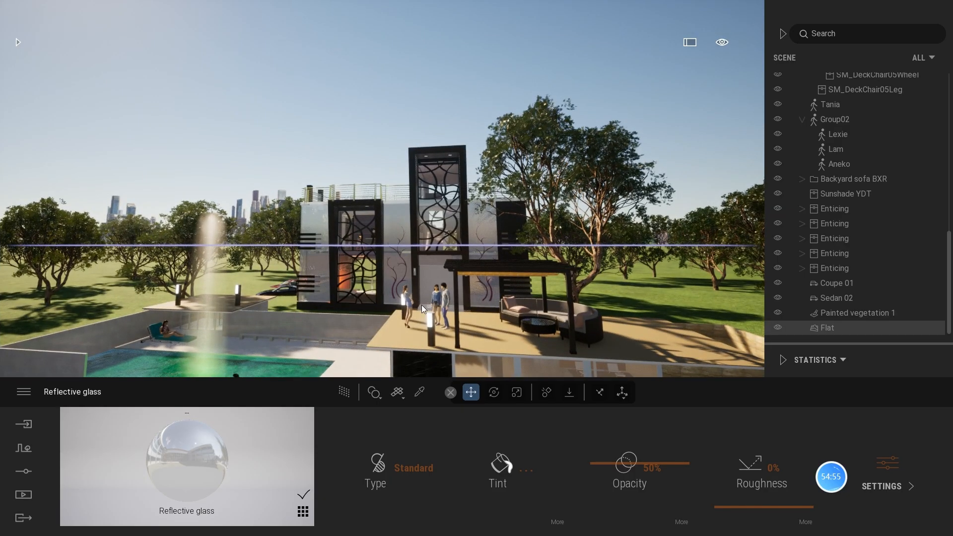
scroll(422, 304, down, 4)
scroll(365, 284, up, 2)
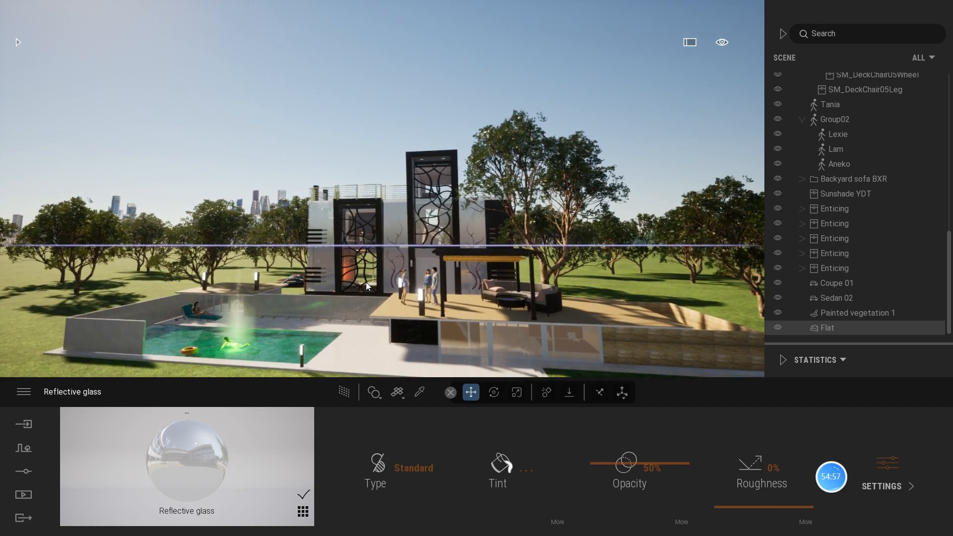
scroll(365, 281, up, 2)
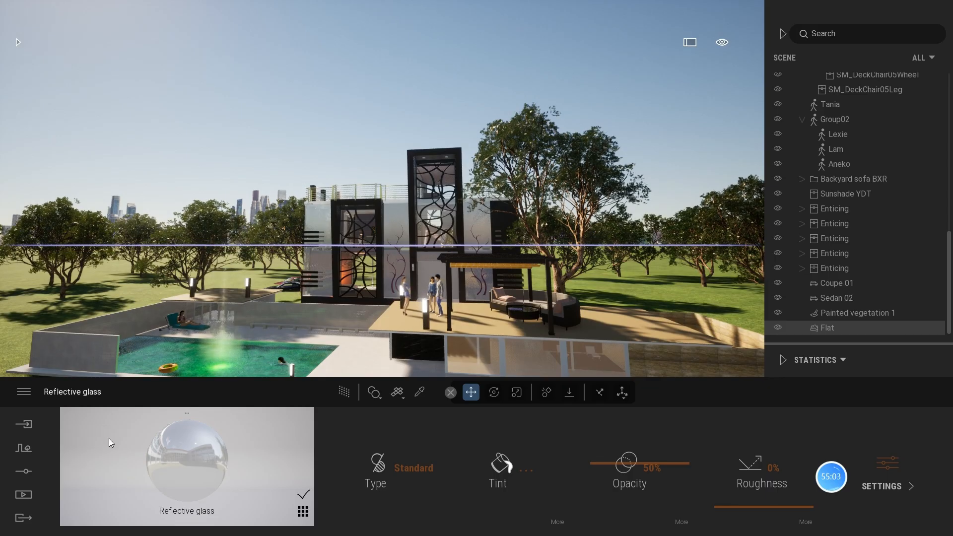
- Apply the Rooftop Night outdoor HDRI environment to the scene and set its rotation to 72°
click(18, 43)
mouse_move(52, 153)
click(19, 60)
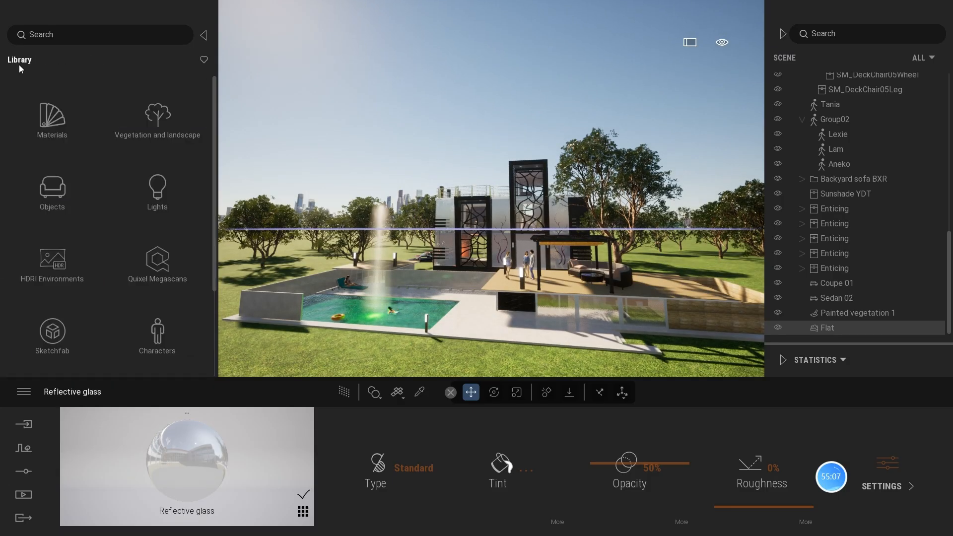
click(54, 262)
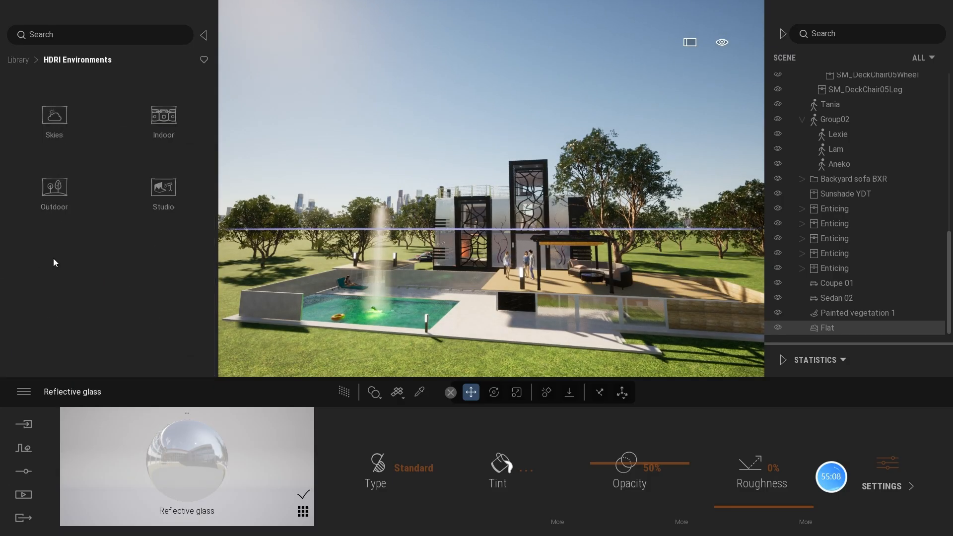
click(60, 190)
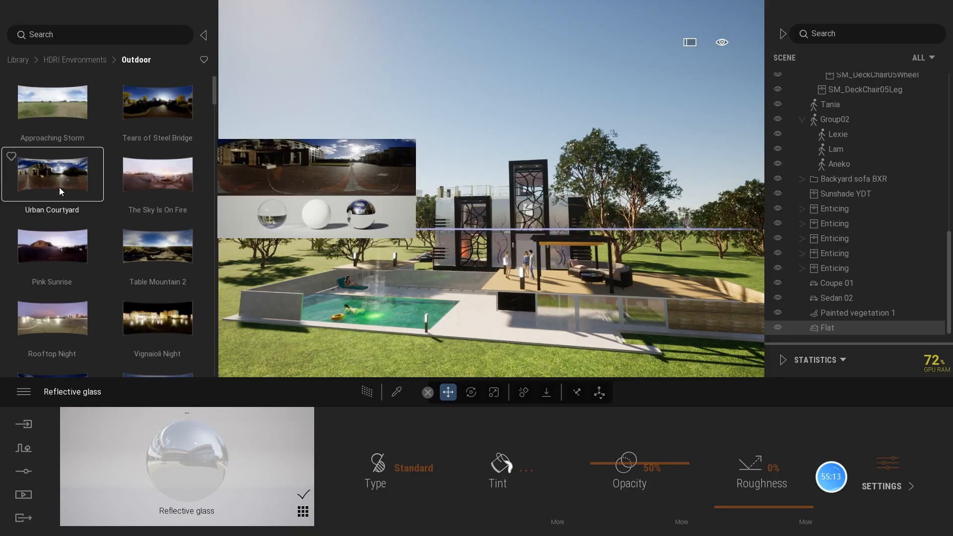
mouse_move(124, 177)
mouse_move(136, 237)
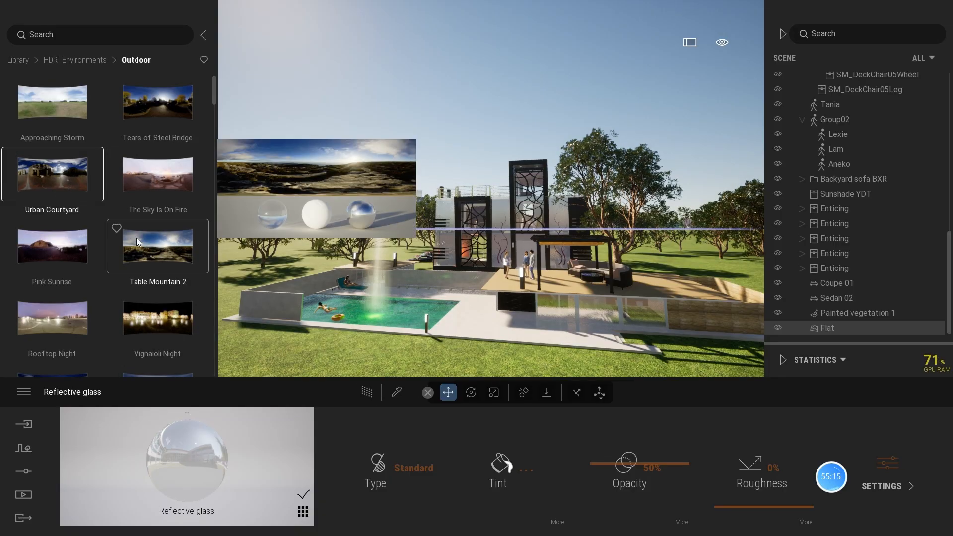
scroll(163, 282, down, 1)
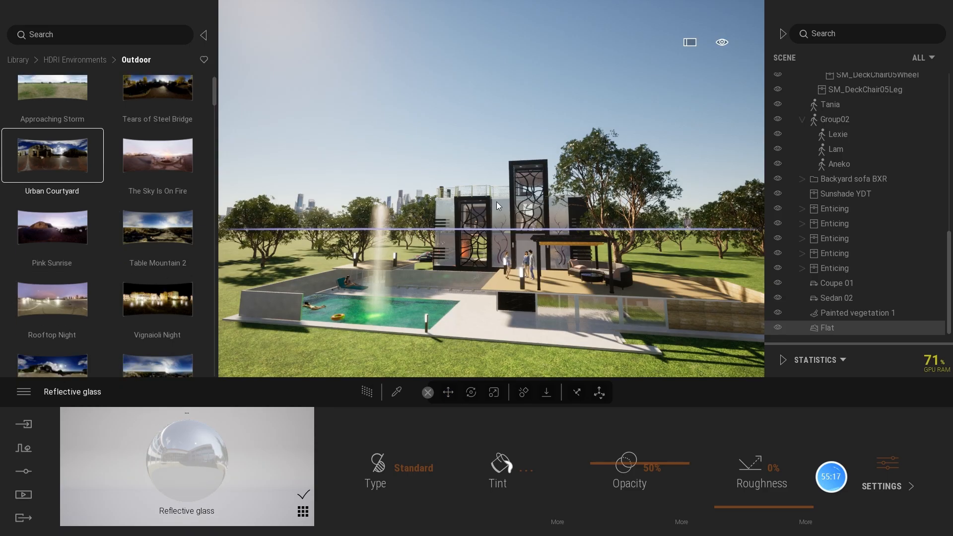
click(423, 227)
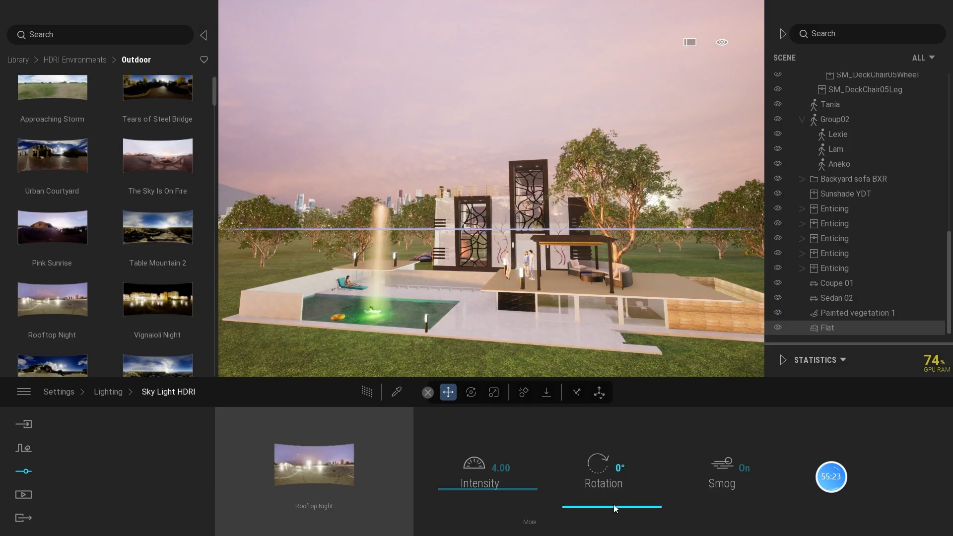
drag(614, 504, 613, 488)
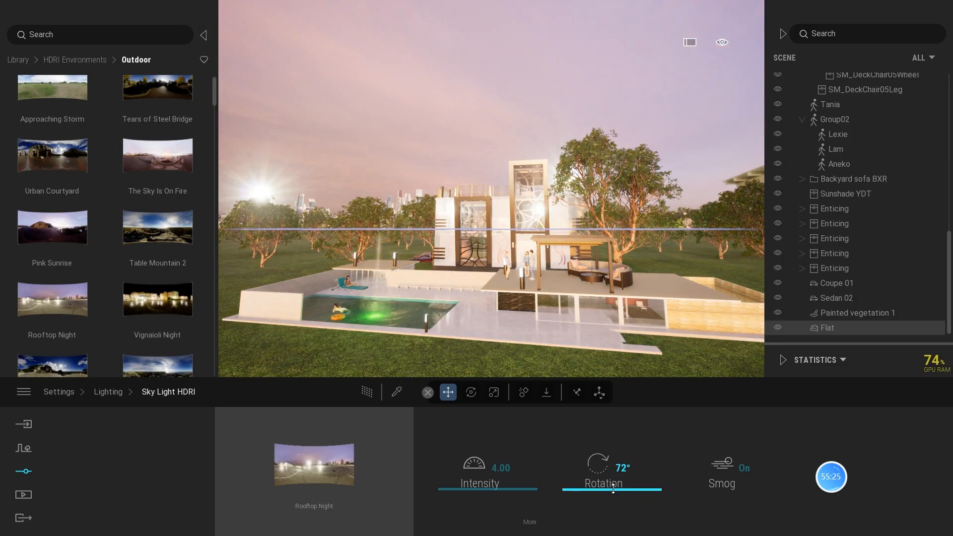
click(481, 159)
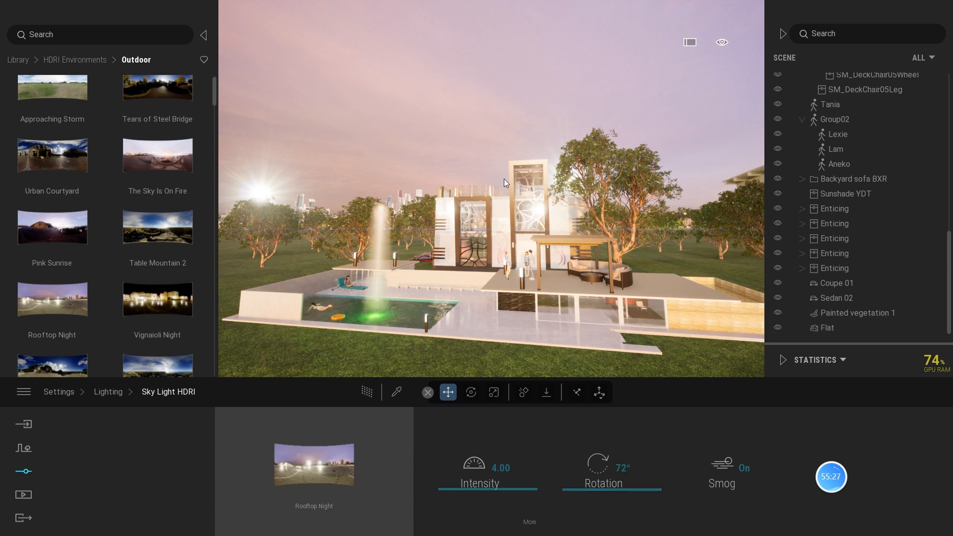
- Replace the sky with the Table Mountain 2 outdoor HDRI environment
scroll(520, 192, up, 1)
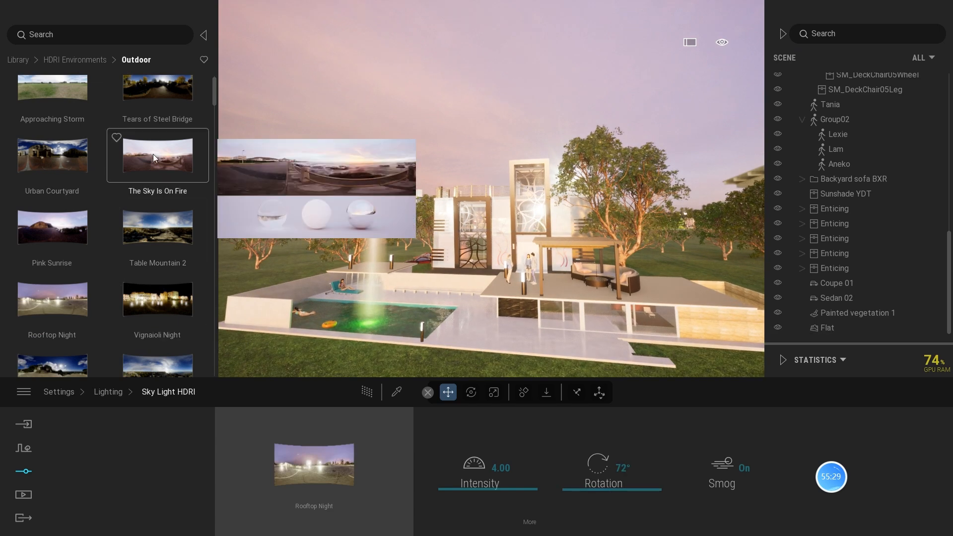
scroll(145, 246, down, 1)
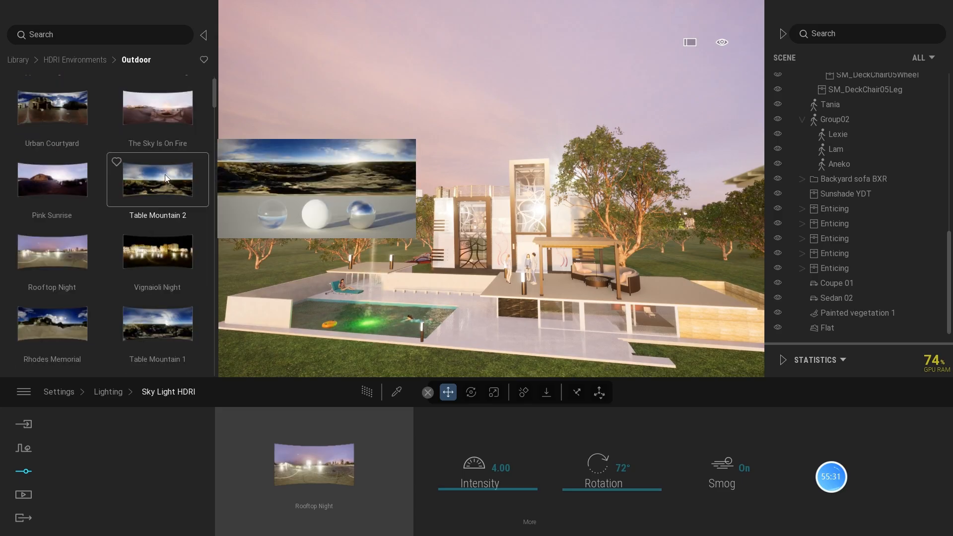
drag(157, 183, 478, 235)
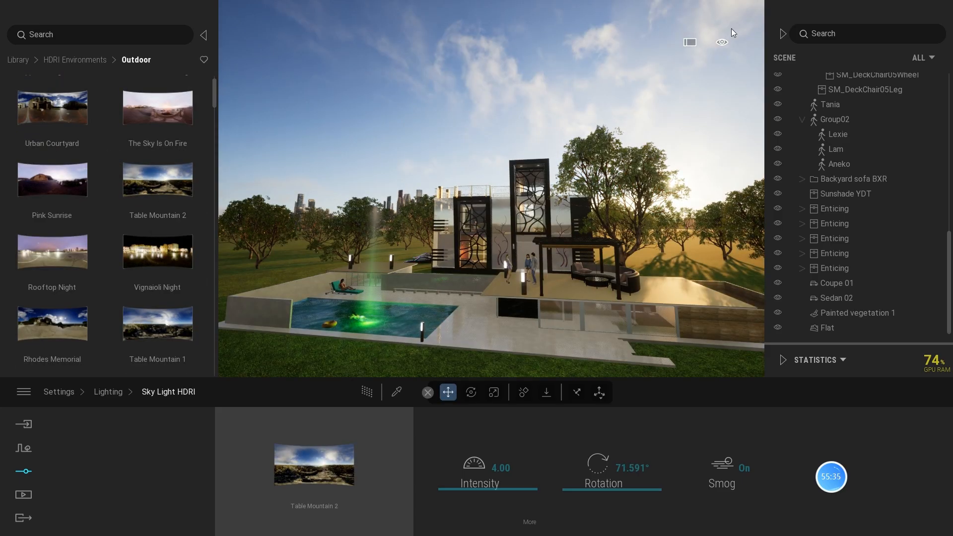
- Set the time of day to 16:30 and frame the pool and pergola more closely
mouse_move(722, 44)
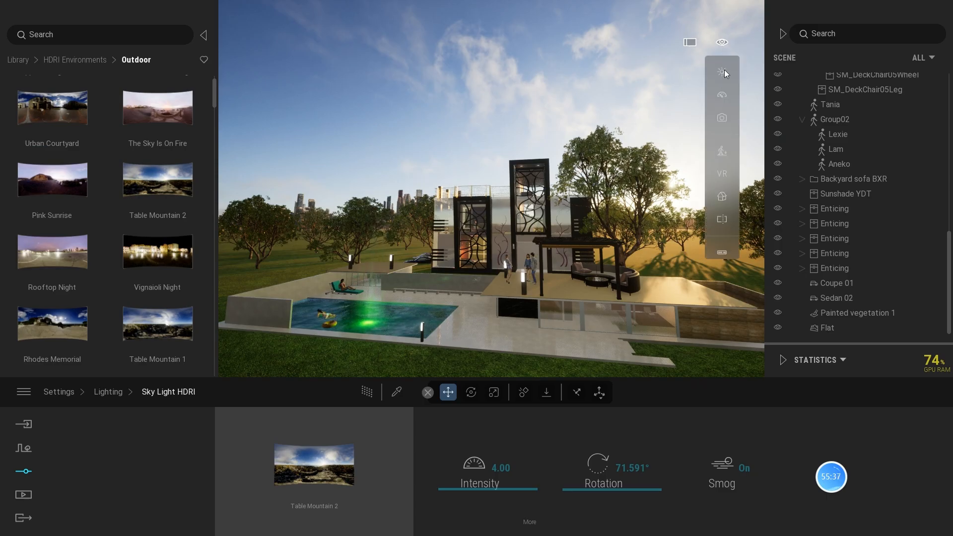
mouse_move(725, 70)
mouse_move(664, 134)
mouse_down()
mouse_move(667, 112)
mouse_move(666, 131)
mouse_up()
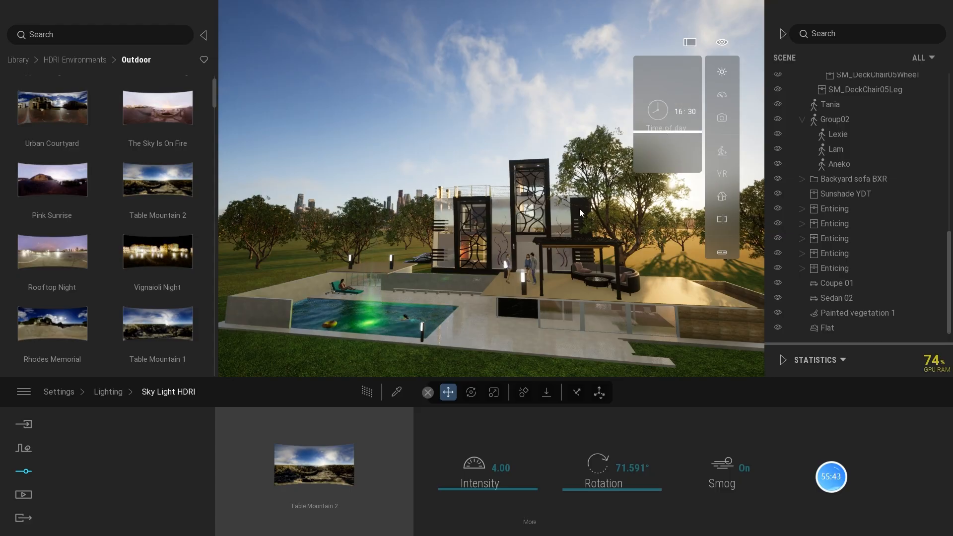
scroll(519, 321, up, 4)
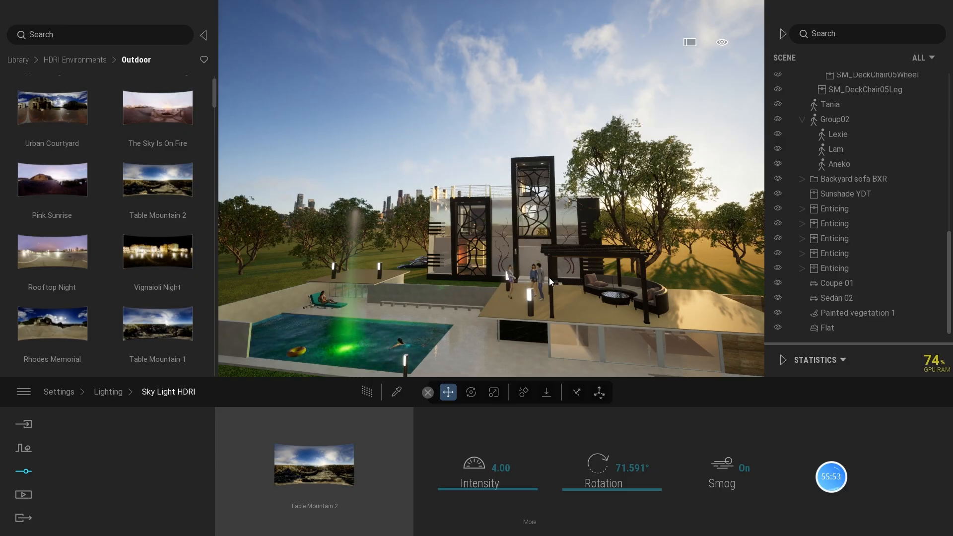
- Switch to the web browser and show the creator's bilibili channel page
mouse_move(821, 19)
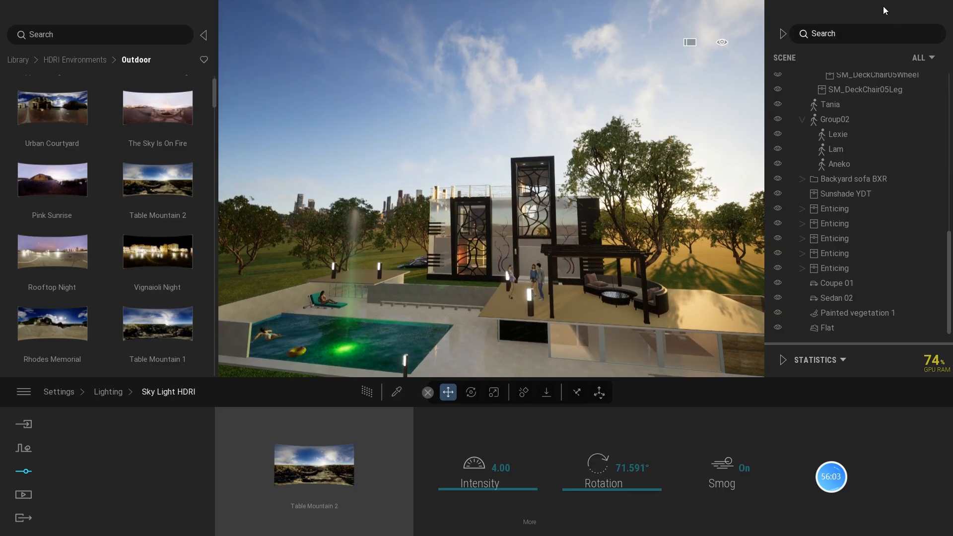
click(876, 8)
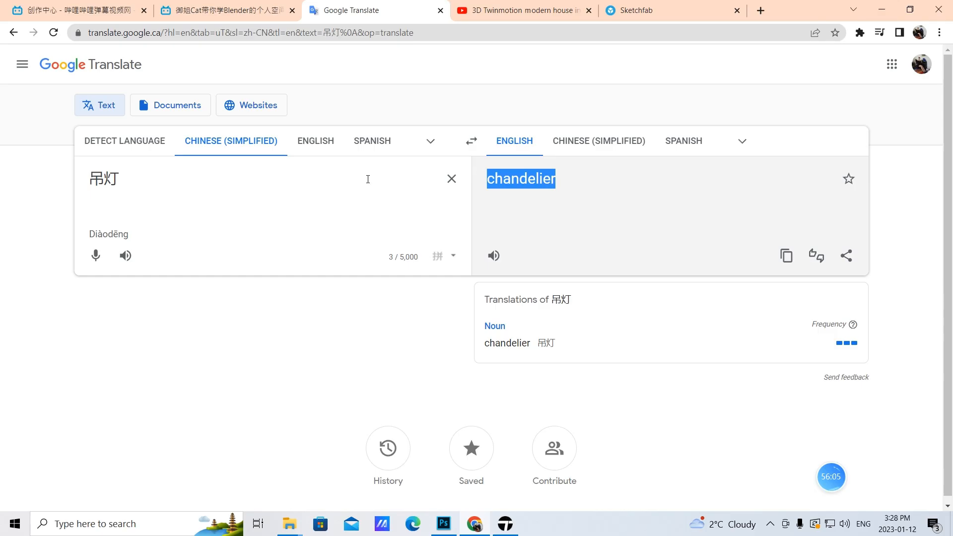
click(224, 19)
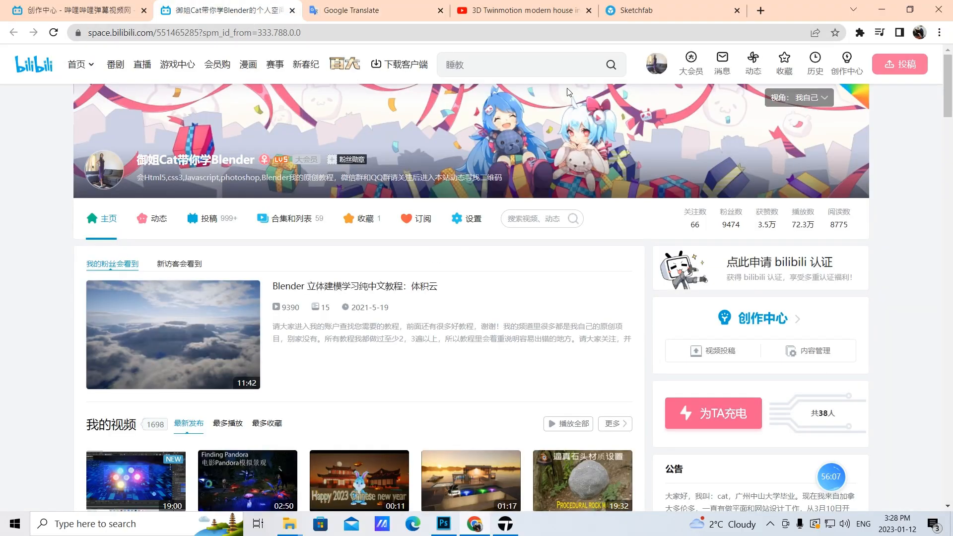
- Browse the channel's collections and video lists (合集和列表) and go on to page 2
mouse_move(655, 77)
click(282, 221)
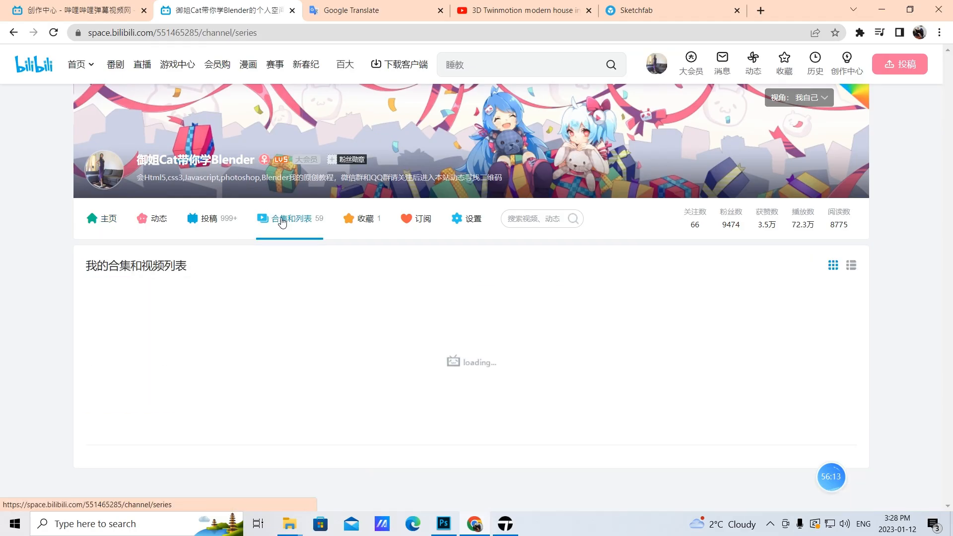
scroll(269, 285, down, 2)
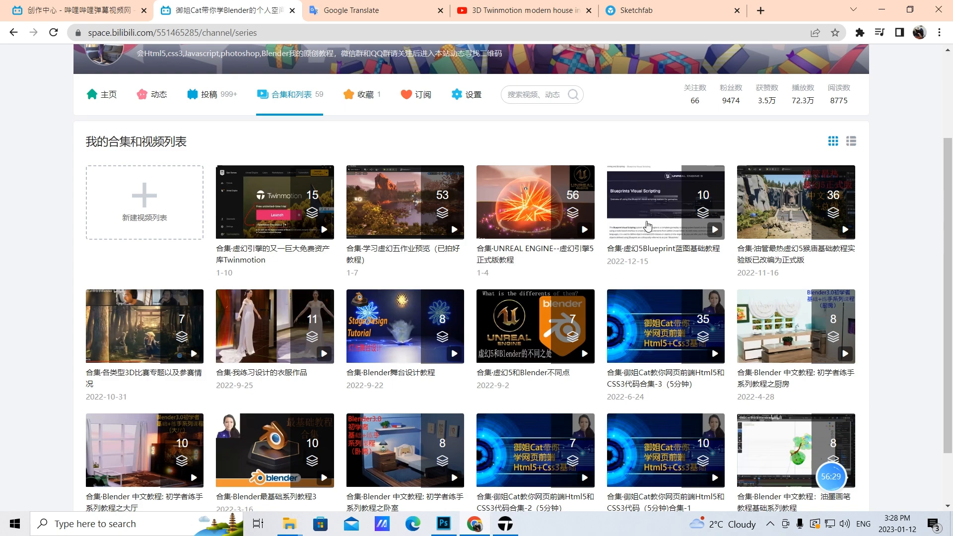
scroll(423, 408, down, 3)
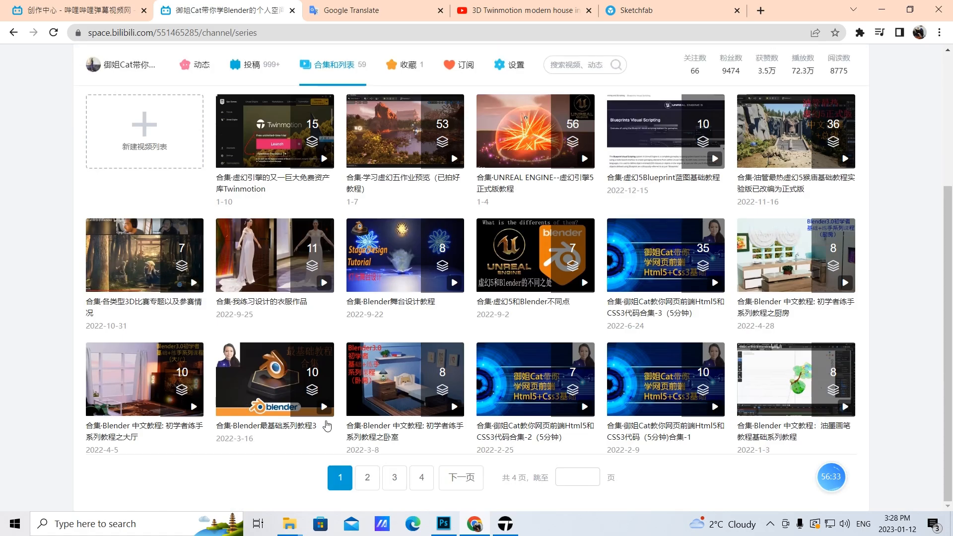
click(367, 477)
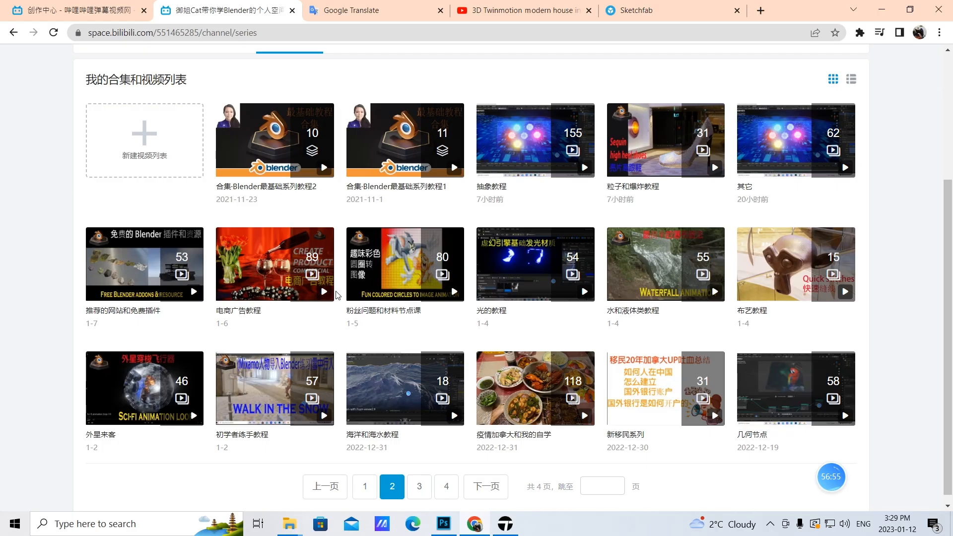
- Look through the videos of the 海洋和海水教程 series and return to the collections overview
click(373, 377)
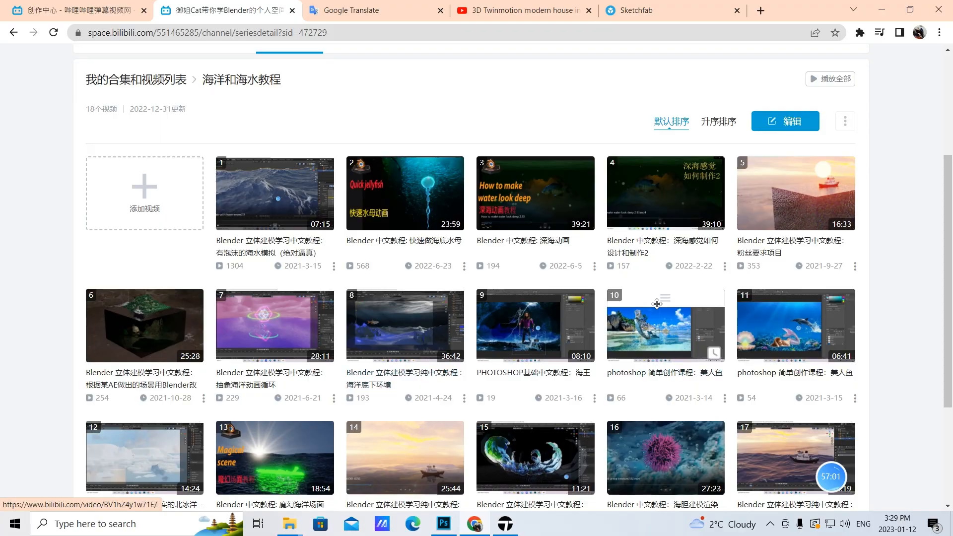
scroll(474, 359, down, 3)
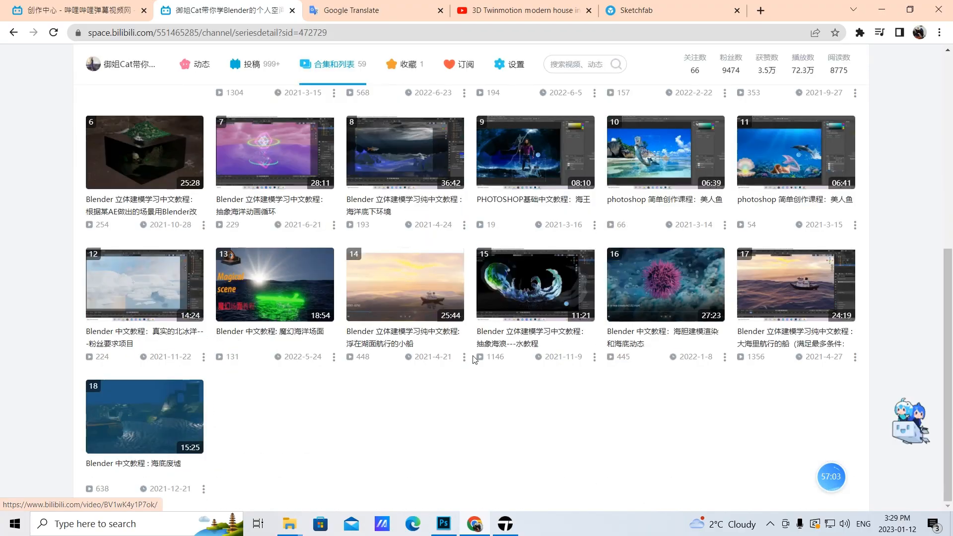
scroll(474, 360, up, 7)
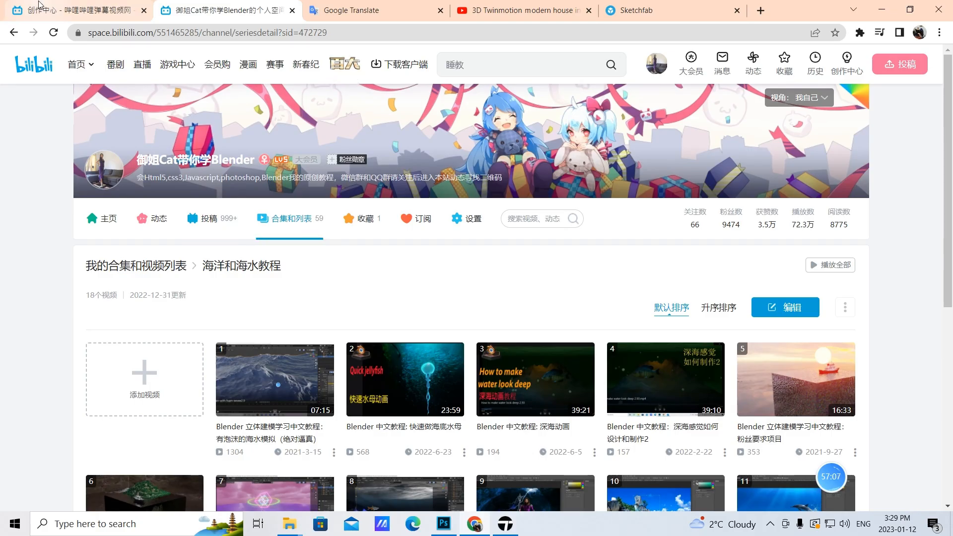
click(13, 32)
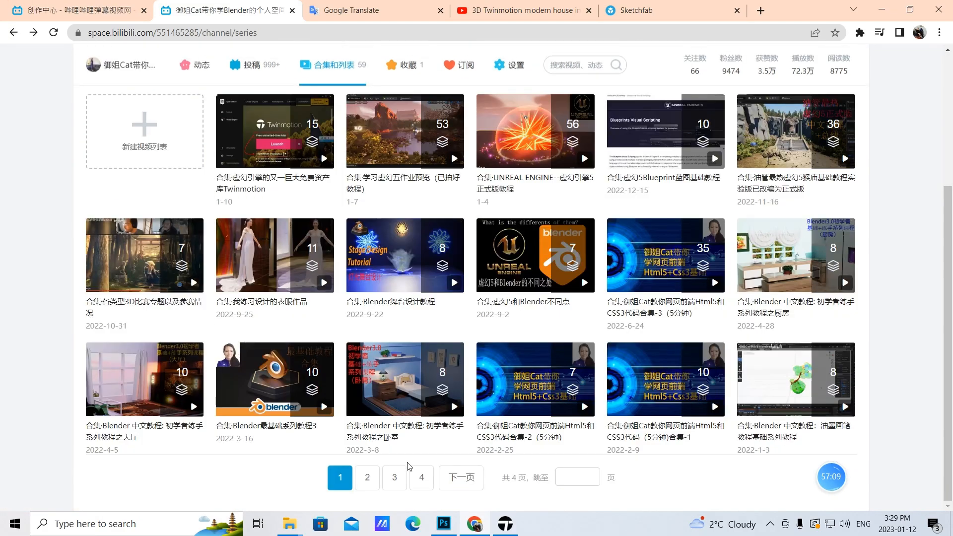
- Examine the tutorial series on page 3 of the channel's collections and video lists
click(396, 477)
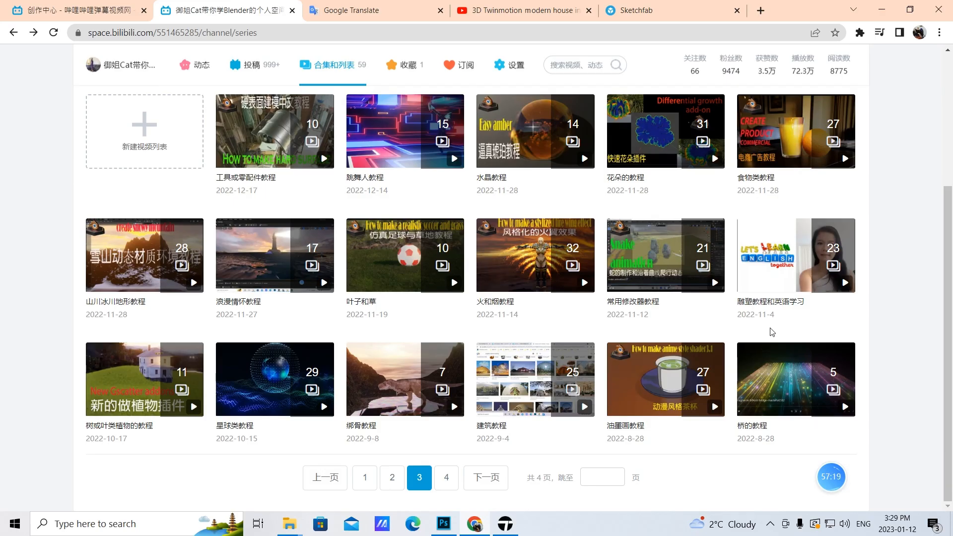
scroll(772, 331, up, 3)
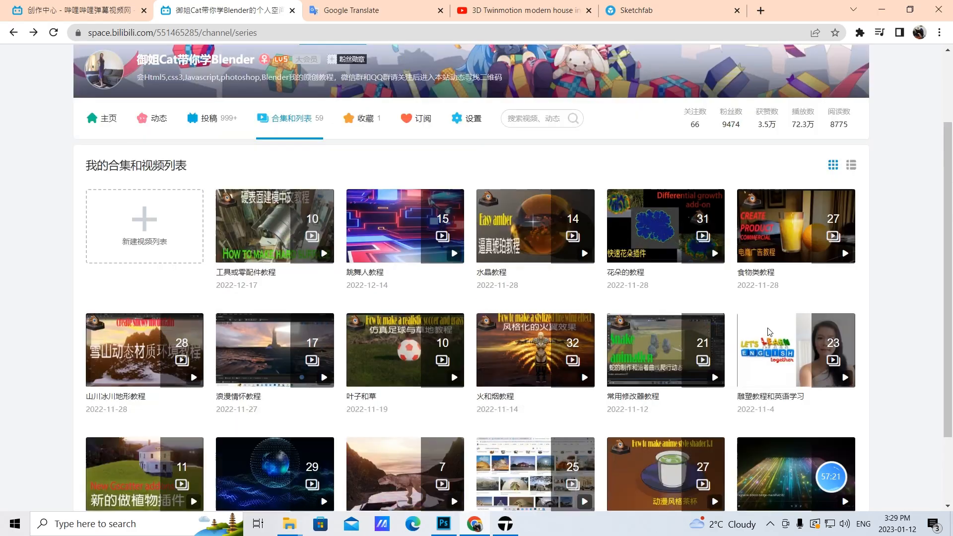
scroll(688, 323, down, 3)
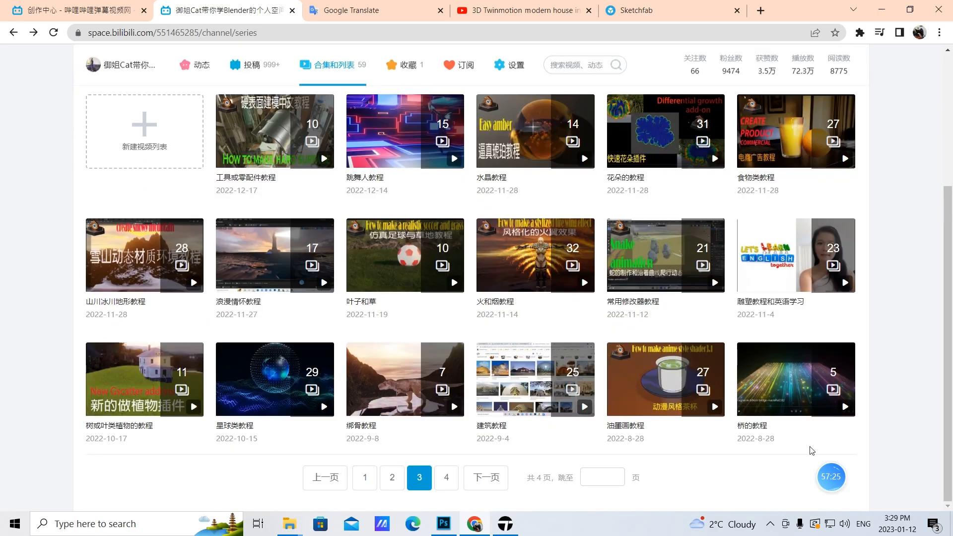
click(875, 478)
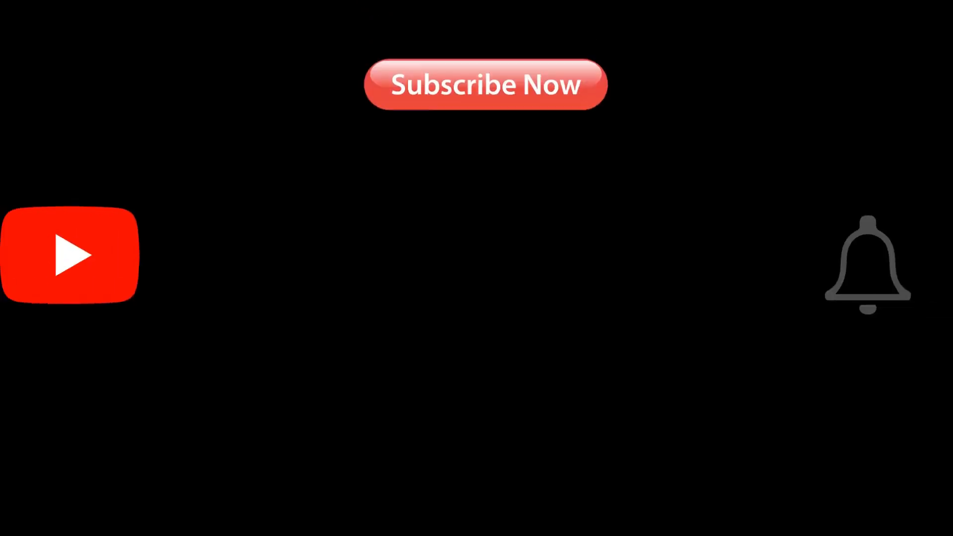